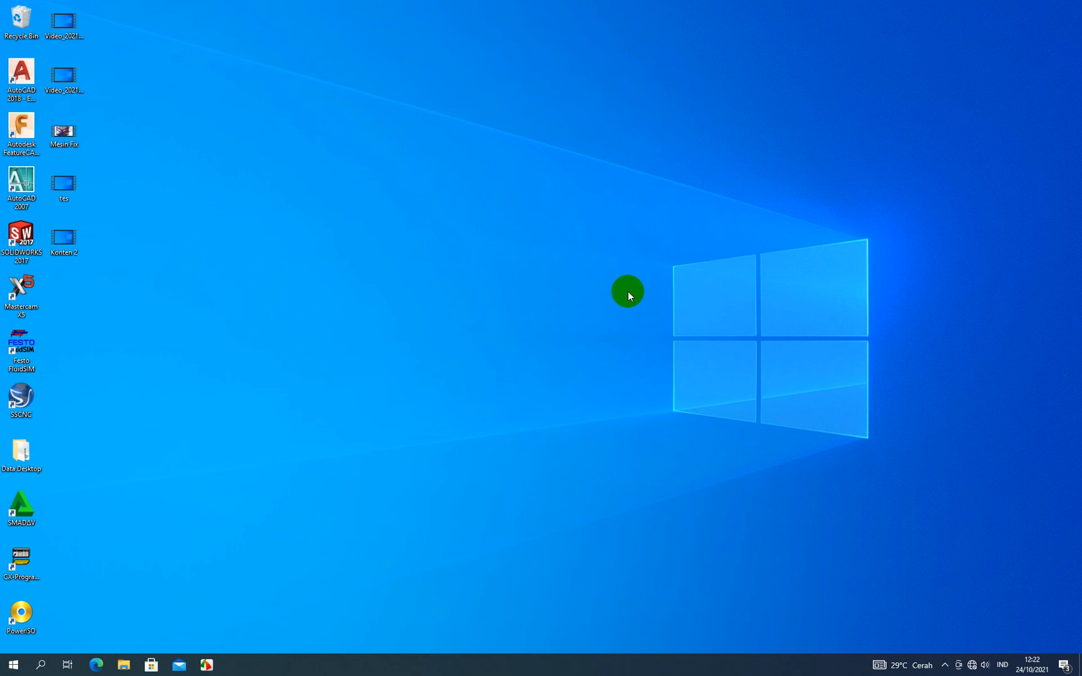
- Launch FeatureCAM and create a new milling document in millimeters, dismissing the initial stock wizard
{"action": "left_click", "coordinate": [34, 137]}
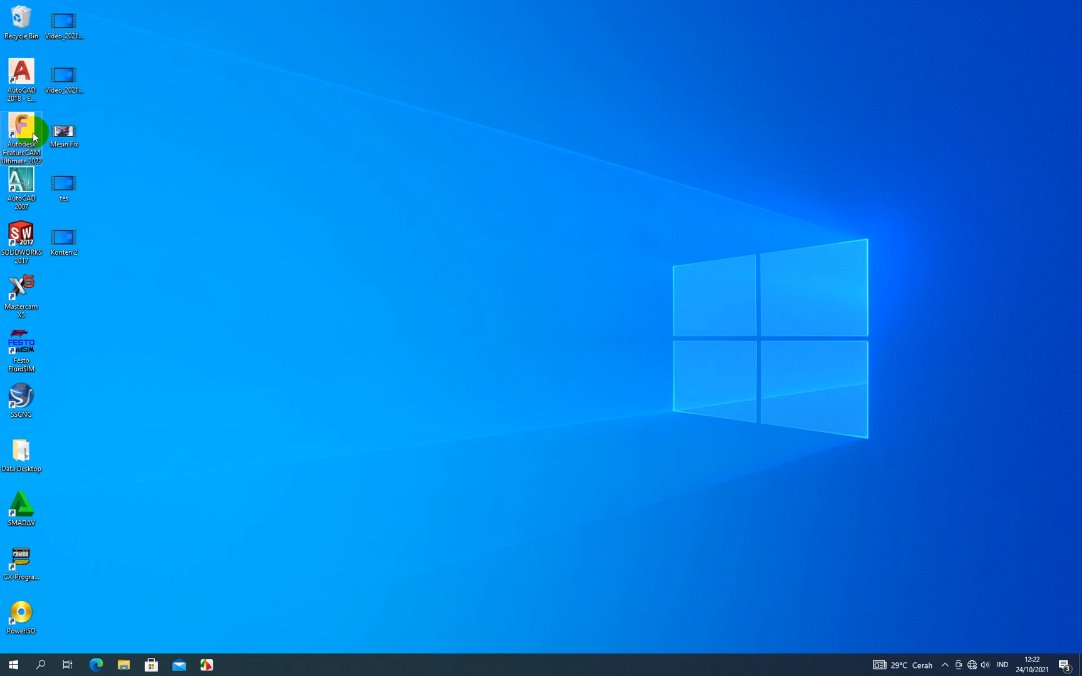
{"action": "double_click", "coordinate": [34, 136]}
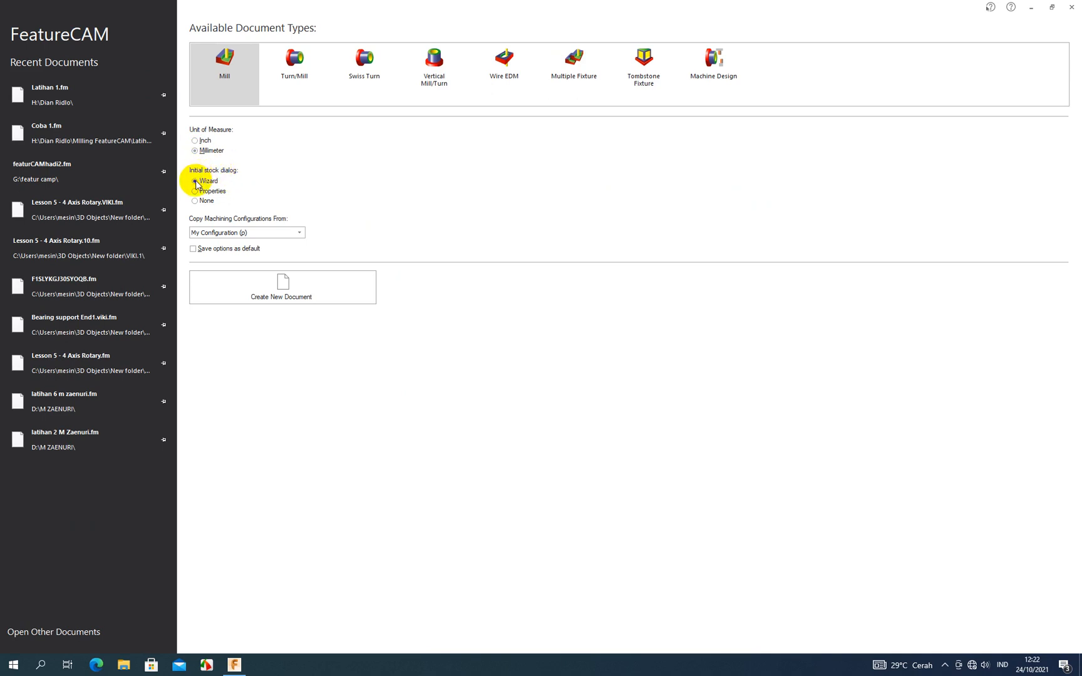
{"action": "left_click", "coordinate": [297, 287]}
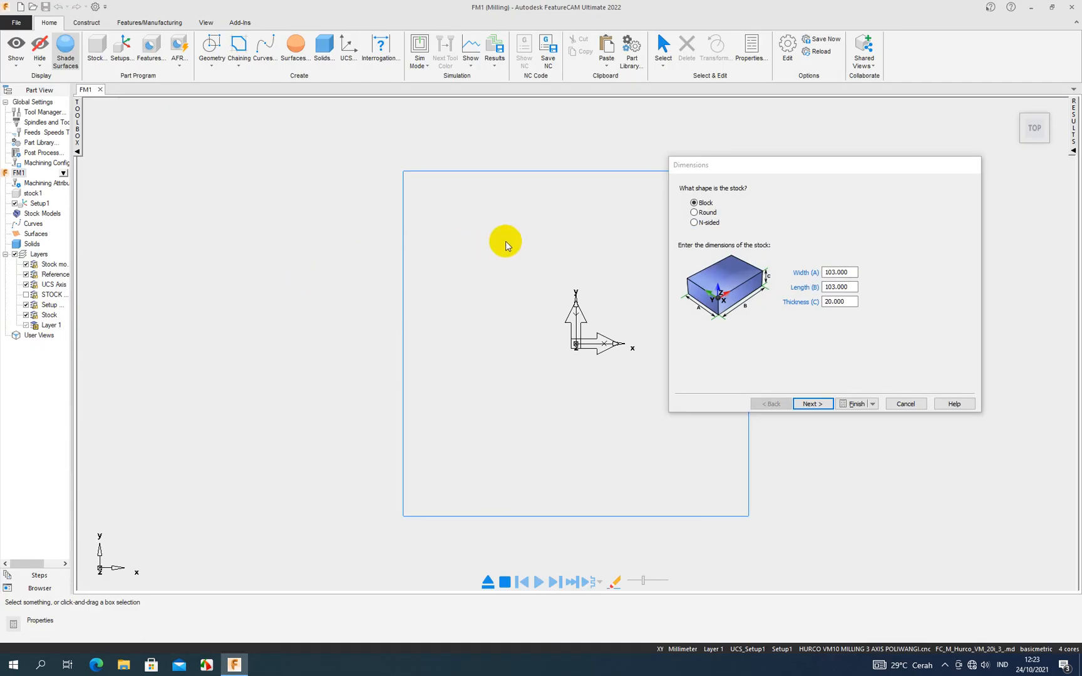
{"action": "left_click", "coordinate": [904, 404]}
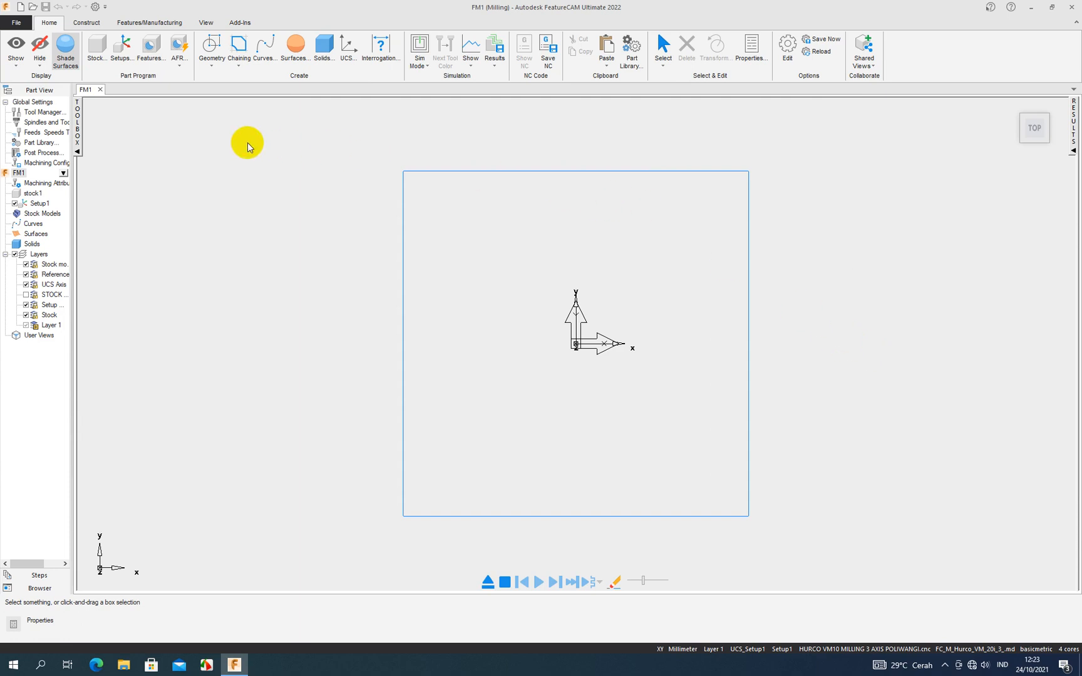
- Open the existing document Latihan 1.fm from its folder on New Volume (H:), with all file types listed
{"action": "left_click", "coordinate": [15, 23]}
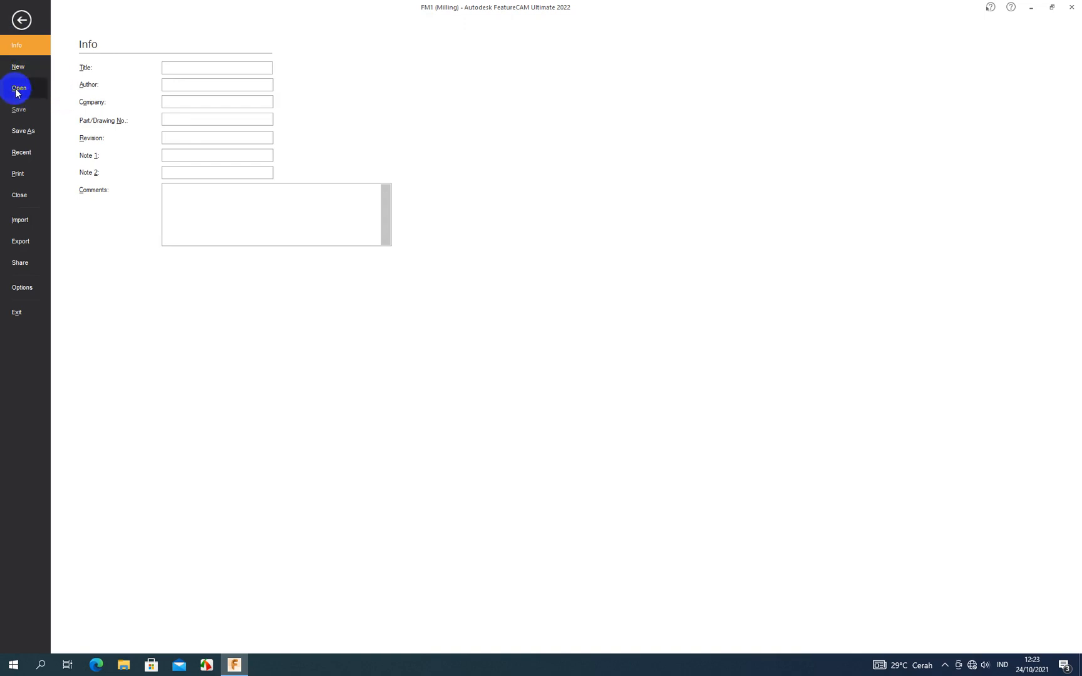
{"action": "left_click", "coordinate": [21, 21]}
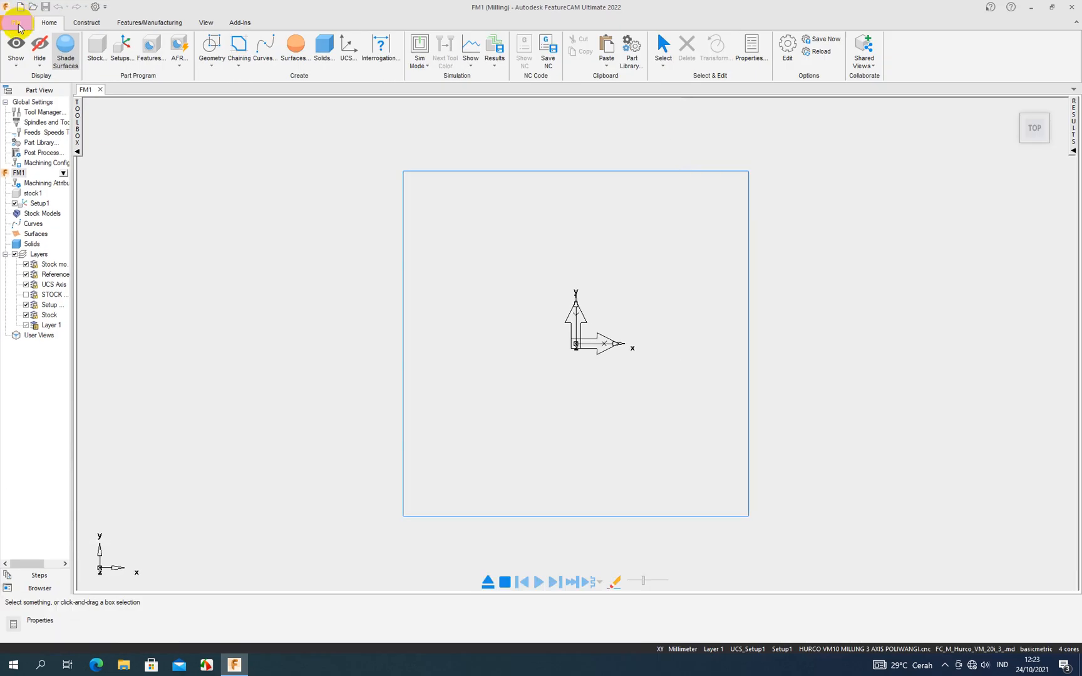
{"action": "left_click", "coordinate": [17, 24]}
{"action": "left_click", "coordinate": [21, 91]}
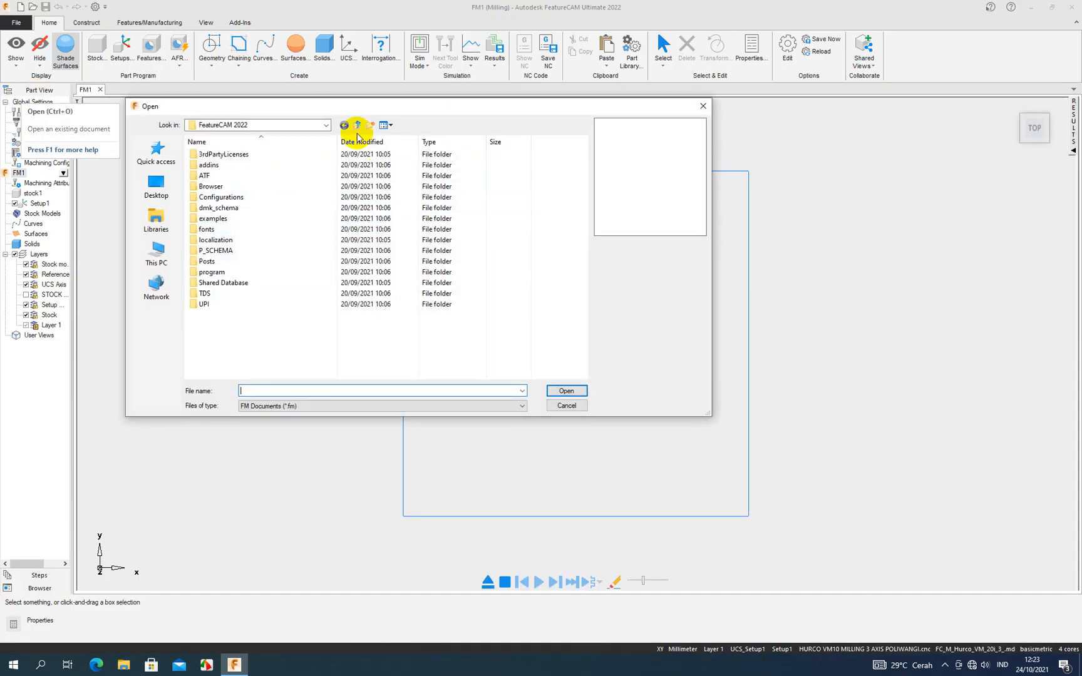
{"action": "left_click", "coordinate": [326, 125]}
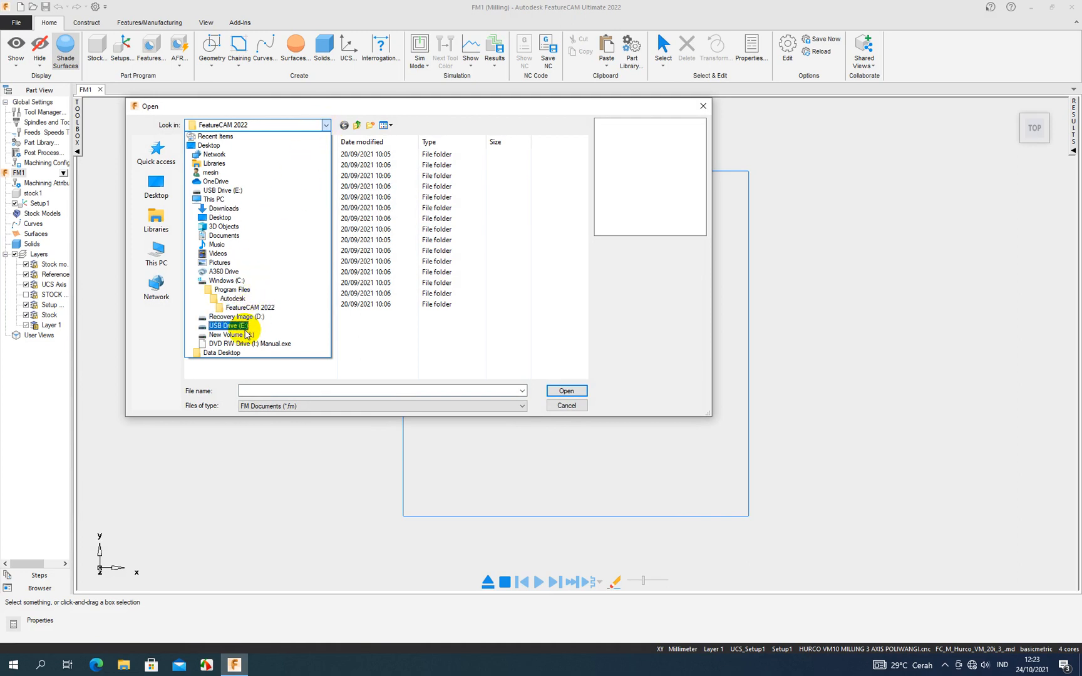
{"action": "left_click", "coordinate": [226, 334]}
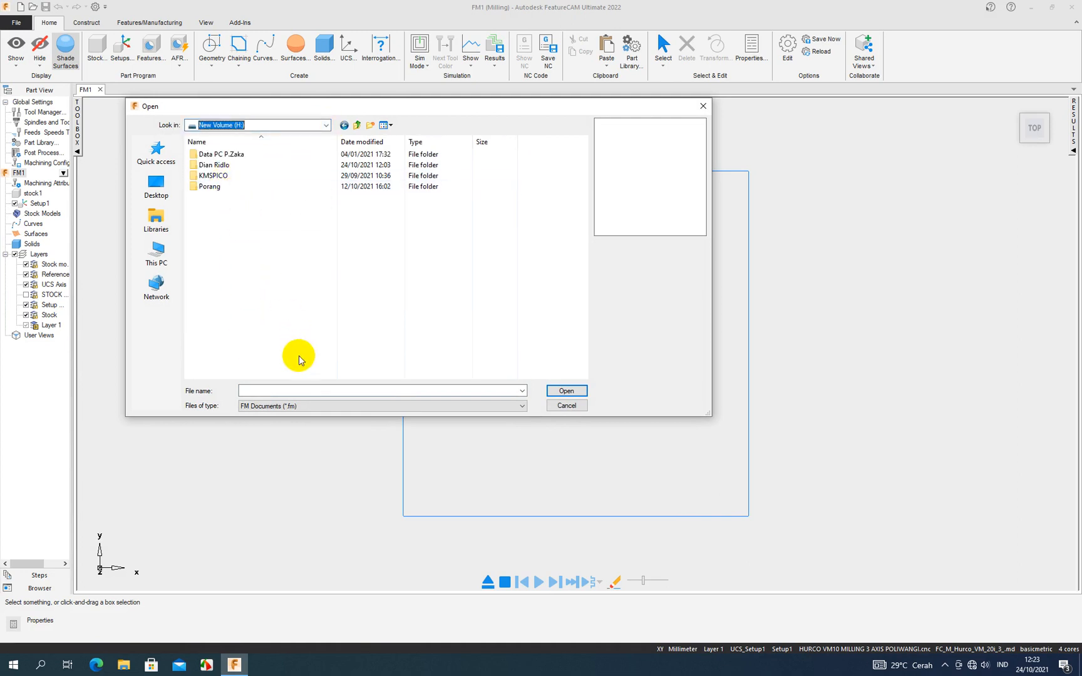
{"action": "left_click", "coordinate": [295, 406]}
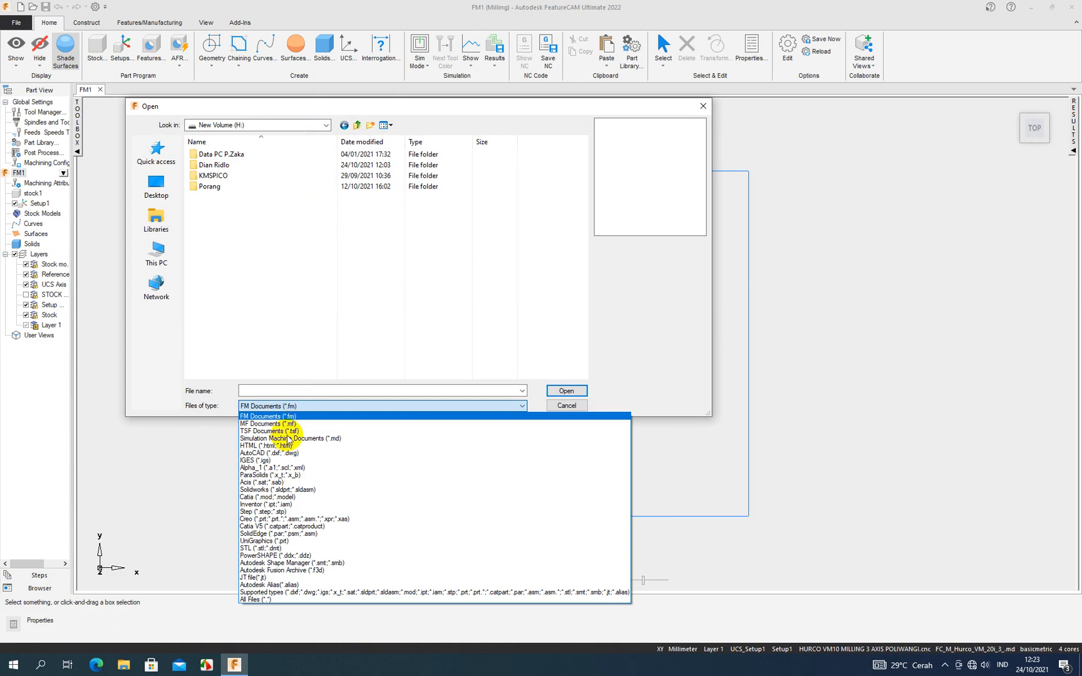
{"action": "left_click", "coordinate": [257, 599]}
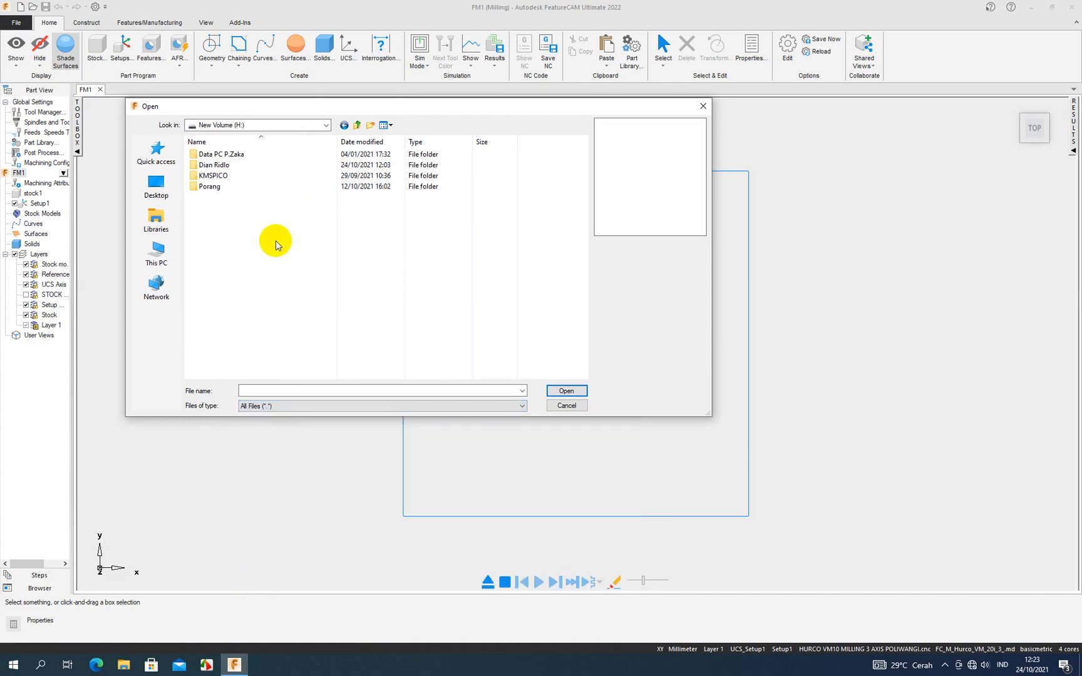
{"action": "double_click", "coordinate": [233, 166]}
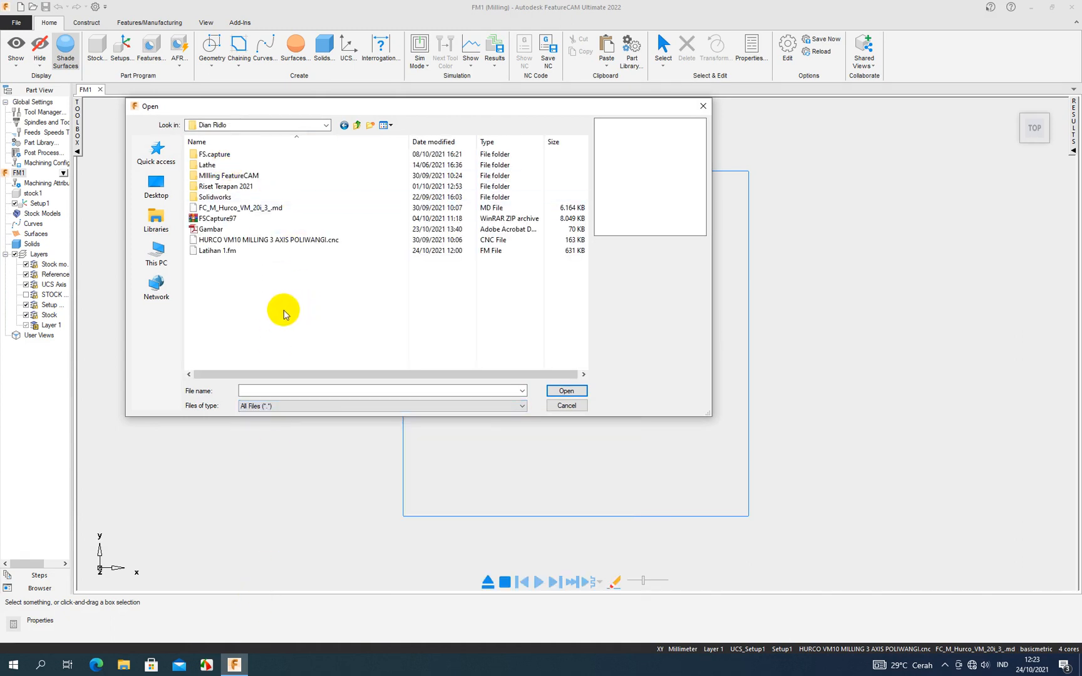
{"action": "left_click", "coordinate": [219, 251]}
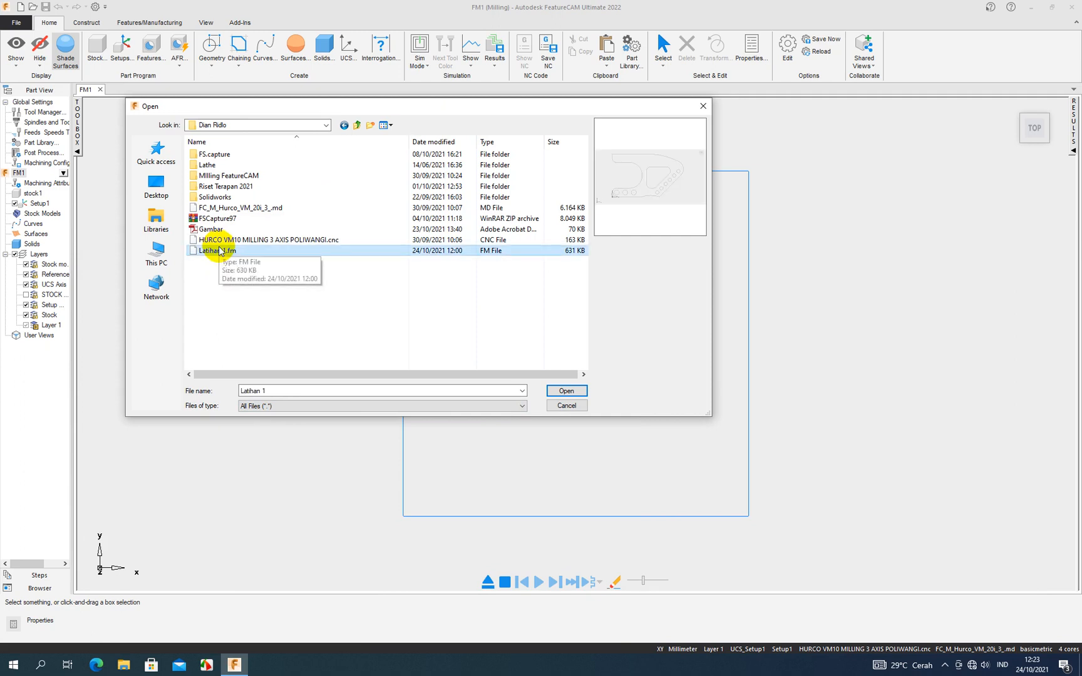
{"action": "left_click", "coordinate": [552, 389]}
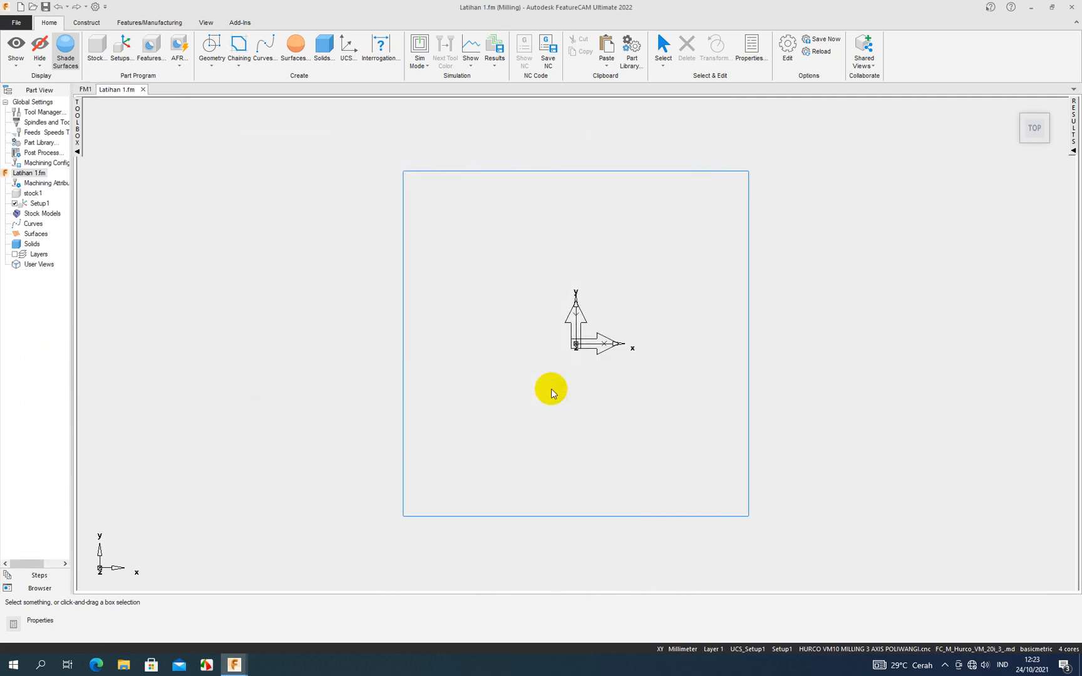
- Review the stock1 properties and the stock wizard's dimensions, closing both without changes
{"action": "scroll", "coordinate": [669, 367], "scroll_direction": "down", "scroll_amount": 5}
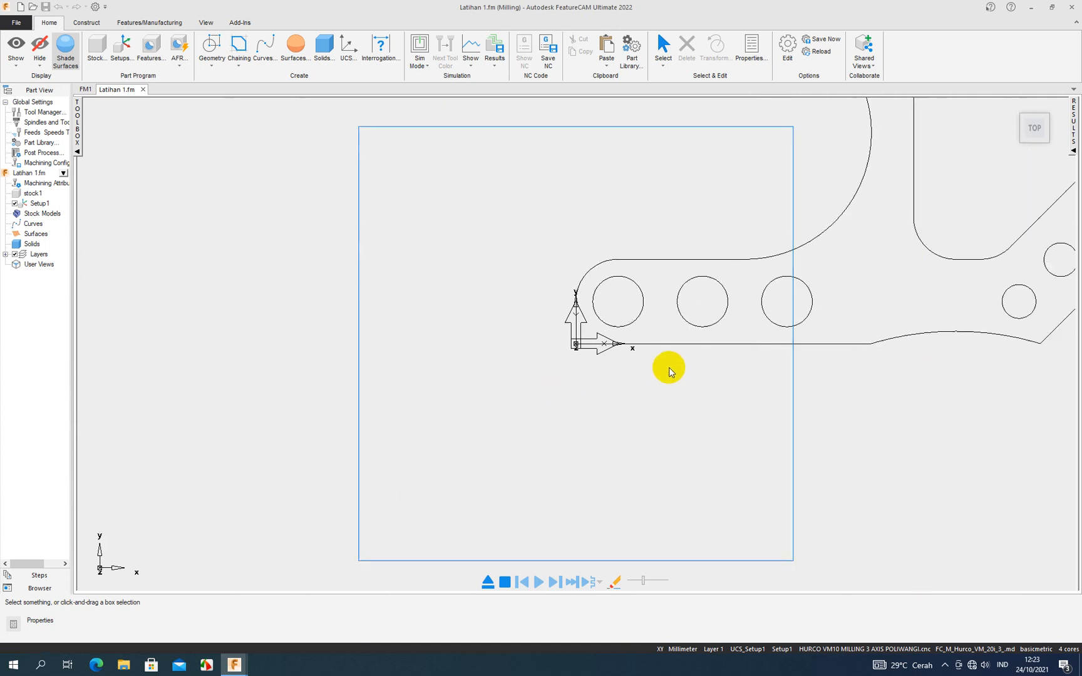
{"action": "scroll", "coordinate": [773, 214], "scroll_direction": "up", "scroll_amount": 1}
{"action": "scroll", "coordinate": [774, 216], "scroll_direction": "down", "scroll_amount": 1}
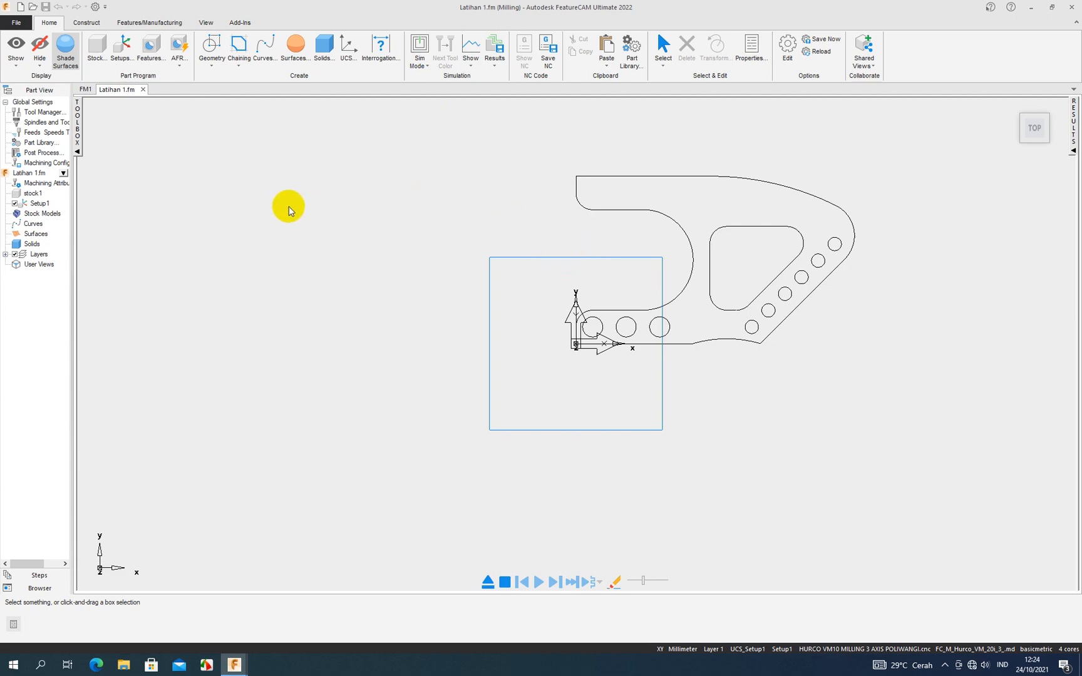
{"action": "double_click", "coordinate": [36, 195]}
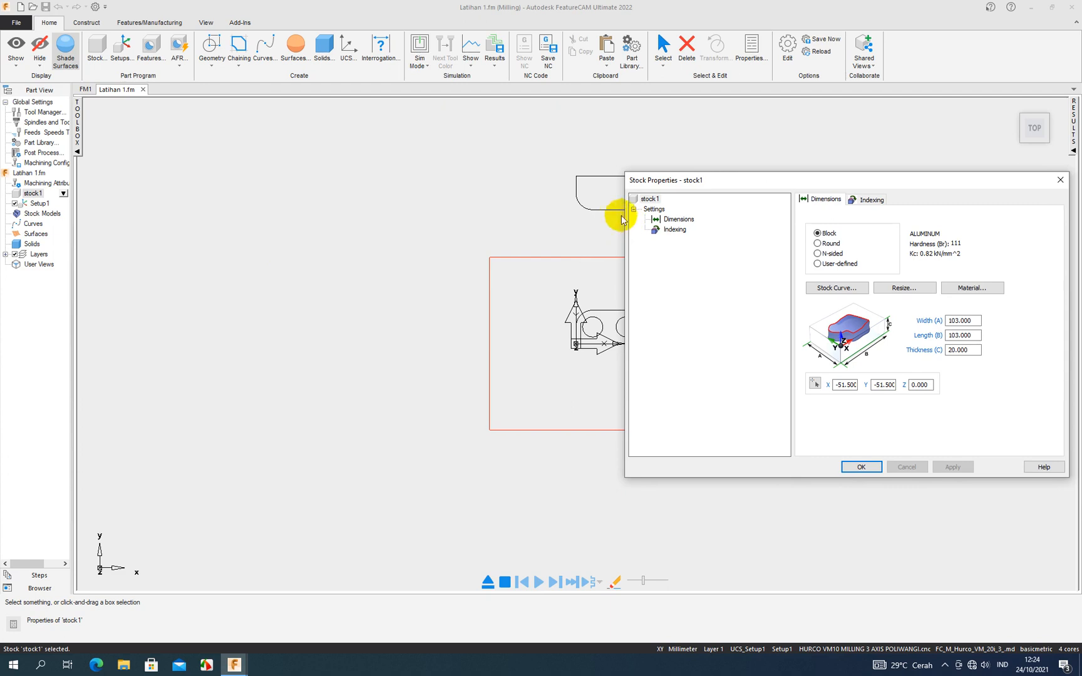
{"action": "left_click", "coordinate": [1059, 181]}
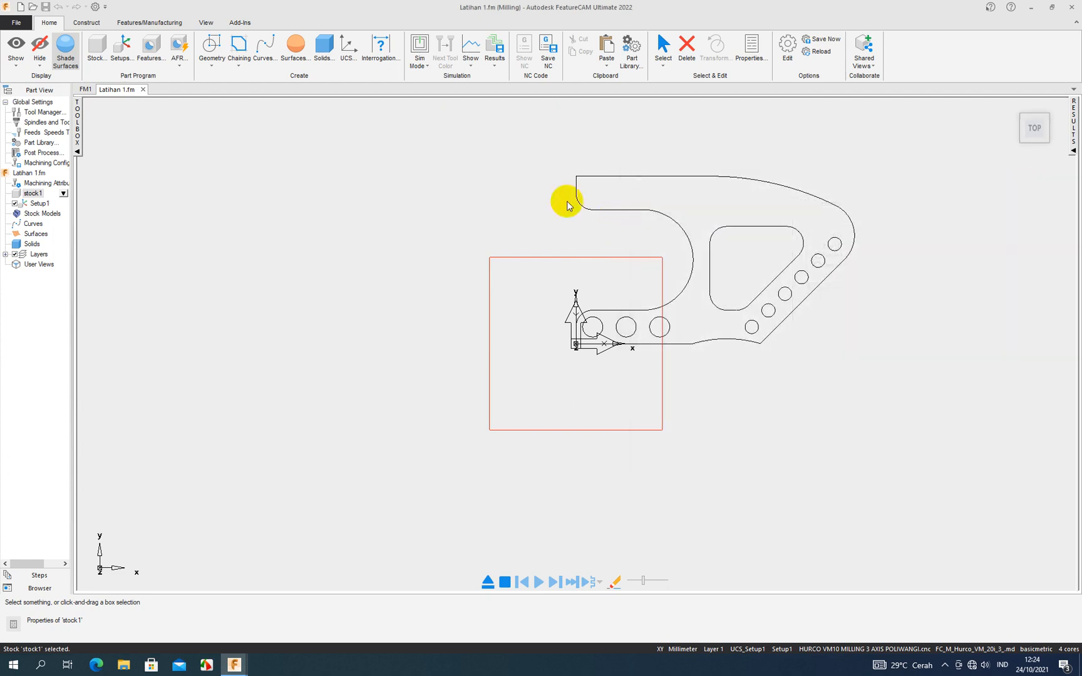
{"action": "left_click", "coordinate": [97, 44]}
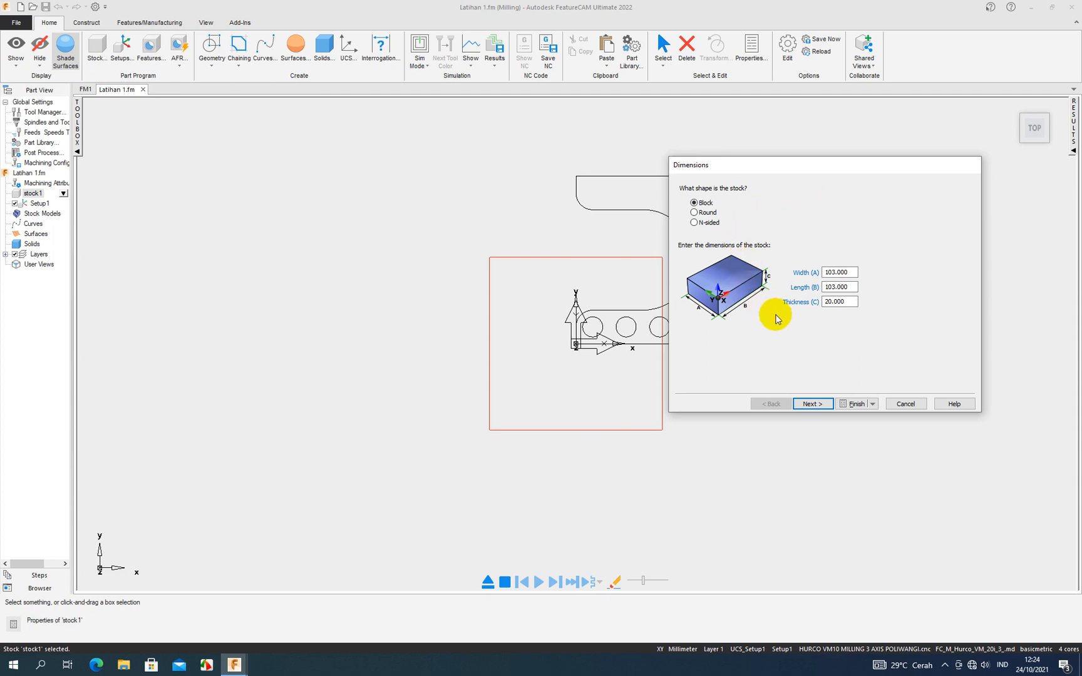
{"action": "left_click", "coordinate": [907, 401]}
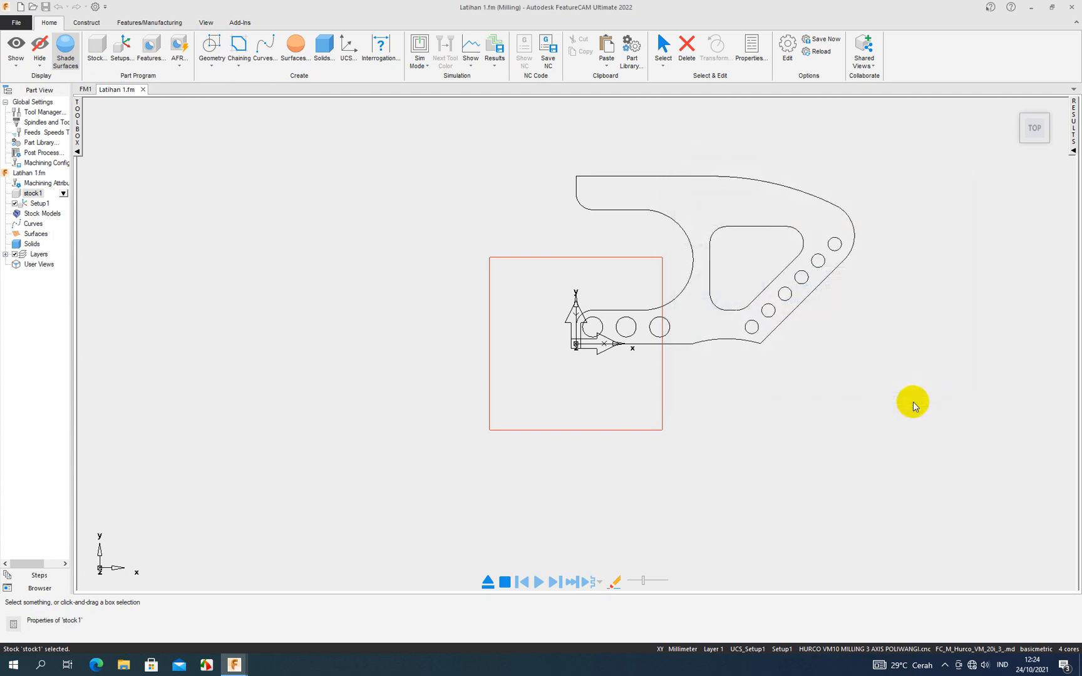
- Open the properties of stock1, check the Indexing settings and return to the Dimensions settings
{"action": "double_click", "coordinate": [36, 195]}
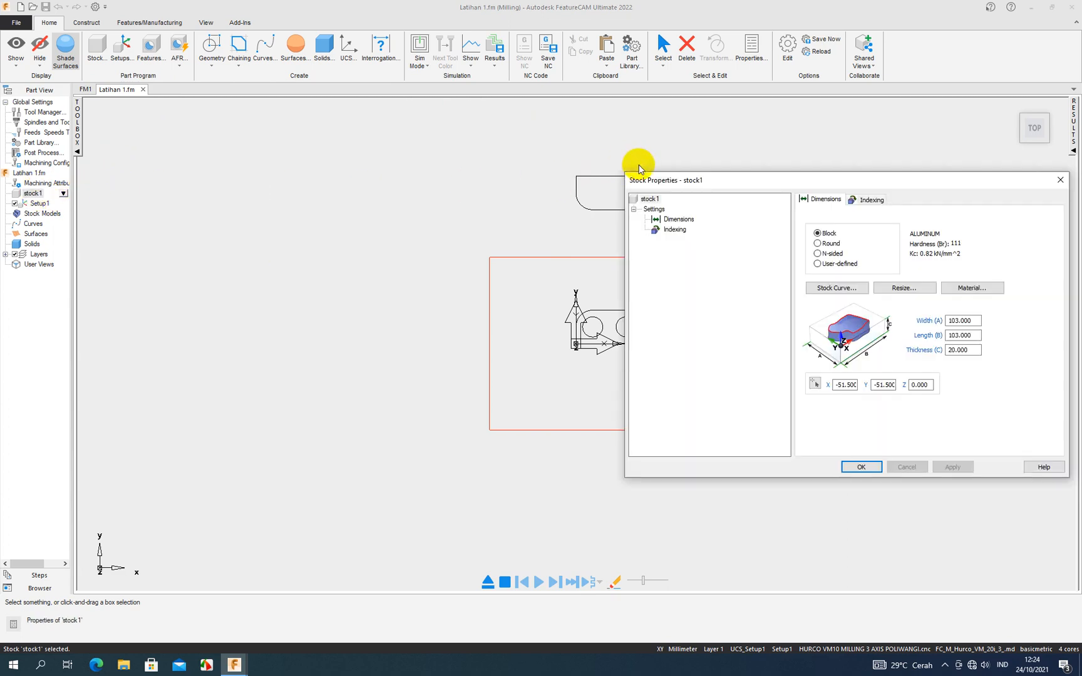
{"action": "left_click_drag", "start_coordinate": [698, 172], "coordinate": [358, 145]}
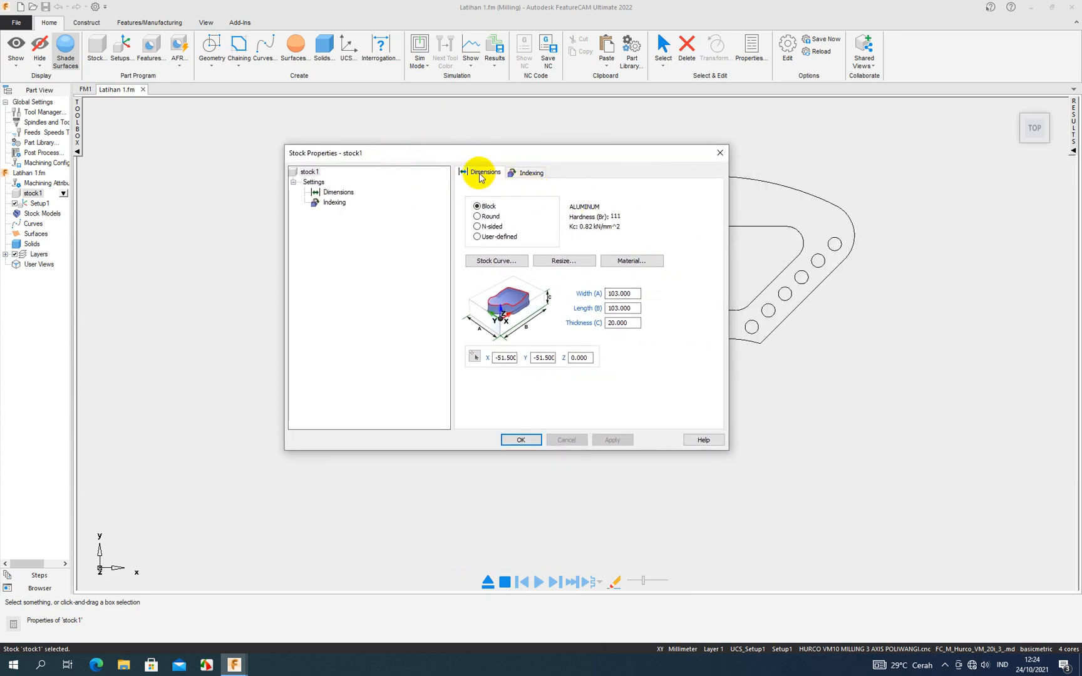
{"action": "left_click", "coordinate": [524, 179]}
{"action": "left_click", "coordinate": [481, 174]}
- Try the Round, N-sided and User-defined stock shapes, and set the shape back to Block
{"action": "left_click", "coordinate": [478, 216]}
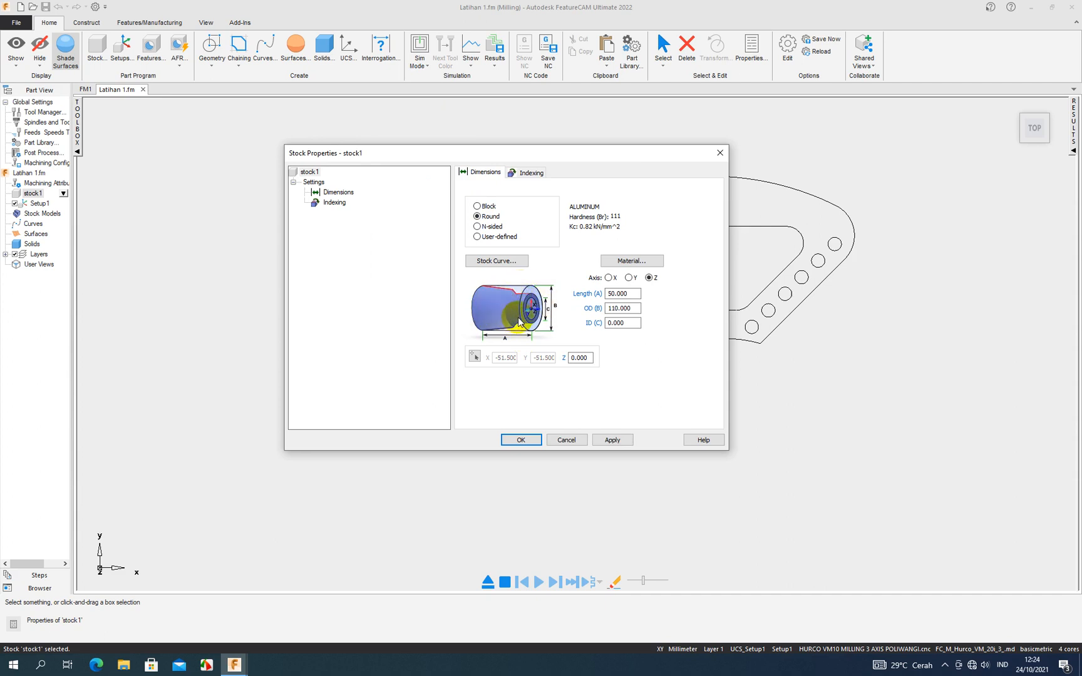
{"action": "left_click", "coordinate": [478, 226]}
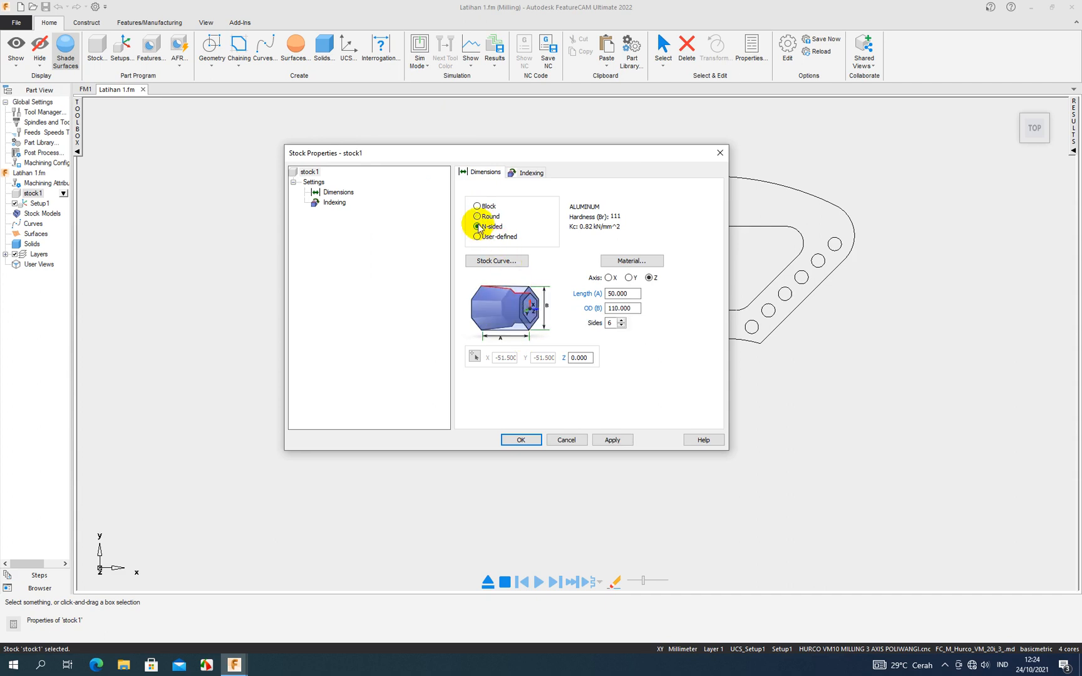
{"action": "left_click", "coordinate": [477, 237]}
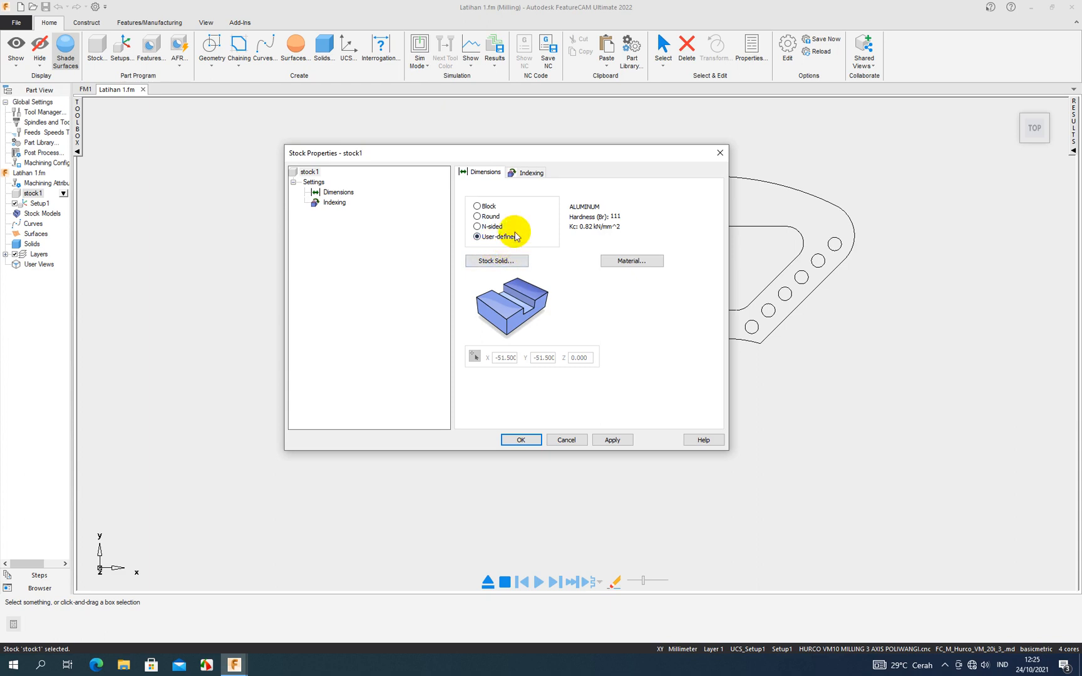
{"action": "left_click", "coordinate": [477, 207]}
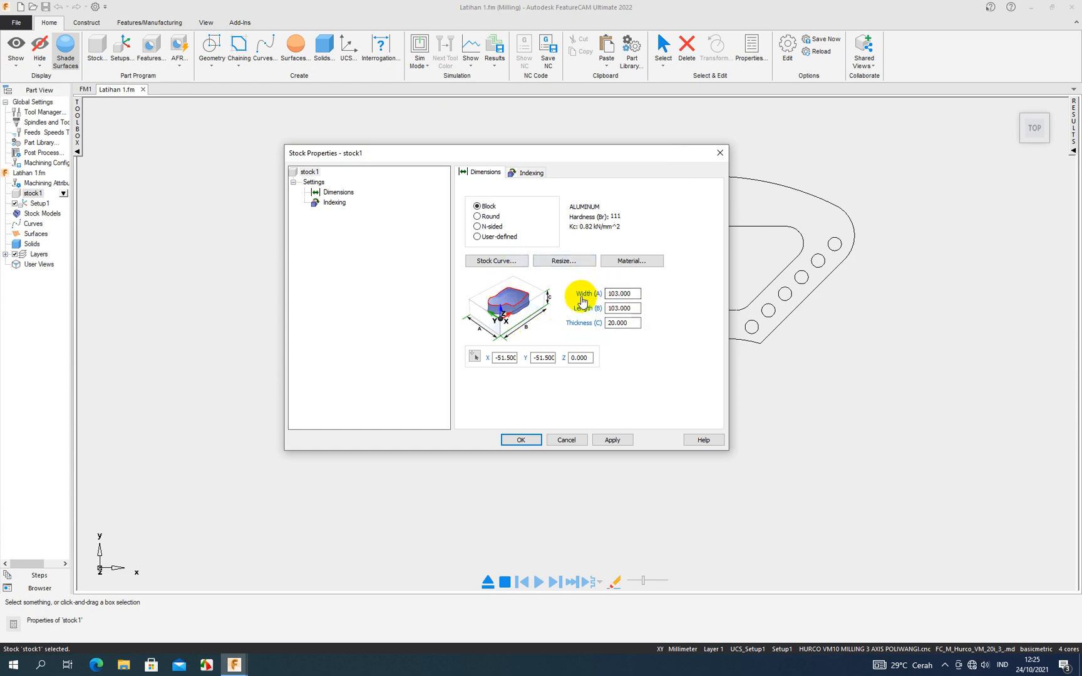
- Resize the block stock by computing its size from the bounding box of the part geometry
{"action": "left_click", "coordinate": [621, 306]}
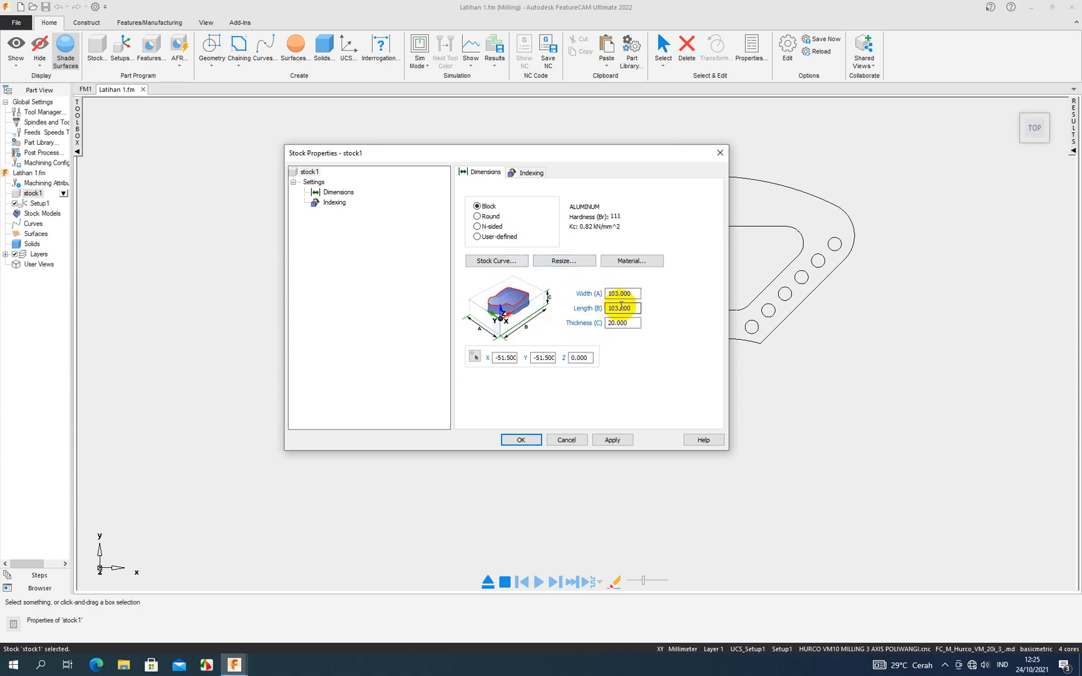
{"action": "left_click_drag", "start_coordinate": [601, 157], "coordinate": [417, 153]}
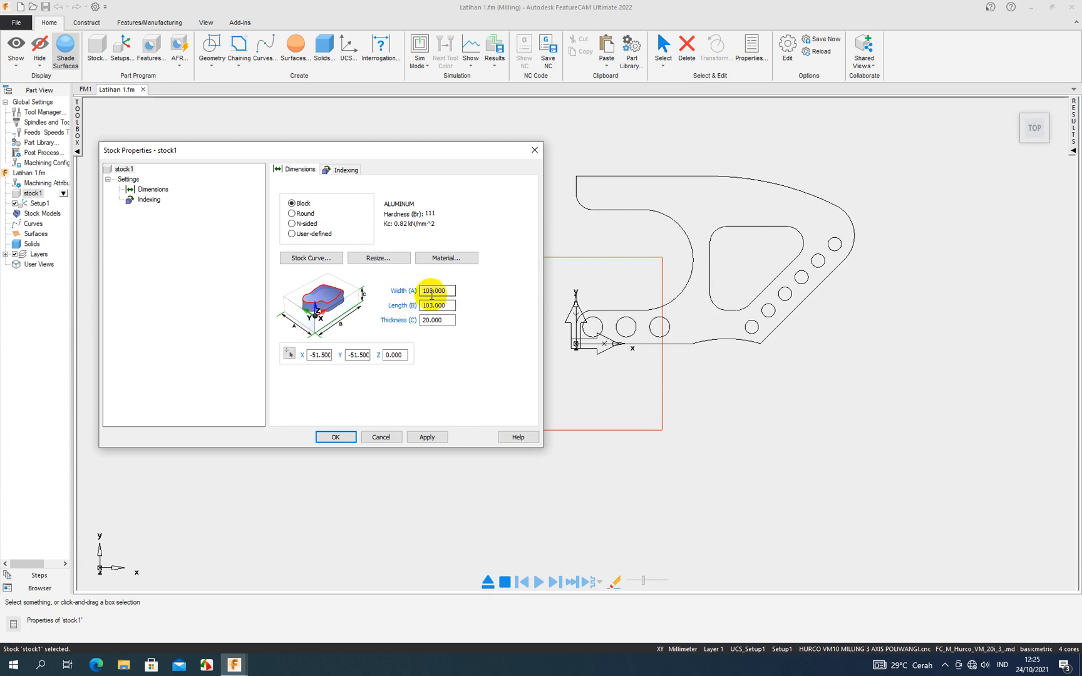
{"action": "left_click", "coordinate": [378, 258]}
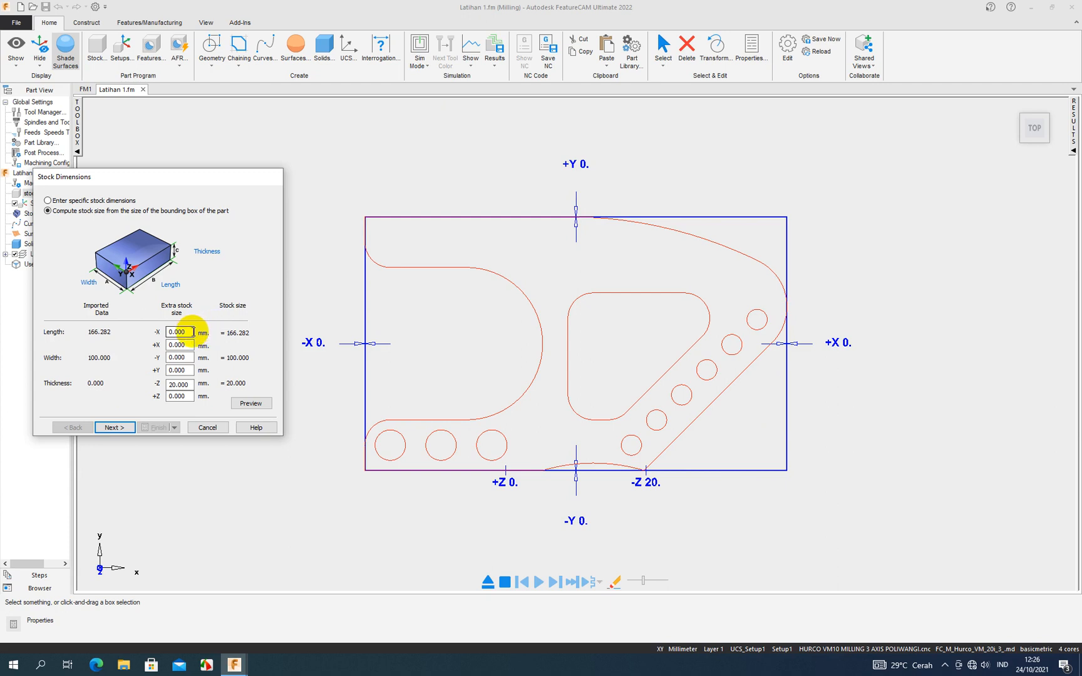
- Set the extra stock size to -2 mm for -X and -Y and 2 mm for +X and +Y
{"action": "left_click_drag", "start_coordinate": [193, 332], "coordinate": [167, 338]}
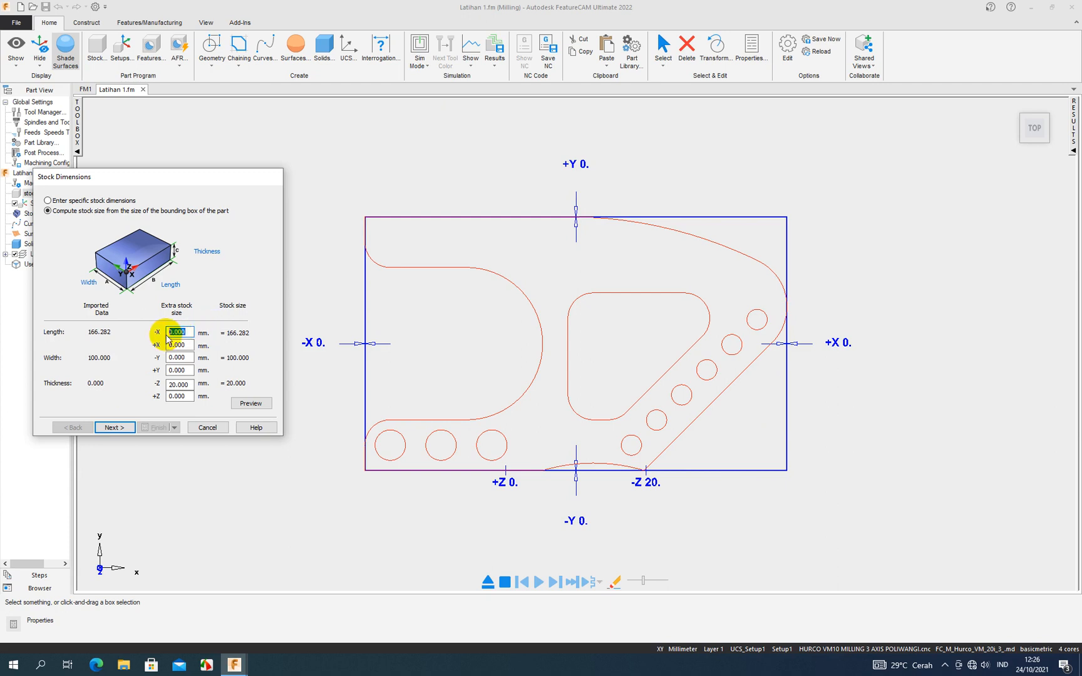
{"action": "type", "text": "2"}
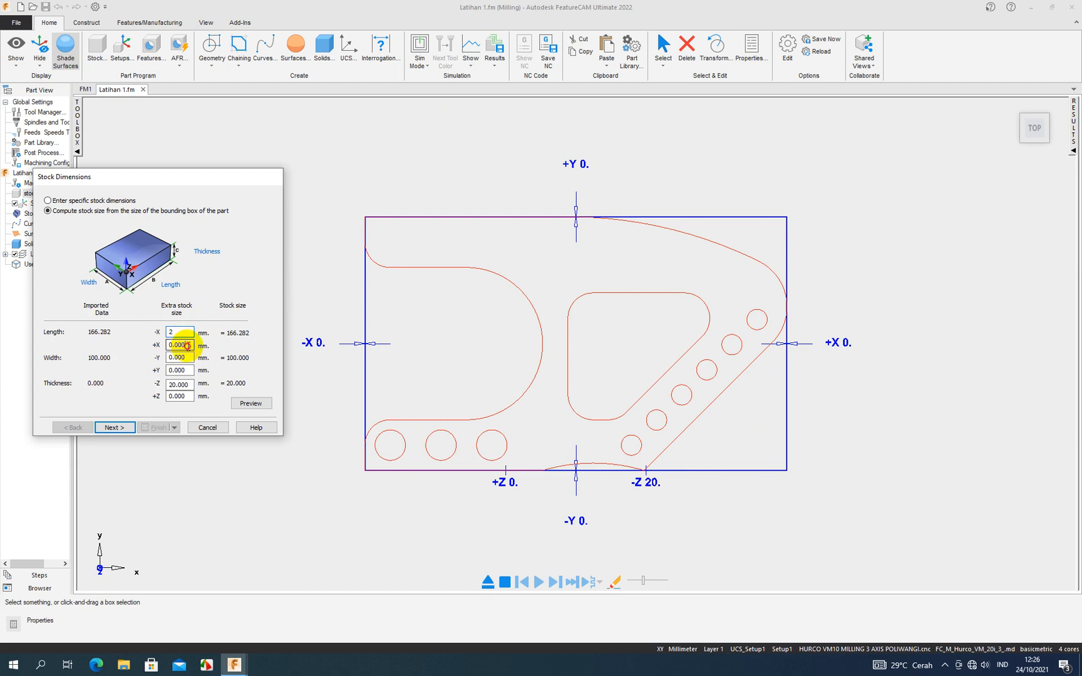
{"action": "left_click_drag", "start_coordinate": [188, 345], "coordinate": [164, 351]}
{"action": "type", "text": "2"}
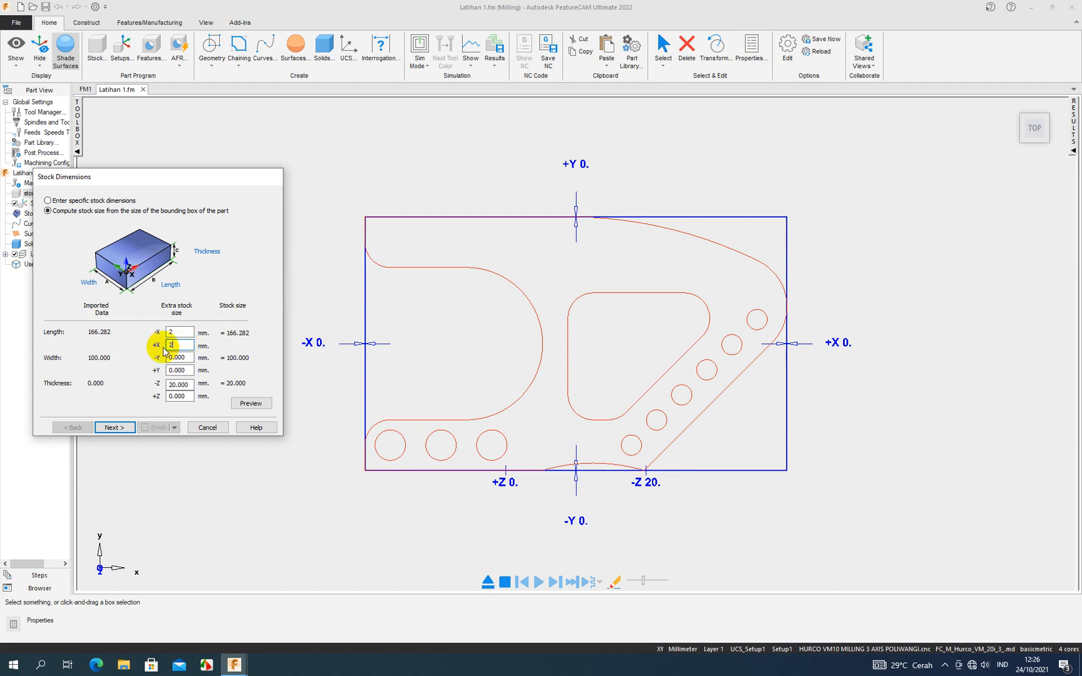
{"action": "left_click", "coordinate": [169, 334]}
{"action": "type", "text": "-"}
{"action": "left_click_drag", "start_coordinate": [189, 356], "coordinate": [167, 355]}
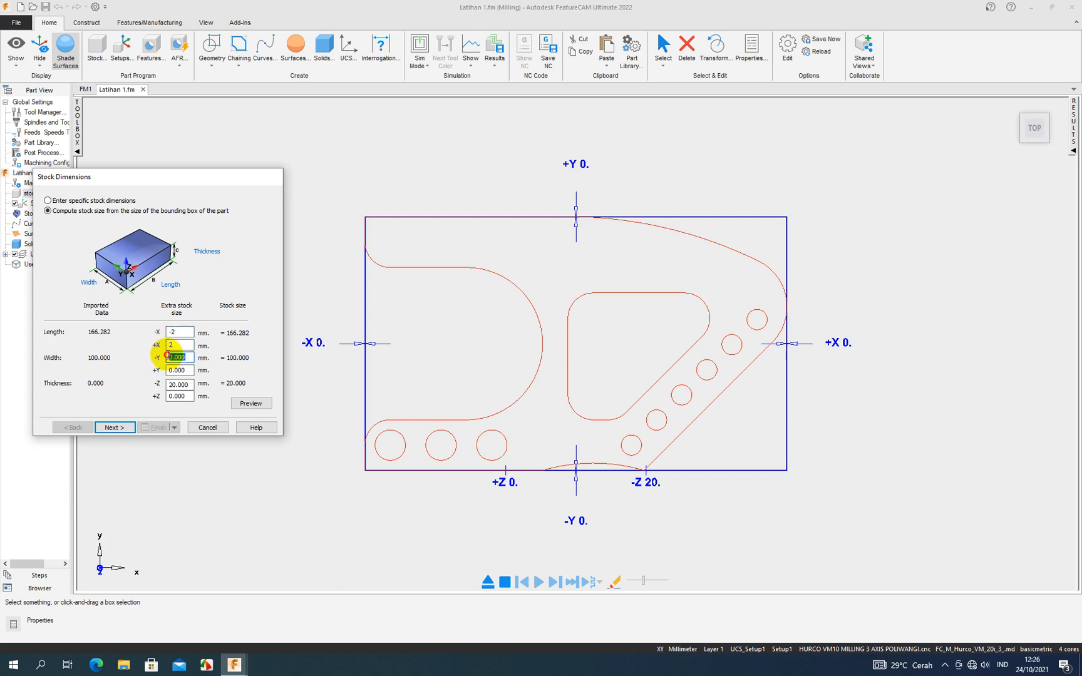
{"action": "type", "text": "-2"}
{"action": "key", "text": "Tab"}
{"action": "type", "text": "2"}
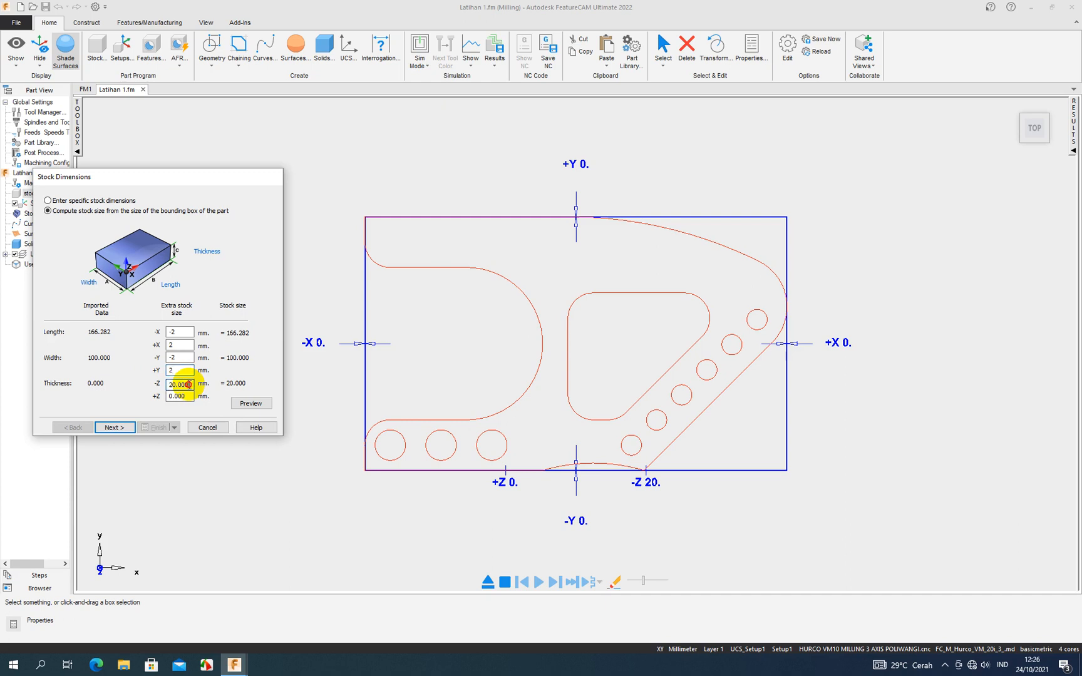
- Set the extra stock size in -Z to 45 mm and preview the stock
{"action": "left_click_drag", "start_coordinate": [190, 384], "coordinate": [169, 387]}
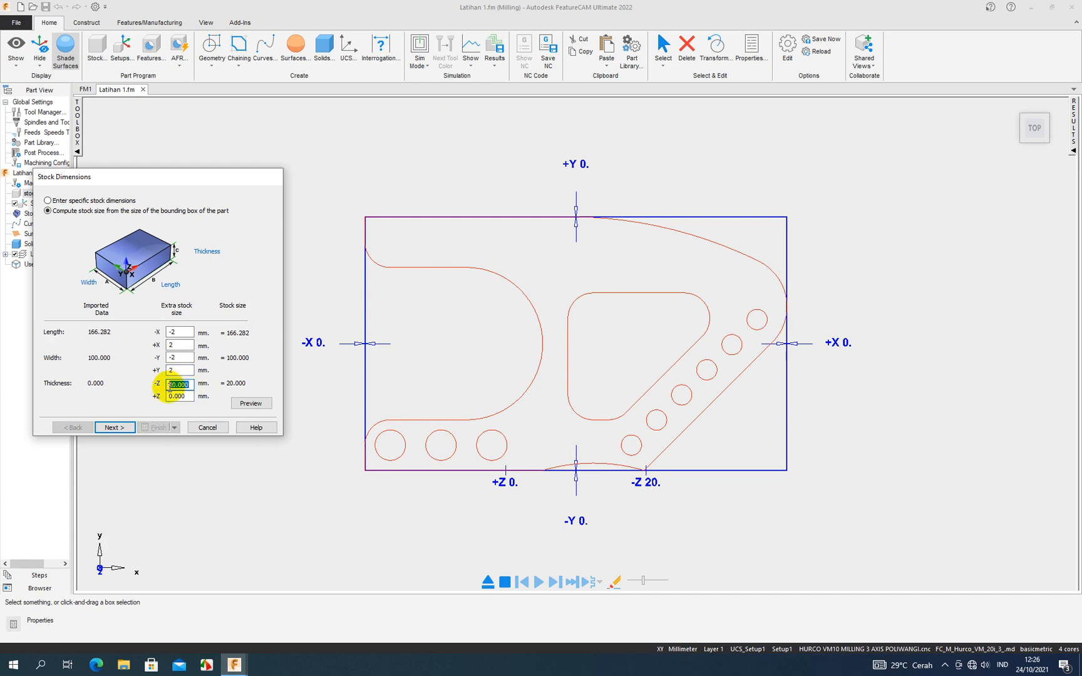
{"action": "type", "text": "45"}
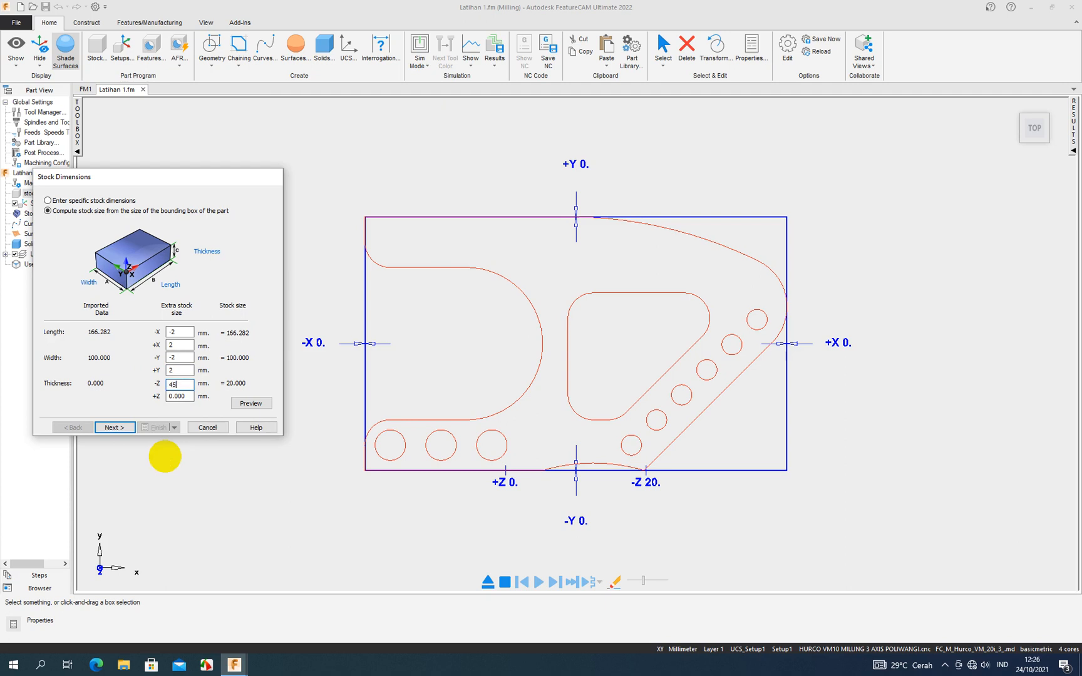
{"action": "left_click", "coordinate": [251, 403]}
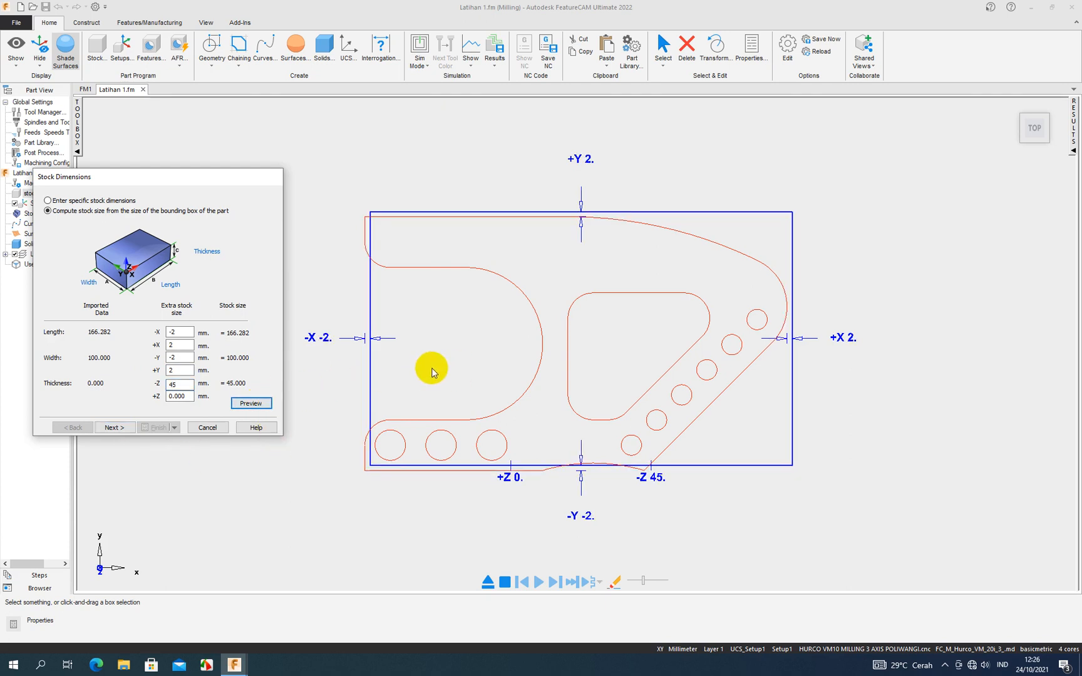
- Change the extra stock size for -X and -Y to 2 mm and preview the stock
{"action": "double_click", "coordinate": [169, 336]}
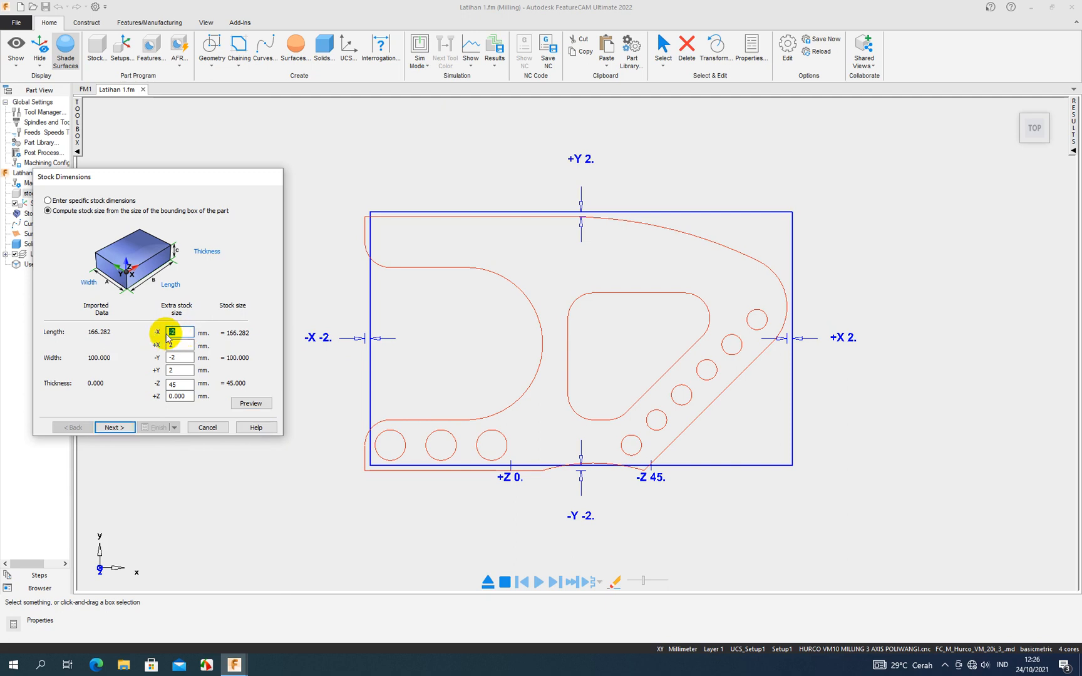
{"action": "type", "text": "2"}
{"action": "left_click", "coordinate": [181, 358]}
{"action": "left_click_drag", "start_coordinate": [173, 358], "coordinate": [163, 361]}
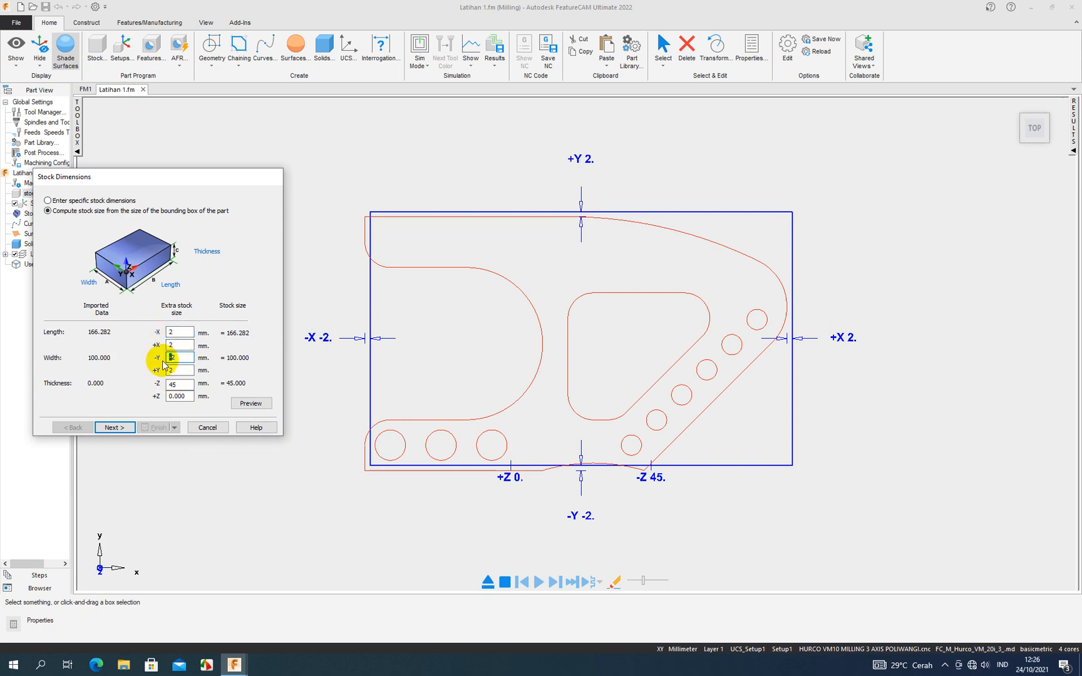
{"action": "key", "text": "BackSpace"}
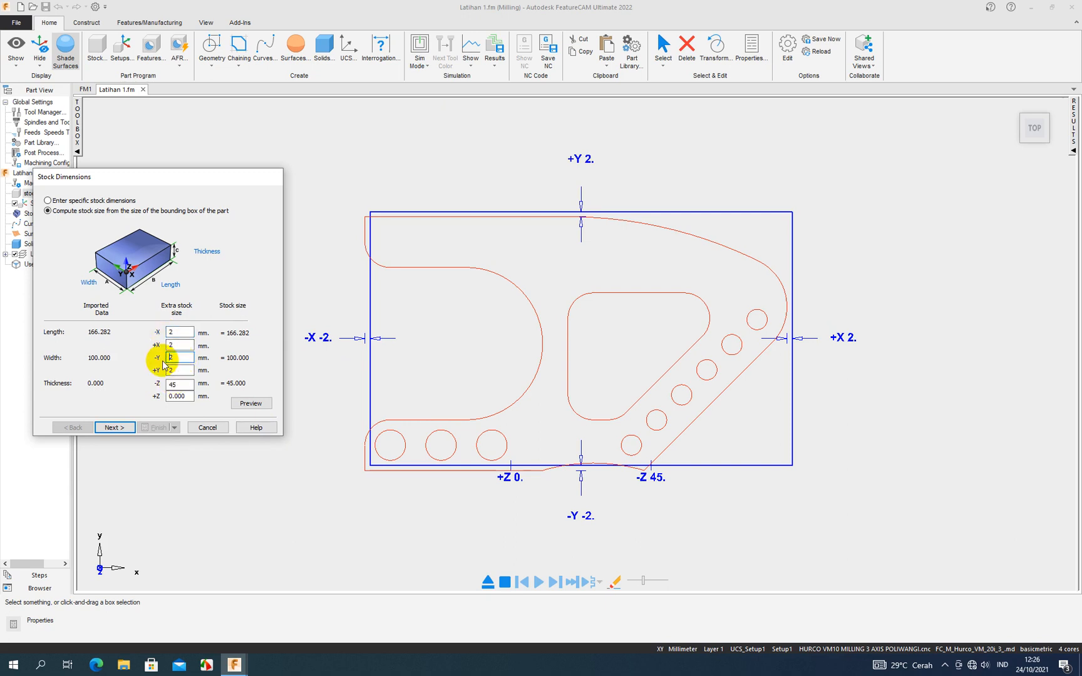
{"action": "left_click", "coordinate": [250, 404]}
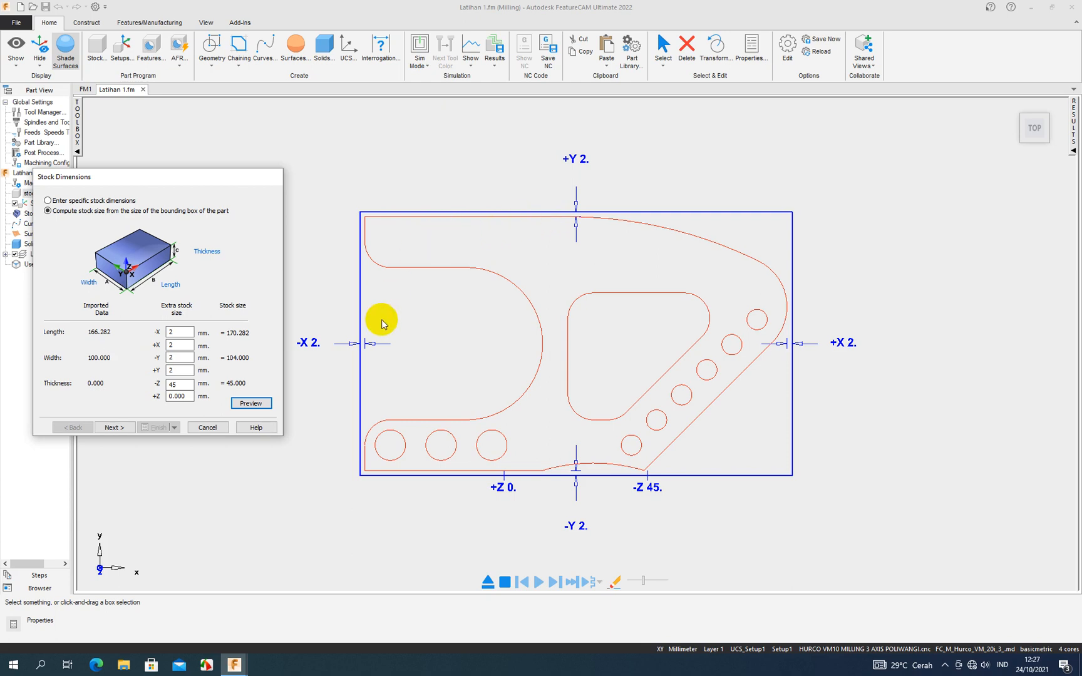
- Set the extra stock size to 0 for -X, +X, -Y and +Y, and finish the resize with Move Stock
{"action": "left_click", "coordinate": [176, 332]}
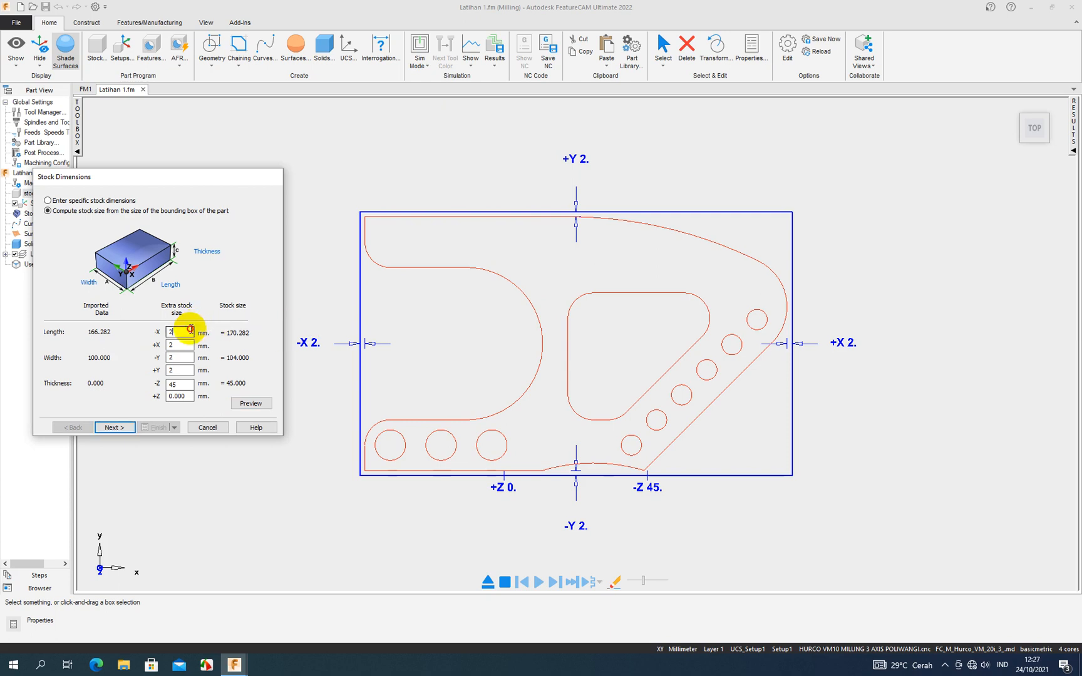
{"action": "type", "text": "0"}
{"action": "left_click", "coordinate": [164, 348]}
{"action": "type", "text": "0"}
{"action": "left_click", "coordinate": [170, 358]}
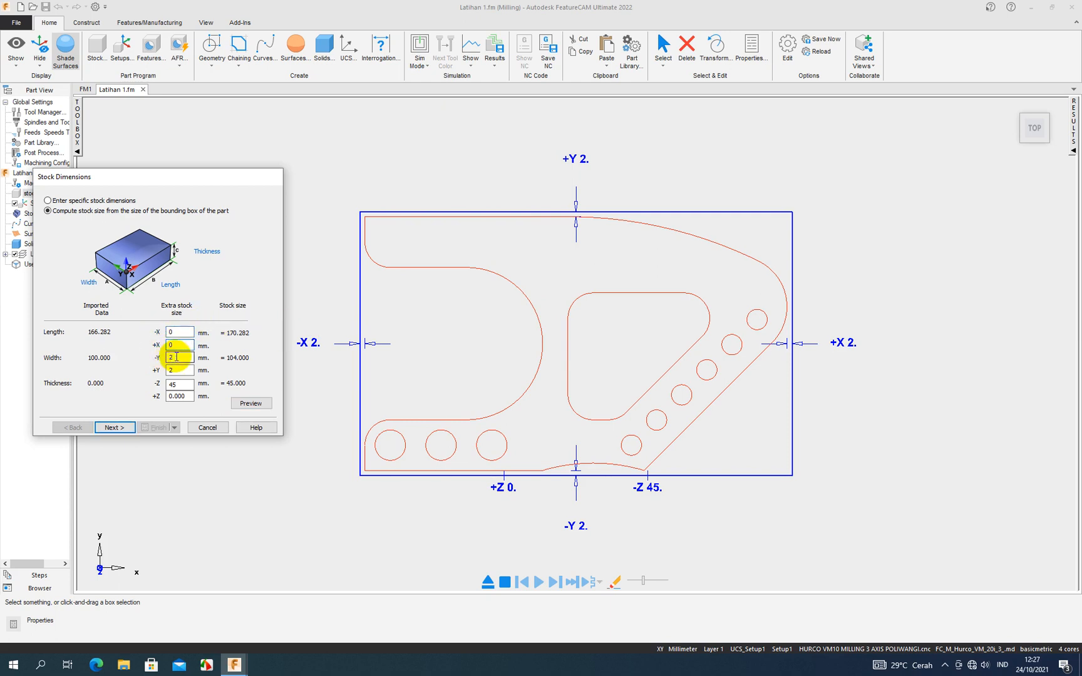
{"action": "type", "text": "0"}
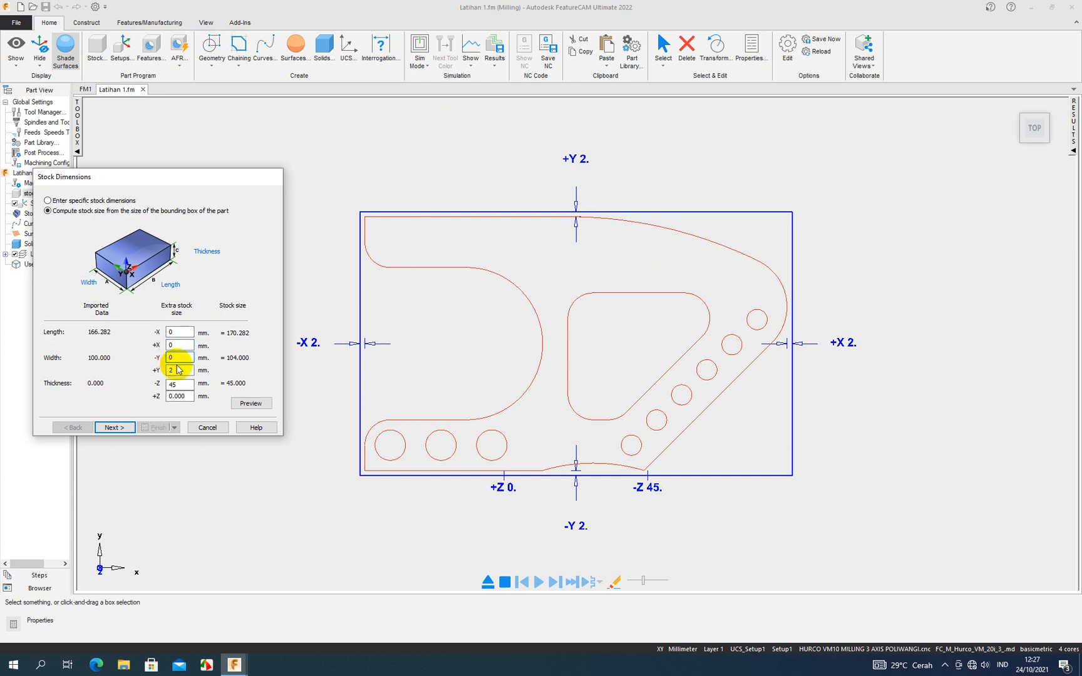
{"action": "left_click", "coordinate": [178, 369]}
{"action": "type", "text": "0"}
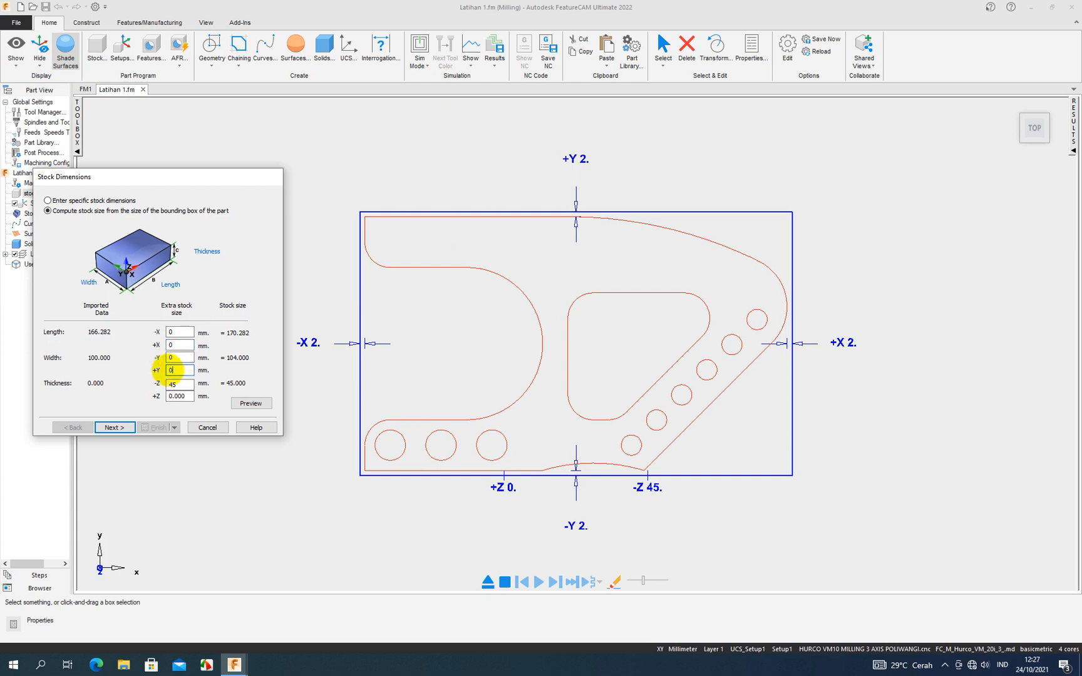
{"action": "left_click", "coordinate": [252, 403]}
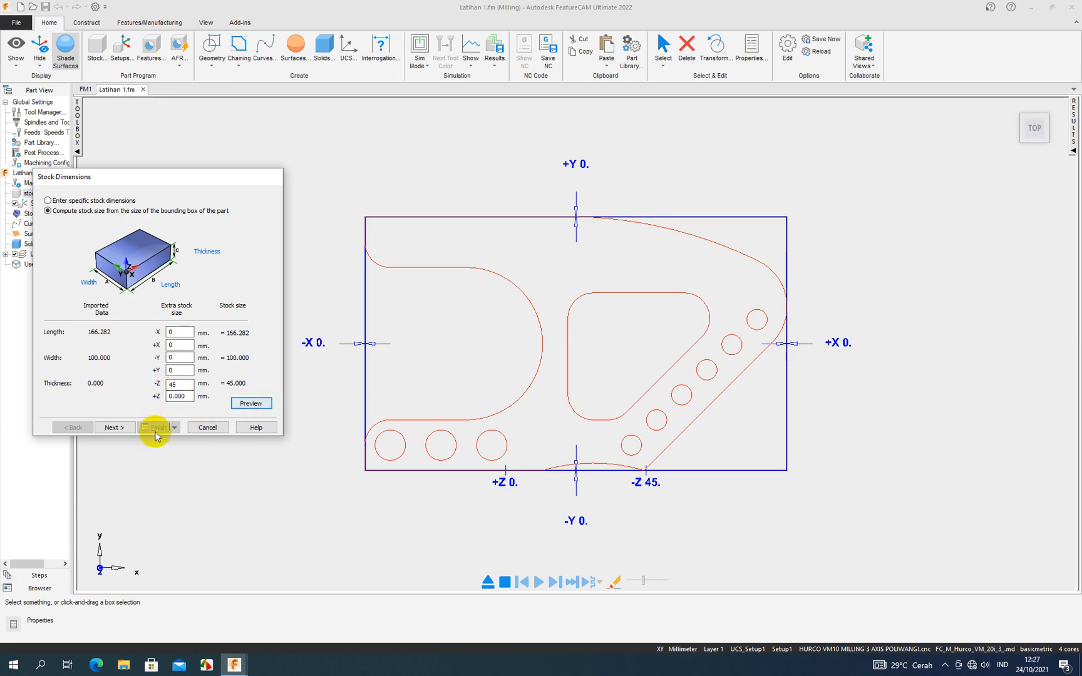
{"action": "left_click", "coordinate": [119, 426]}
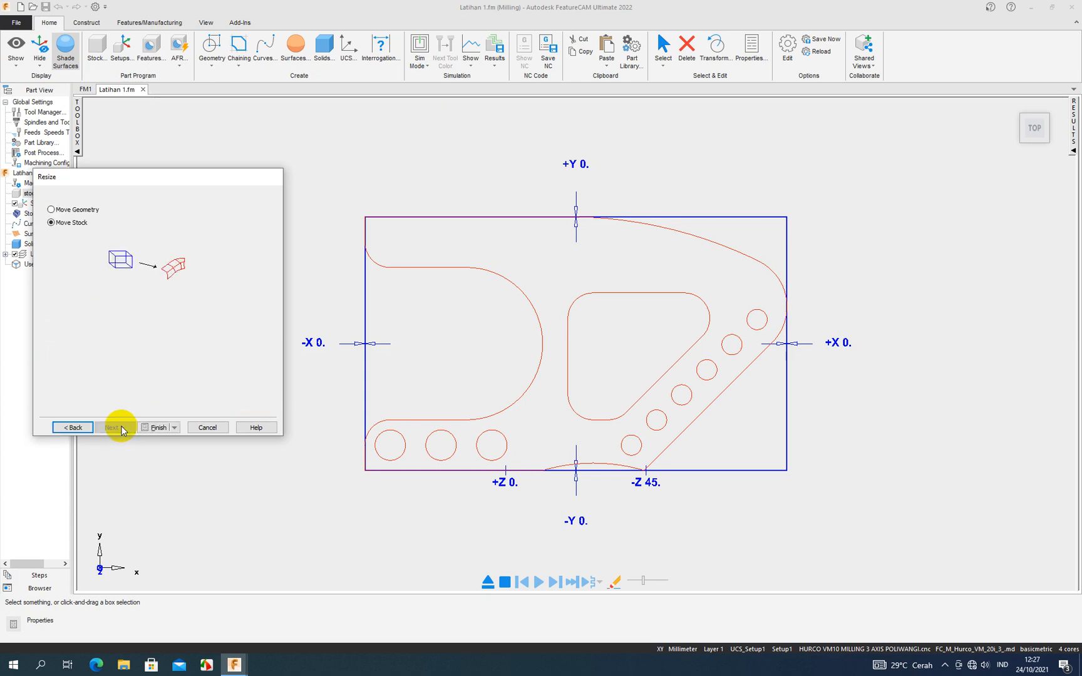
{"action": "left_click", "coordinate": [157, 429]}
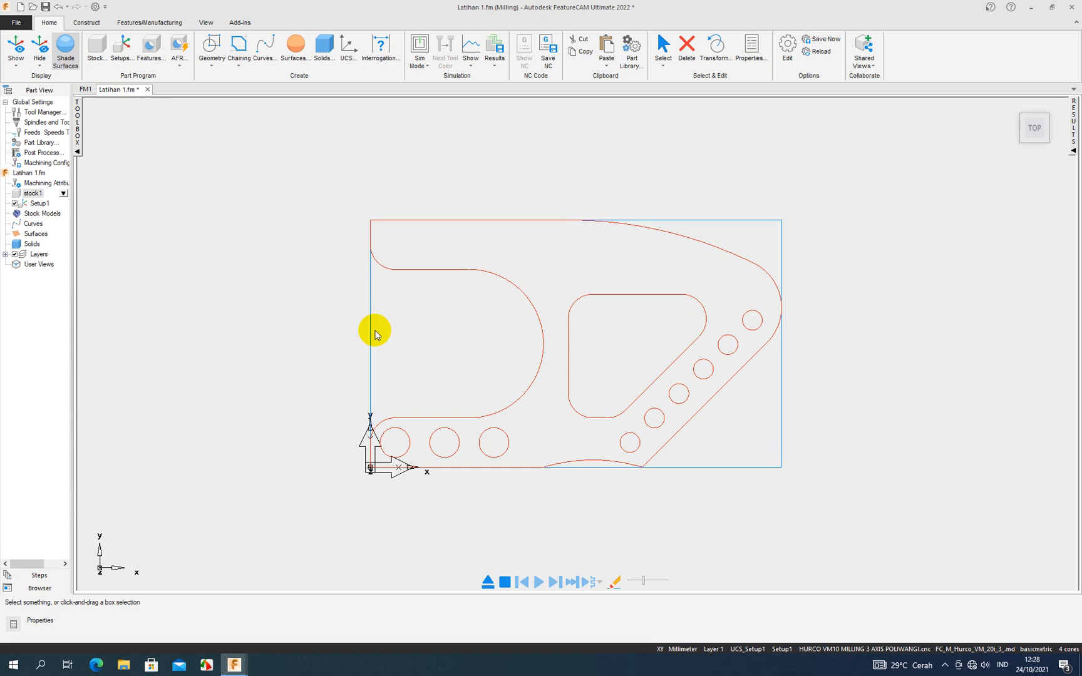
- Examine the resized stock and part geometry in the isometric and standard side views, ending in the top view
{"action": "key", "text": "ctrl+1"}
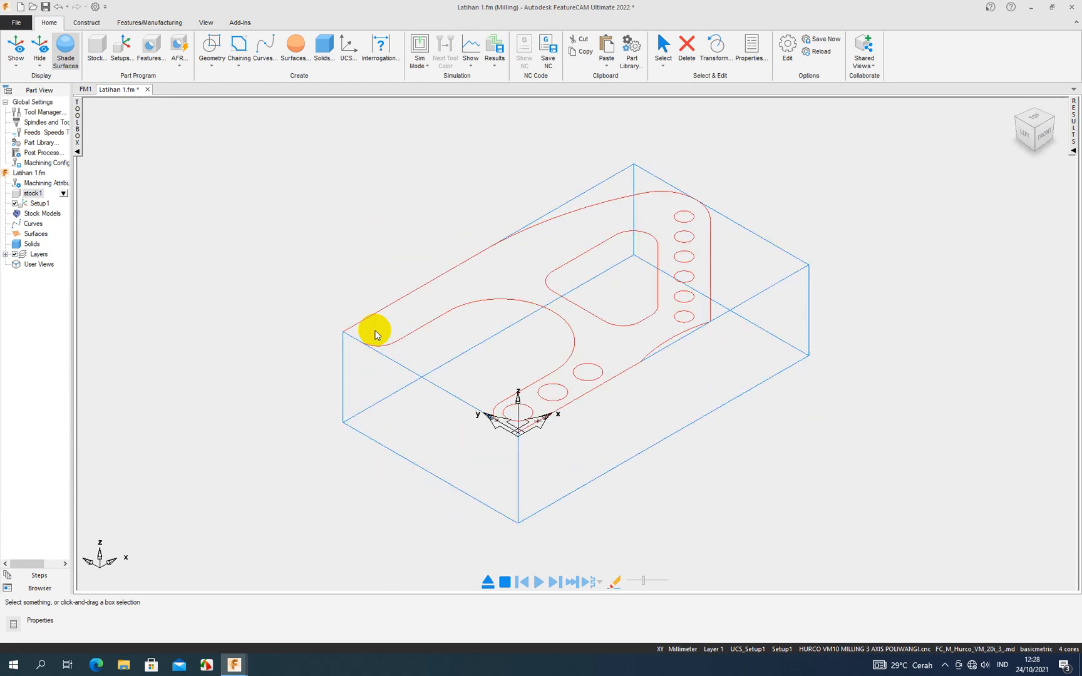
{"action": "key", "text": "ctrl+2"}
{"action": "key", "text": "ctrl+3"}
{"action": "key", "text": "ctrl+4"}
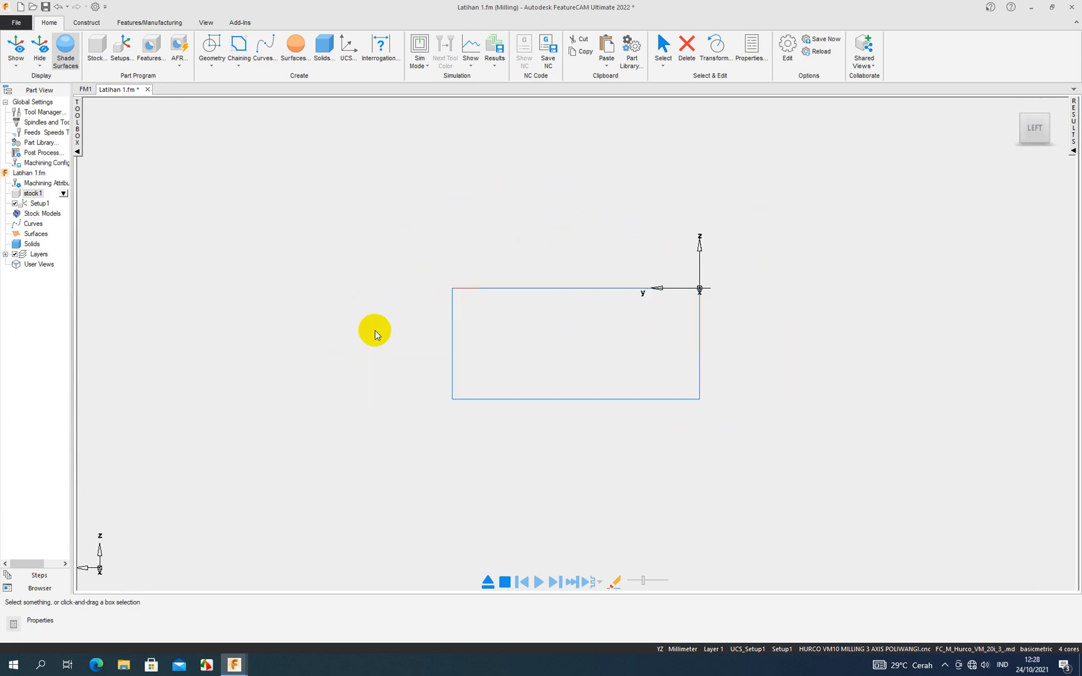
{"action": "key", "text": "ctrl+5"}
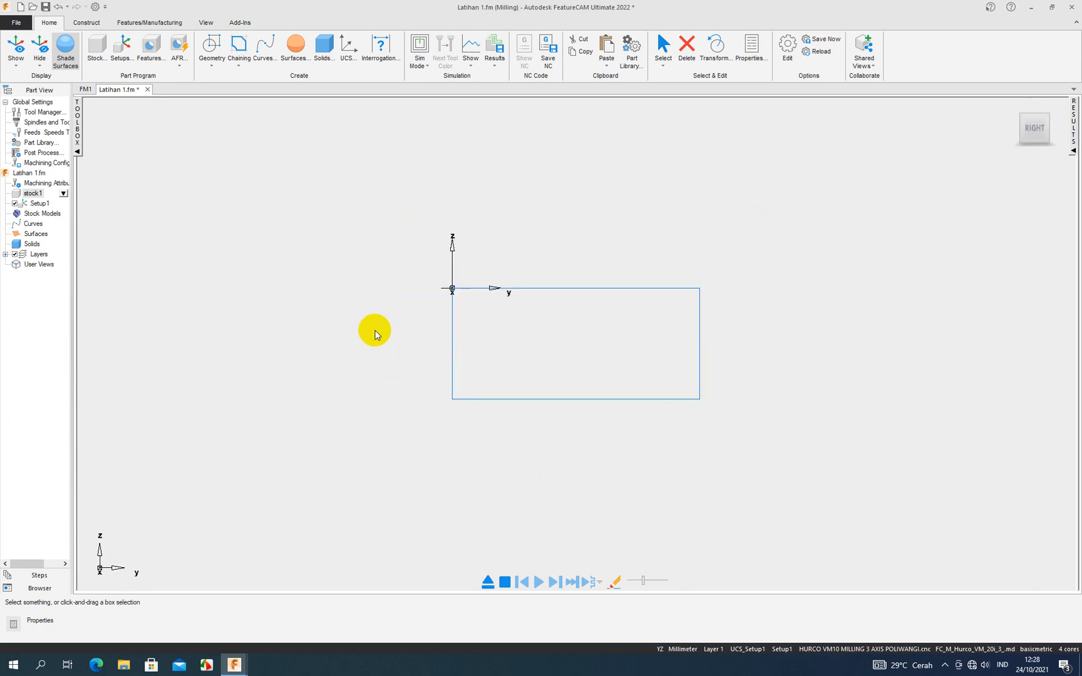
{"action": "key", "text": "ctrl+7"}
{"action": "key", "text": "ctrl+8"}
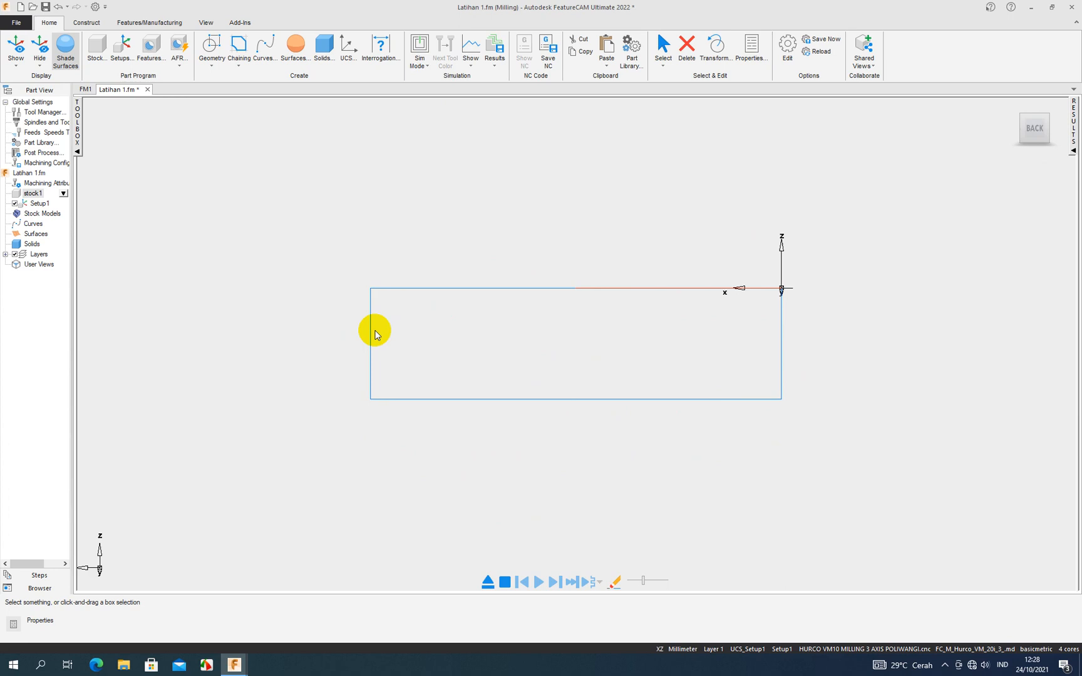
{"action": "key", "text": "ctrl+1"}
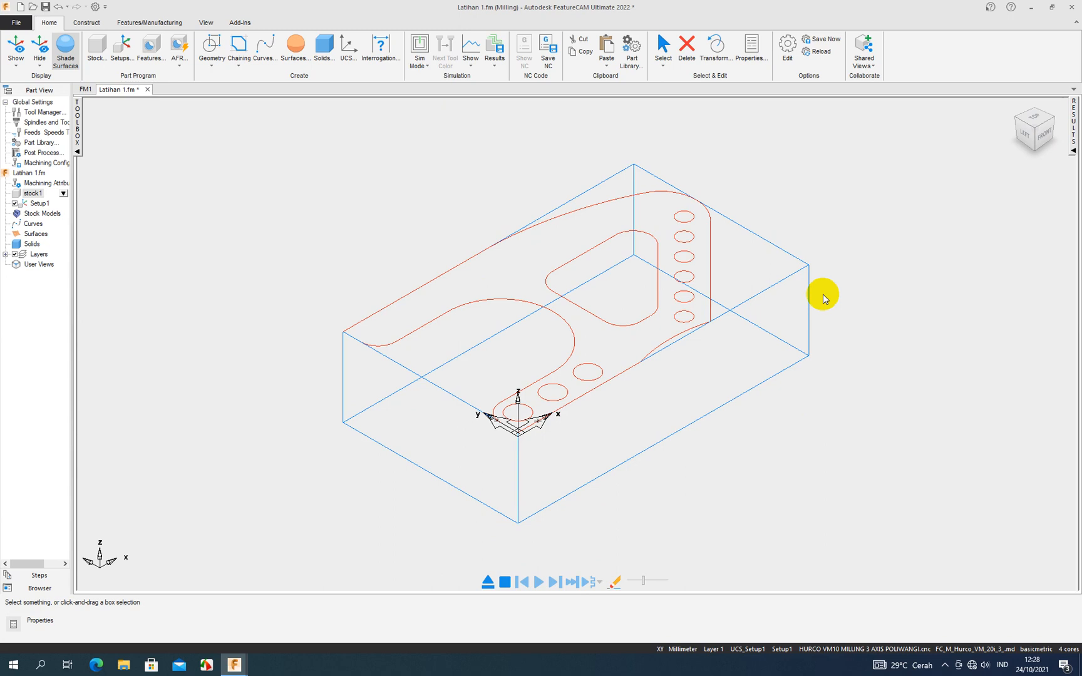
{"action": "key", "text": "ctrl+5"}
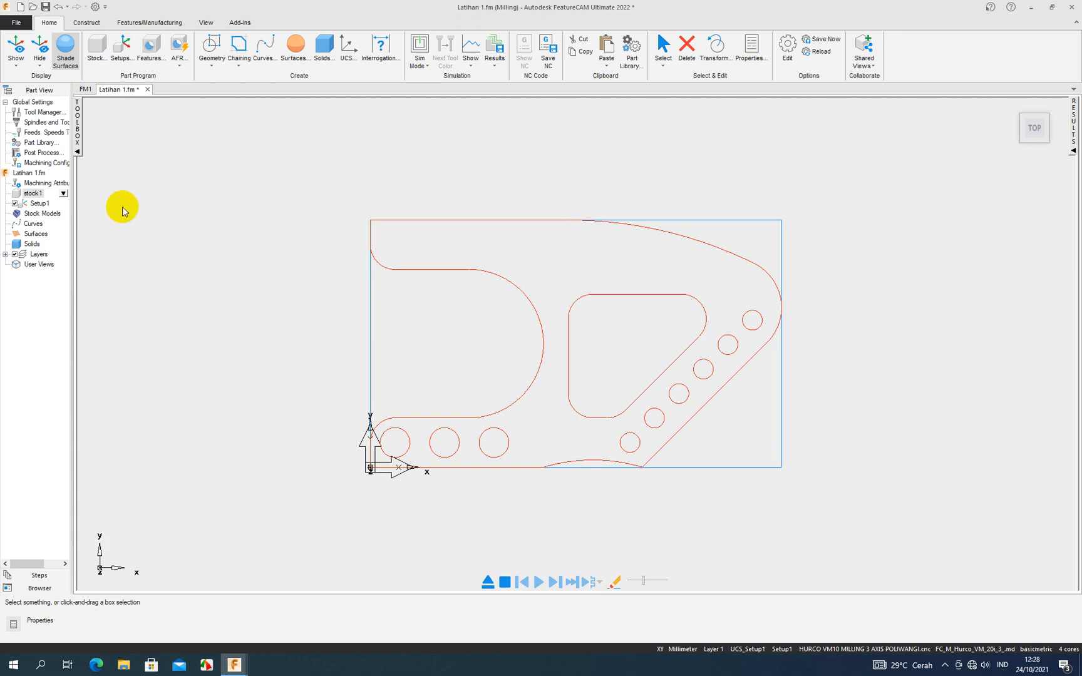
{"action": "left_click", "coordinate": [45, 207]}
{"action": "double_click", "coordinate": [42, 204]}
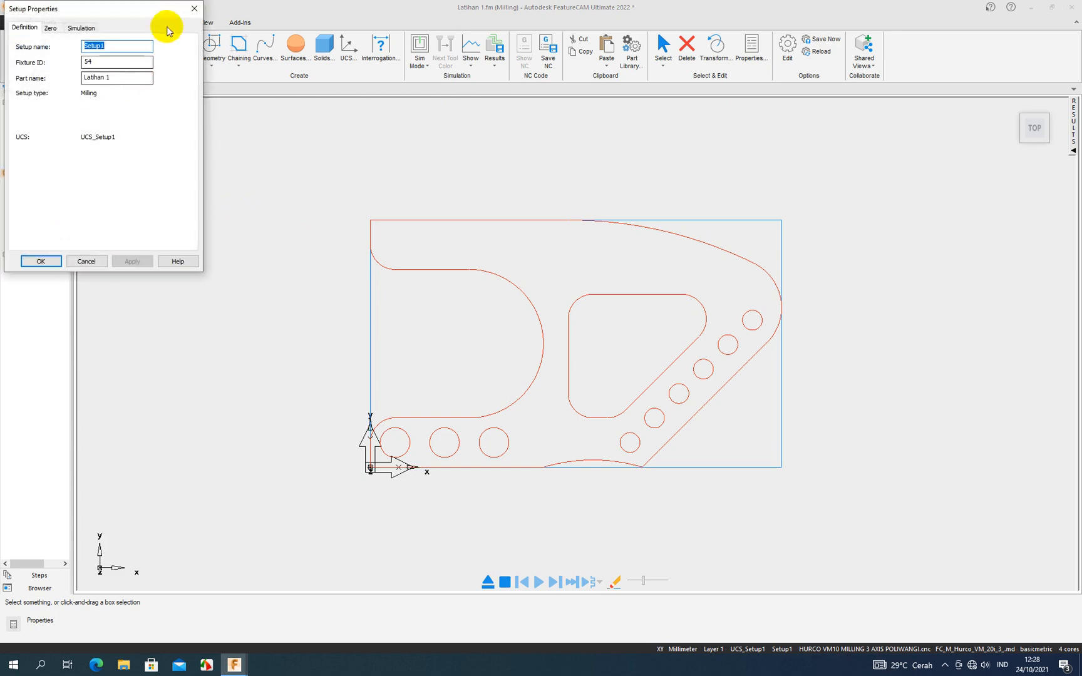
{"action": "left_click", "coordinate": [194, 9]}
{"action": "left_click", "coordinate": [134, 63]}
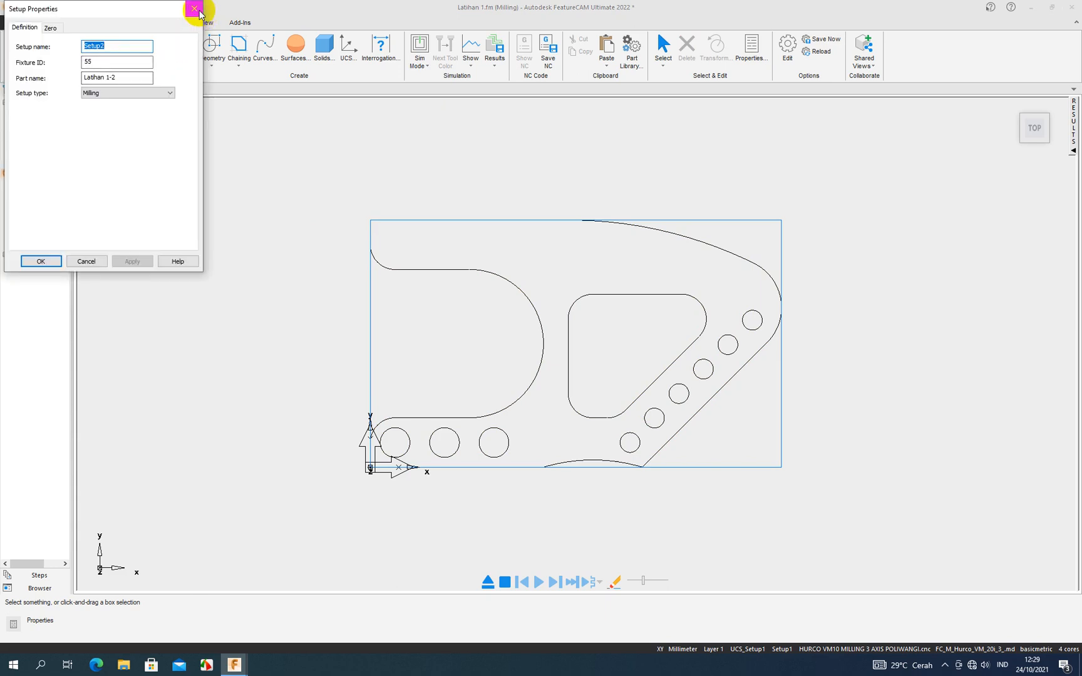
{"action": "left_click", "coordinate": [194, 8]}
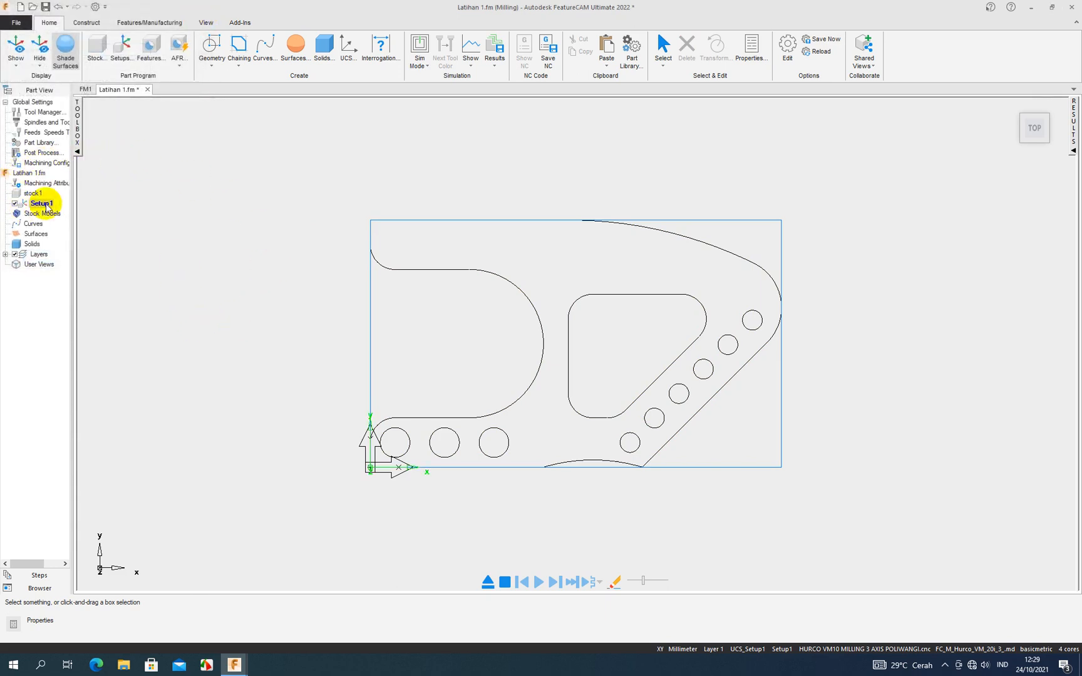
- Try the center as Setup1's zero location, then apply the LL corner of the top stock face and accept the setup properties
{"action": "left_click", "coordinate": [39, 204]}
{"action": "double_click", "coordinate": [38, 204]}
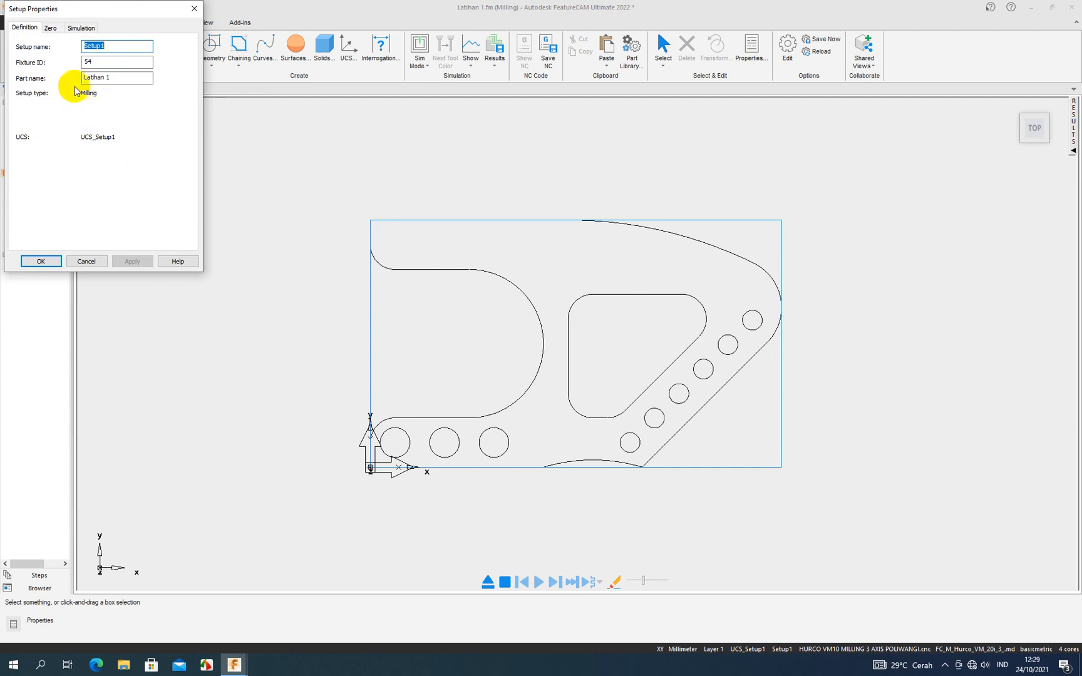
{"action": "left_click", "coordinate": [50, 29]}
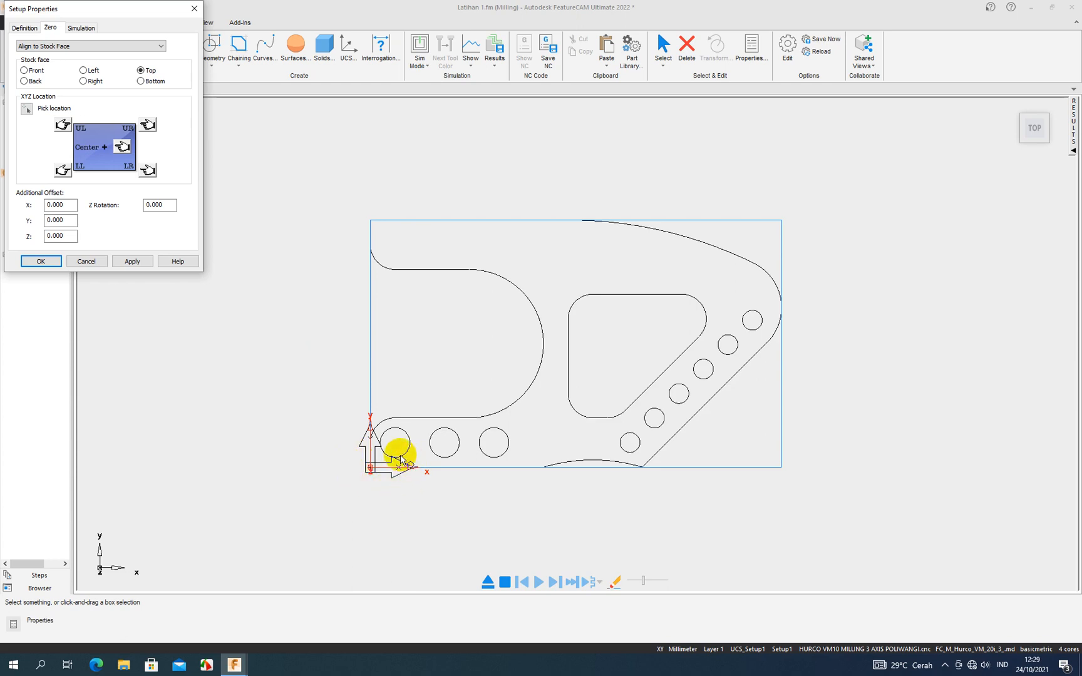
{"action": "left_click", "coordinate": [62, 170]}
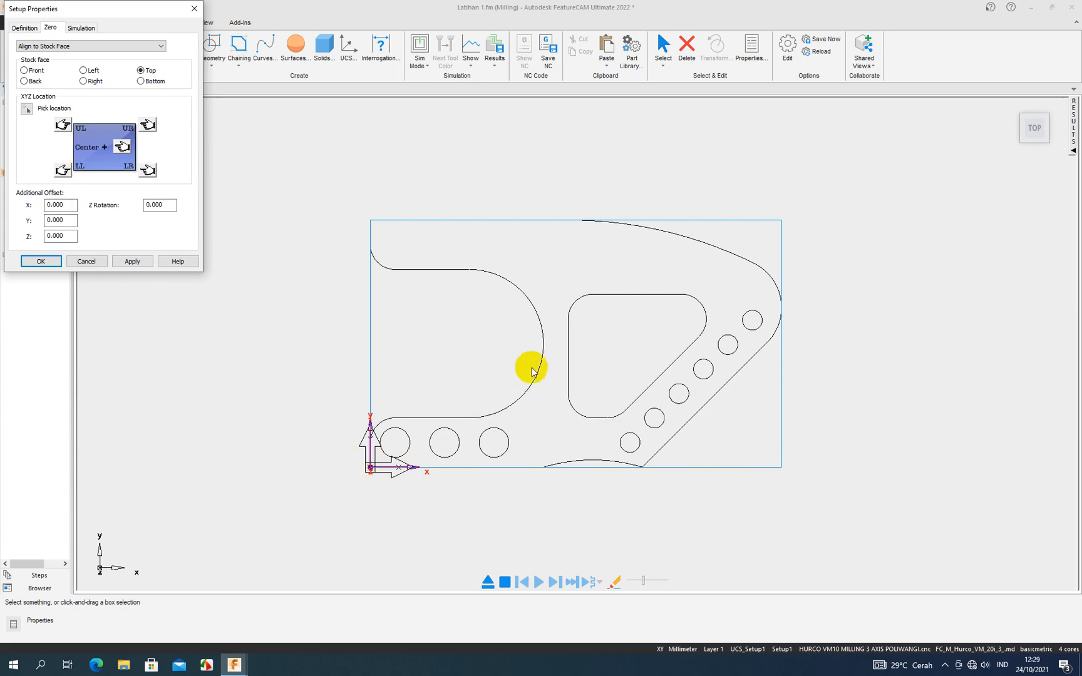
{"action": "left_click", "coordinate": [123, 146]}
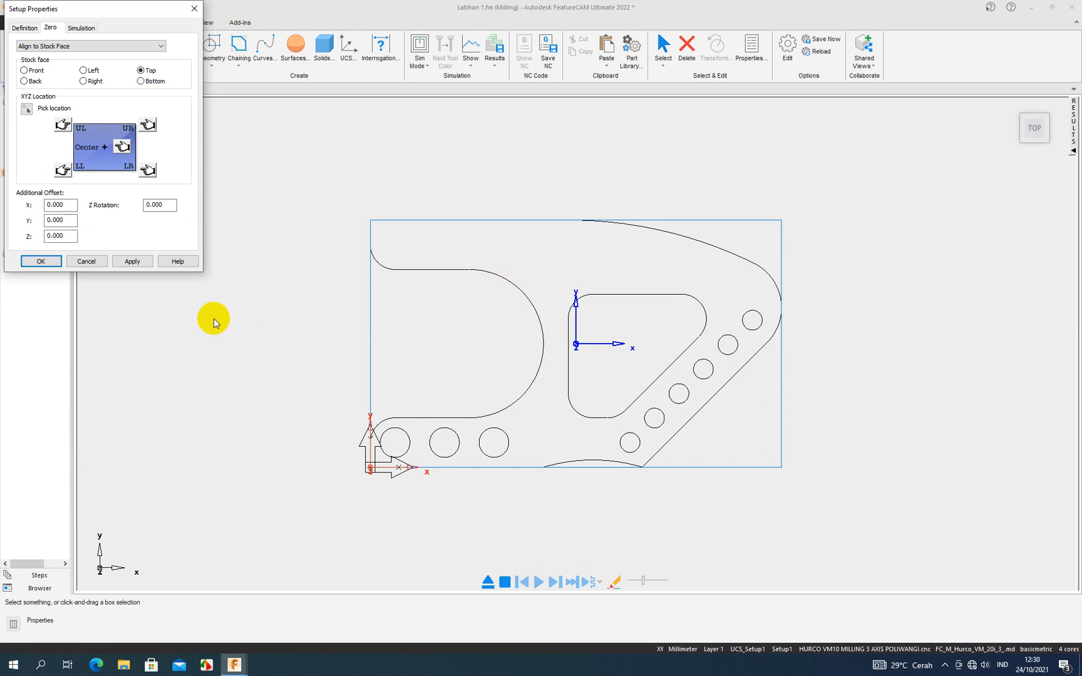
{"action": "left_click", "coordinate": [62, 170]}
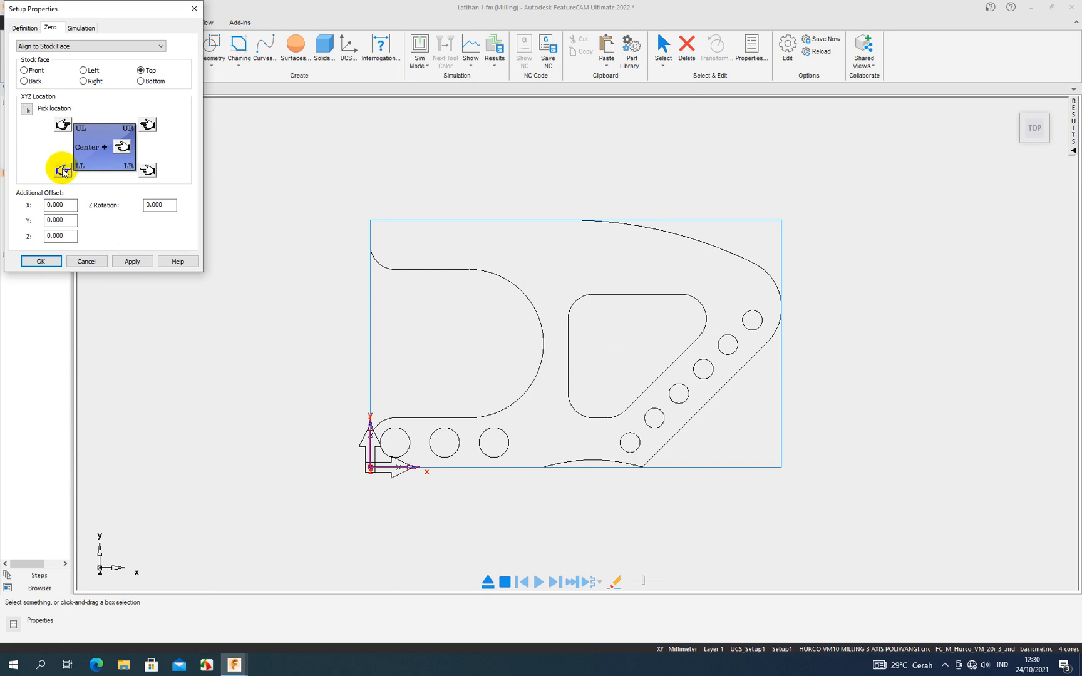
{"action": "left_click", "coordinate": [132, 262]}
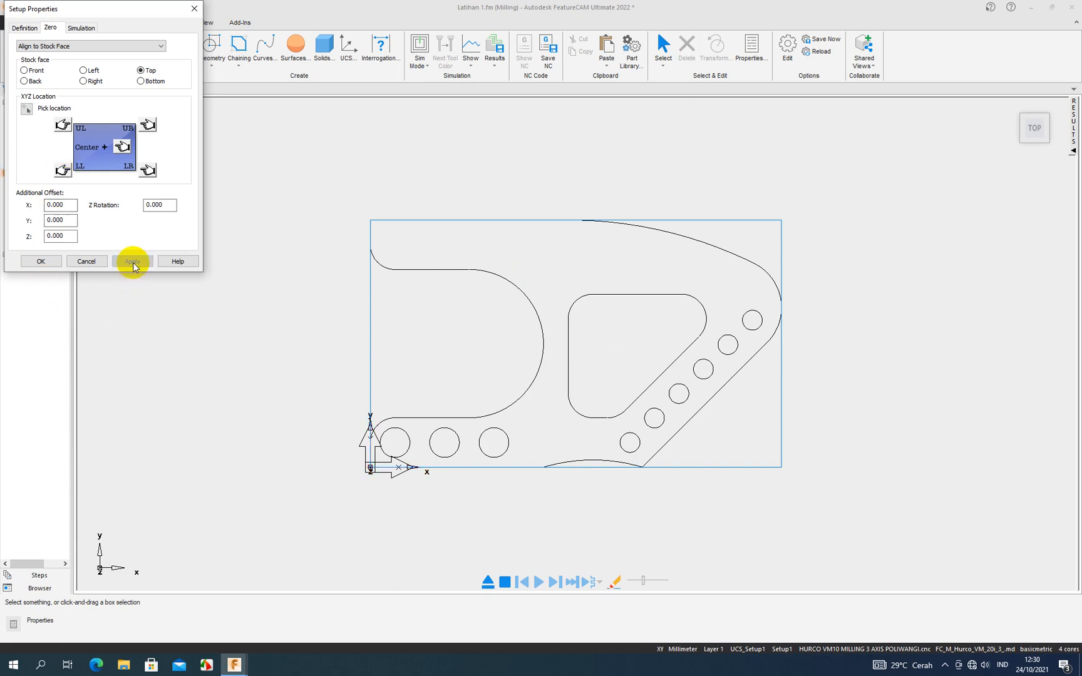
{"action": "left_click", "coordinate": [55, 262]}
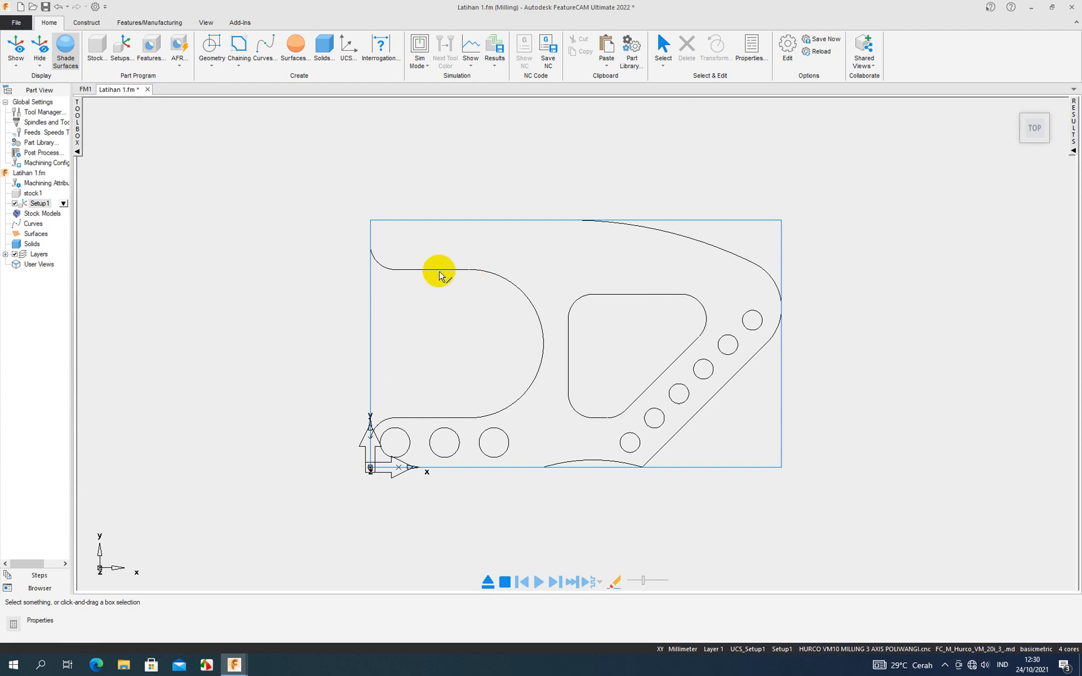
- Rerun the stock1 resize from the part's bounding box with its existing extra stock sizes, finishing with Move Stock
{"action": "left_click", "coordinate": [29, 194]}
{"action": "double_click", "coordinate": [27, 197]}
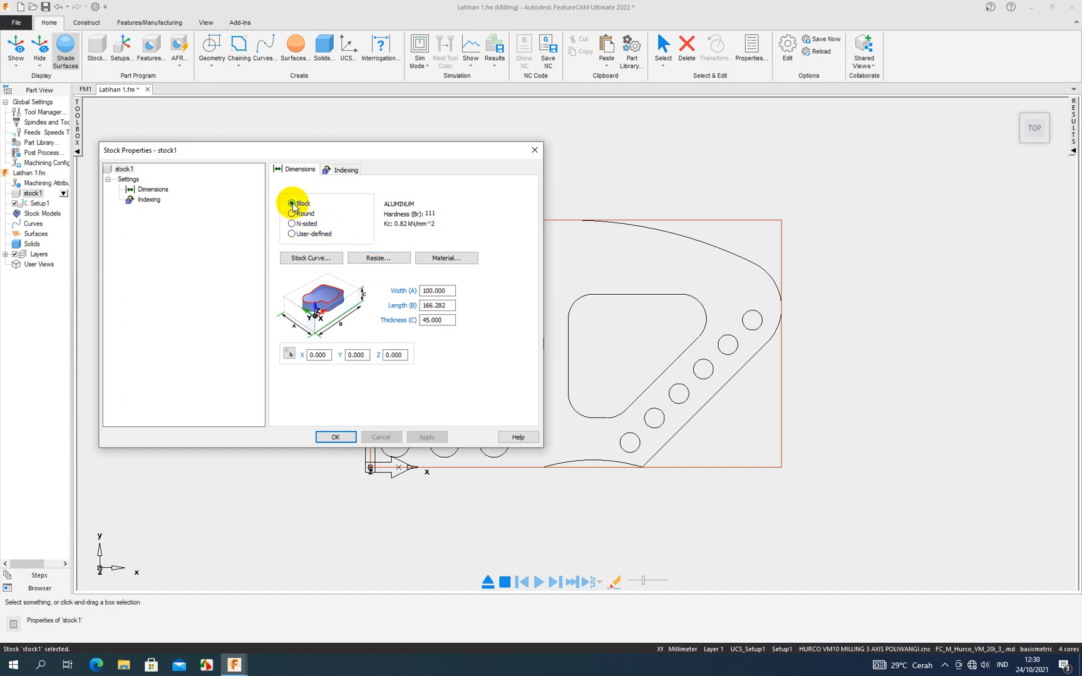
{"action": "left_click", "coordinate": [376, 259]}
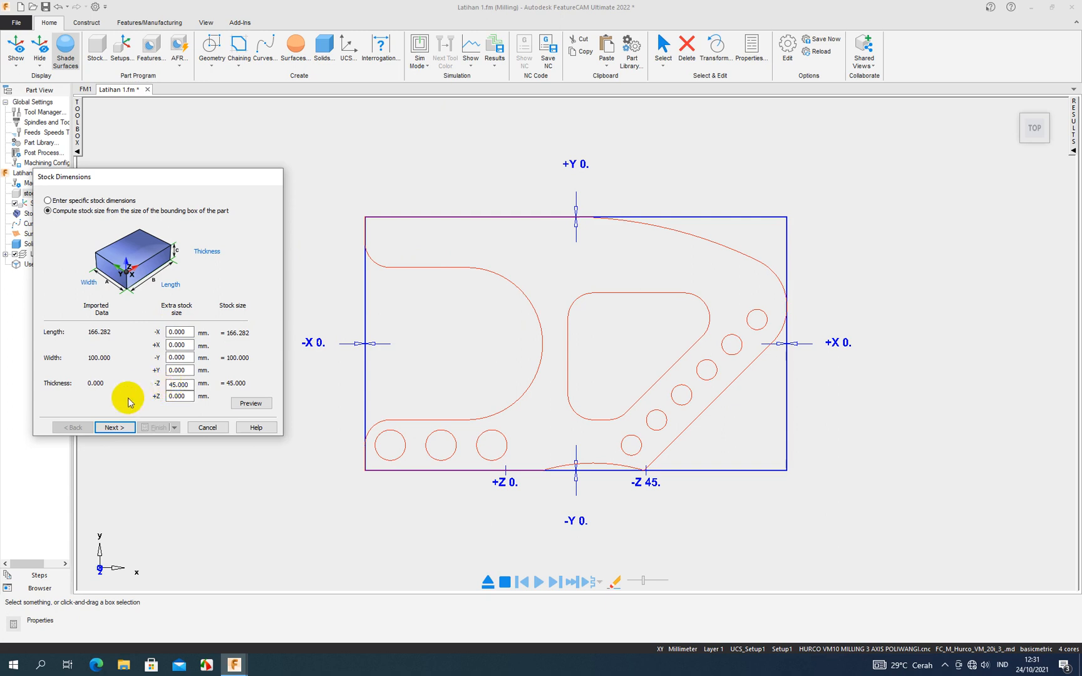
{"action": "left_click", "coordinate": [116, 426]}
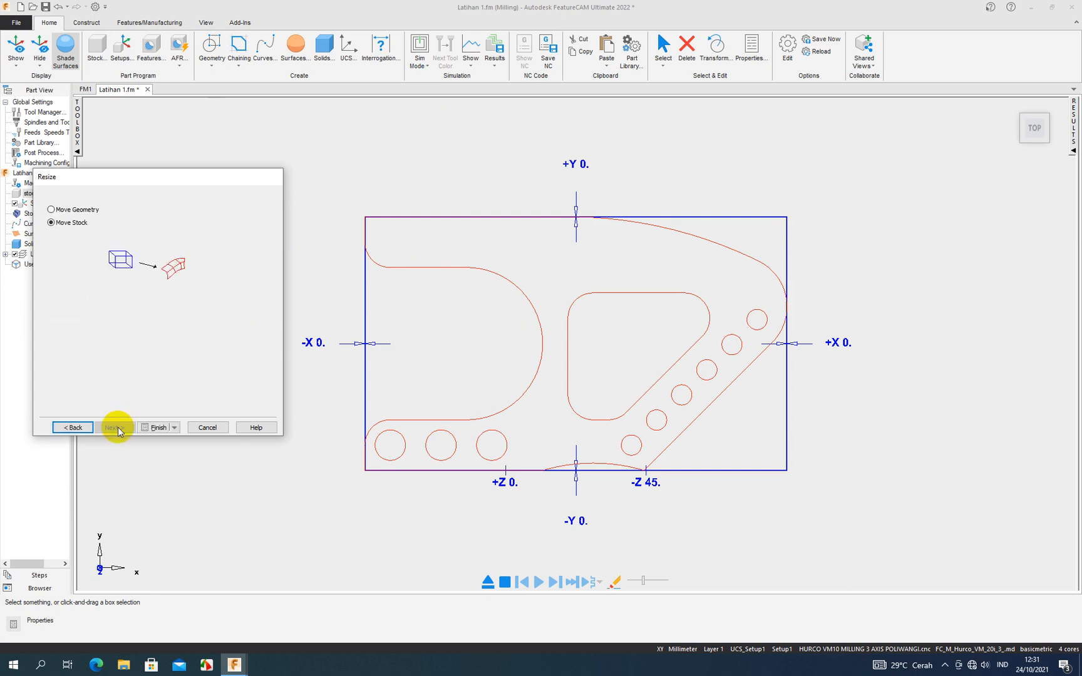
{"action": "left_click", "coordinate": [166, 427]}
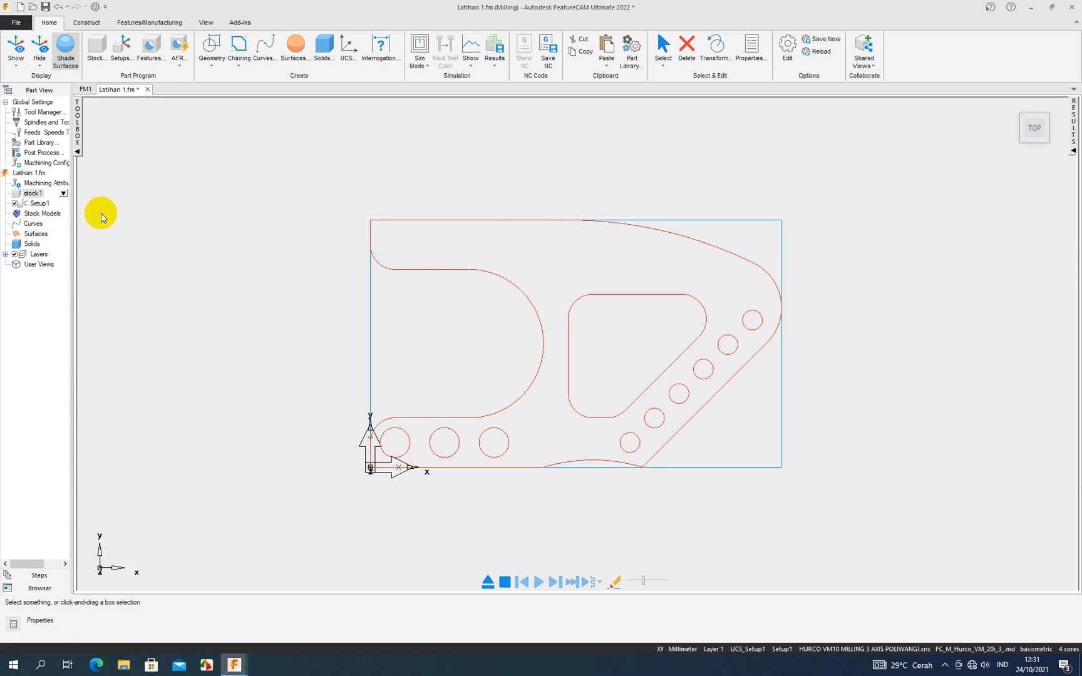
{"action": "left_click", "coordinate": [42, 205]}
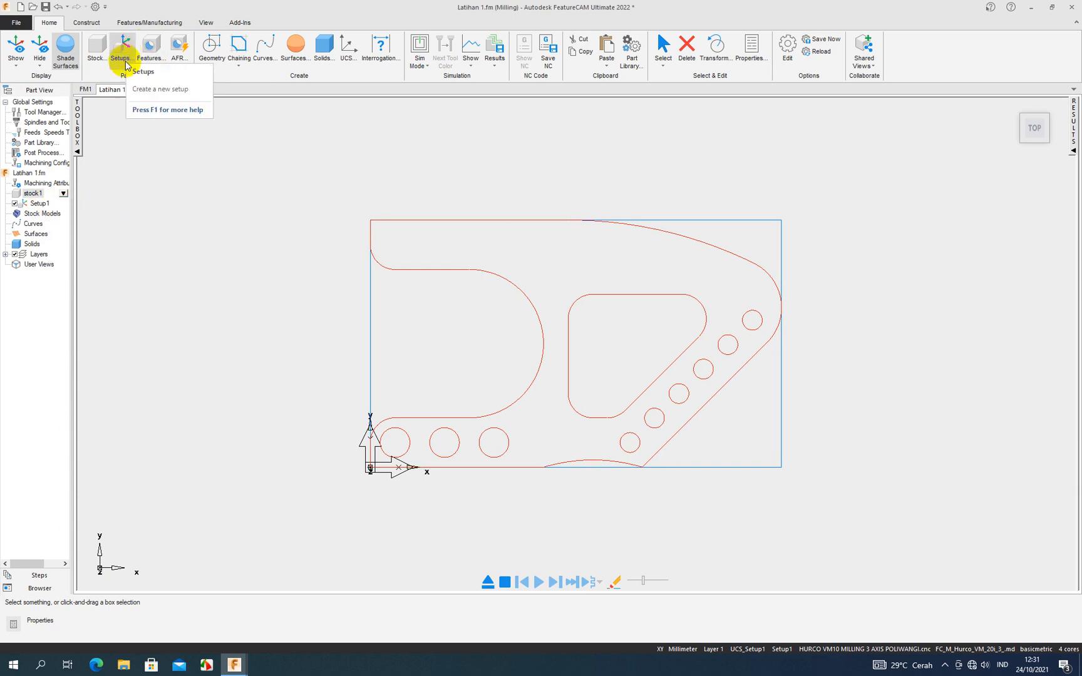
- Reapply Setup1's zero at the lower-left corner of the top stock face and accept the setup properties
{"action": "double_click", "coordinate": [41, 205]}
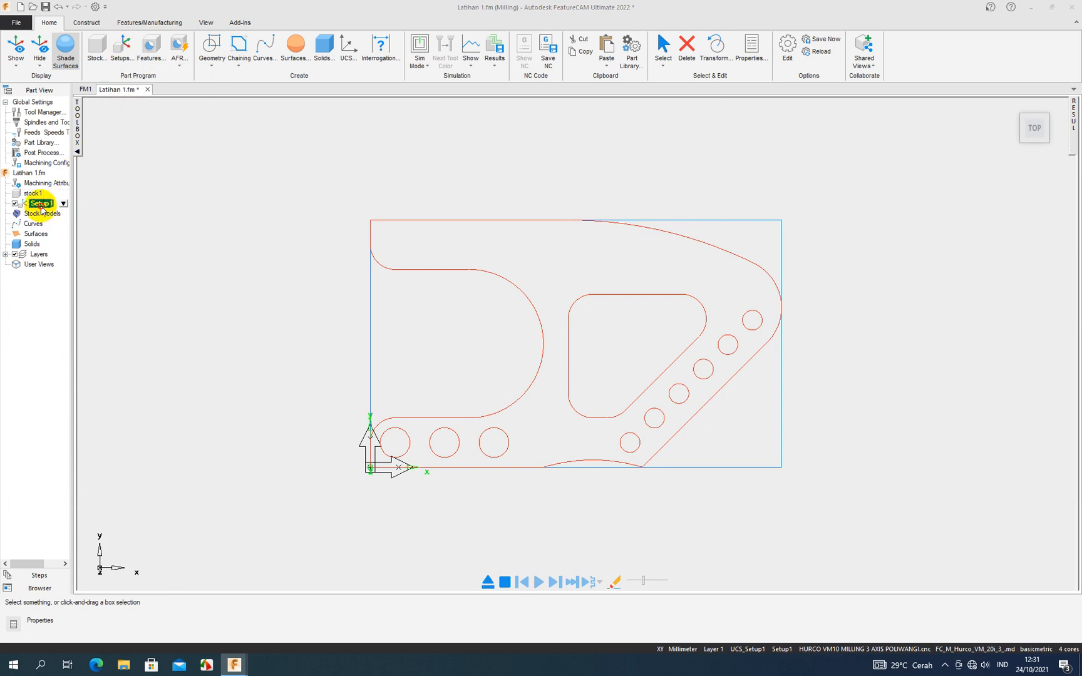
{"action": "left_click", "coordinate": [49, 28]}
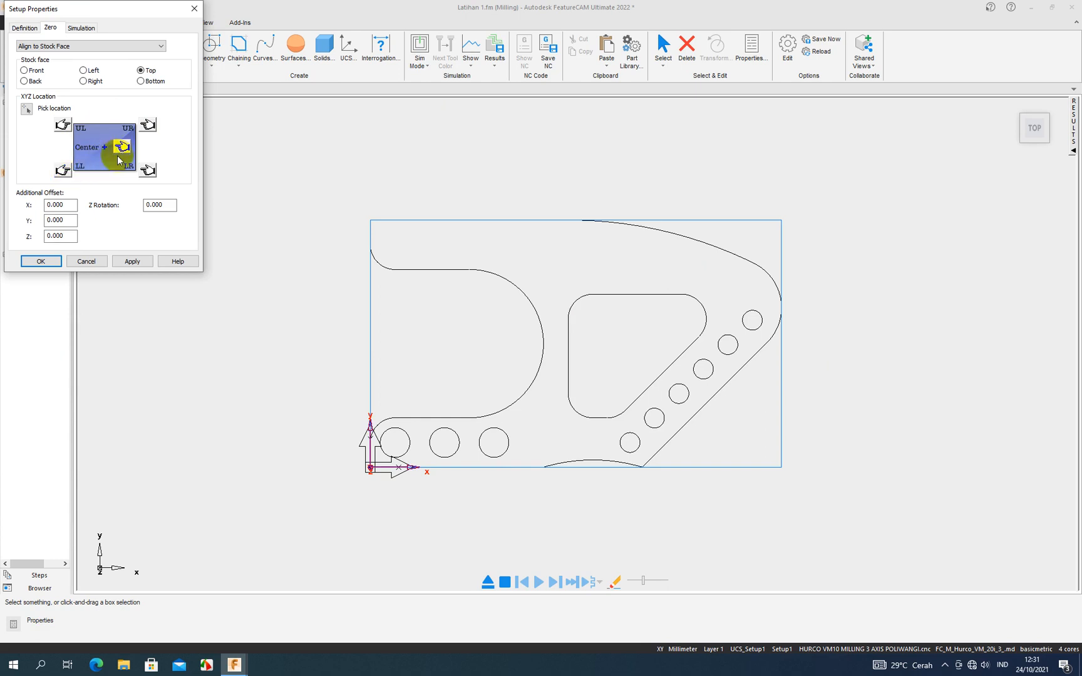
{"action": "left_click", "coordinate": [132, 261]}
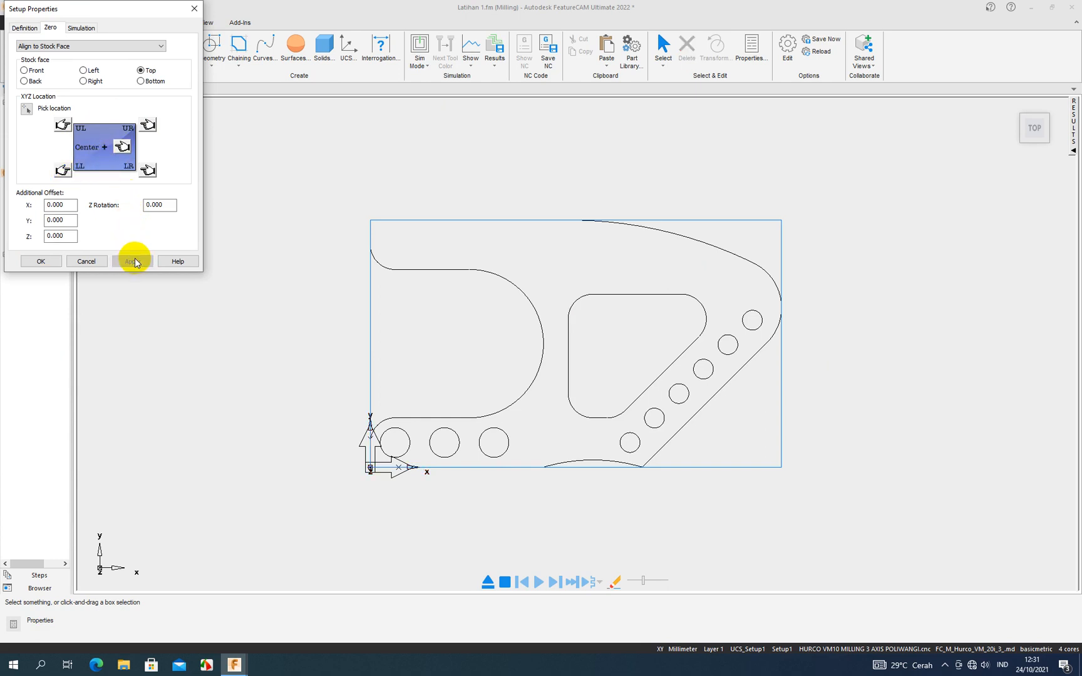
{"action": "left_click", "coordinate": [57, 264]}
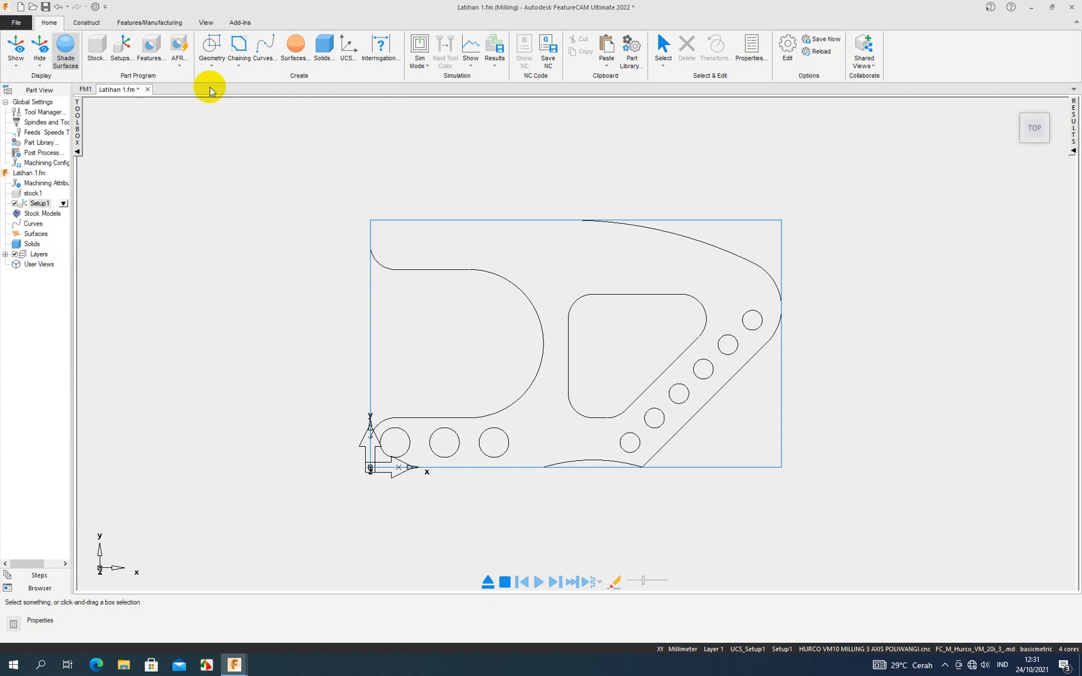
- Create a closed curve by chaining the part's outer profile from its short upper-left vertical edge
{"action": "left_click", "coordinate": [407, 269]}
{"action": "left_click", "coordinate": [423, 185]}
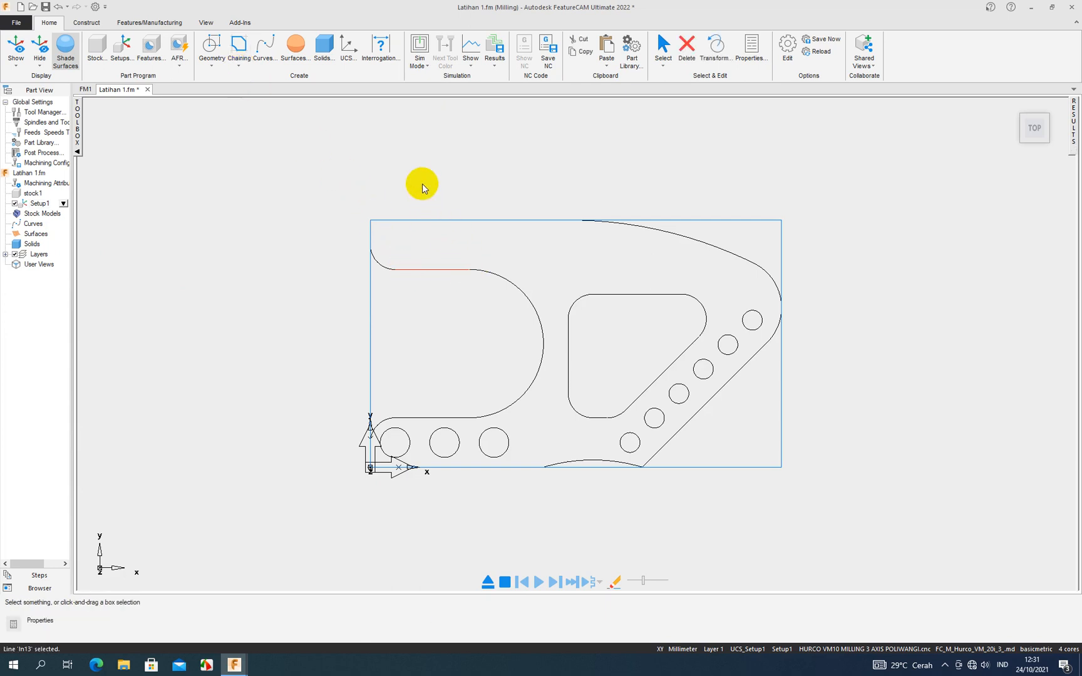
{"action": "left_click", "coordinate": [244, 69]}
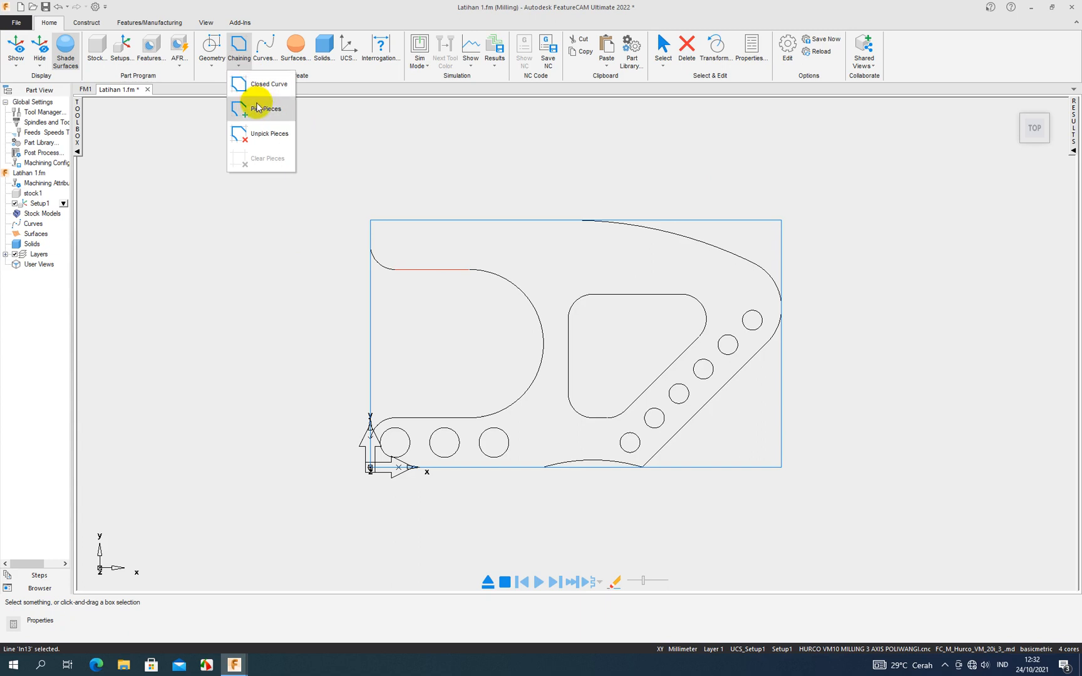
{"action": "left_click", "coordinate": [266, 86]}
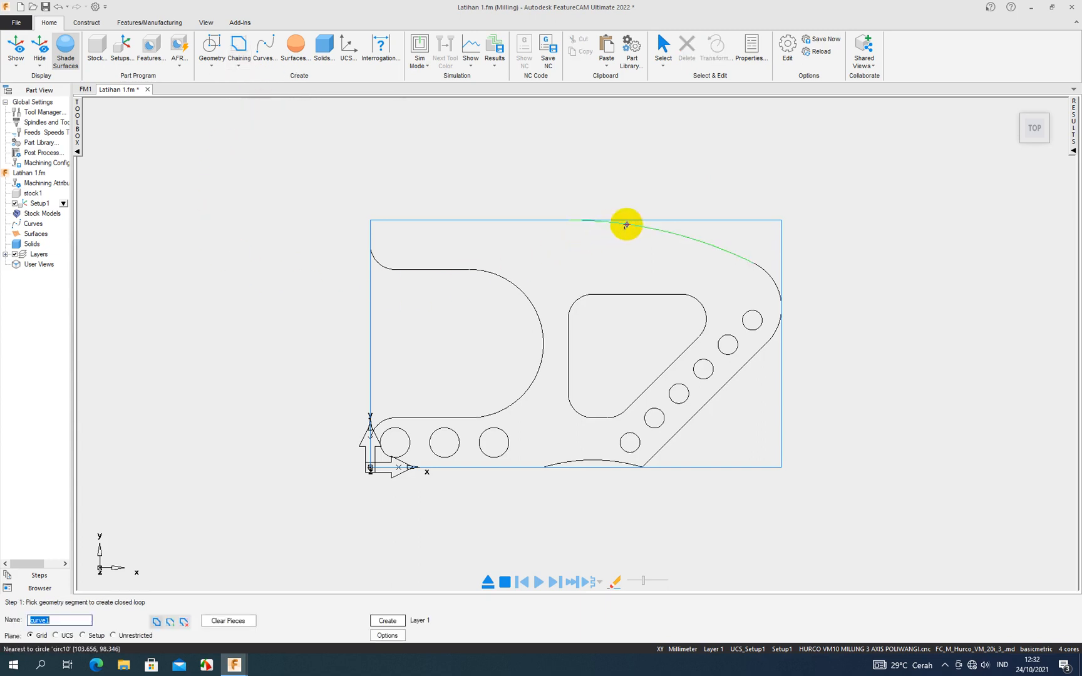
{"action": "left_click", "coordinate": [370, 236]}
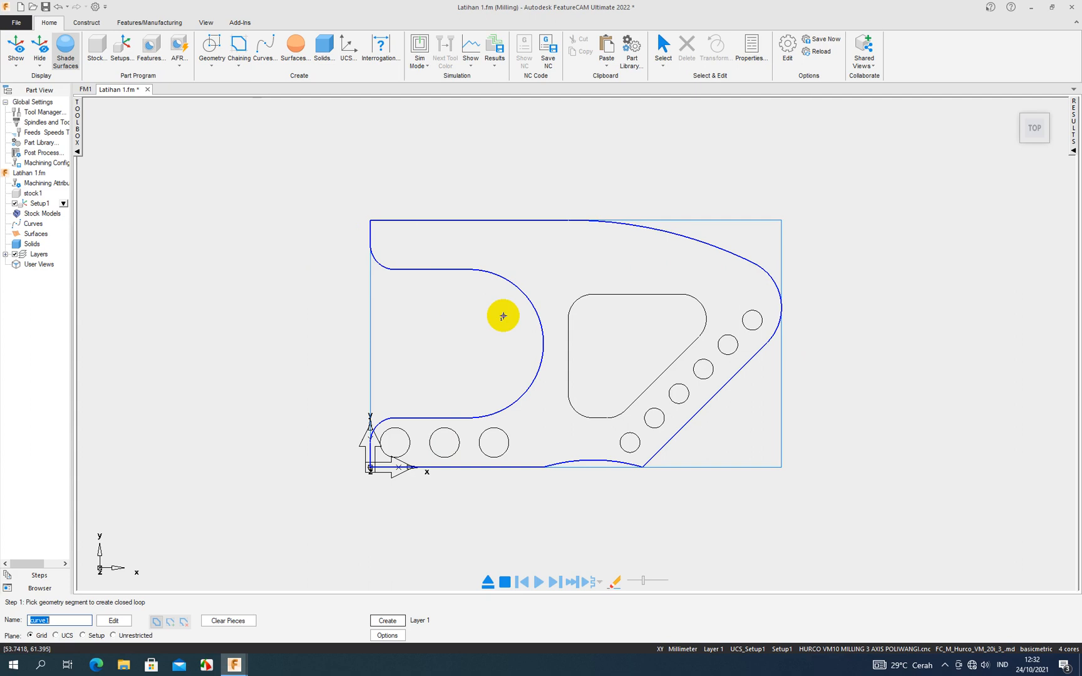
{"action": "key", "text": "Return"}
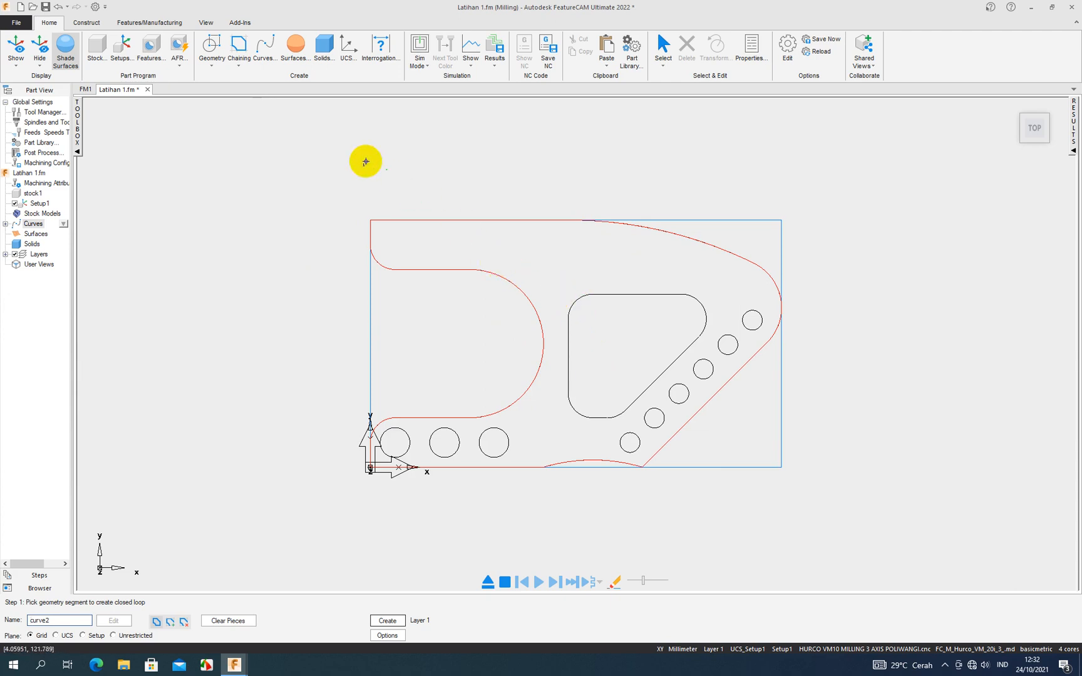
- Create a closed curve from the inner rounded triangular outline, then highlight both curves in the part tree to check them
{"action": "left_click", "coordinate": [241, 58]}
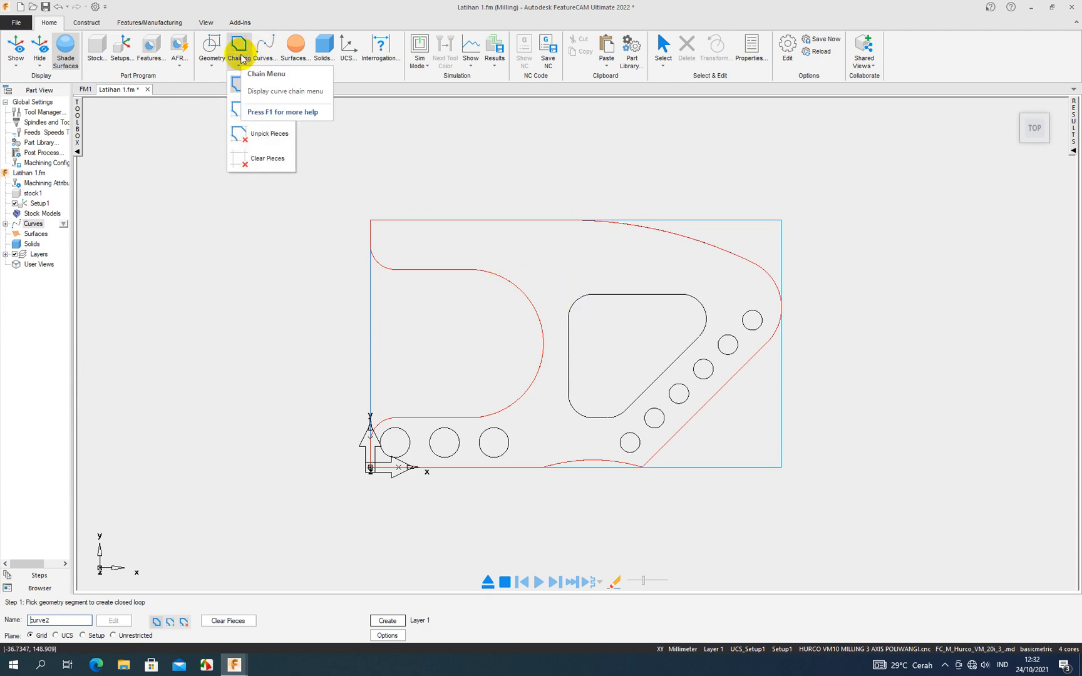
{"action": "left_click", "coordinate": [248, 81]}
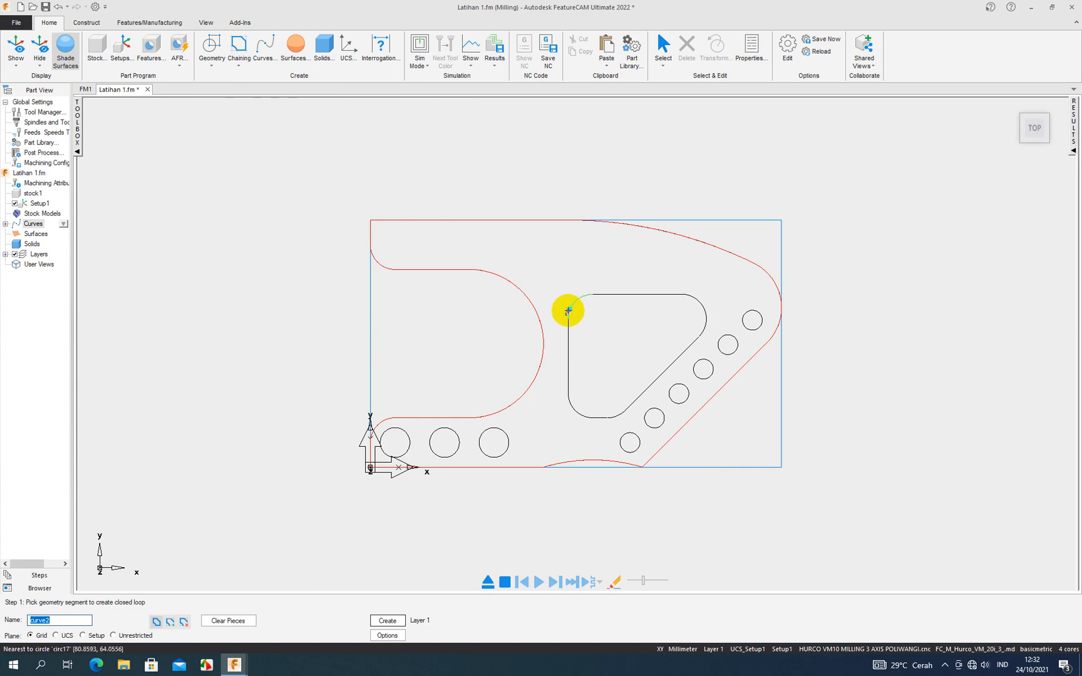
{"action": "left_click", "coordinate": [567, 324]}
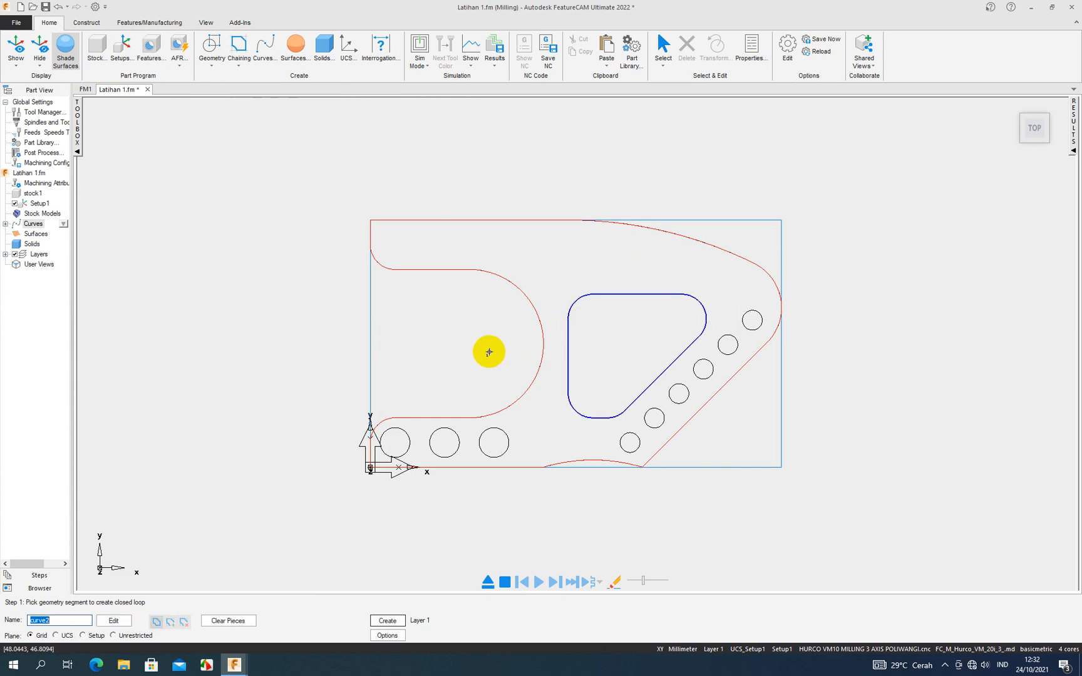
{"action": "key", "text": "Return"}
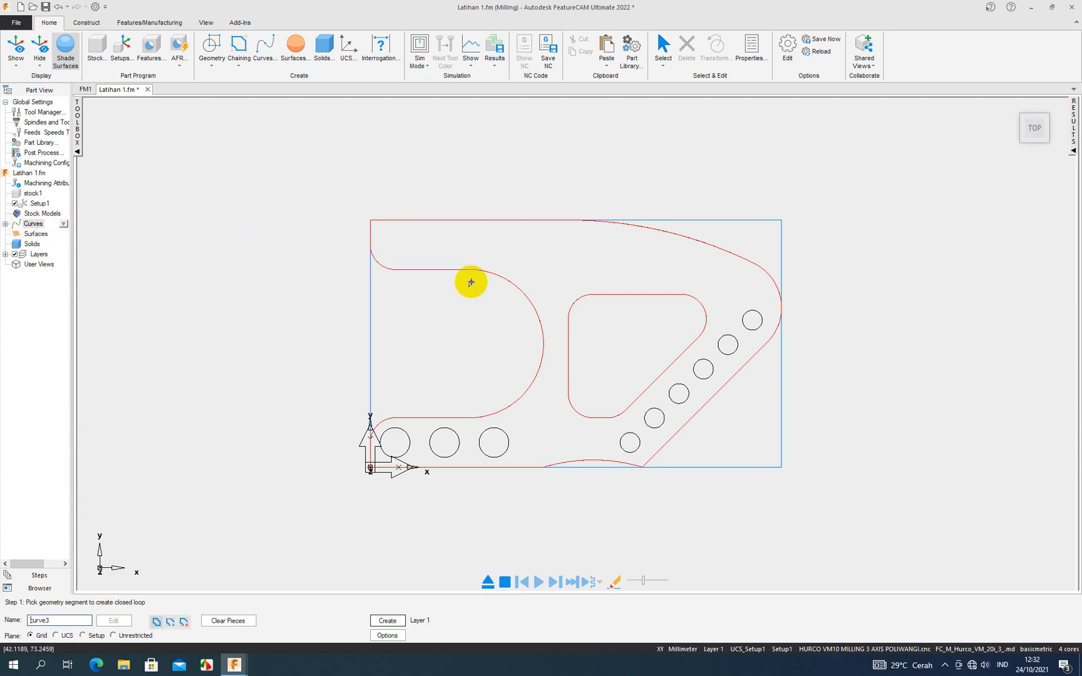
{"action": "left_click", "coordinate": [5, 224]}
{"action": "left_click", "coordinate": [41, 236]}
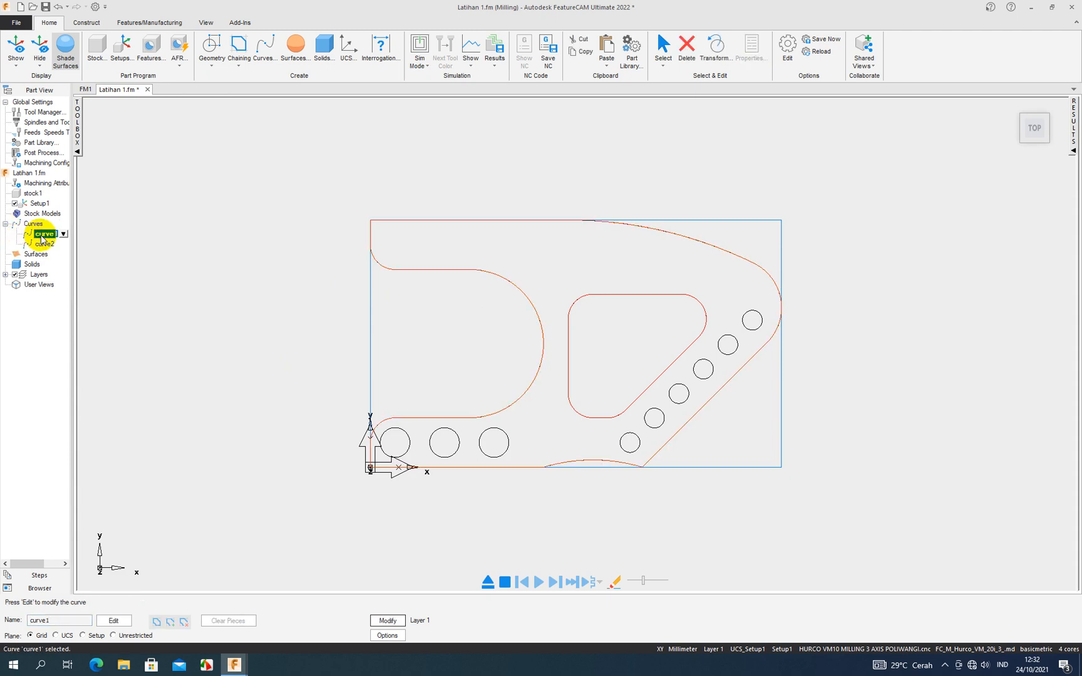
{"action": "left_click", "coordinate": [46, 244]}
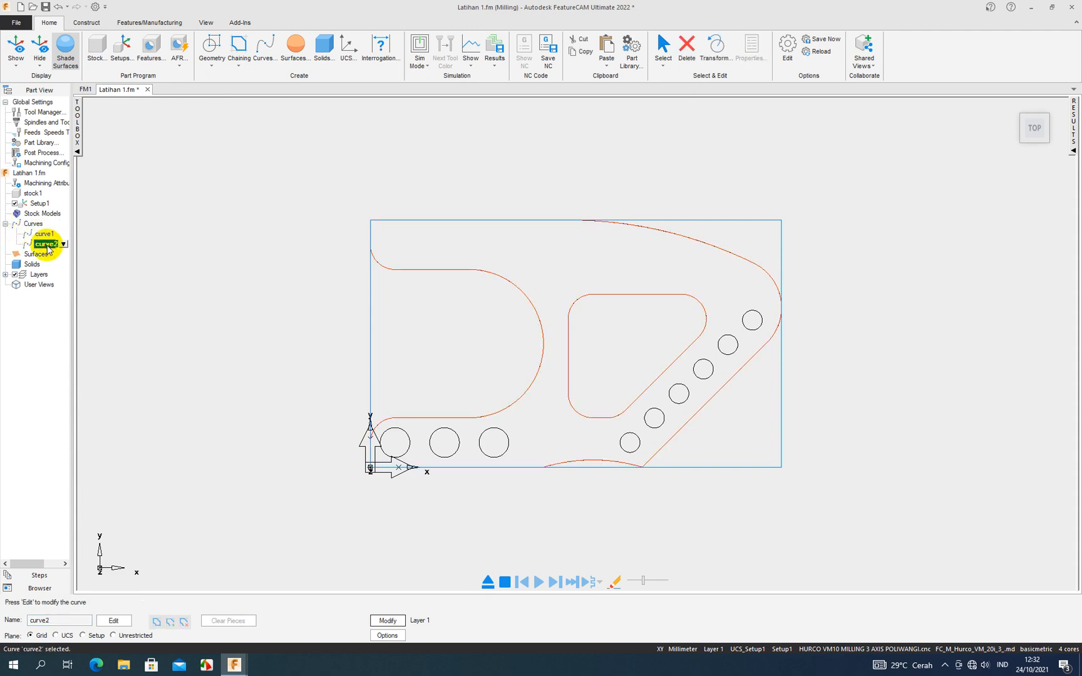
{"action": "left_click", "coordinate": [159, 204]}
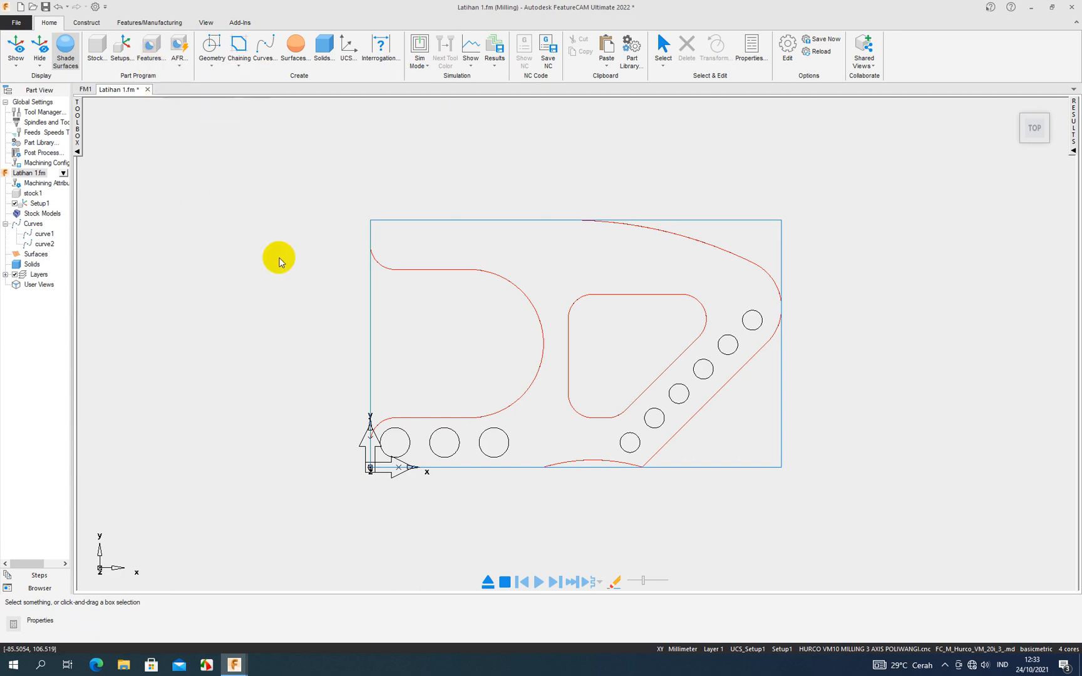
- Start a new feature, look through the Chamfer, Groove, Pocket and Round types, and choose Side as the from-curve feature
{"action": "left_click", "coordinate": [152, 57]}
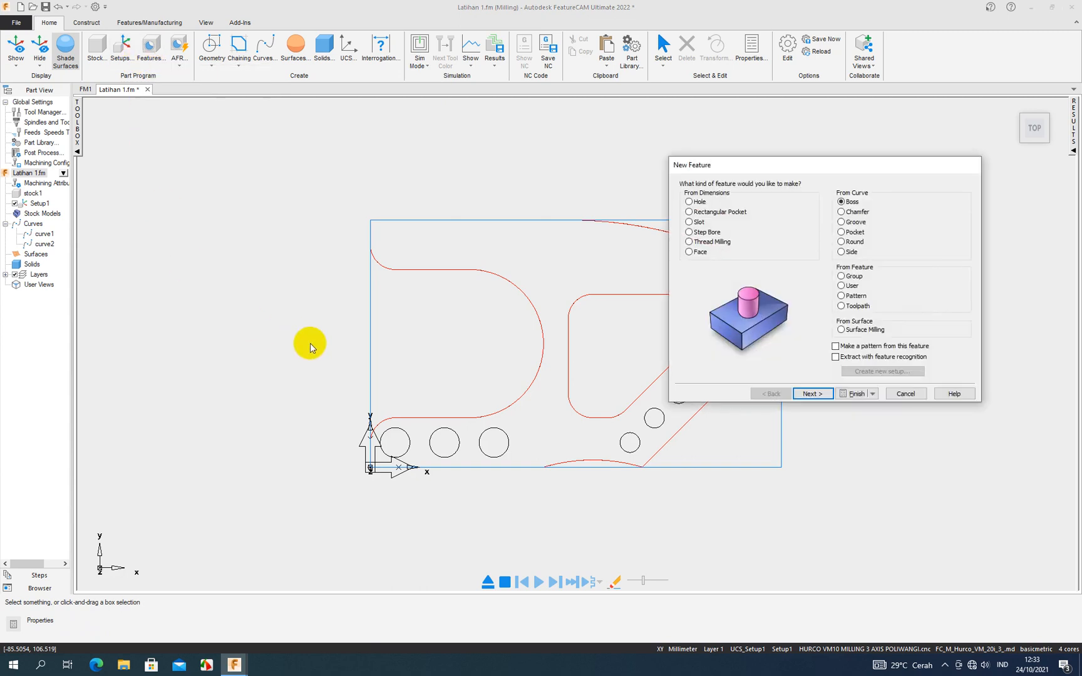
{"action": "left_click_drag", "start_coordinate": [776, 165], "coordinate": [155, 205]}
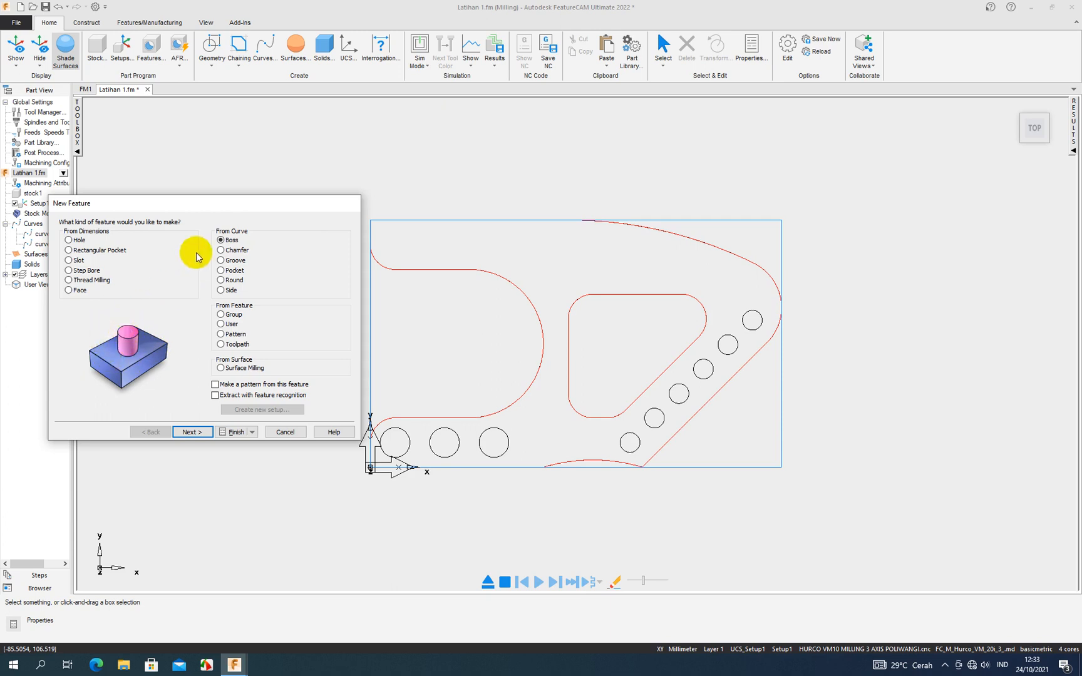
{"action": "left_click", "coordinate": [224, 250]}
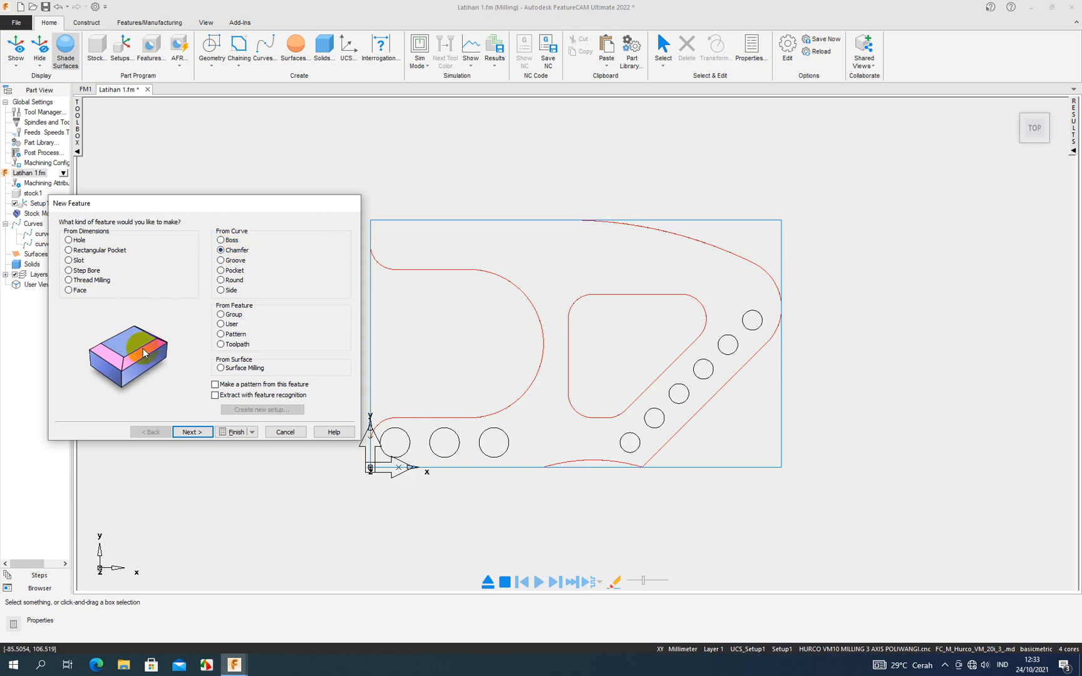
{"action": "left_click", "coordinate": [222, 261]}
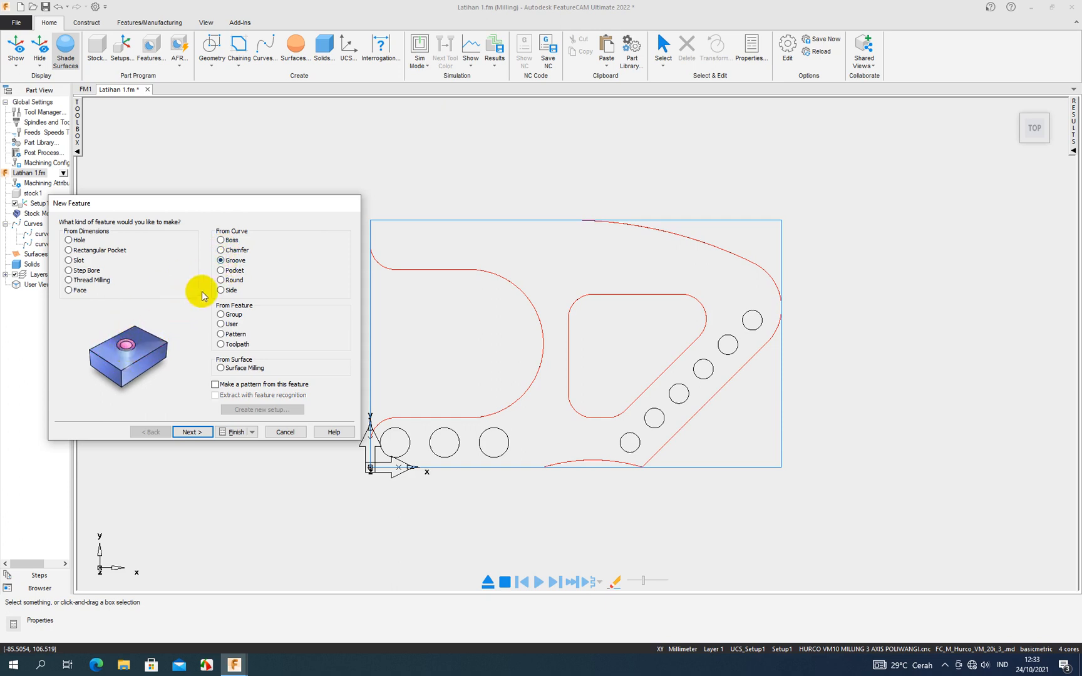
{"action": "left_click", "coordinate": [222, 270]}
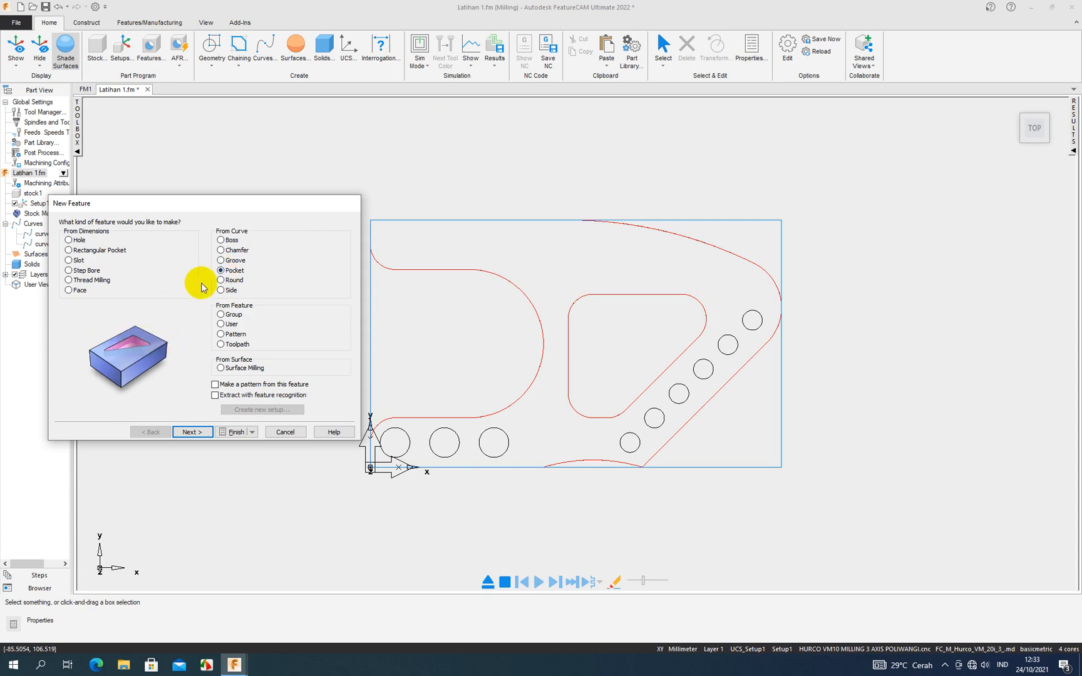
{"action": "left_click", "coordinate": [221, 280]}
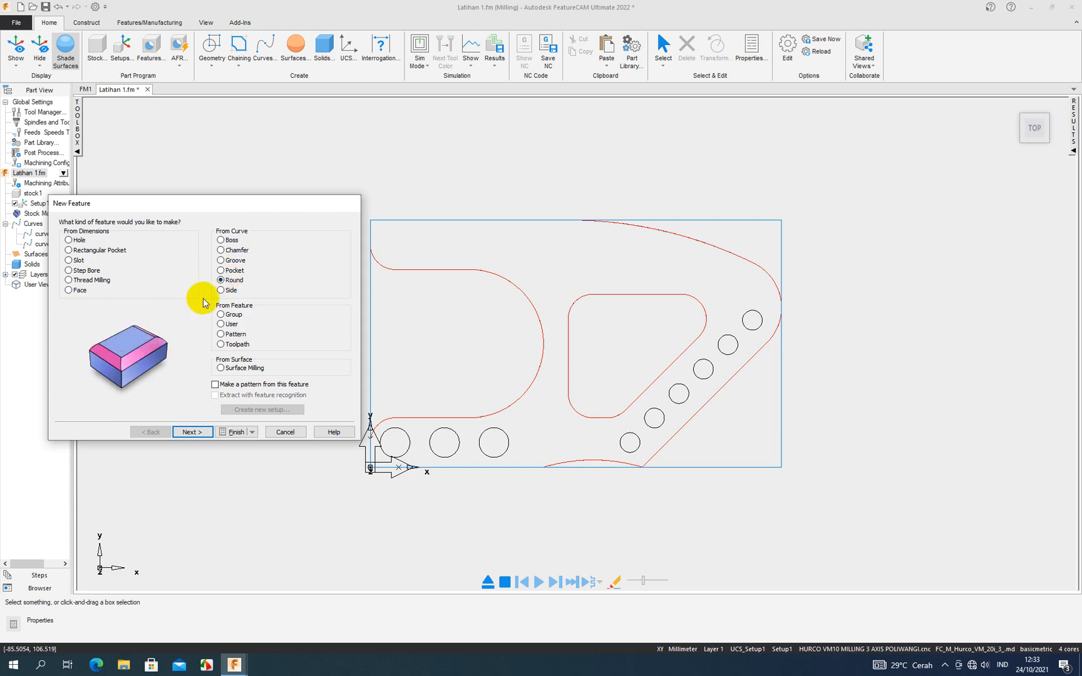
{"action": "left_click", "coordinate": [221, 291]}
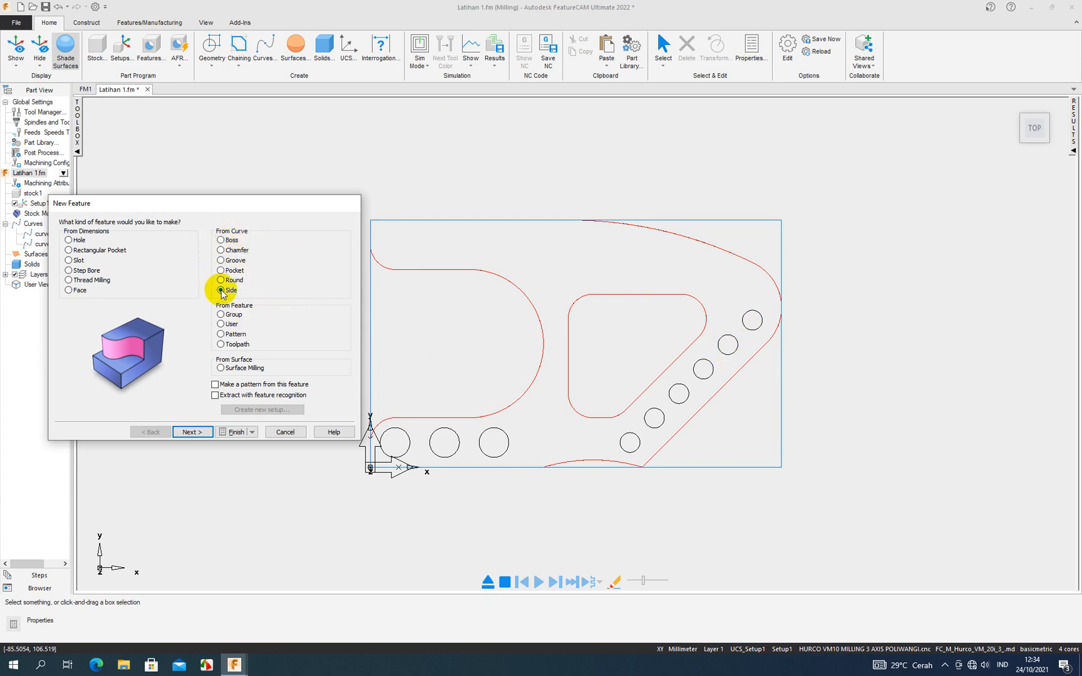
{"action": "left_click", "coordinate": [184, 431]}
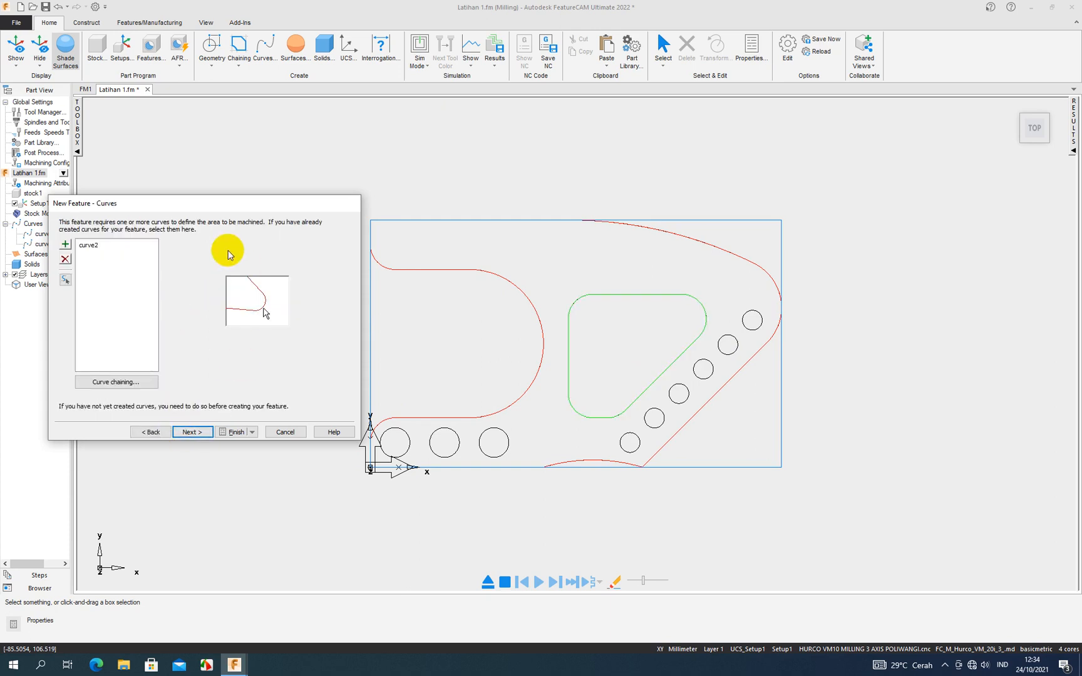
- Replace curve2 with the outer profile curve1 as the Side feature's curve and continue to the machining side
{"action": "left_click", "coordinate": [91, 245]}
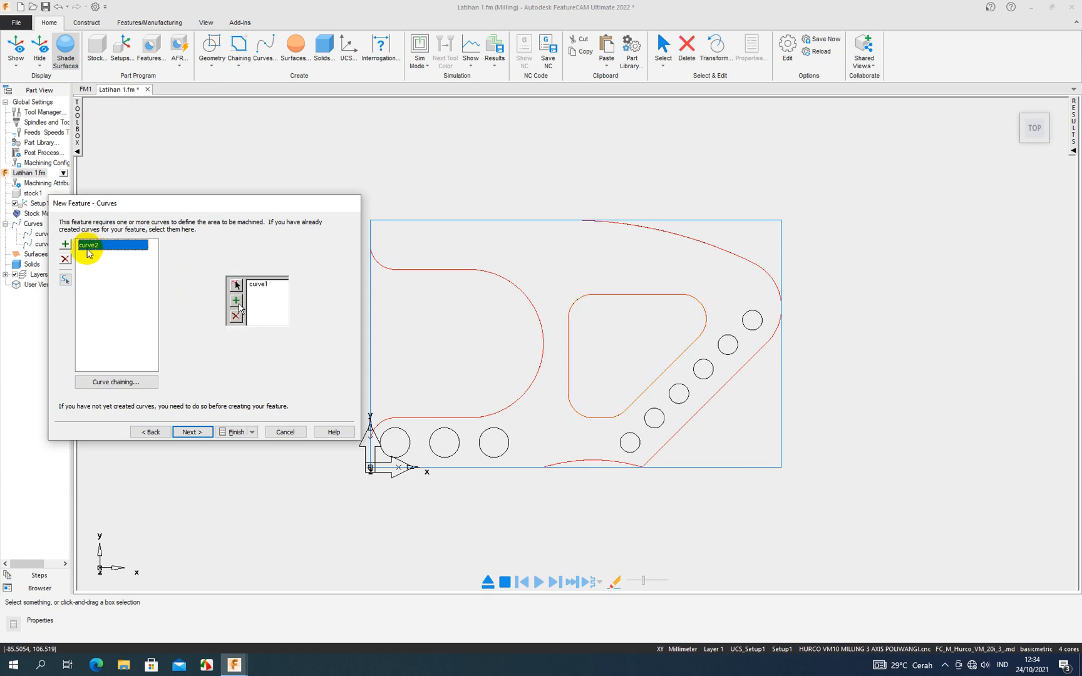
{"action": "left_click", "coordinate": [65, 258]}
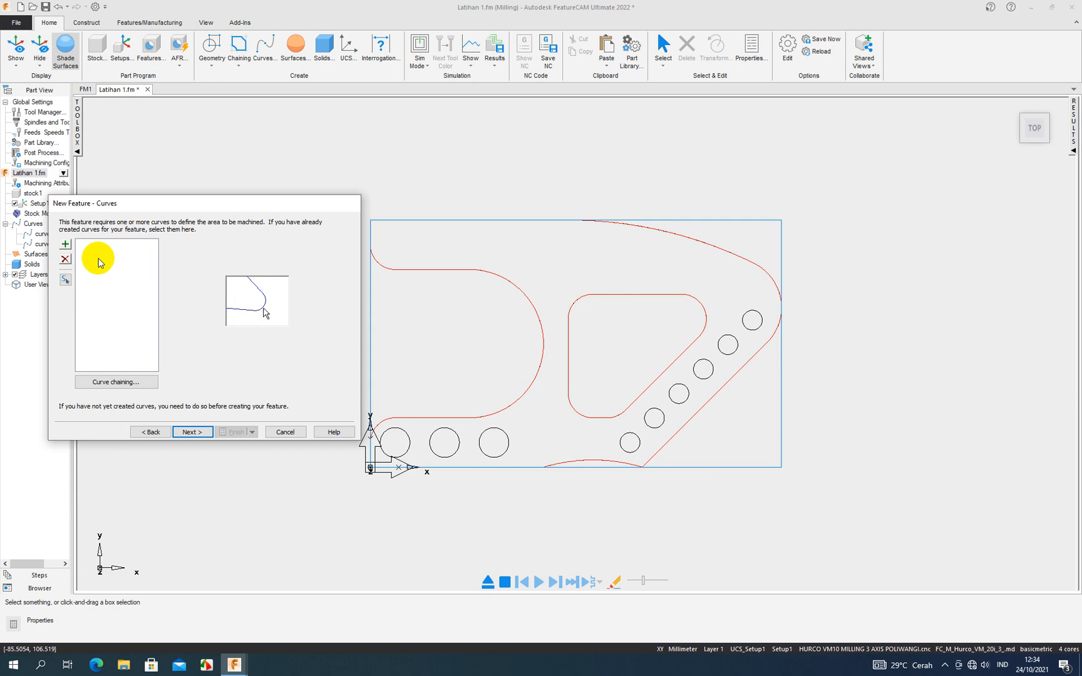
{"action": "left_click", "coordinate": [418, 421]}
{"action": "left_click", "coordinate": [417, 417]}
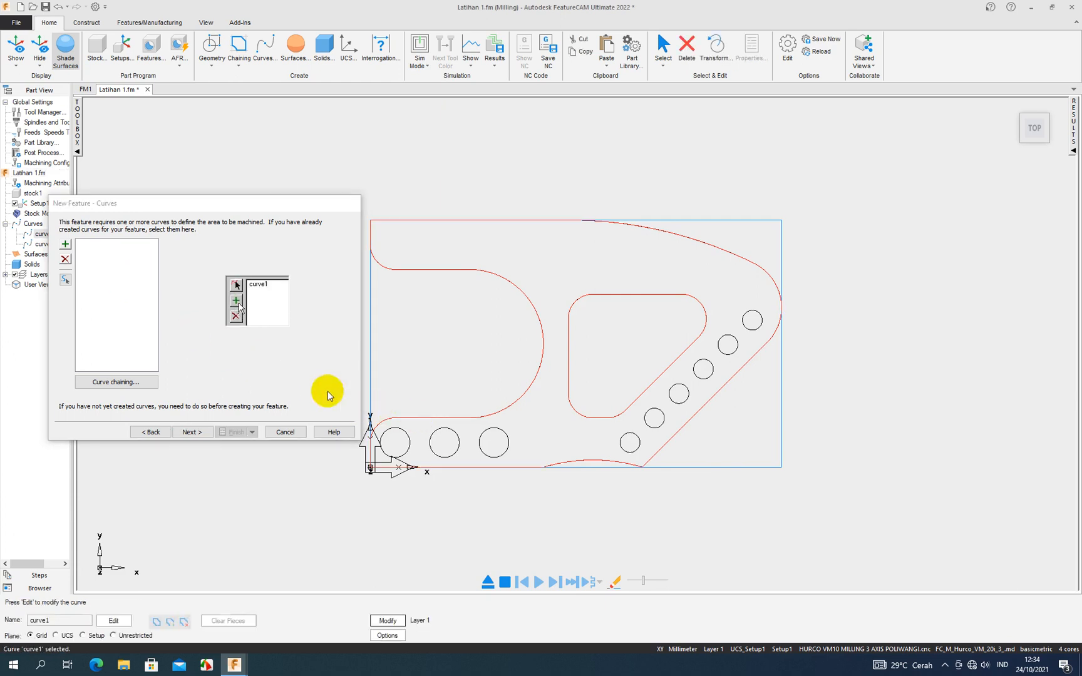
{"action": "left_click", "coordinate": [65, 246]}
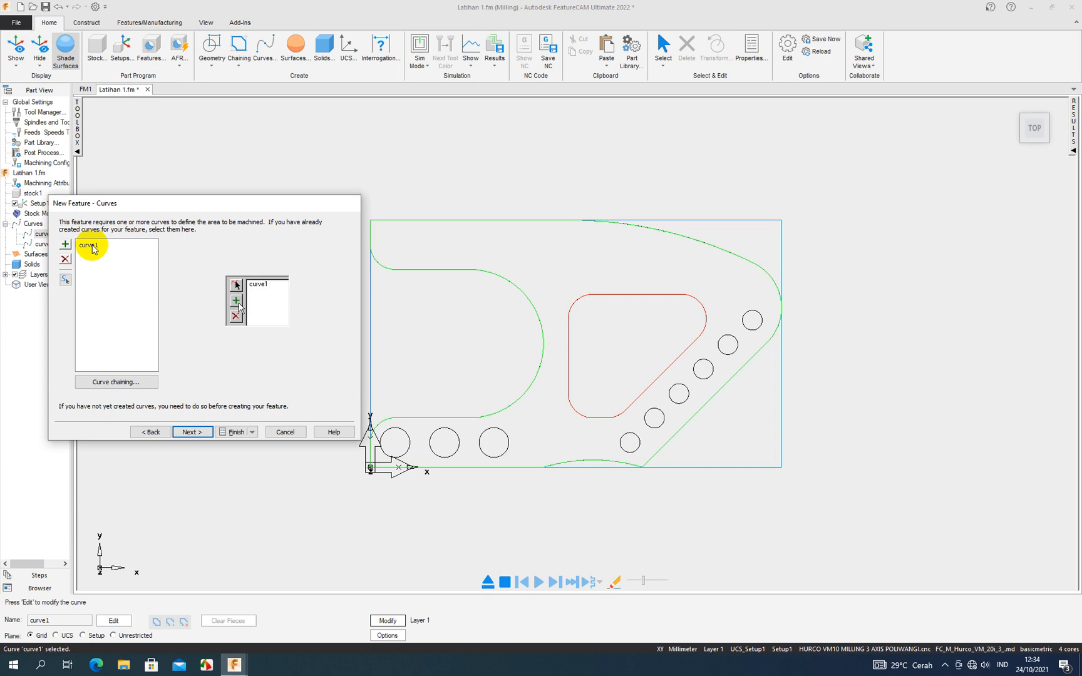
{"action": "left_click", "coordinate": [192, 432]}
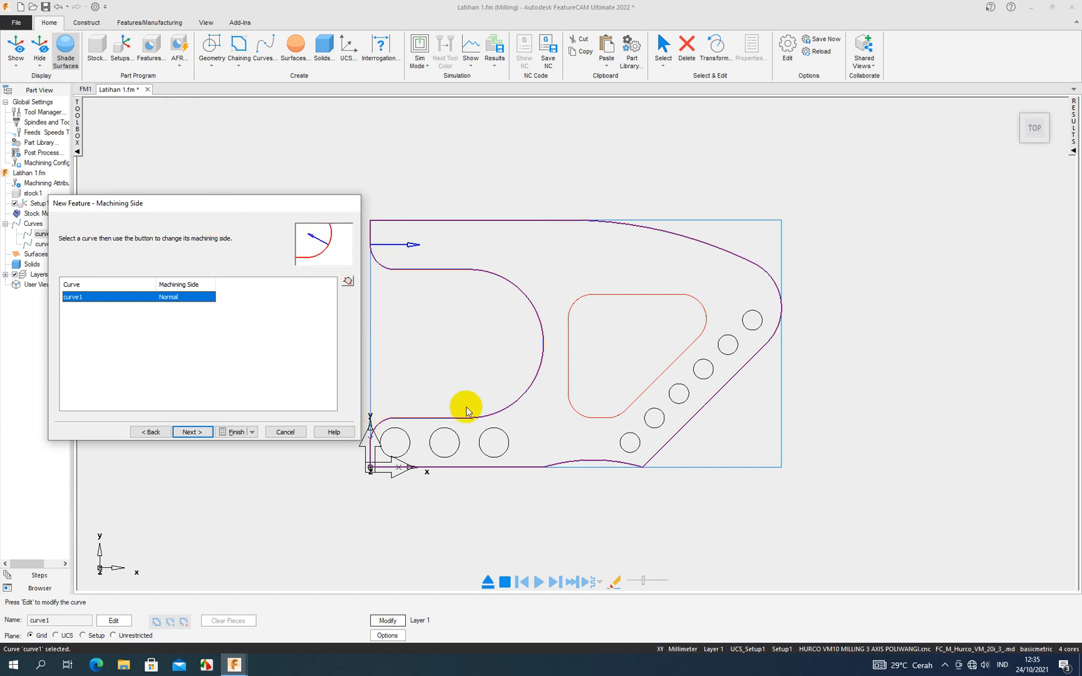
- Switch curve1's machining side to Reverse and keep the offset from the curve Z location at 0.0
{"action": "left_click", "coordinate": [349, 283]}
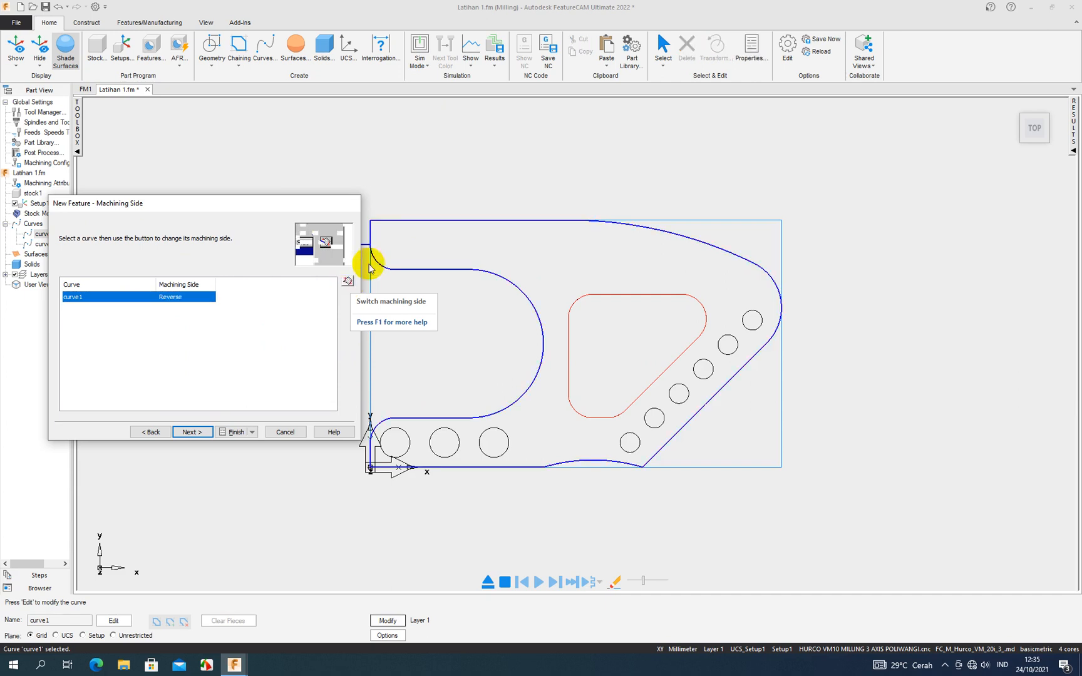
{"action": "left_click_drag", "start_coordinate": [312, 213], "coordinate": [279, 331]}
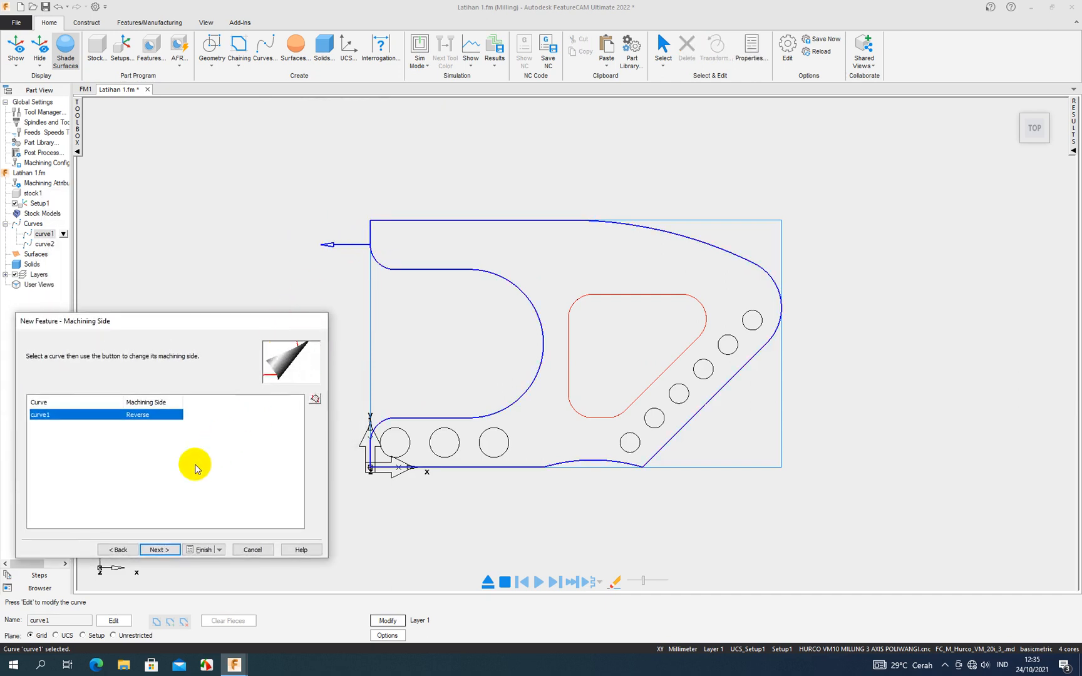
{"action": "left_click", "coordinate": [156, 549]}
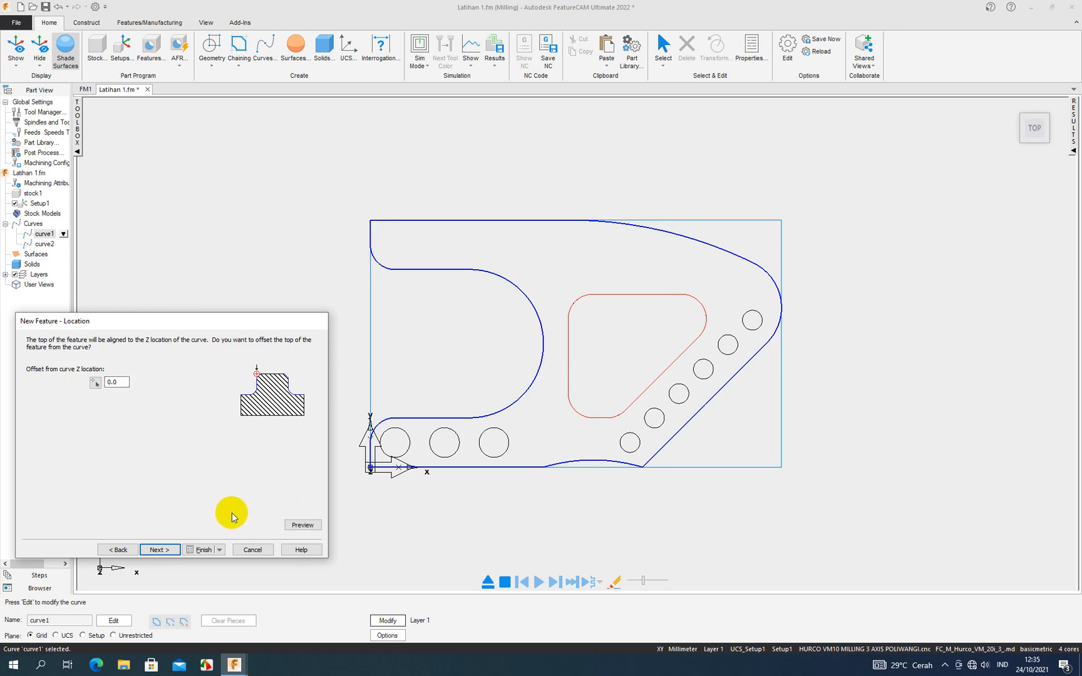
{"action": "left_click", "coordinate": [162, 548]}
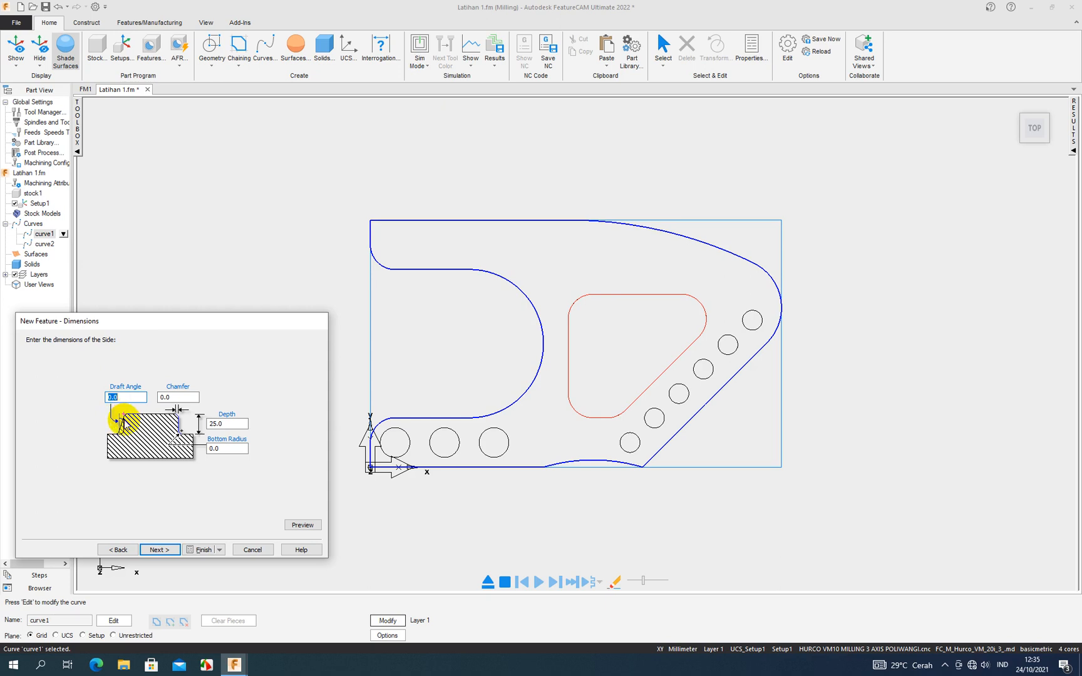
- Set the Side feature's depth to 20 and preview it
{"action": "left_click", "coordinate": [234, 424]}
{"action": "left_click_drag", "start_coordinate": [234, 424], "coordinate": [190, 428]}
{"action": "type", "text": "20"}
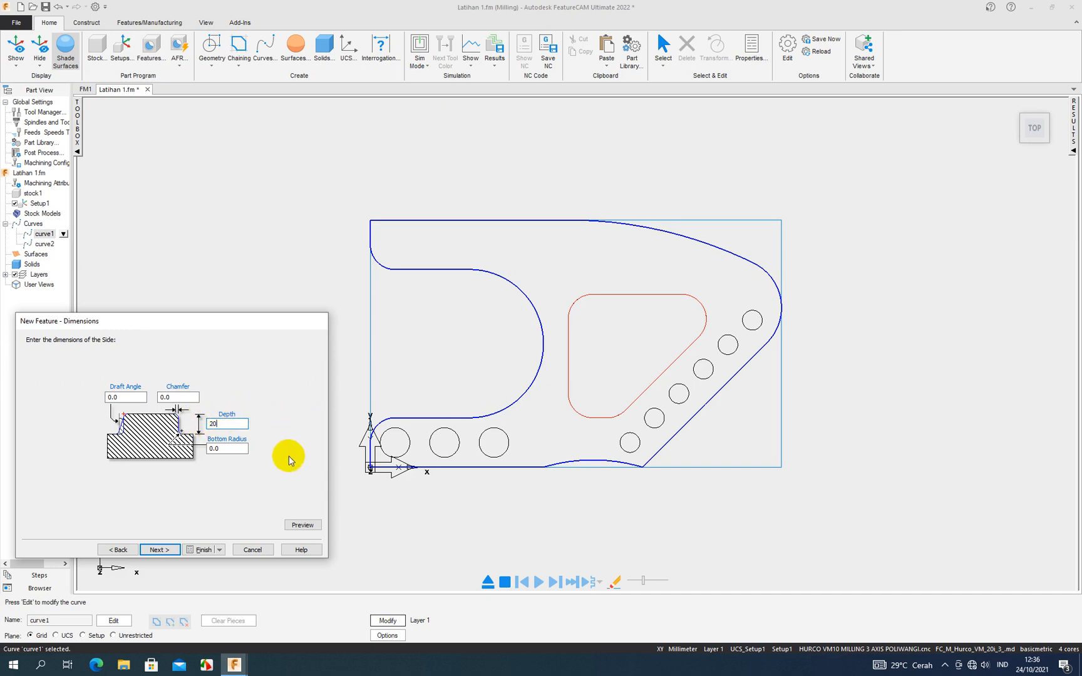
{"action": "left_click", "coordinate": [296, 524]}
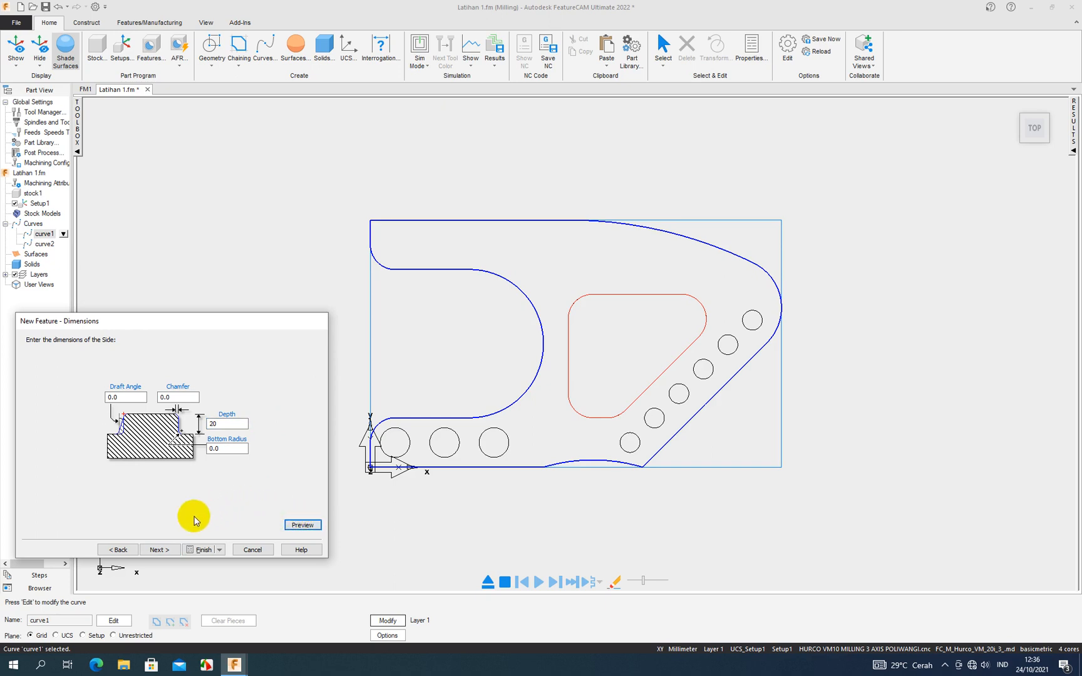
- Keep both the rough pass and finish pass, with bi-directional roughing and spiral stepover, as the Side feature's strategies
{"action": "left_click", "coordinate": [165, 551]}
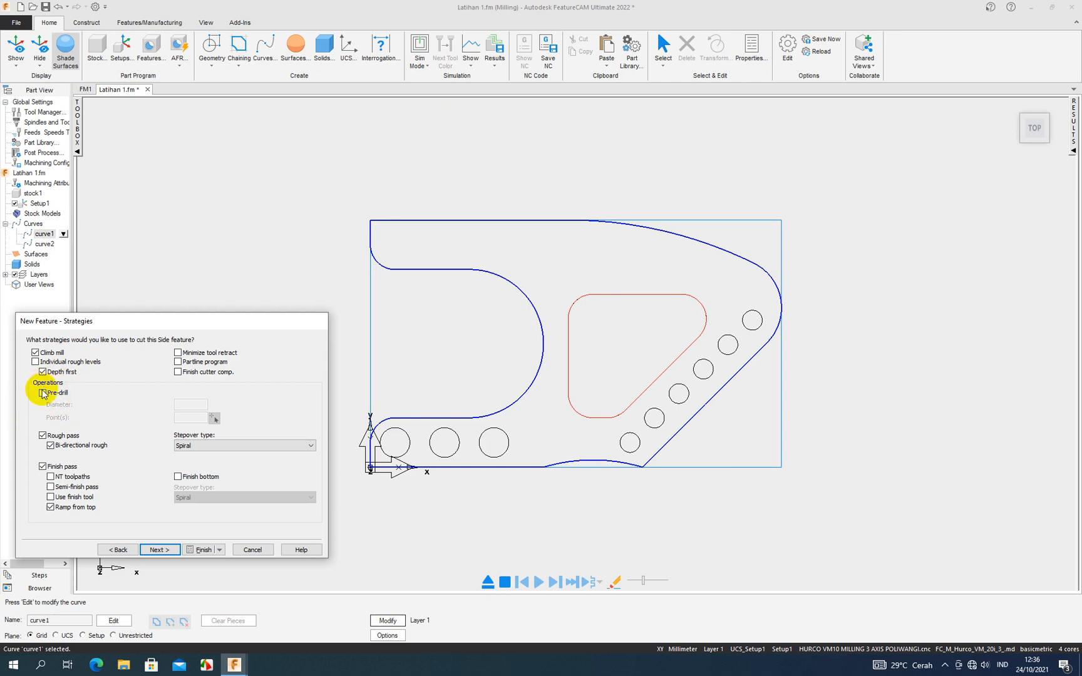
{"action": "left_click", "coordinate": [43, 435]}
{"action": "left_click", "coordinate": [42, 435]}
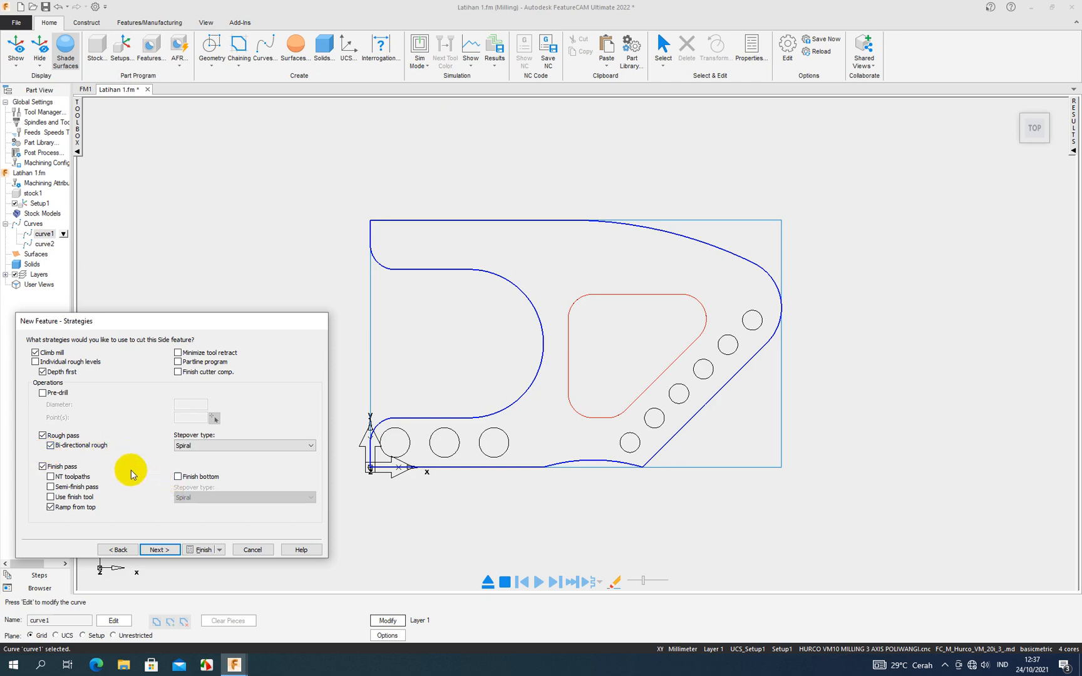
{"action": "left_click", "coordinate": [153, 550]}
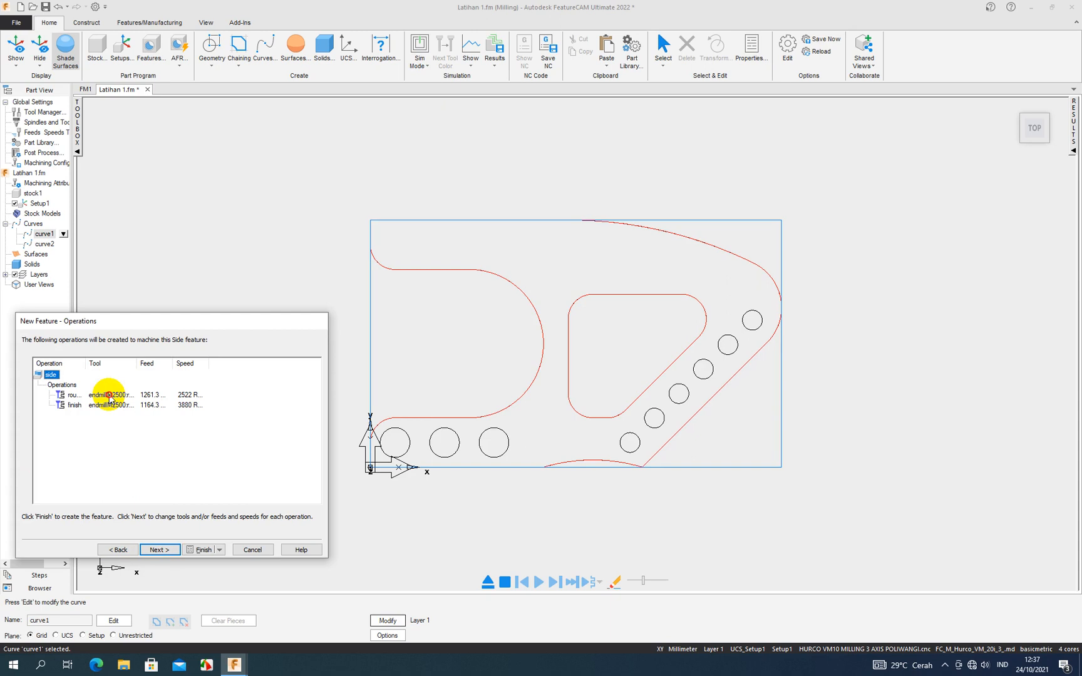
- Review the Side feature's rough and finish operations and accept the default endmillM2500:reg tool for roughing
{"action": "left_click", "coordinate": [72, 396]}
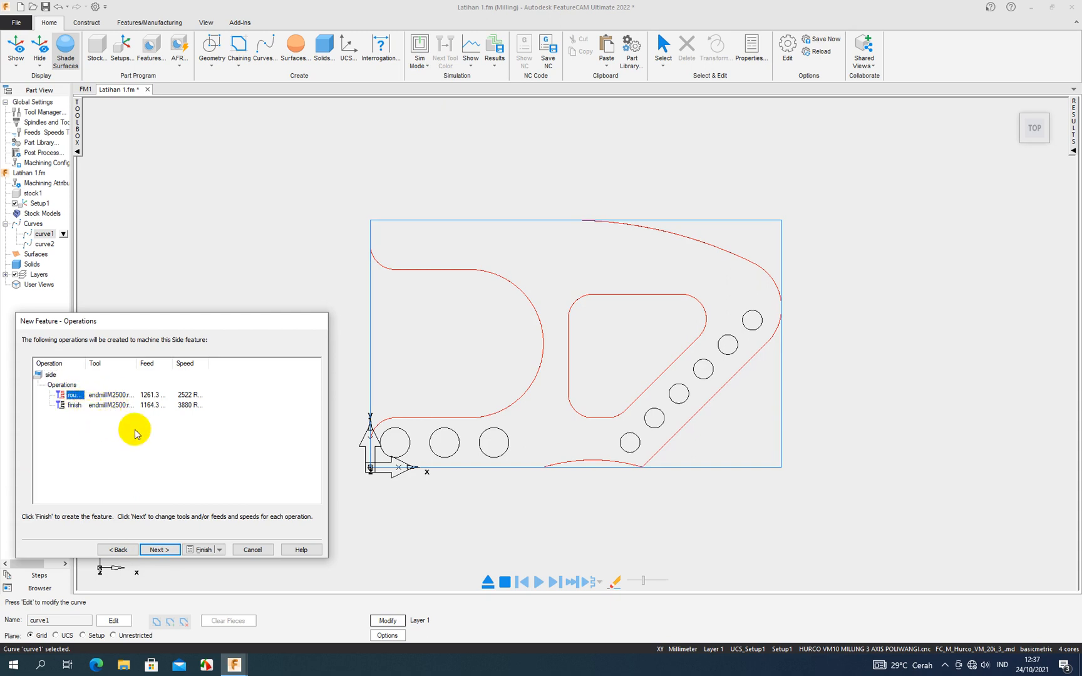
{"action": "left_click", "coordinate": [73, 405]}
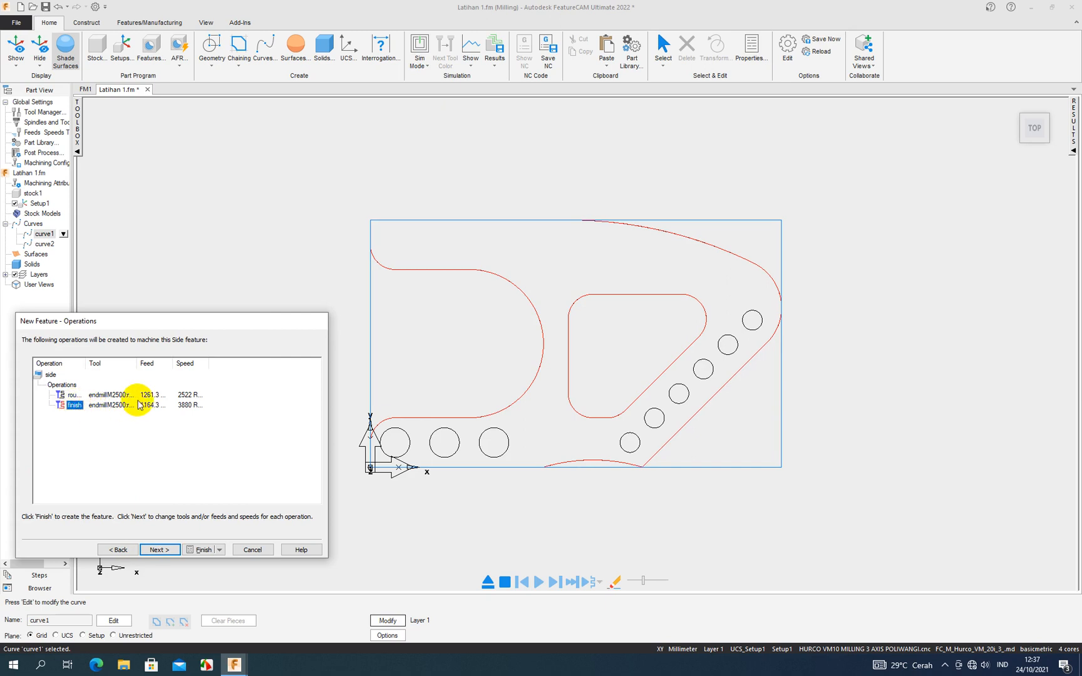
{"action": "left_click", "coordinate": [156, 552]}
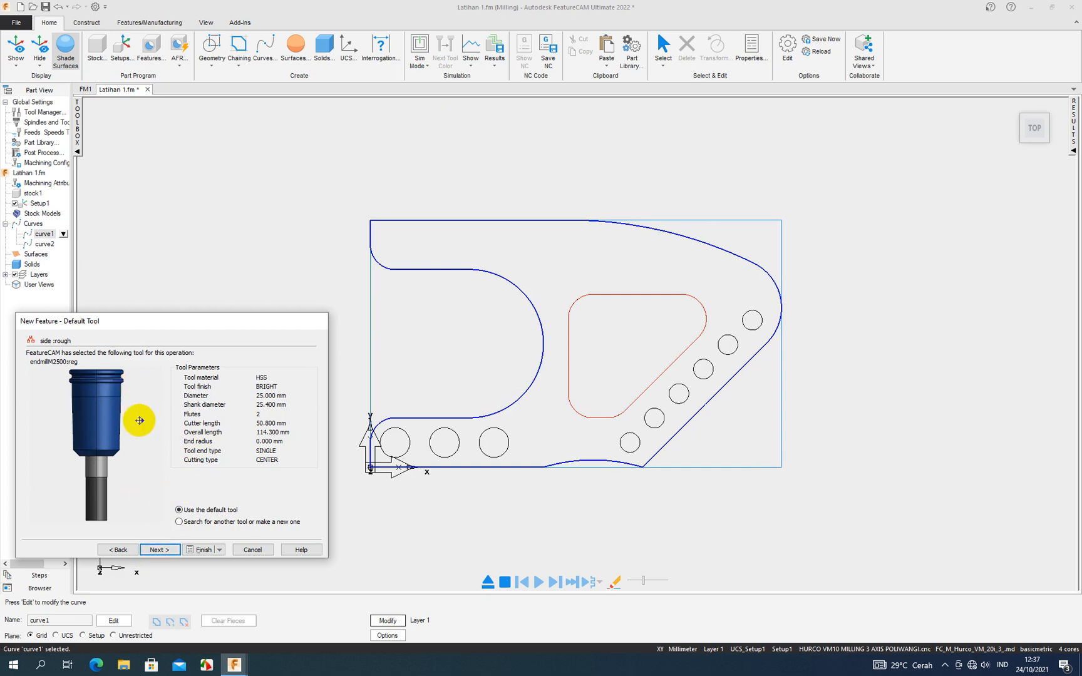
{"action": "scroll", "coordinate": [137, 424], "scroll_direction": "up", "scroll_amount": 2}
{"action": "scroll", "coordinate": [153, 423], "scroll_direction": "down", "scroll_amount": 2}
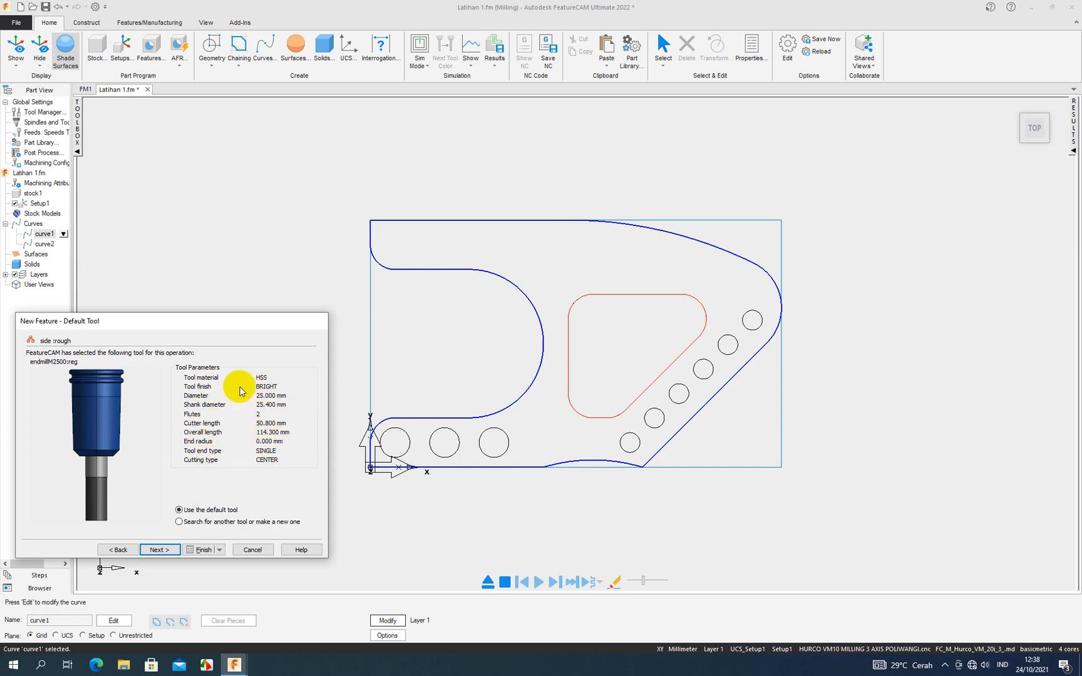
{"action": "left_click", "coordinate": [160, 553]}
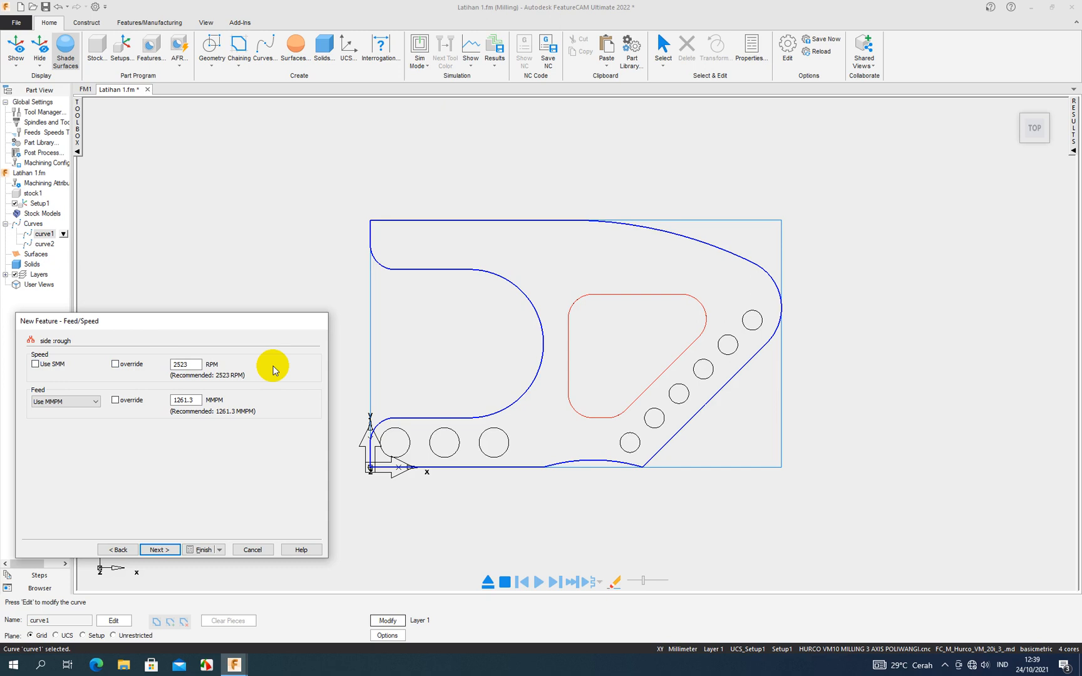
- Accept the recommended speed and feed and the flood coolant for the rough operation
{"action": "left_click", "coordinate": [195, 365]}
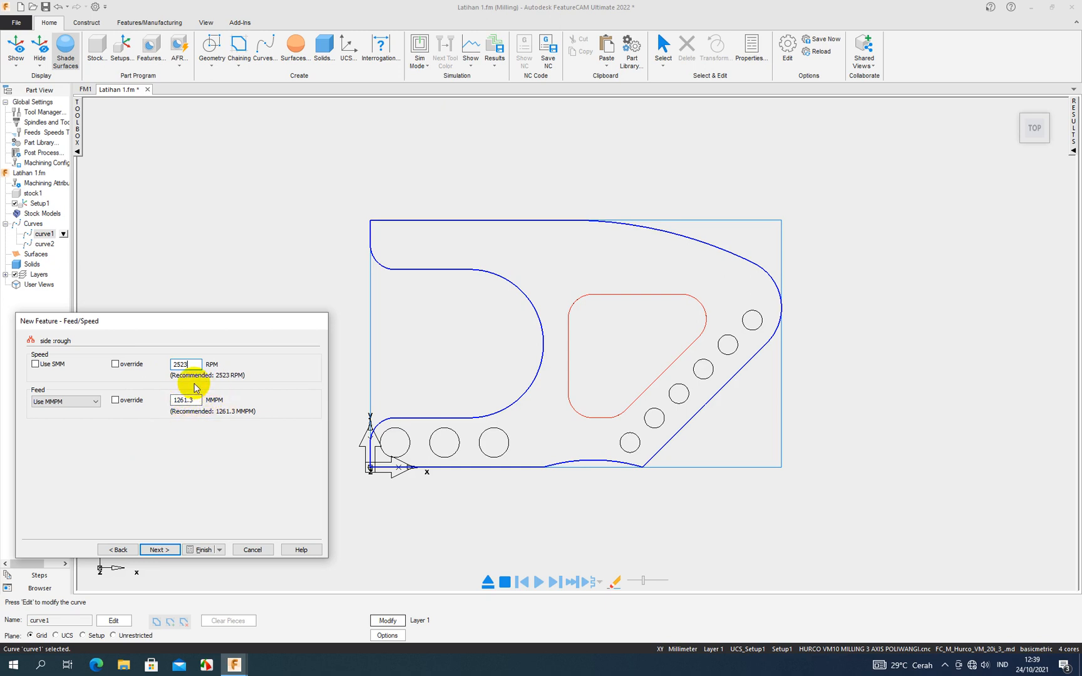
{"action": "left_click", "coordinate": [159, 551]}
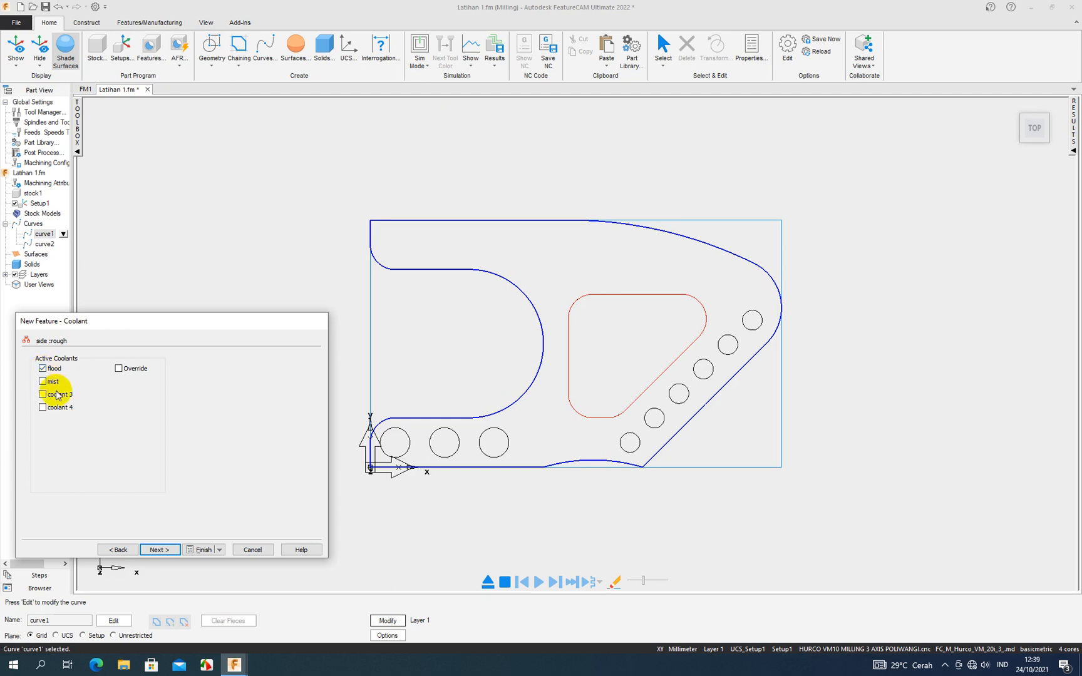
{"action": "left_click", "coordinate": [167, 549]}
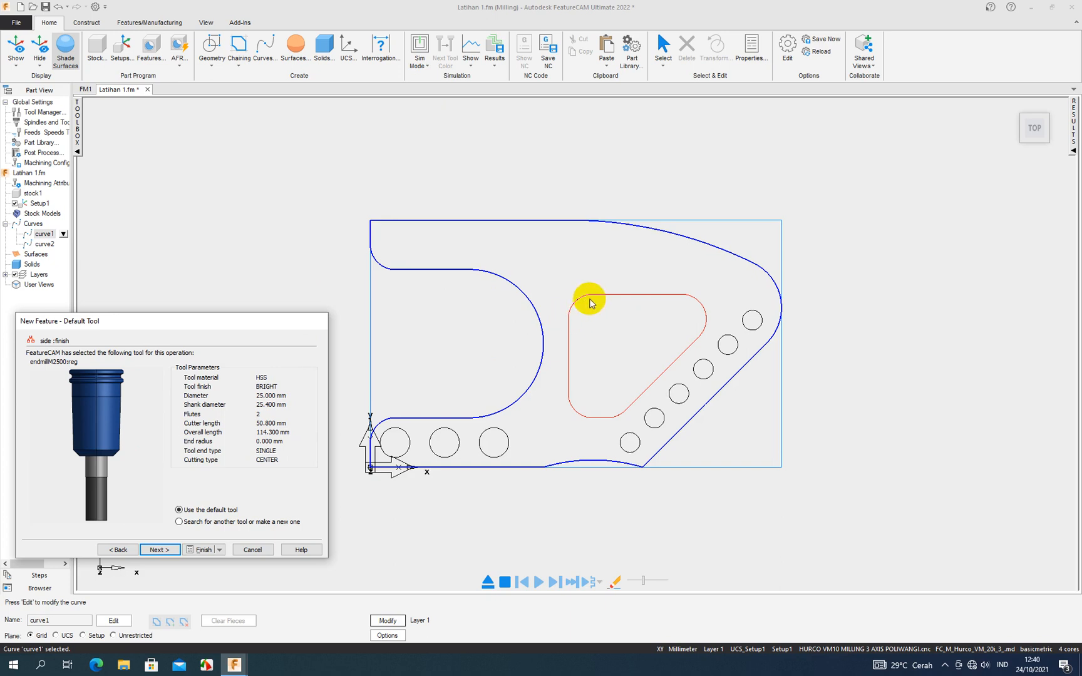
- Accept the default tool, recommended speed and feed, and flood coolant for the finish operation, and create the Side feature
{"action": "left_click", "coordinate": [157, 550]}
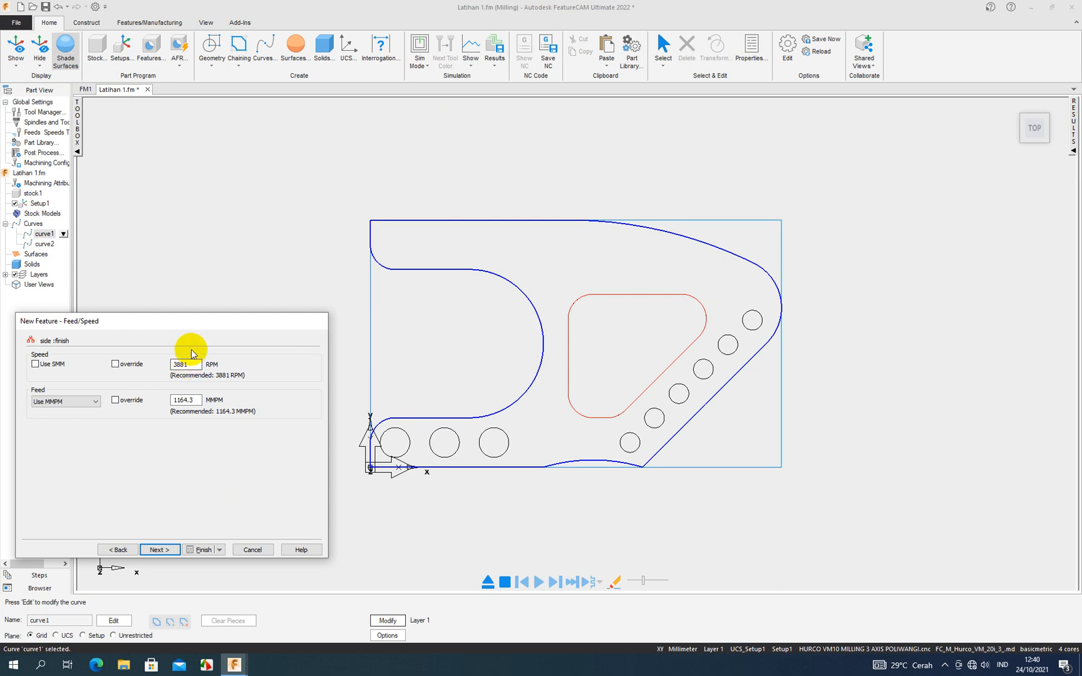
{"action": "left_click", "coordinate": [193, 401]}
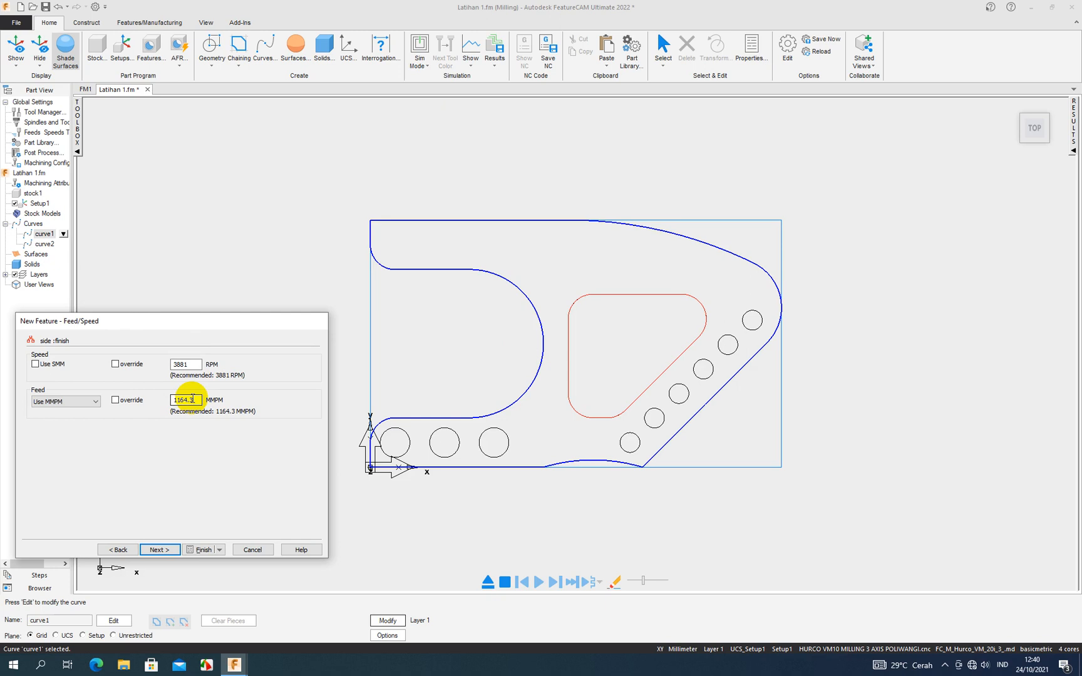
{"action": "left_click", "coordinate": [169, 550]}
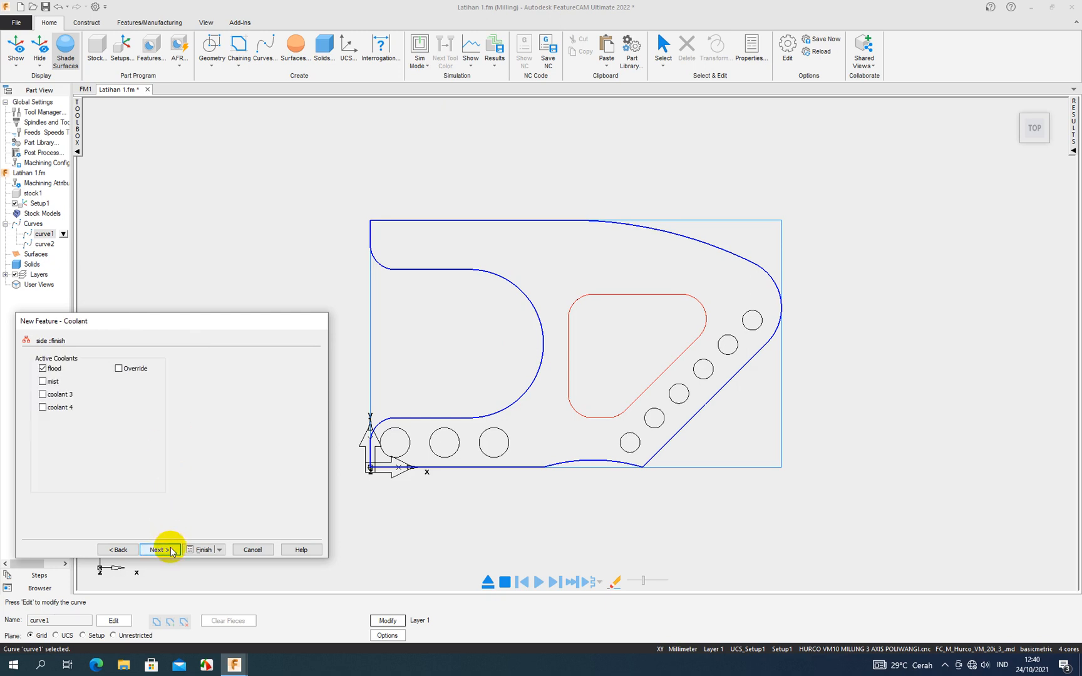
{"action": "left_click", "coordinate": [161, 550]}
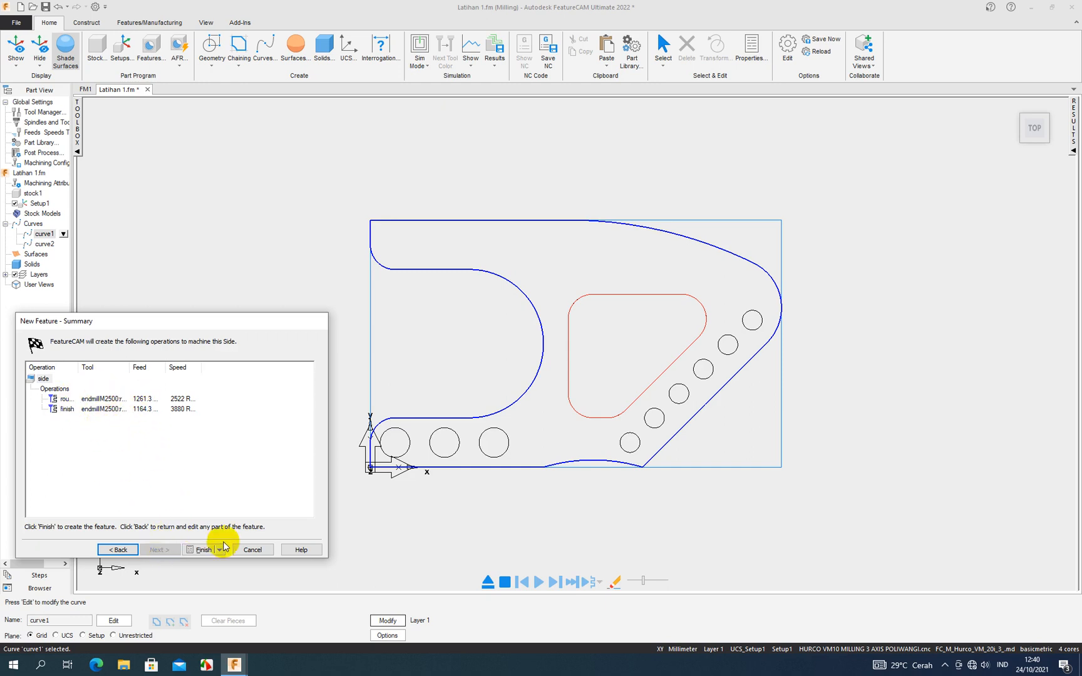
{"action": "left_click", "coordinate": [201, 549]}
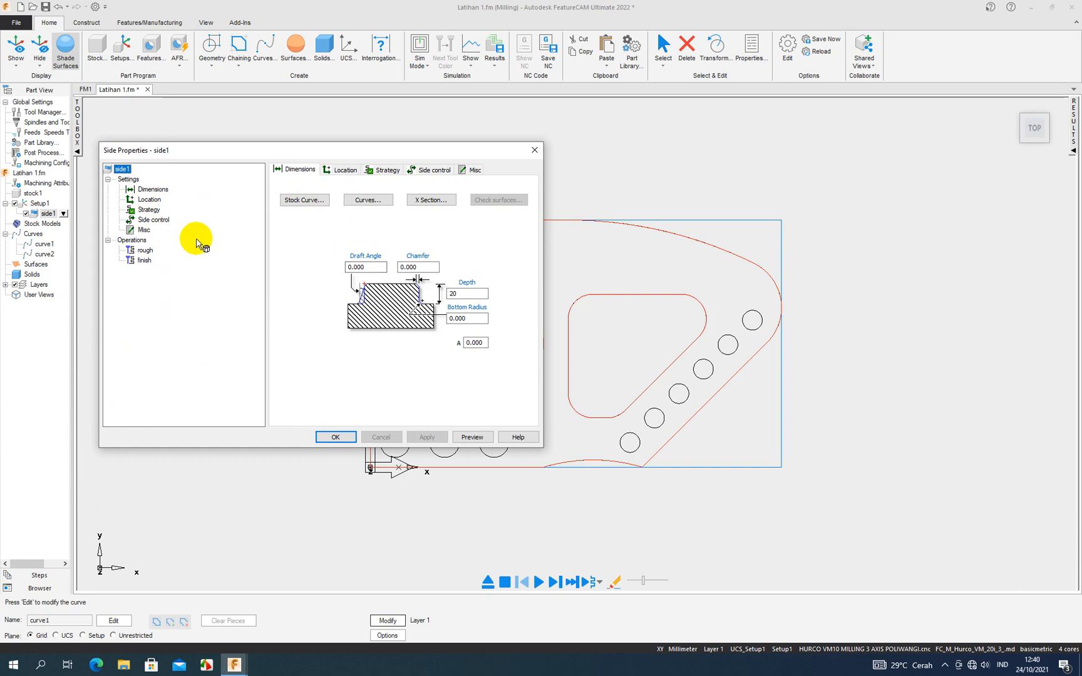
- Assign the 20 mm four-flute end mill endmillM2000:4reg to side1's rough operation and apply it
{"action": "left_click", "coordinate": [145, 251]}
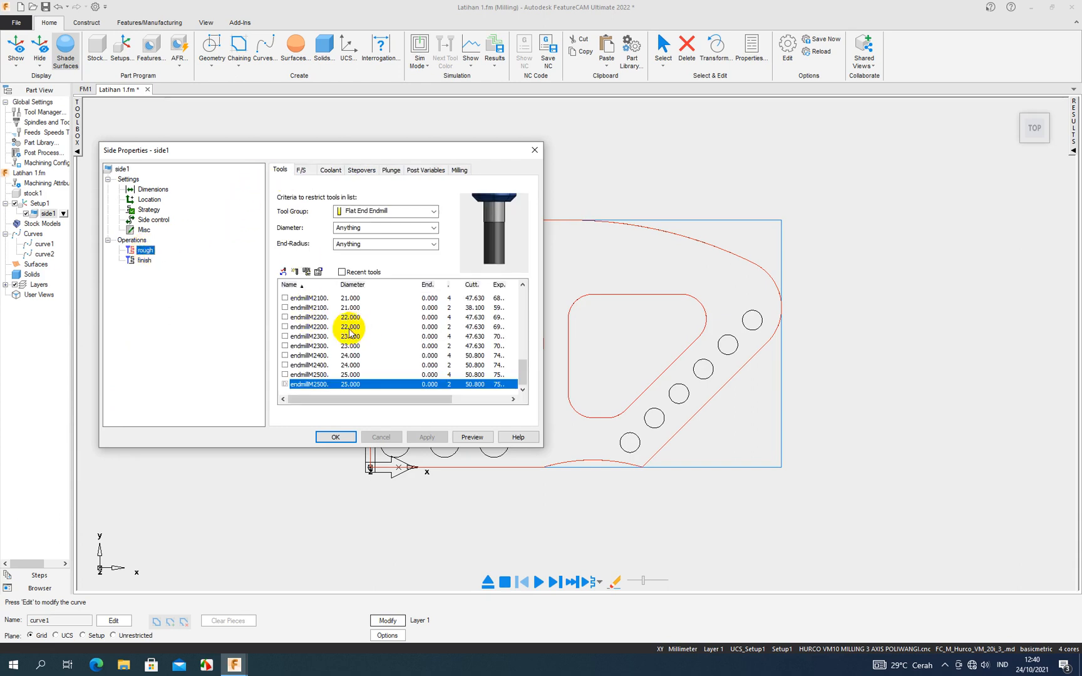
{"action": "left_click_drag", "start_coordinate": [524, 378], "coordinate": [524, 384]}
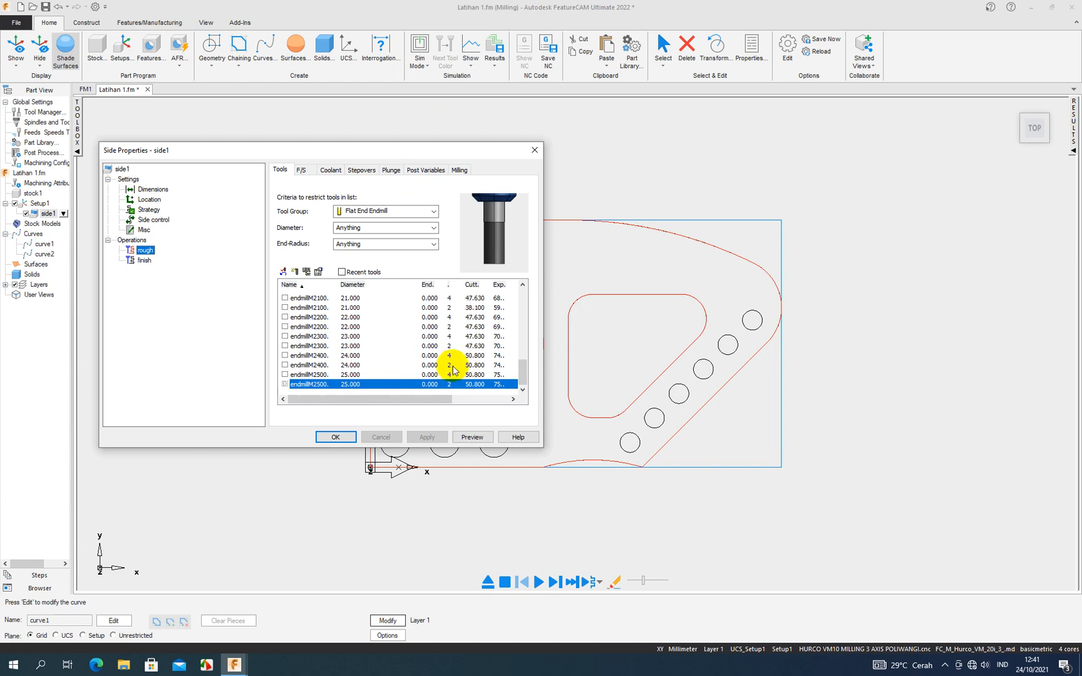
{"action": "left_click_drag", "start_coordinate": [519, 370], "coordinate": [519, 355]}
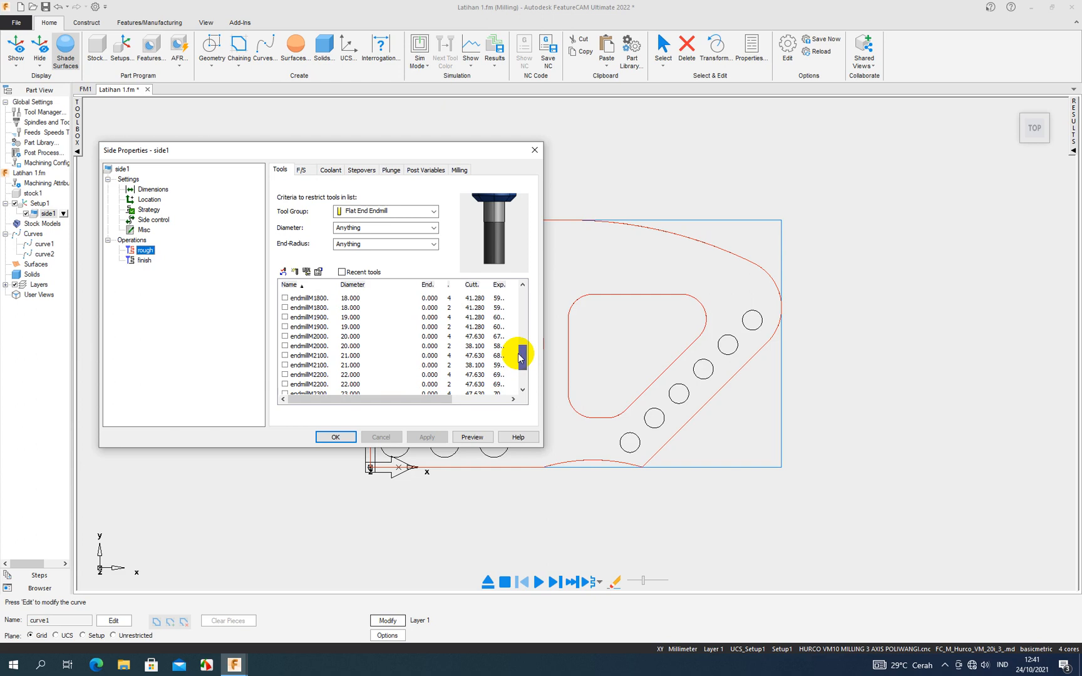
{"action": "left_click", "coordinate": [346, 337]}
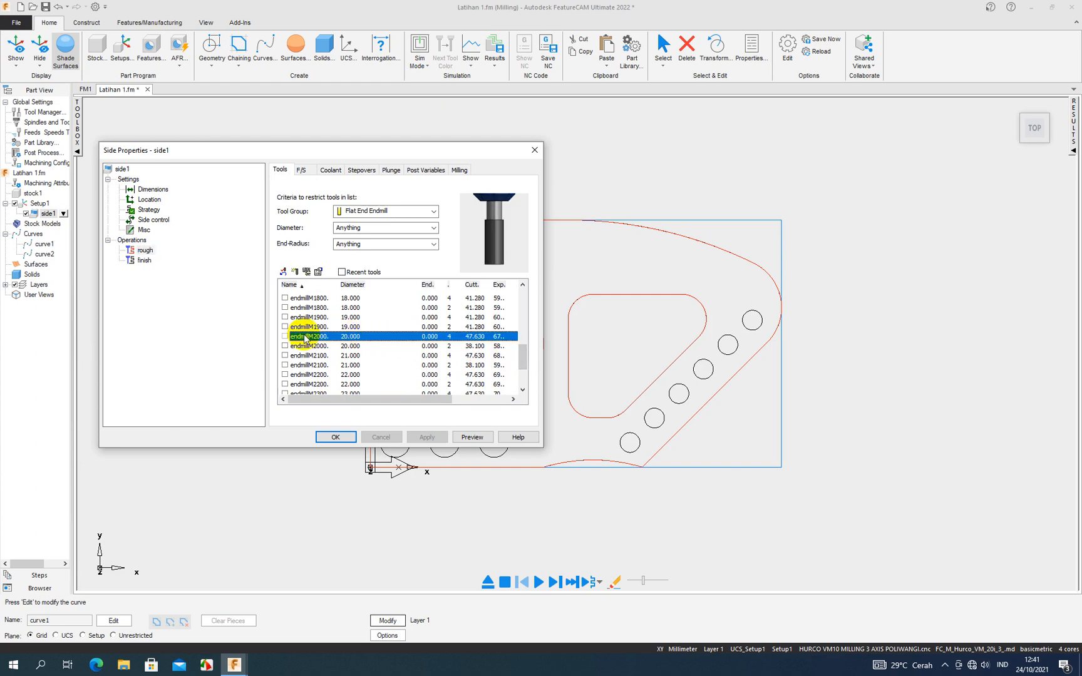
{"action": "mouse_move", "coordinate": [515, 358]}
{"action": "left_mouse_down"}
{"action": "mouse_move", "coordinate": [526, 350]}
{"action": "mouse_move", "coordinate": [526, 367]}
{"action": "mouse_move", "coordinate": [529, 353]}
{"action": "left_mouse_up"}
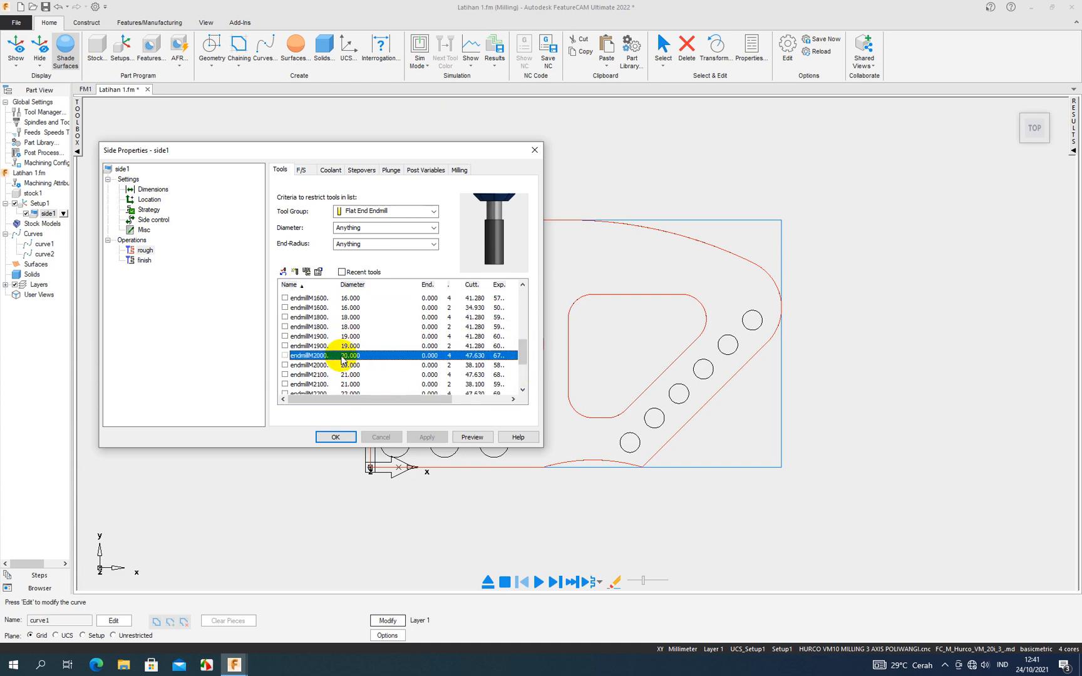
{"action": "double_click", "coordinate": [333, 355]}
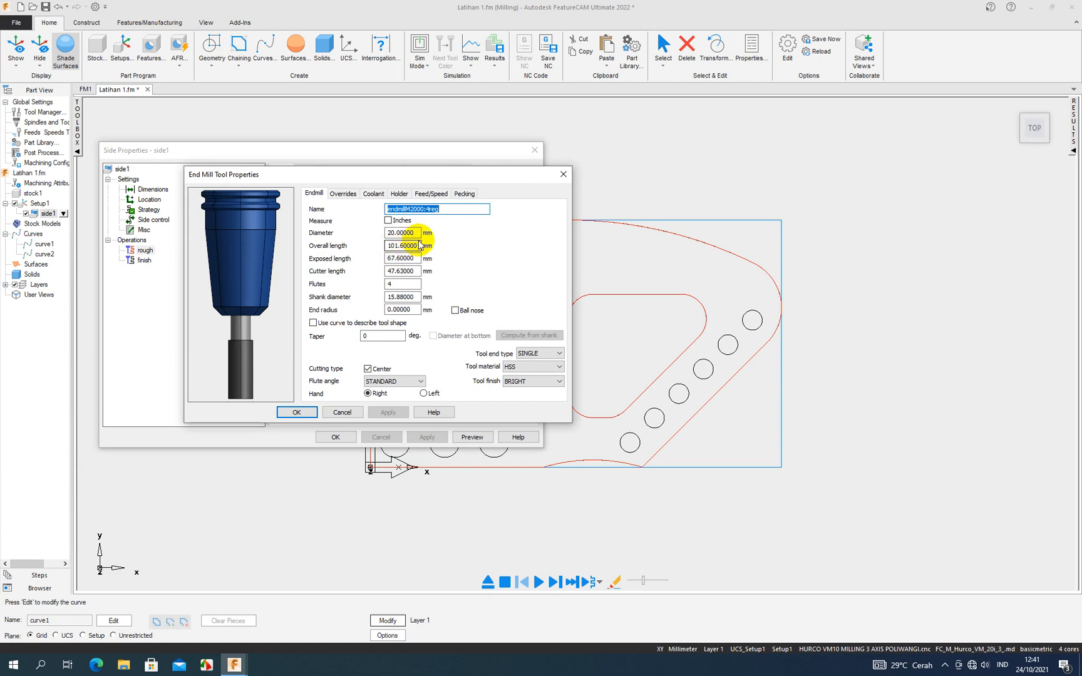
{"action": "left_click", "coordinate": [563, 175]}
{"action": "left_click", "coordinate": [285, 355]}
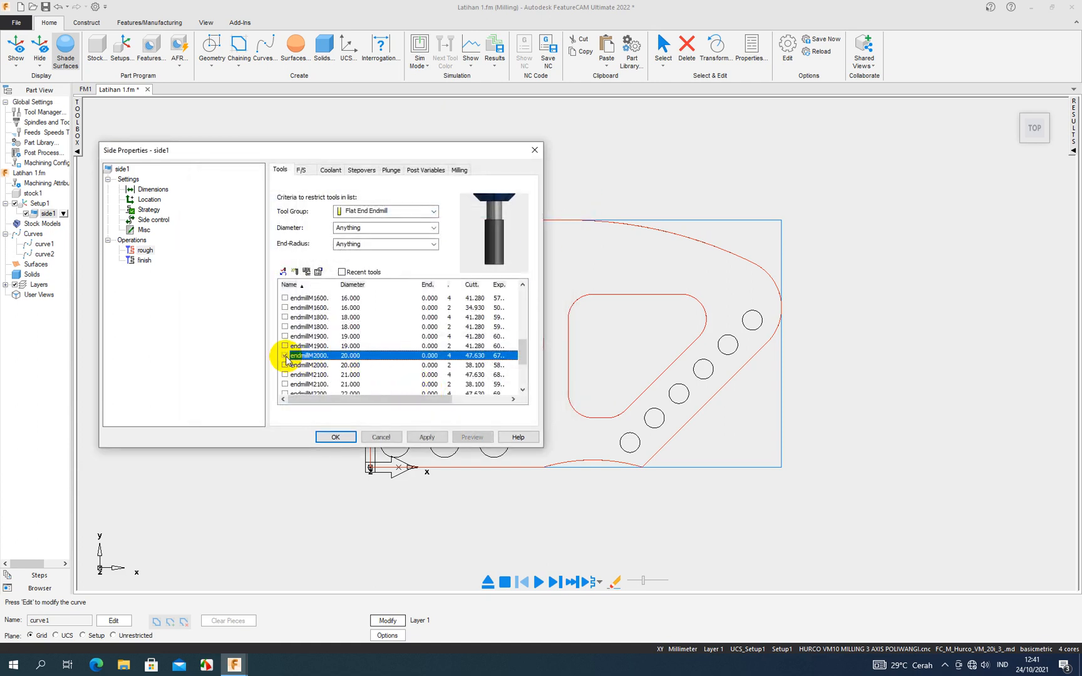
{"action": "left_click", "coordinate": [443, 440]}
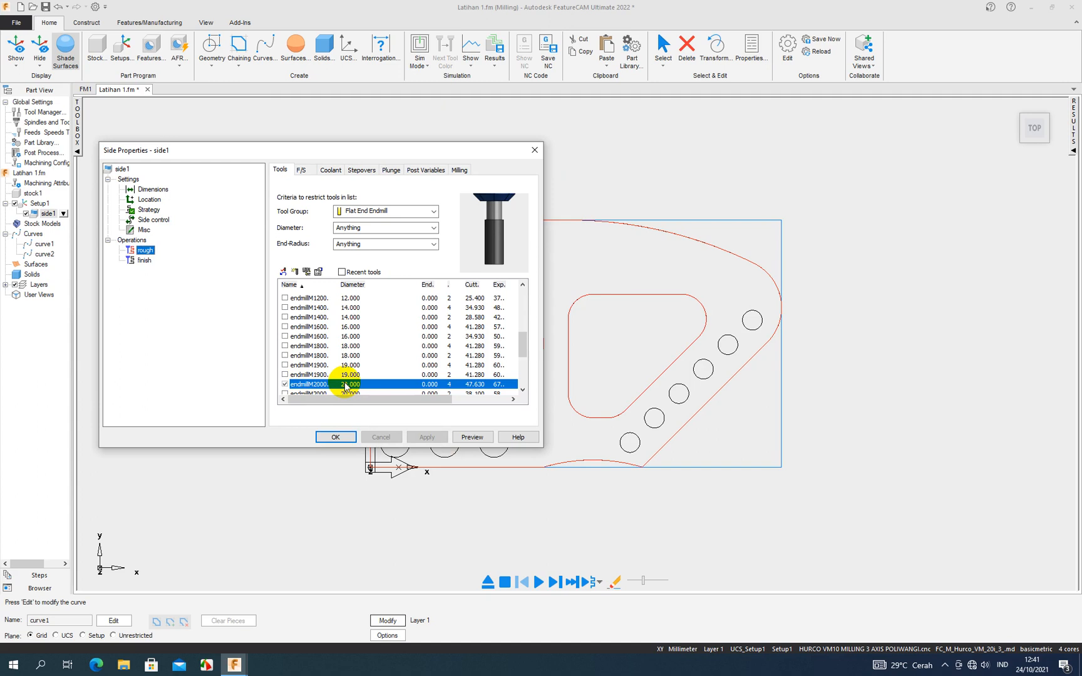
- Deselect the 20 mm end mill and assign the 25 mm two-flute end mill to the rough operation instead
{"action": "left_click", "coordinate": [286, 384]}
{"action": "left_click_drag", "start_coordinate": [522, 352], "coordinate": [522, 374]}
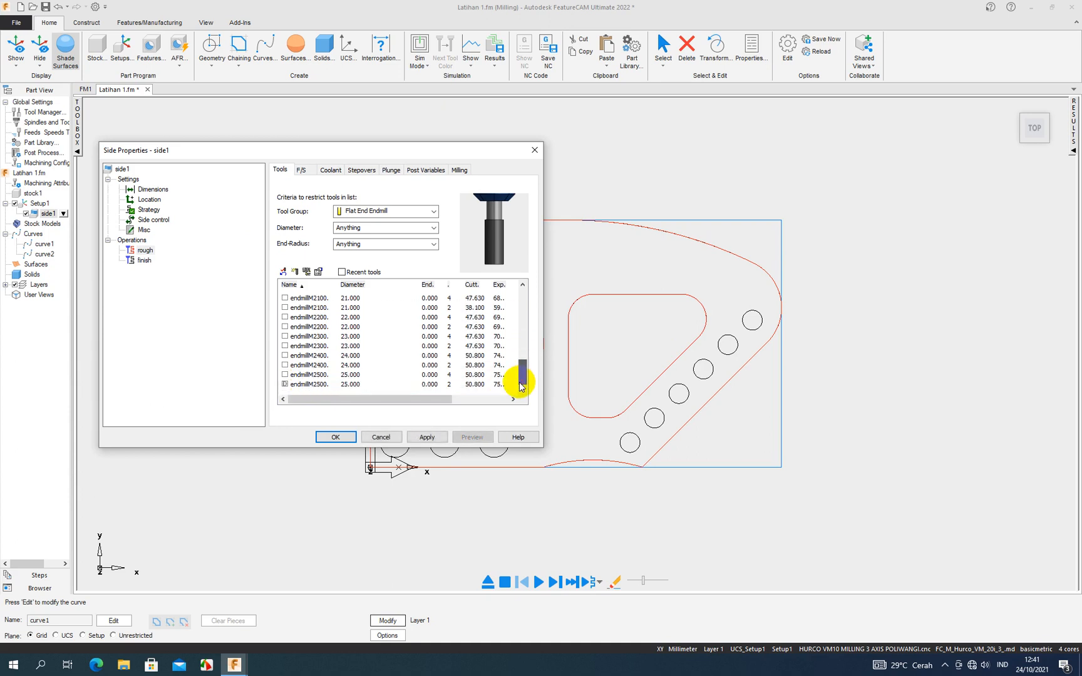
{"action": "left_click", "coordinate": [286, 385]}
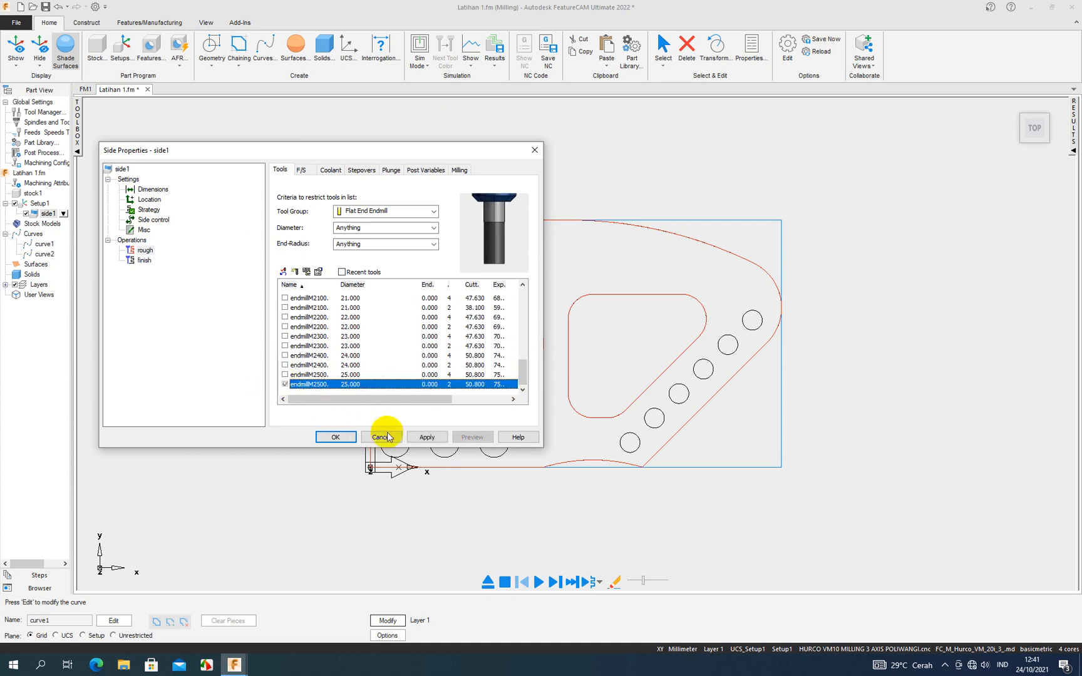
{"action": "left_click", "coordinate": [426, 437]}
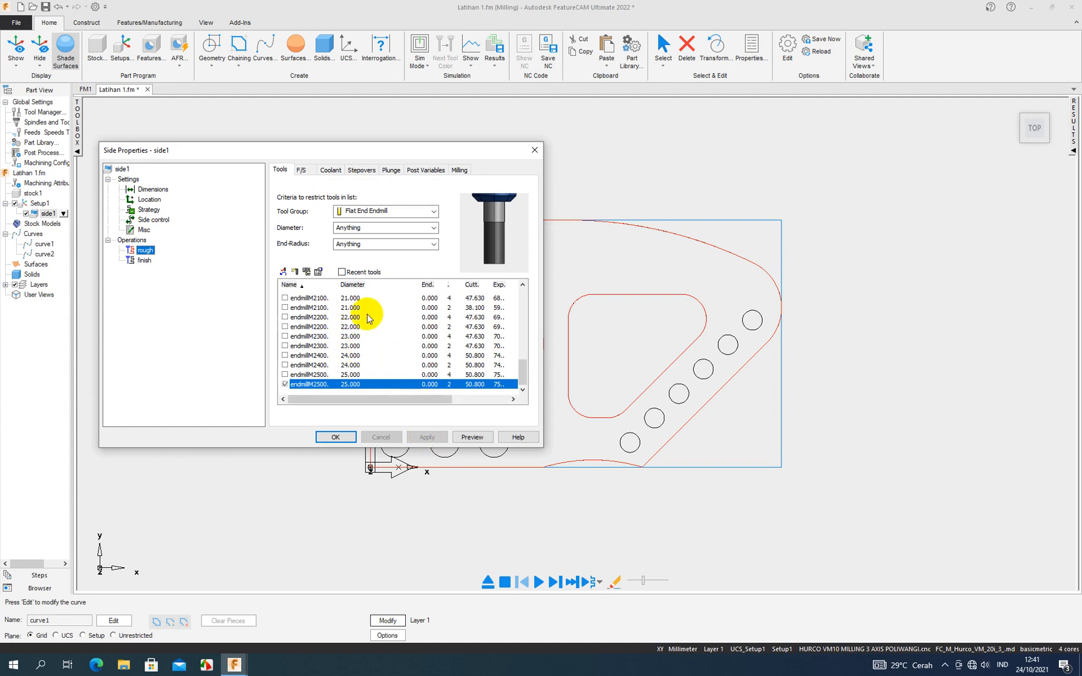
- Open the tool properties of the flat end mill endmillM2100:4reg and set its diameter to 20 mm
{"action": "mouse_move", "coordinate": [524, 364]}
{"action": "left_mouse_down"}
{"action": "mouse_move", "coordinate": [532, 293]}
{"action": "mouse_move", "coordinate": [516, 367]}
{"action": "left_mouse_up"}
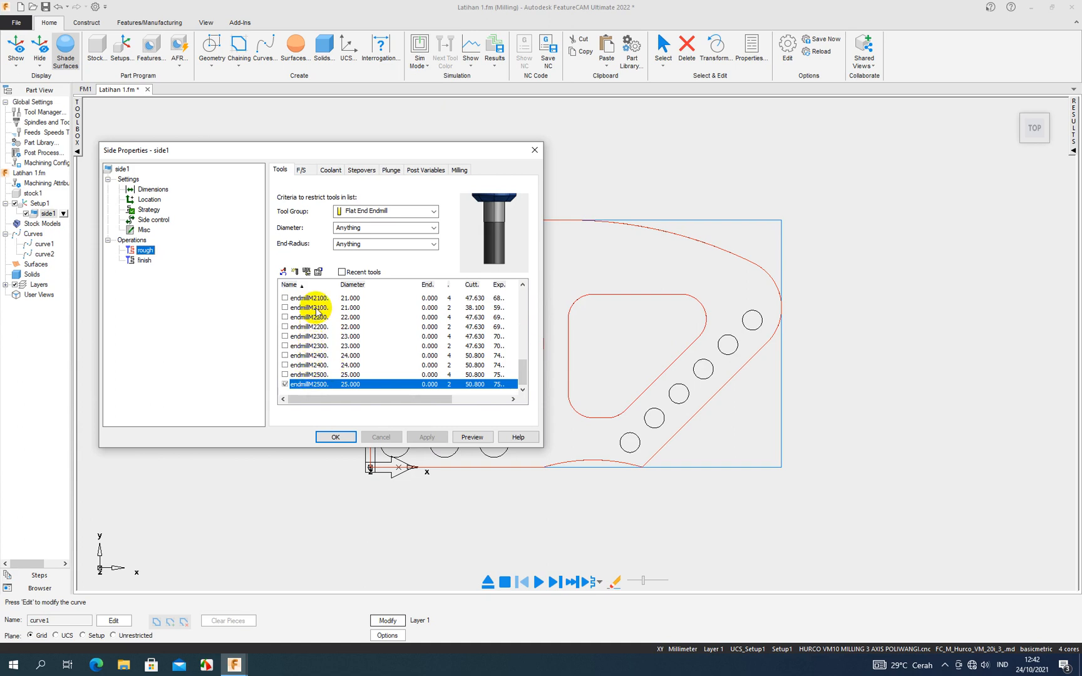
{"action": "scroll", "coordinate": [317, 312], "scroll_direction": "up", "scroll_amount": 1}
{"action": "left_click", "coordinate": [318, 327]}
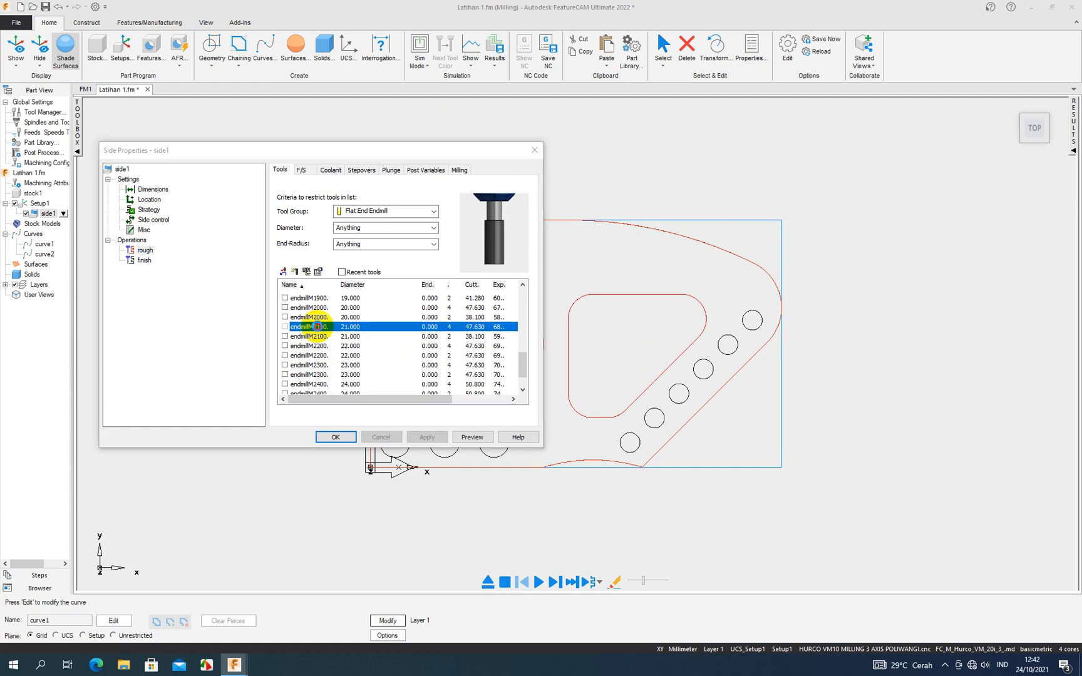
{"action": "double_click", "coordinate": [318, 326]}
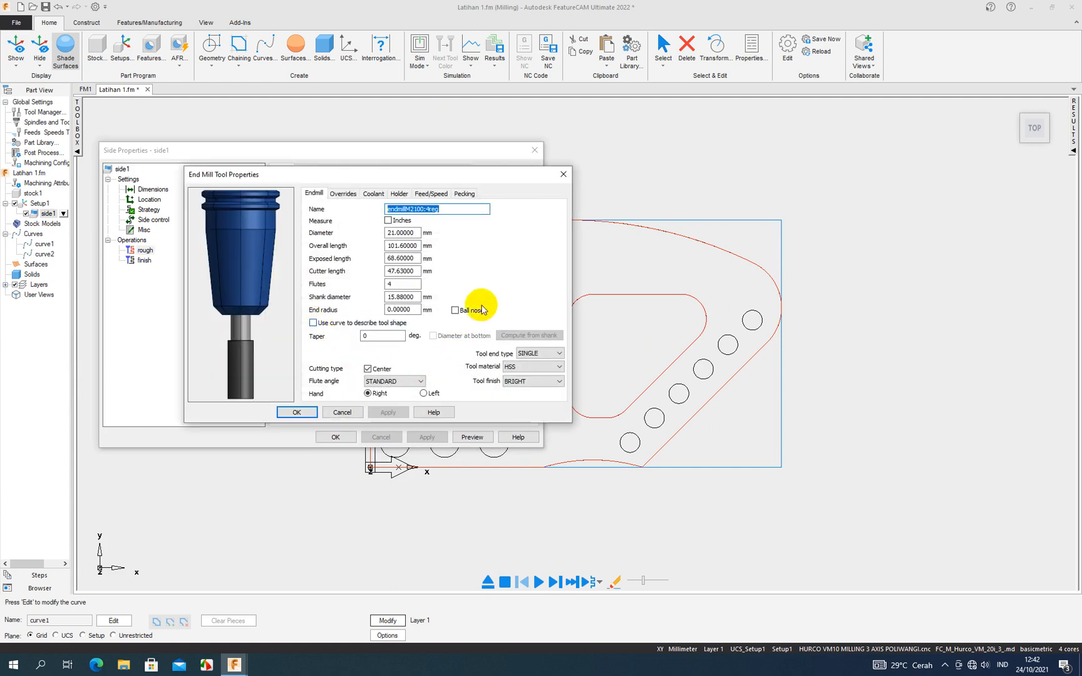
{"action": "scroll", "coordinate": [258, 230], "scroll_direction": "down", "scroll_amount": 1}
{"action": "scroll", "coordinate": [258, 229], "scroll_direction": "up", "scroll_amount": 1}
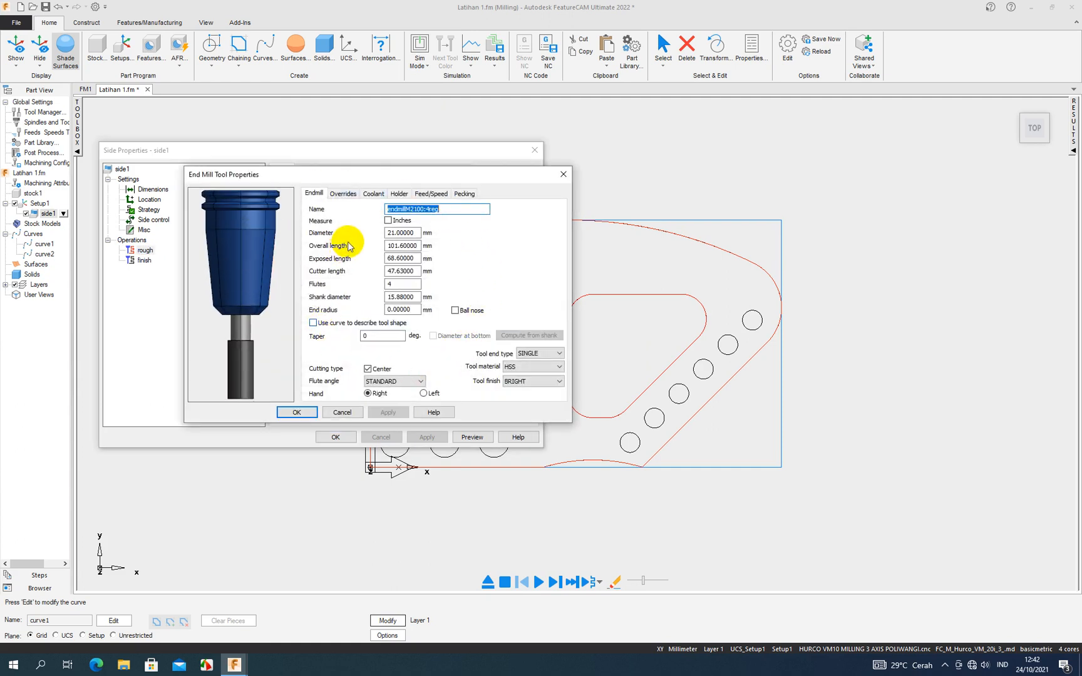
{"action": "left_click", "coordinate": [450, 209]}
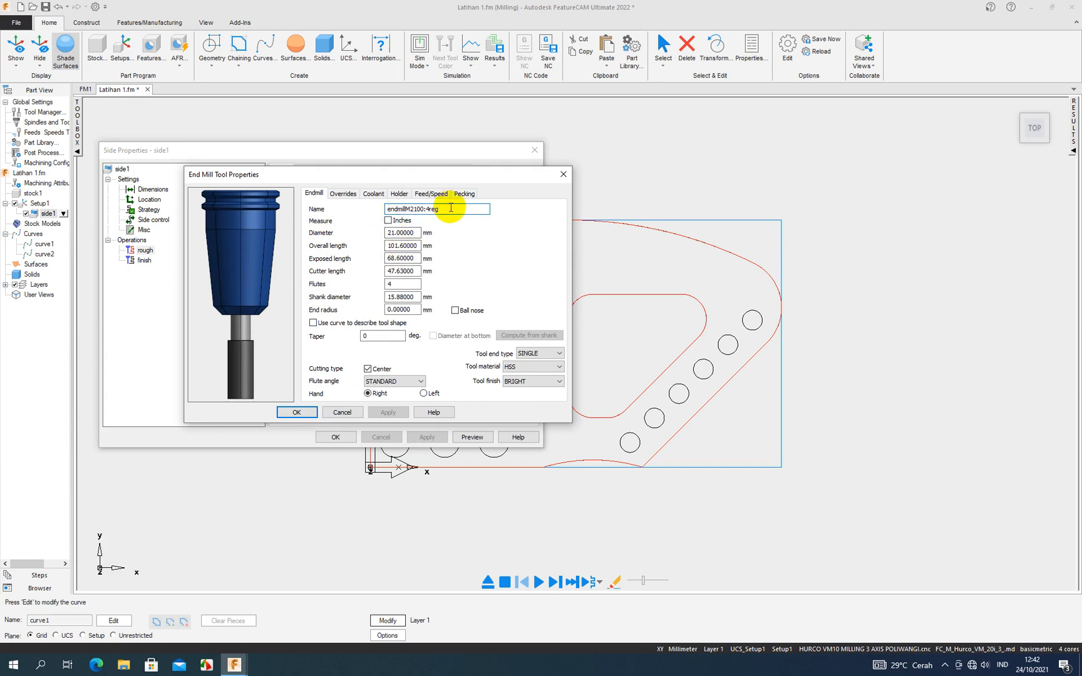
{"action": "left_click", "coordinate": [416, 233]}
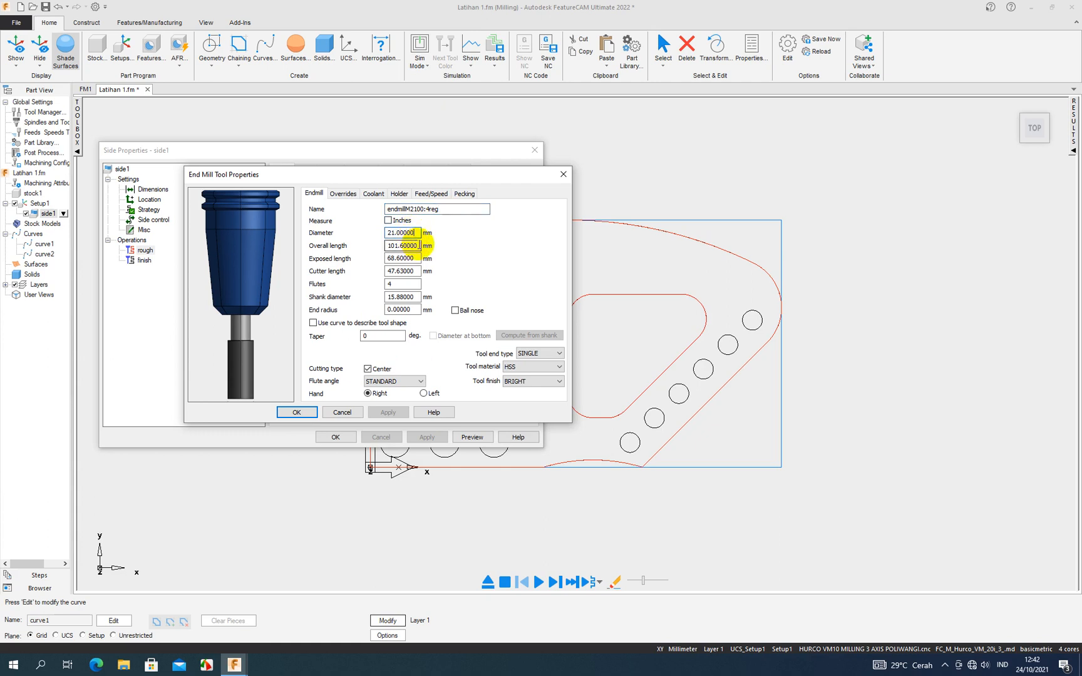
{"action": "left_click_drag", "start_coordinate": [415, 233], "coordinate": [386, 239]}
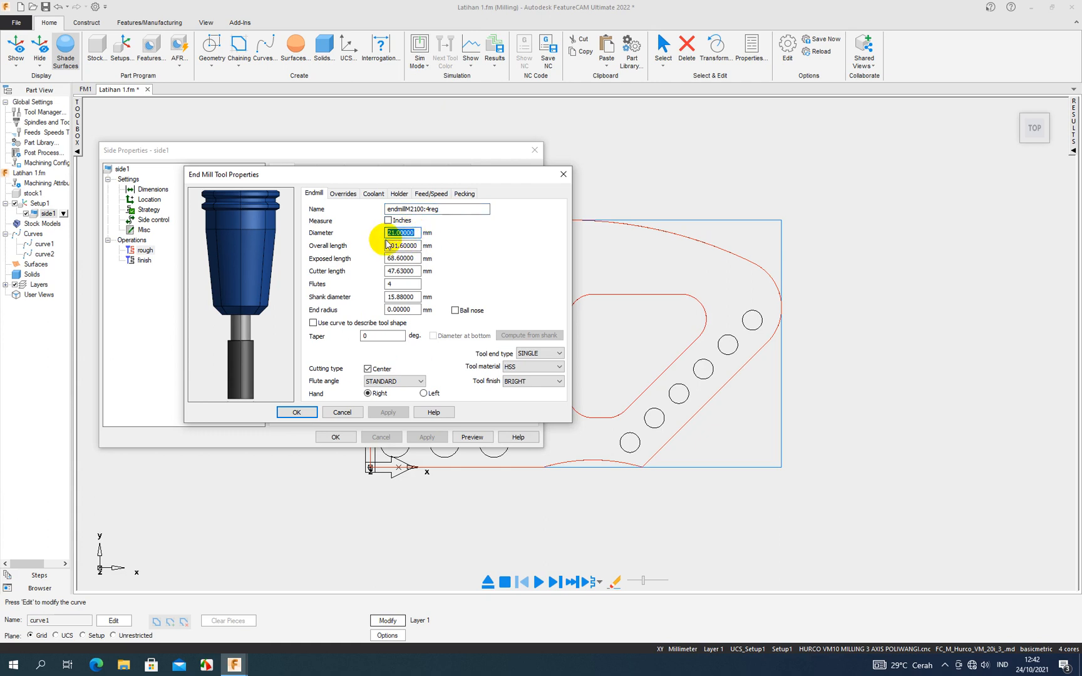
{"action": "type", "text": "20"}
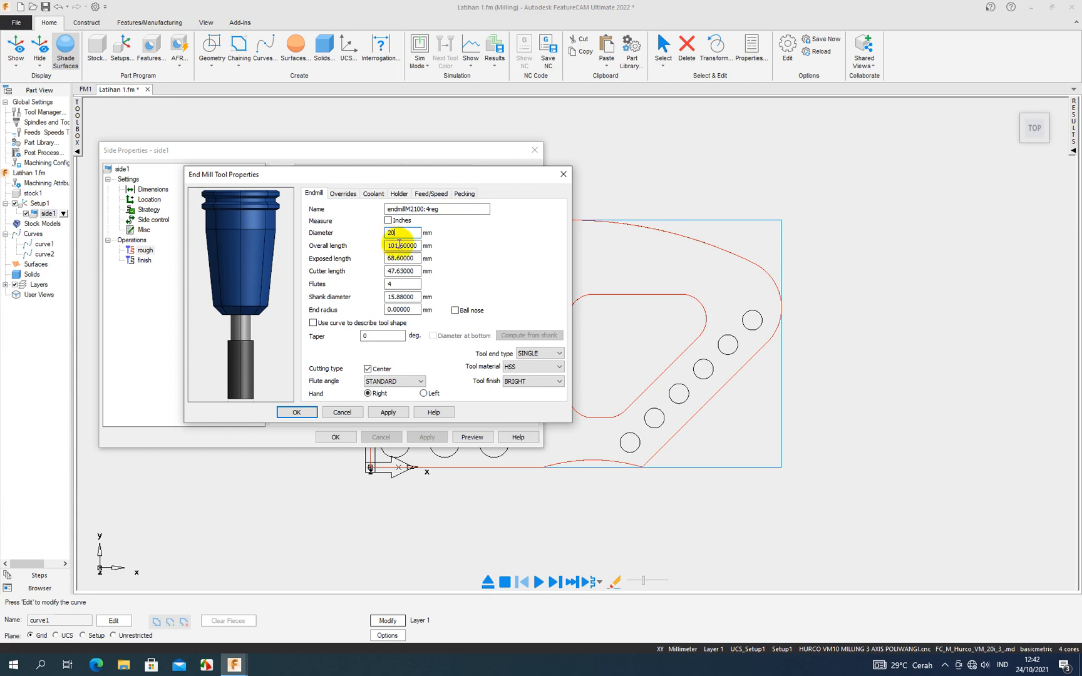
- Set the end mill's shank diameter to 20 mm
{"action": "left_click", "coordinate": [417, 247]}
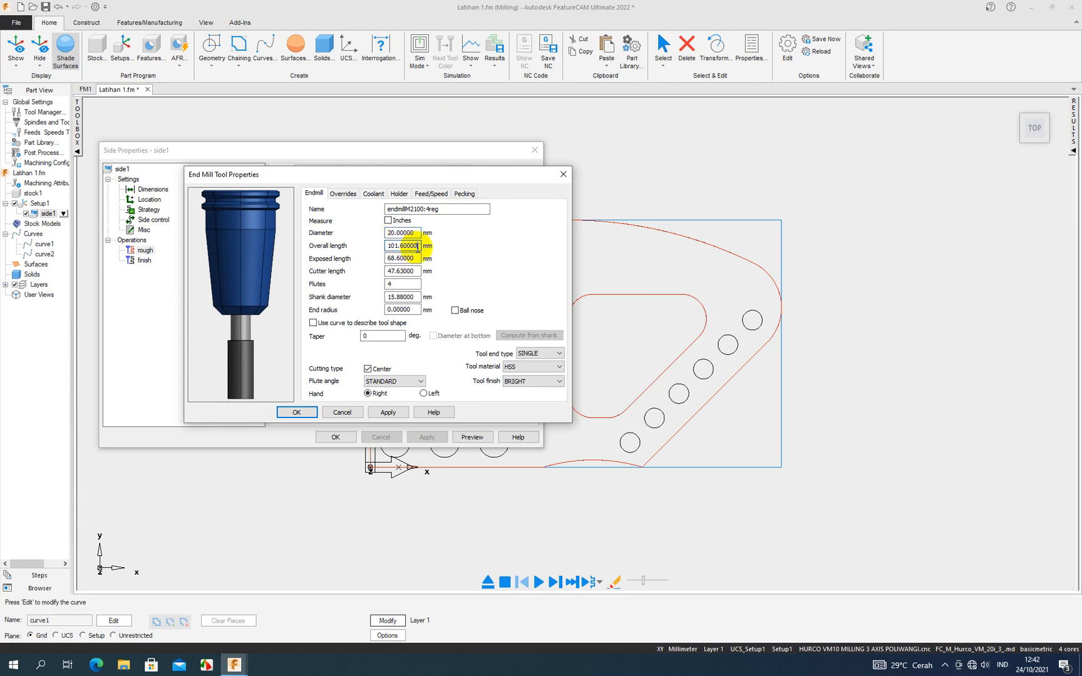
{"action": "left_click", "coordinate": [415, 259]}
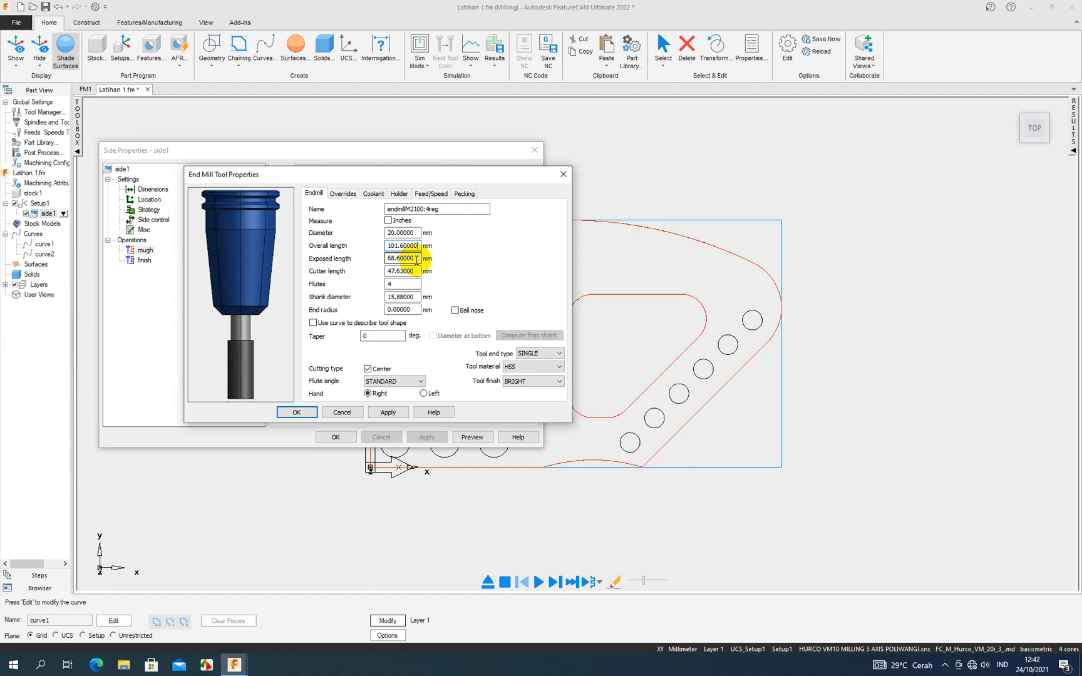
{"action": "scroll", "coordinate": [257, 321], "scroll_direction": "down", "scroll_amount": 1}
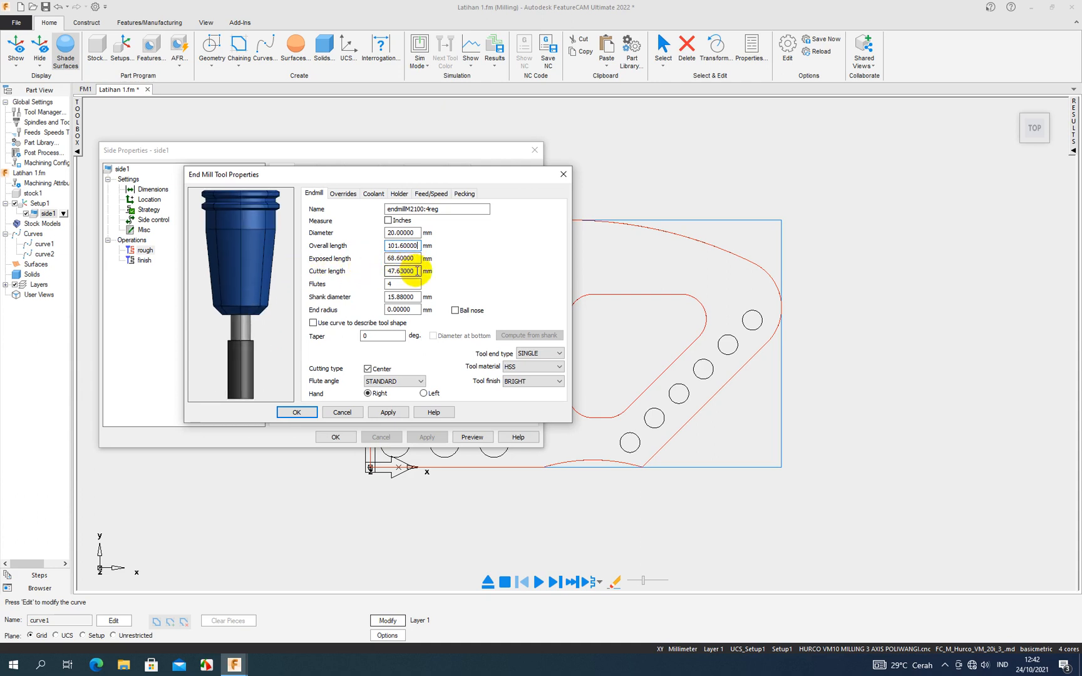
{"action": "mouse_move", "coordinate": [247, 341]}
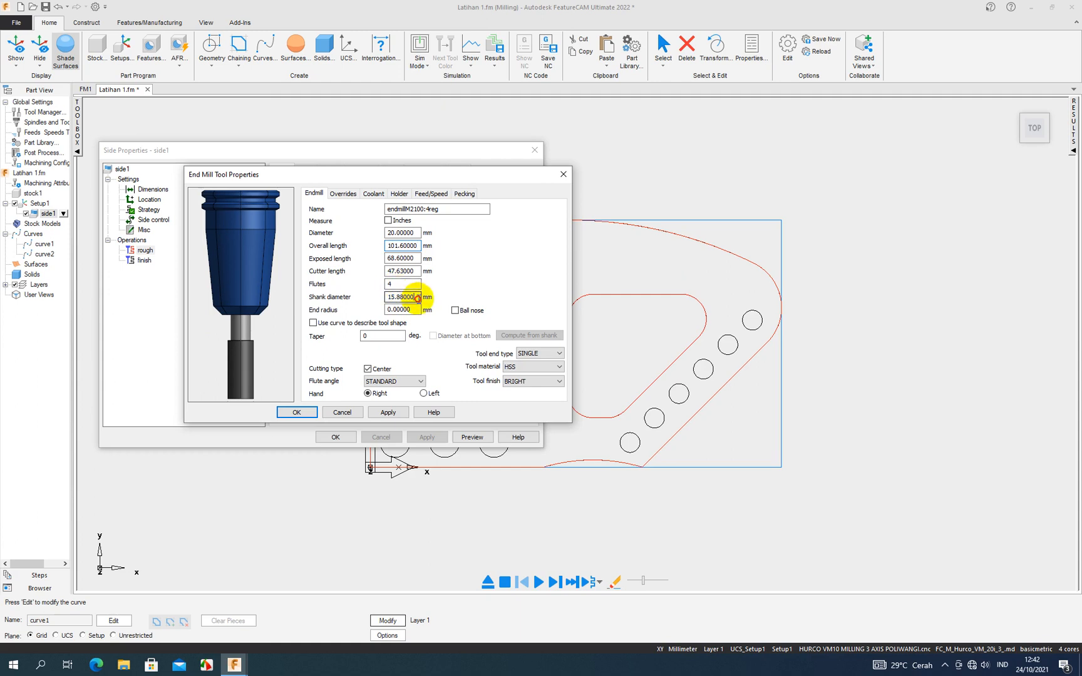
{"action": "double_click", "coordinate": [401, 297]}
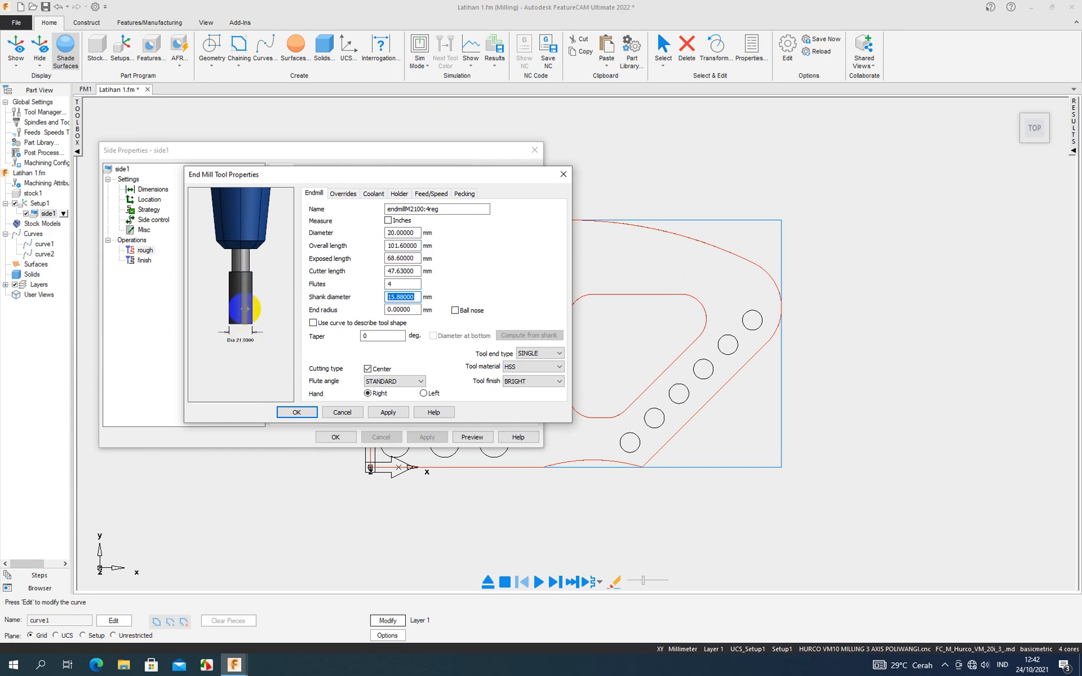
{"action": "type", "text": "20"}
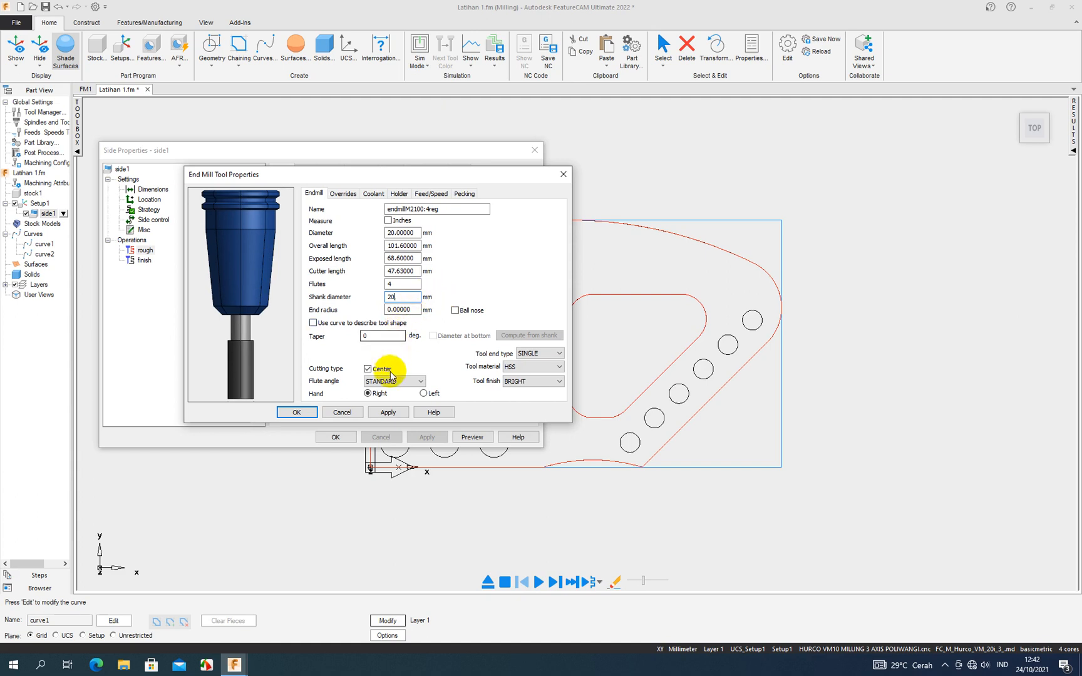
- Set the end mill's tool material to CARBIDE, save its properties, and accept the edited tool as override
{"action": "left_click", "coordinate": [560, 368]}
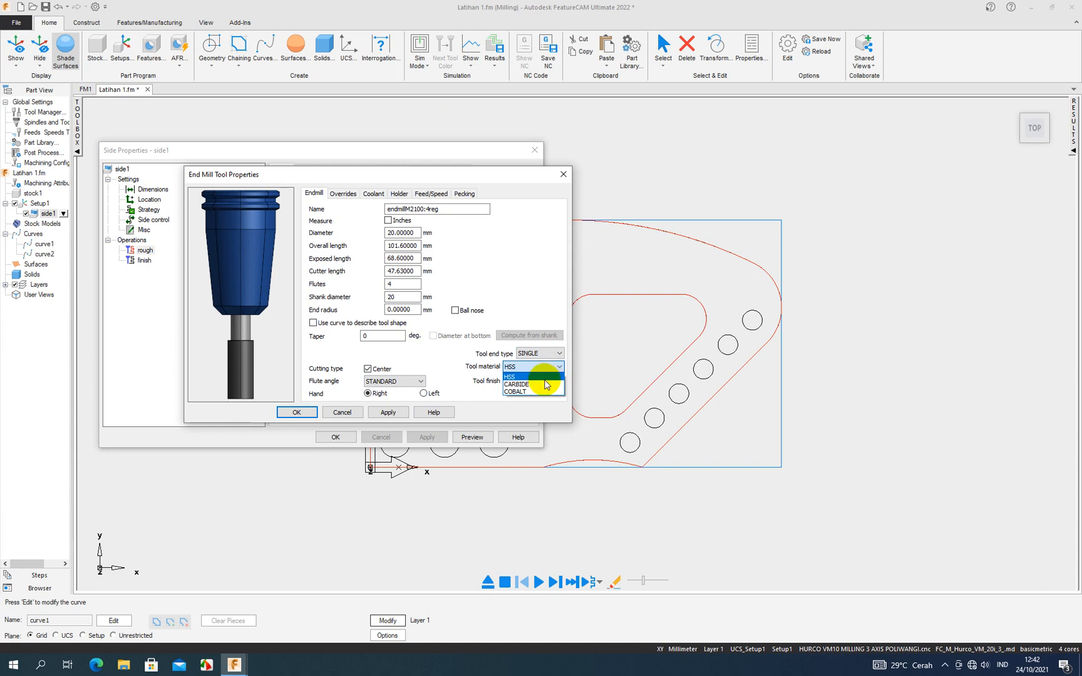
{"action": "left_click", "coordinate": [546, 384]}
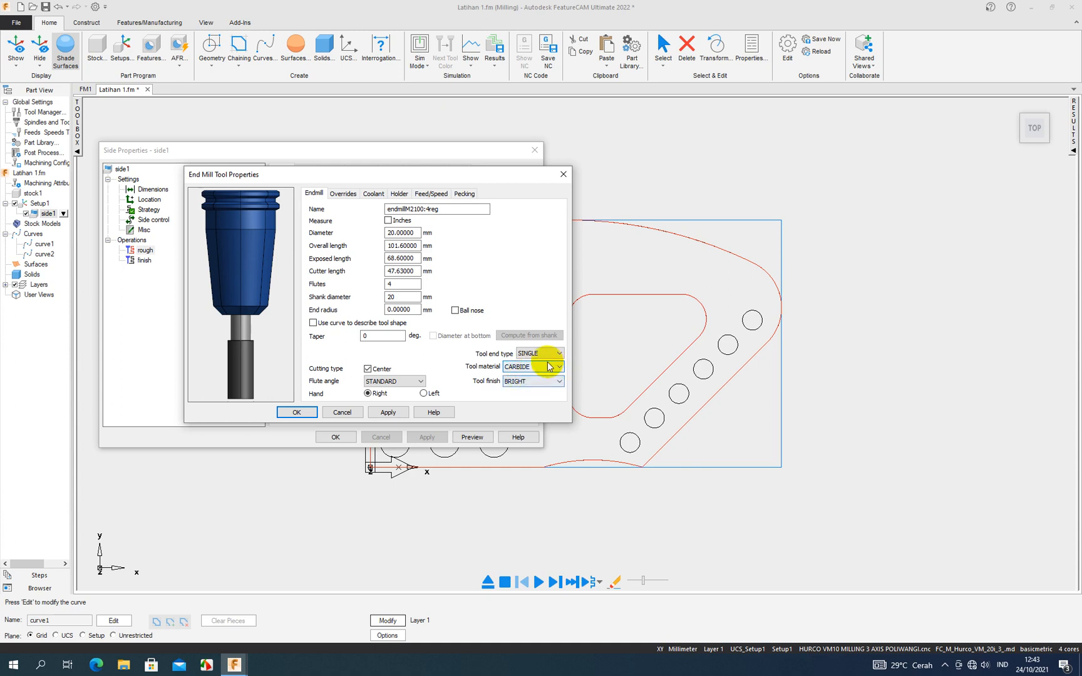
{"action": "left_click", "coordinate": [387, 412]}
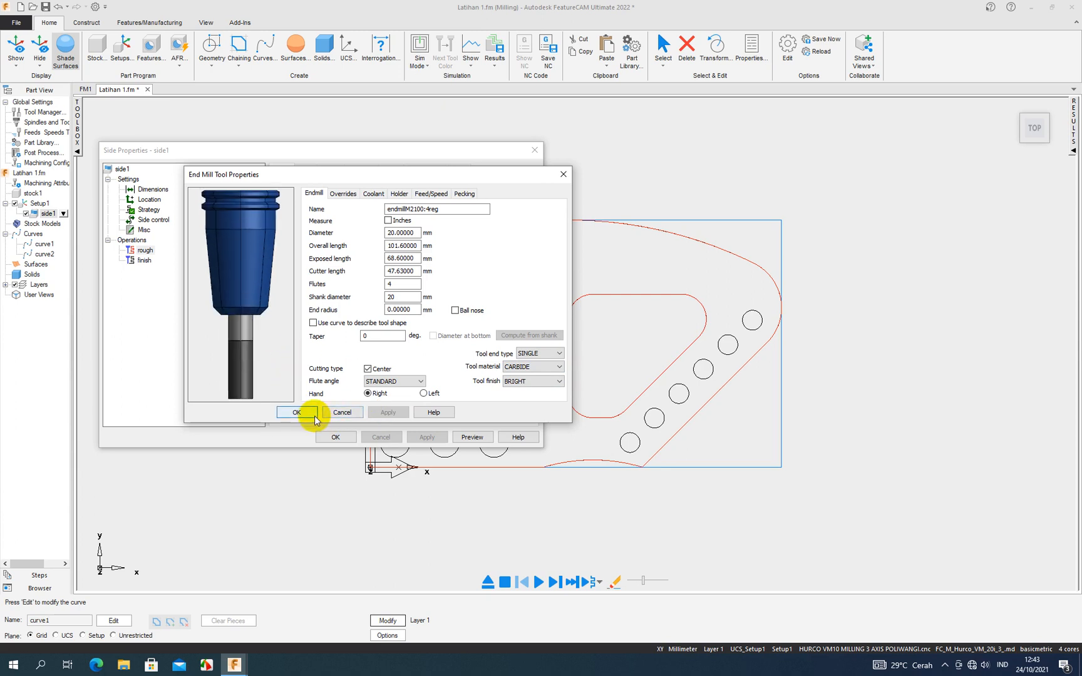
{"action": "left_click", "coordinate": [309, 413]}
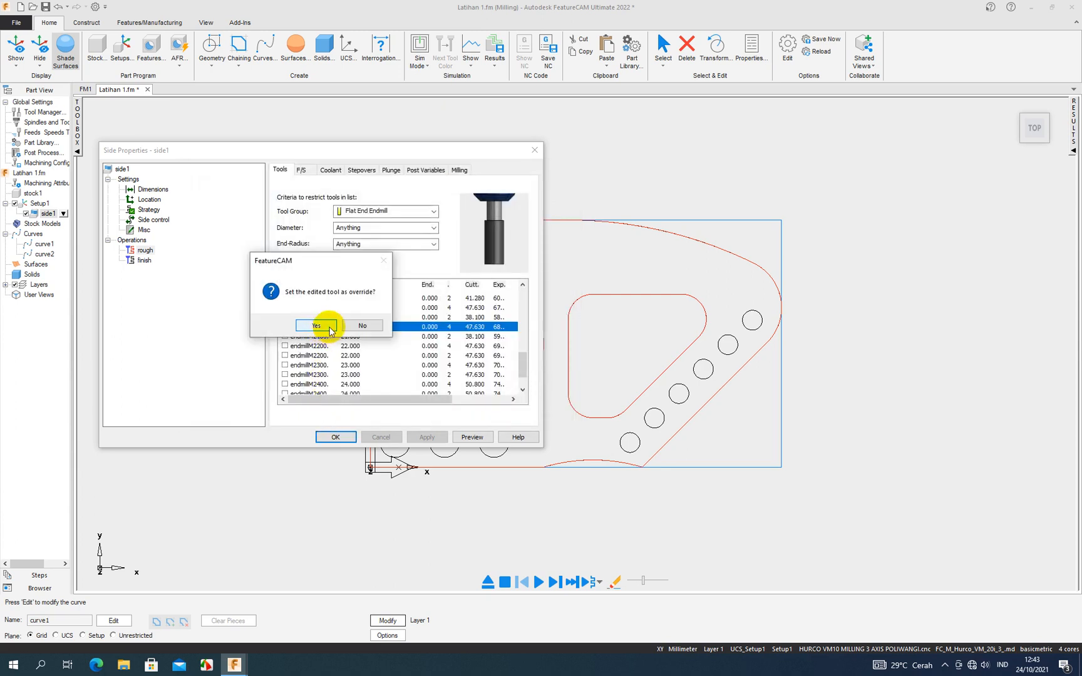
{"action": "left_click", "coordinate": [316, 325]}
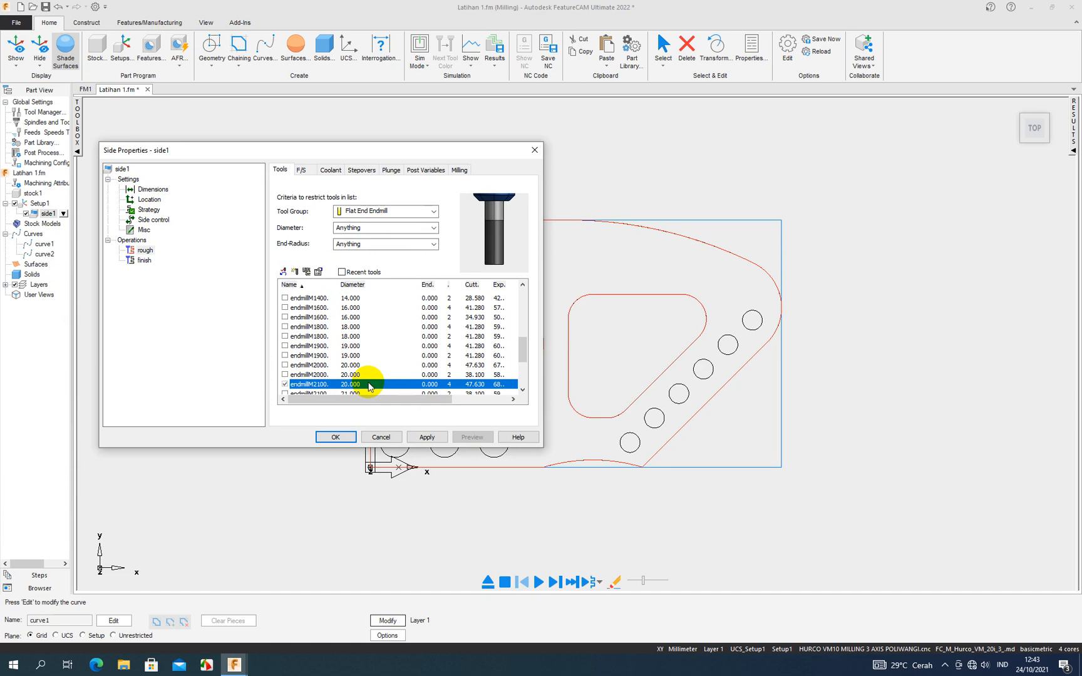
- Assign the 25 mm two-flute end mill back to side1's rough operation and apply the change
{"action": "scroll", "coordinate": [368, 386], "scroll_direction": "down", "scroll_amount": 3}
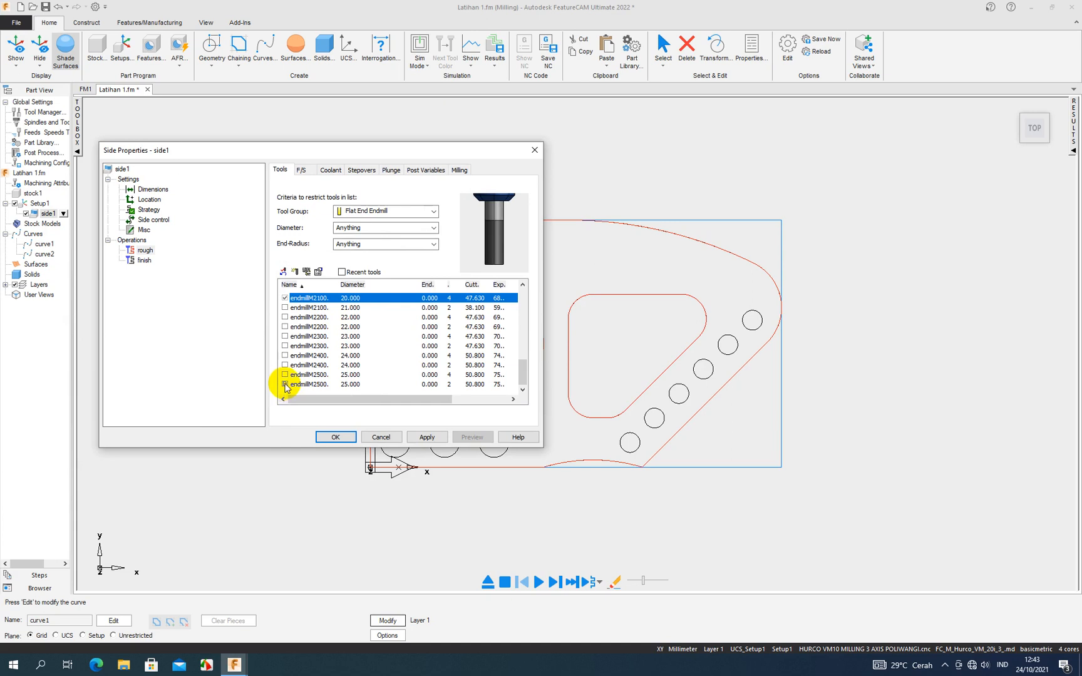
{"action": "left_click", "coordinate": [286, 384]}
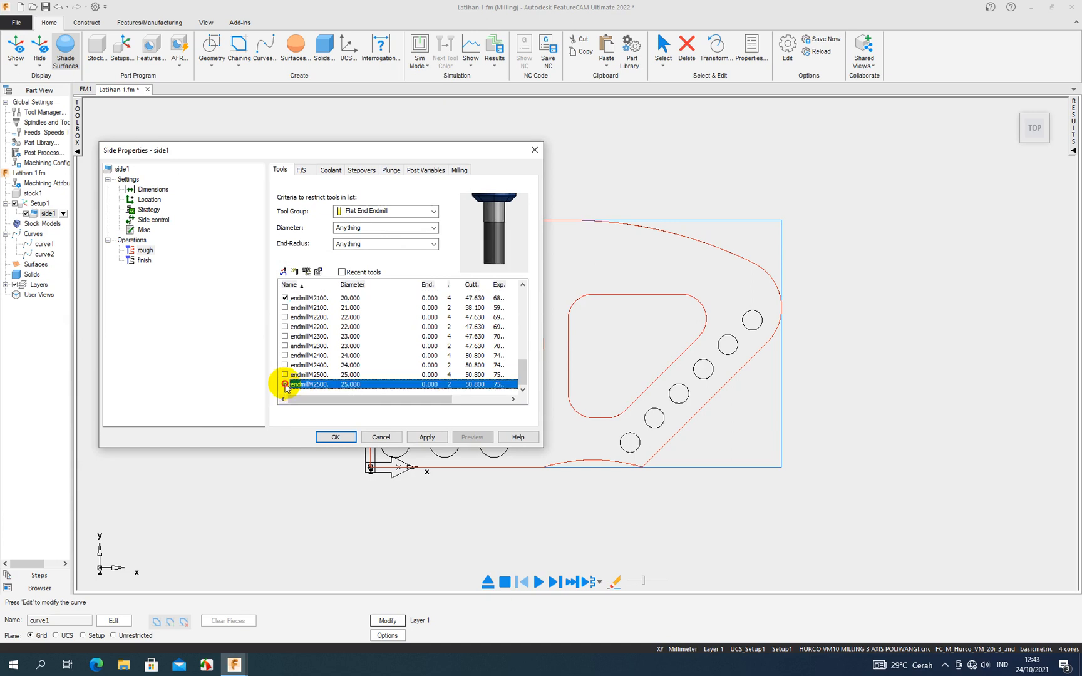
{"action": "left_click", "coordinate": [418, 433]}
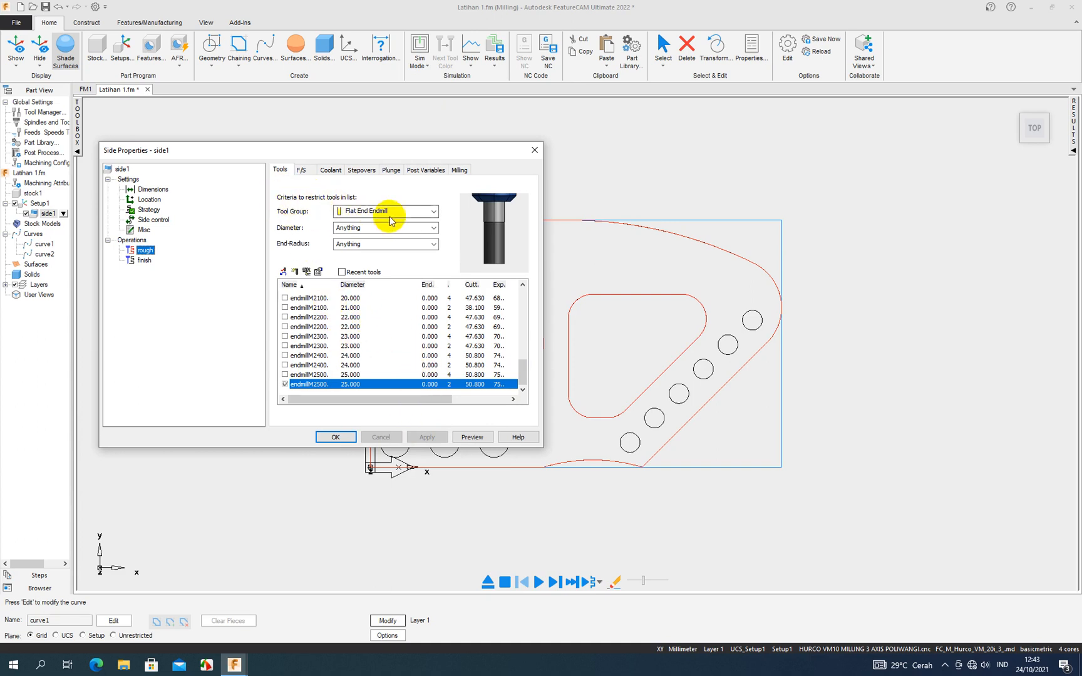
- Check the rough operation's tool group, diameter and end-radius filters, keeping Flat End Endmill as the group
{"action": "left_click", "coordinate": [431, 214]}
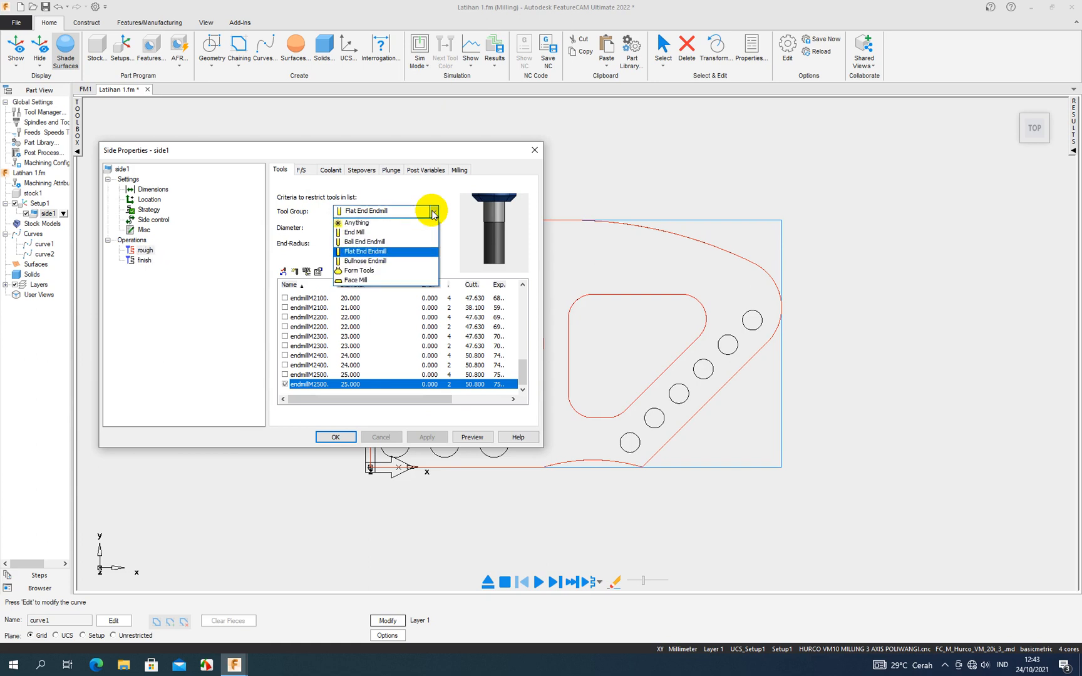
{"action": "left_click", "coordinate": [421, 253]}
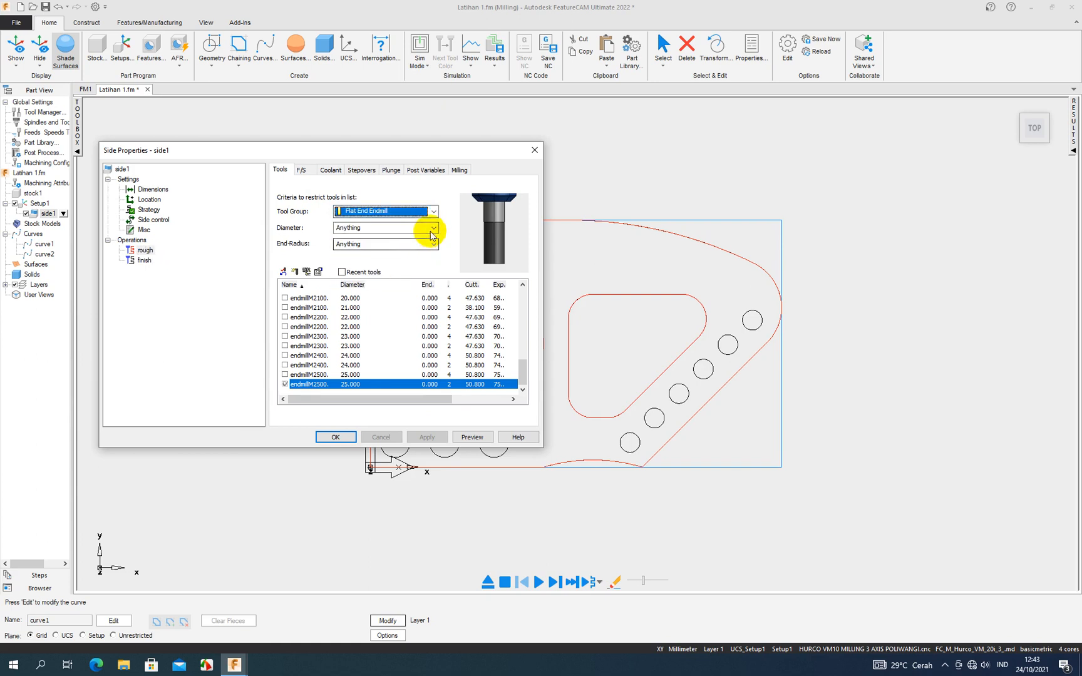
{"action": "left_click", "coordinate": [433, 229]}
{"action": "left_click", "coordinate": [432, 238]}
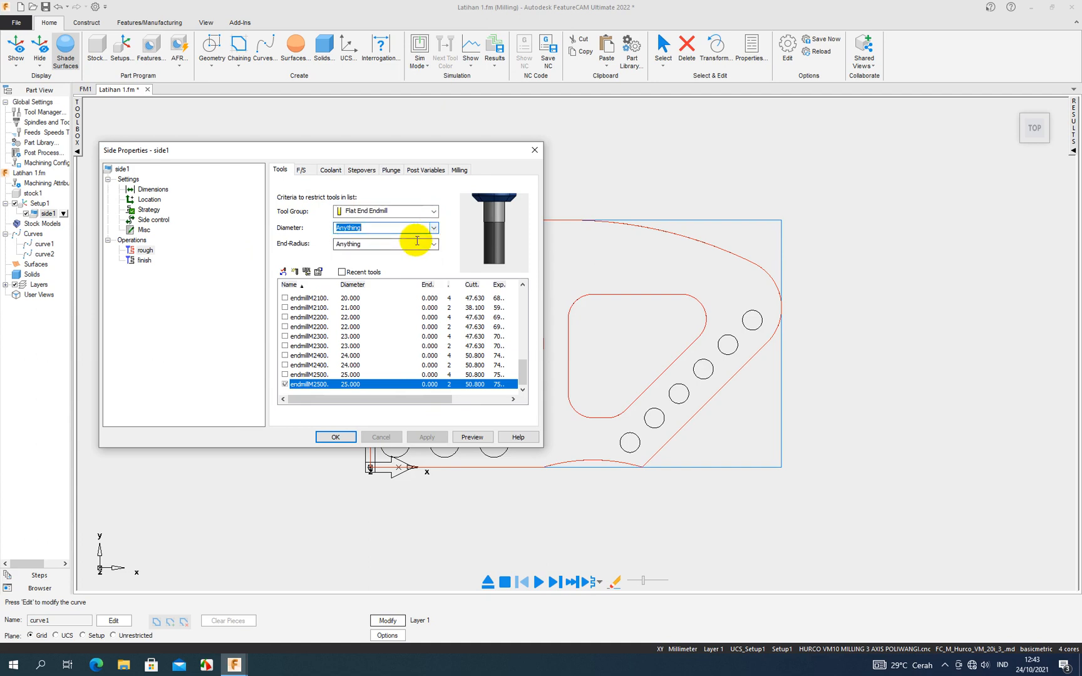
{"action": "left_click", "coordinate": [431, 244]}
{"action": "left_click", "coordinate": [431, 244]}
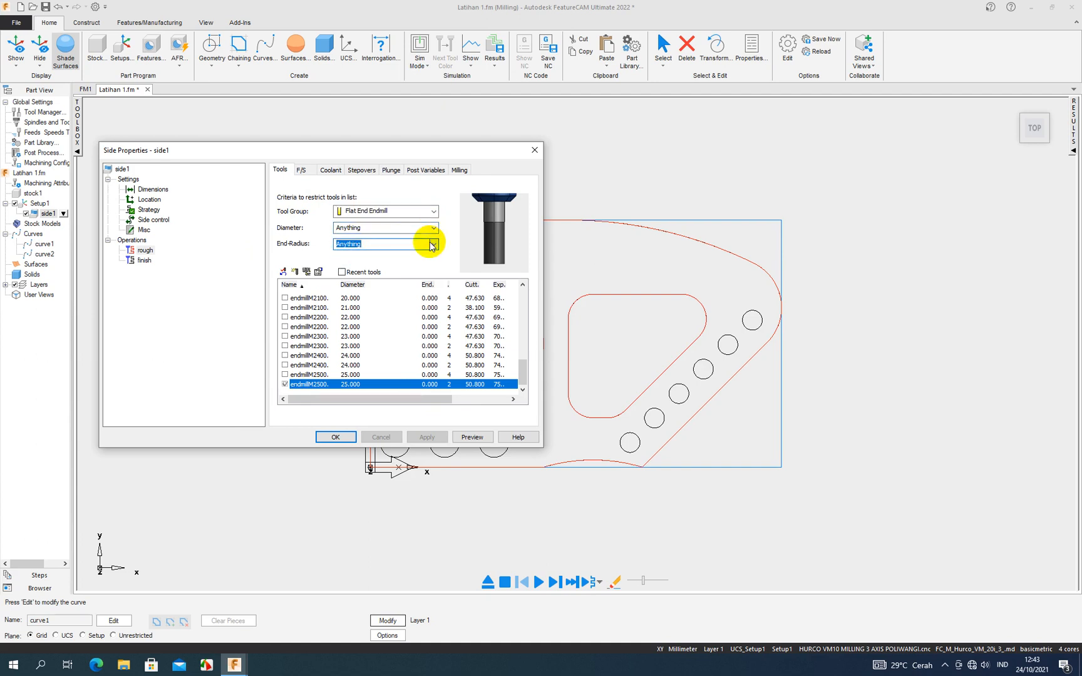
- Review the rough operation's speed and feed, coolant, stepover, plunge and post variable settings
{"action": "left_click", "coordinate": [305, 170]}
{"action": "double_click", "coordinate": [307, 220]}
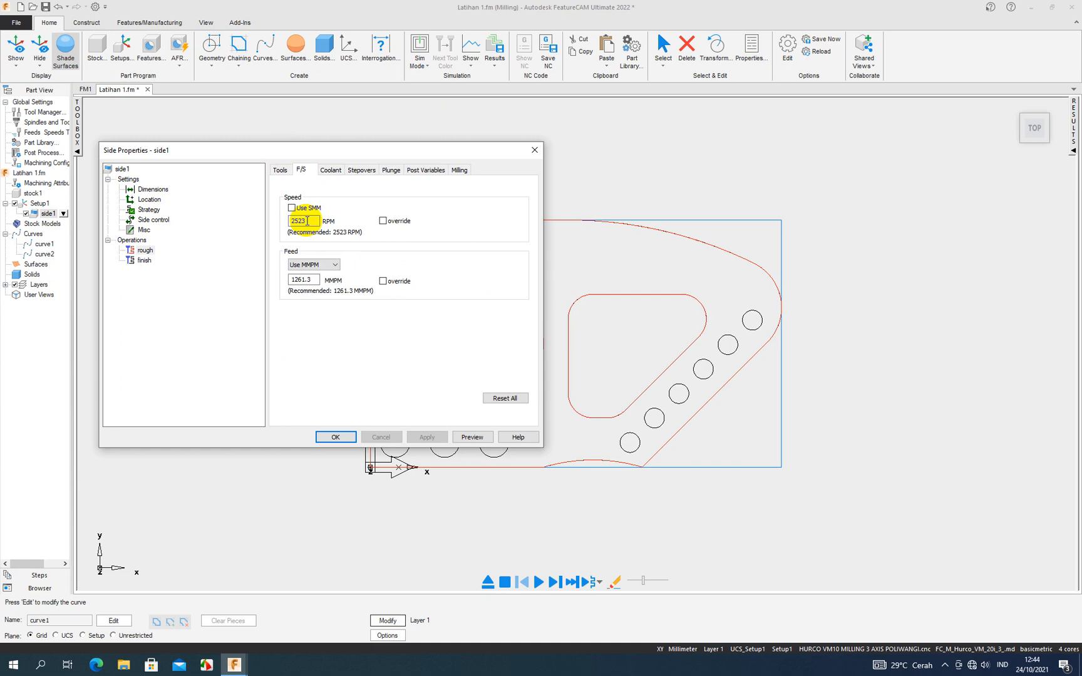
{"action": "double_click", "coordinate": [309, 280]}
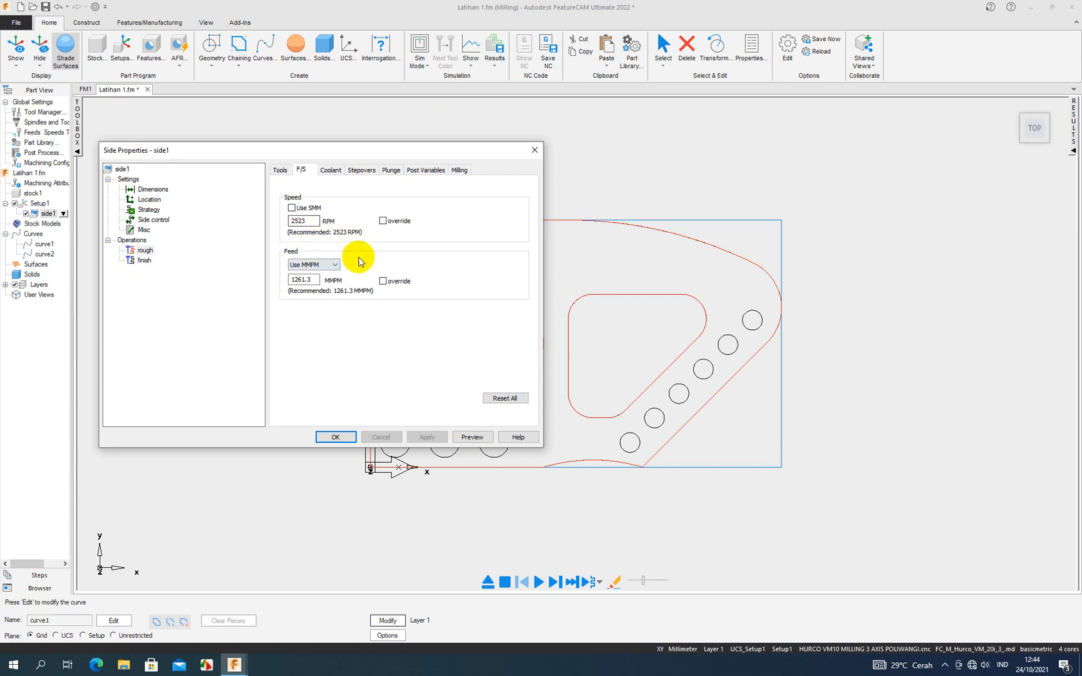
{"action": "left_click", "coordinate": [331, 171]}
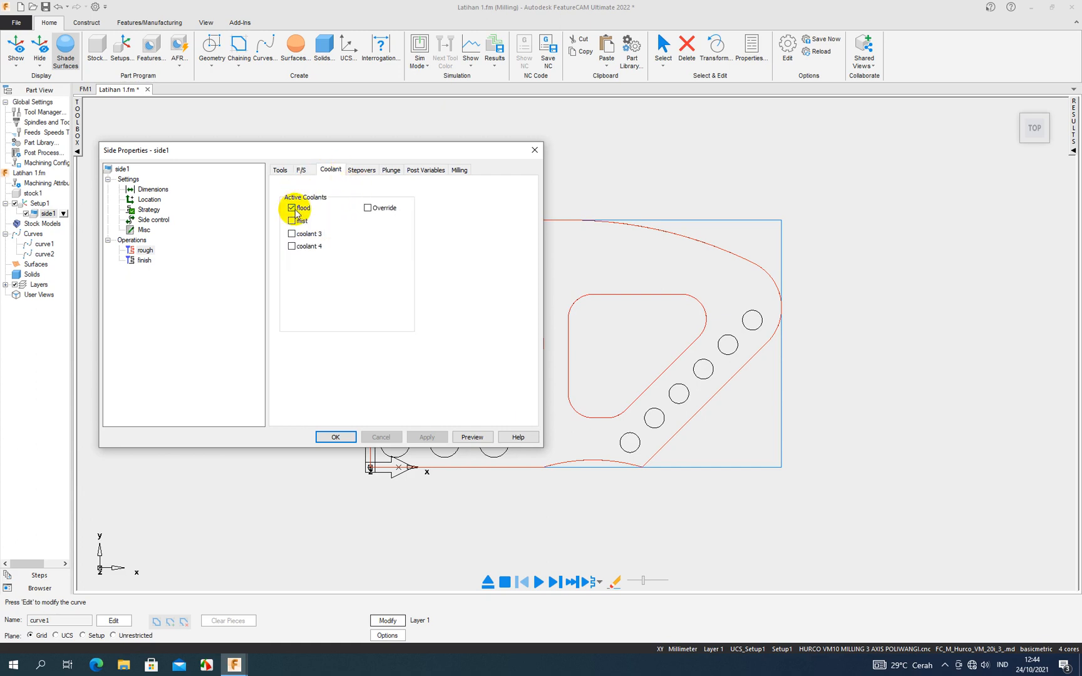
{"action": "left_click", "coordinate": [362, 170]}
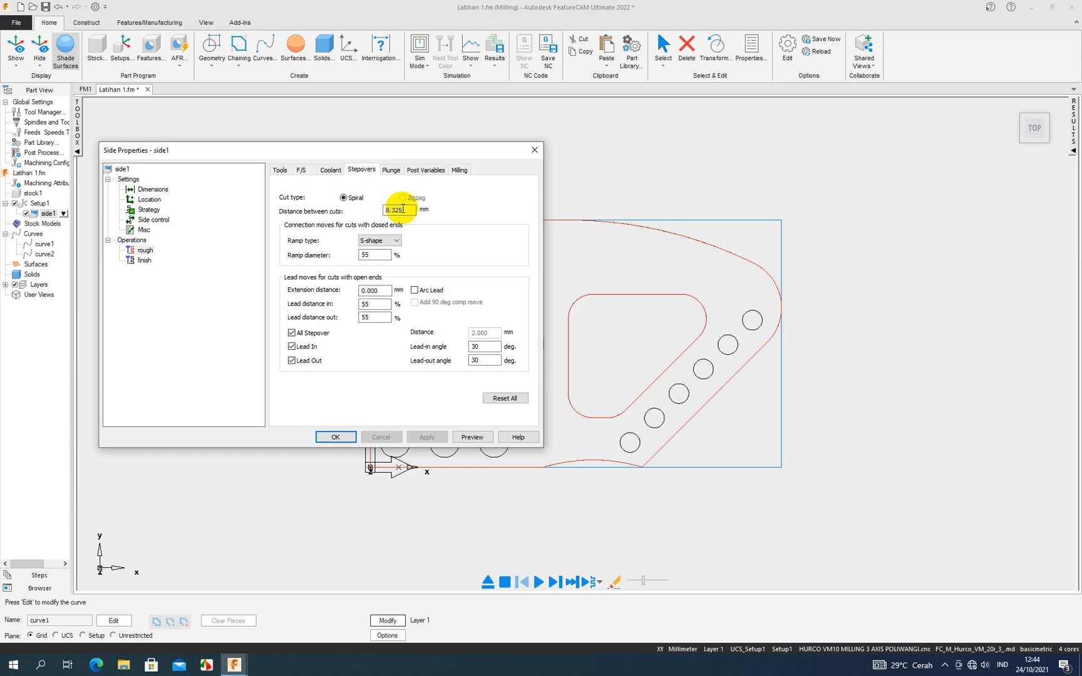
{"action": "left_click", "coordinate": [381, 254]}
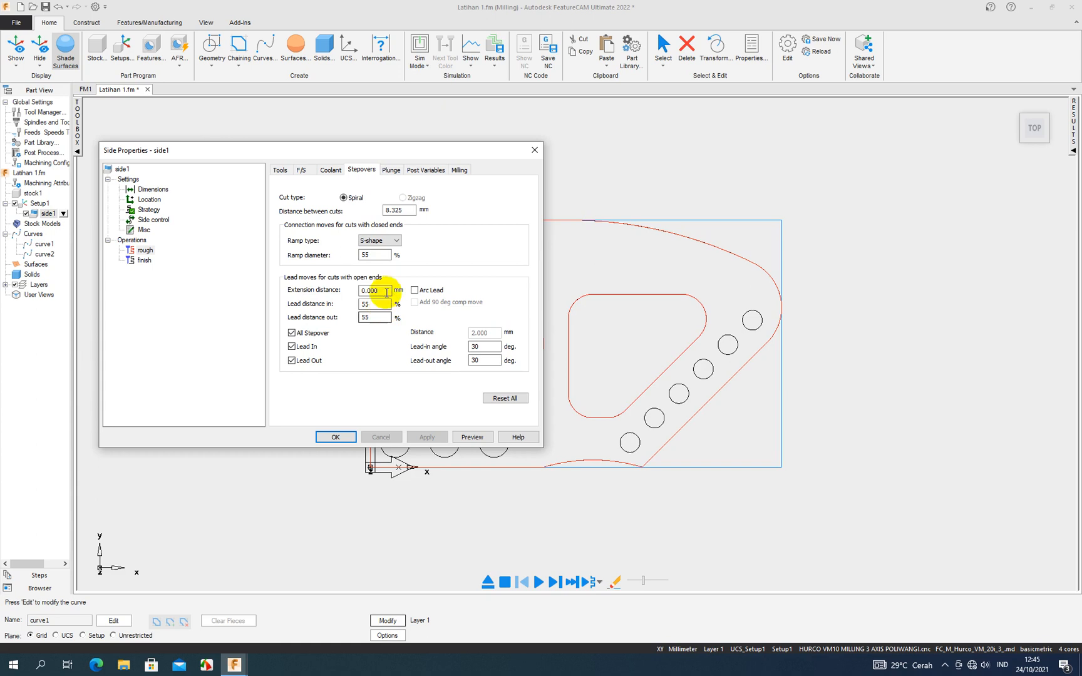
{"action": "left_click", "coordinate": [391, 170]}
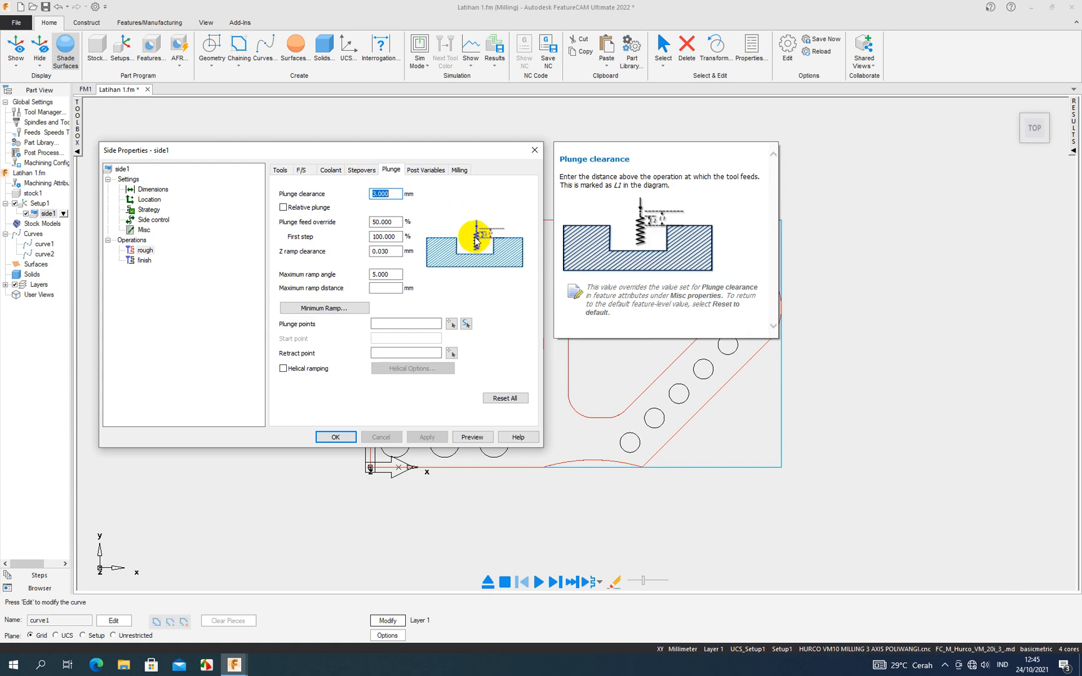
{"action": "left_click", "coordinate": [426, 170]}
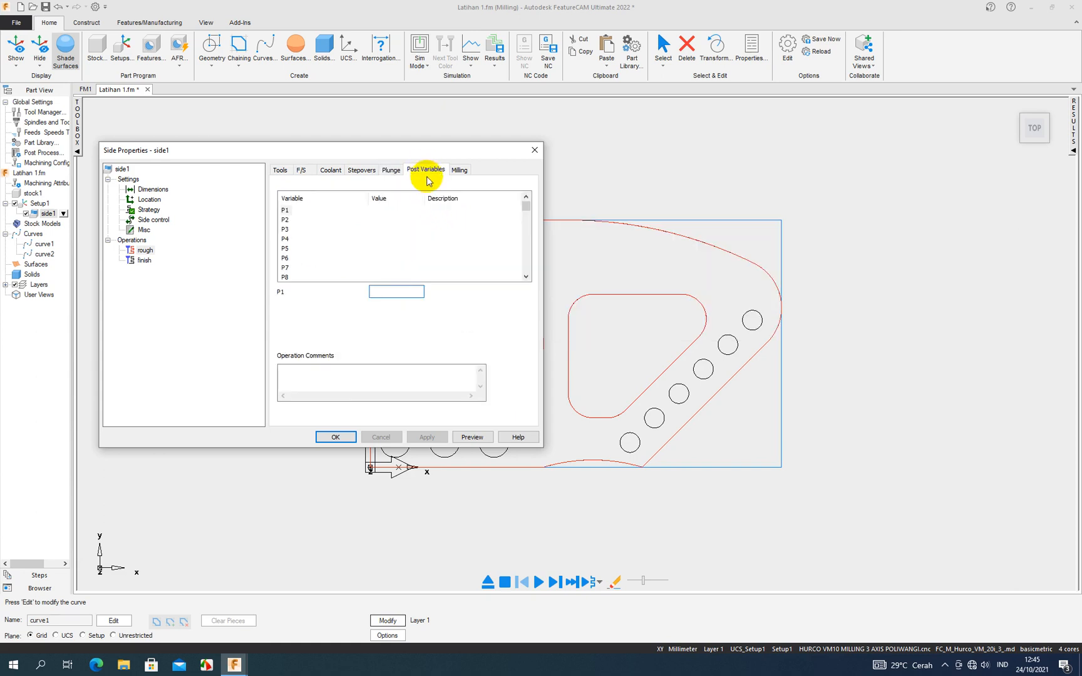
- Set the rough operation's Rough pass Z increment to 5 in its milling attributes and apply the change
{"action": "left_click", "coordinate": [462, 171]}
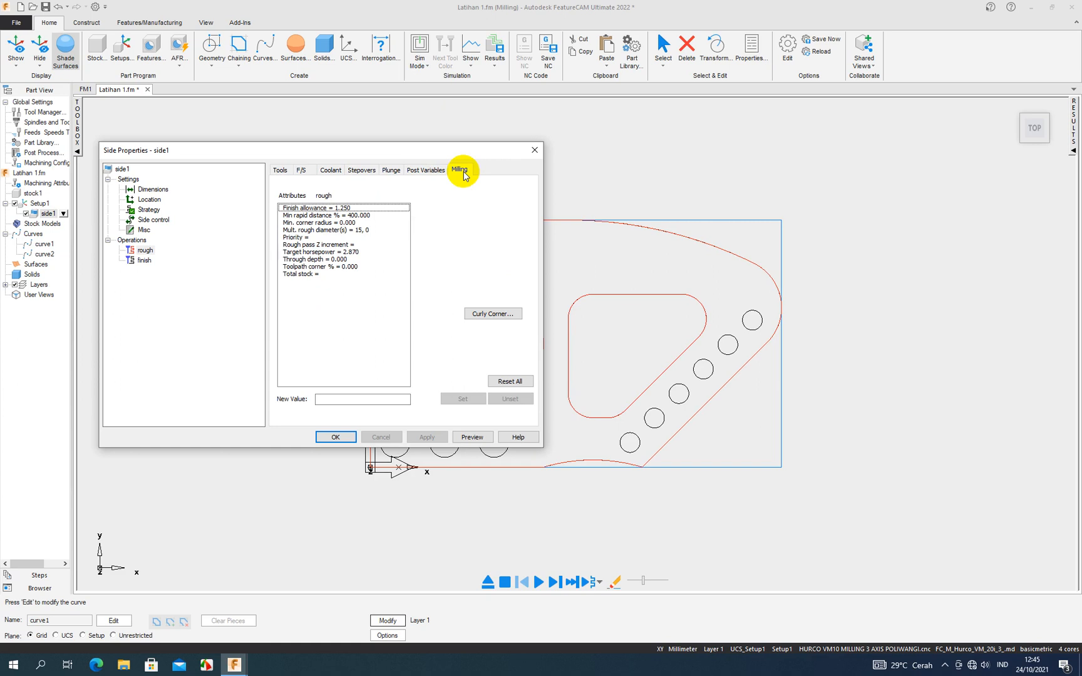
{"action": "mouse_move", "coordinate": [326, 247]}
{"action": "left_click", "coordinate": [330, 246]}
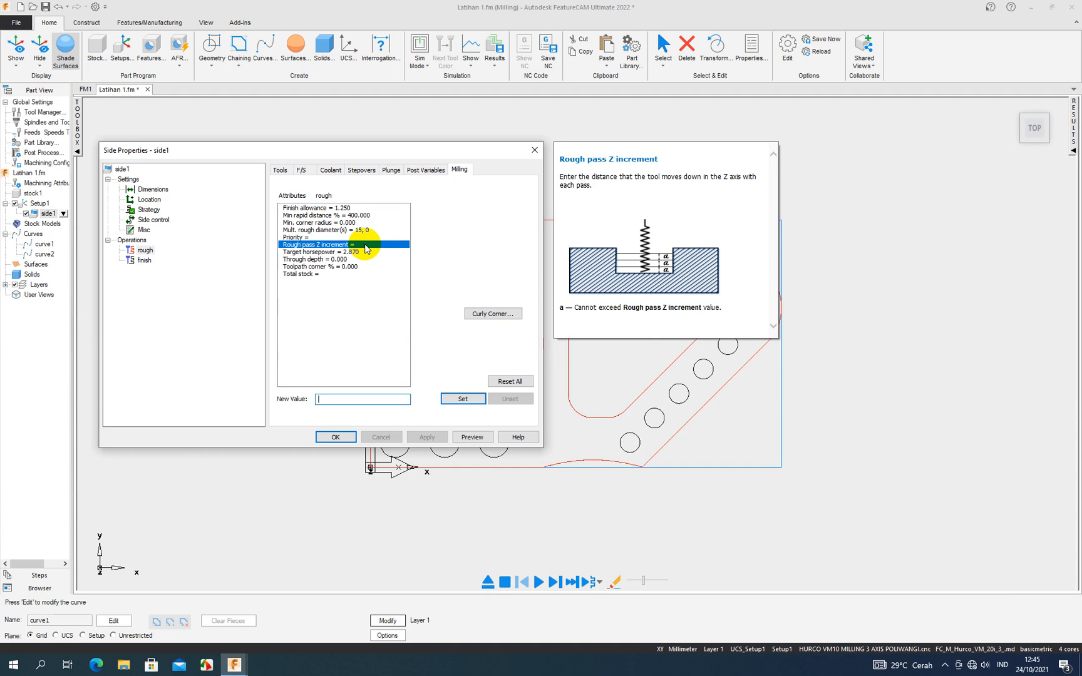
{"action": "type", "text": "5"}
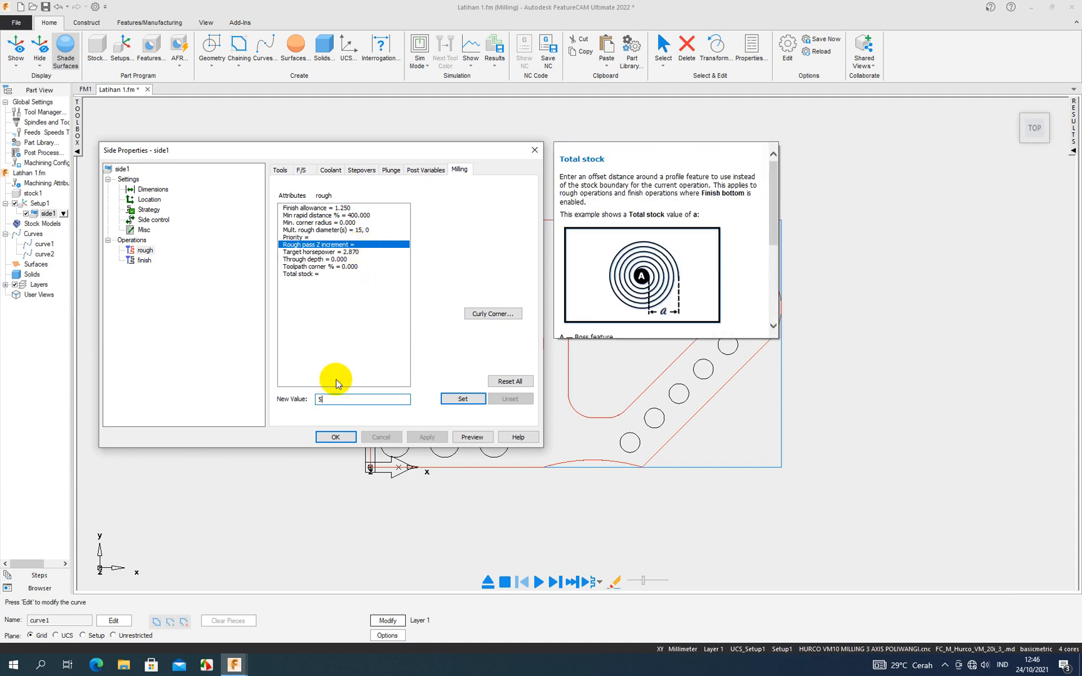
{"action": "left_click", "coordinate": [462, 399]}
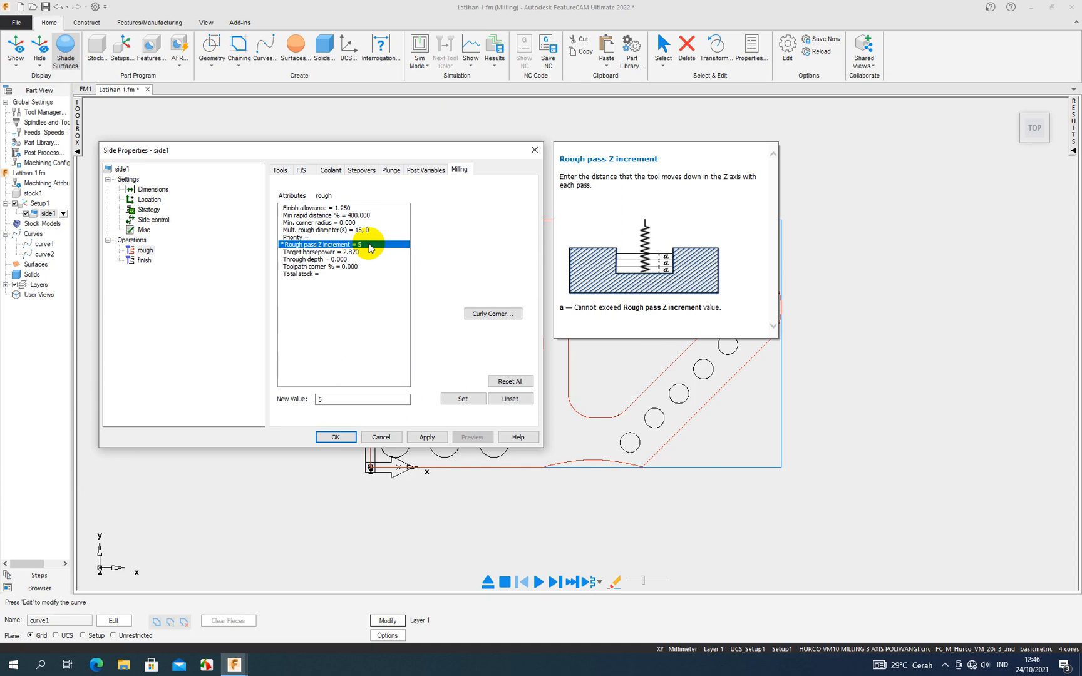
{"action": "left_click", "coordinate": [429, 438]}
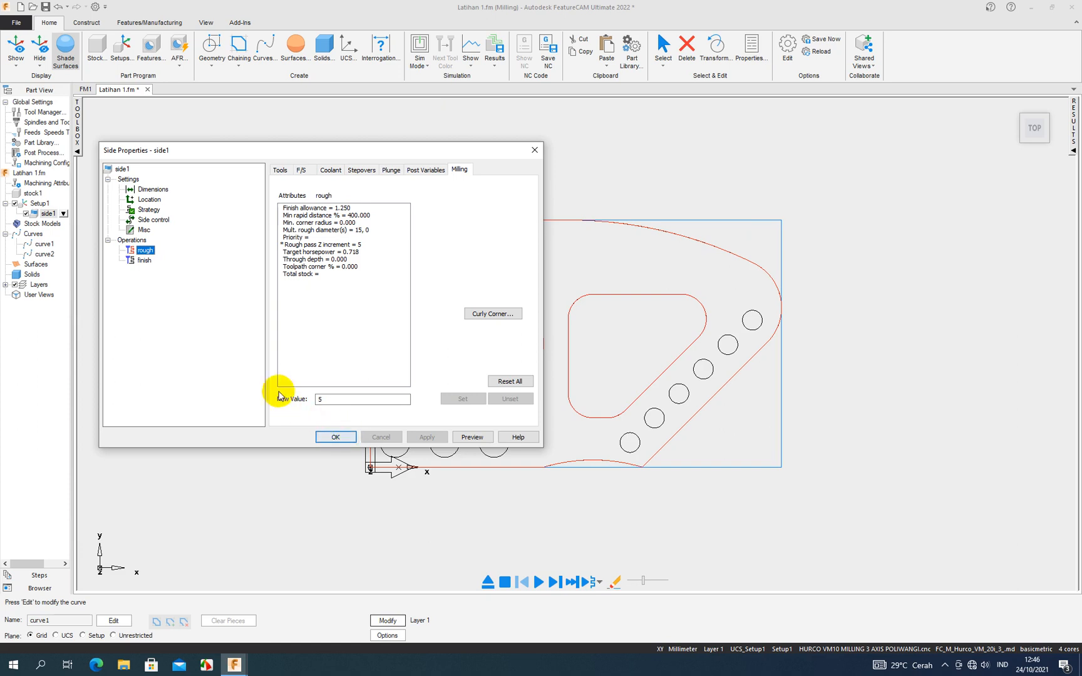
- Compare the milling attributes of side1's rough and finish operations, and accept the feature's properties
{"action": "left_click", "coordinate": [153, 261]}
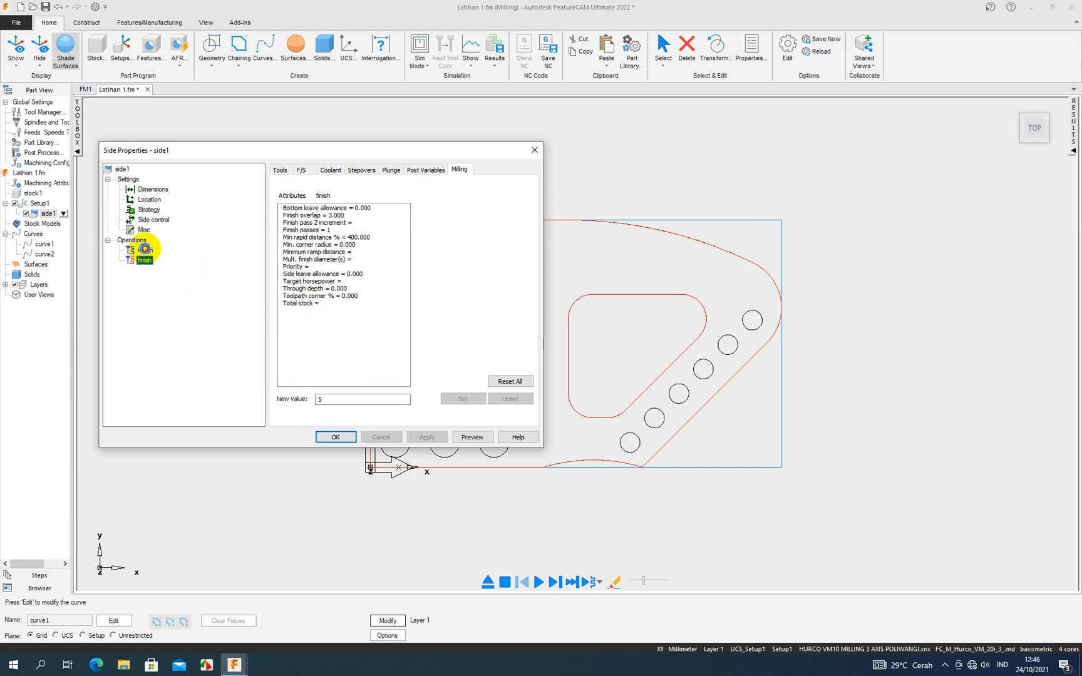
{"action": "left_click", "coordinate": [144, 250]}
{"action": "mouse_move", "coordinate": [342, 274]}
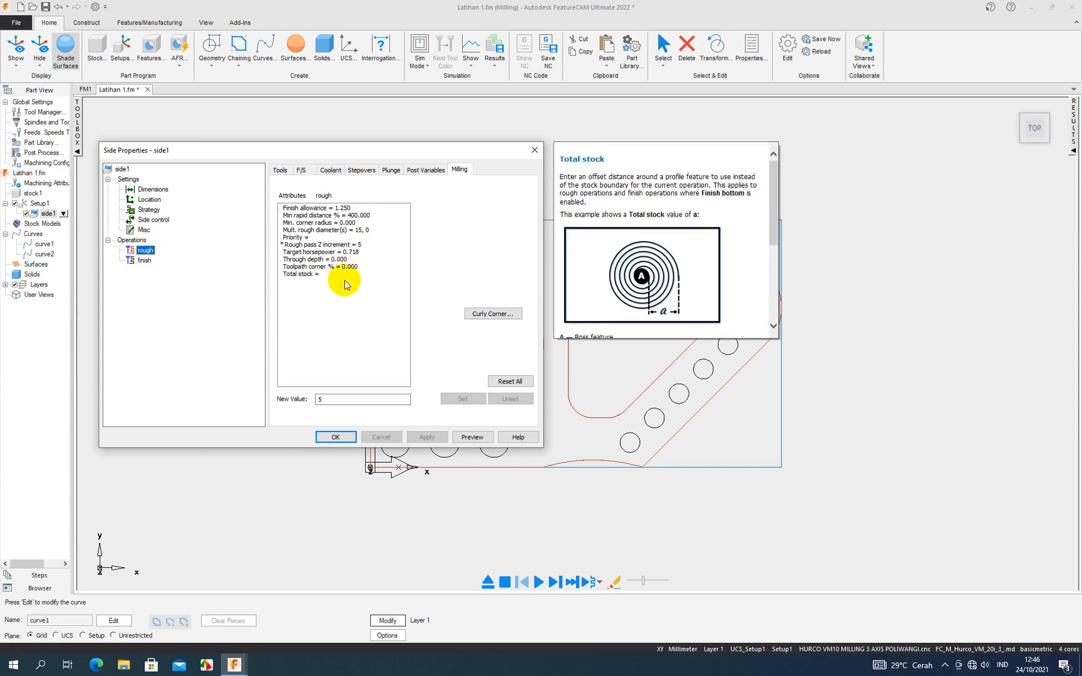
{"action": "mouse_move", "coordinate": [340, 213]}
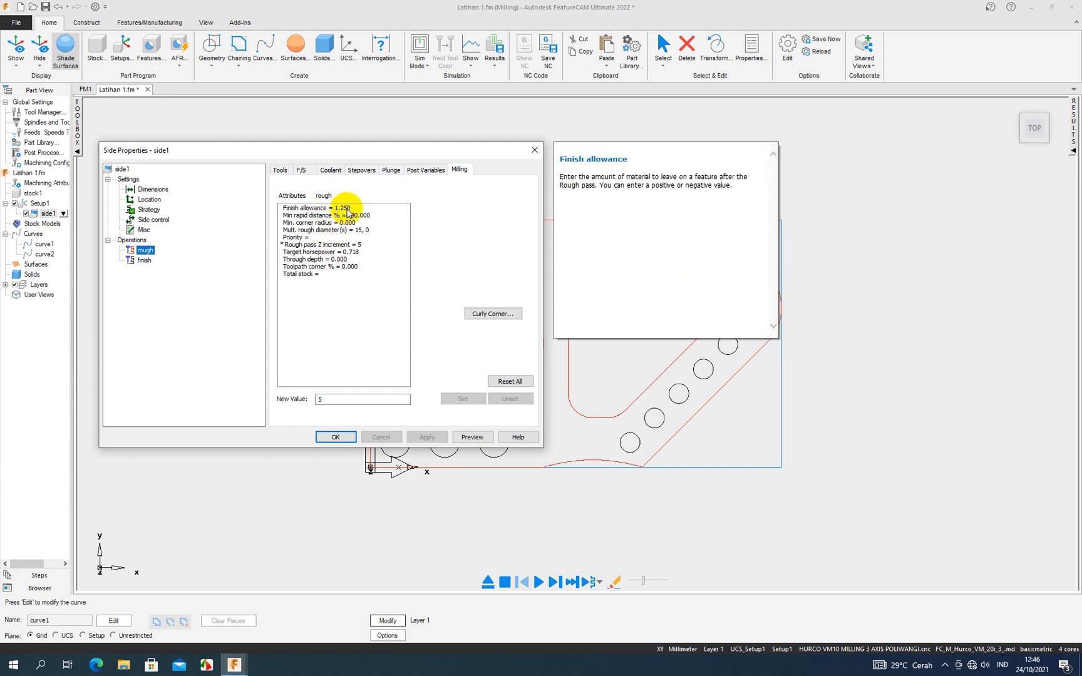
{"action": "left_click", "coordinate": [147, 260]}
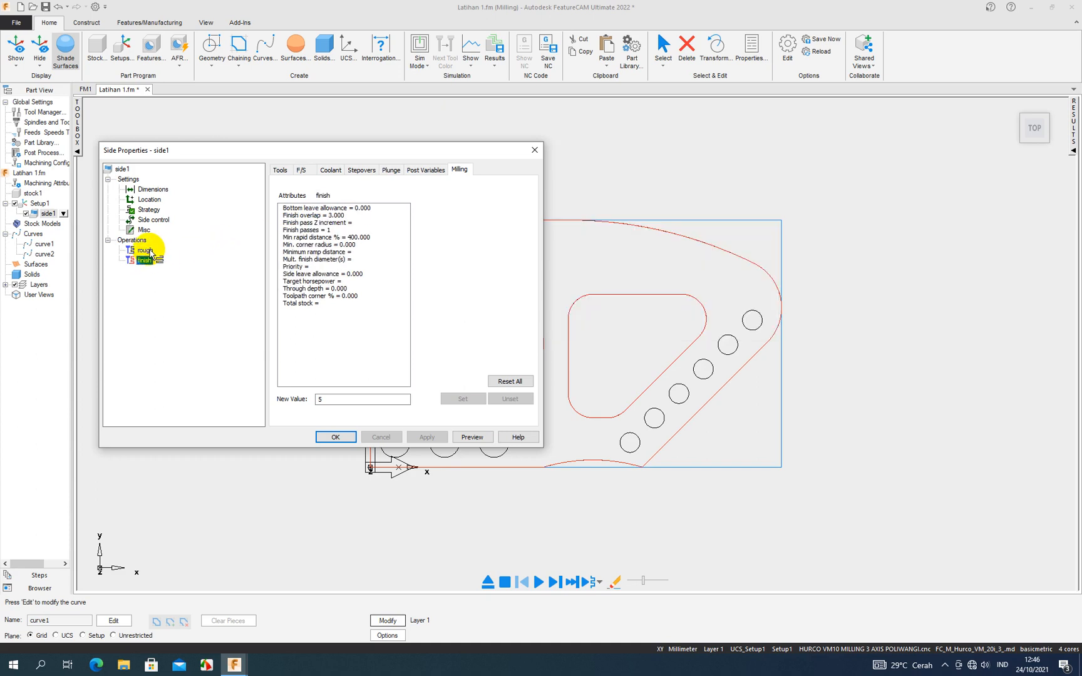
{"action": "left_click", "coordinate": [145, 250]}
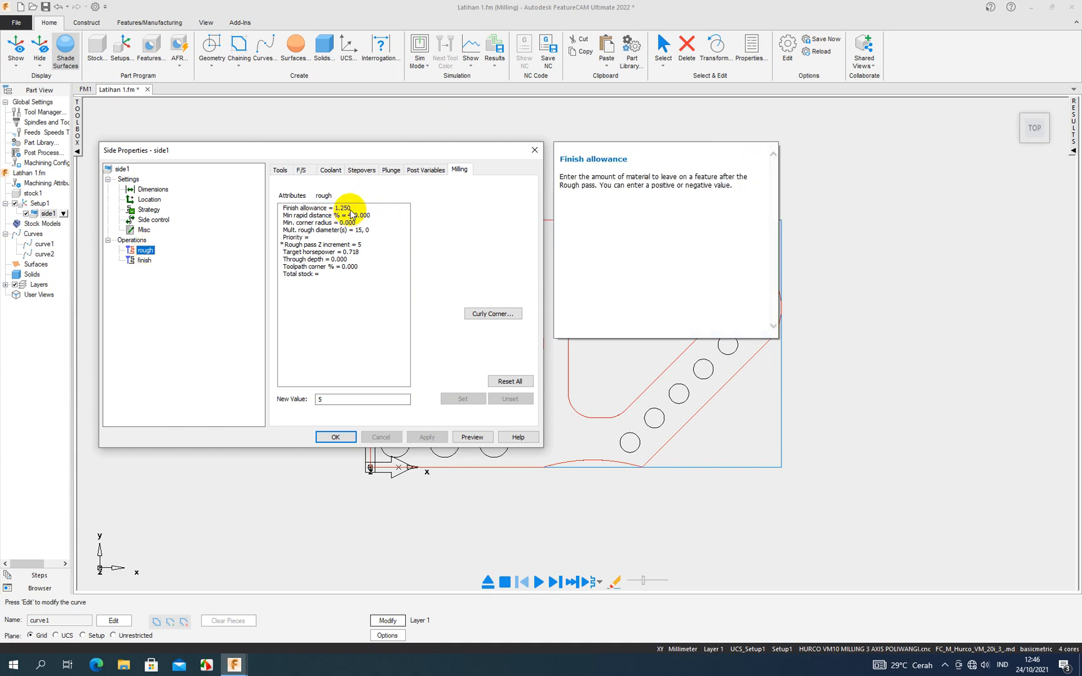
{"action": "left_click", "coordinate": [144, 259]}
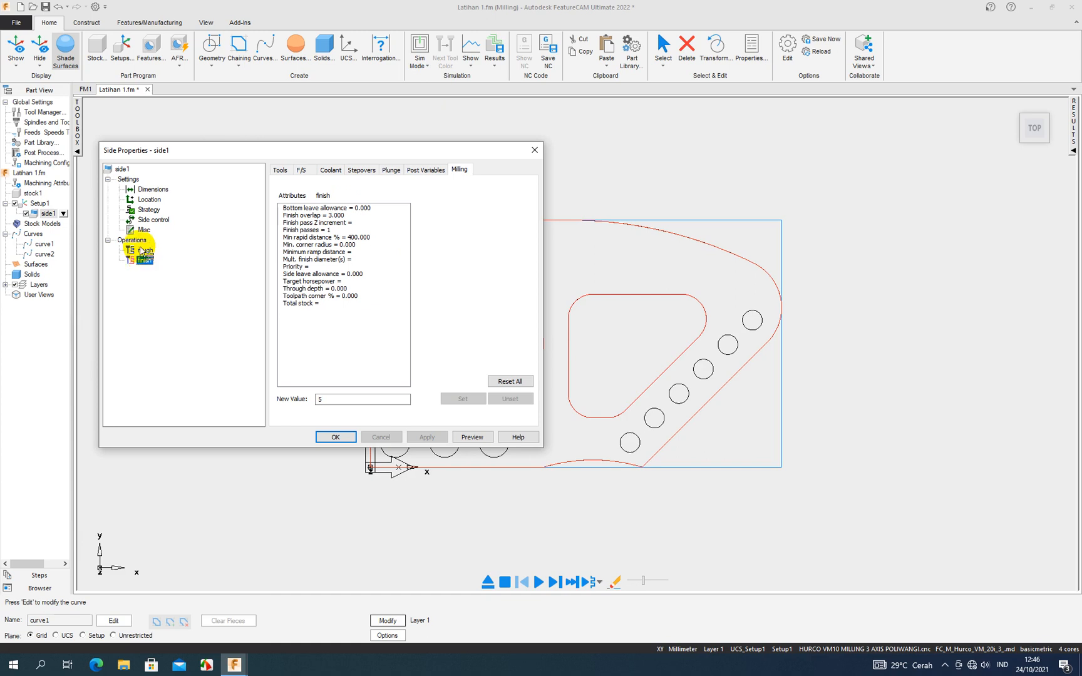
{"action": "left_click", "coordinate": [336, 437]}
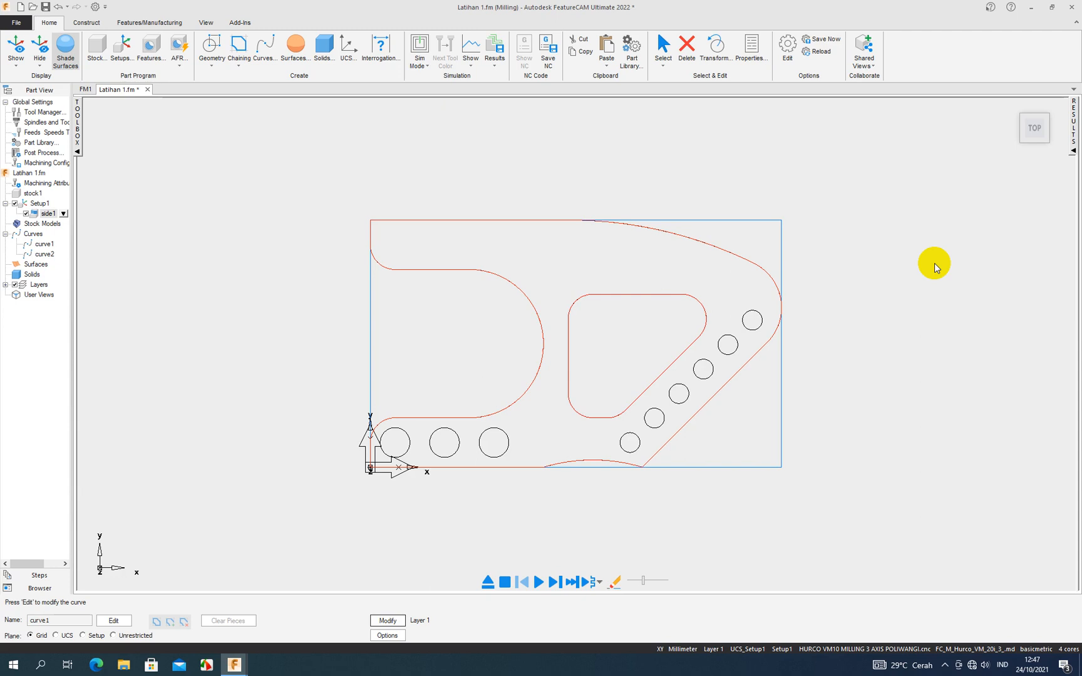
- Start a 3D toolpath simulation of side1 in isometric view, and stop it by aborting the computation
{"action": "key", "text": "ctrl+1"}
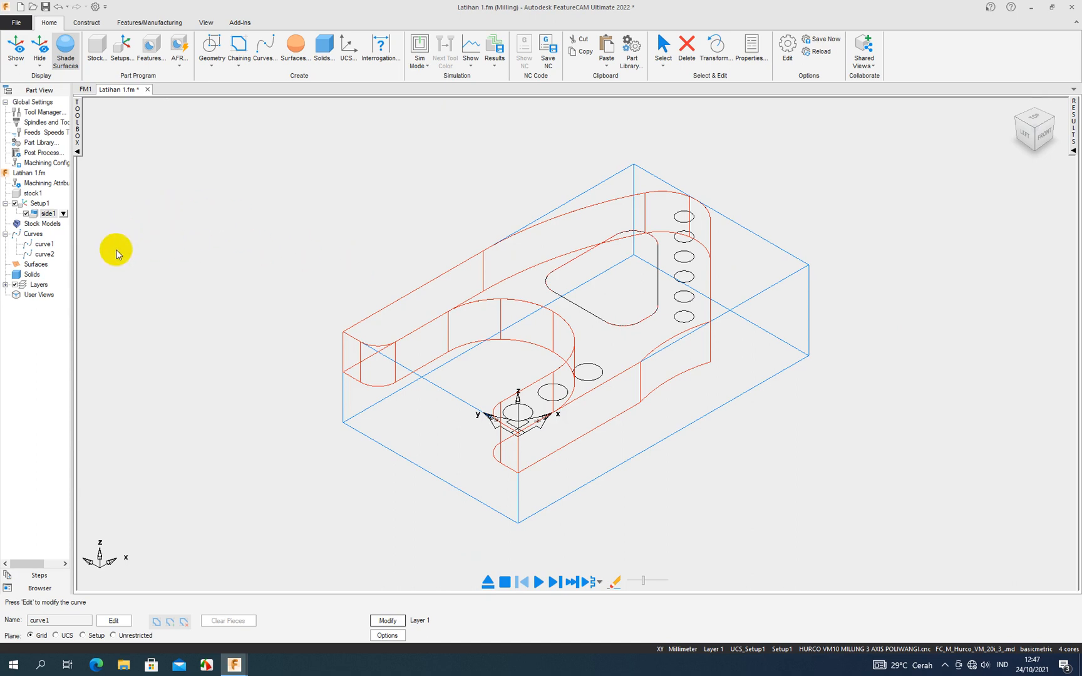
{"action": "left_click", "coordinate": [43, 25]}
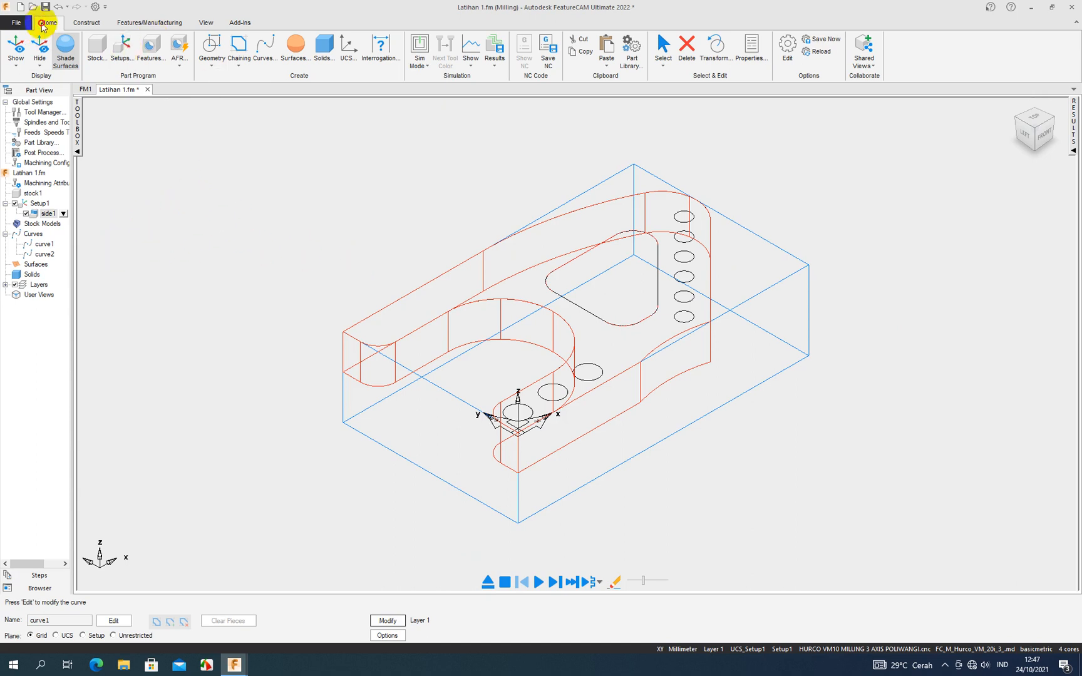
{"action": "left_click", "coordinate": [427, 68]}
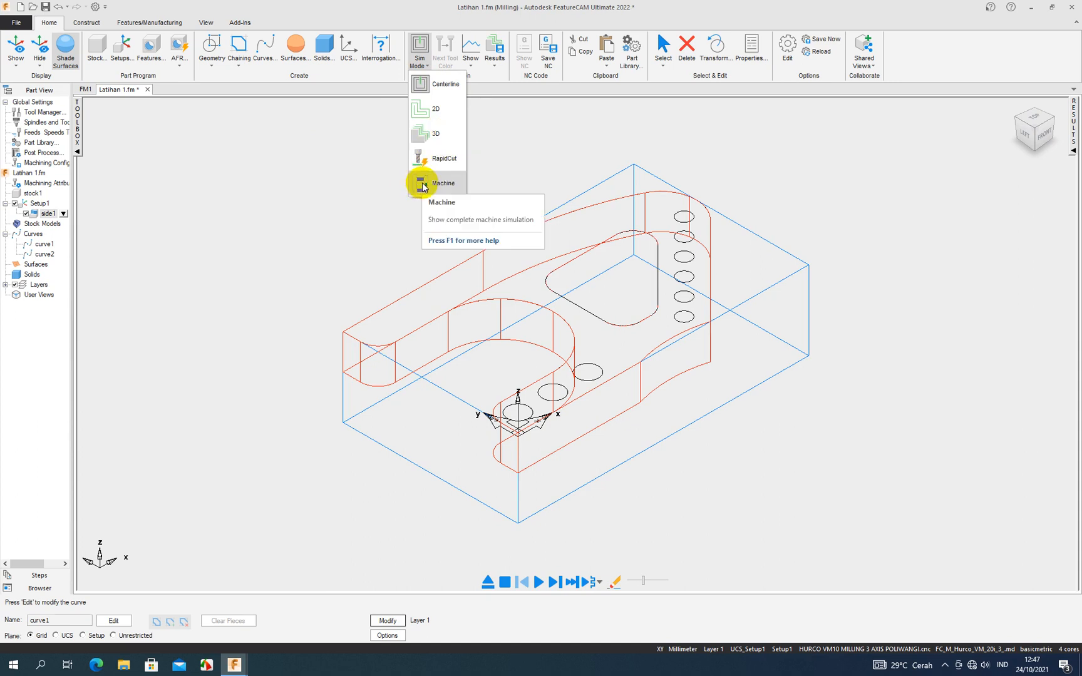
{"action": "left_click", "coordinate": [444, 133]}
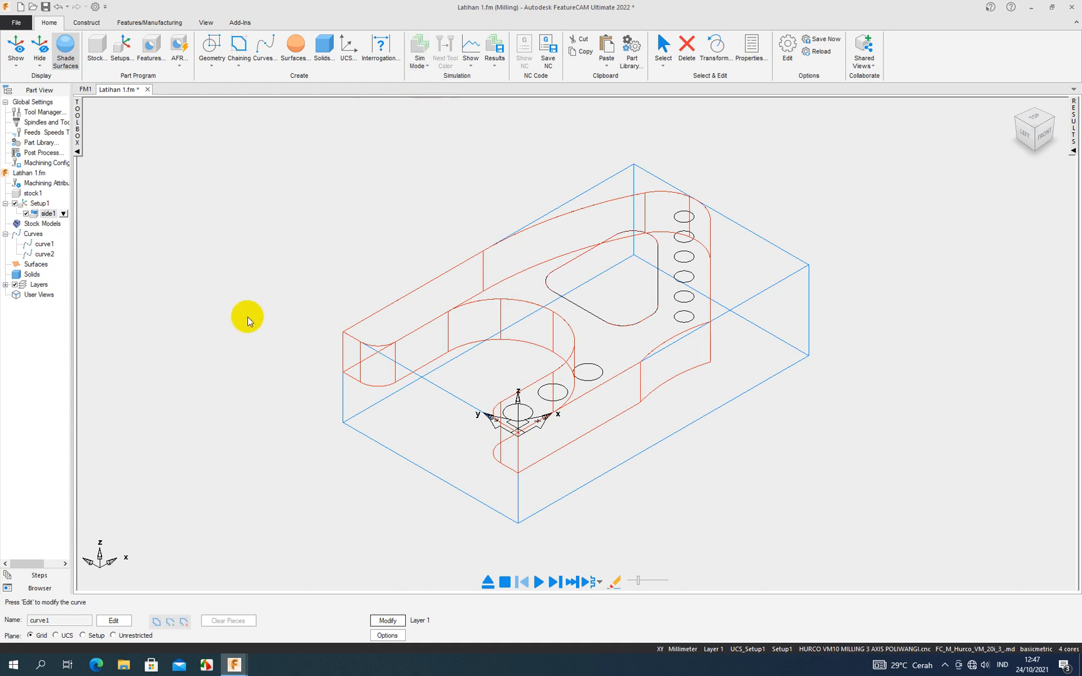
{"action": "left_click", "coordinate": [538, 582]}
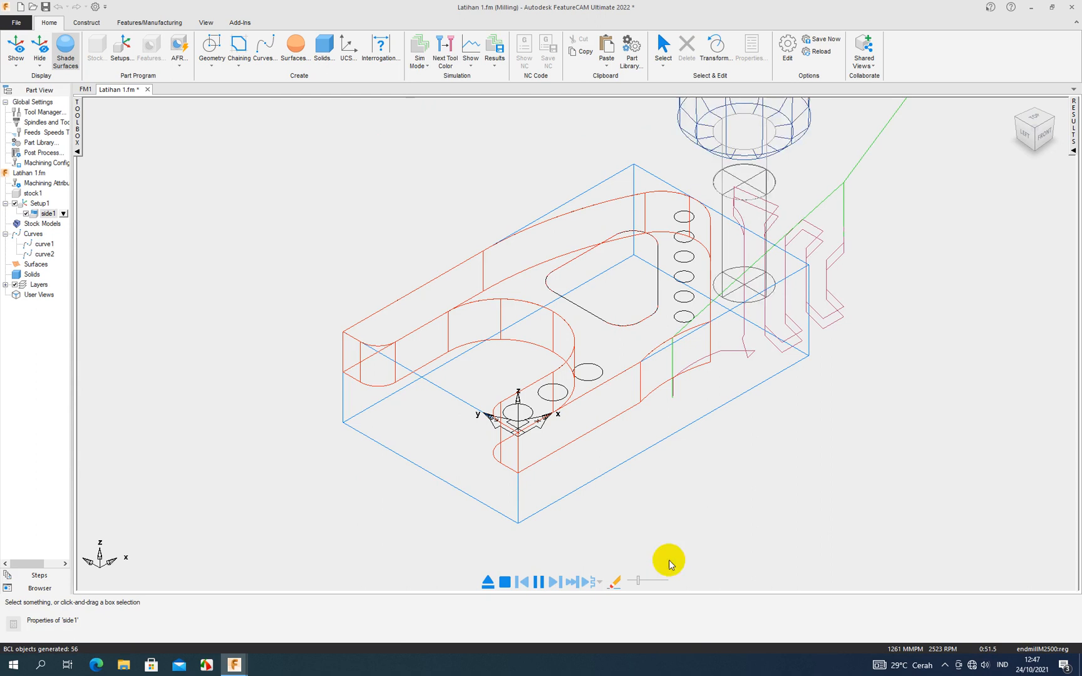
{"action": "left_click", "coordinate": [504, 582]}
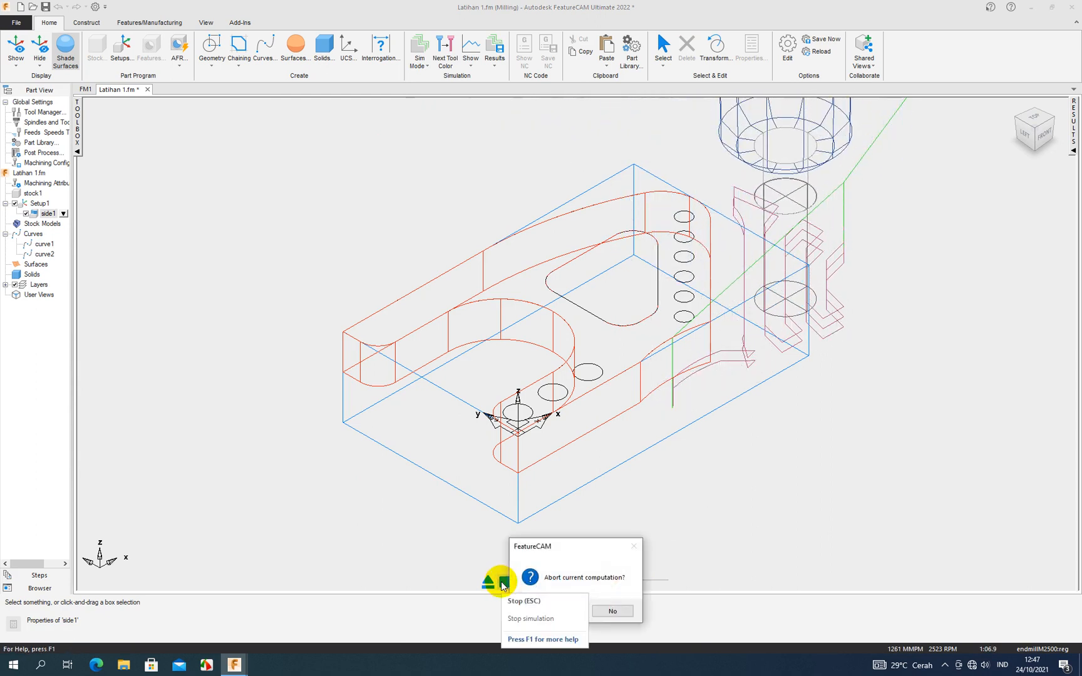
{"action": "left_click", "coordinate": [564, 609]}
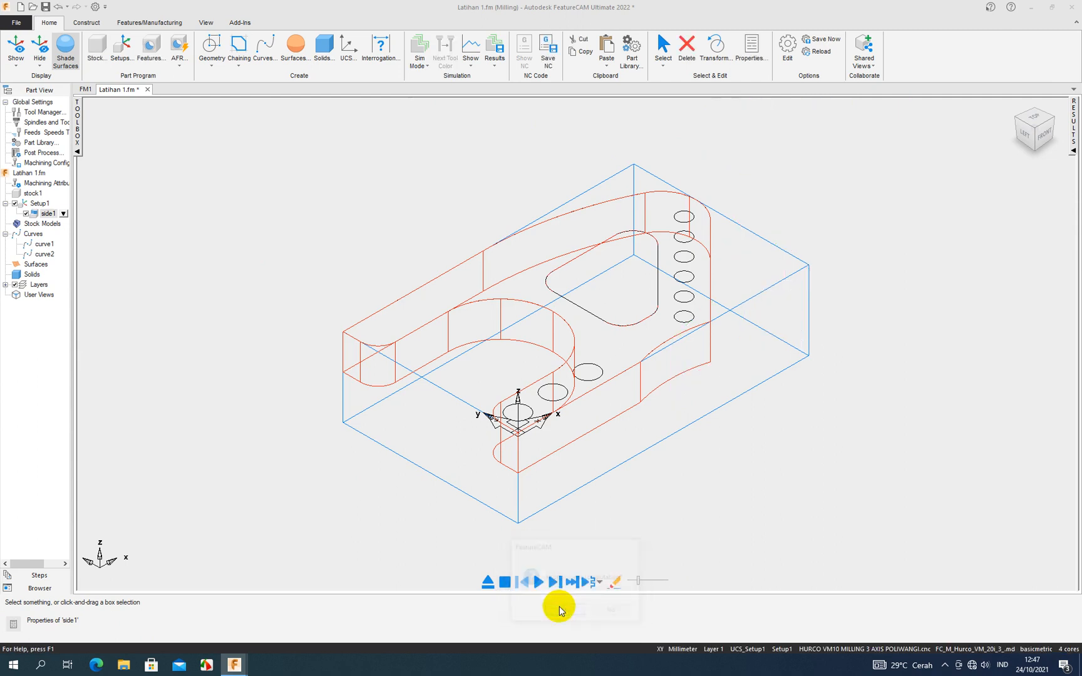
- Reselect 3D as the simulation mode and switch the part to the top view
{"action": "left_click", "coordinate": [428, 66]}
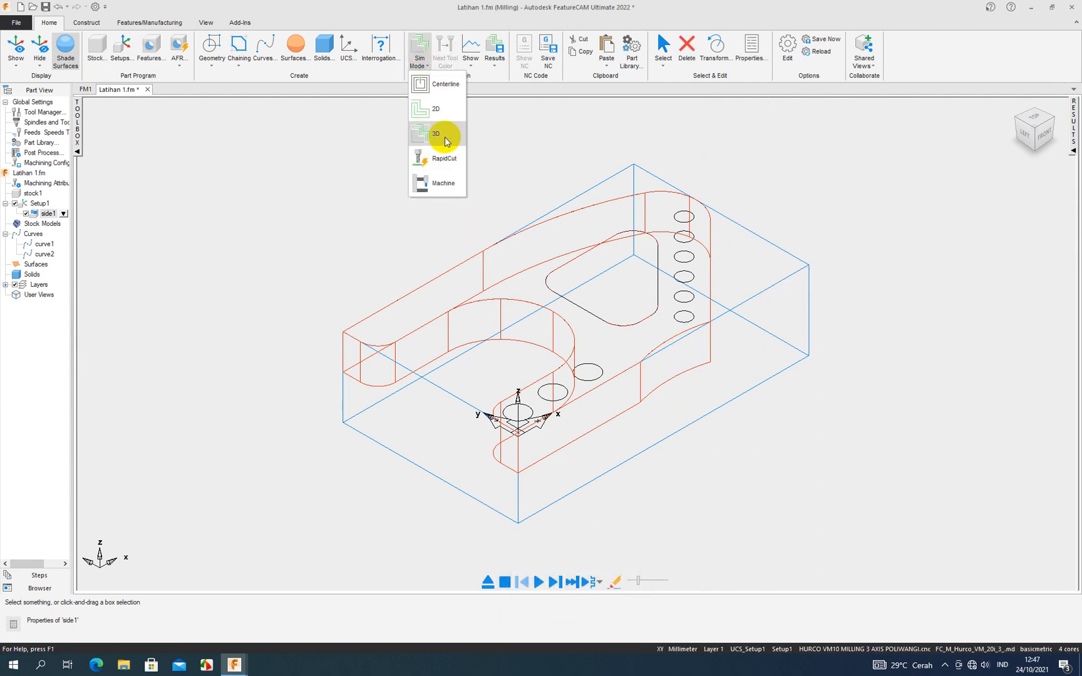
{"action": "left_click", "coordinate": [438, 132]}
{"action": "left_click", "coordinate": [421, 66]}
{"action": "left_click", "coordinate": [418, 134]}
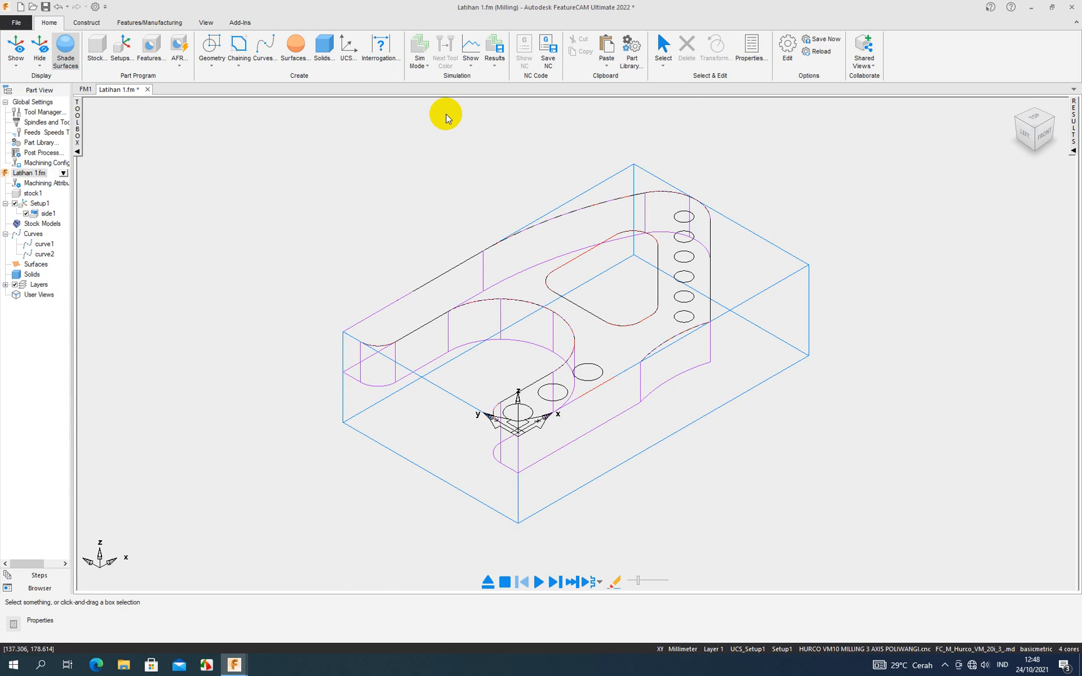
{"action": "key", "text": "ctrl+2"}
{"action": "key", "text": "ctrl+5"}
{"action": "left_click", "coordinate": [428, 57]}
{"action": "left_click", "coordinate": [431, 134]}
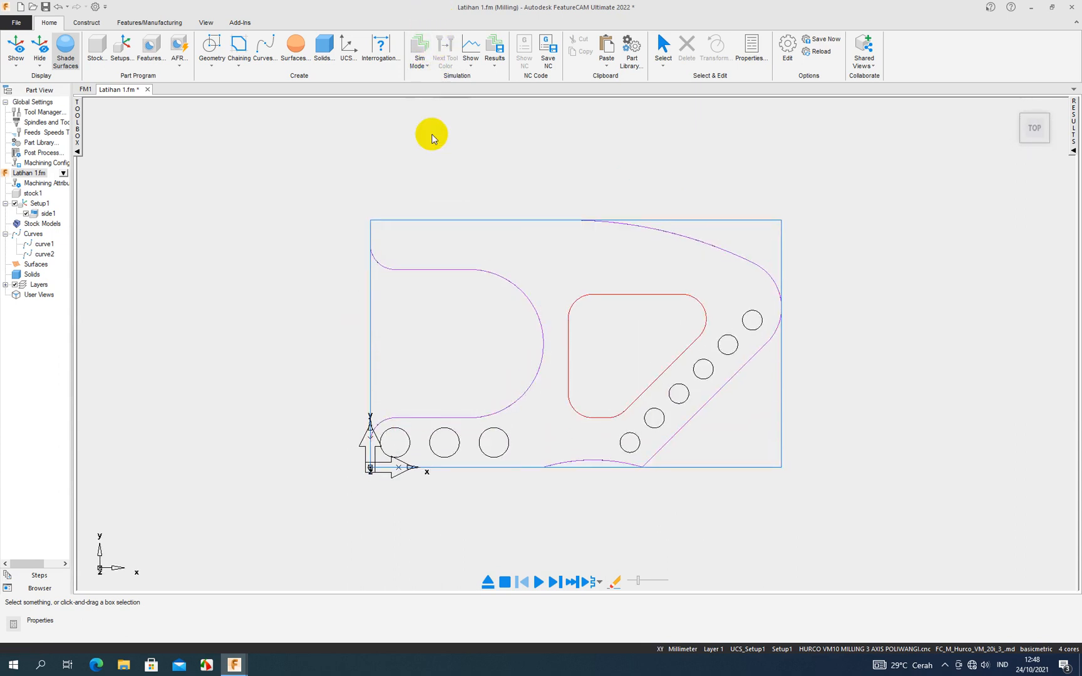
{"action": "left_click", "coordinate": [427, 58]}
{"action": "left_click", "coordinate": [432, 126]}
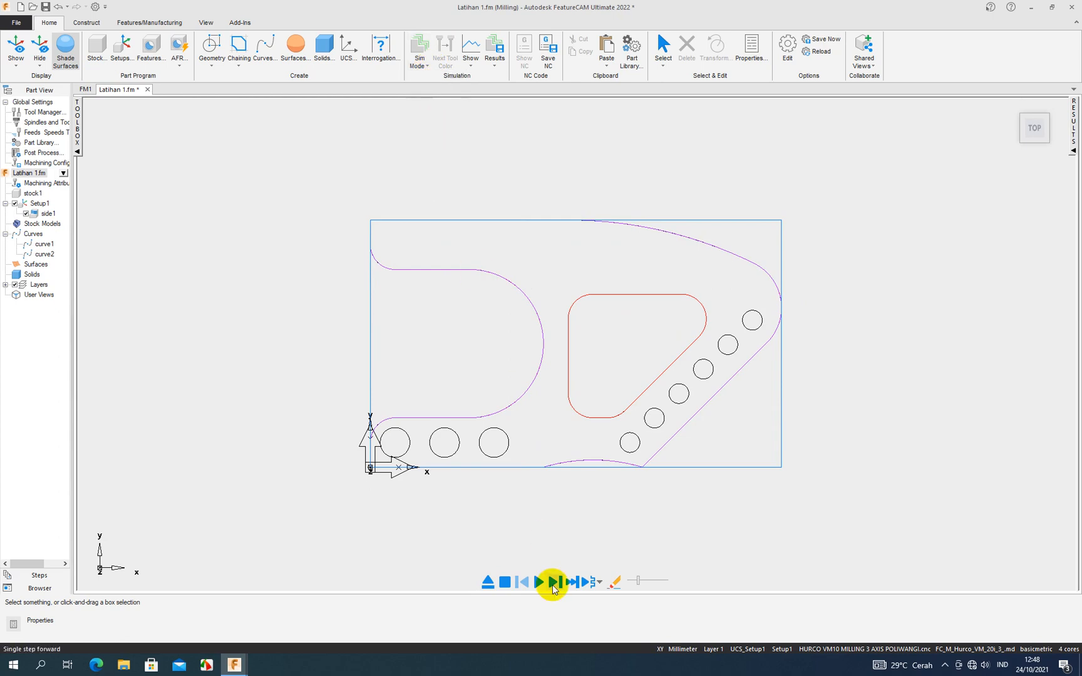
- Simulate side1's machining at increased speed with the operation list shown, and dismiss the tool load window
{"action": "left_click", "coordinate": [537, 581]}
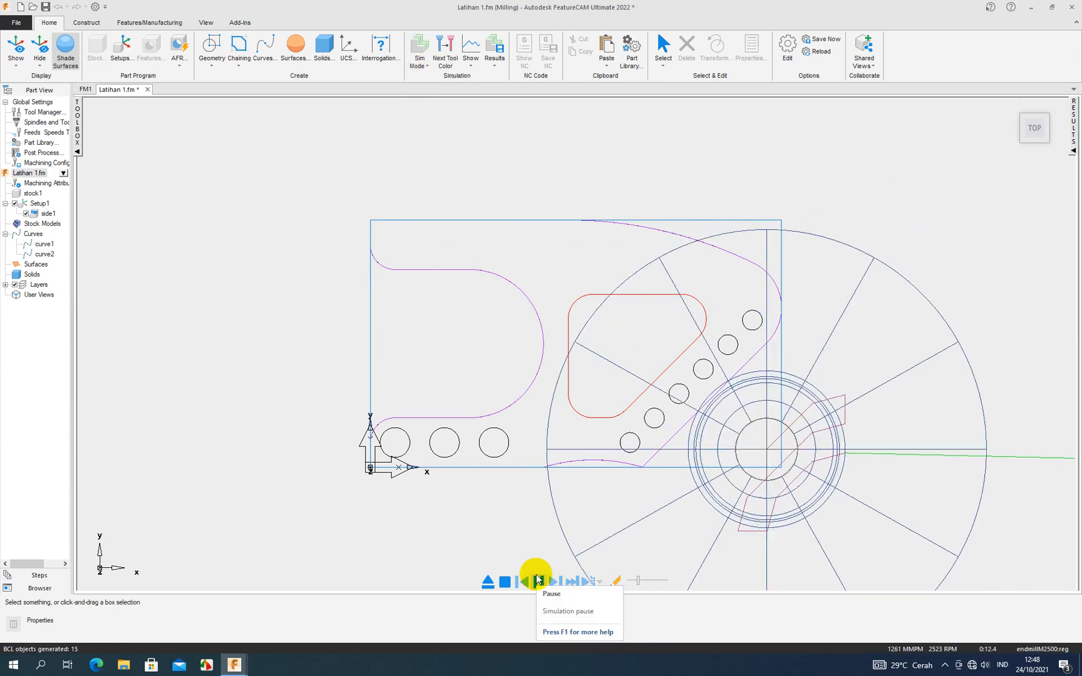
{"action": "middle_click_drag", "start_coordinate": [540, 449], "coordinate": [557, 325]}
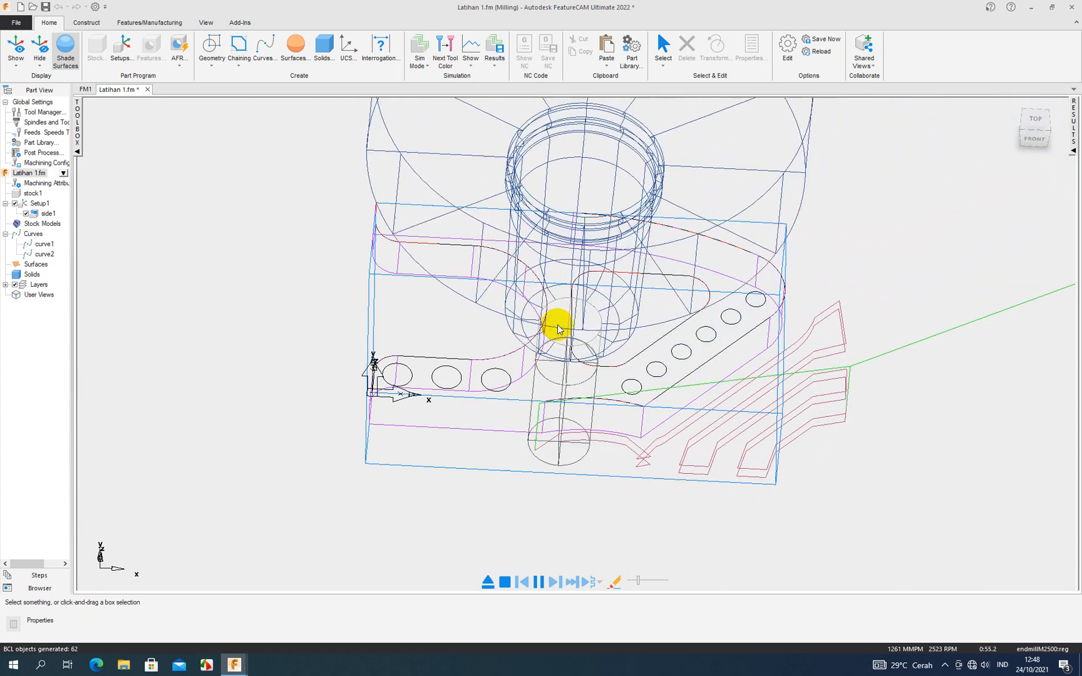
{"action": "left_click", "coordinate": [1073, 152]}
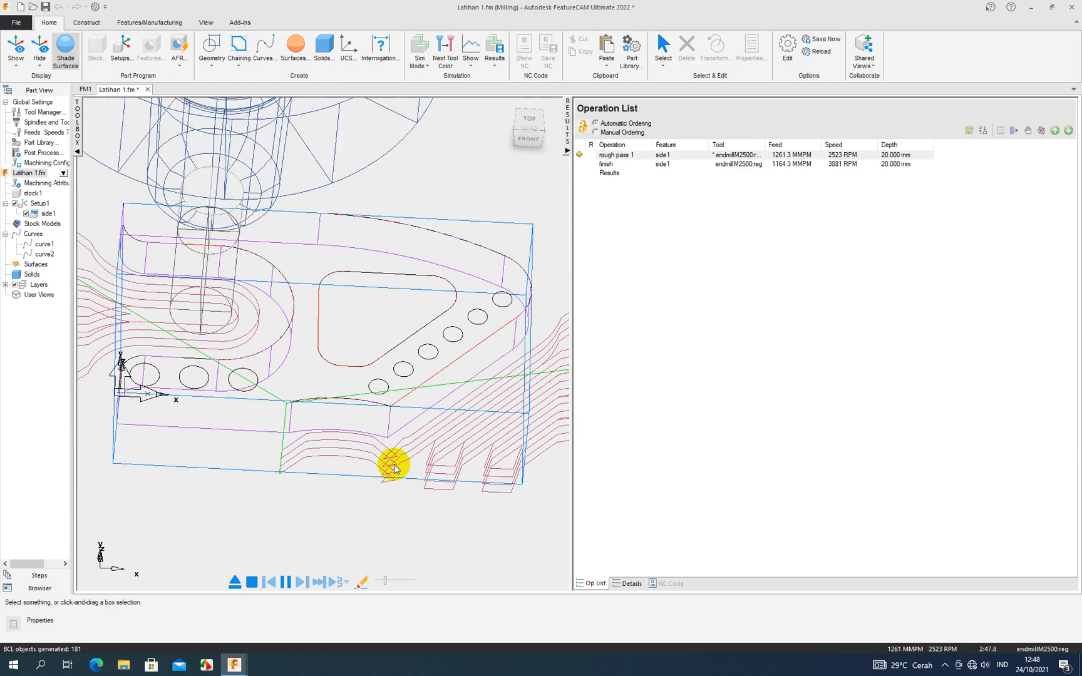
{"action": "scroll", "coordinate": [395, 468], "scroll_direction": "down", "scroll_amount": 3}
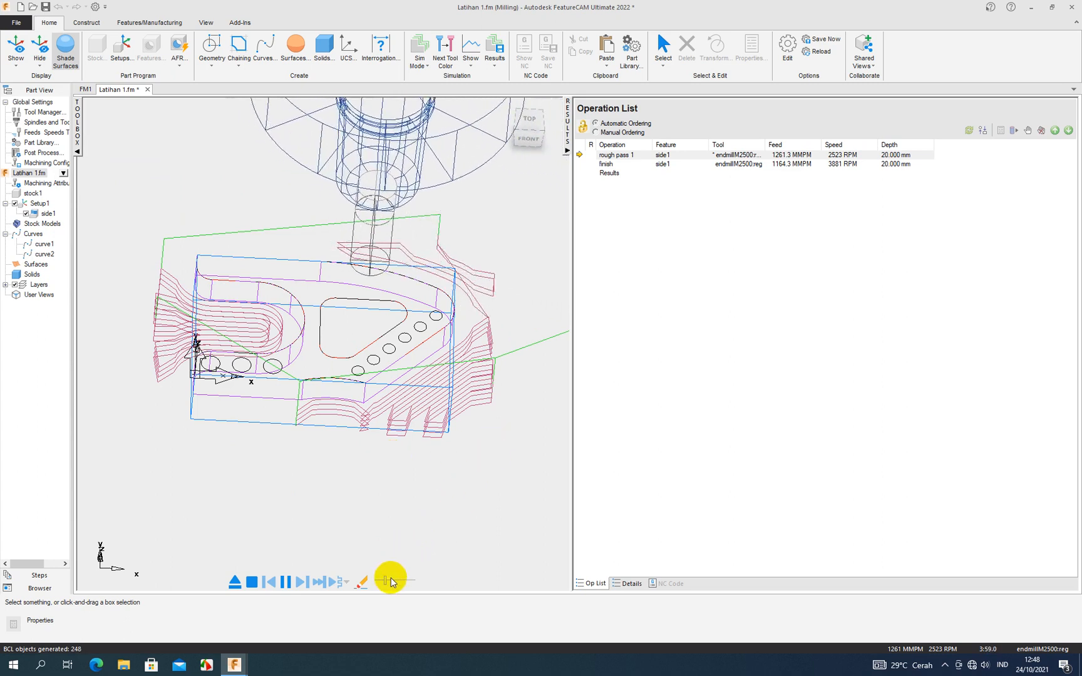
{"action": "left_click_drag", "start_coordinate": [387, 581], "coordinate": [402, 582]}
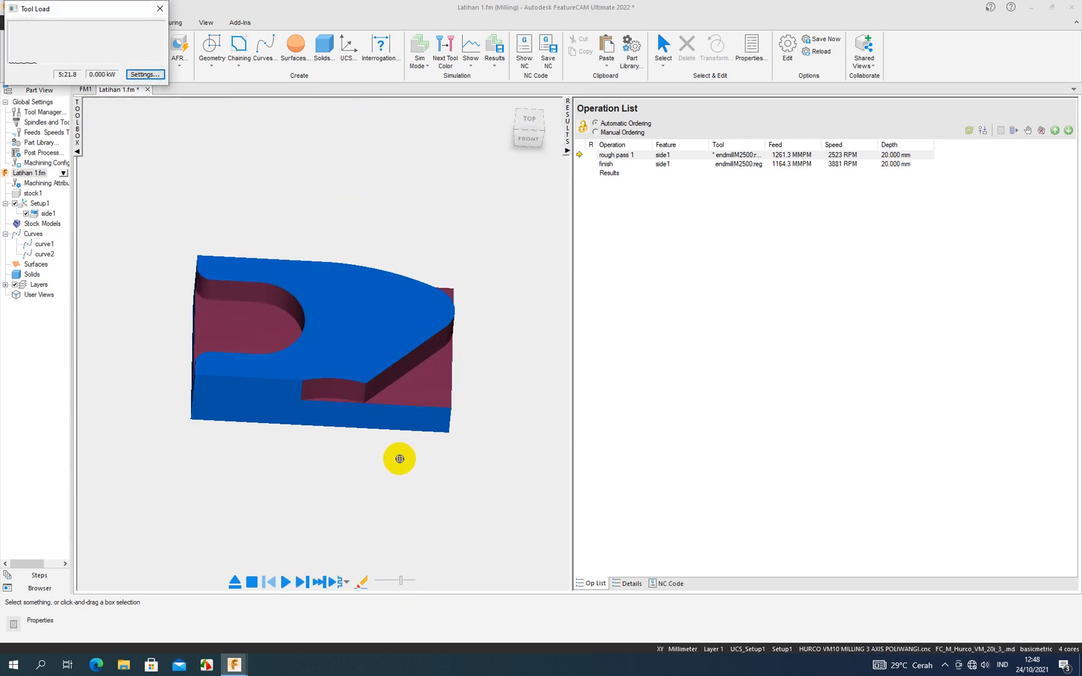
{"action": "left_click", "coordinate": [160, 10]}
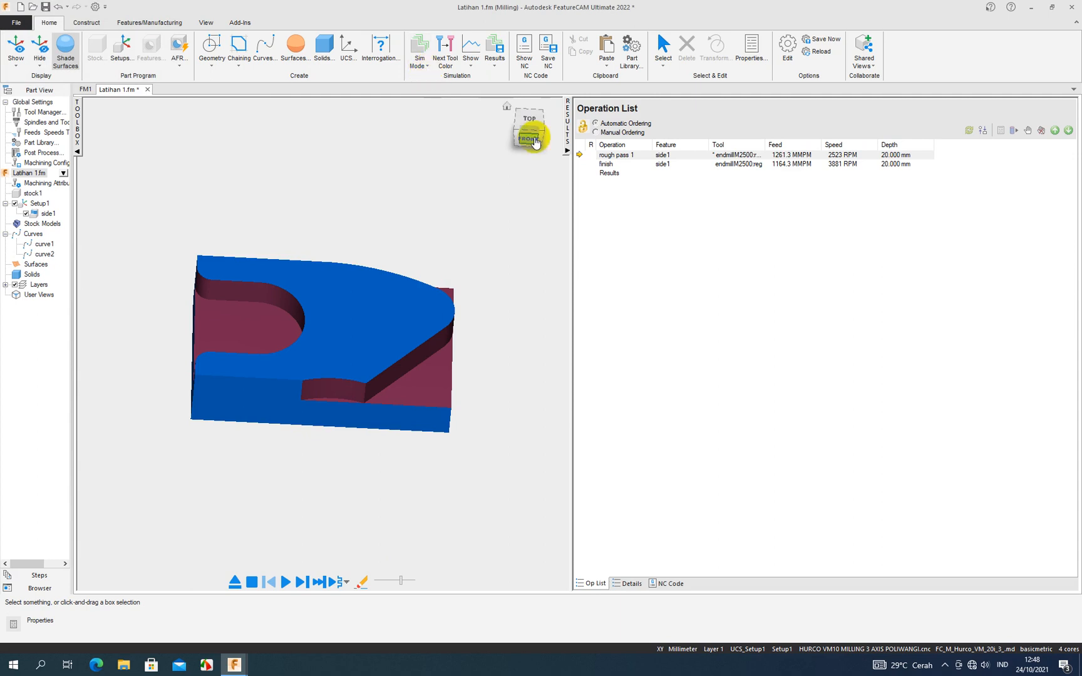
- Hide the operation list, select the 3D simulation mode, lower the simulation speed, and run the solid cutting simulation again
{"action": "left_click", "coordinate": [567, 151]}
{"action": "left_click", "coordinate": [418, 65]}
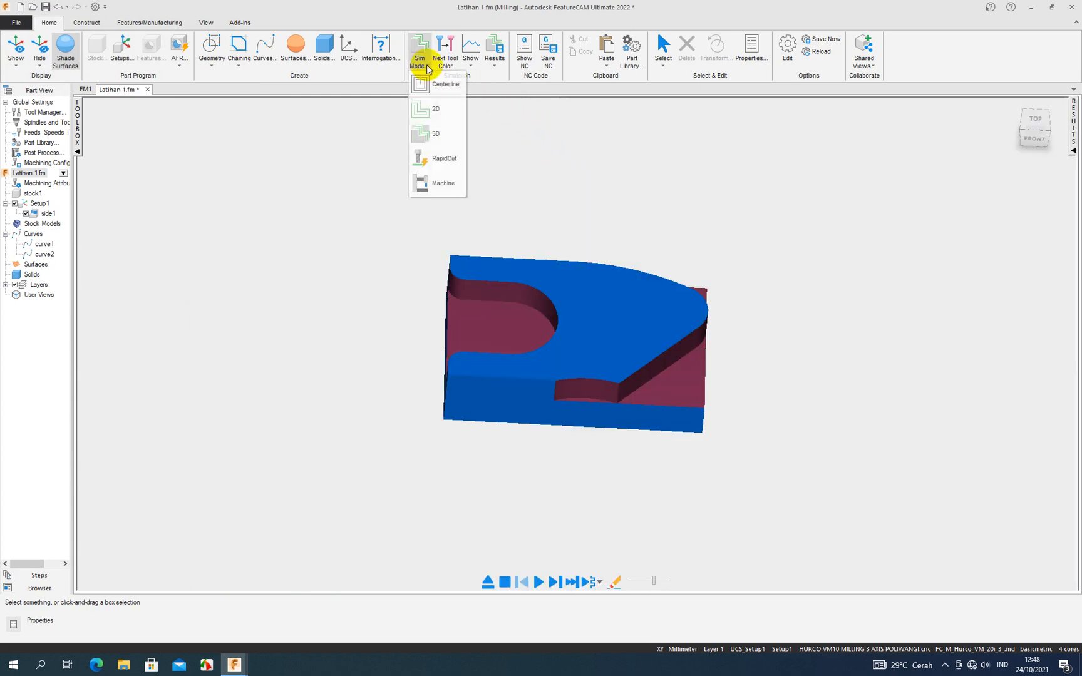
{"action": "left_click", "coordinate": [431, 129]}
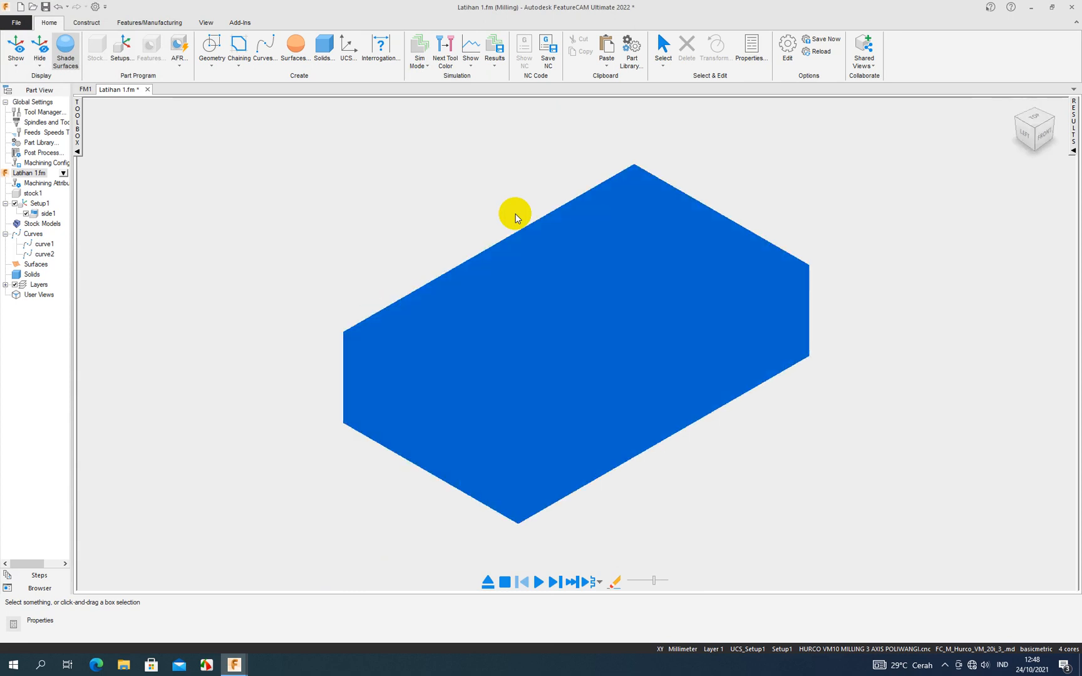
{"action": "left_click_drag", "start_coordinate": [652, 581], "coordinate": [635, 588]}
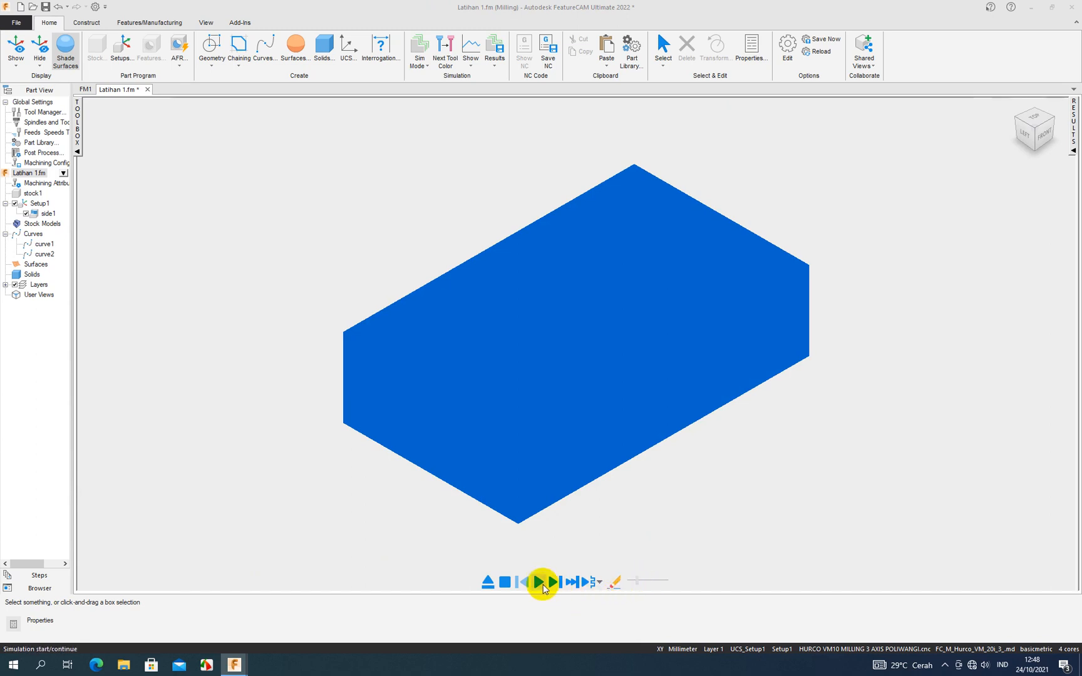
{"action": "left_click", "coordinate": [538, 582]}
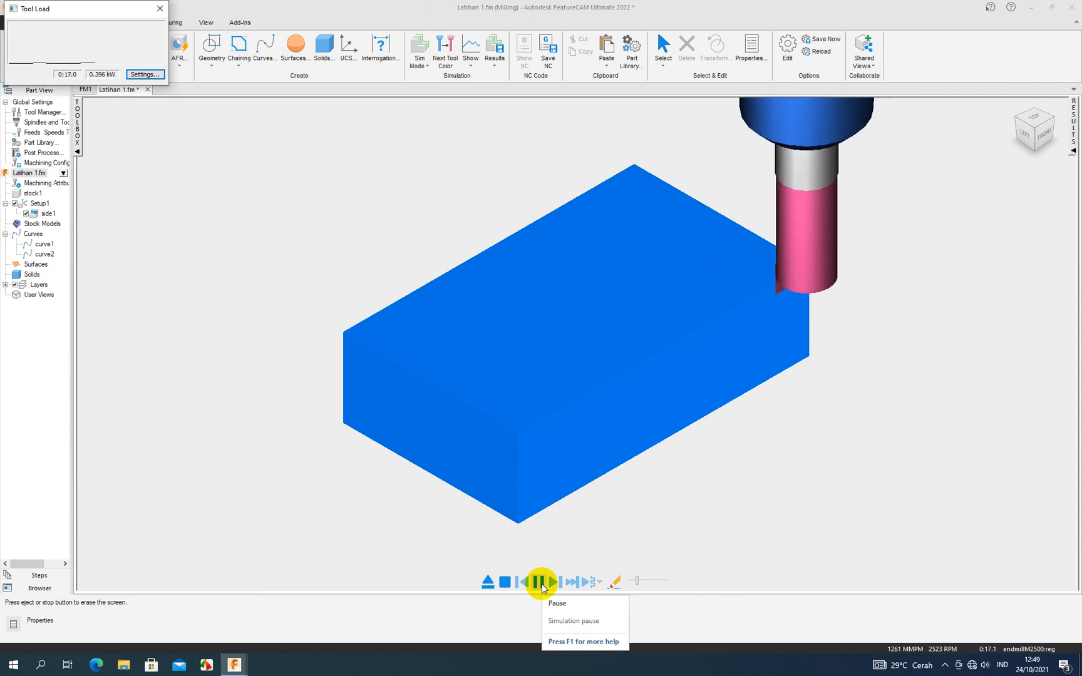
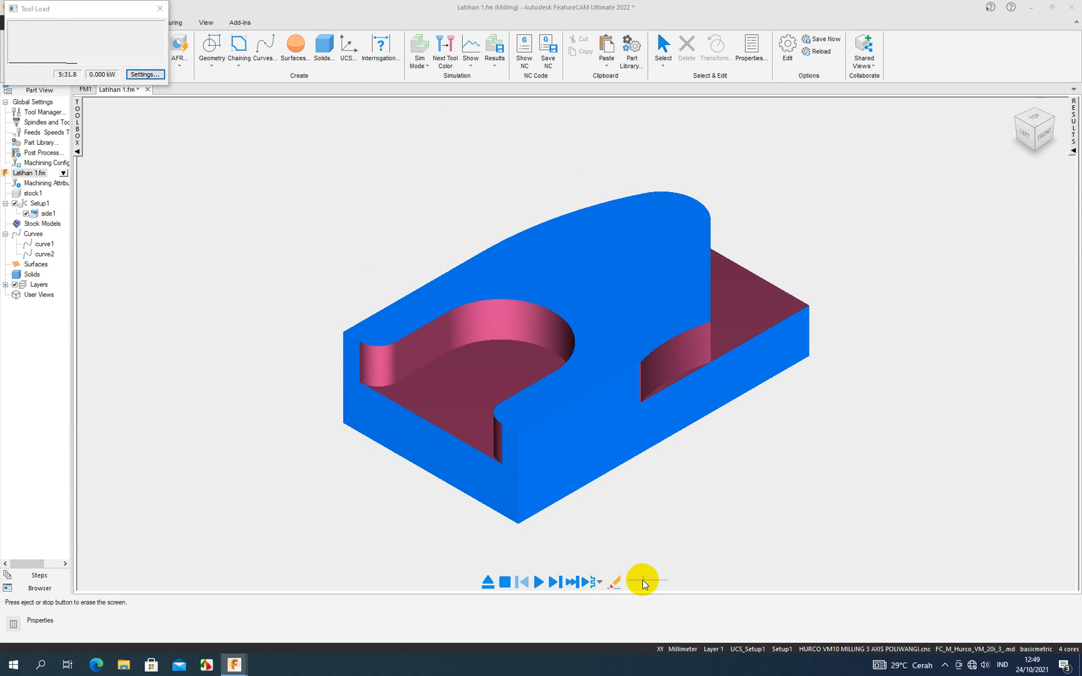
- Stop the finished side1 machining simulation and switch the part to the top view
{"action": "scroll", "coordinate": [672, 383], "scroll_direction": "down", "scroll_amount": 3}
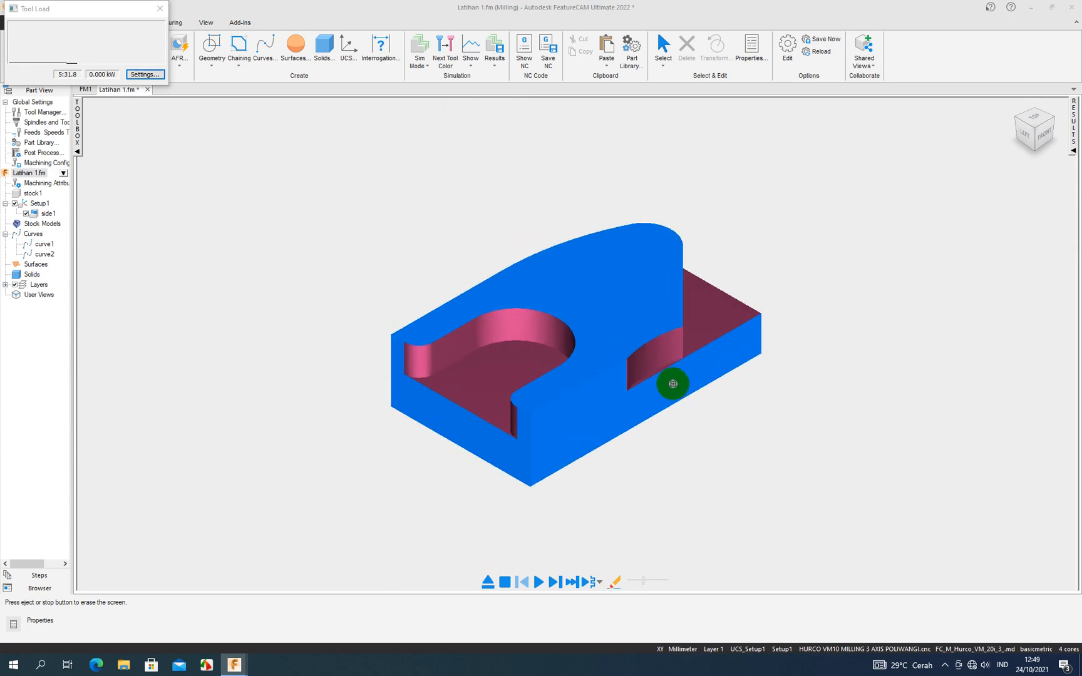
{"action": "scroll", "coordinate": [672, 383], "scroll_direction": "down", "scroll_amount": 2}
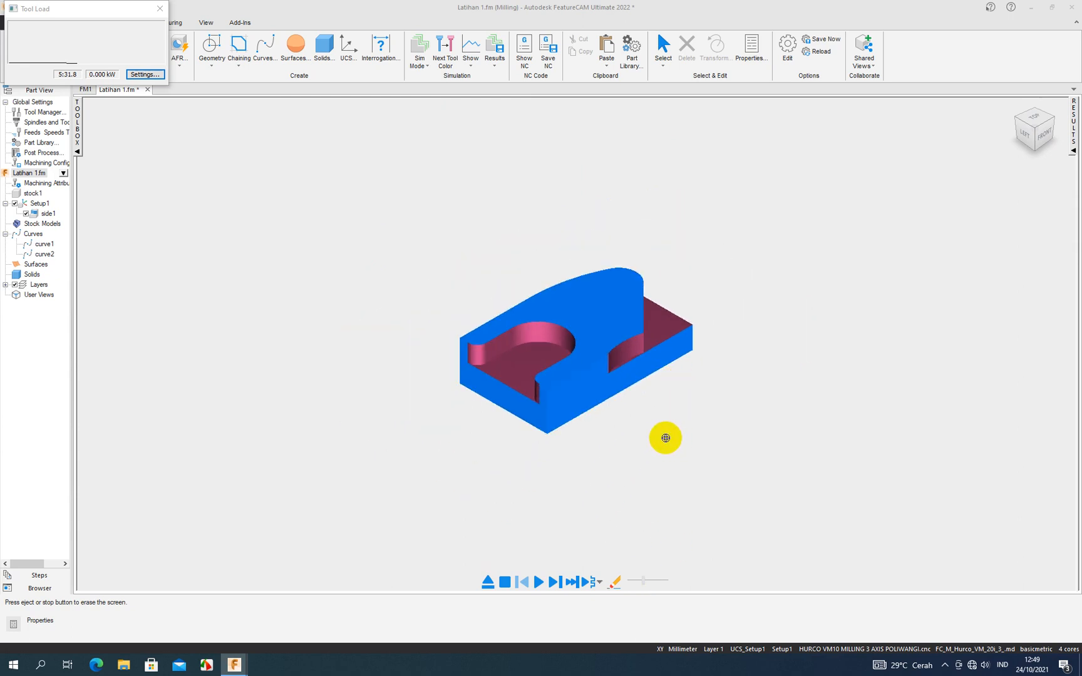
{"action": "left_click", "coordinate": [502, 581]}
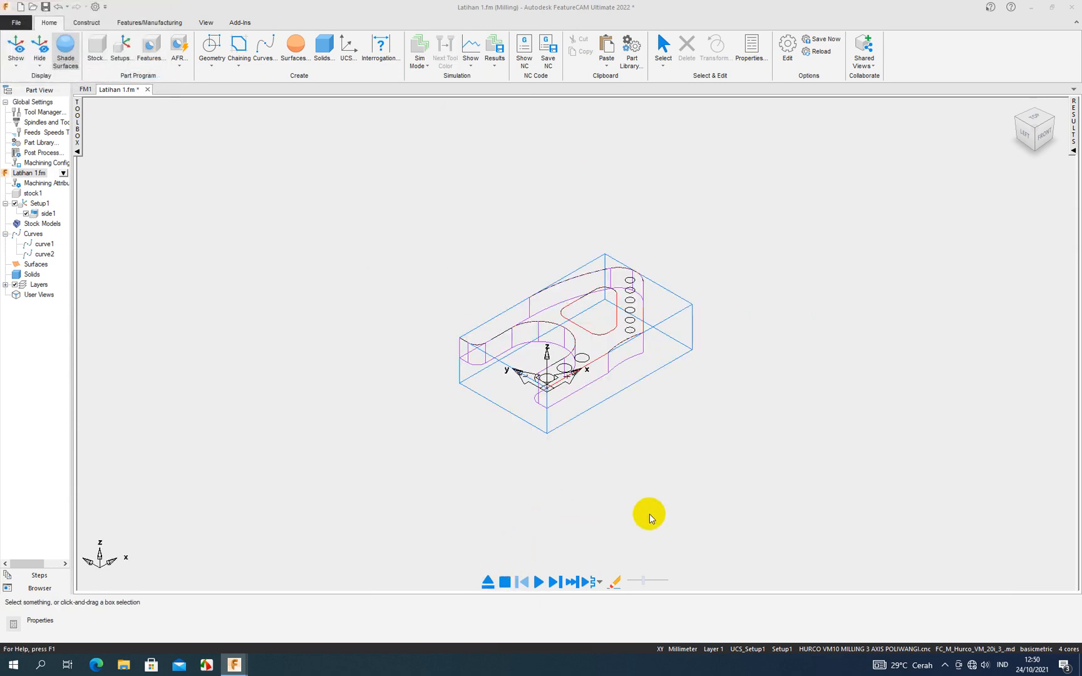
{"action": "key", "text": "ctrl+5"}
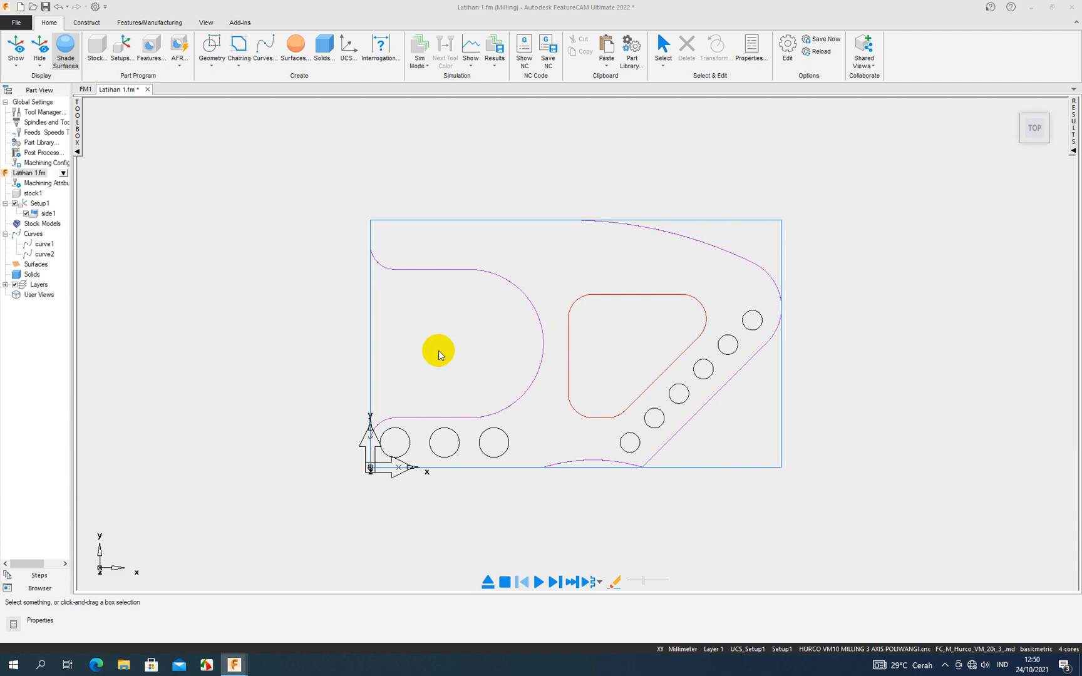
- Start a new feature from a curve, choosing Pocket as the feature type
{"action": "left_click", "coordinate": [145, 49]}
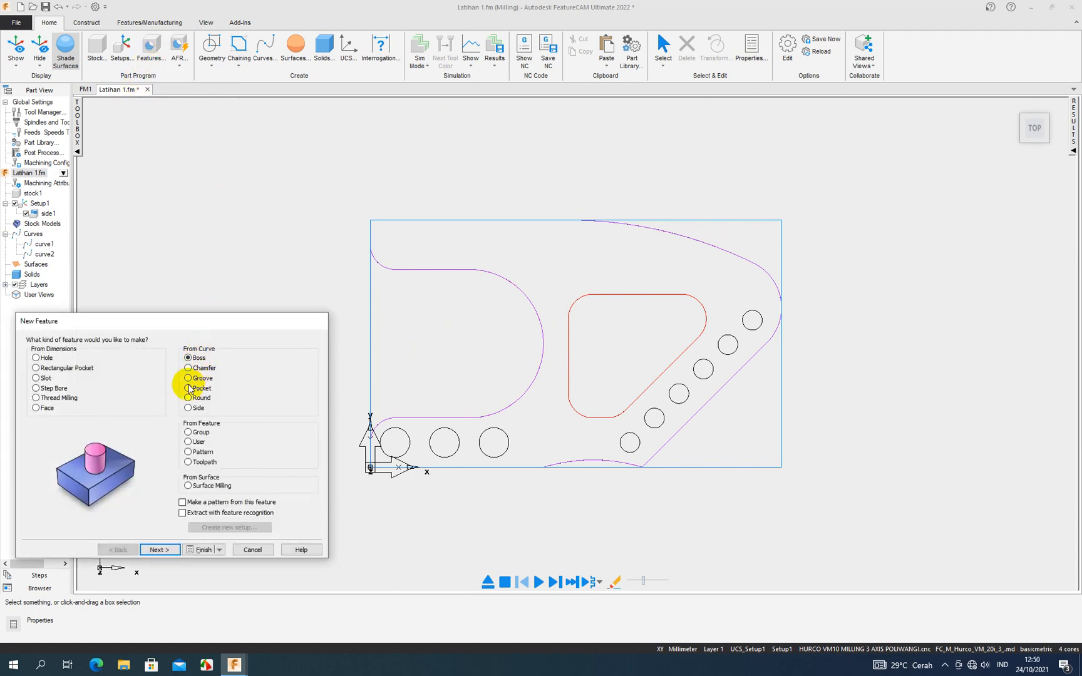
{"action": "left_click", "coordinate": [188, 409]}
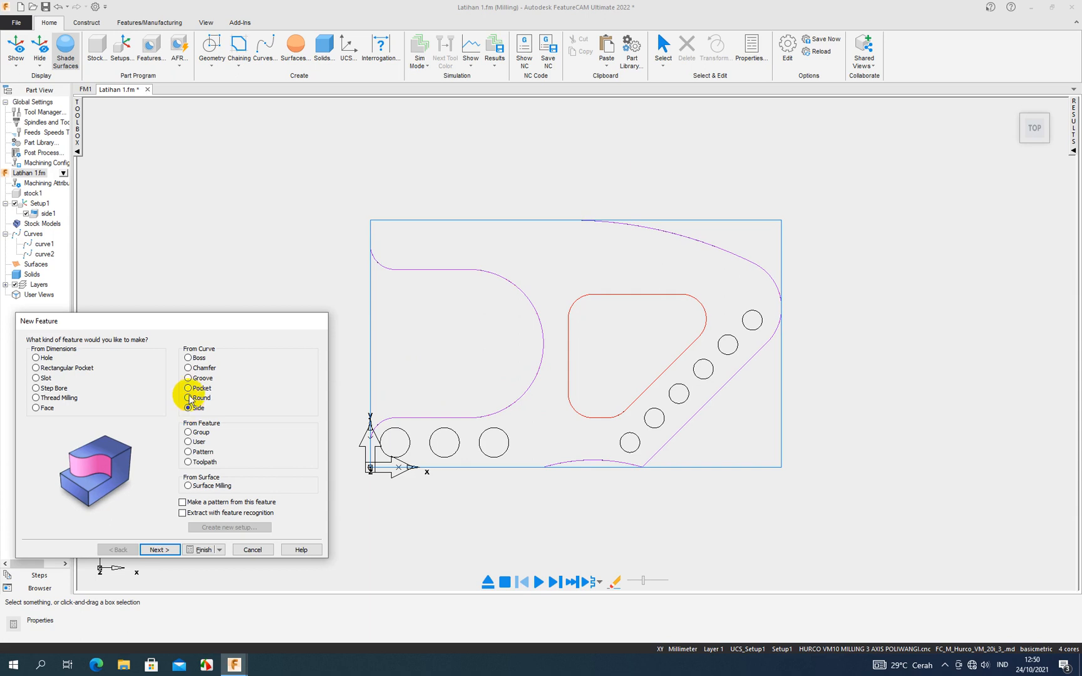
{"action": "left_click", "coordinate": [189, 389]}
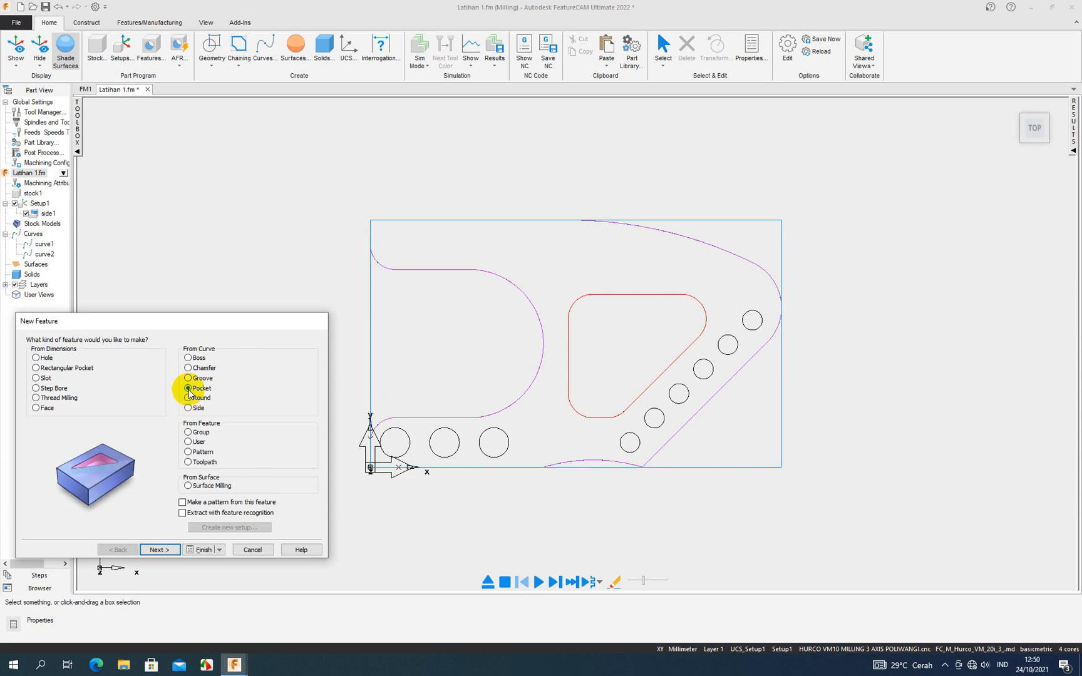
{"action": "left_click", "coordinate": [156, 549]}
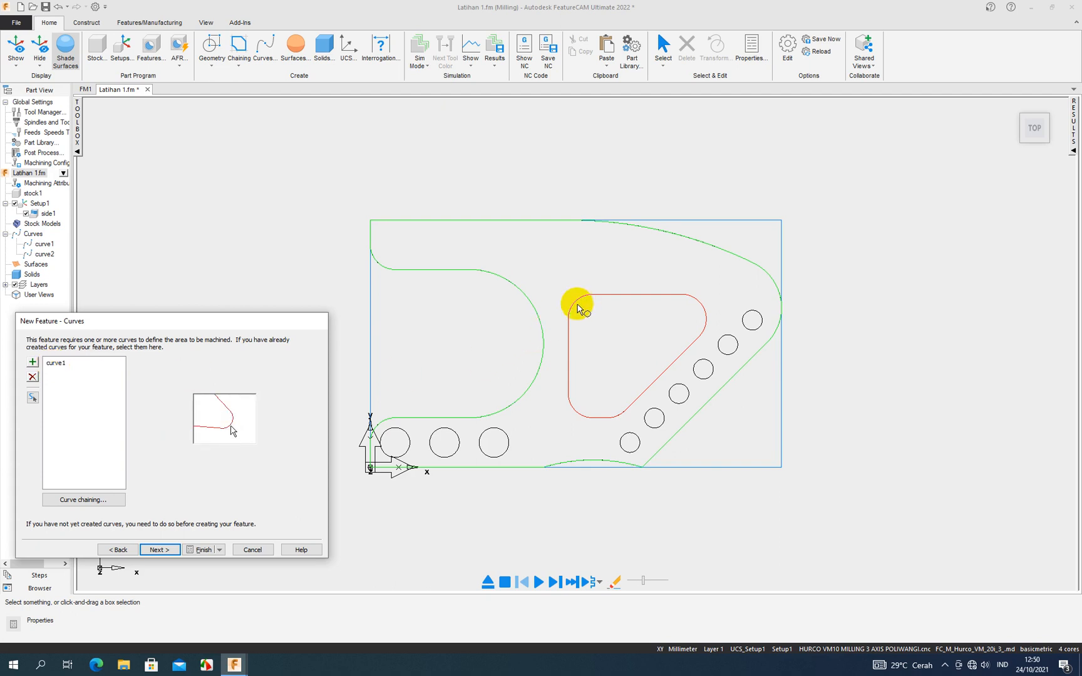
- Replace curve1 with curve2, the rounded triangular outline, as the pocket's boundary curve
{"action": "left_click", "coordinate": [77, 363]}
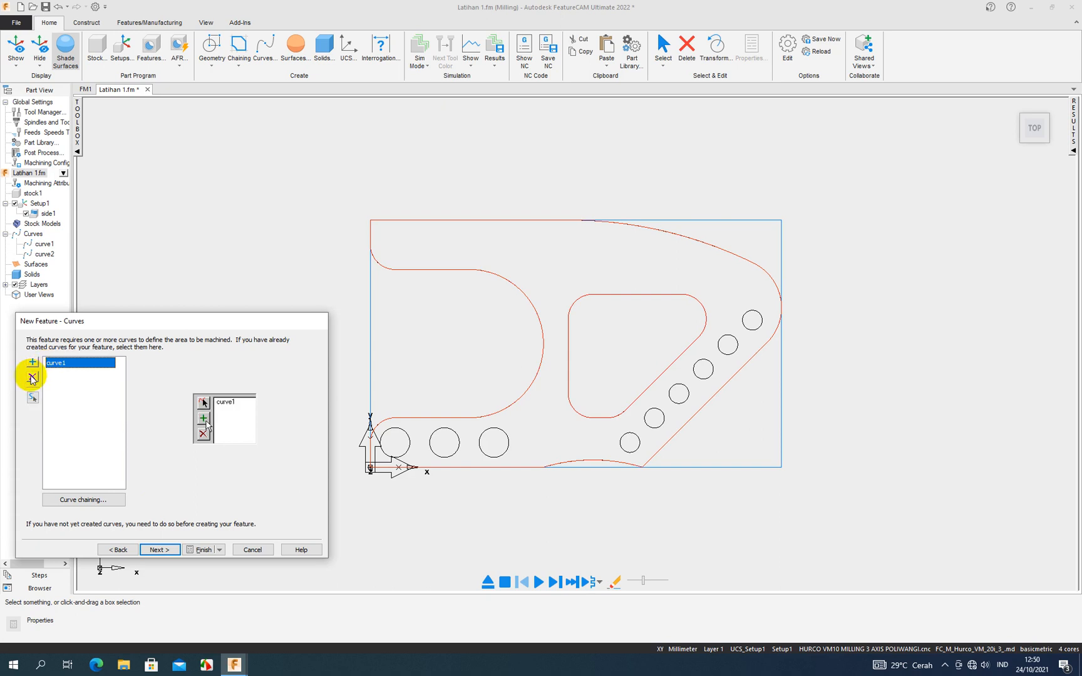
{"action": "left_click", "coordinate": [32, 377]}
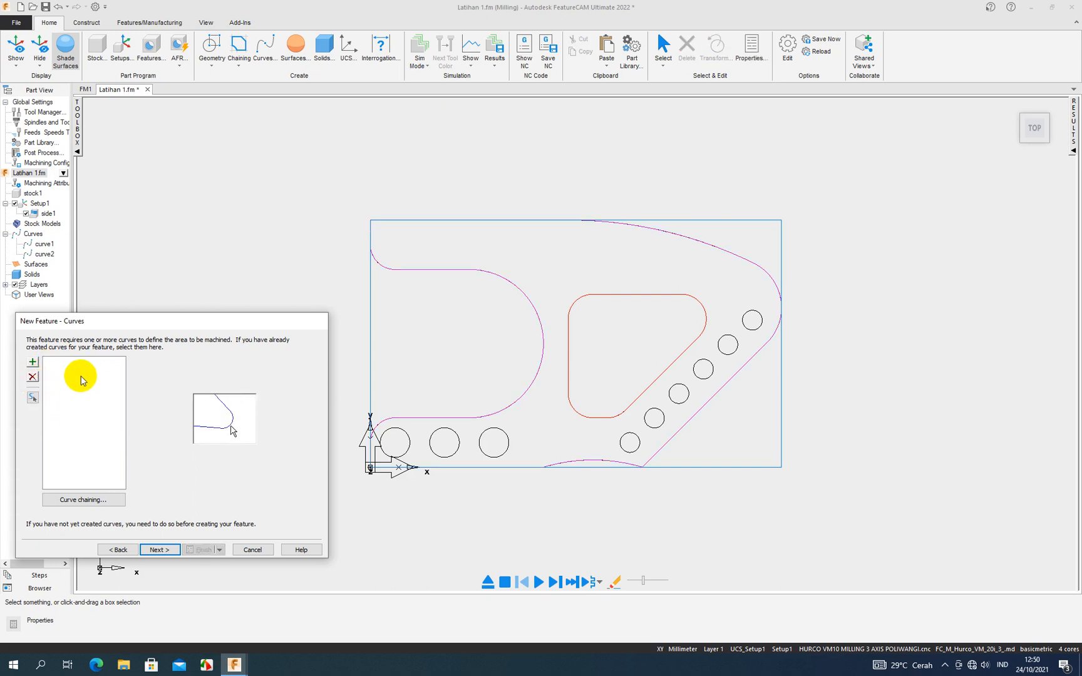
{"action": "left_click", "coordinate": [568, 366]}
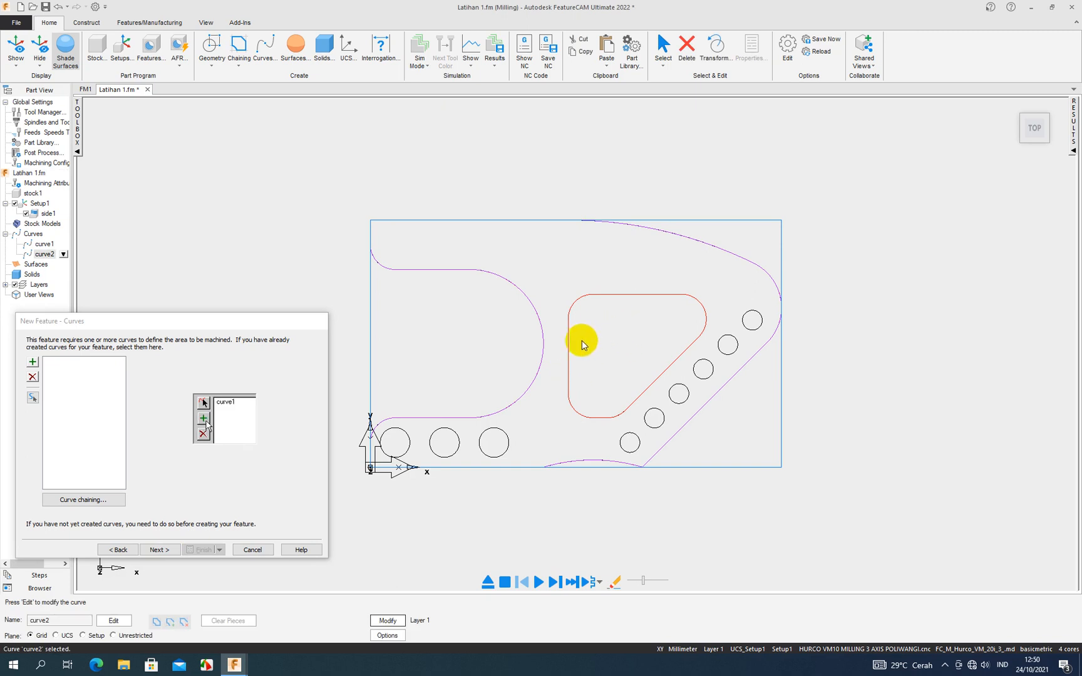
{"action": "left_click", "coordinate": [33, 363]}
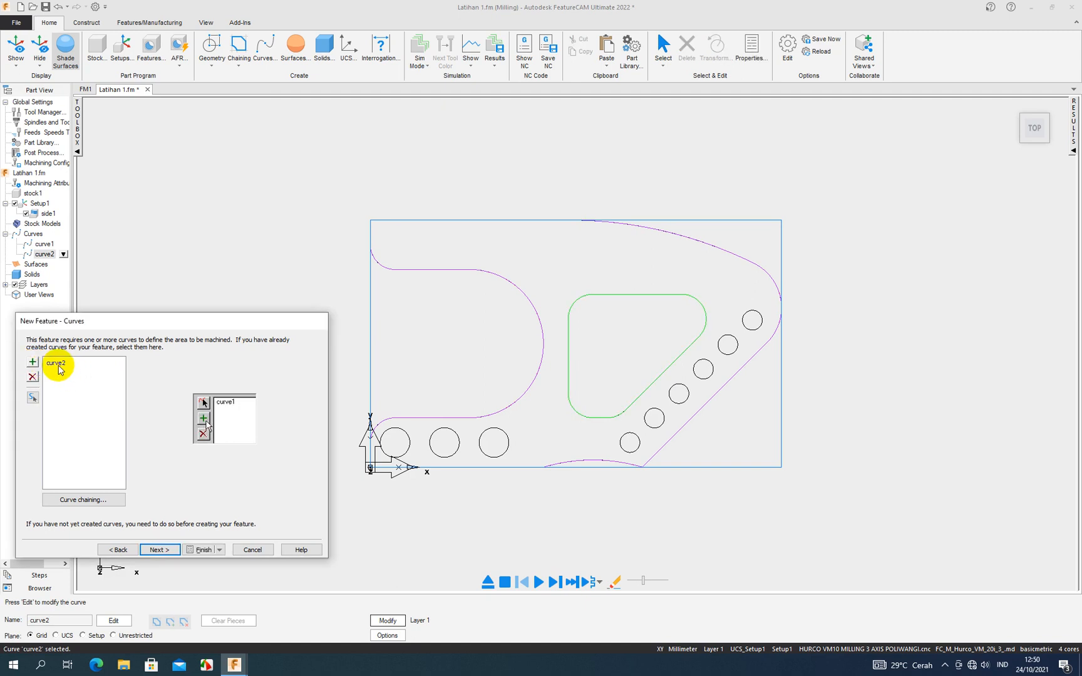
{"action": "left_click", "coordinate": [151, 548]}
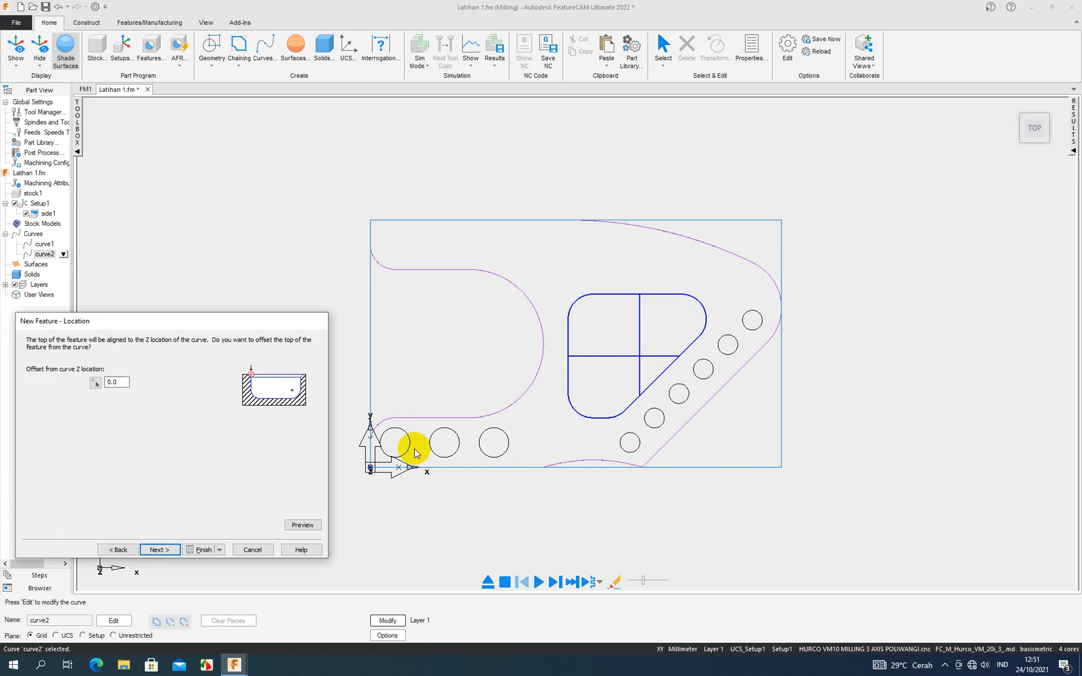
- Keep the pocket's Z offset at 0.0 and set its depth to 20 mm with zero draft angle, chamfer and bottom radius
{"action": "middle_click_drag", "start_coordinate": [495, 507], "coordinate": [657, 454]}
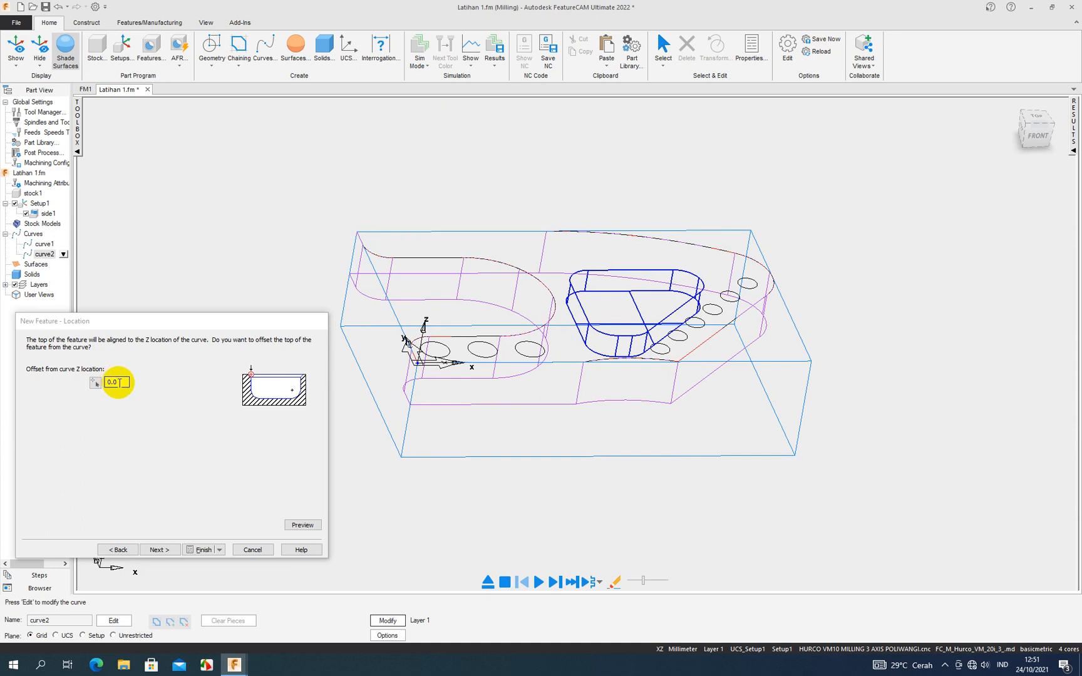
{"action": "middle_click_drag", "start_coordinate": [531, 454], "coordinate": [558, 370]}
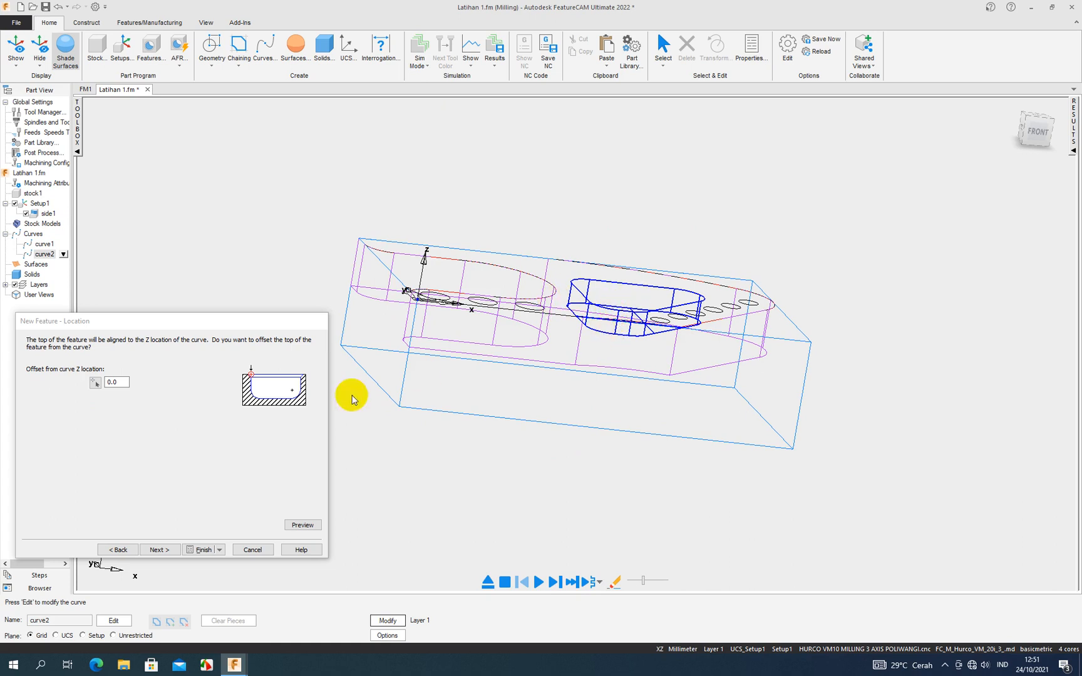
{"action": "middle_click_drag", "start_coordinate": [570, 422], "coordinate": [599, 439]}
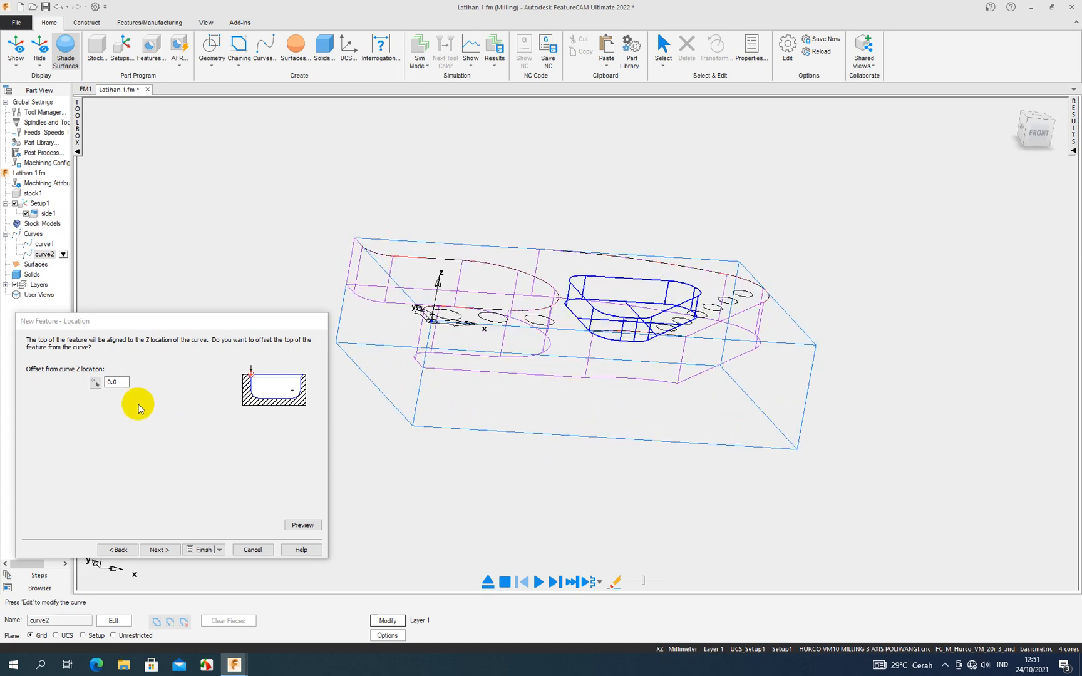
{"action": "left_click", "coordinate": [160, 550]}
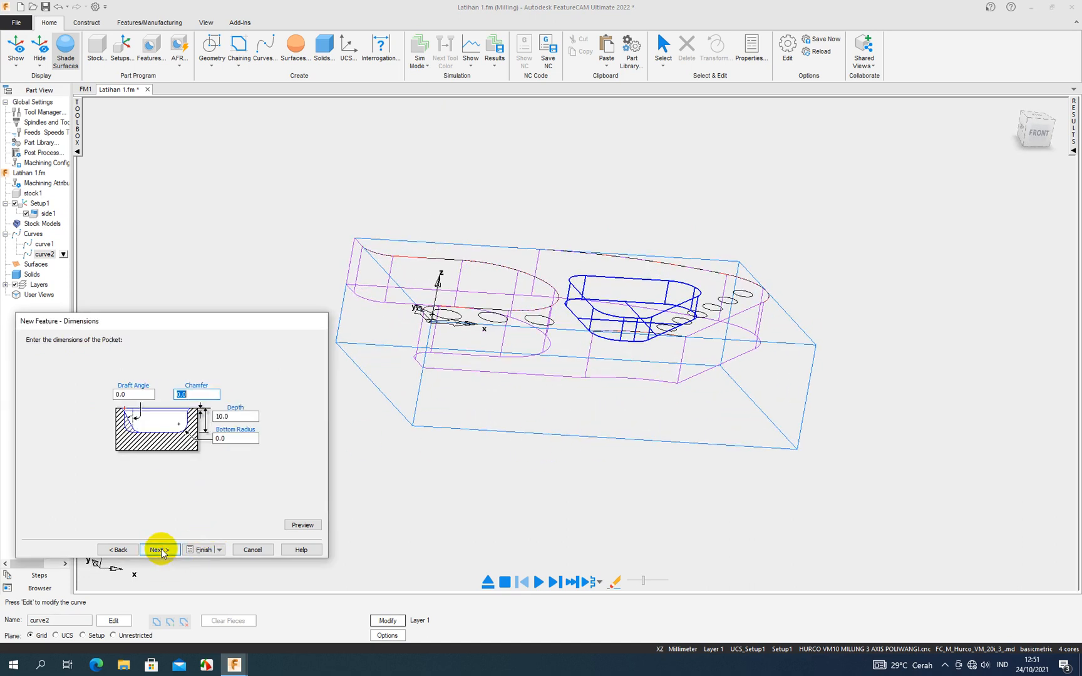
{"action": "middle_click_drag", "start_coordinate": [473, 456], "coordinate": [498, 502]}
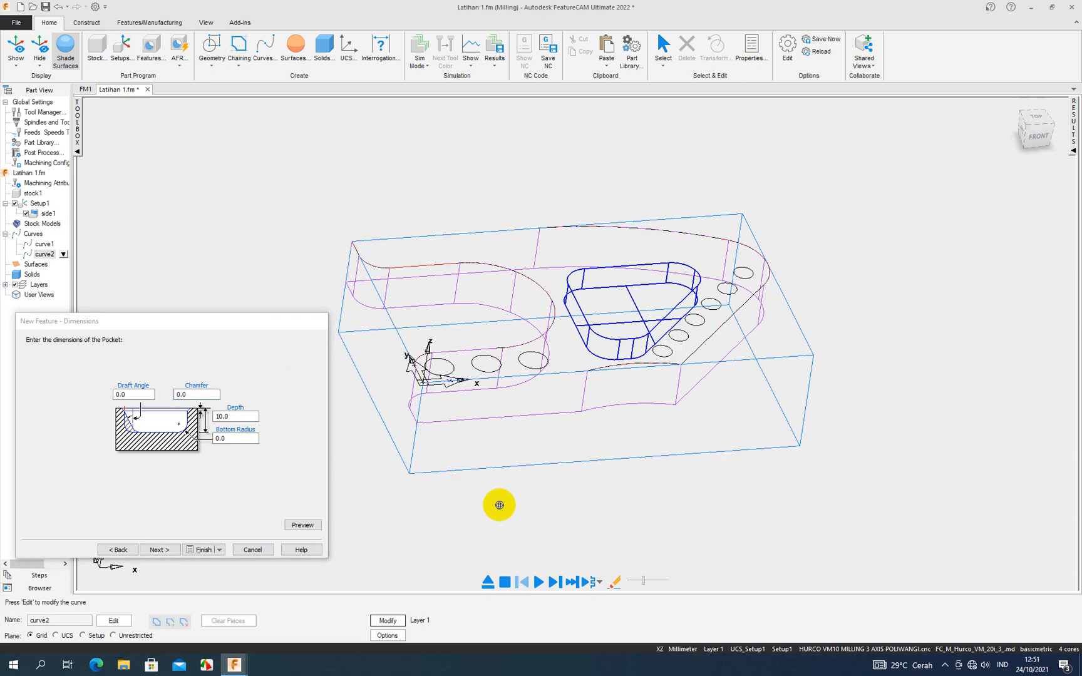
{"action": "left_click", "coordinate": [120, 394]}
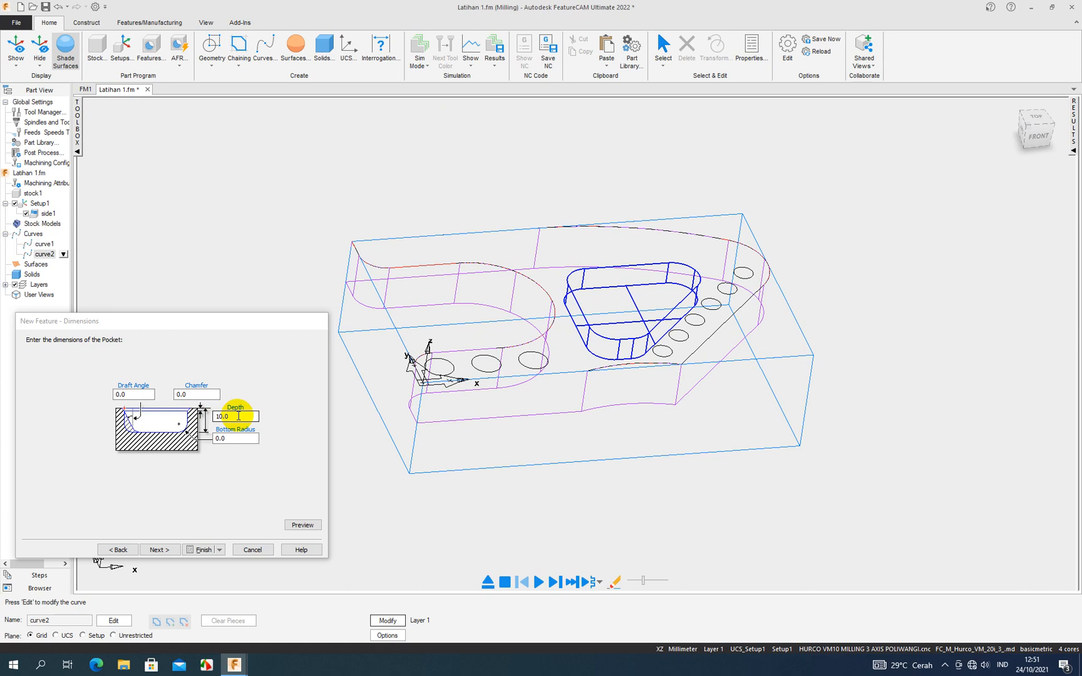
{"action": "left_click_drag", "start_coordinate": [239, 415], "coordinate": [211, 421]}
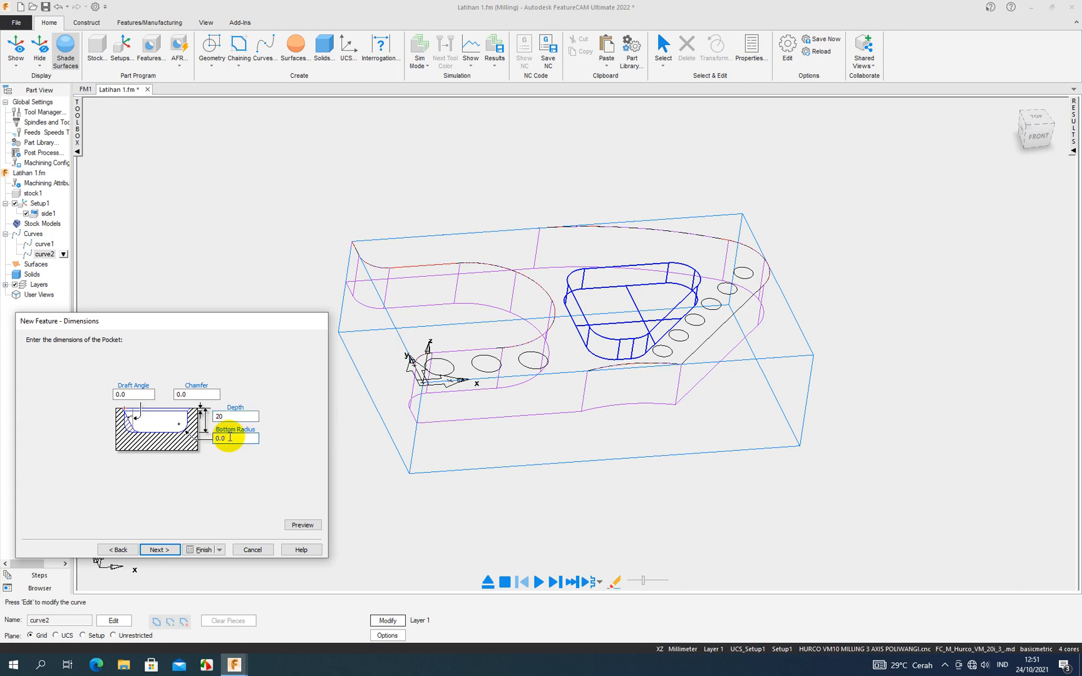
{"action": "left_click", "coordinate": [230, 437]}
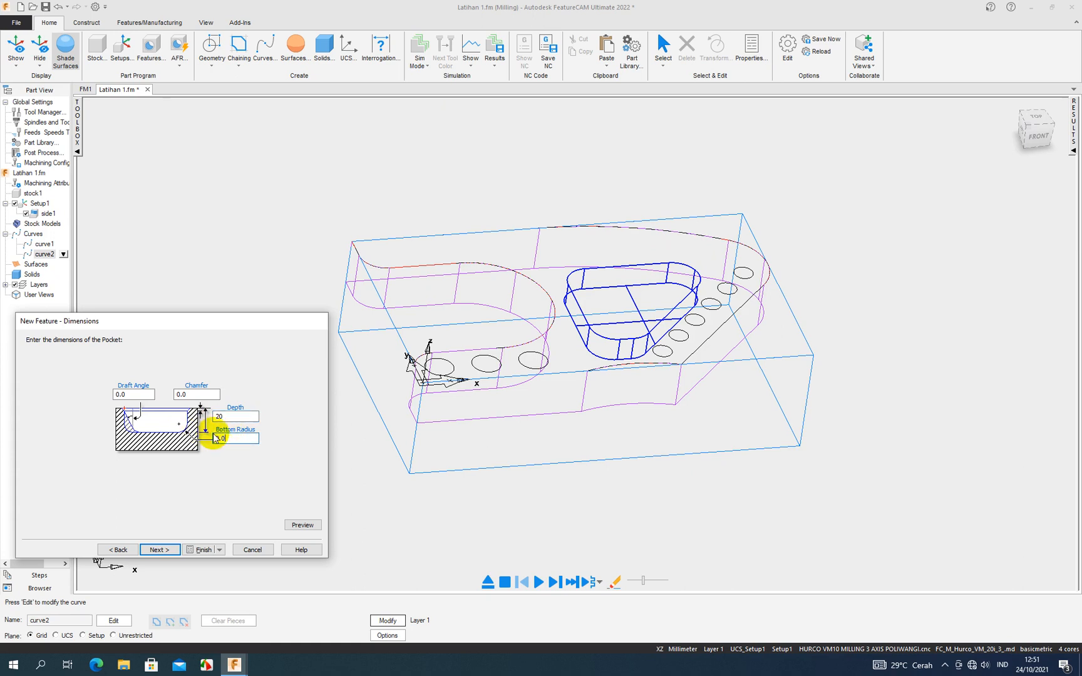
{"action": "left_click", "coordinate": [159, 550]}
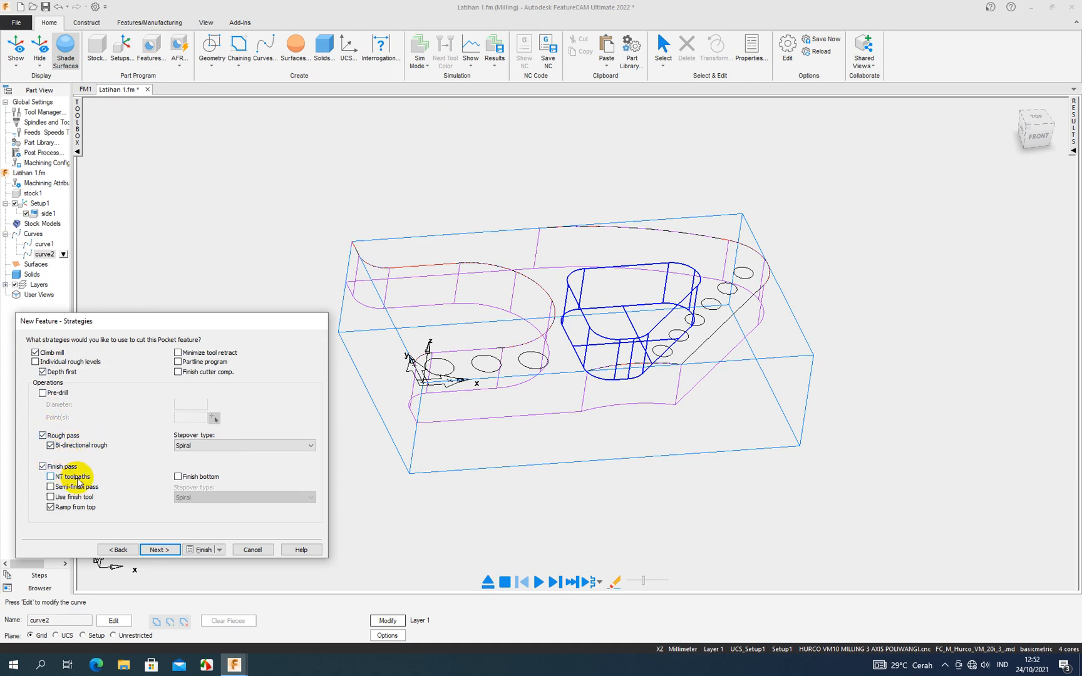
- Accept the default pocket strategies and keep the rough operation's 16 mm endmill, 3941 RPM speed, 1261.3 MMPM feed and flood coolant
{"action": "left_click", "coordinate": [158, 550]}
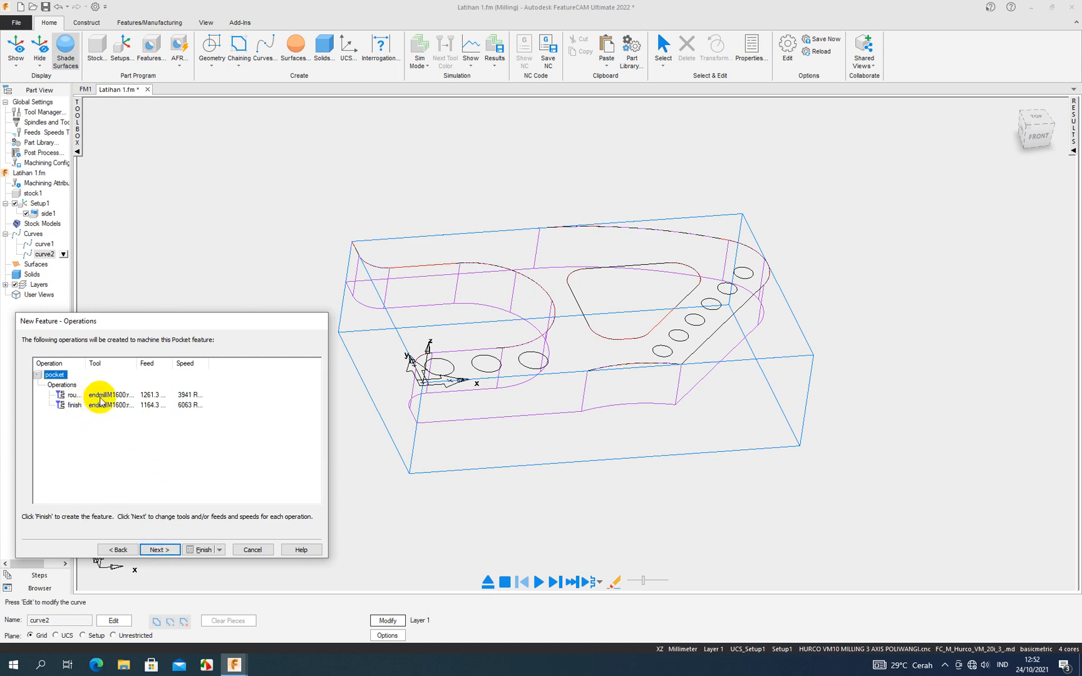
{"action": "left_click", "coordinate": [170, 550]}
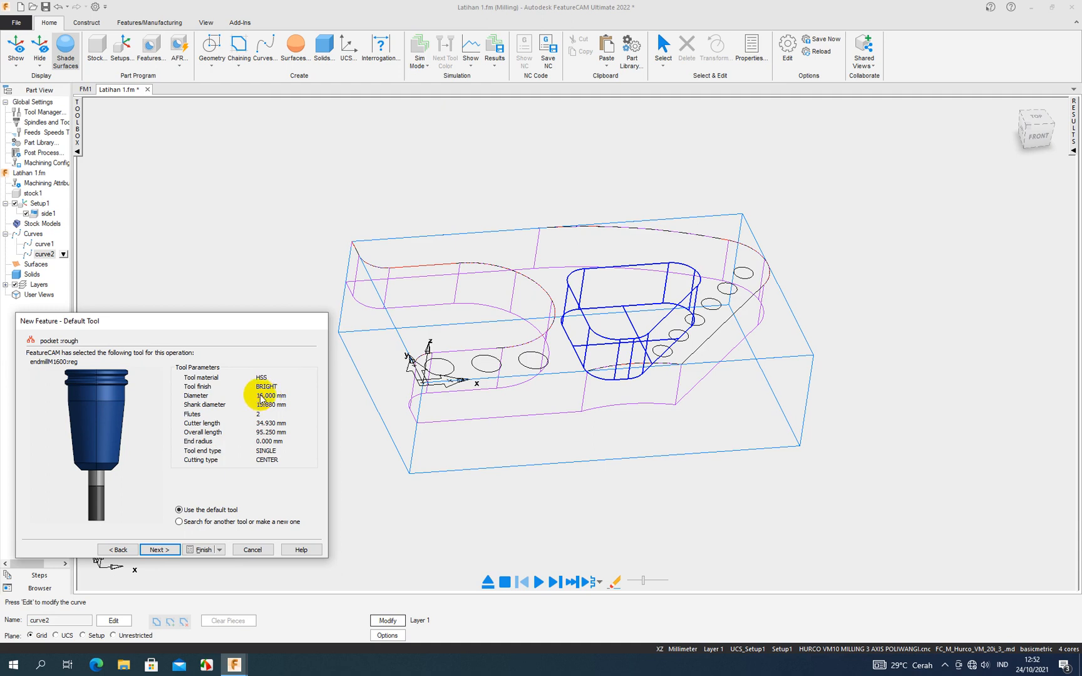
{"action": "left_click", "coordinate": [163, 550]}
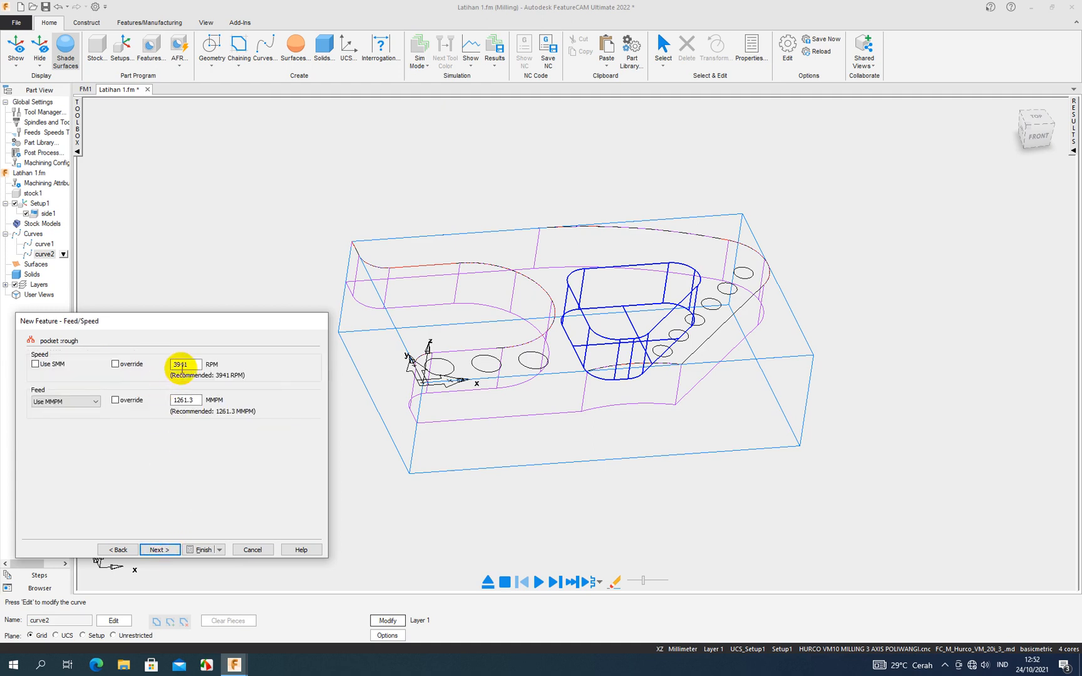
{"action": "double_click", "coordinate": [187, 364]}
{"action": "left_click", "coordinate": [160, 549]}
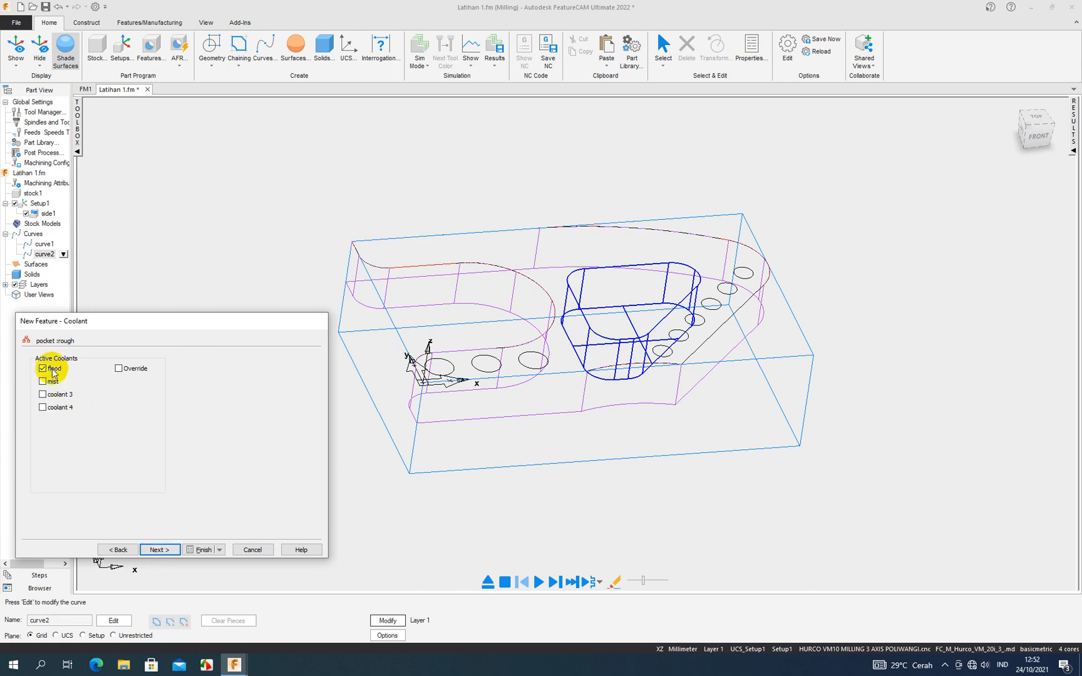
{"action": "left_click", "coordinate": [153, 549]}
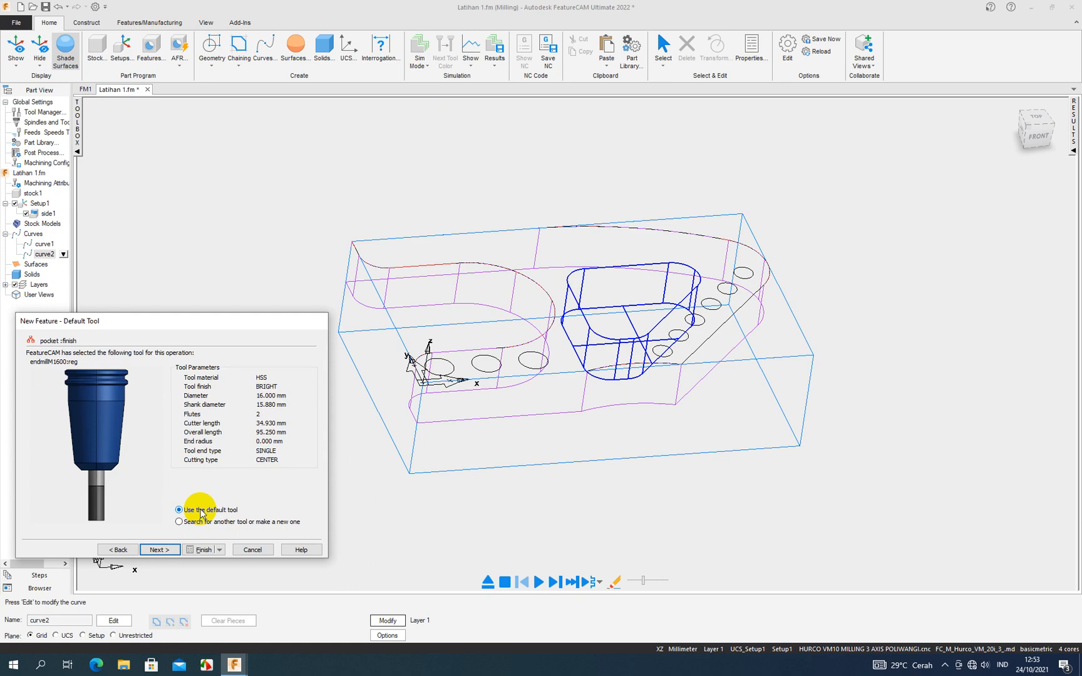
- Keep the finish operation's 16 mm endmill, 6064 RPM speed, 1164.3 MMPM feed and flood coolant, and create the pocket feature
{"action": "left_click", "coordinate": [160, 549]}
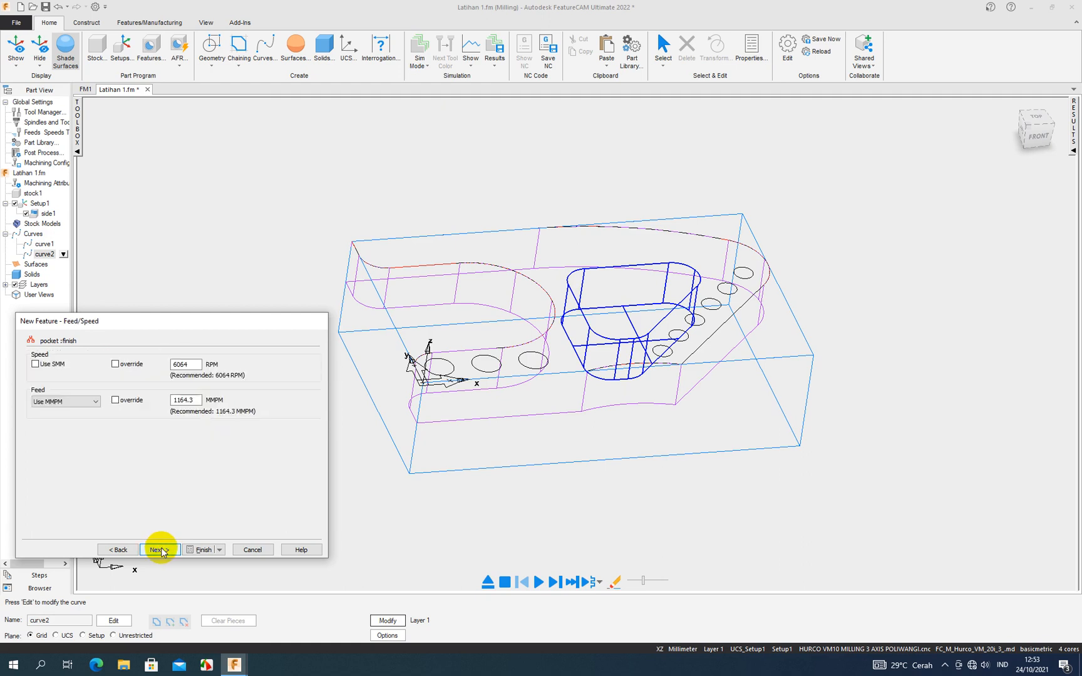
{"action": "left_click", "coordinate": [184, 363]}
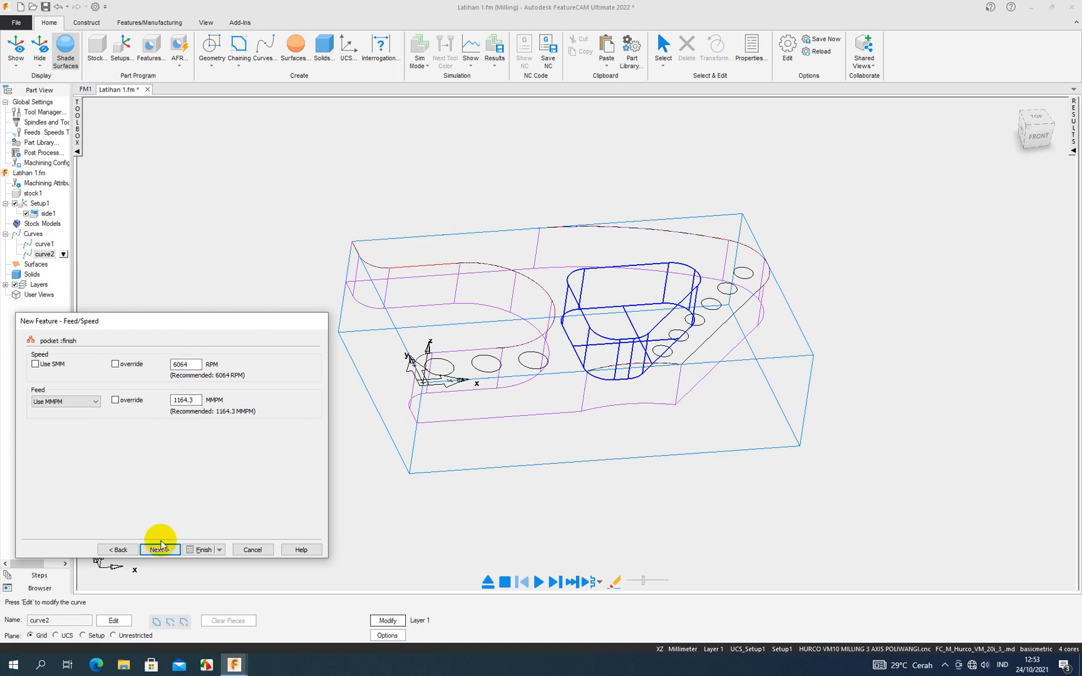
{"action": "left_click", "coordinate": [159, 550]}
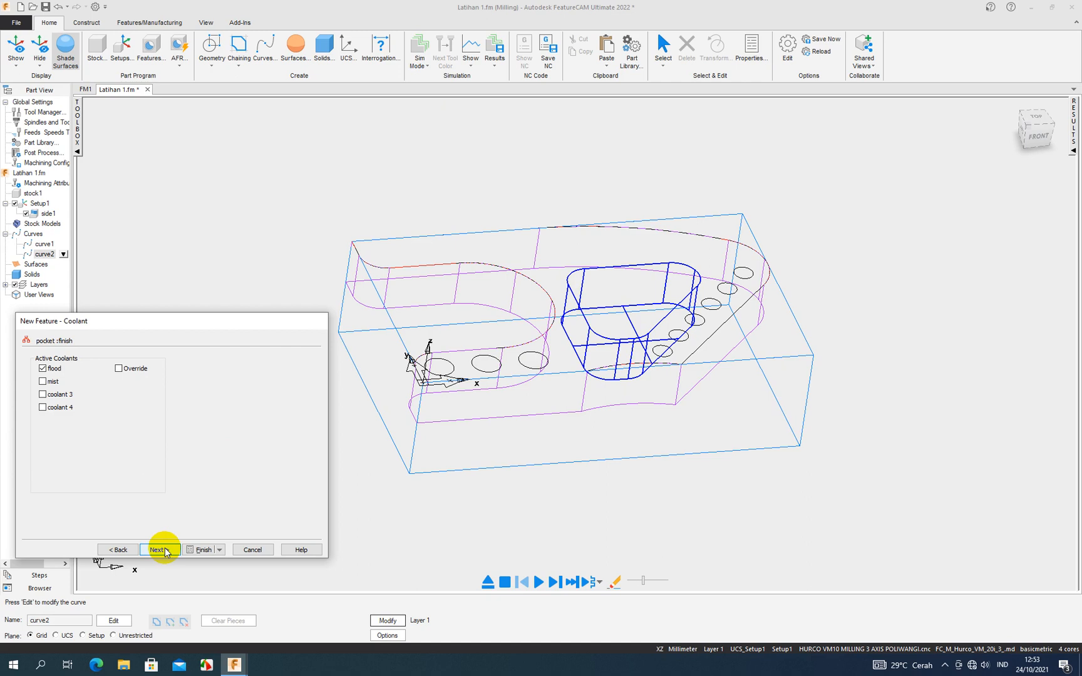
{"action": "left_click", "coordinate": [167, 550]}
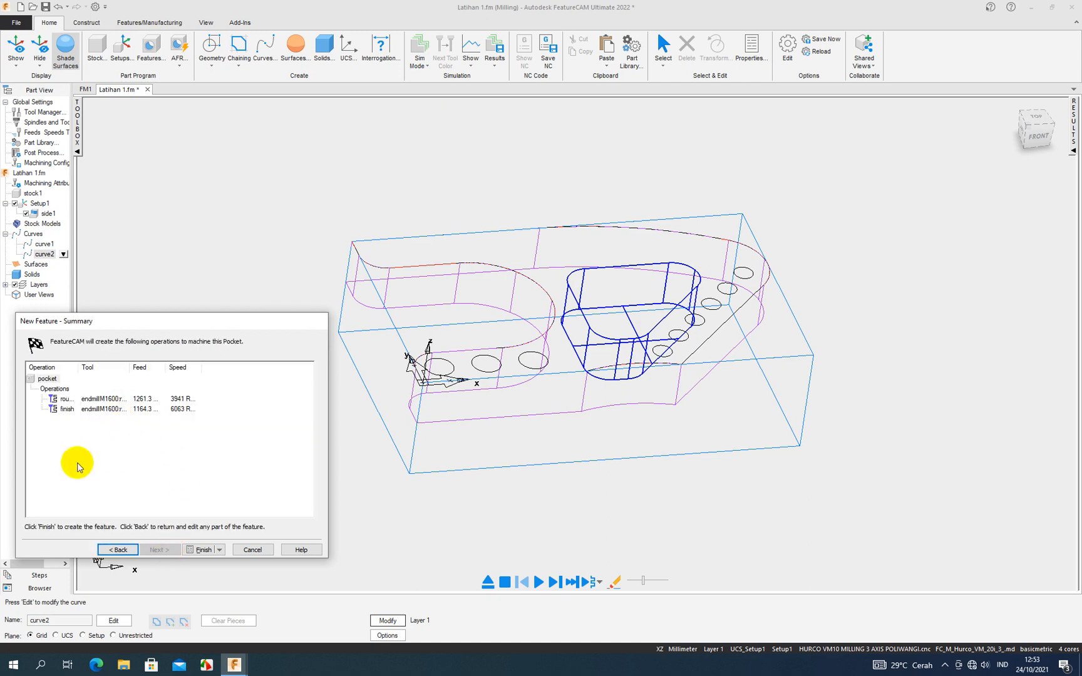
{"action": "left_click", "coordinate": [201, 550]}
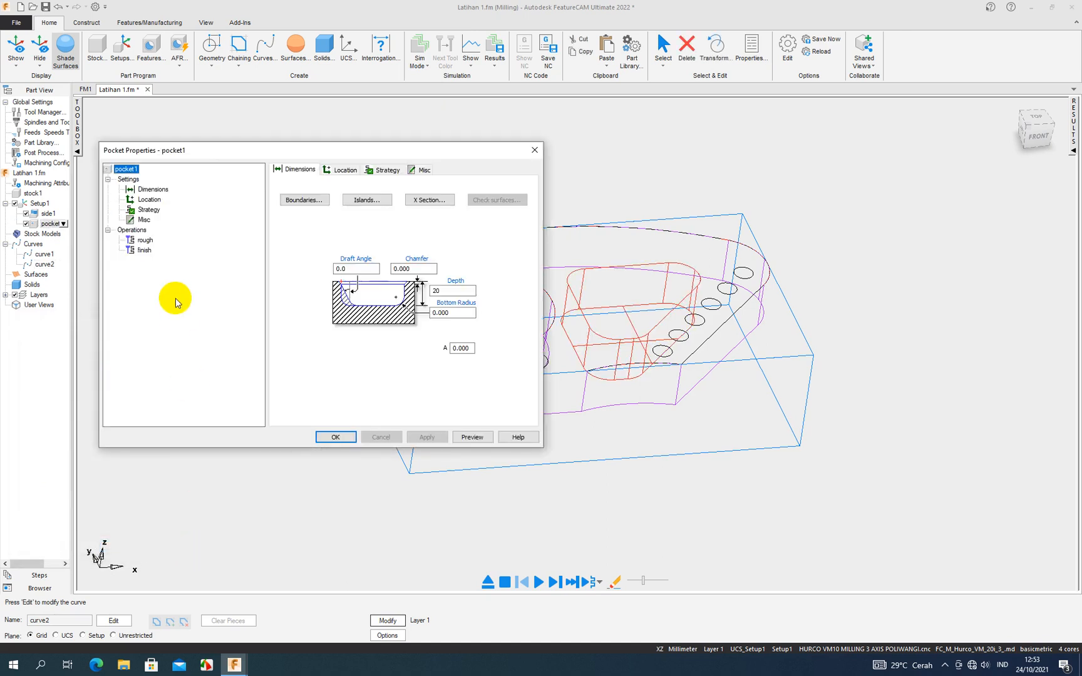
- Assign the 10 mm four-flute flat endmill to pocket1's rough operation, inspect the 18 mm four-flute endmill's properties, and apply the tool change
{"action": "left_click", "coordinate": [146, 241]}
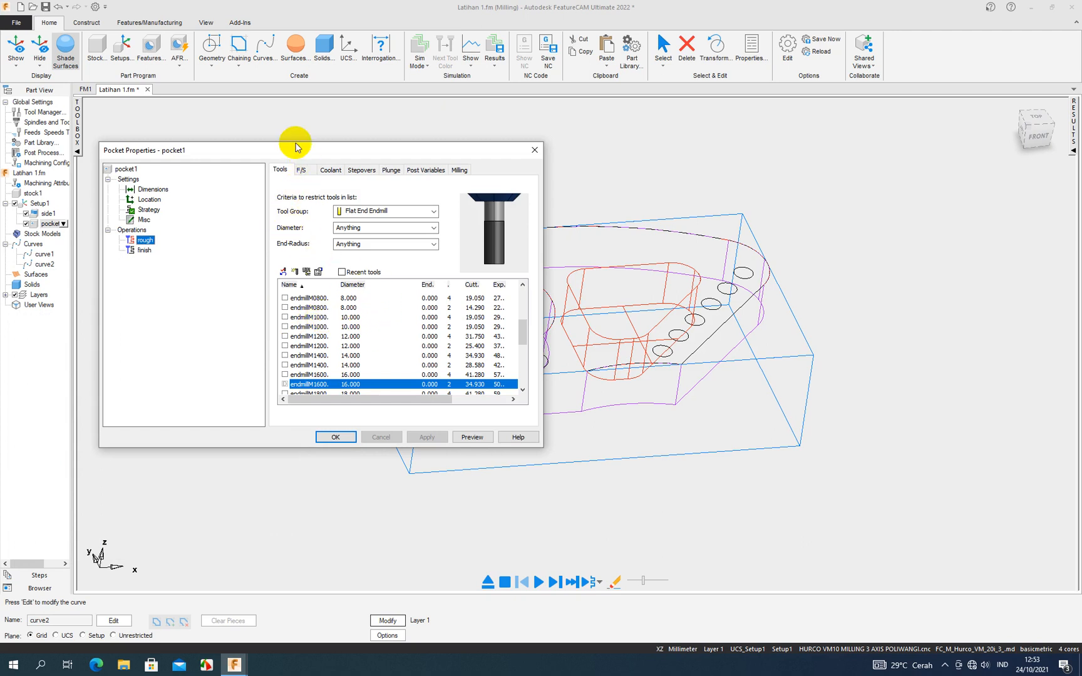
{"action": "left_click_drag", "start_coordinate": [520, 332], "coordinate": [523, 344]}
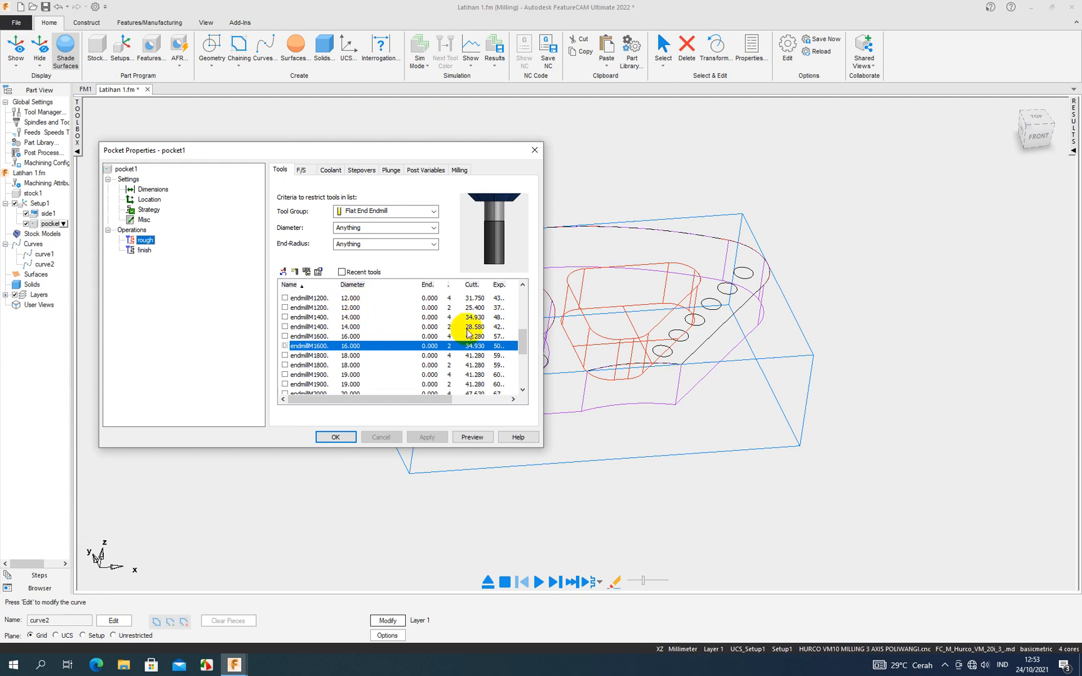
{"action": "left_click_drag", "start_coordinate": [519, 345], "coordinate": [523, 333]}
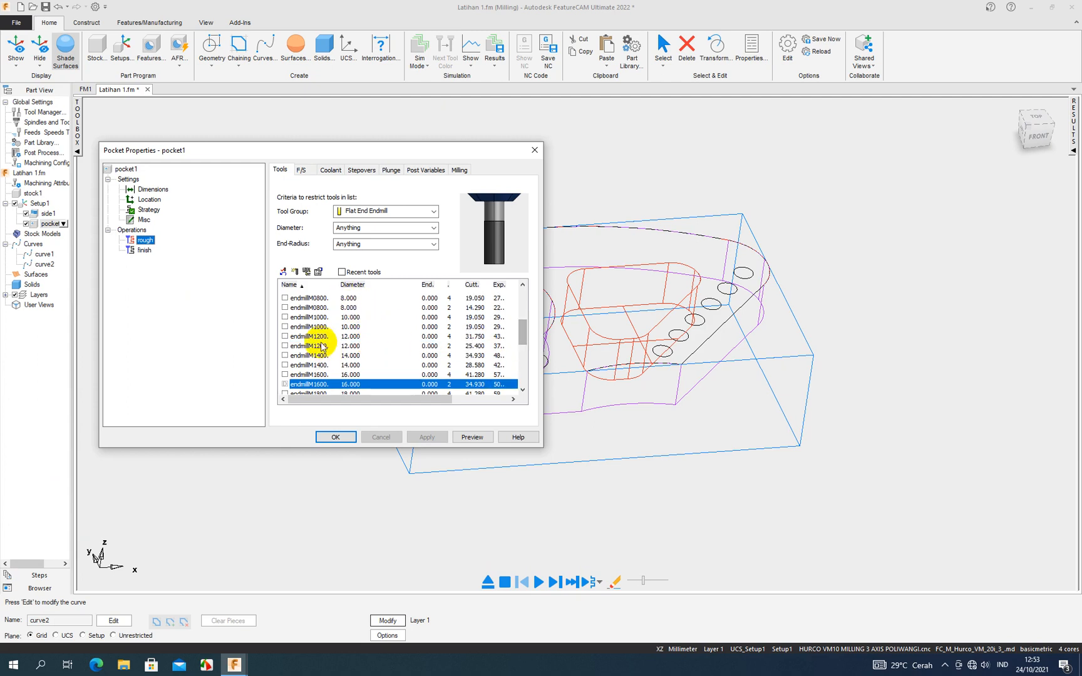
{"action": "left_click", "coordinate": [349, 317]}
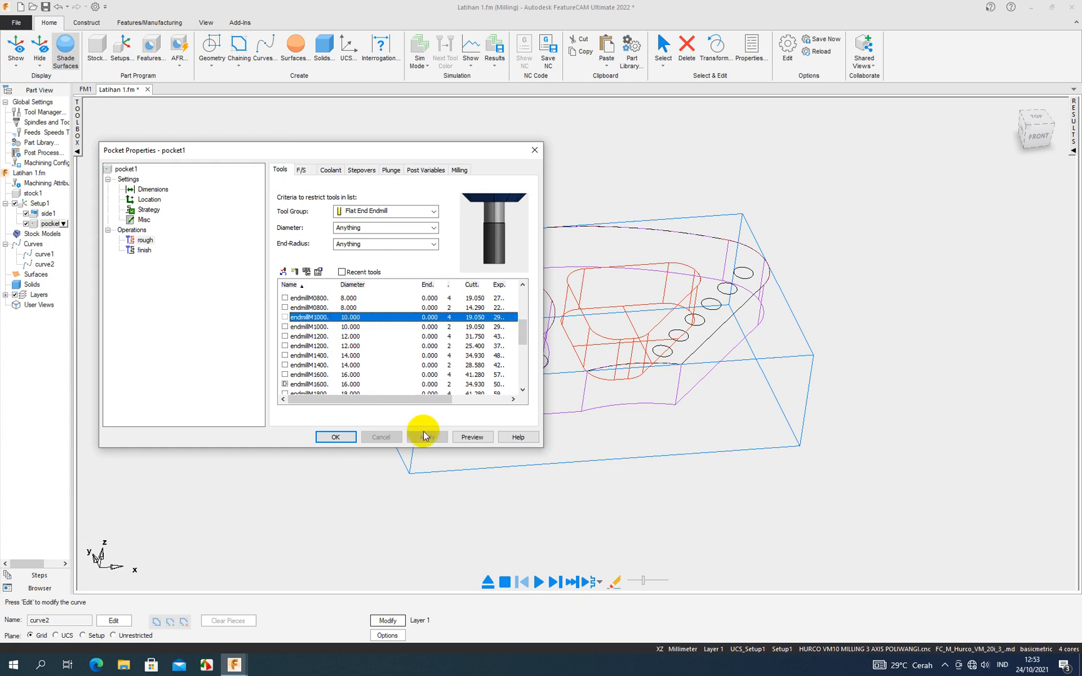
{"action": "left_click", "coordinate": [286, 318]}
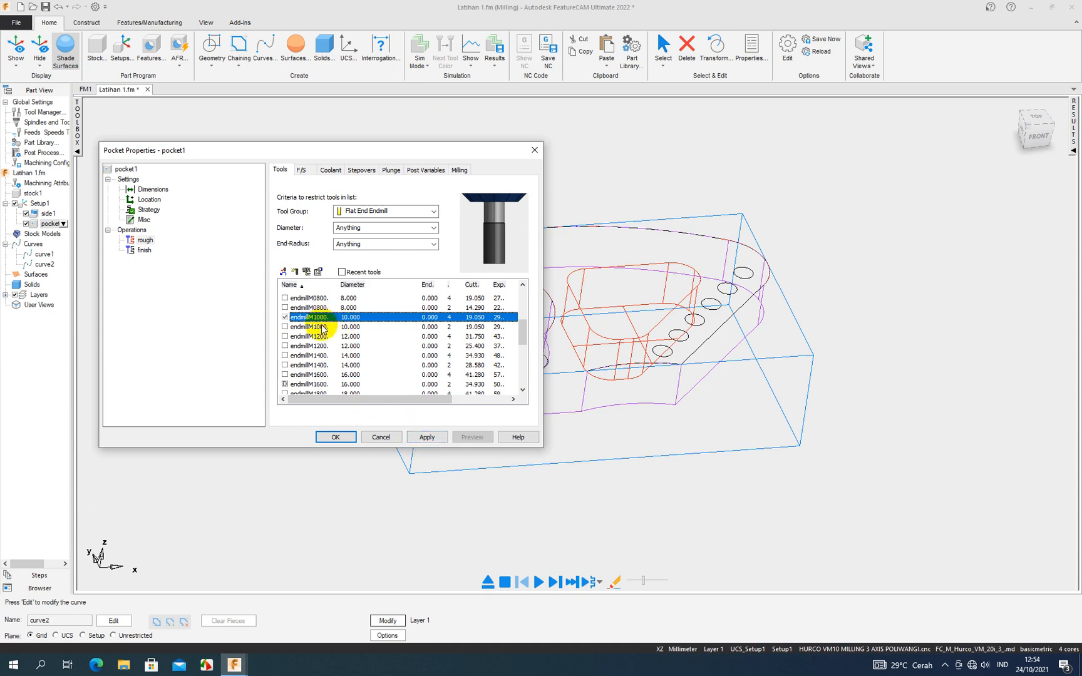
{"action": "scroll", "coordinate": [358, 369], "scroll_direction": "down", "scroll_amount": 3}
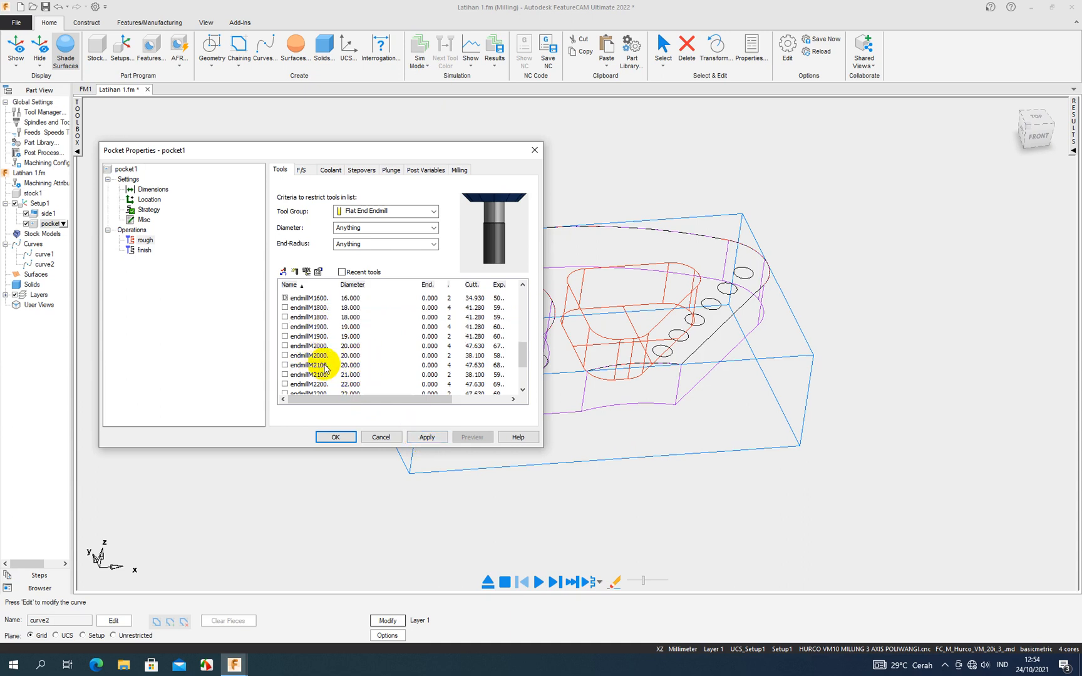
{"action": "double_click", "coordinate": [320, 309]}
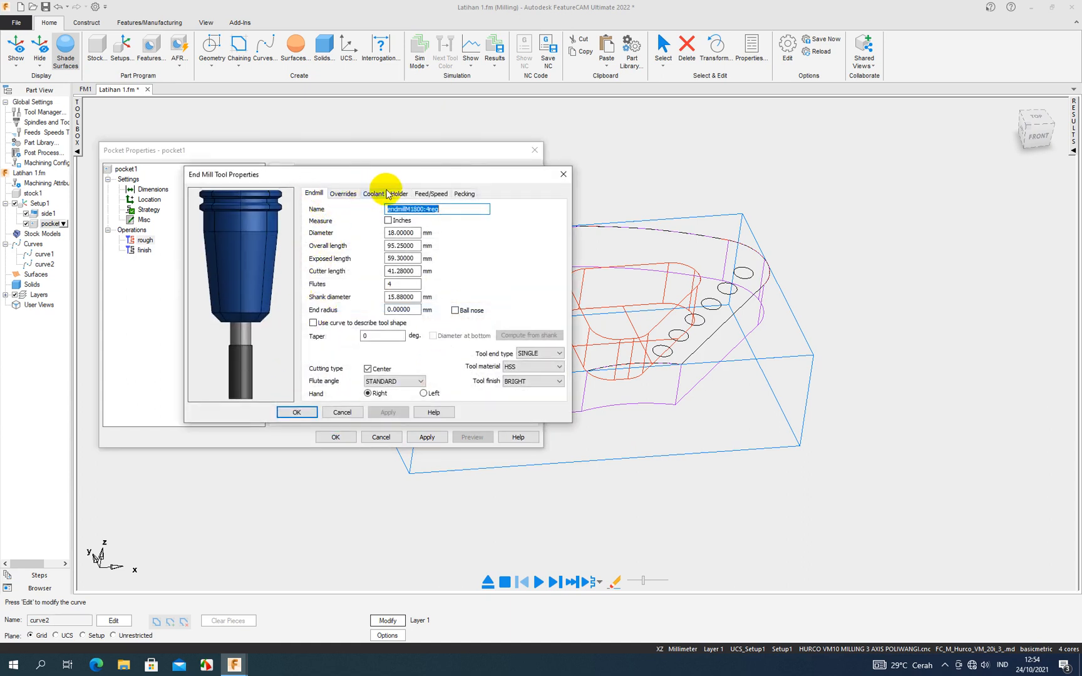
{"action": "left_click", "coordinate": [299, 413]}
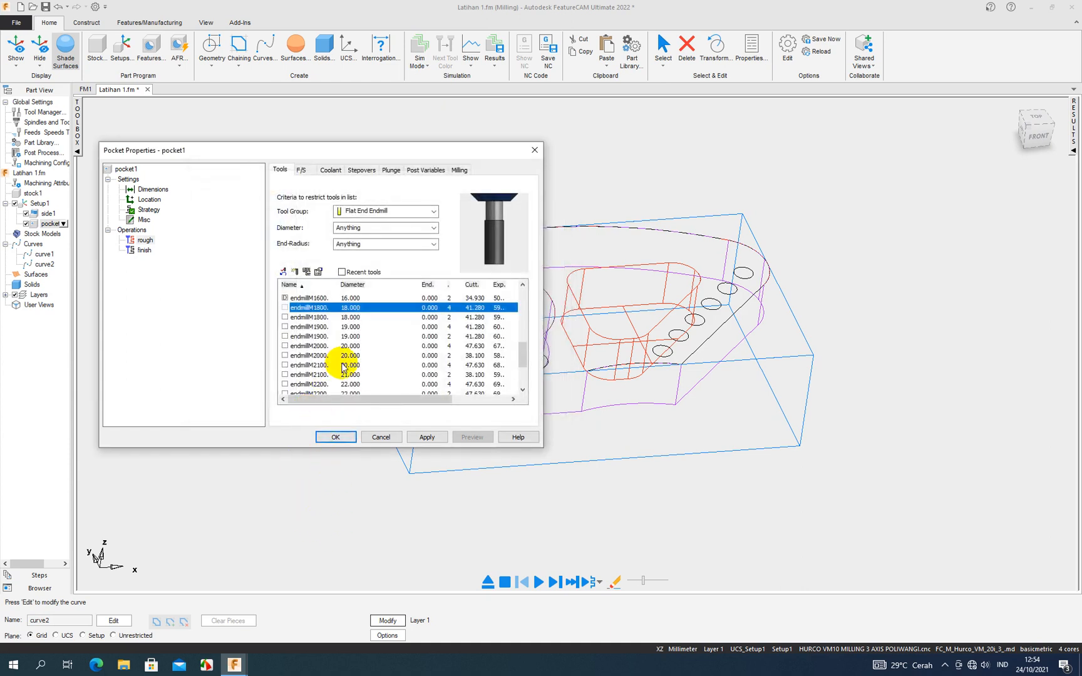
{"action": "scroll", "coordinate": [343, 368], "scroll_direction": "down", "scroll_amount": 3}
{"action": "scroll", "coordinate": [343, 367], "scroll_direction": "up", "scroll_amount": 4}
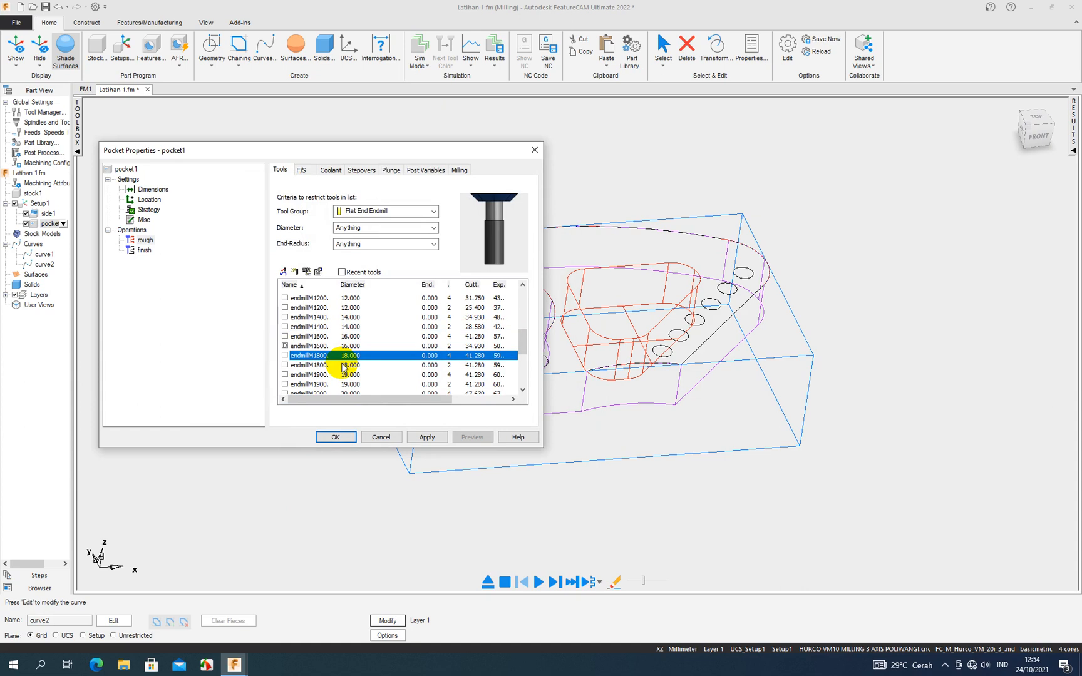
{"action": "left_click", "coordinate": [411, 438]}
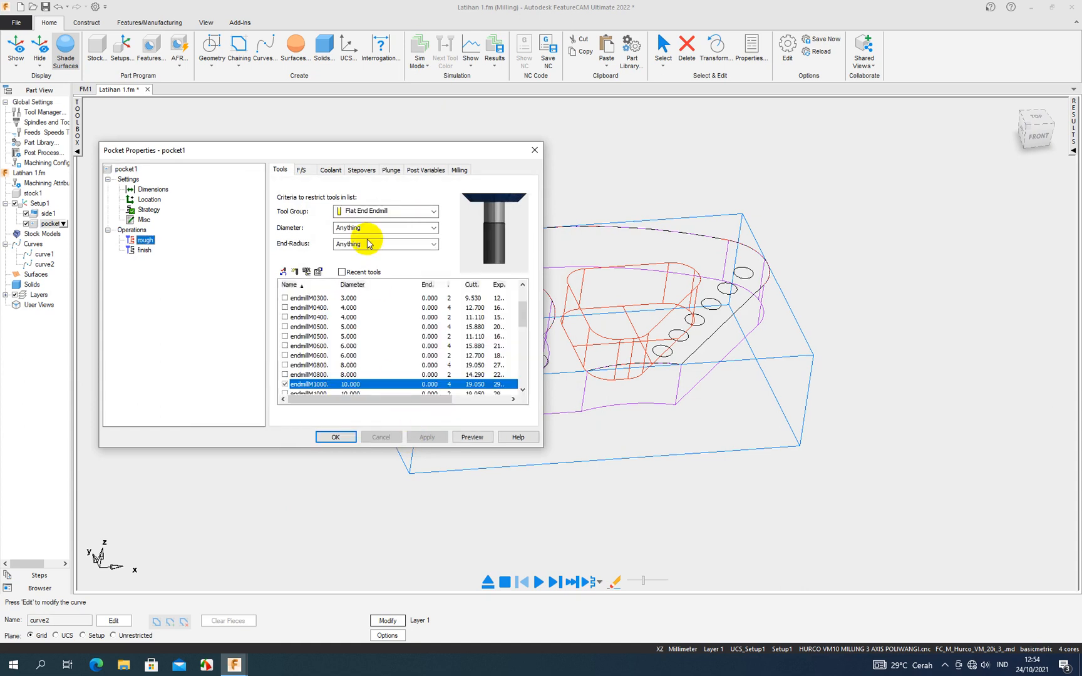
- Set the rough operation's Rough pass Z increment to 5 and apply it, keeping its feed, speed, stepover and plunge settings
{"action": "left_click", "coordinate": [310, 173]}
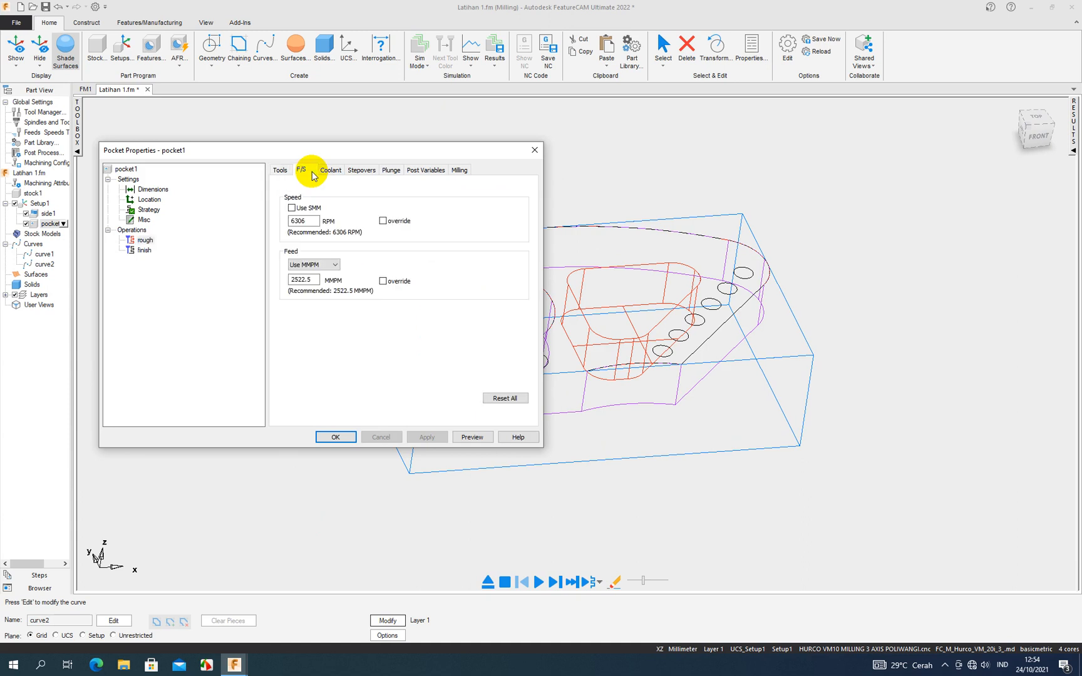
{"action": "left_click", "coordinate": [359, 170]}
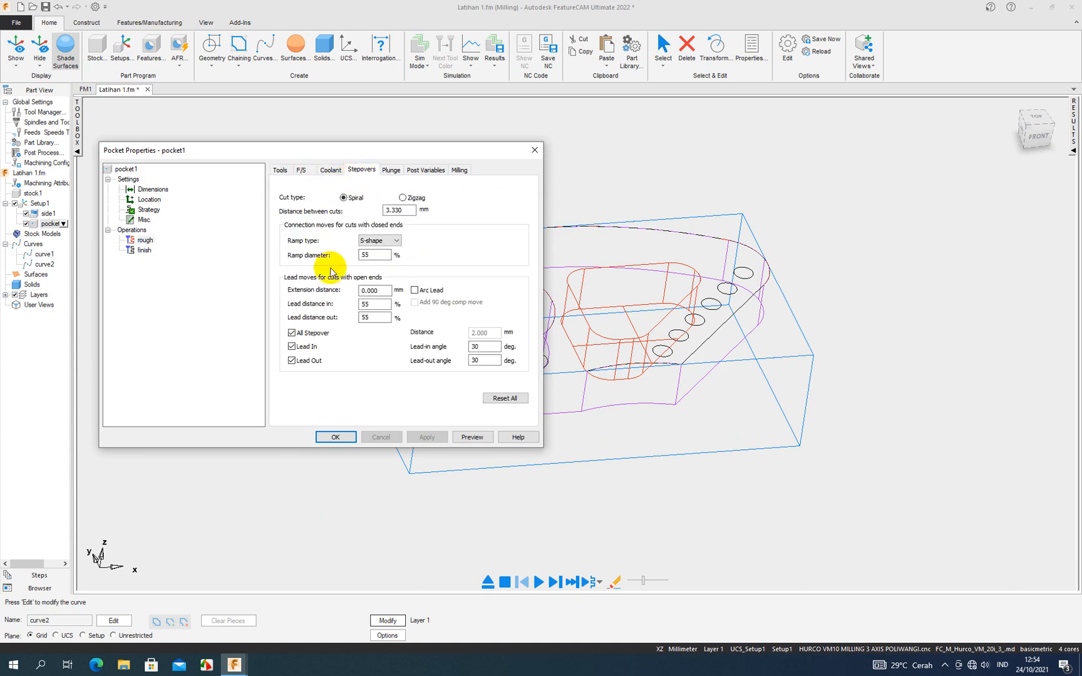
{"action": "left_click", "coordinate": [392, 171]}
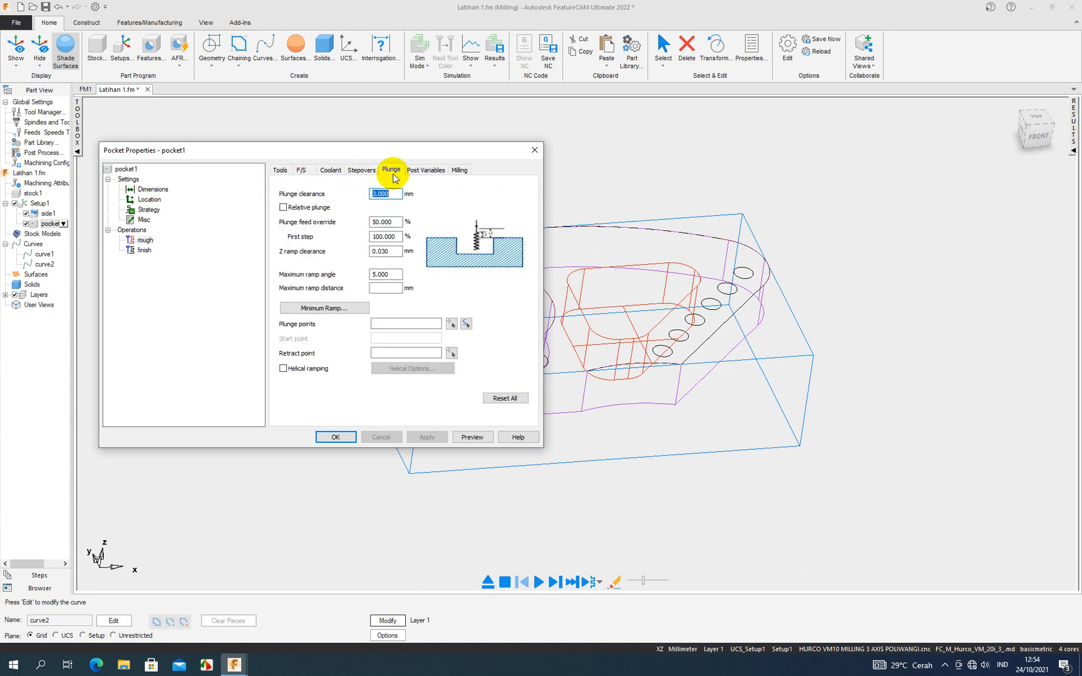
{"action": "left_click", "coordinate": [459, 169]}
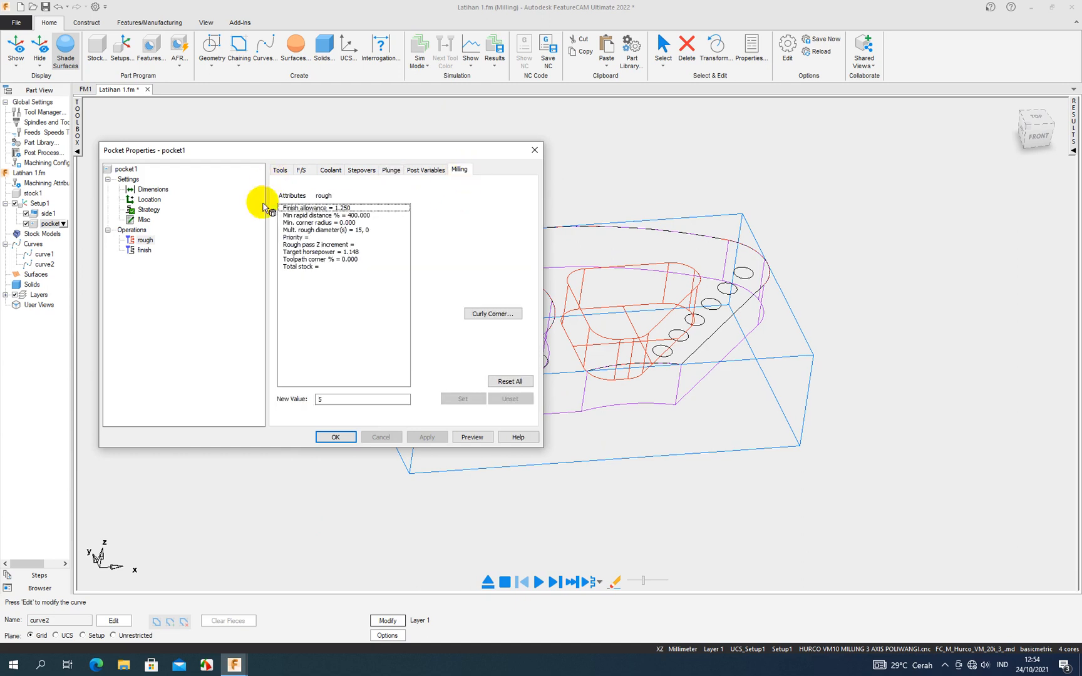
{"action": "left_click", "coordinate": [323, 245]}
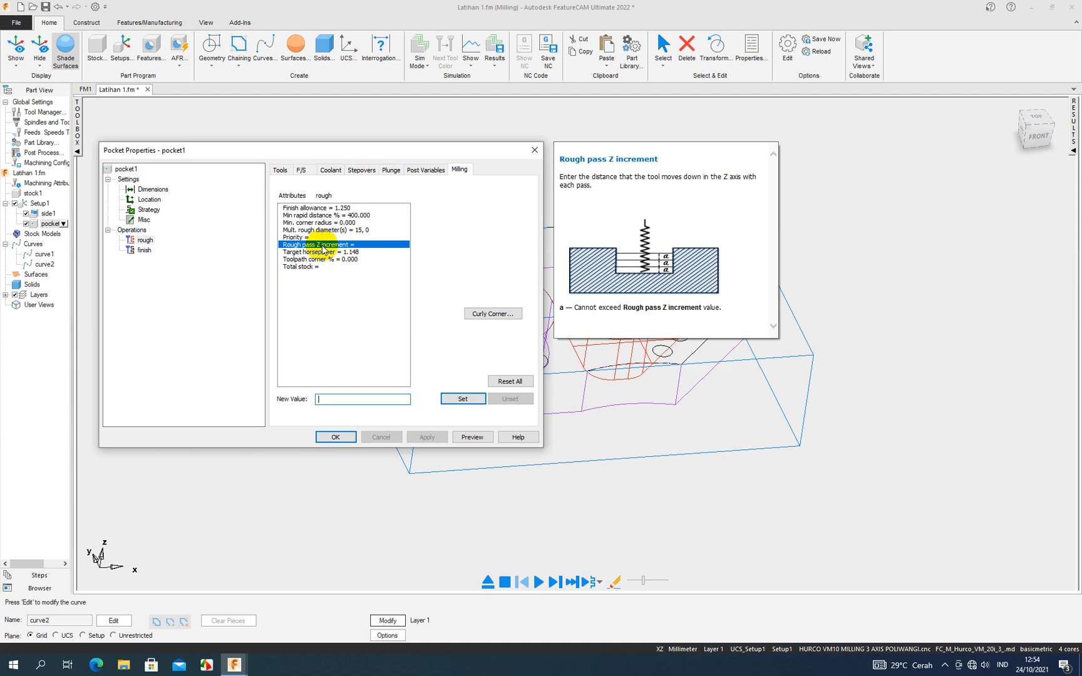
{"action": "type", "text": "5"}
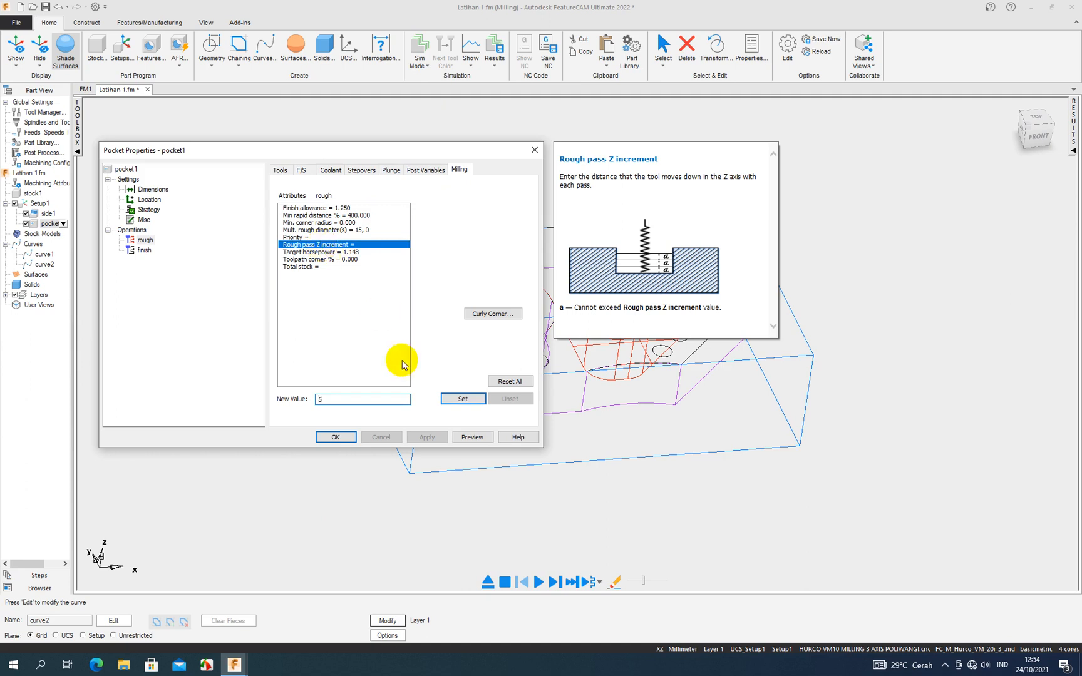
{"action": "left_click", "coordinate": [461, 397]}
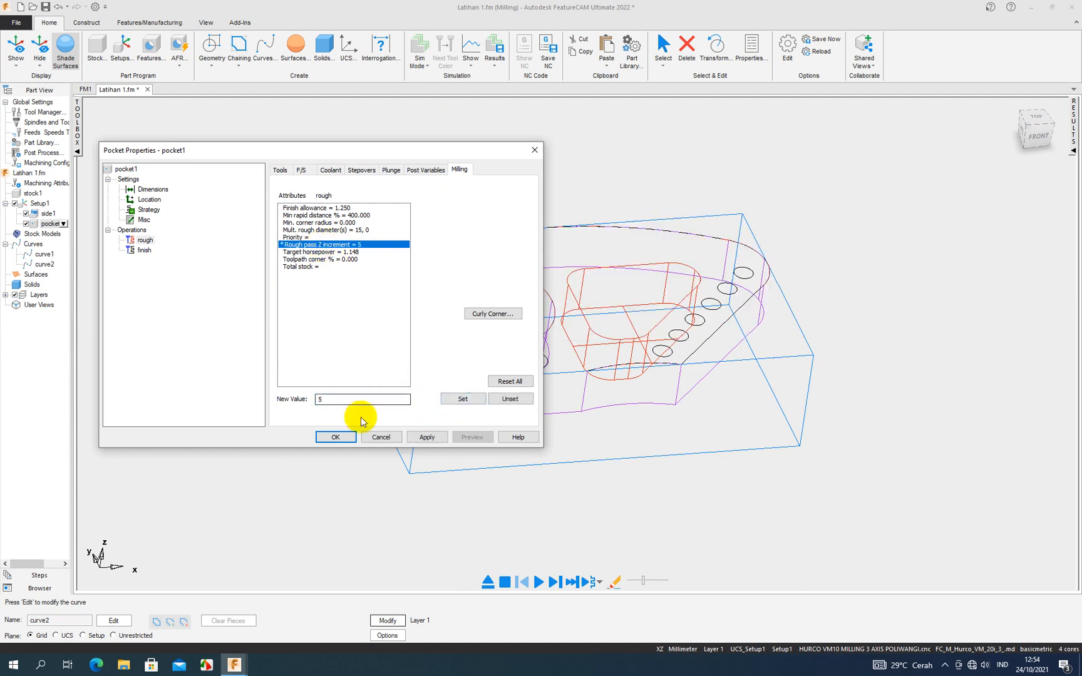
{"action": "left_click", "coordinate": [423, 437]}
{"action": "mouse_move", "coordinate": [350, 245]}
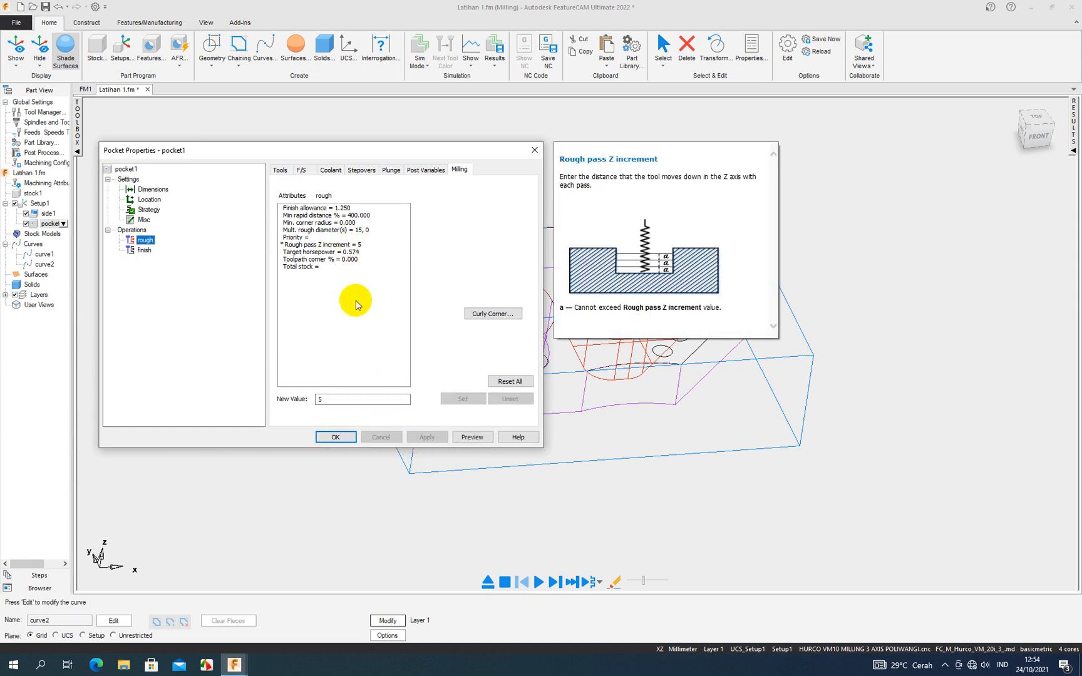
- Keep the finish operation's milling attributes and confirm the pocket's properties
{"action": "left_click_drag", "start_coordinate": [145, 241], "coordinate": [152, 259]}
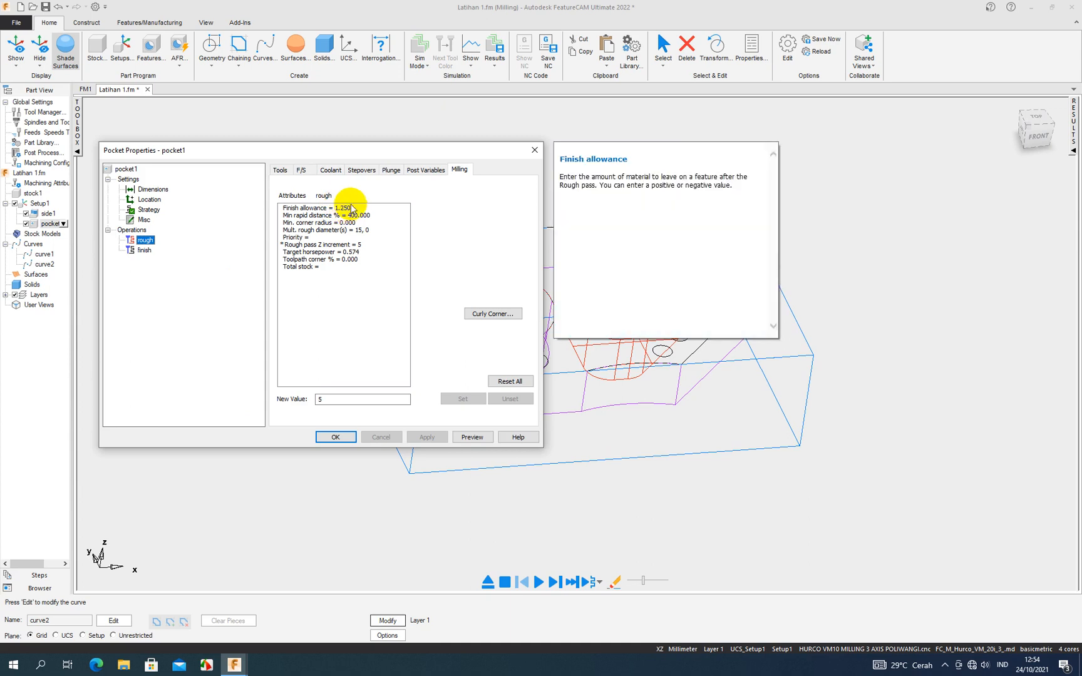
{"action": "left_click", "coordinate": [145, 251]}
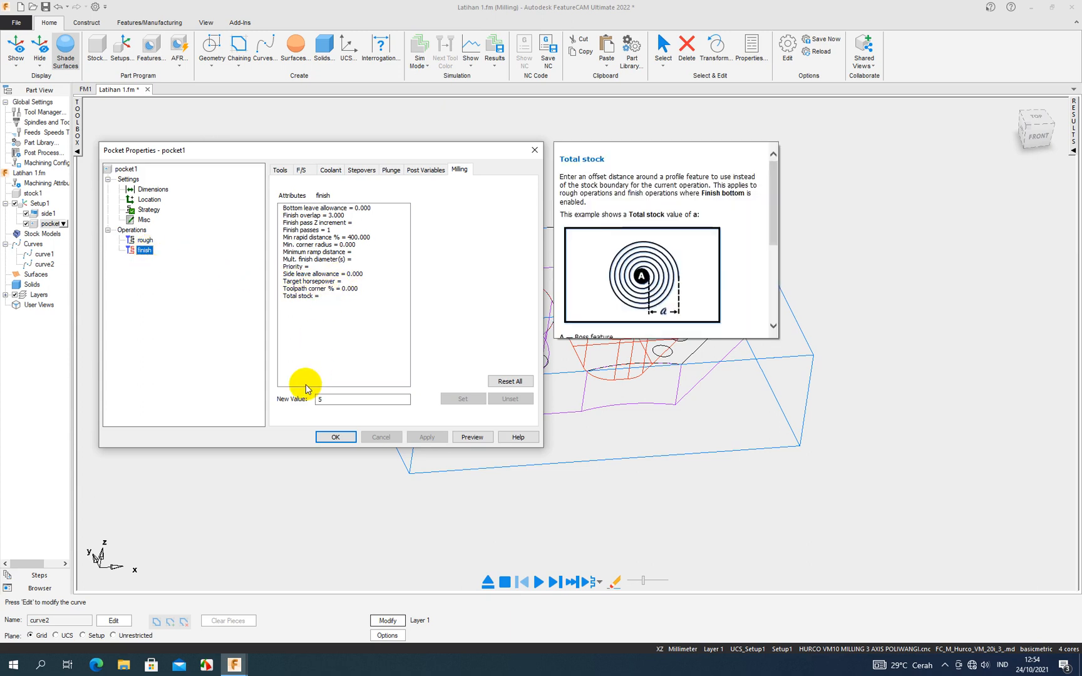
{"action": "left_click", "coordinate": [336, 437]}
- Run a 3D simulation of the whole part with side1 and pocket1, and stop it when it finishes
{"action": "scroll", "coordinate": [366, 430], "scroll_direction": "down", "scroll_amount": 5}
{"action": "middle_click_drag", "start_coordinate": [372, 413], "coordinate": [368, 444]}
{"action": "left_click", "coordinate": [424, 63]}
{"action": "left_click", "coordinate": [431, 129]}
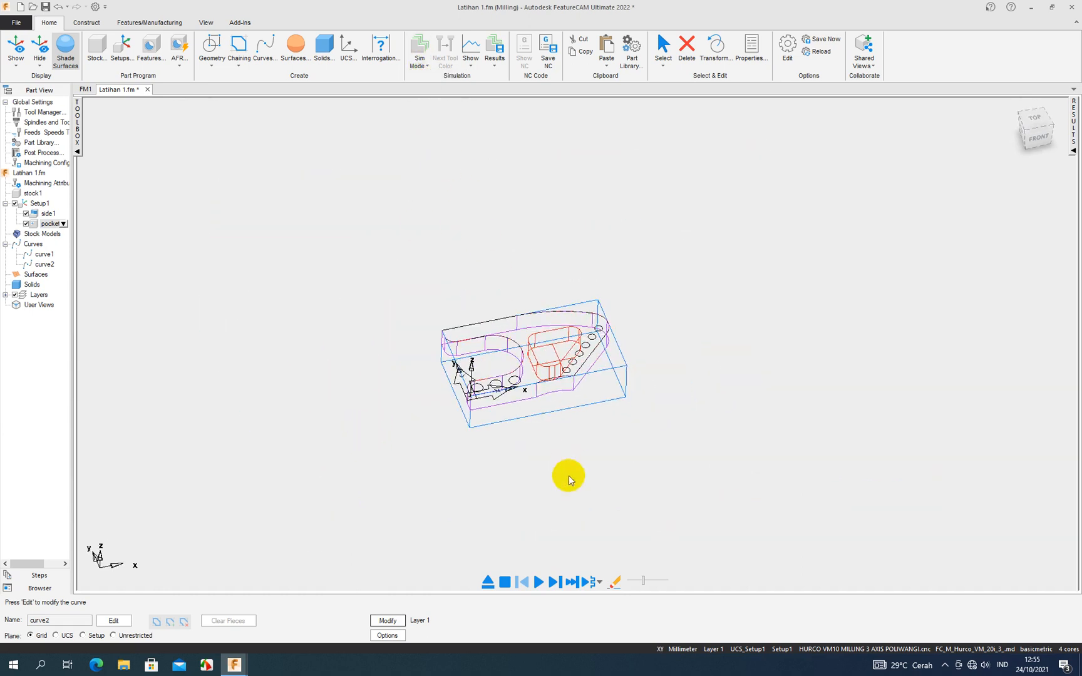
{"action": "left_click", "coordinate": [428, 65]}
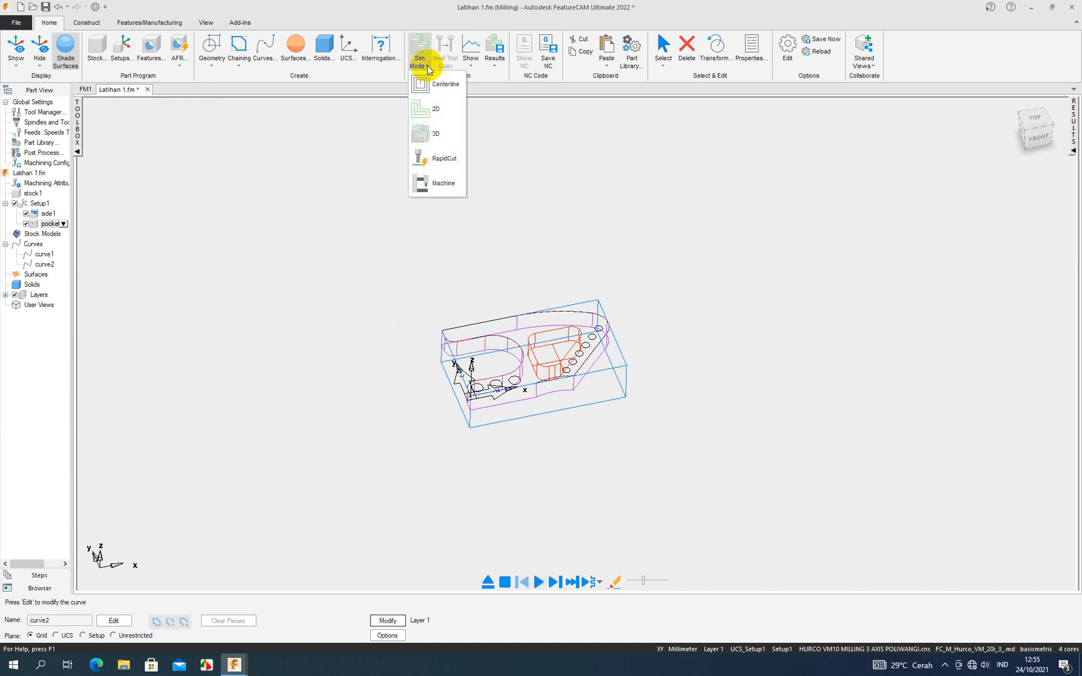
{"action": "left_click", "coordinate": [501, 180]}
{"action": "left_click", "coordinate": [547, 583]}
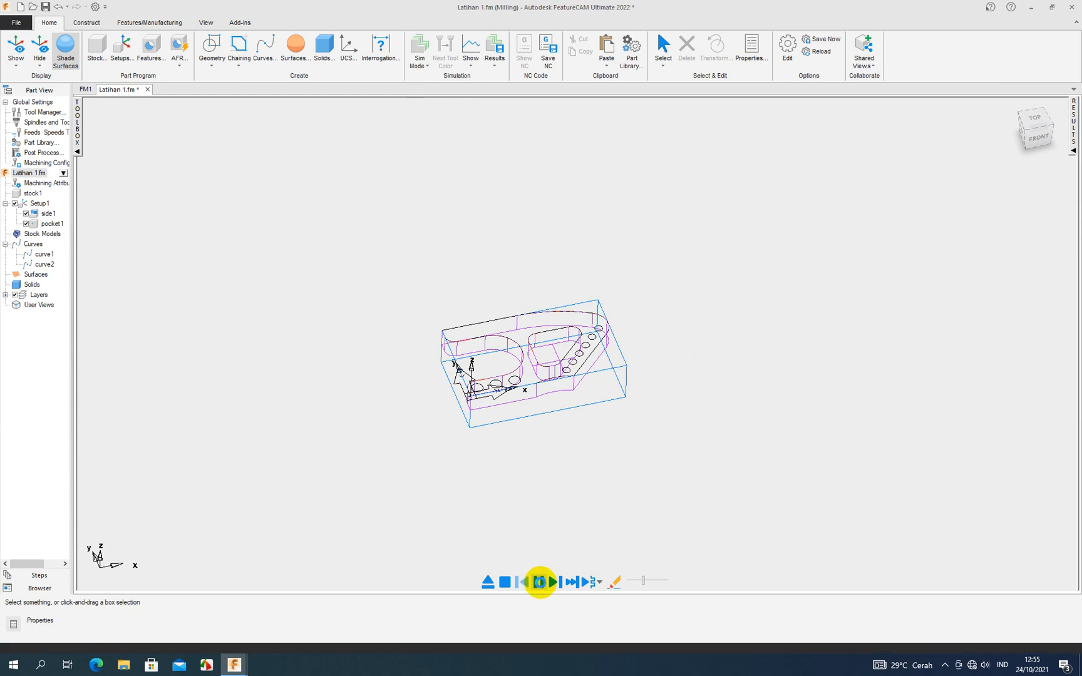
{"action": "mouse_move", "coordinate": [645, 580]}
{"action": "left_mouse_down"}
{"action": "mouse_move", "coordinate": [657, 580]}
{"action": "mouse_move", "coordinate": [642, 581]}
{"action": "left_mouse_up"}
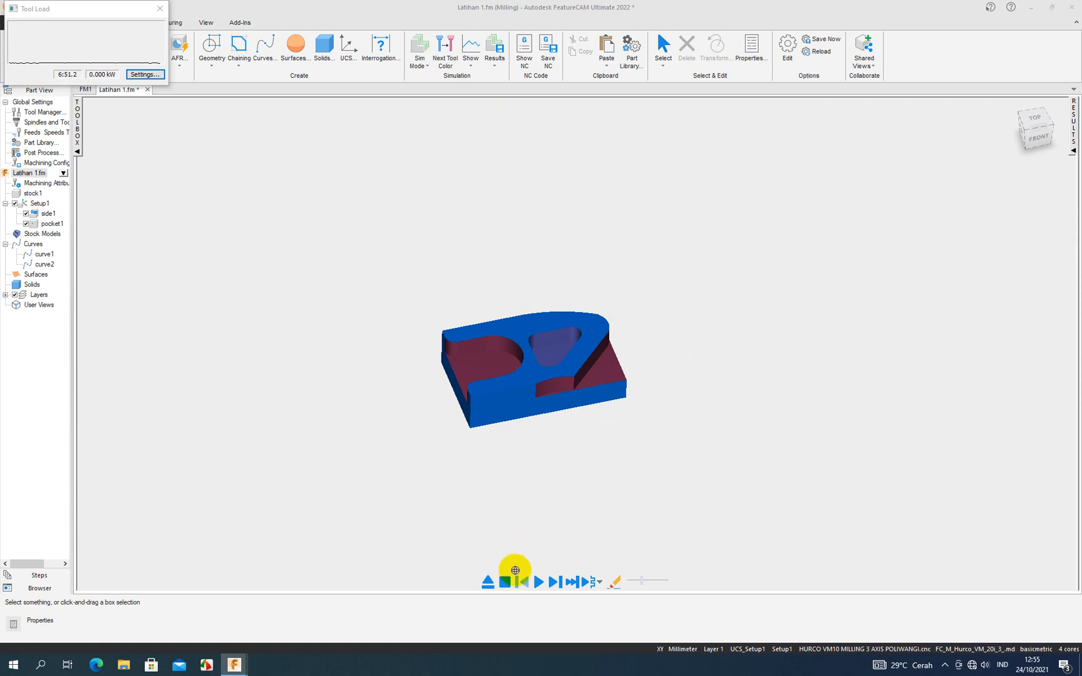
{"action": "left_click", "coordinate": [504, 582]}
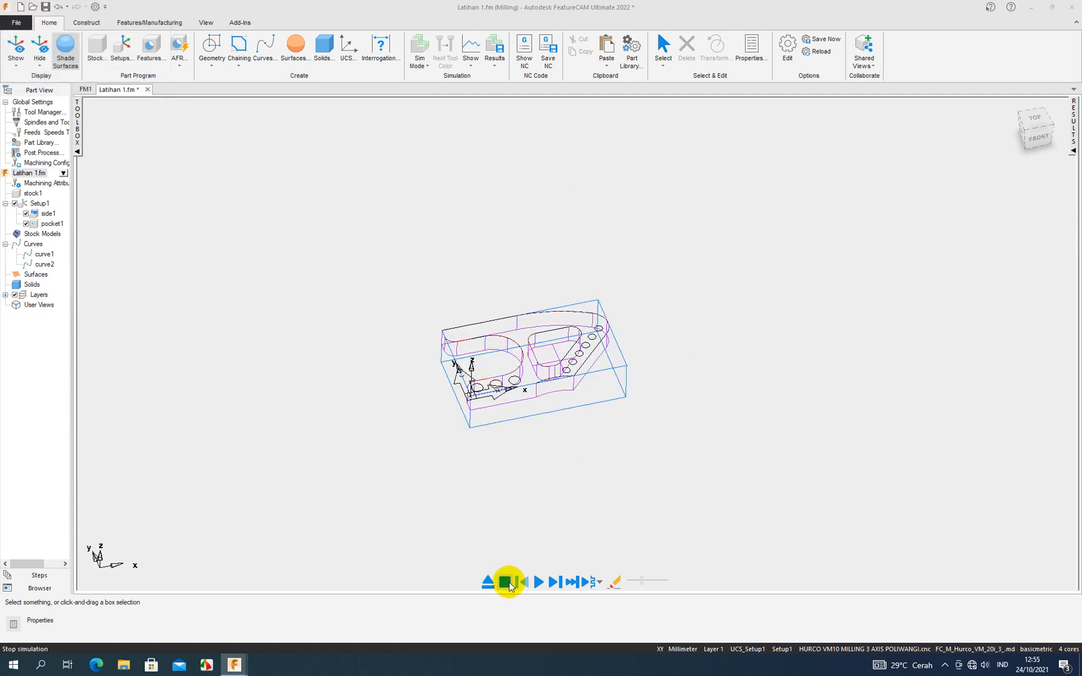
- Rerun the 3D simulation from the uncut stock in a closer view at a faster playback speed, and replay it
{"action": "left_click", "coordinate": [420, 62]}
{"action": "left_click", "coordinate": [421, 132]}
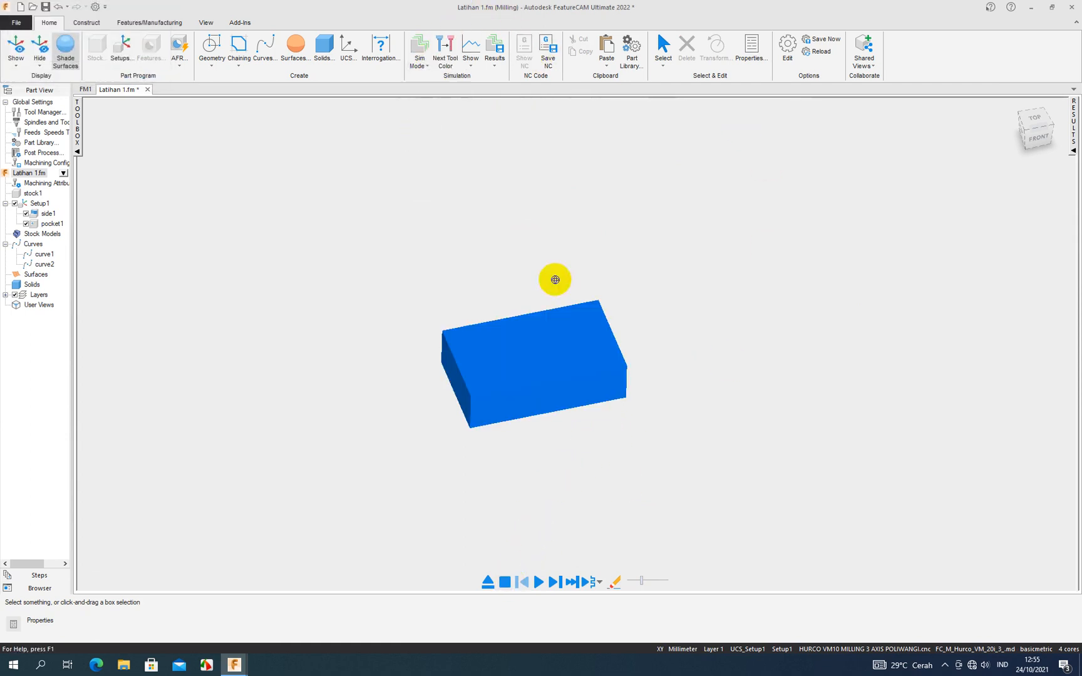
{"action": "scroll", "coordinate": [659, 324], "scroll_direction": "up", "scroll_amount": 3}
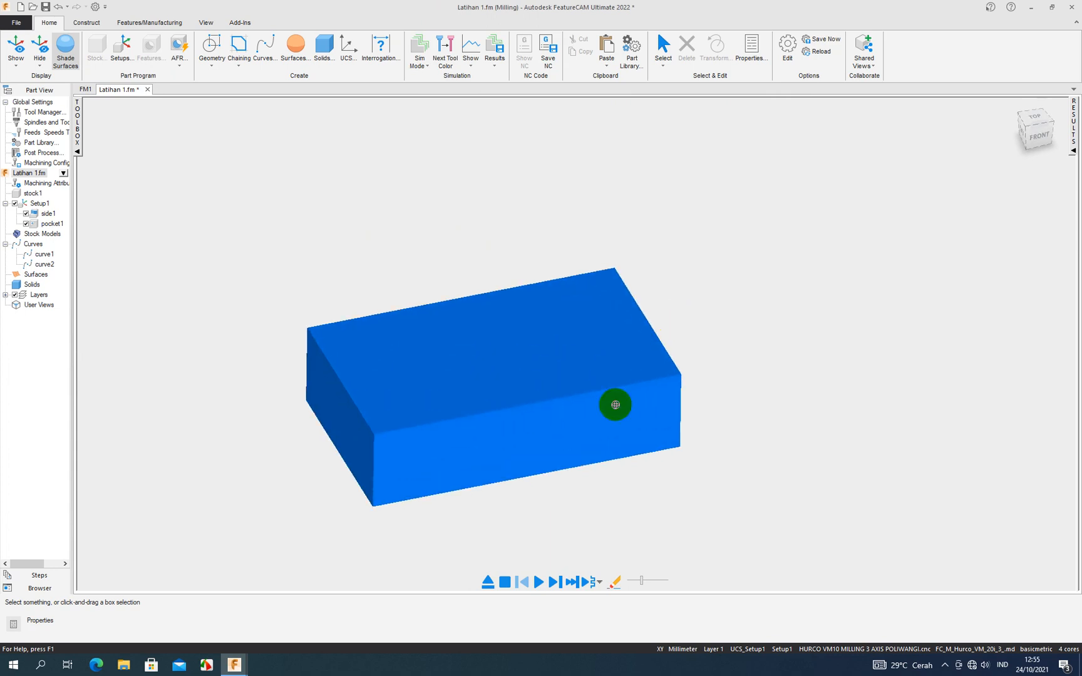
{"action": "left_click", "coordinate": [538, 583]}
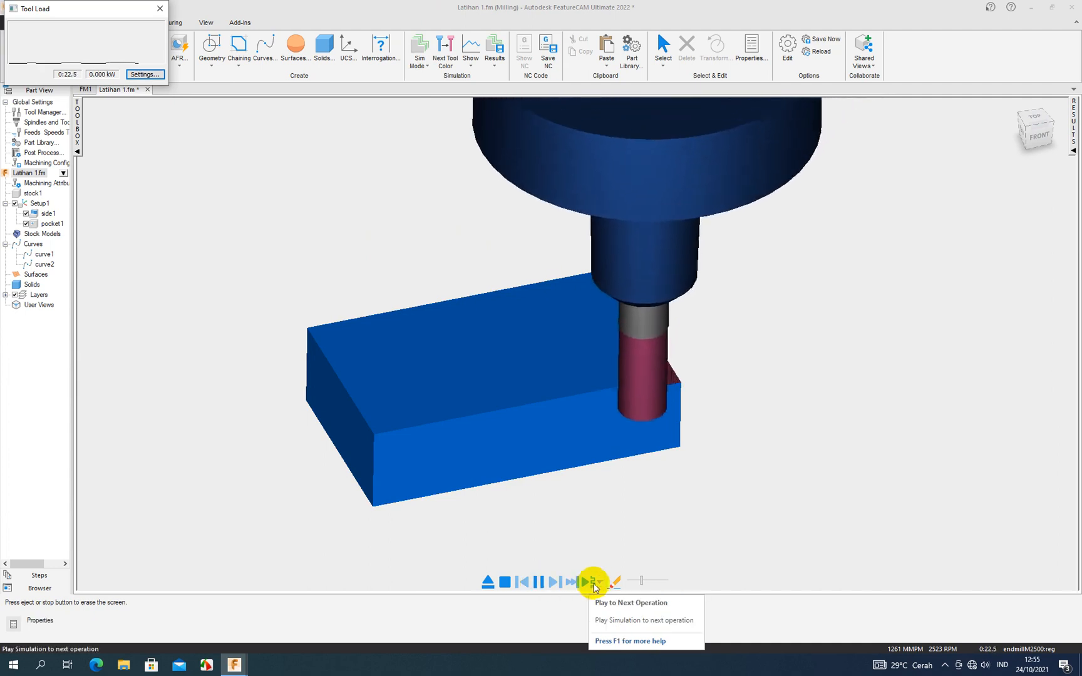
{"action": "left_click_drag", "start_coordinate": [645, 579], "coordinate": [658, 579]}
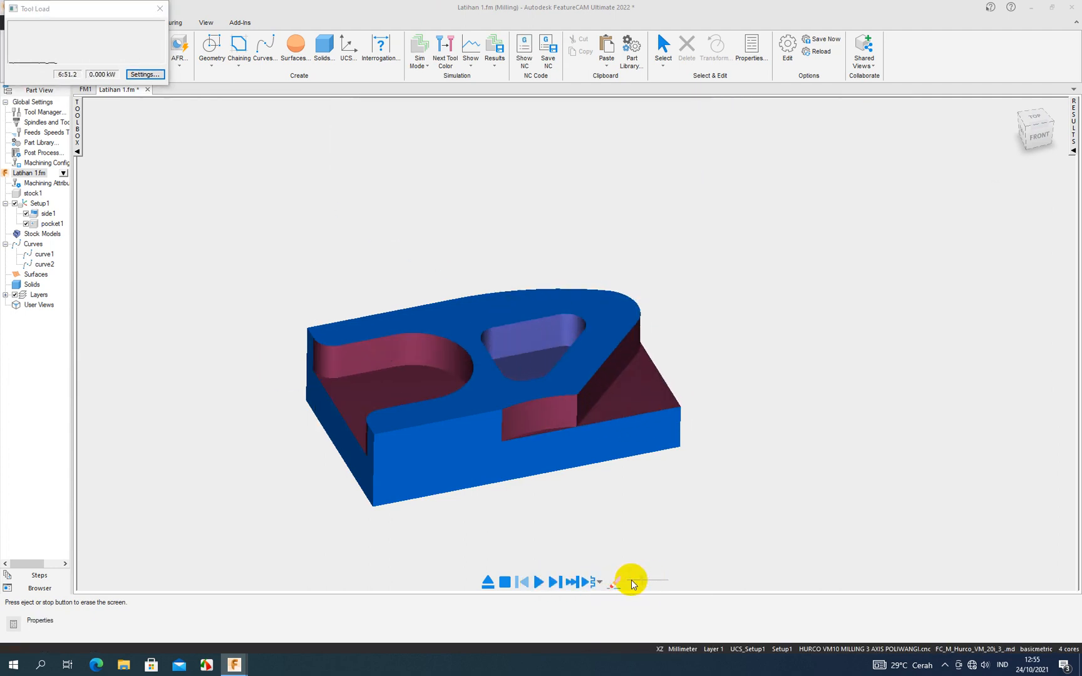
{"action": "left_click", "coordinate": [538, 582]}
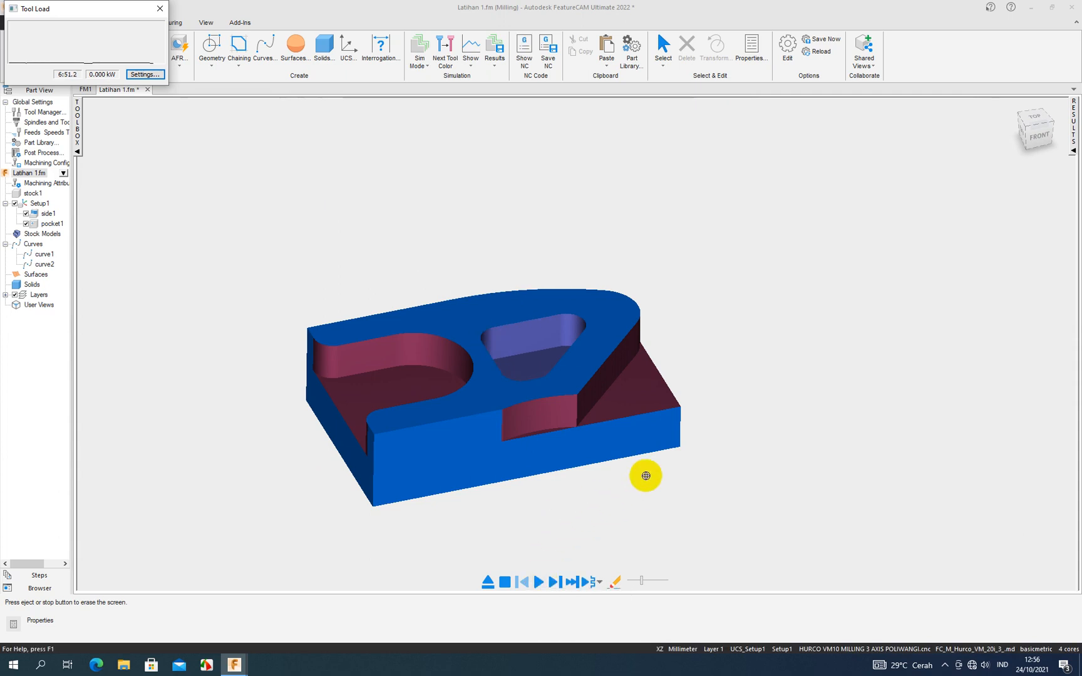
- Examine the machined triangular pocket and side walls on the simulated part from several angles, and end the simulation
{"action": "middle_click_drag", "start_coordinate": [668, 391], "coordinate": [683, 427]}
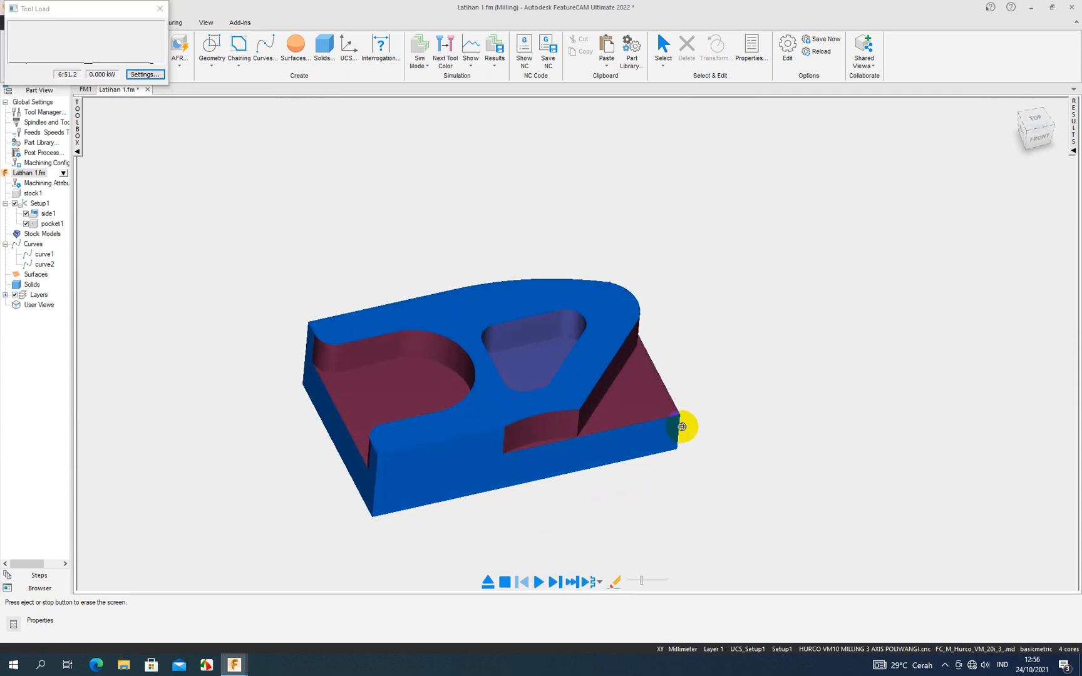
{"action": "left_click", "coordinate": [673, 426]}
{"action": "scroll", "coordinate": [489, 355], "scroll_direction": "up", "scroll_amount": 2}
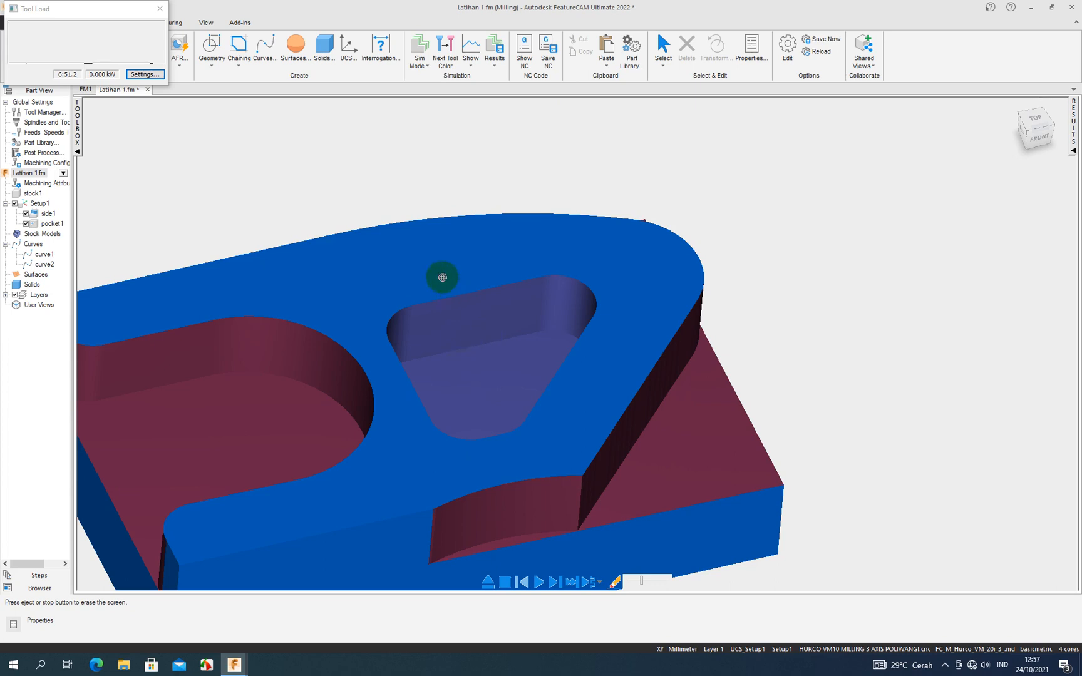
{"action": "middle_click_drag", "start_coordinate": [459, 343], "coordinate": [461, 247]}
{"action": "middle_click_drag", "start_coordinate": [594, 367], "coordinate": [601, 313]}
{"action": "middle_click_drag", "start_coordinate": [479, 344], "coordinate": [504, 372]}
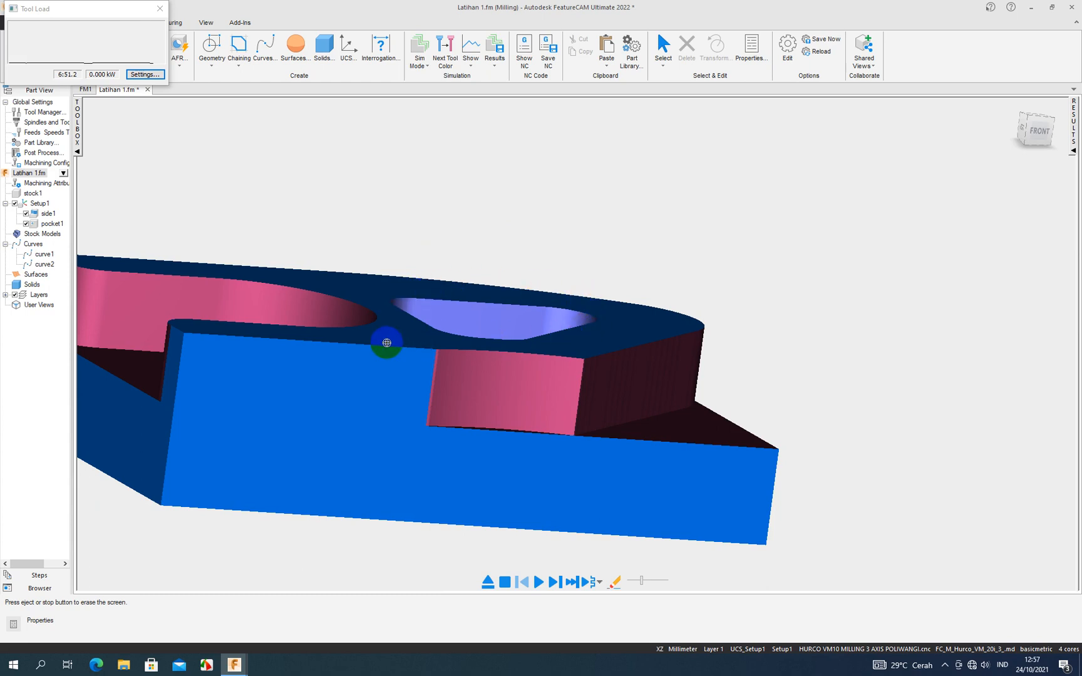
{"action": "left_click_drag", "start_coordinate": [386, 403], "coordinate": [449, 430]}
{"action": "scroll", "coordinate": [460, 425], "scroll_direction": "up", "scroll_amount": 1}
{"action": "scroll", "coordinate": [466, 423], "scroll_direction": "down", "scroll_amount": 2}
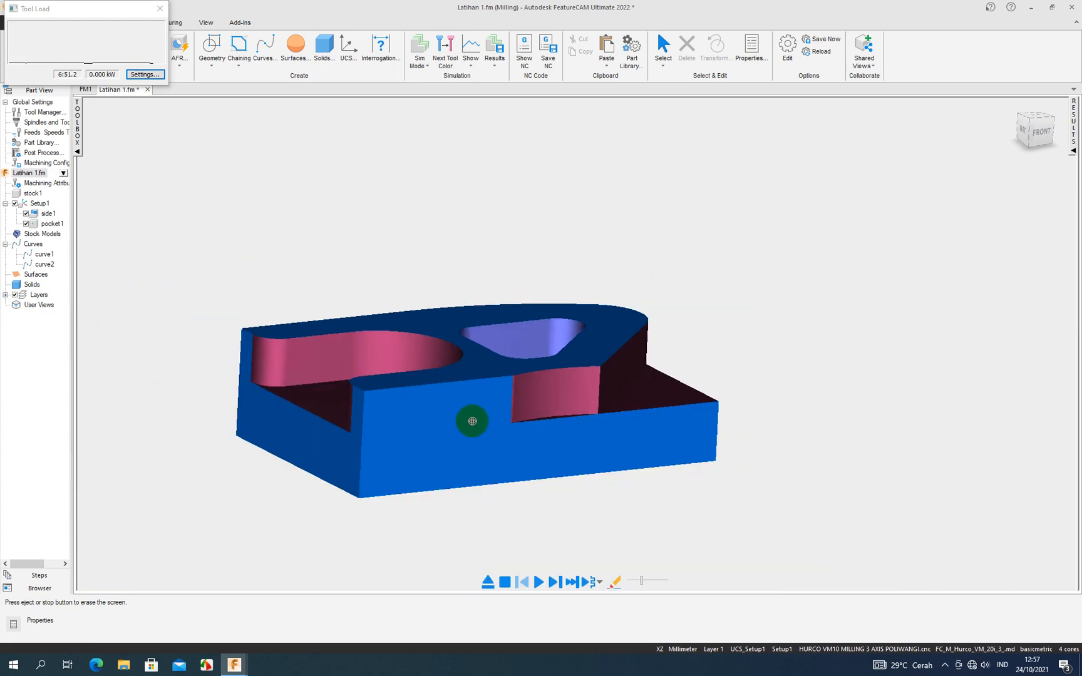
{"action": "left_click", "coordinate": [504, 582]}
{"action": "middle_click_drag", "start_coordinate": [580, 372], "coordinate": [576, 395]}
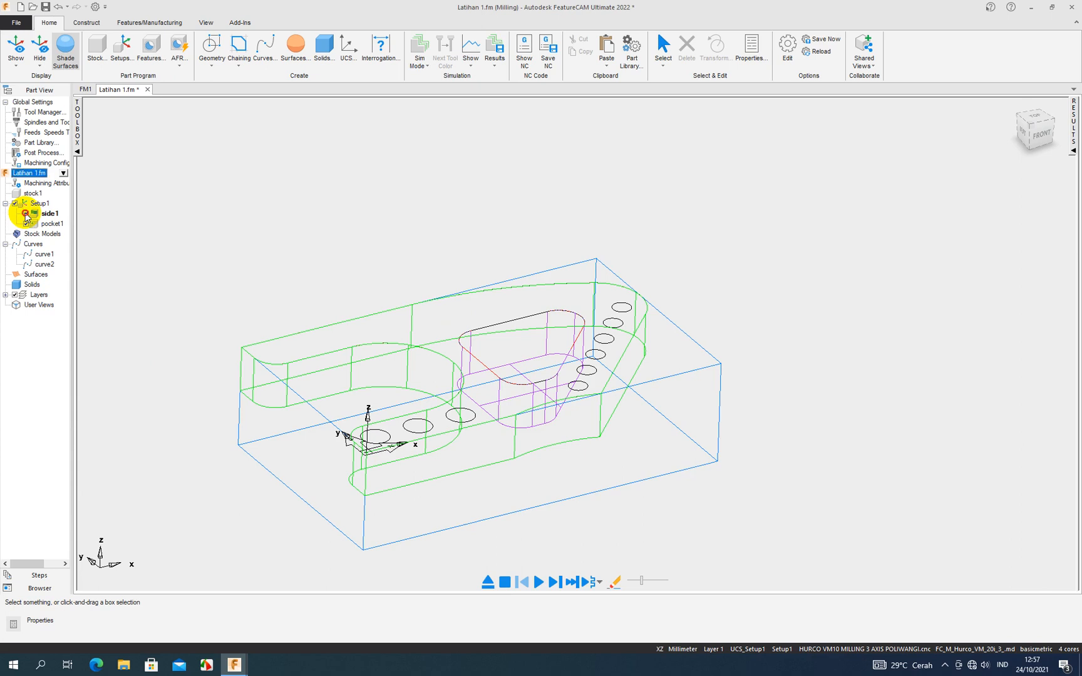
- Exclude side1 from the setup, simulate the toolpath of pocket1 alone, and abort the running computation
{"action": "left_click", "coordinate": [26, 215]}
{"action": "left_click", "coordinate": [539, 581]}
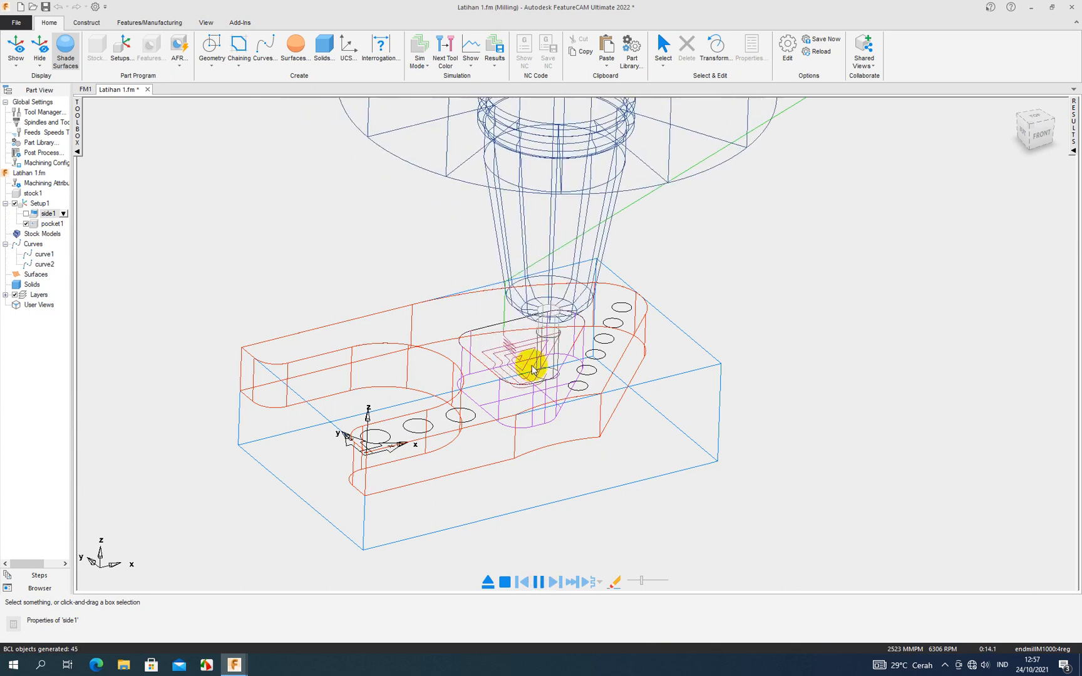
{"action": "left_click", "coordinate": [505, 581]}
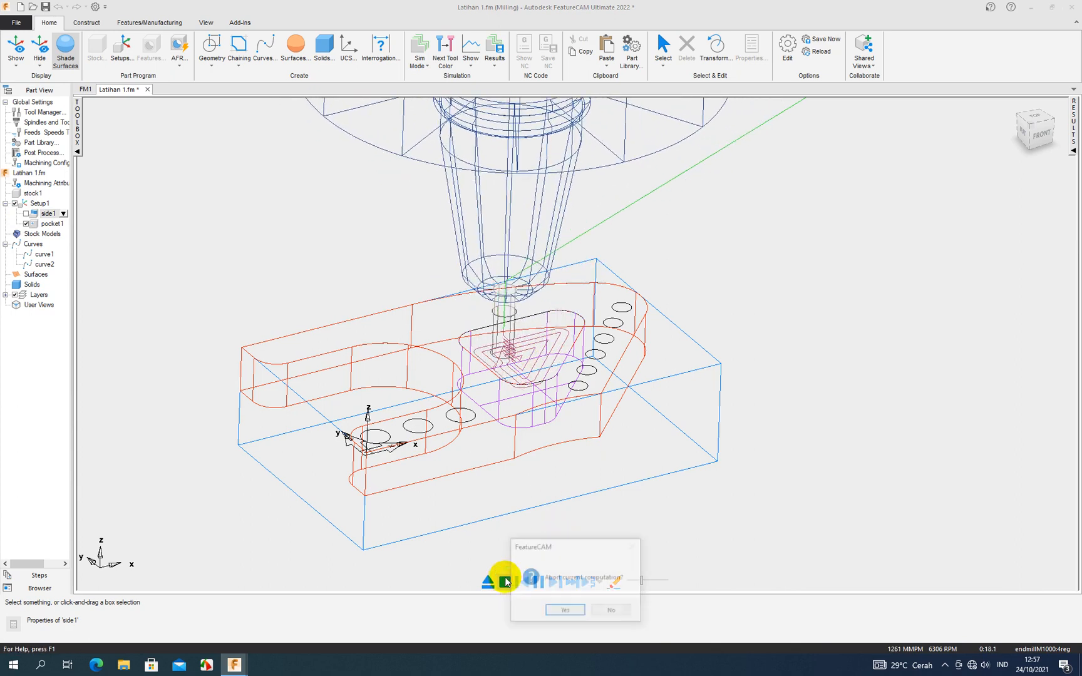
{"action": "left_click", "coordinate": [559, 609]}
- Run a 3D simulation of pocket1 alone, stop it at the end, and include side1 in the setup again
{"action": "left_click", "coordinate": [431, 119]}
{"action": "left_click", "coordinate": [535, 582]}
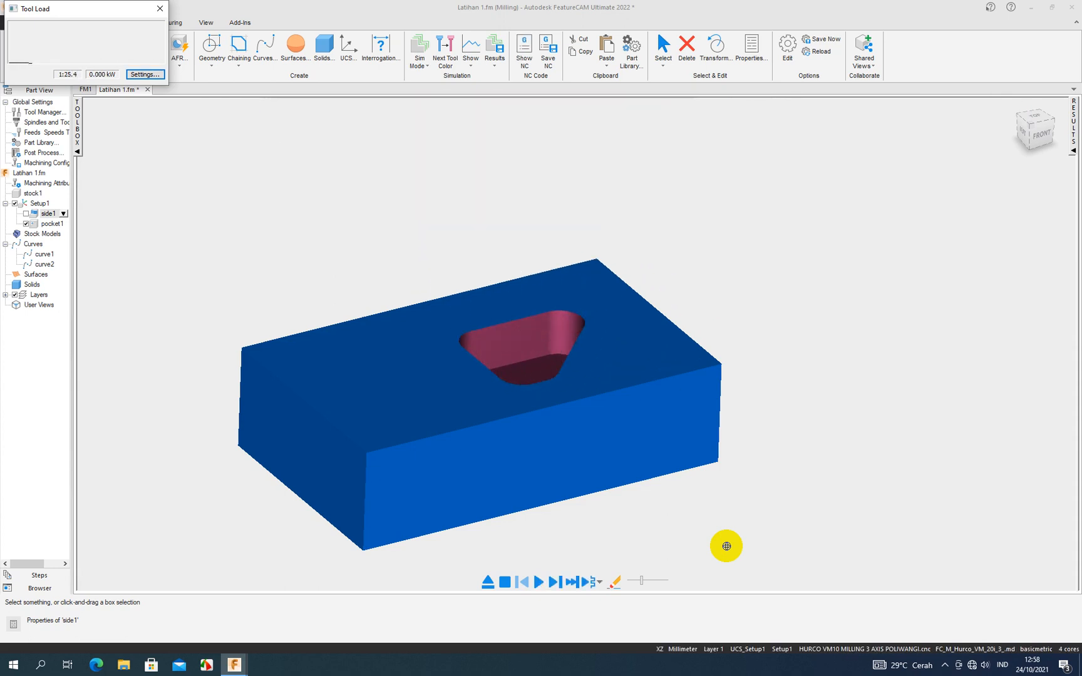
{"action": "left_click", "coordinate": [504, 582]}
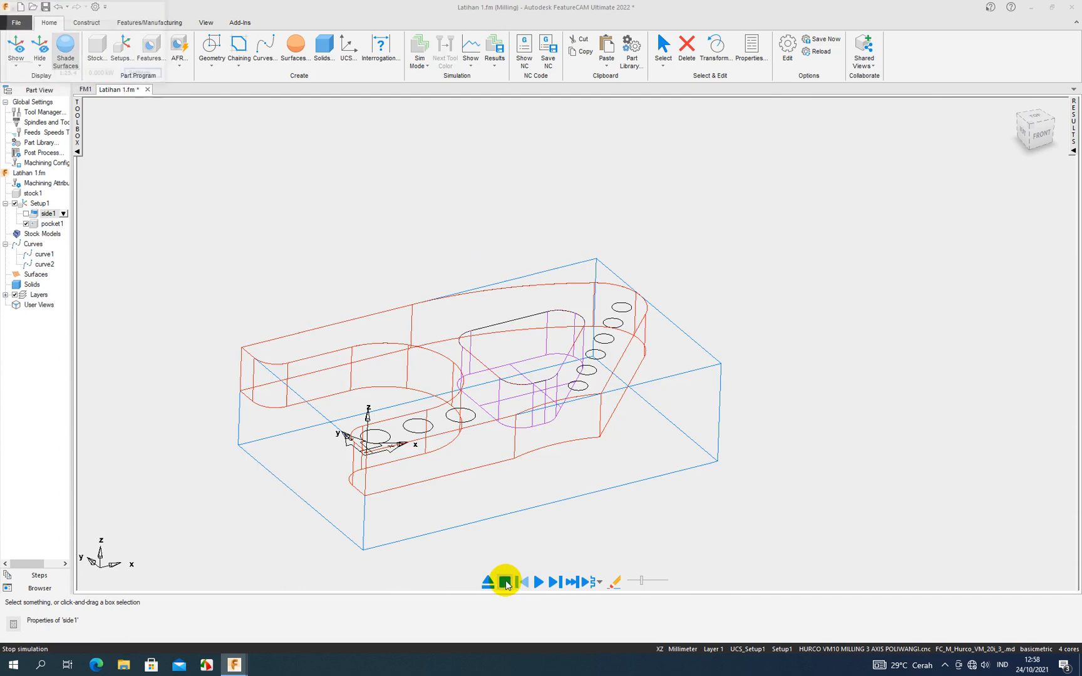
{"action": "left_click", "coordinate": [25, 214]}
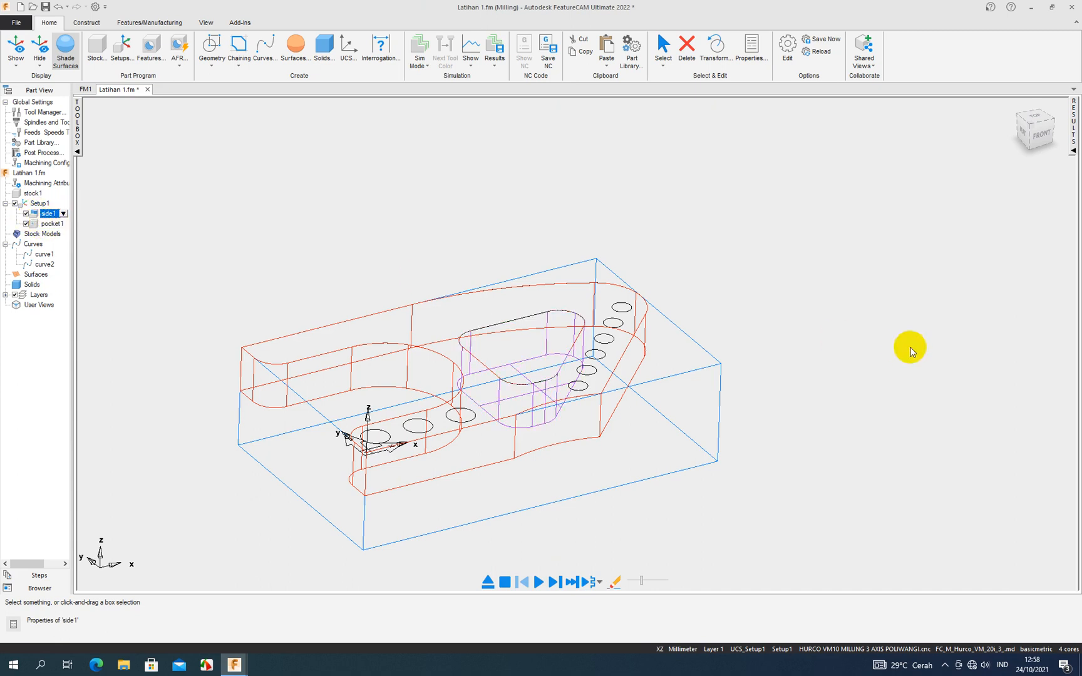
- Start a new Pocket feature from curve with the part shown in the top view
{"action": "scroll", "coordinate": [812, 326], "scroll_direction": "down", "scroll_amount": 2}
{"action": "scroll", "coordinate": [723, 343], "scroll_direction": "up", "scroll_amount": 2}
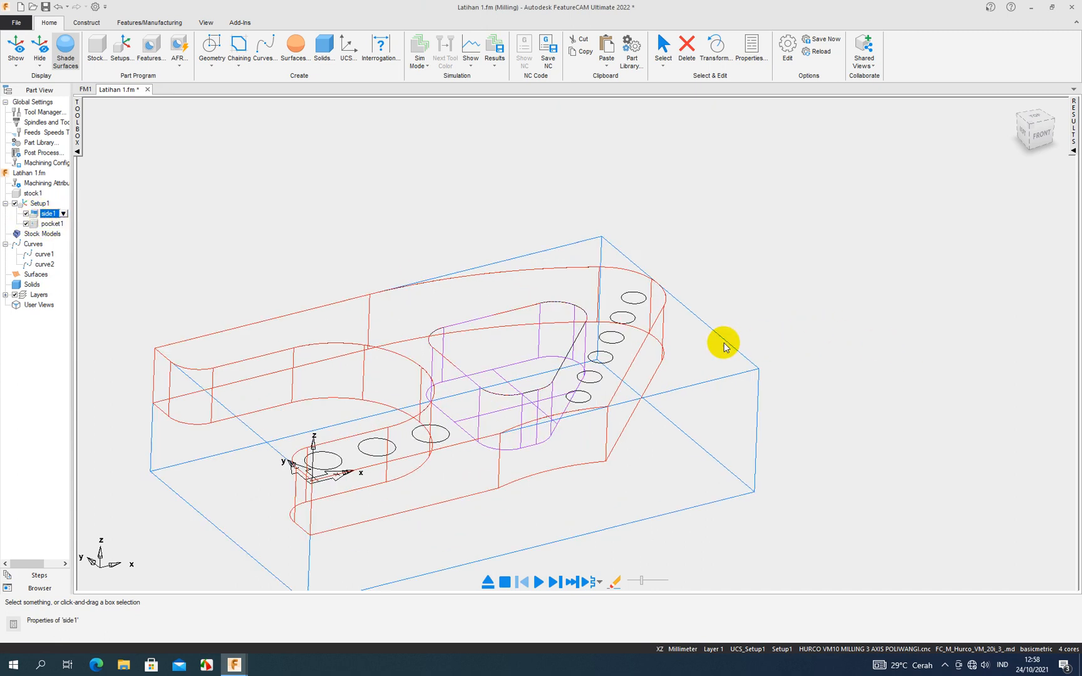
{"action": "scroll", "coordinate": [724, 342], "scroll_direction": "down", "scroll_amount": 5}
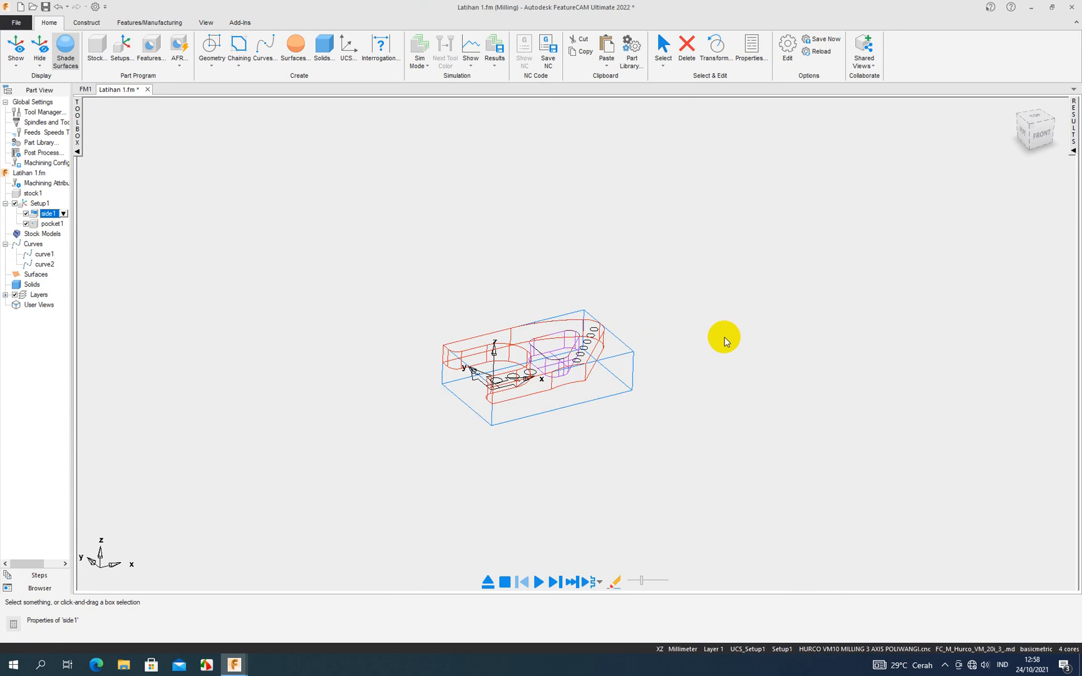
{"action": "key", "text": "ctrl+5"}
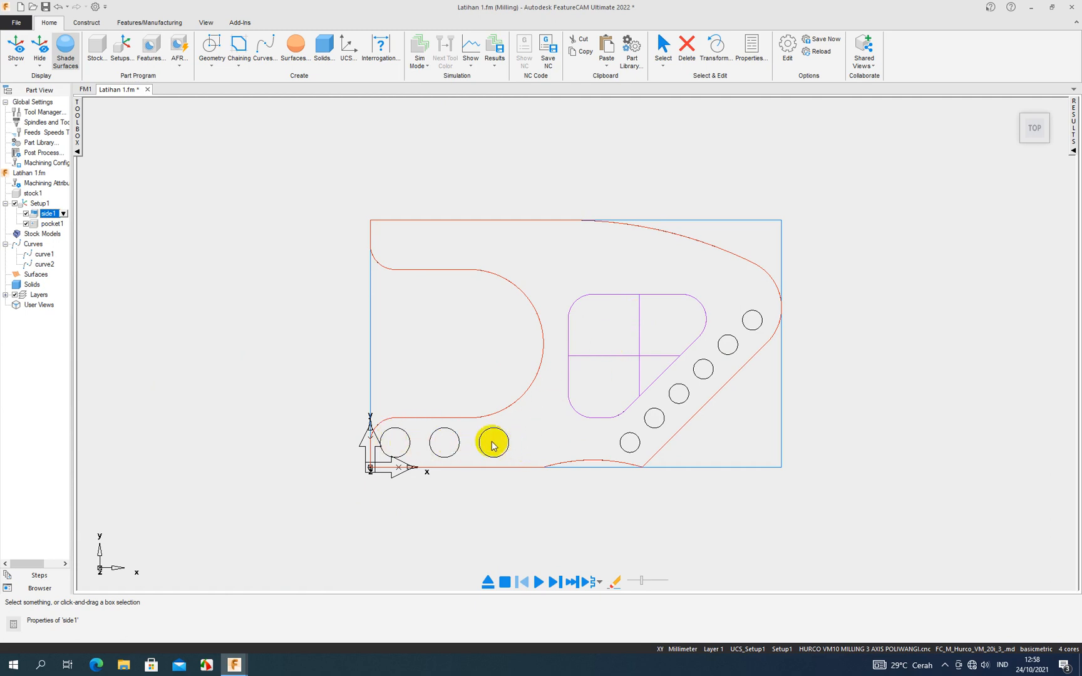
{"action": "left_click", "coordinate": [154, 56]}
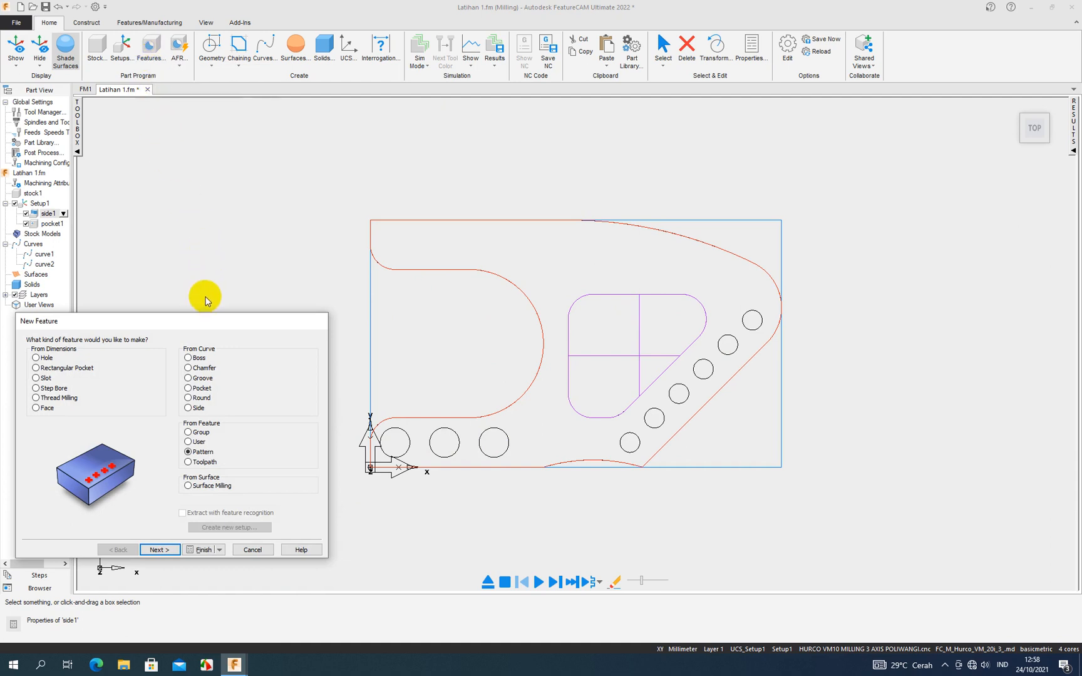
{"action": "left_click_drag", "start_coordinate": [207, 319], "coordinate": [212, 263]}
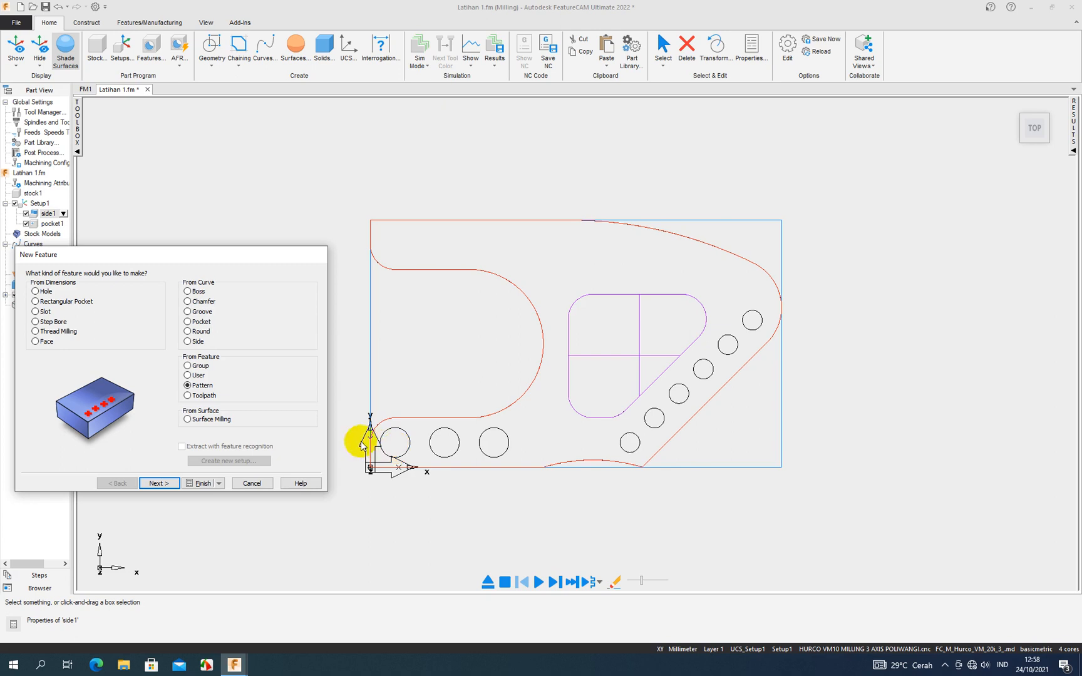
{"action": "left_click", "coordinate": [187, 322]}
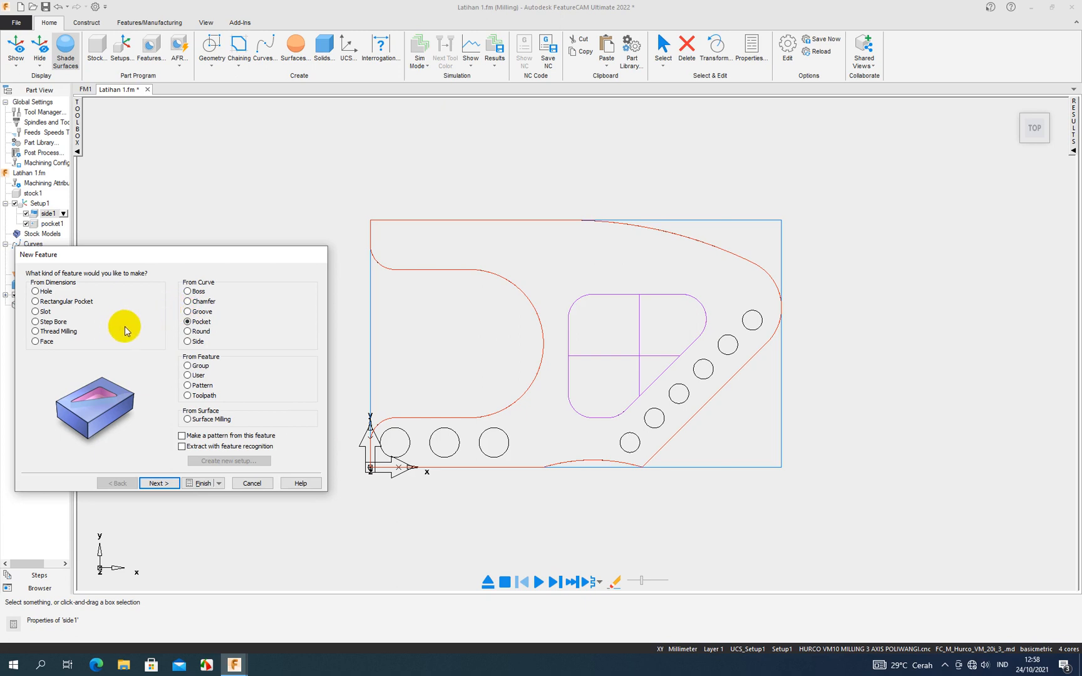
{"action": "left_click", "coordinate": [36, 292]}
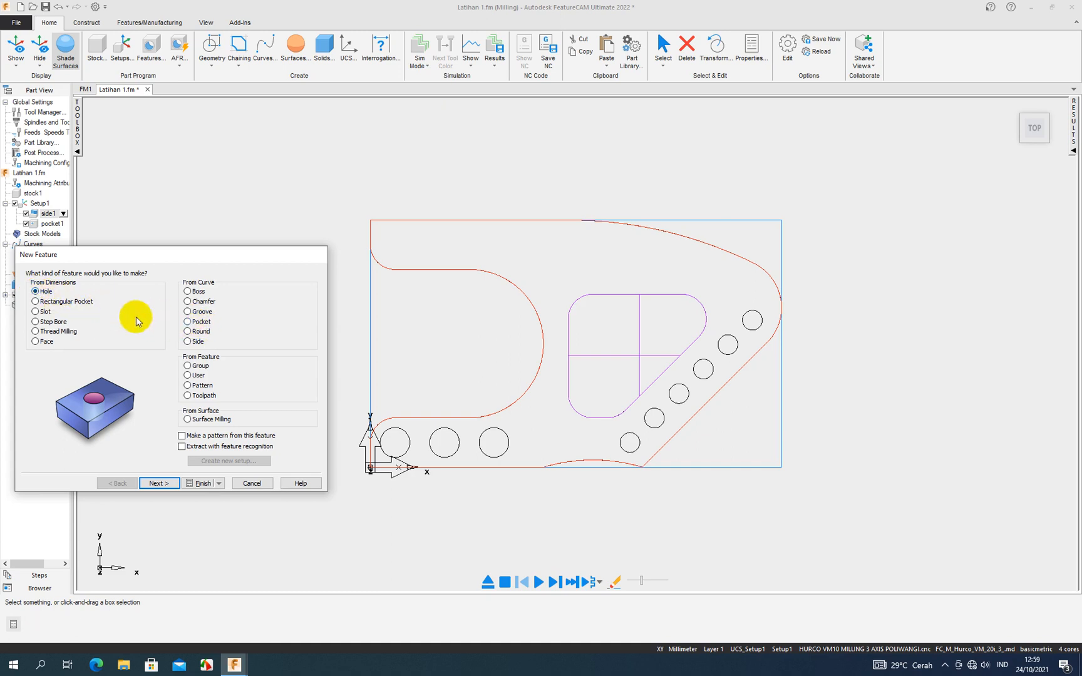
{"action": "left_click", "coordinate": [187, 321]}
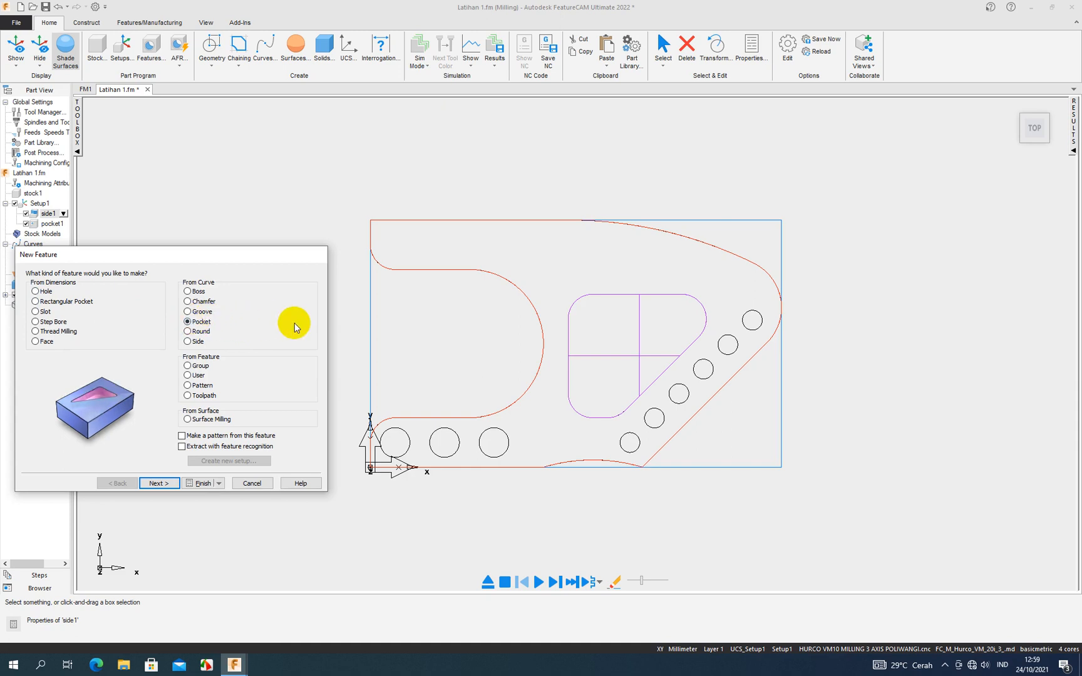
{"action": "left_click", "coordinate": [167, 484]}
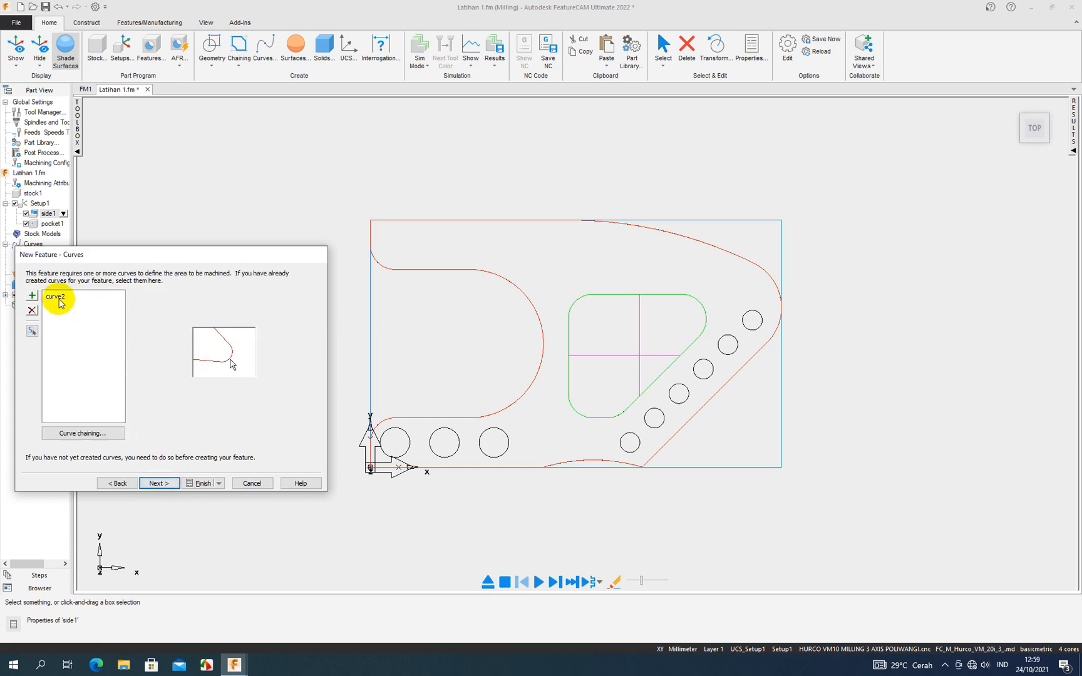
- Remove curve2 from the pocket's curves and add the three 6 mm radius circles circ22, circ23 and circ24 along the part's lower edge
{"action": "left_click", "coordinate": [54, 296]}
{"action": "left_click", "coordinate": [32, 310]}
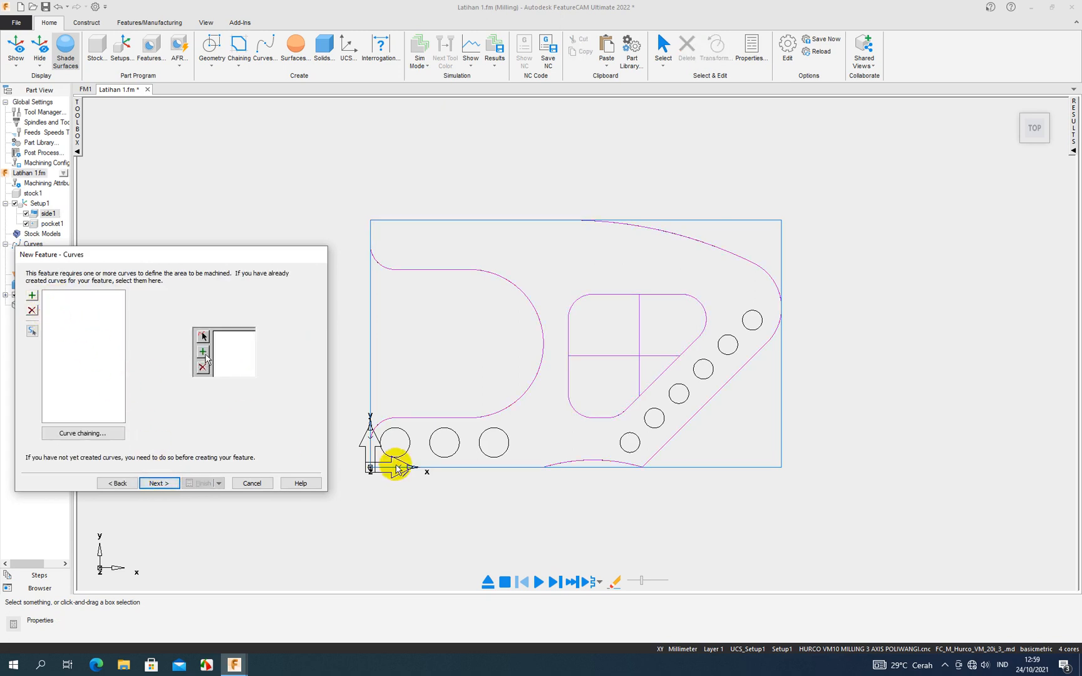
{"action": "left_click", "coordinate": [408, 443]}
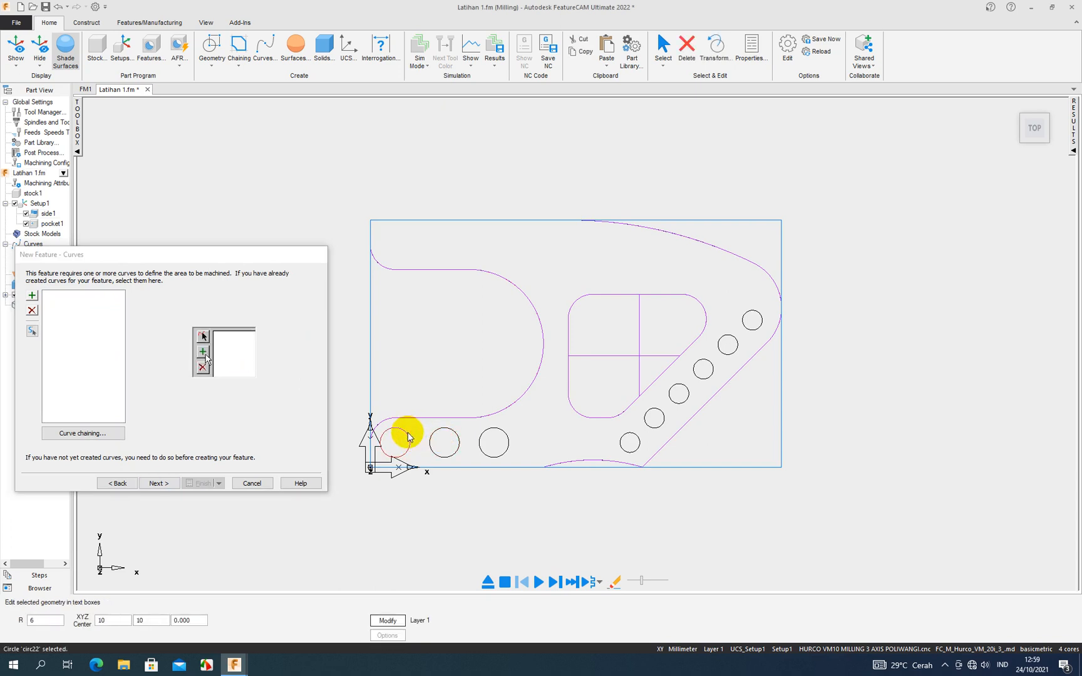
{"action": "left_click", "coordinate": [32, 296]}
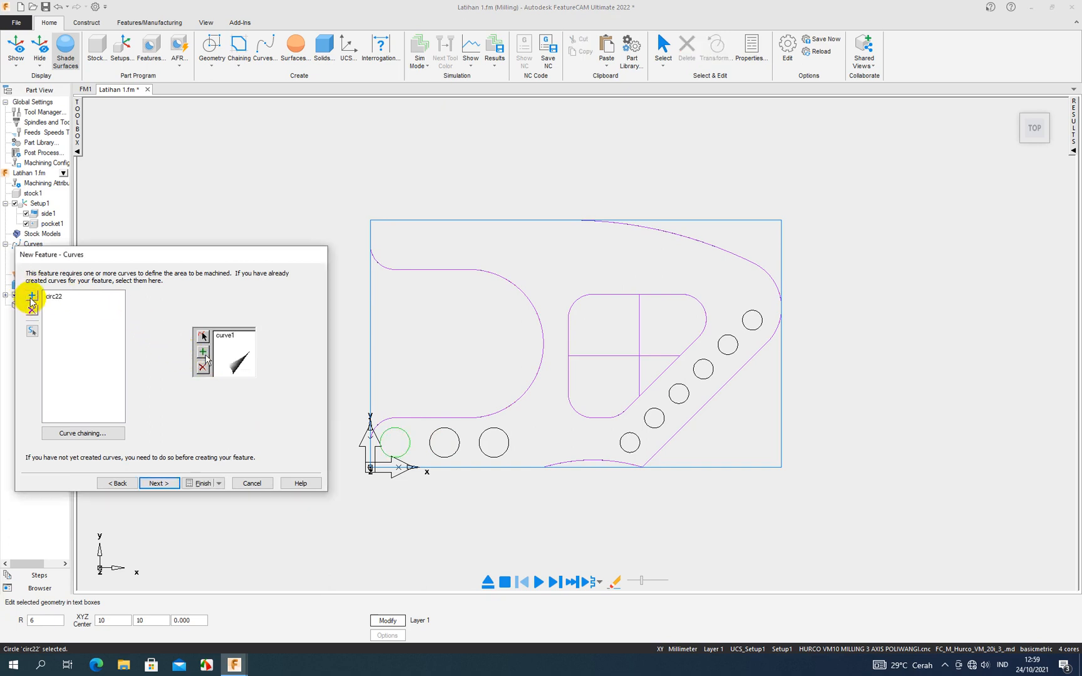
{"action": "left_click", "coordinate": [436, 437]}
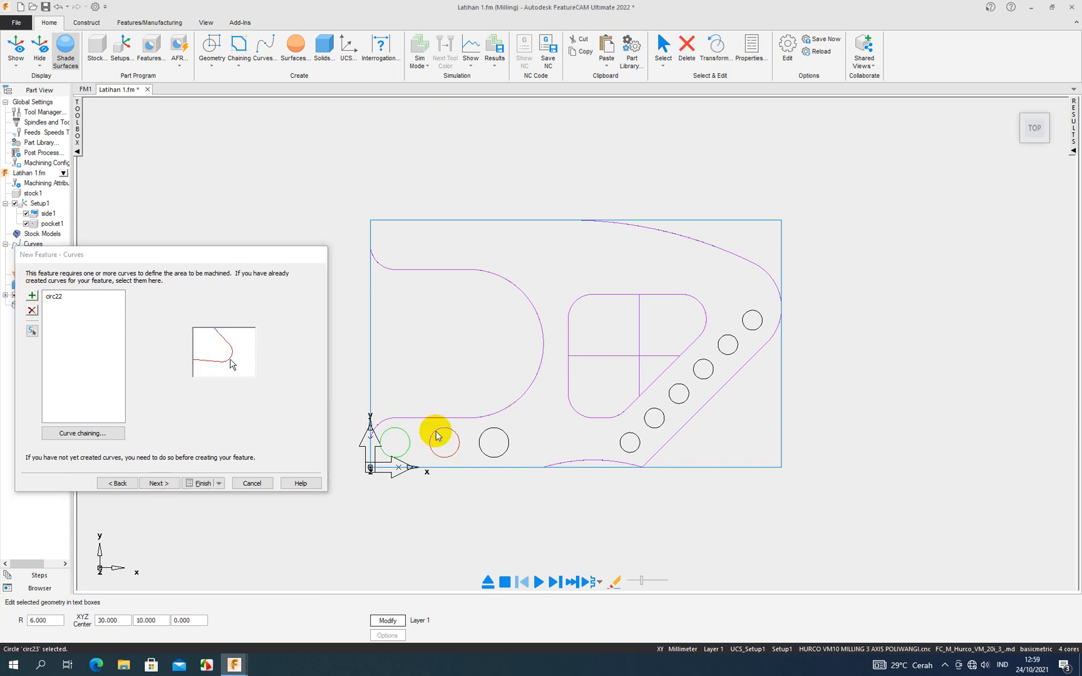
{"action": "left_click", "coordinate": [32, 295]}
{"action": "left_click", "coordinate": [486, 436]}
{"action": "left_click", "coordinate": [31, 296]}
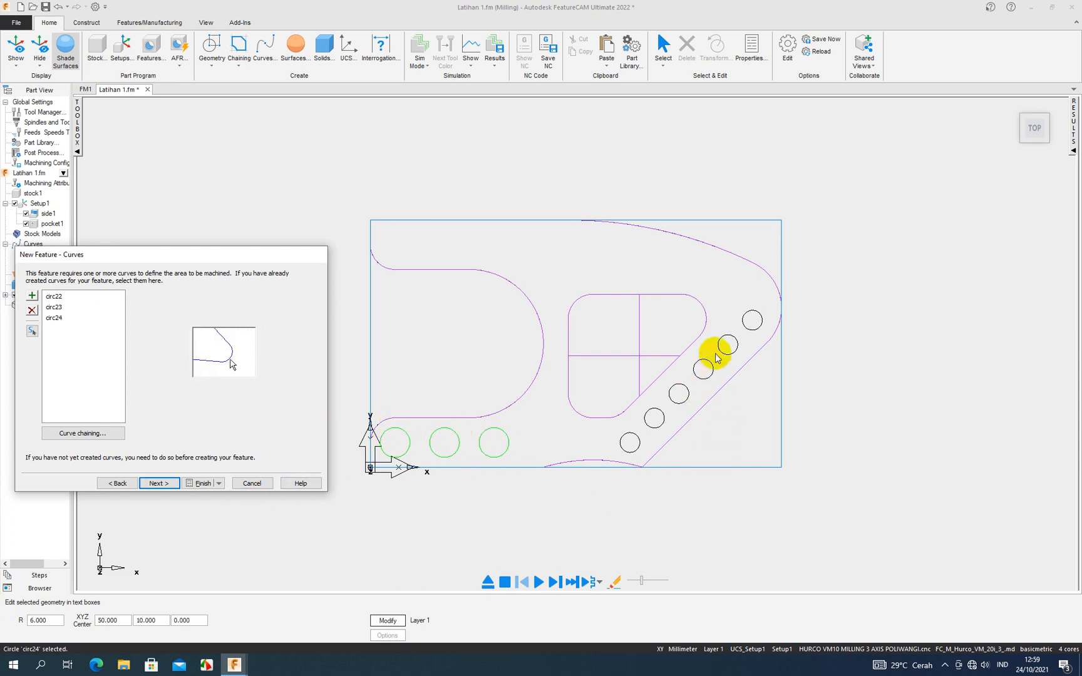
- Accept the circle pocket's 0.0 Z offset, 20 mm depth, and rough and finish pass strategies with spiral stepover
{"action": "left_click", "coordinate": [158, 483]}
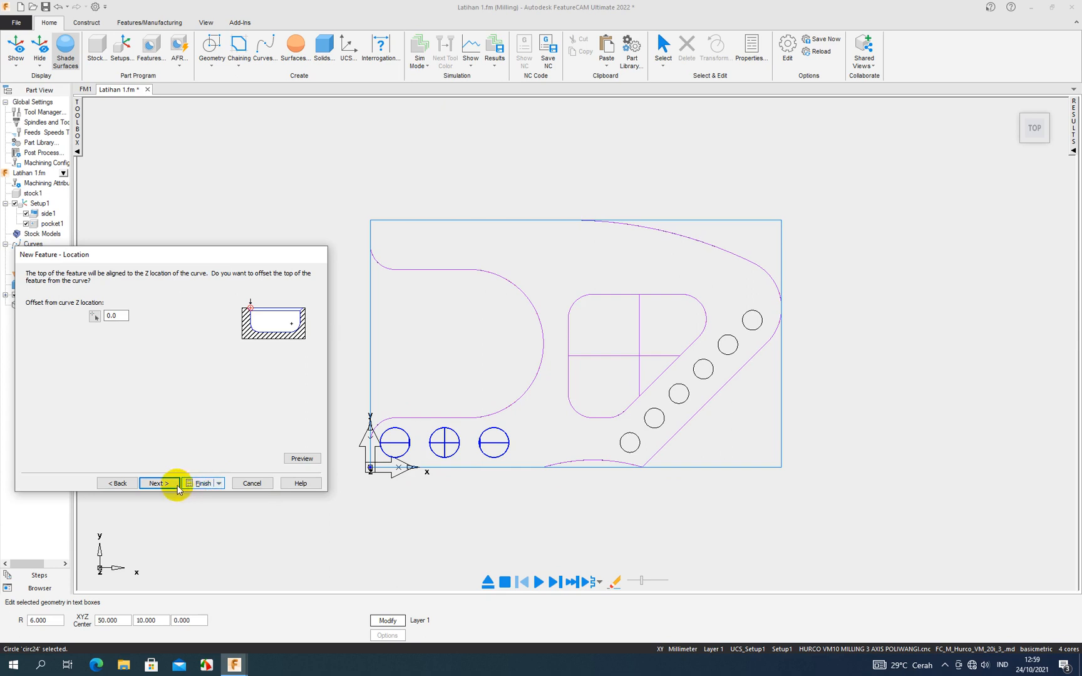
{"action": "left_click", "coordinate": [168, 486]}
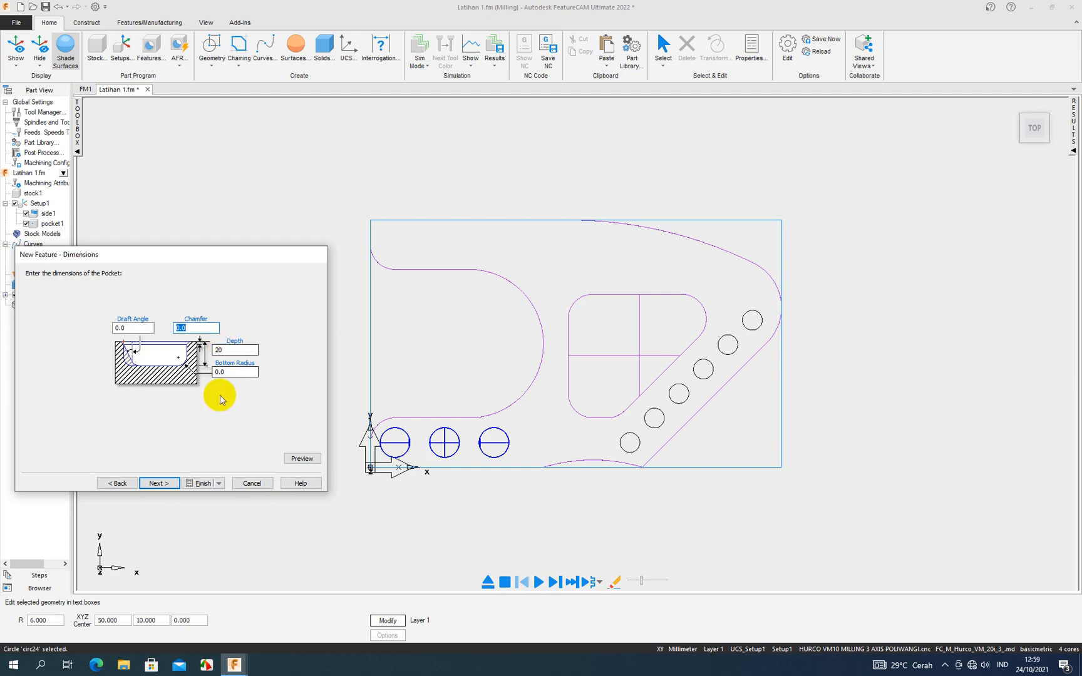
{"action": "left_click", "coordinate": [172, 487]}
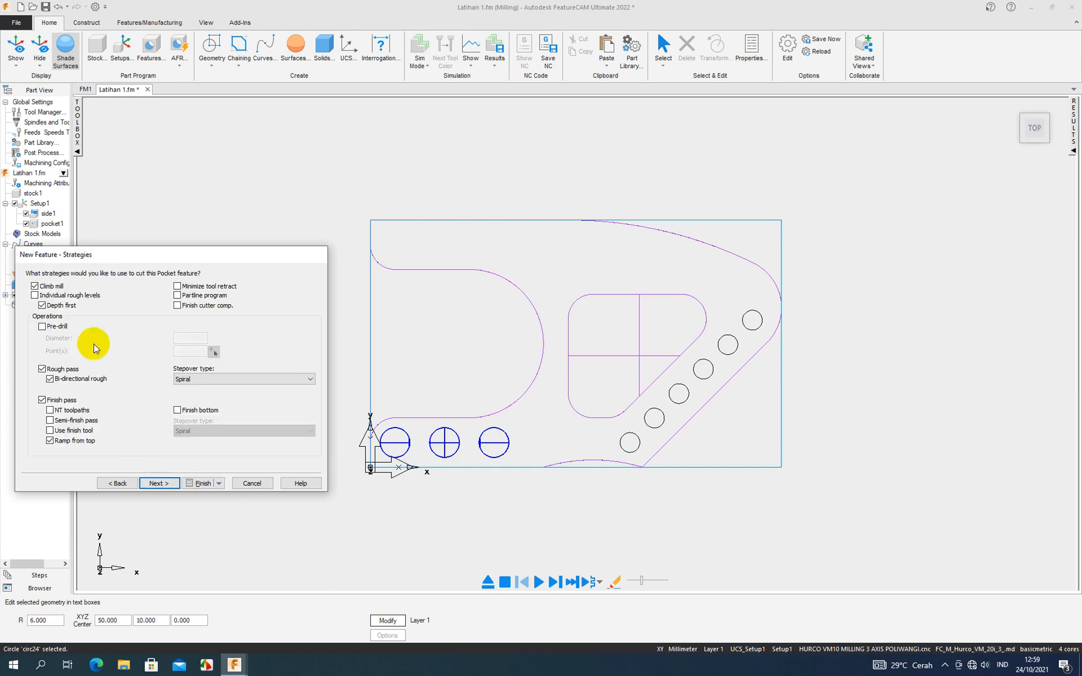
{"action": "left_click", "coordinate": [162, 488]}
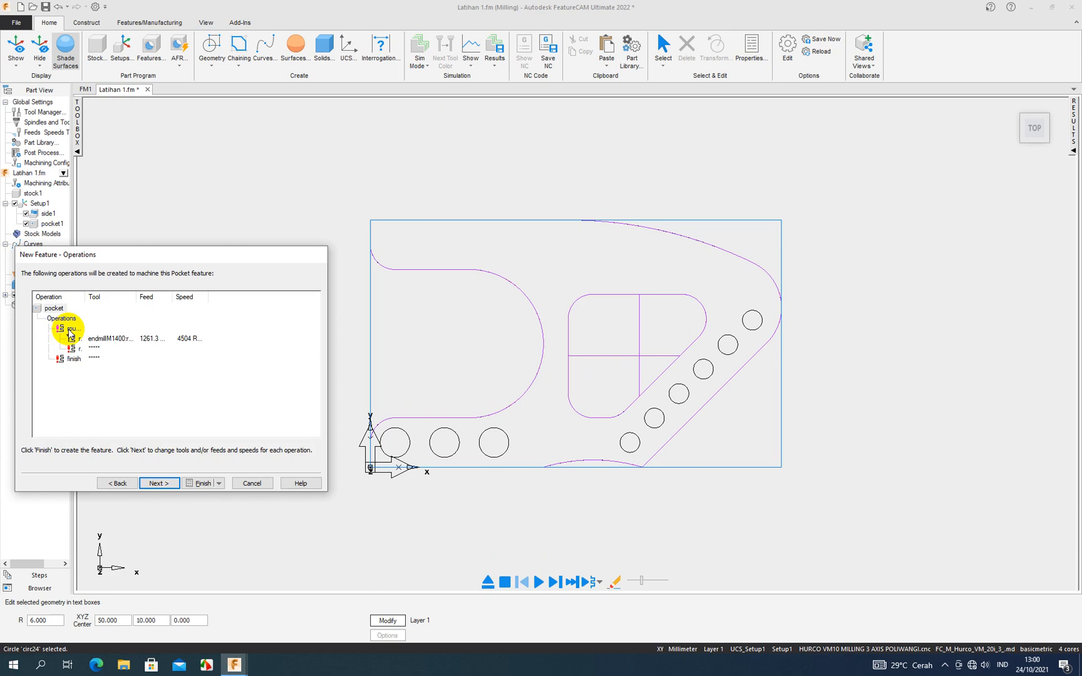
- Keep endmillM1400:reg for rough pass 1, leave rough pass 2 without a tool, and finish creating the circle pocket
{"action": "left_click", "coordinate": [159, 484]}
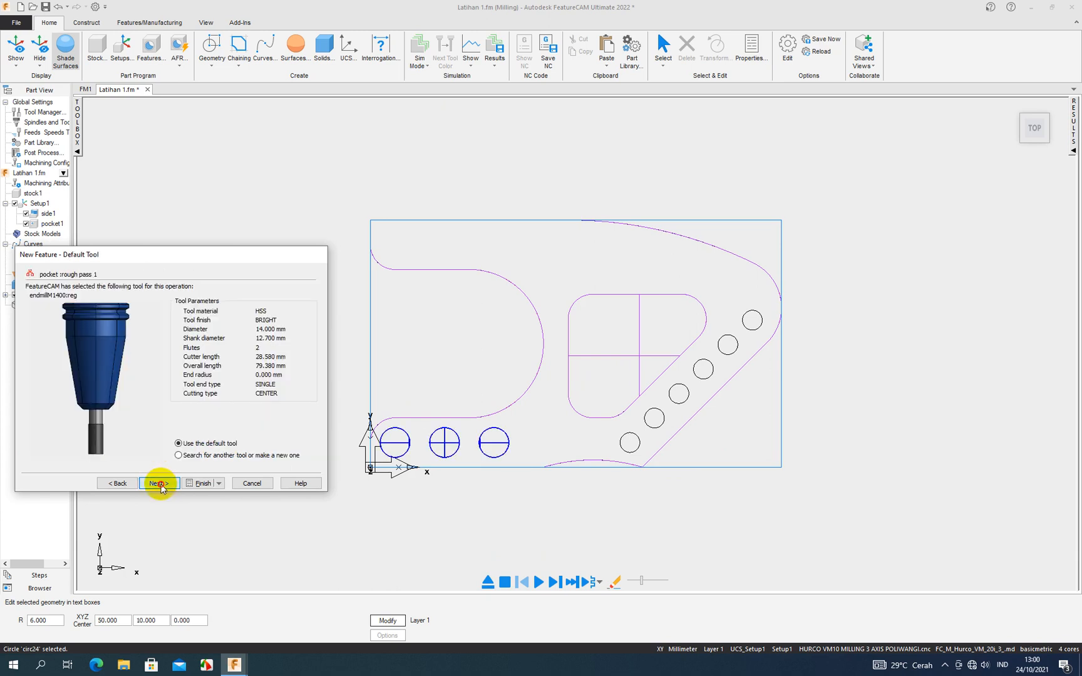
{"action": "left_click", "coordinate": [160, 484]}
{"action": "left_click", "coordinate": [160, 484]}
{"action": "left_click", "coordinate": [159, 484]}
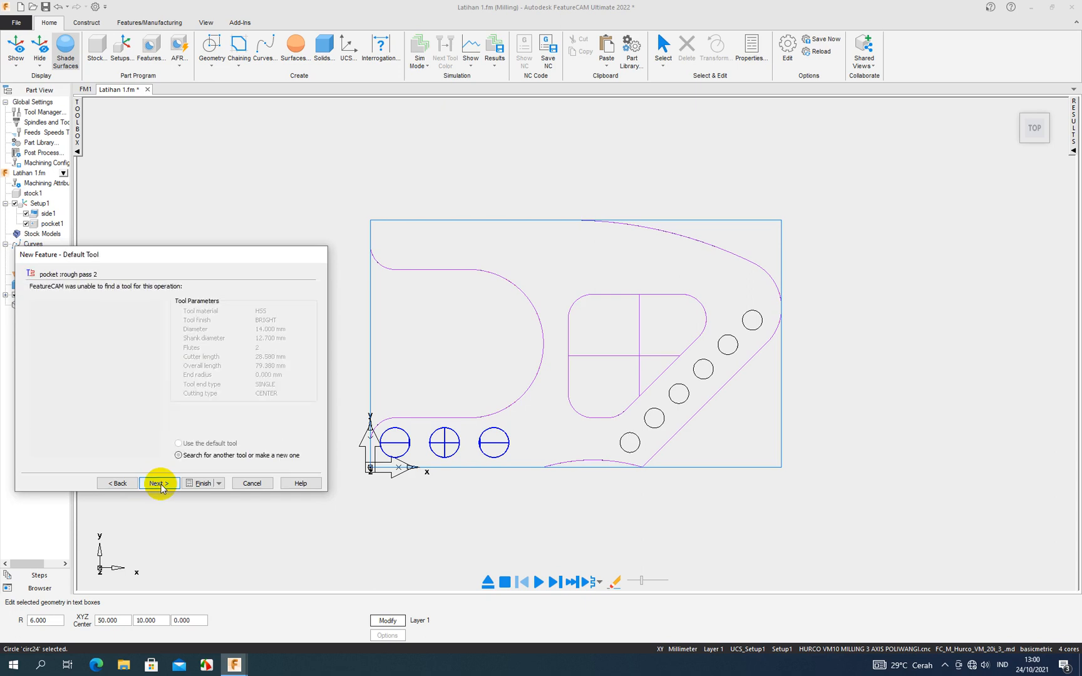
{"action": "left_click", "coordinate": [160, 486]}
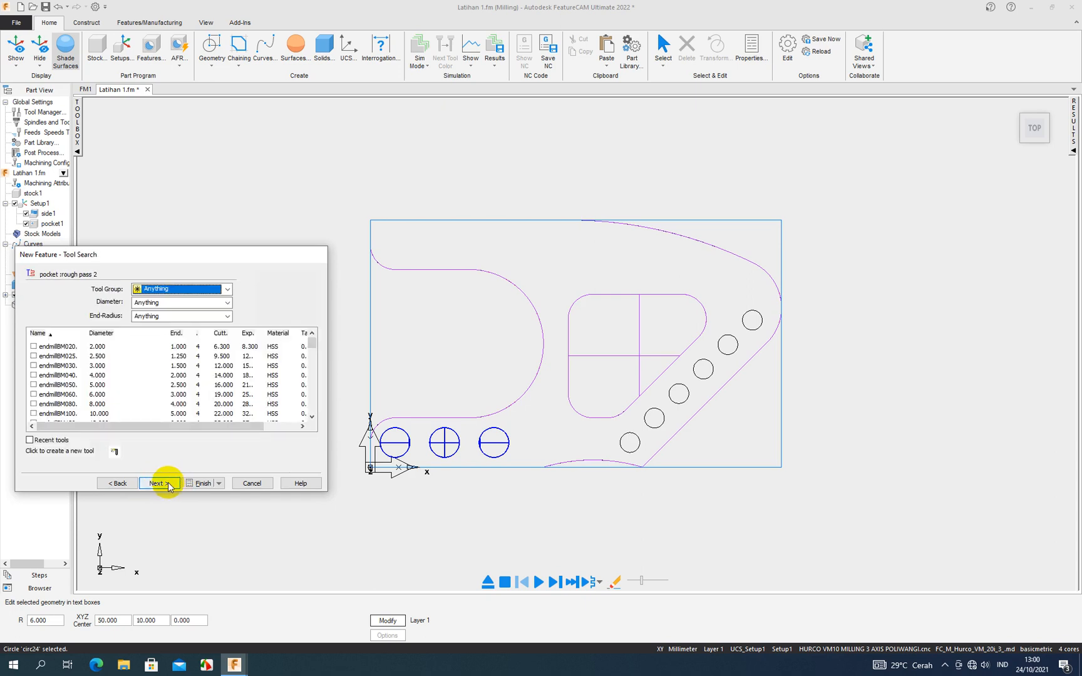
{"action": "left_click", "coordinate": [168, 485]}
{"action": "left_click", "coordinate": [168, 485]}
{"action": "left_click", "coordinate": [168, 485]}
{"action": "left_click", "coordinate": [167, 485]}
{"action": "left_click", "coordinate": [167, 486]}
{"action": "left_click", "coordinate": [167, 486]}
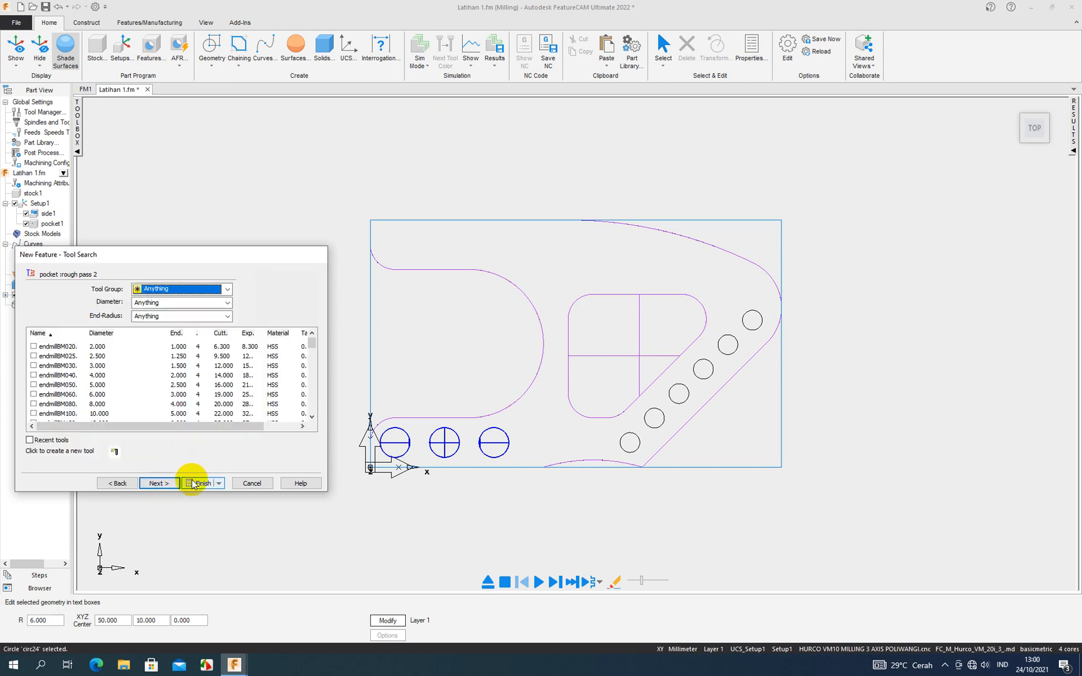
{"action": "left_click", "coordinate": [194, 482]}
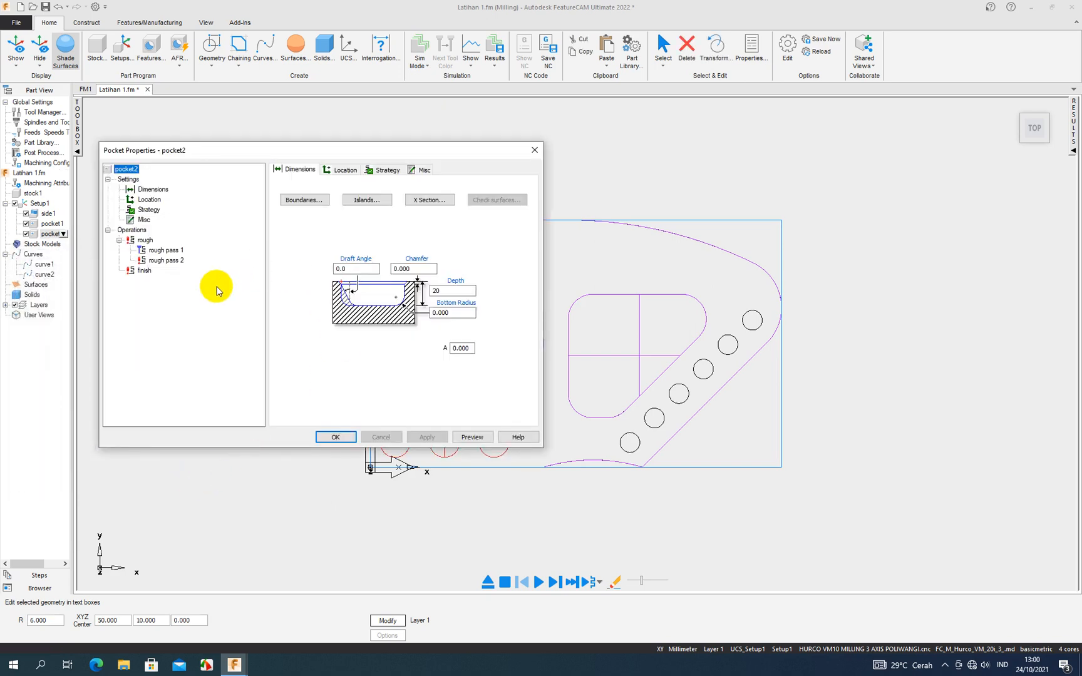
- Review the milling attributes of pocket2's rough and finish operations and confirm the pocket's properties
{"action": "left_click", "coordinate": [144, 240]}
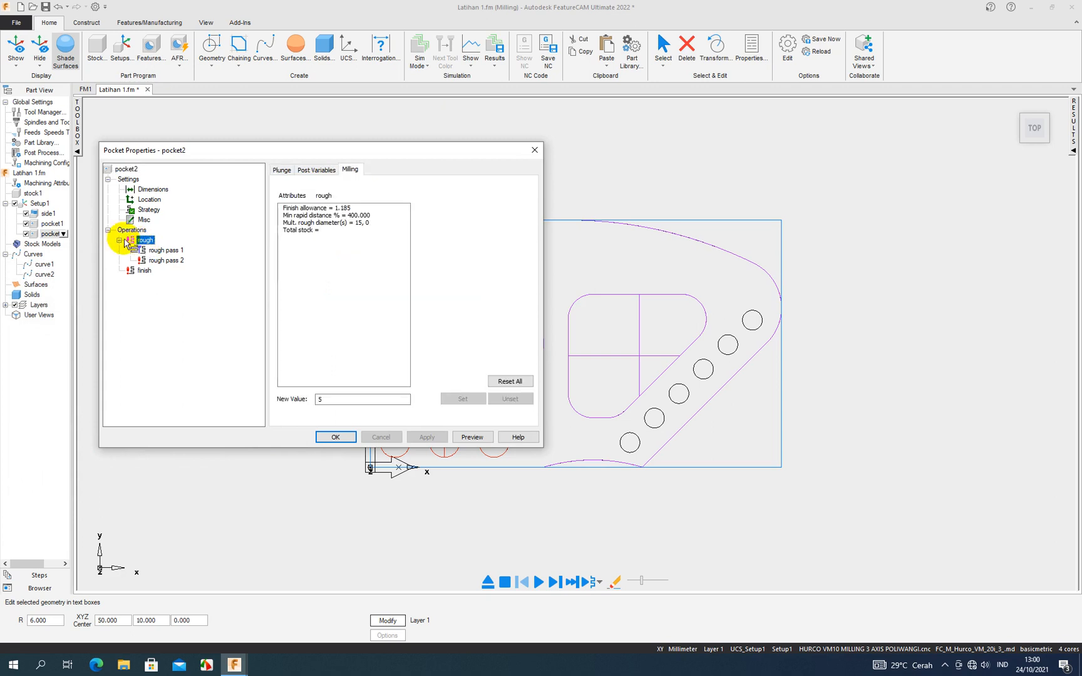
{"action": "left_click", "coordinate": [142, 270]}
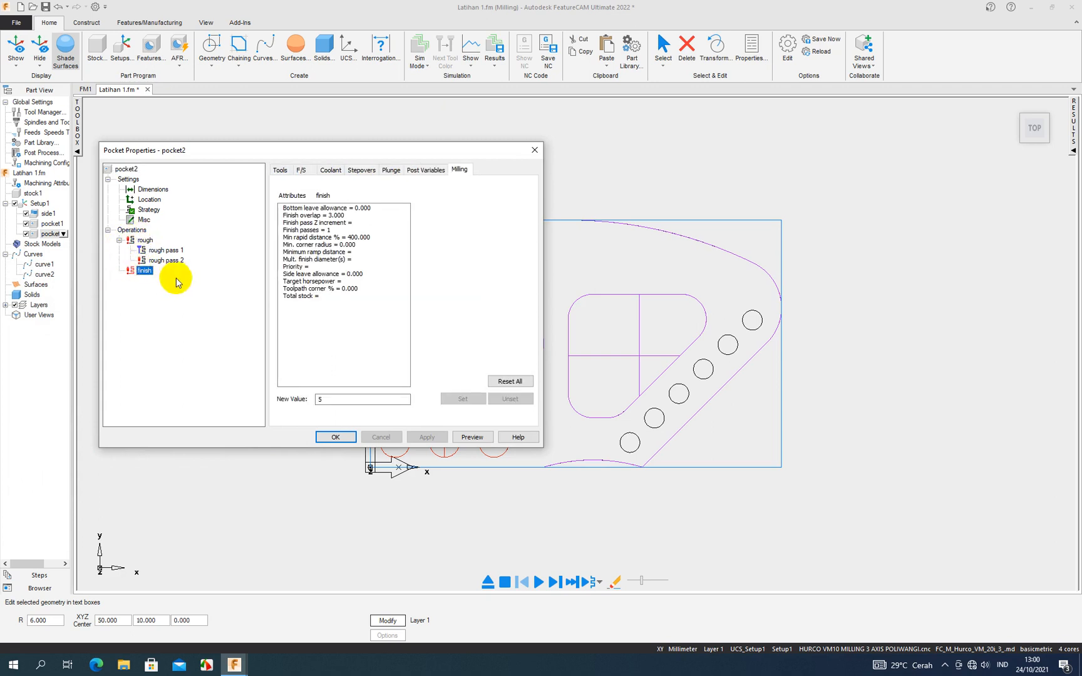
{"action": "left_click", "coordinate": [335, 437]}
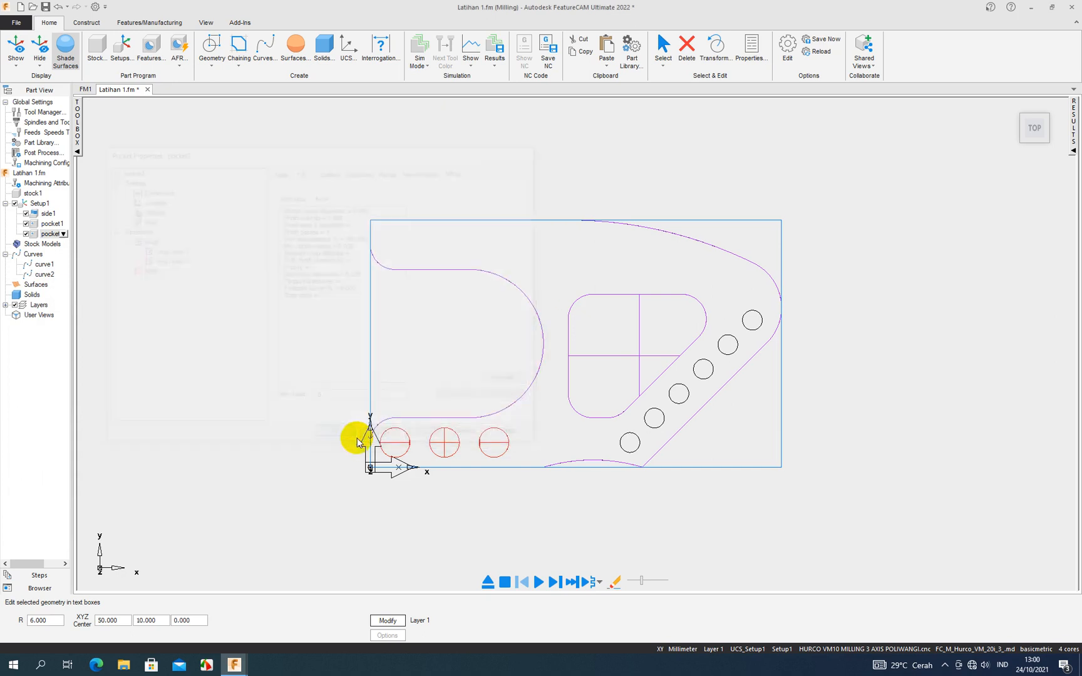
- Show the operation list and examine the side1, pocket1 and pocket2 operations, including pocket2's rough pass 2
{"action": "left_click", "coordinate": [1071, 154]}
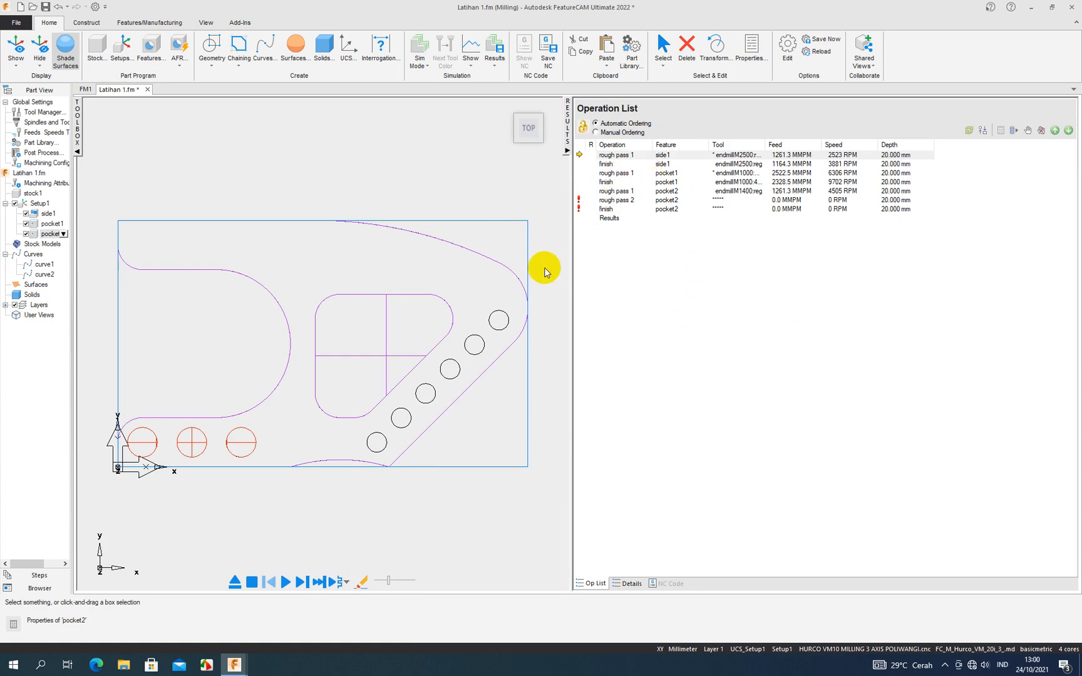
{"action": "left_click", "coordinate": [617, 155]}
{"action": "left_click", "coordinate": [611, 164]}
{"action": "left_click", "coordinate": [610, 174]}
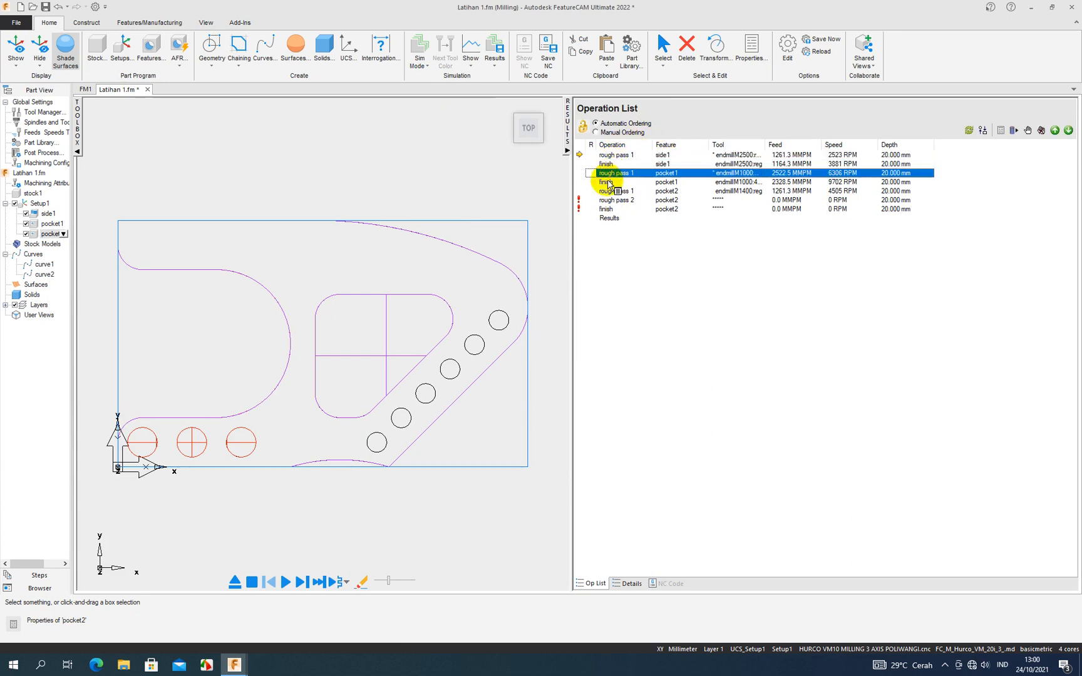
{"action": "left_click", "coordinate": [608, 182]}
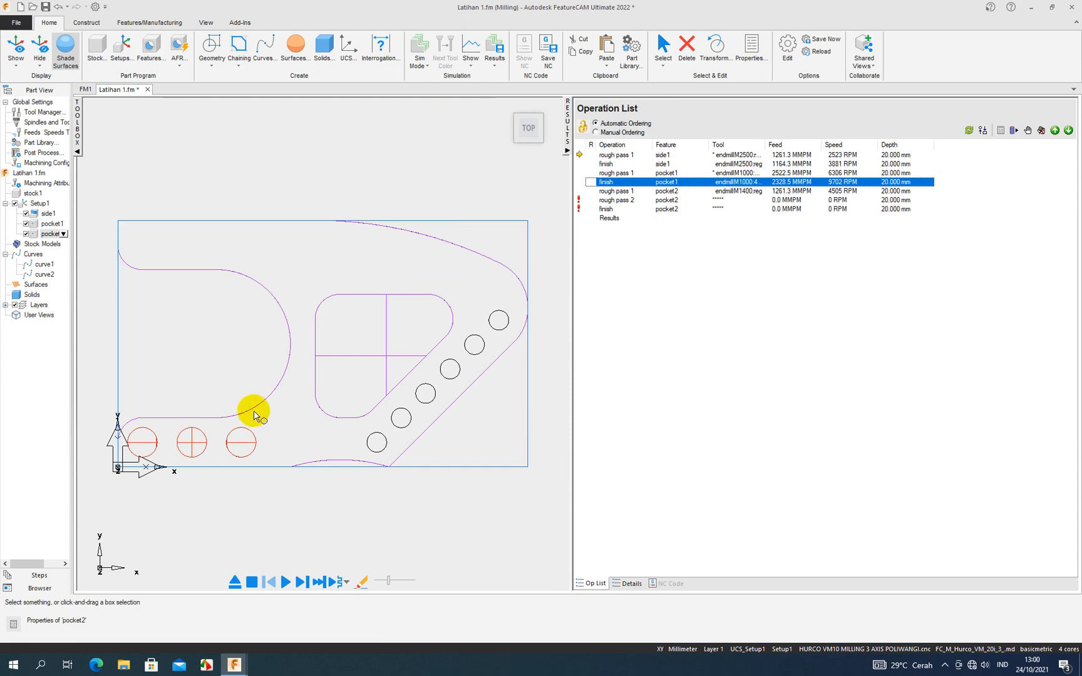
{"action": "left_click", "coordinate": [608, 201]}
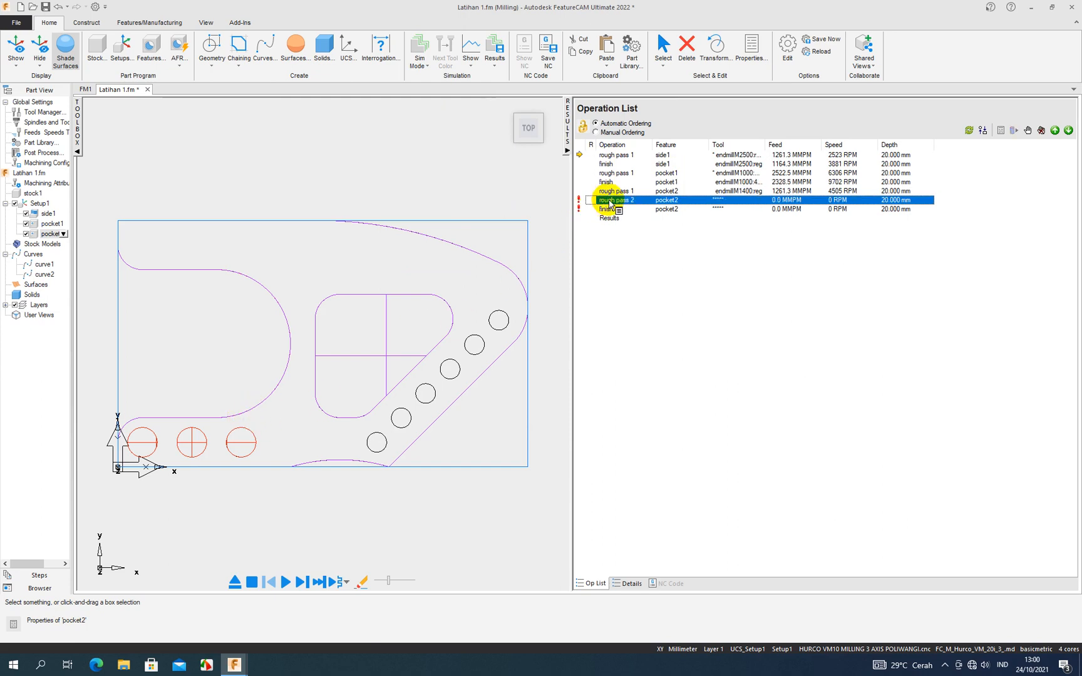
- Examine the manufacturing details for the errors and required endmill specifications of pocket2's rough pass 2
{"action": "left_click", "coordinate": [631, 584]}
{"action": "scroll", "coordinate": [651, 505], "scroll_direction": "down", "scroll_amount": 2}
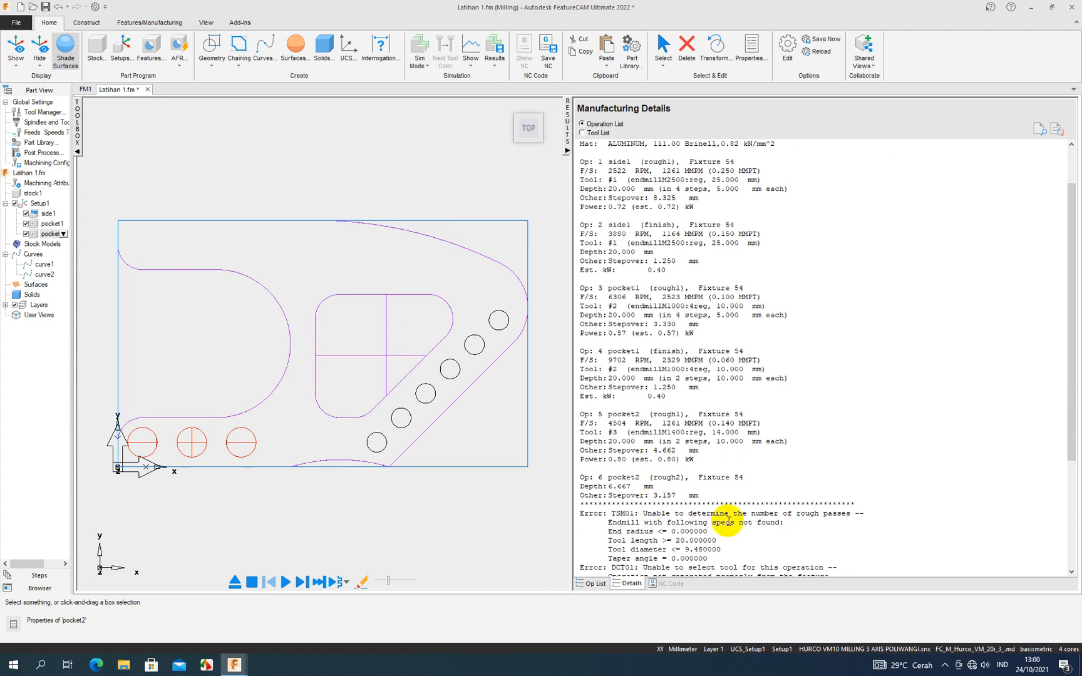
{"action": "scroll", "coordinate": [724, 514], "scroll_direction": "down", "scroll_amount": 1}
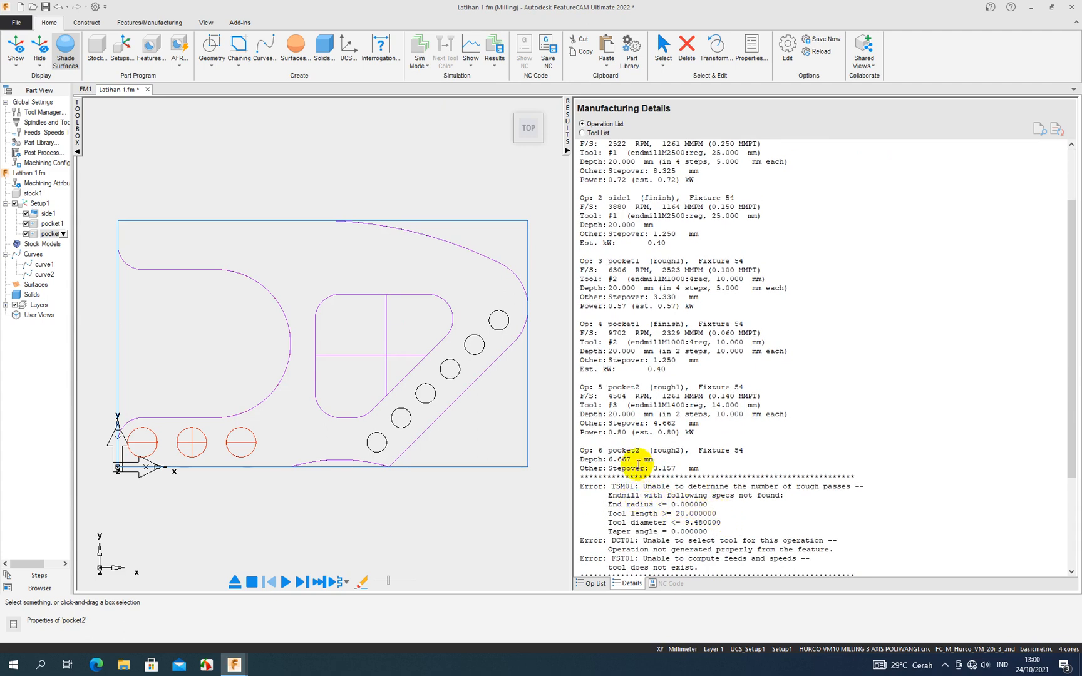
{"action": "scroll", "coordinate": [637, 475], "scroll_direction": "down", "scroll_amount": 1}
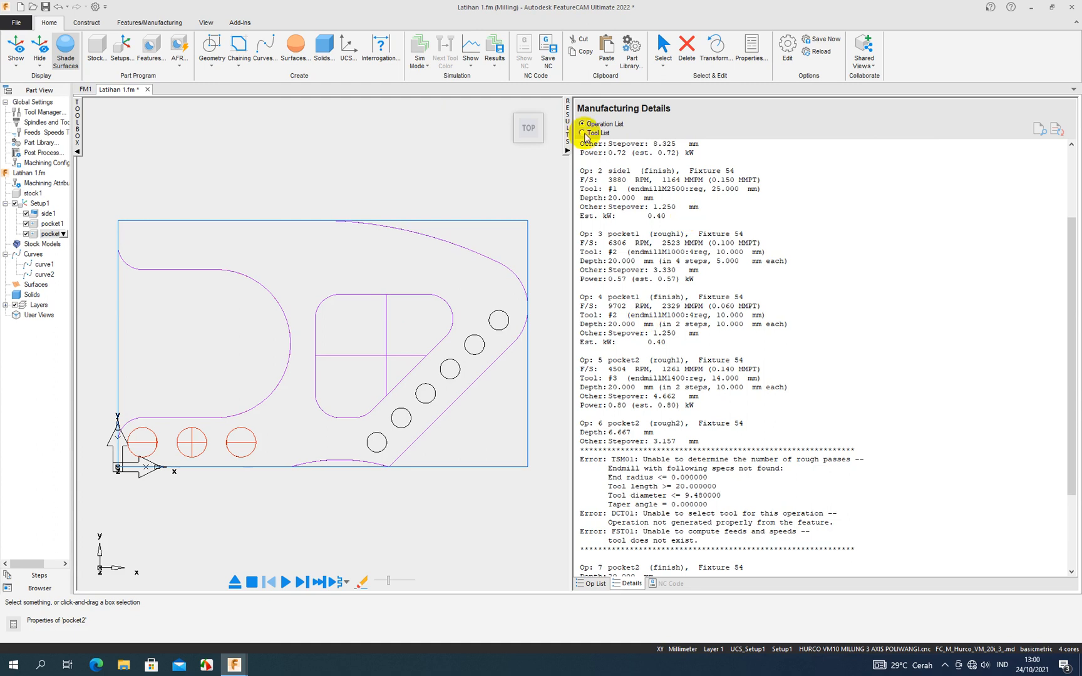
{"action": "left_click", "coordinate": [566, 150]}
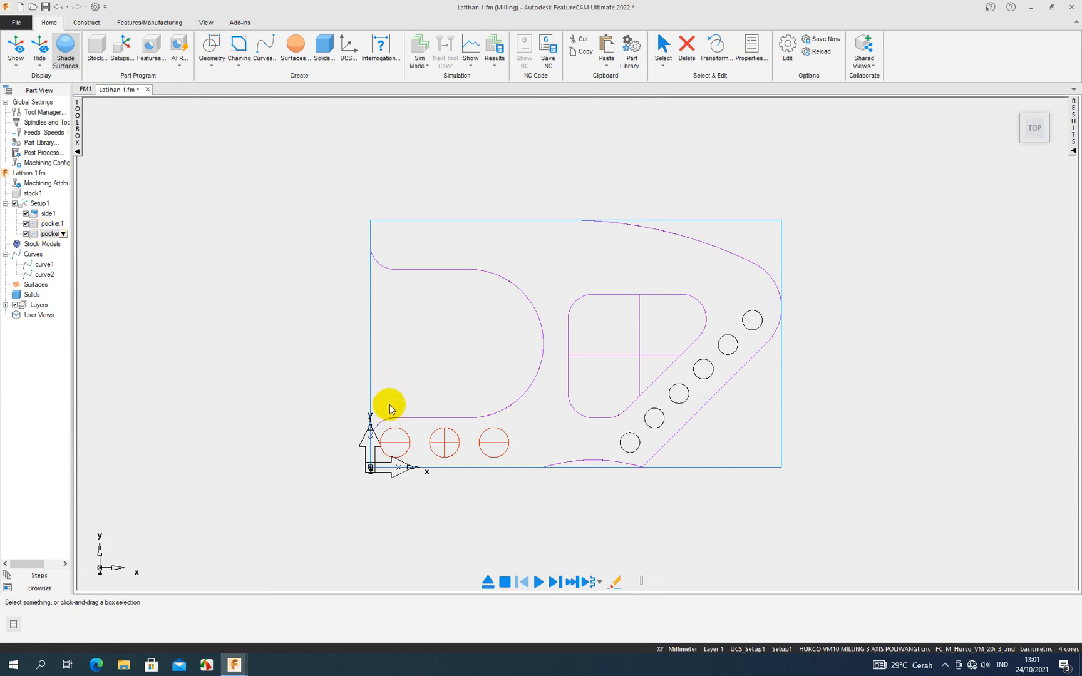
- Assign the 10 mm four-flute flat endmill to rough pass 1 of pocket2 and confirm the pocket's properties
{"action": "double_click", "coordinate": [48, 234]}
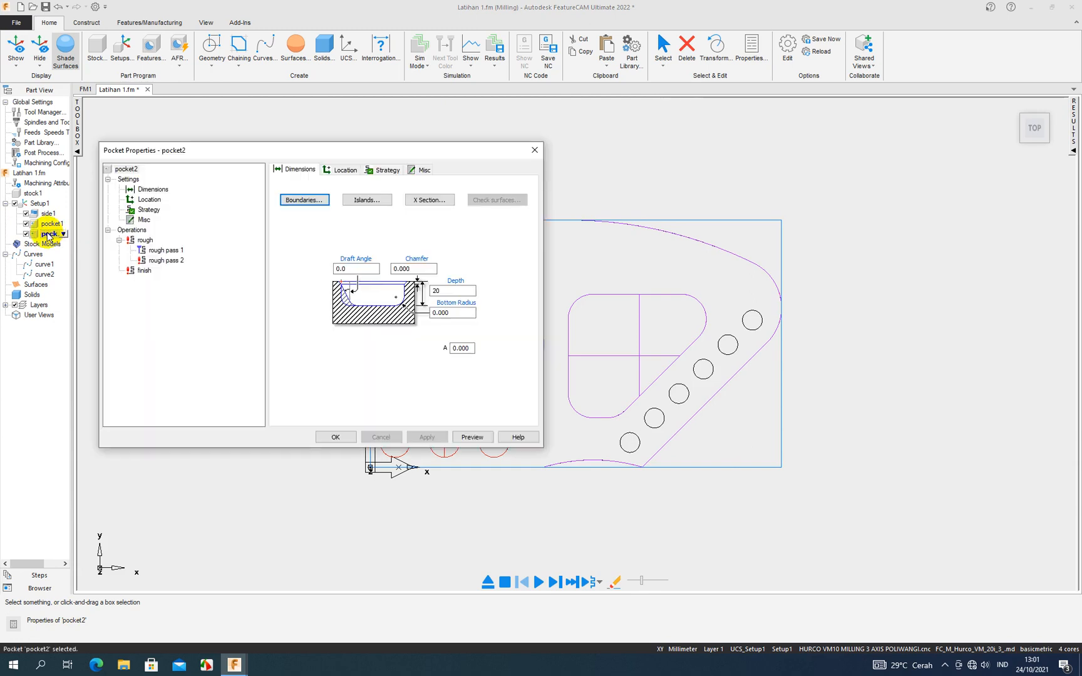
{"action": "left_click", "coordinate": [144, 240]}
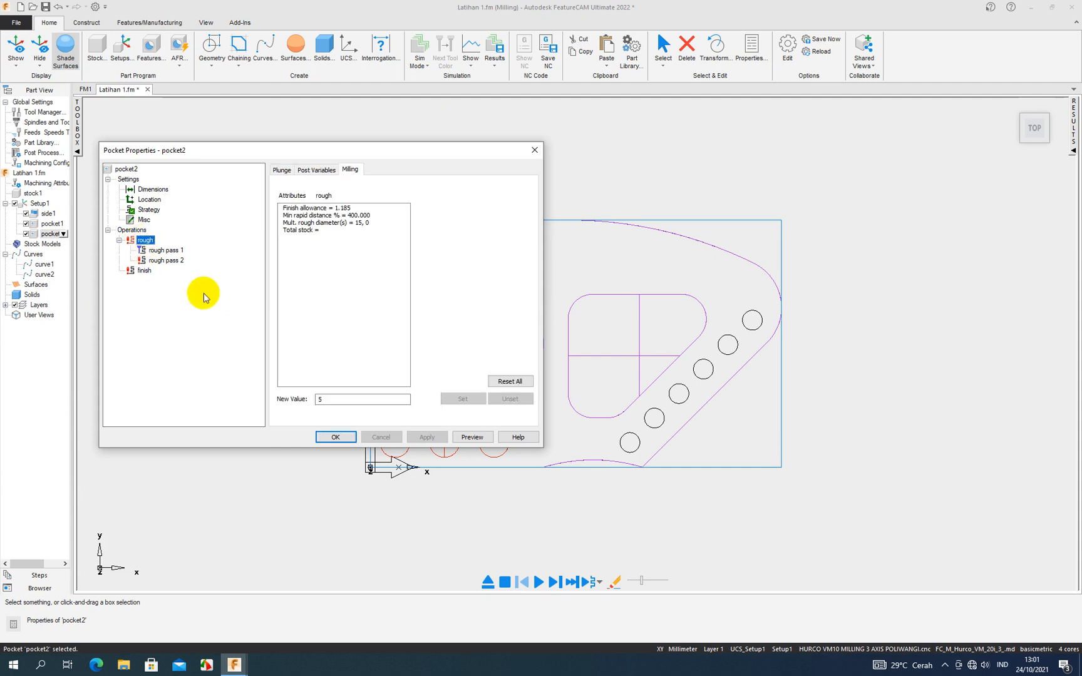
{"action": "left_click", "coordinate": [166, 250]}
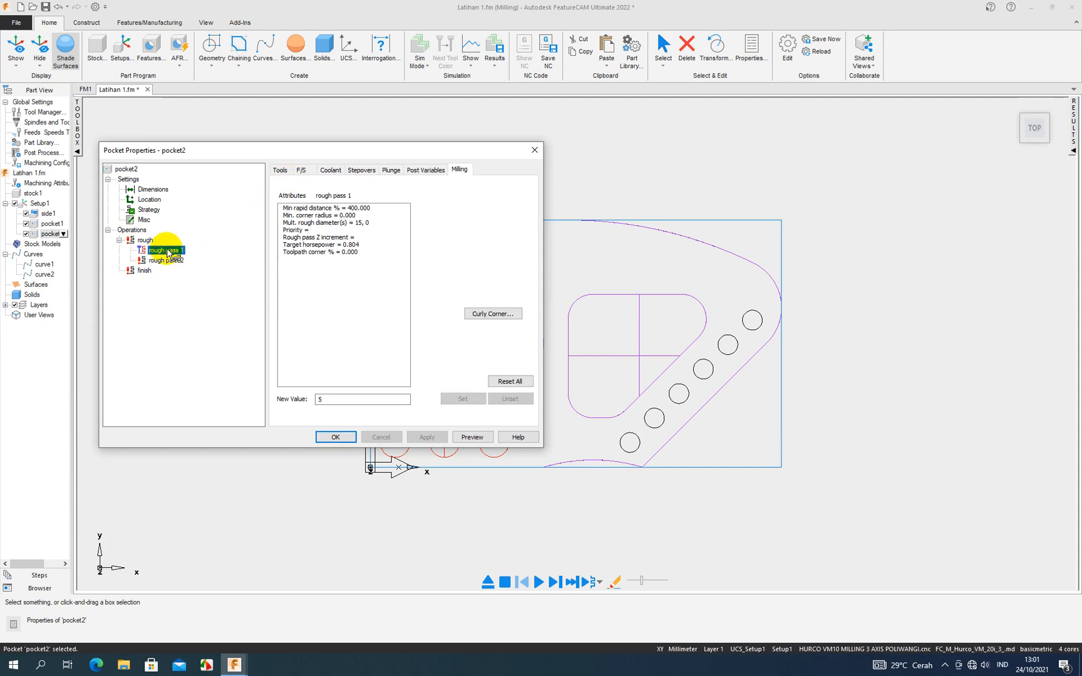
{"action": "left_click", "coordinate": [280, 170]}
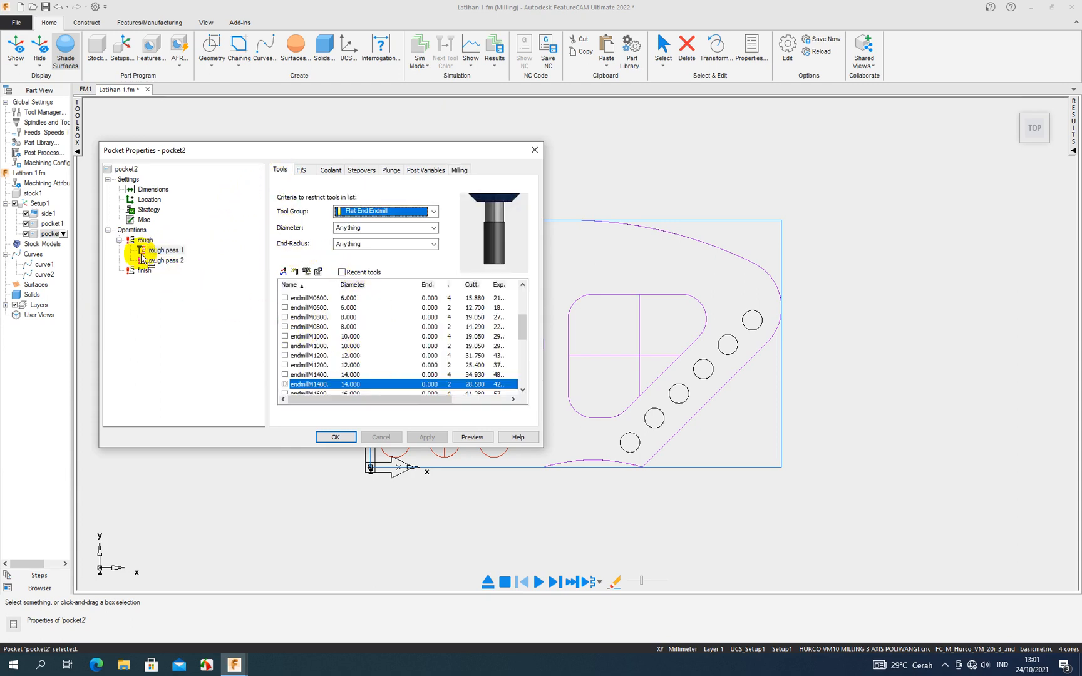
{"action": "scroll", "coordinate": [363, 393], "scroll_direction": "down", "scroll_amount": 1}
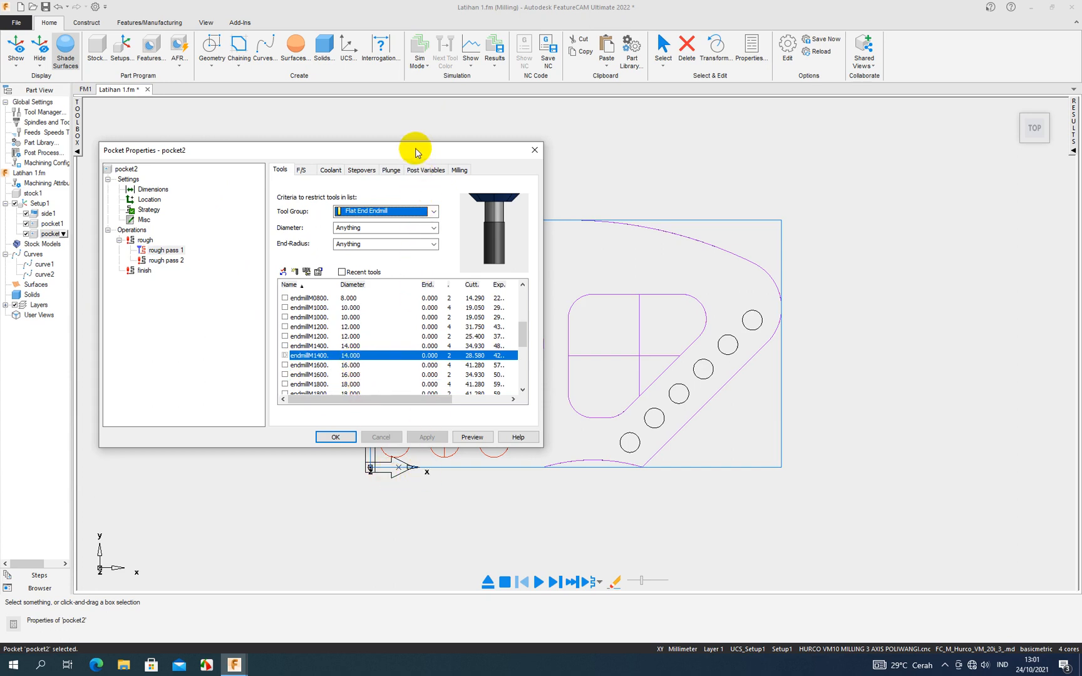
{"action": "left_click_drag", "start_coordinate": [417, 152], "coordinate": [334, 131]}
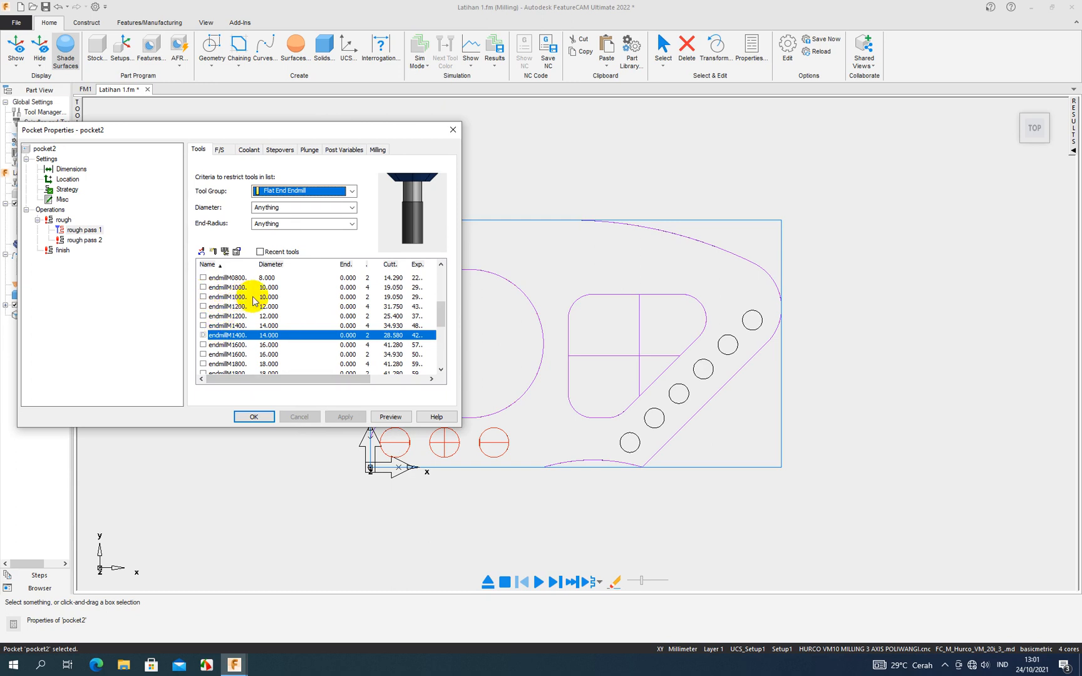
{"action": "left_click", "coordinate": [202, 288]}
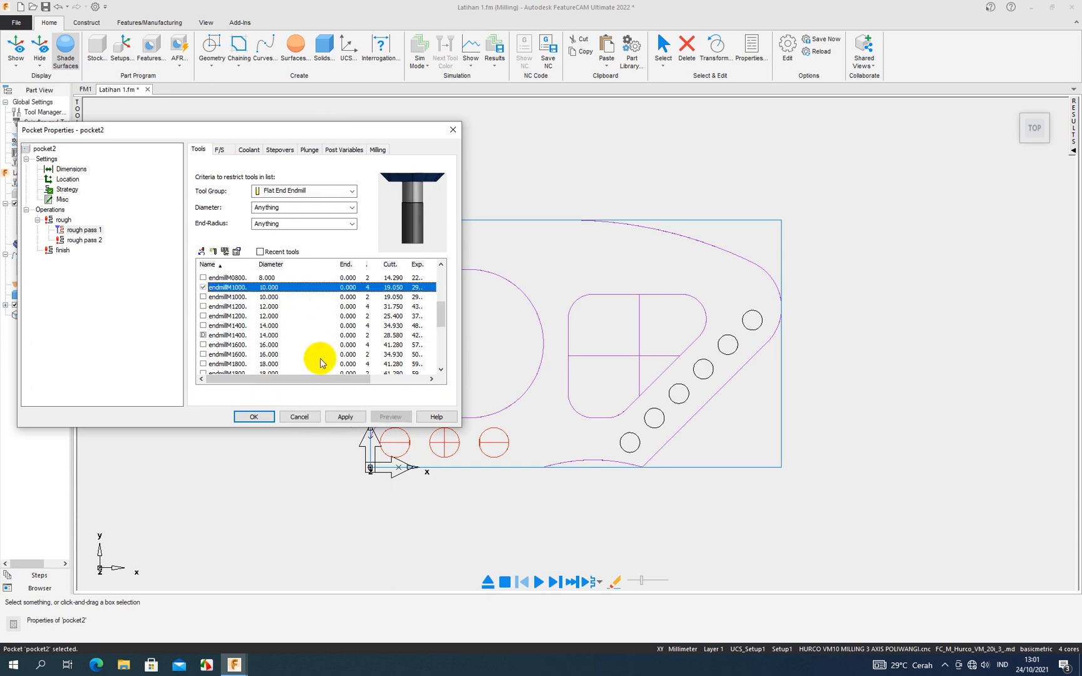
{"action": "left_click", "coordinate": [343, 417]}
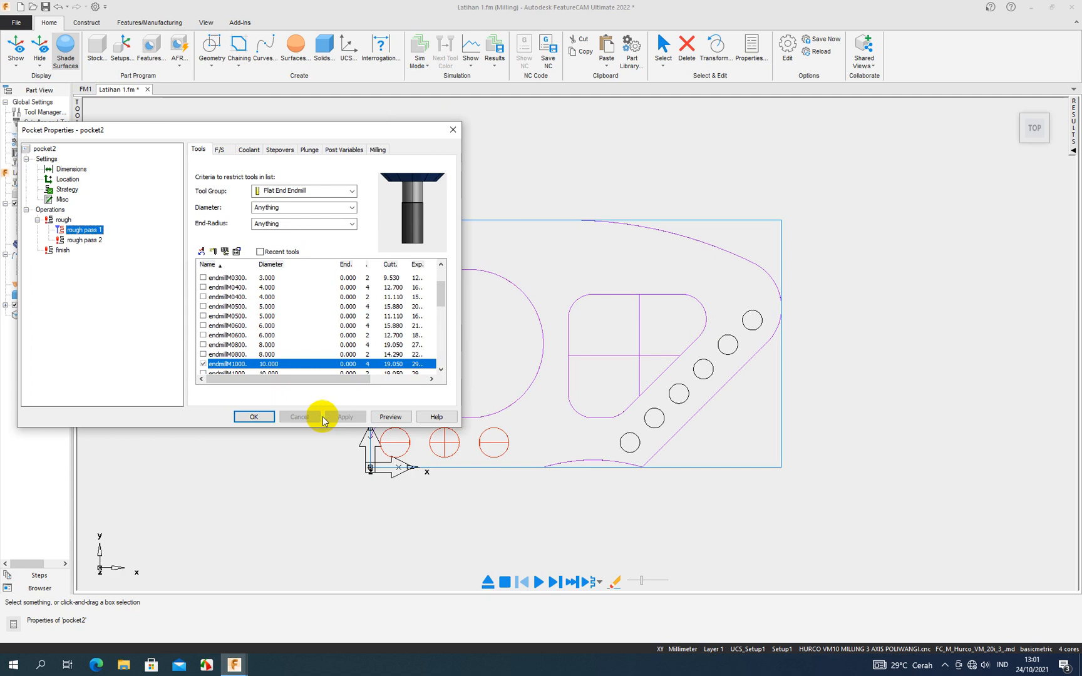
{"action": "left_click", "coordinate": [259, 417]}
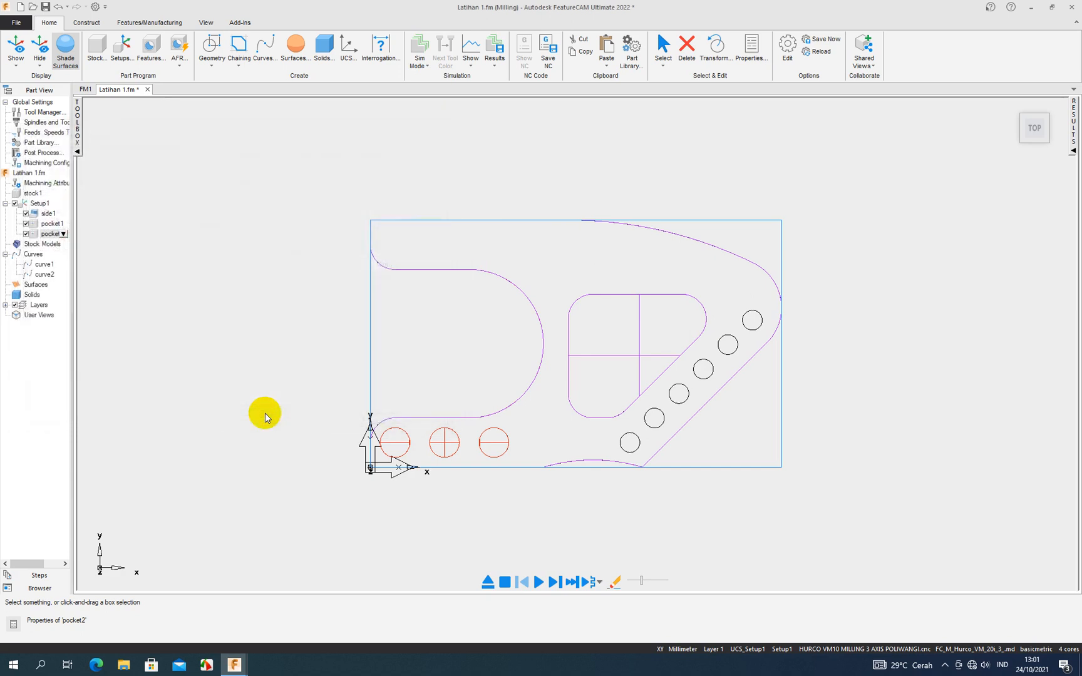
- Select the 8 mm four-flute endmill for rough pass 2 of pocket2 instead of the 6 mm one
{"action": "double_click", "coordinate": [53, 234]}
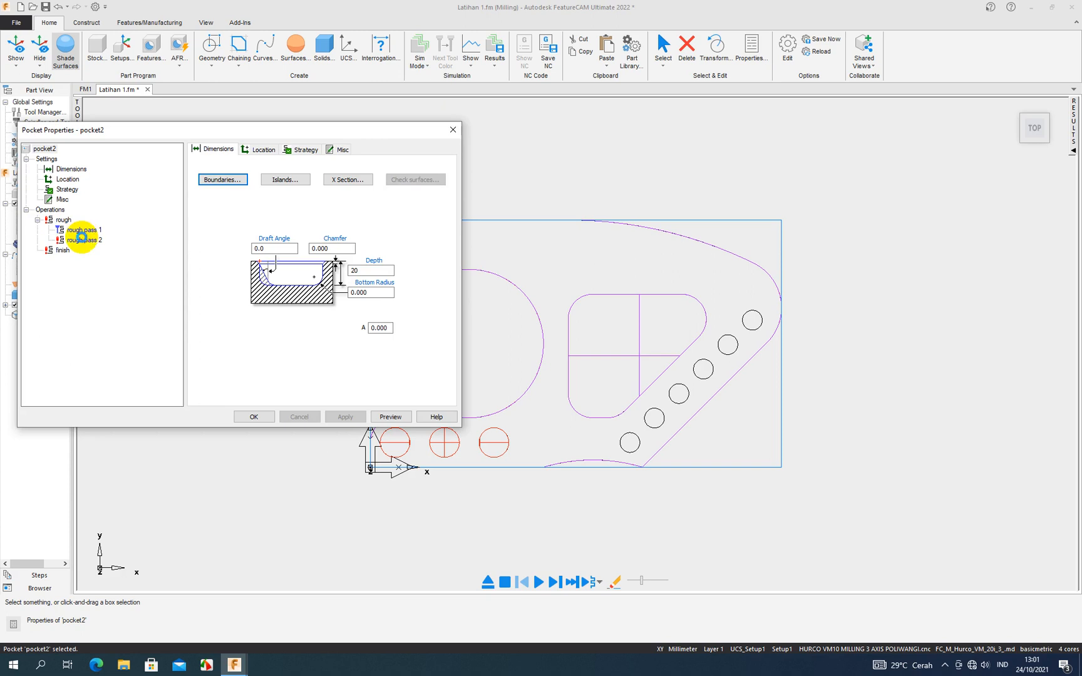
{"action": "left_click", "coordinate": [82, 240]}
{"action": "scroll", "coordinate": [224, 348], "scroll_direction": "down", "scroll_amount": 5}
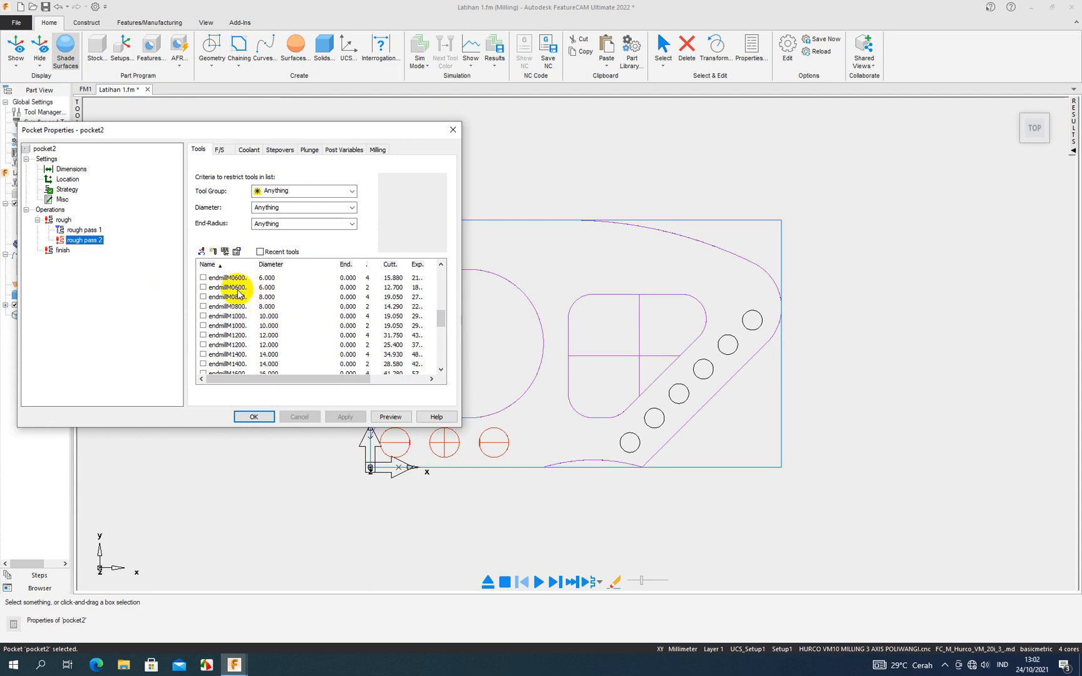
{"action": "left_click", "coordinate": [203, 277]}
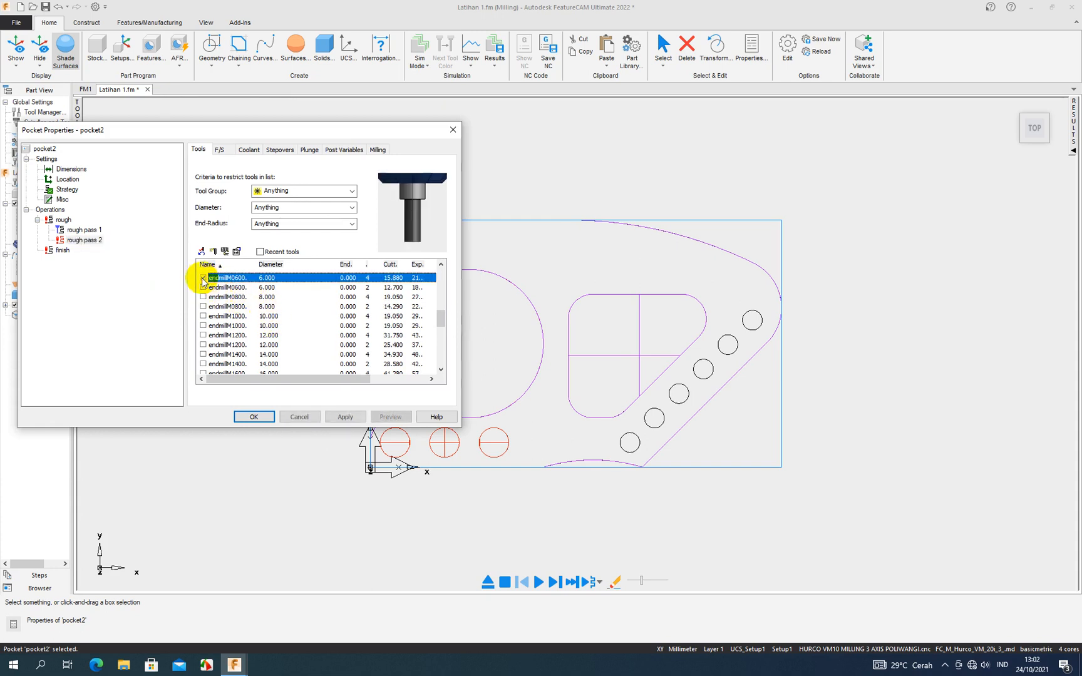
{"action": "left_click", "coordinate": [203, 277]}
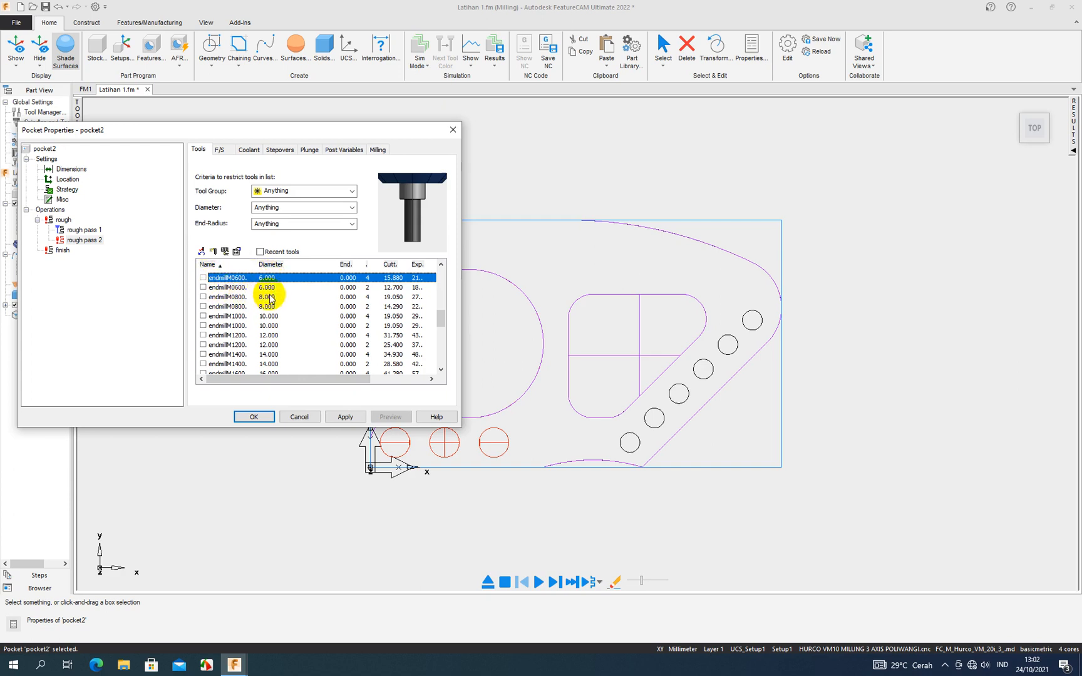
{"action": "left_click", "coordinate": [203, 297]}
- Edit the endmillM0800:4reg tool, trying an overall length of 100 mm before setting 80 mm, with an exposed length of 65 mm
{"action": "double_click", "coordinate": [248, 301]}
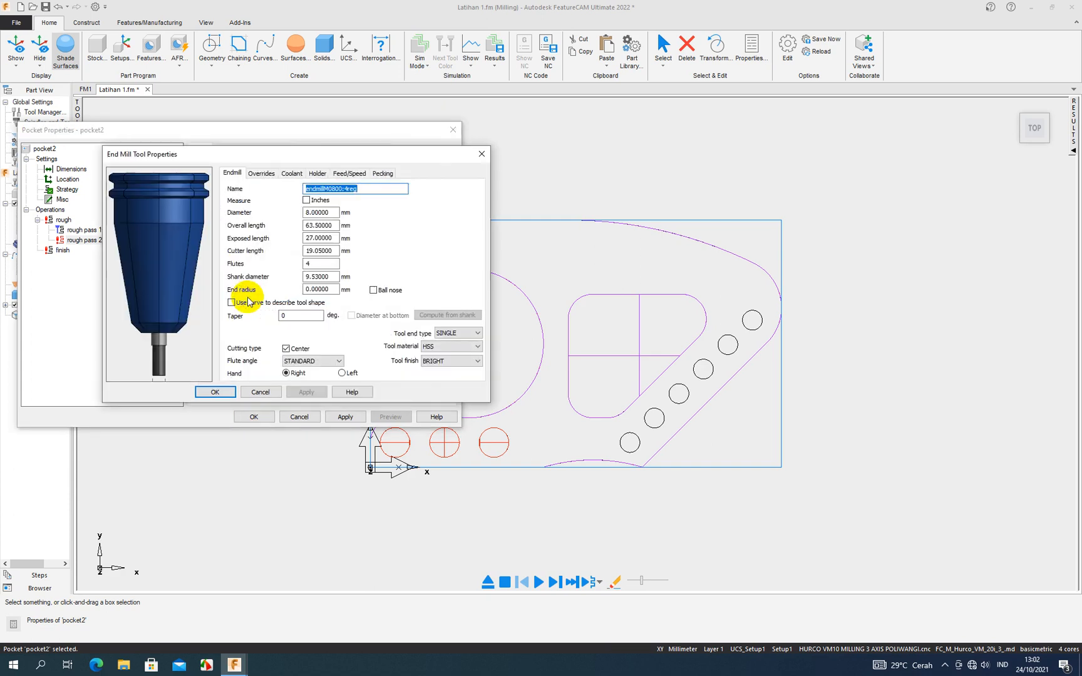
{"action": "double_click", "coordinate": [332, 224]}
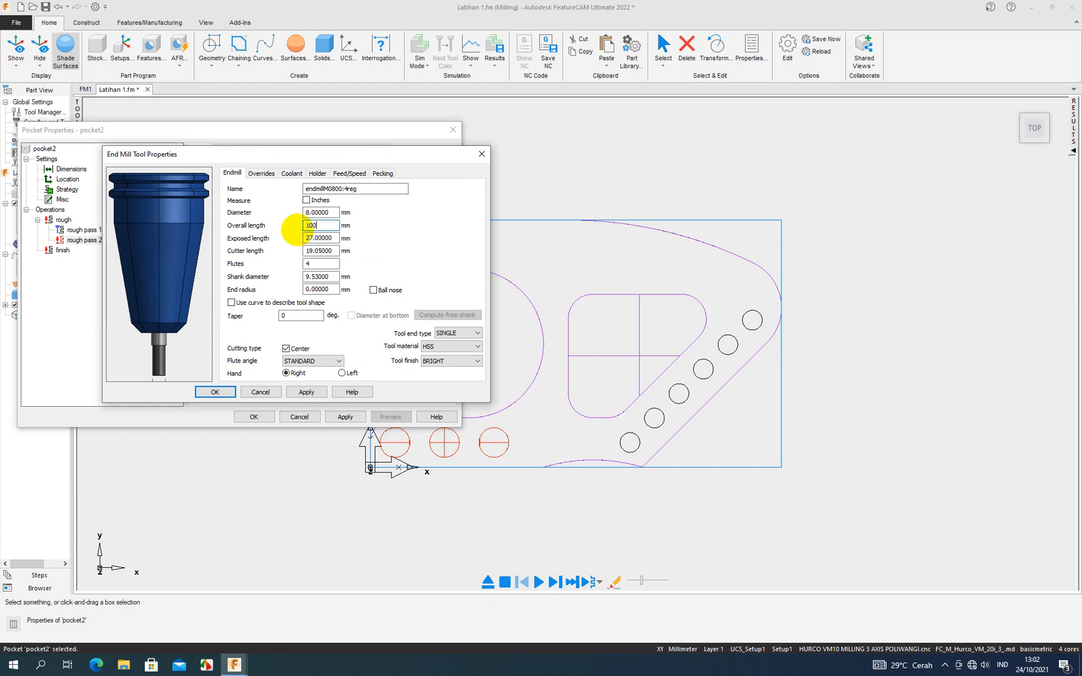
{"action": "left_click", "coordinate": [322, 392]}
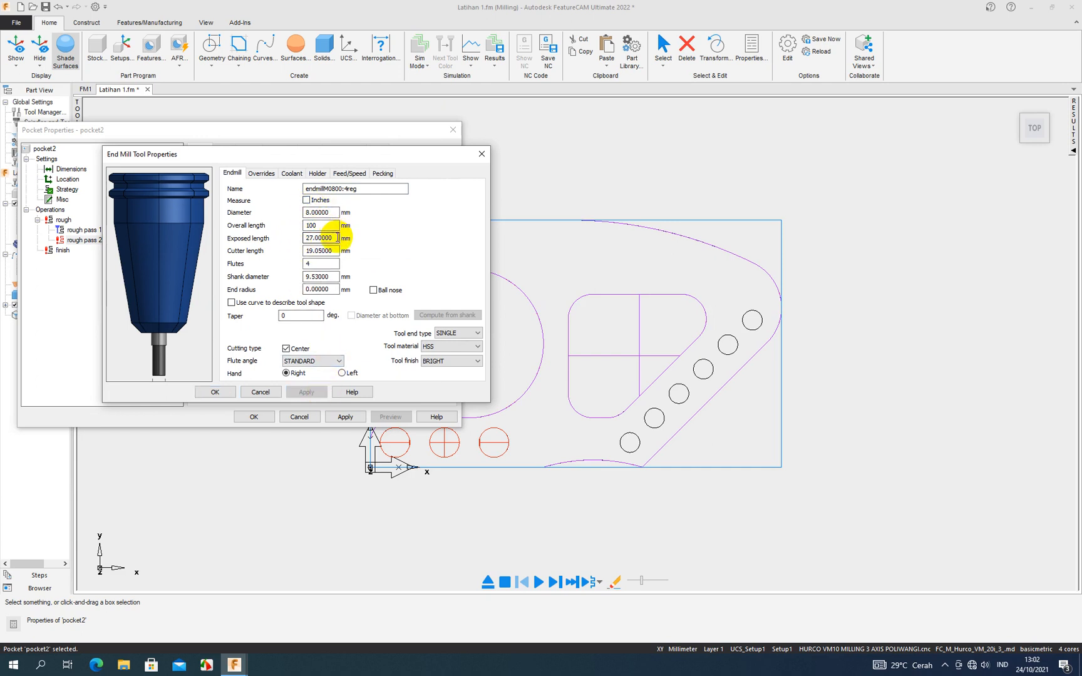
{"action": "left_click_drag", "start_coordinate": [338, 238], "coordinate": [308, 246]}
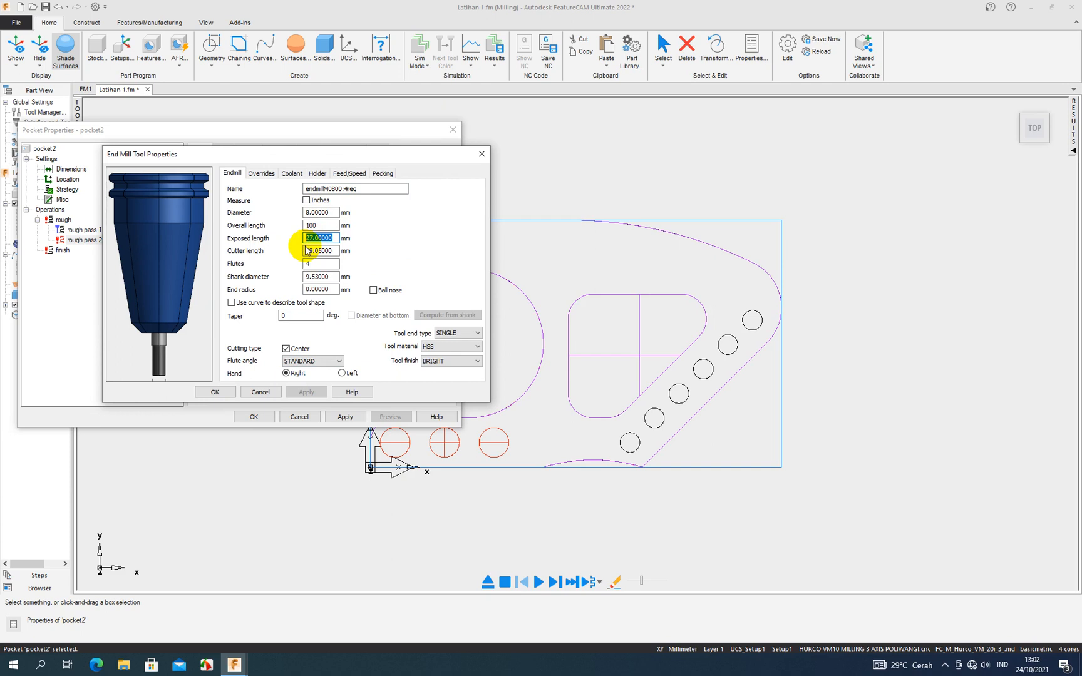
{"action": "left_click", "coordinate": [307, 392]}
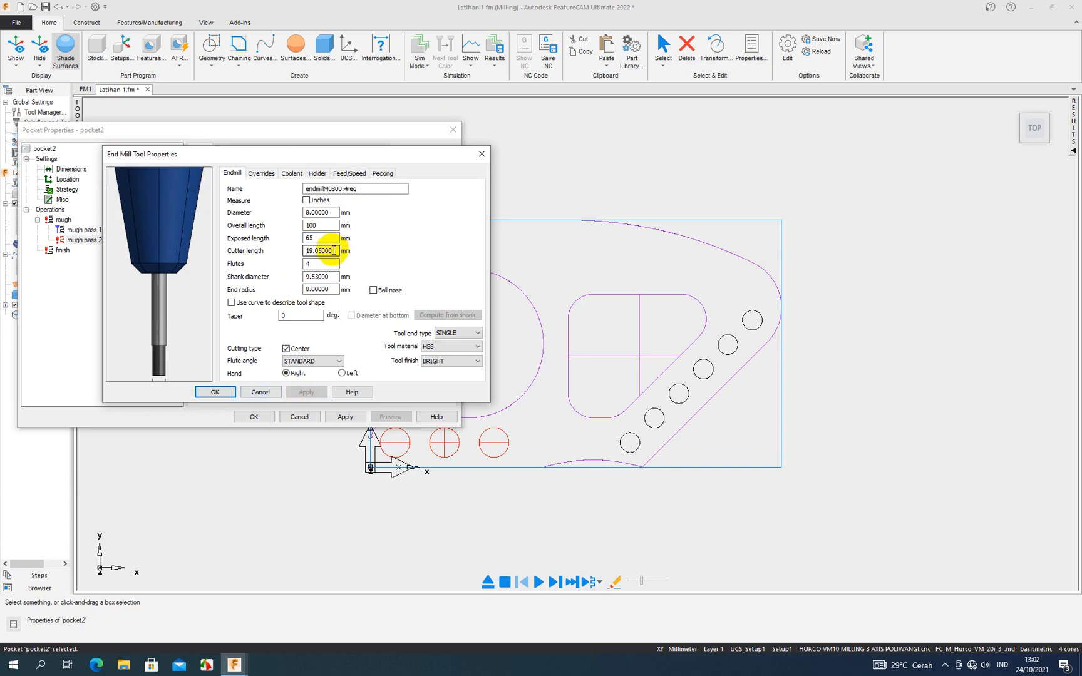
{"action": "double_click", "coordinate": [307, 226]}
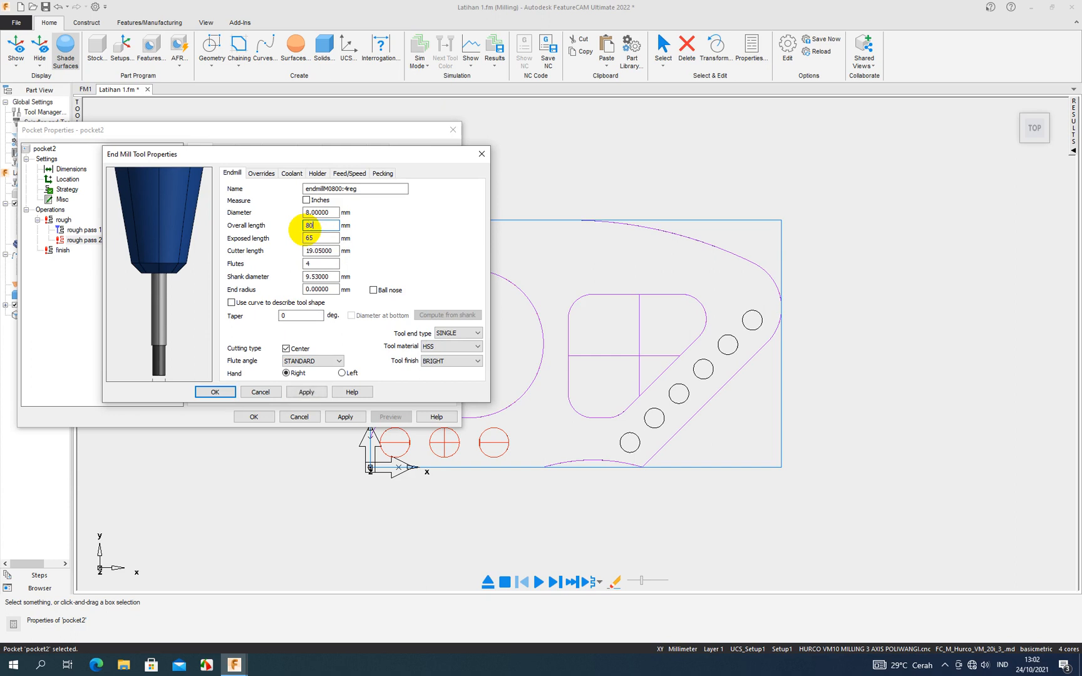
{"action": "type", "text": "80"}
{"action": "left_click", "coordinate": [306, 393]}
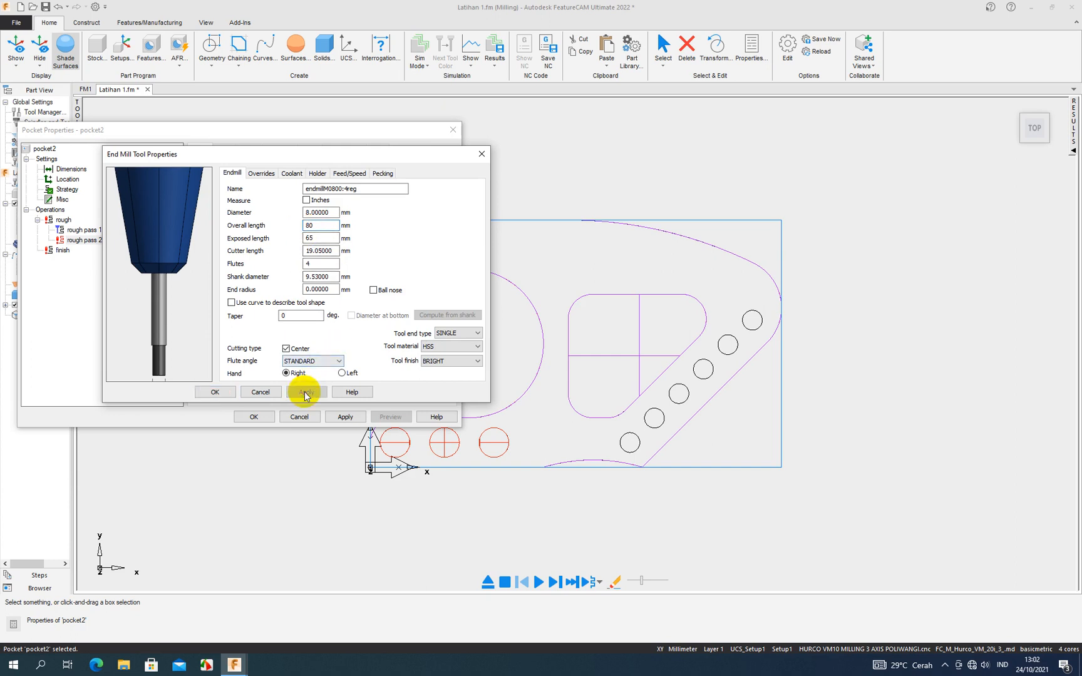
- Set the 8 mm endmill's cutter length to 50 mm and shank diameter to 8 mm, and apply it to pocket2's rough pass 2
{"action": "double_click", "coordinate": [319, 251]}
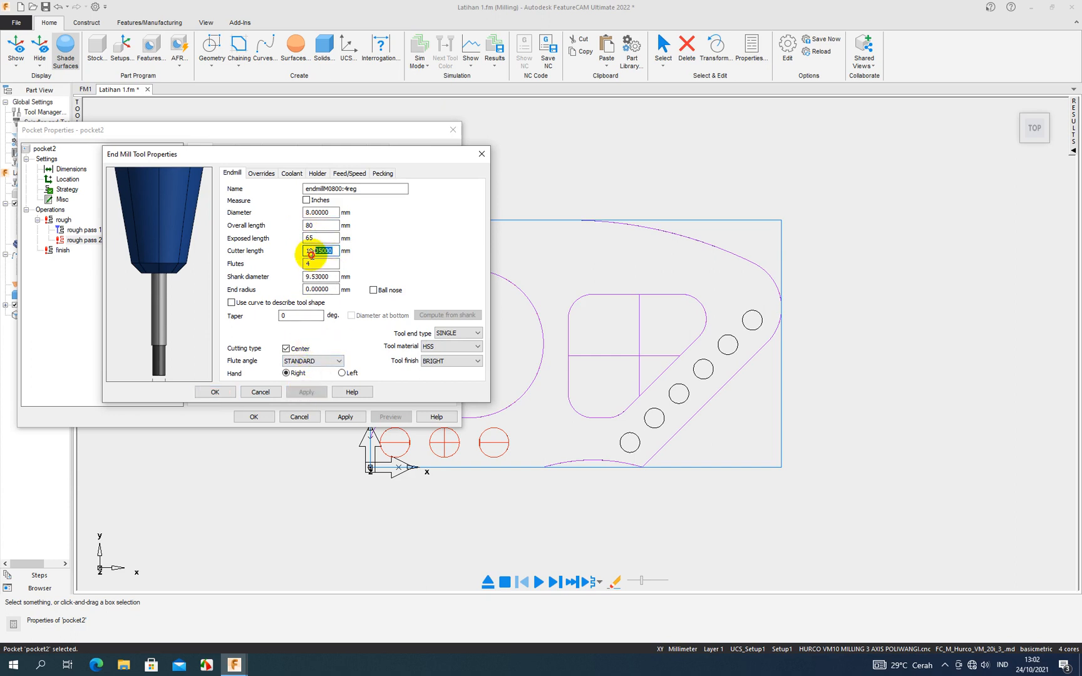
{"action": "type", "text": "50"}
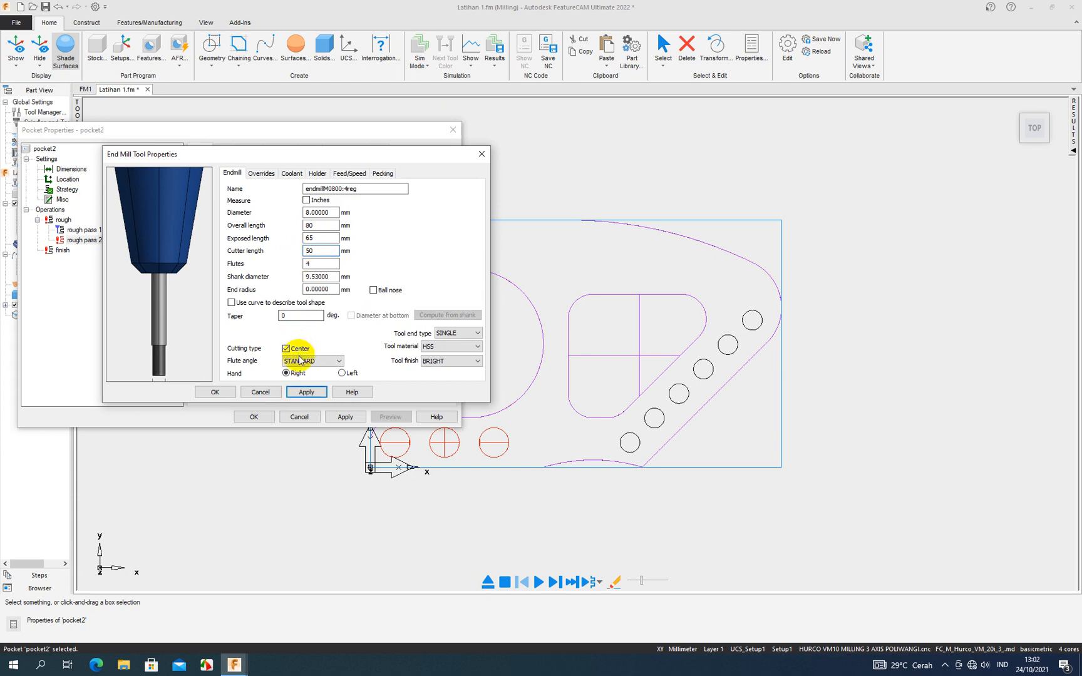
{"action": "left_click", "coordinate": [306, 392]}
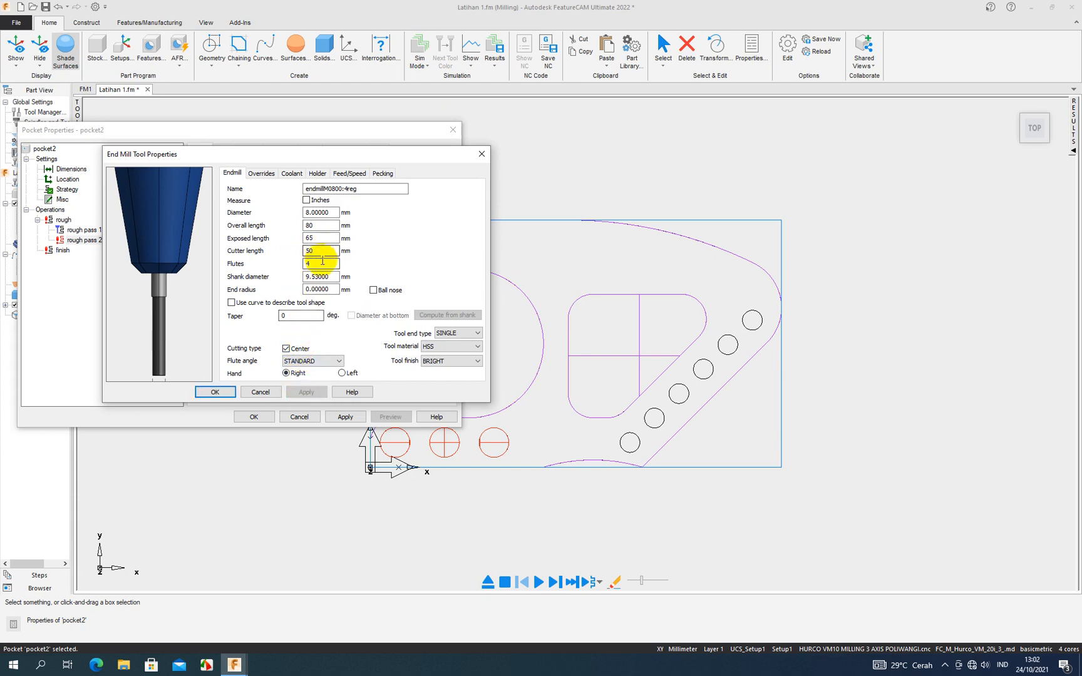
{"action": "left_click_drag", "start_coordinate": [331, 276], "coordinate": [305, 277]}
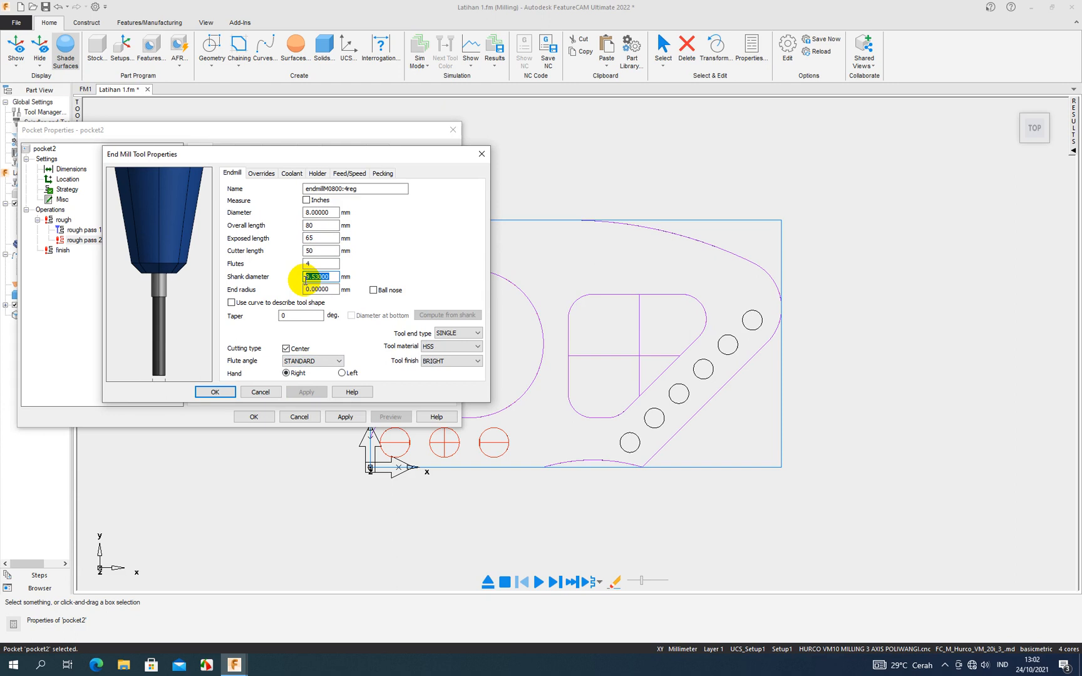
{"action": "type", "text": "8"}
{"action": "left_click", "coordinate": [306, 392]}
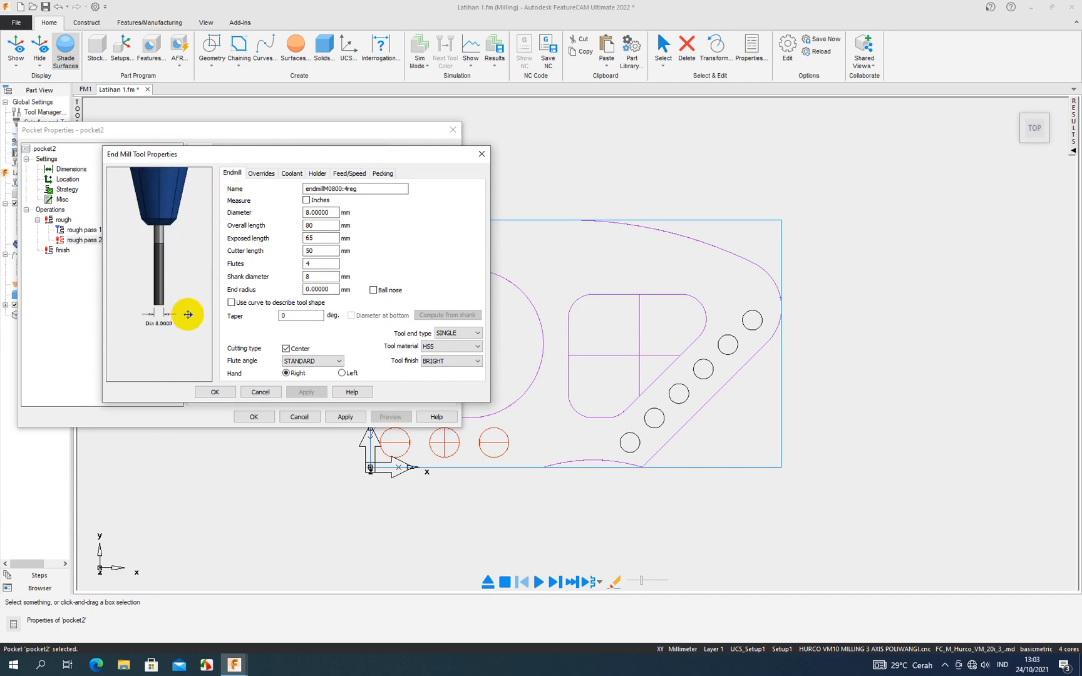
{"action": "left_click", "coordinate": [232, 392]}
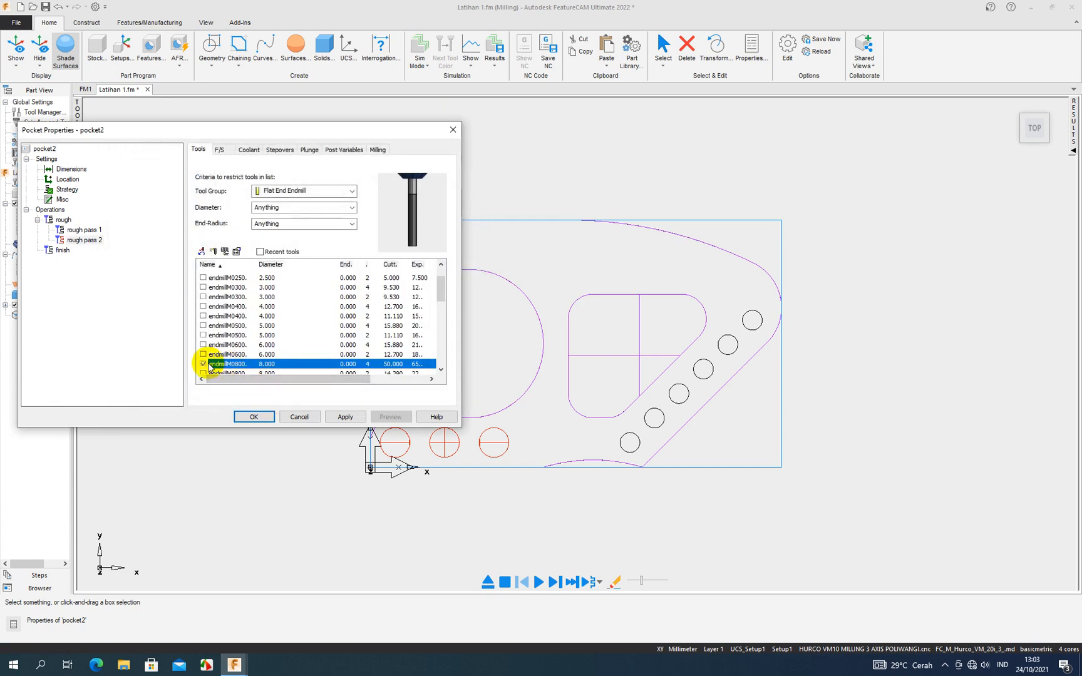
{"action": "left_click", "coordinate": [348, 415]}
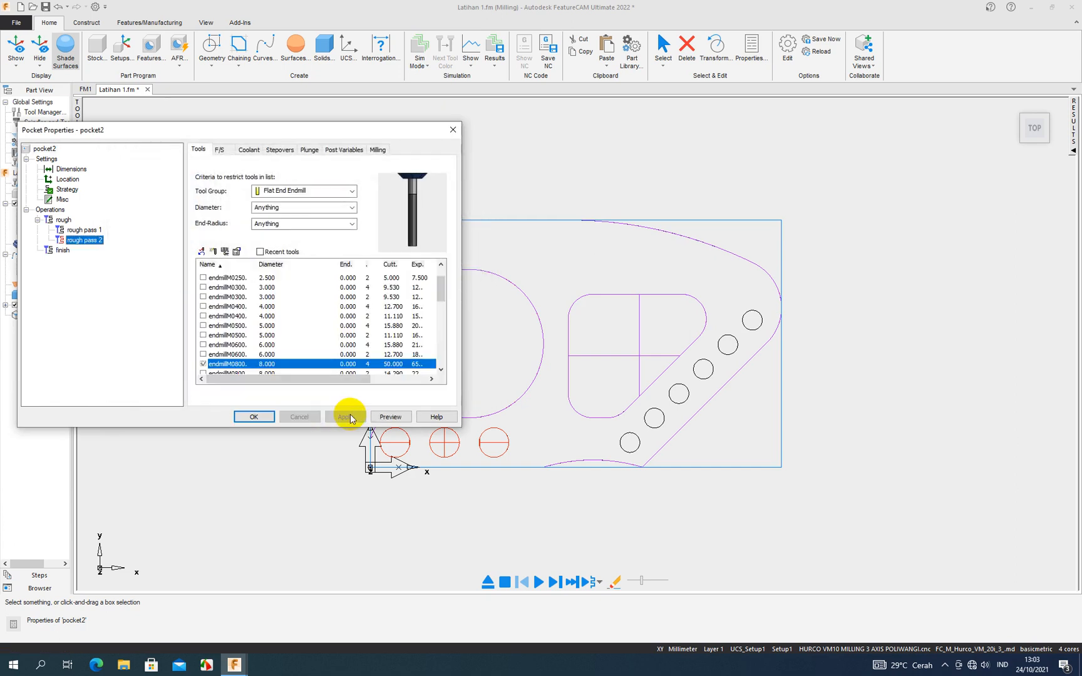
{"action": "left_click", "coordinate": [268, 419]}
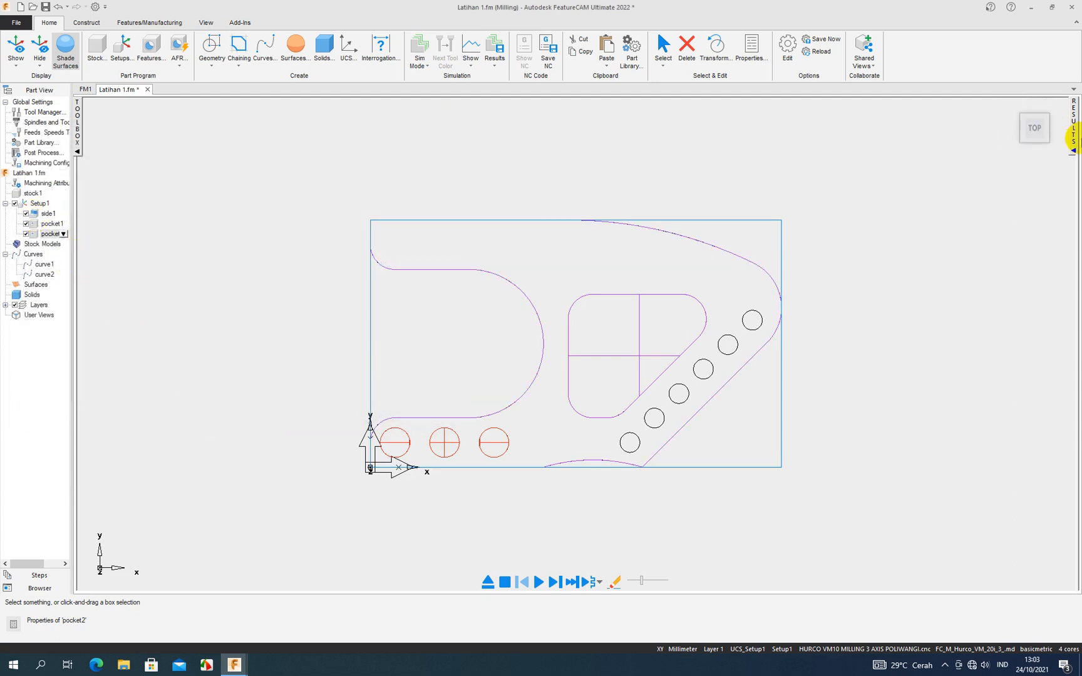
- Show the operation list and check the tools of pocket1's finish and pocket2's rough pass 2
{"action": "left_click", "coordinate": [1072, 150]}
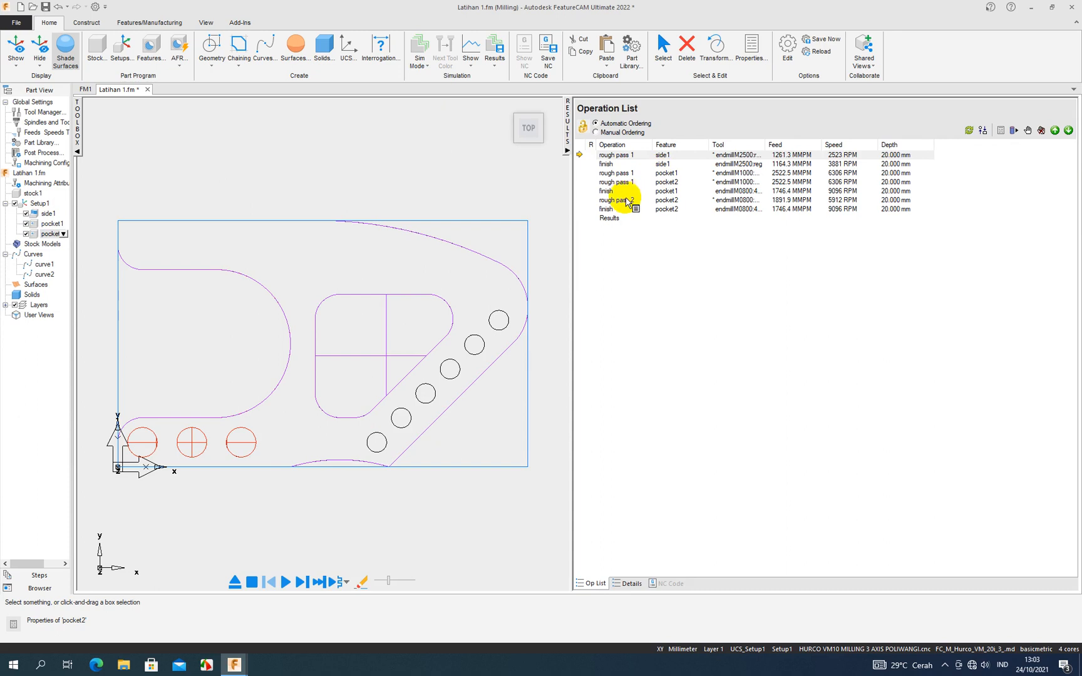
{"action": "mouse_move", "coordinate": [622, 203]}
{"action": "left_mouse_down"}
{"action": "mouse_move", "coordinate": [608, 213]}
{"action": "mouse_move", "coordinate": [612, 182]}
{"action": "mouse_move", "coordinate": [613, 197]}
{"action": "left_mouse_up"}
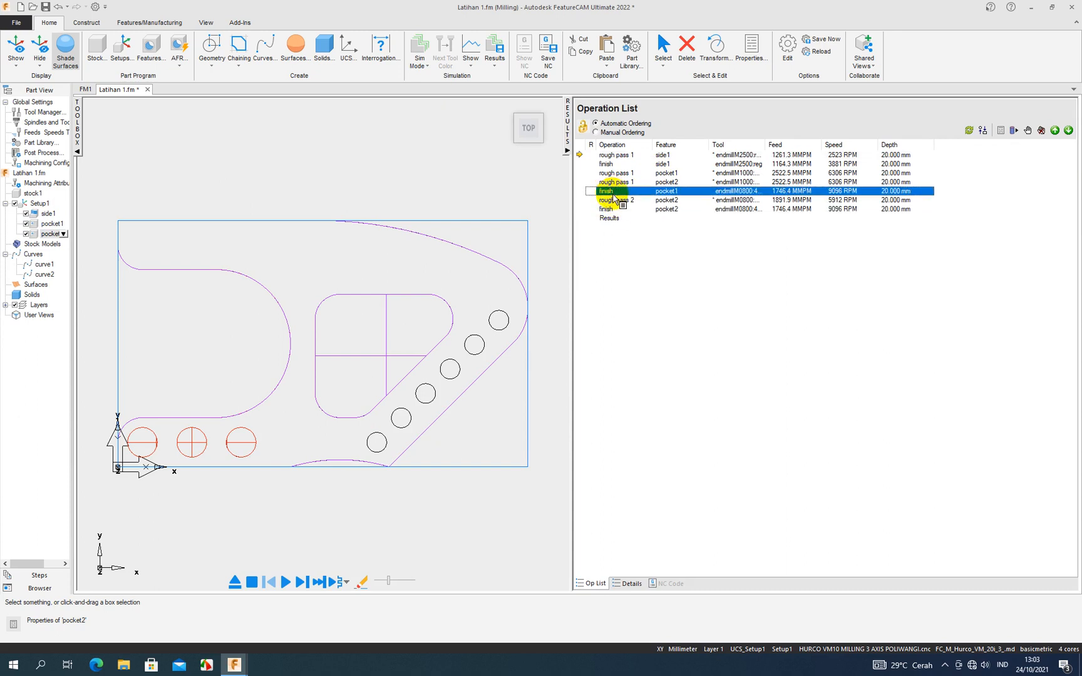
{"action": "left_click", "coordinate": [614, 198]}
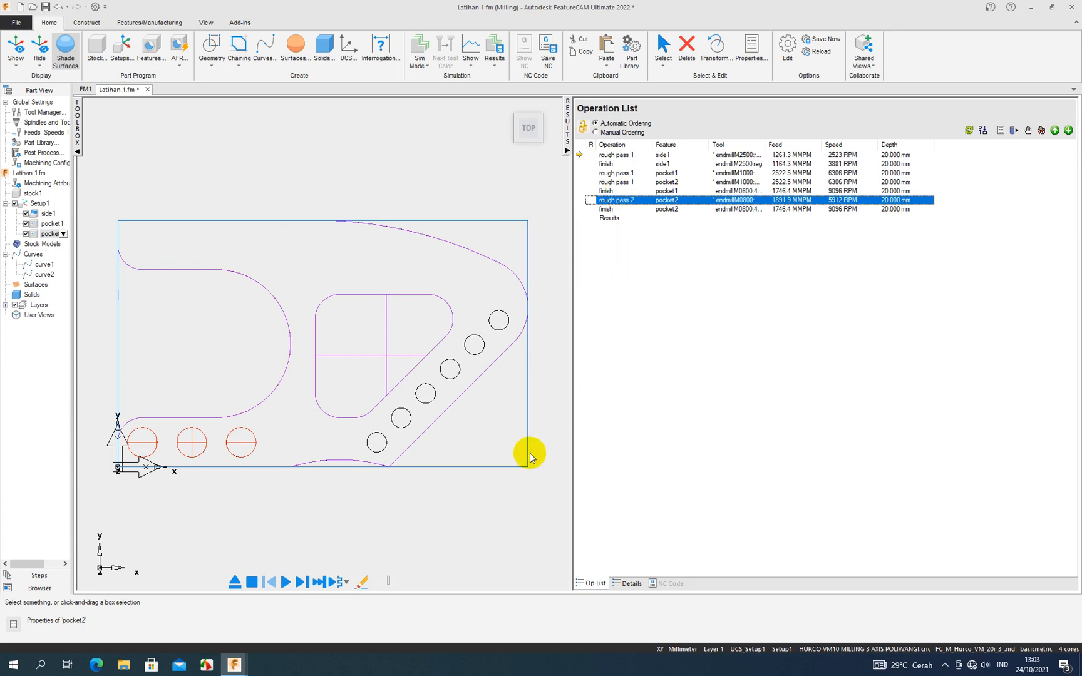
- Run the machining simulation of the part at an adjusted speed, inspect the cut side and pockets, and end the simulation
{"action": "middle_click_drag", "start_coordinate": [358, 487], "coordinate": [362, 386]}
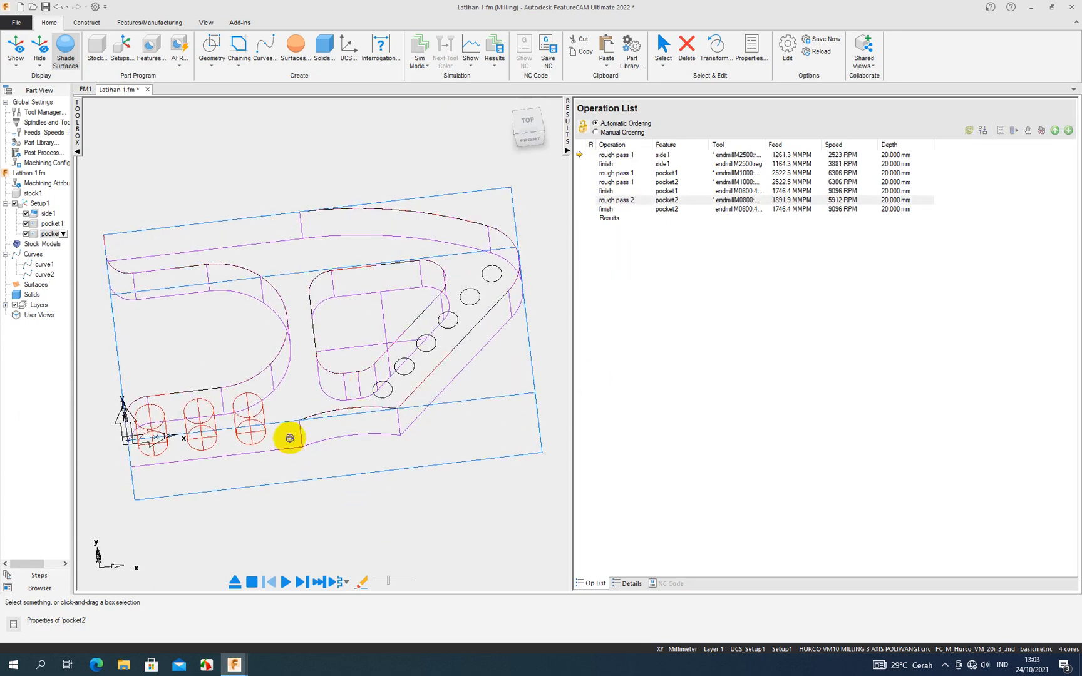
{"action": "left_click", "coordinate": [565, 150]}
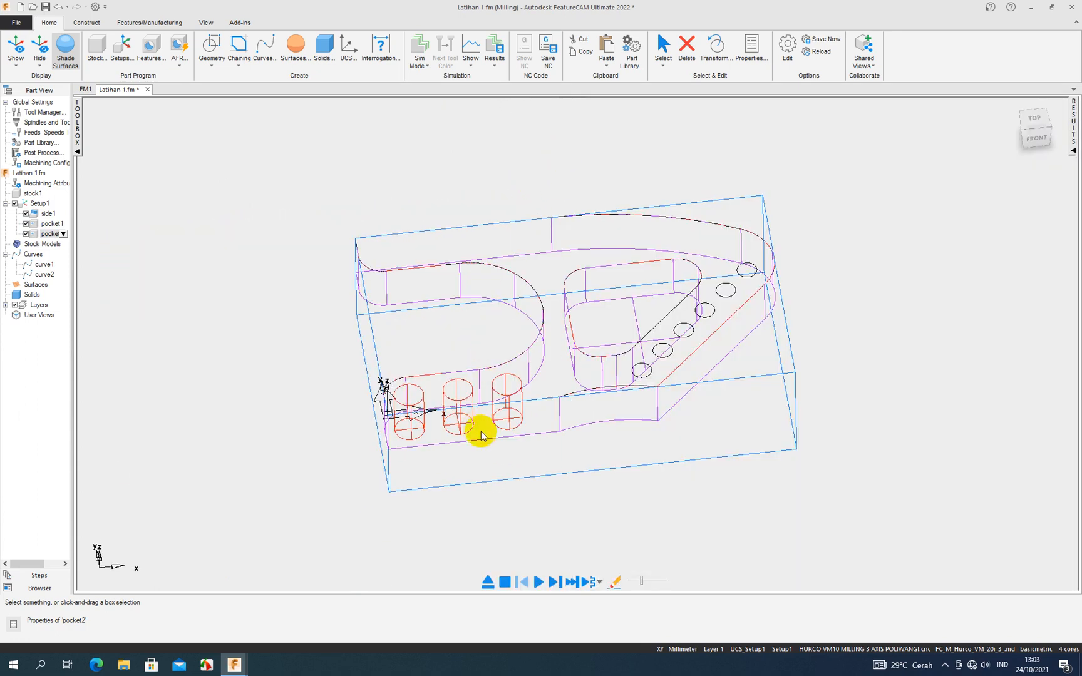
{"action": "left_click", "coordinate": [538, 582]}
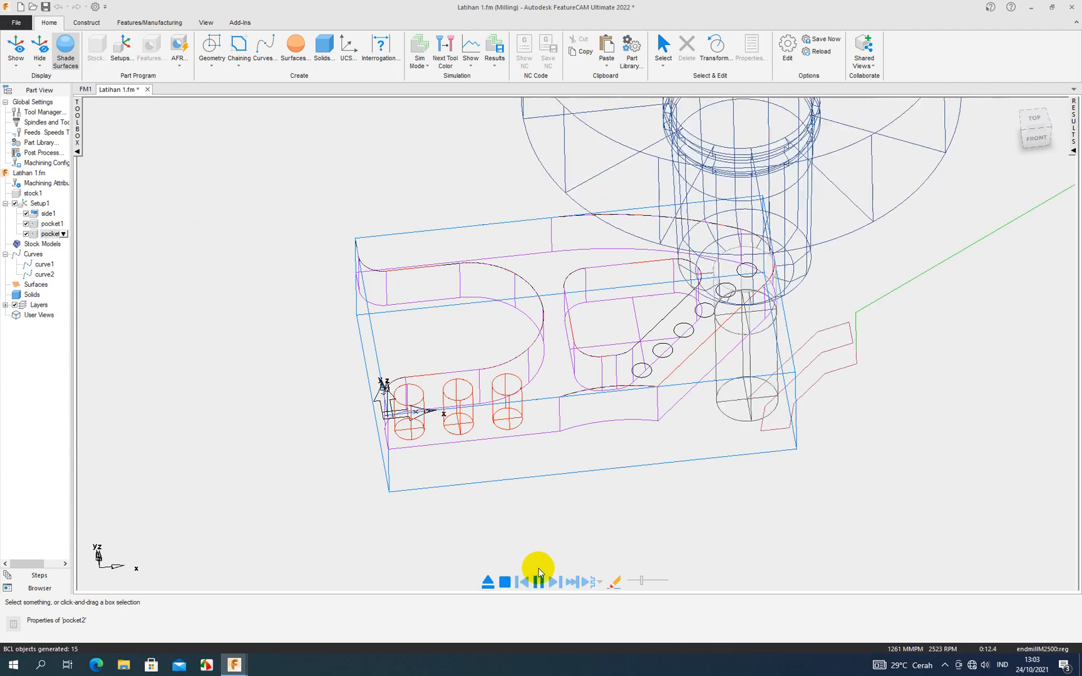
{"action": "left_click", "coordinate": [651, 580]}
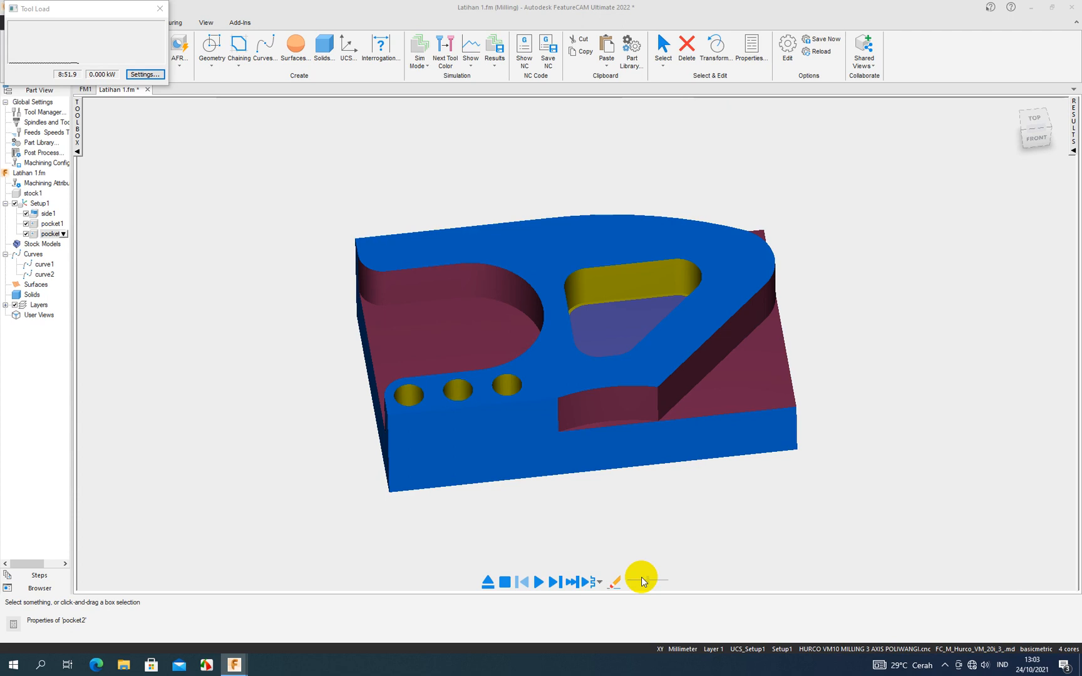
{"action": "middle_click_drag", "start_coordinate": [530, 422], "coordinate": [553, 374]}
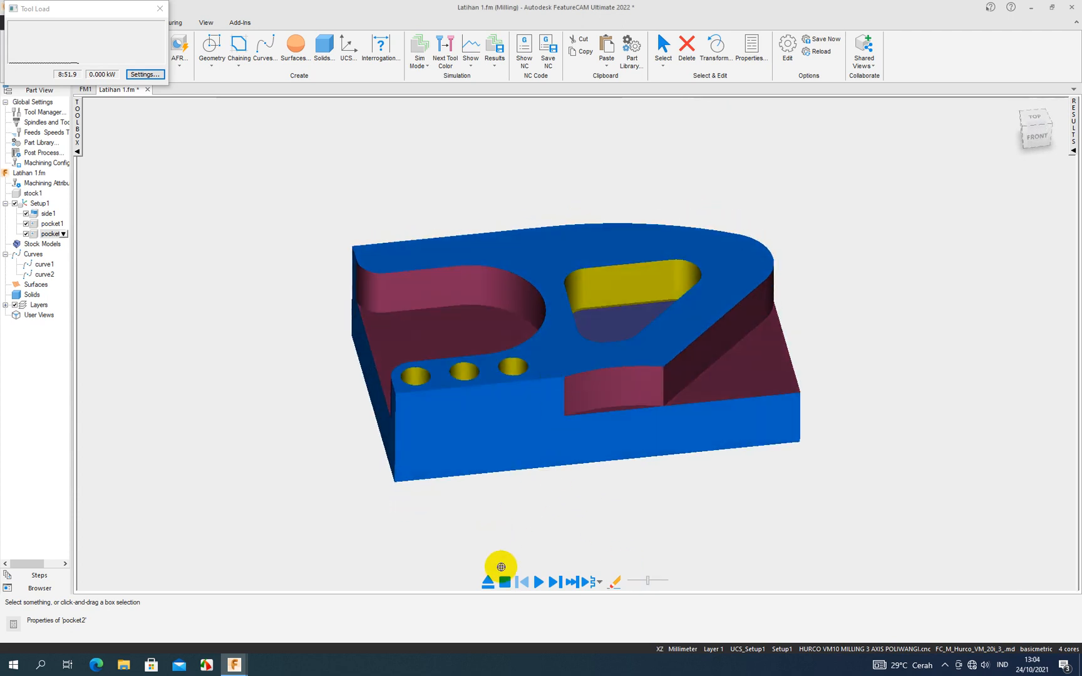
{"action": "left_click", "coordinate": [505, 582]}
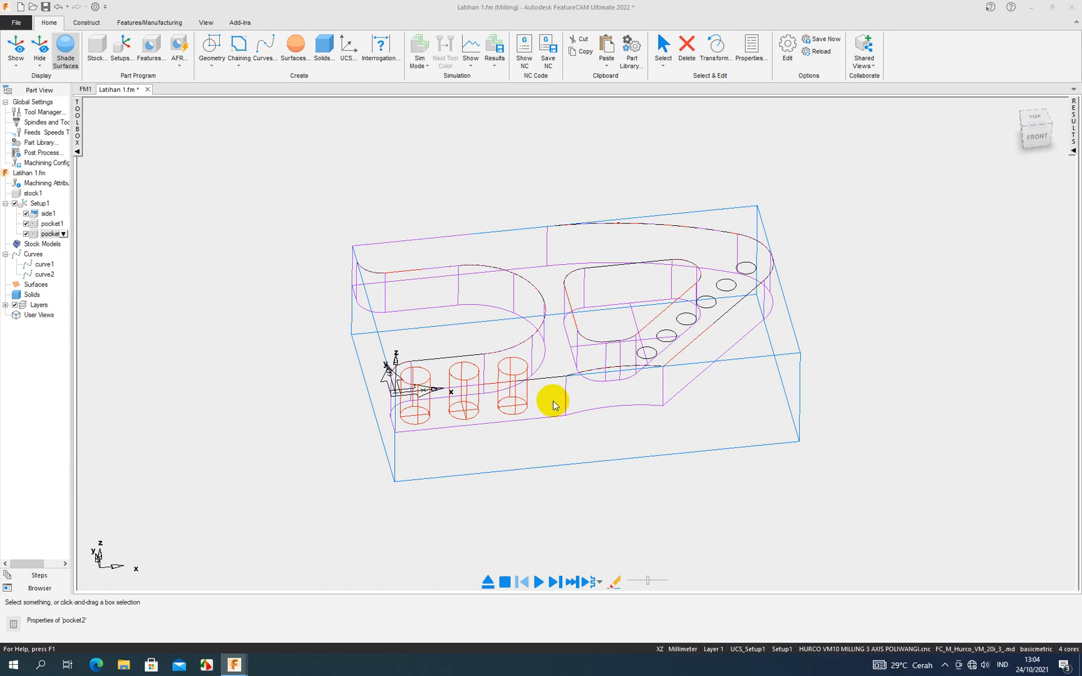
- Start a new plain hole feature with 0 chamfer, 25 mm depth and 8 mm diameter
{"action": "key", "text": "ctrl+5"}
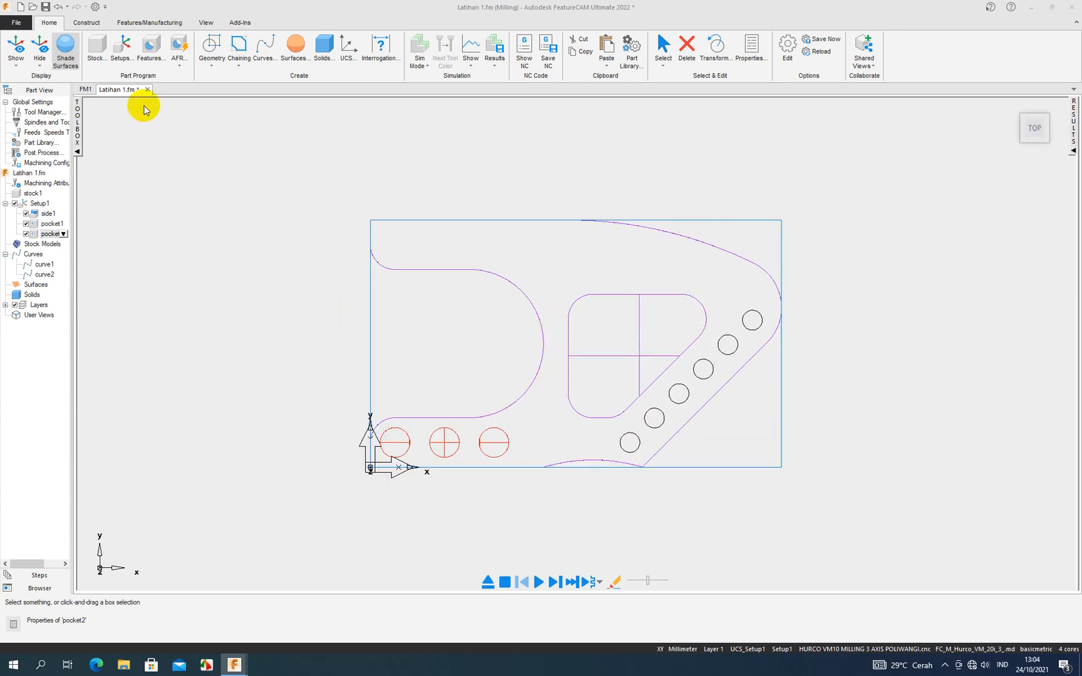
{"action": "left_click", "coordinate": [155, 53]}
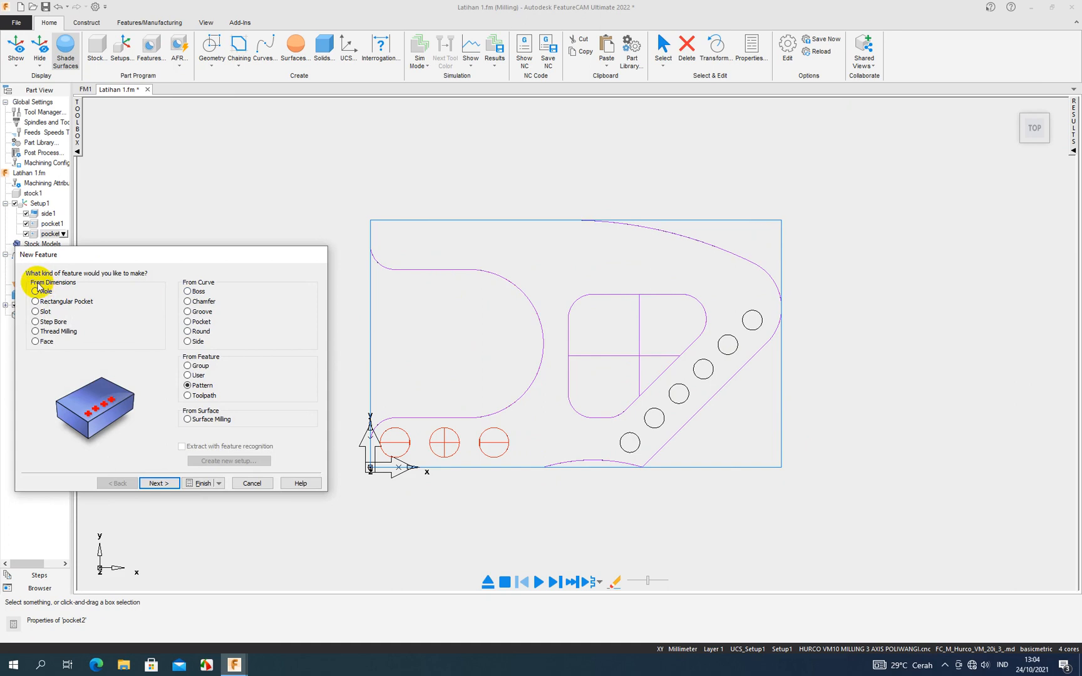
{"action": "left_click", "coordinate": [36, 292]}
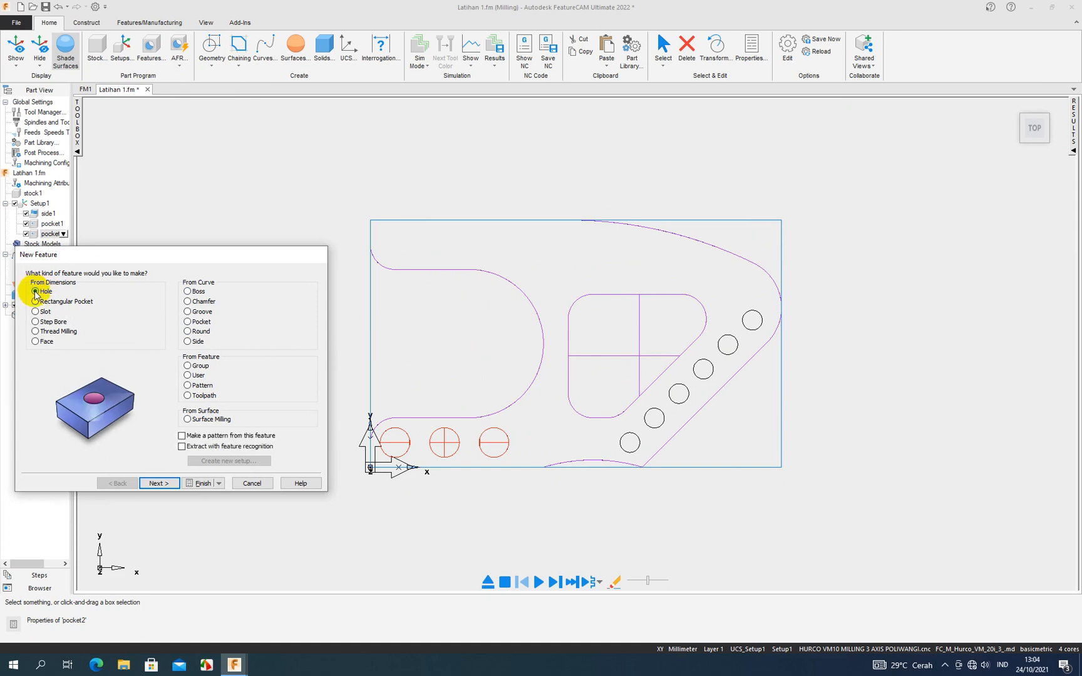
{"action": "left_click", "coordinate": [170, 485]}
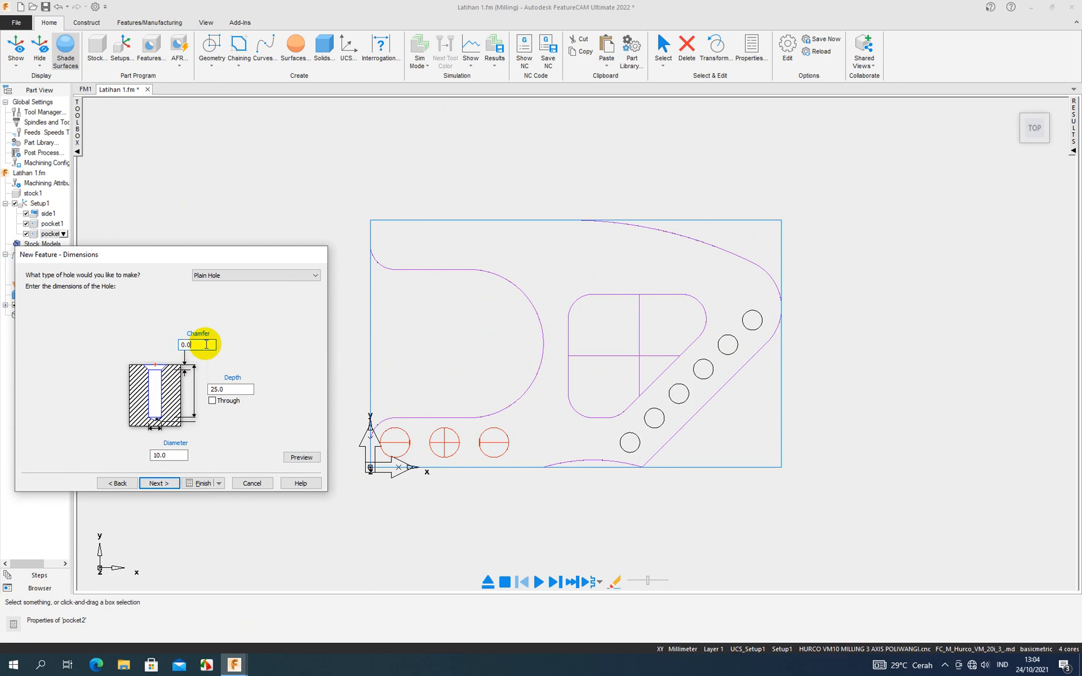
{"action": "left_click", "coordinate": [228, 389]}
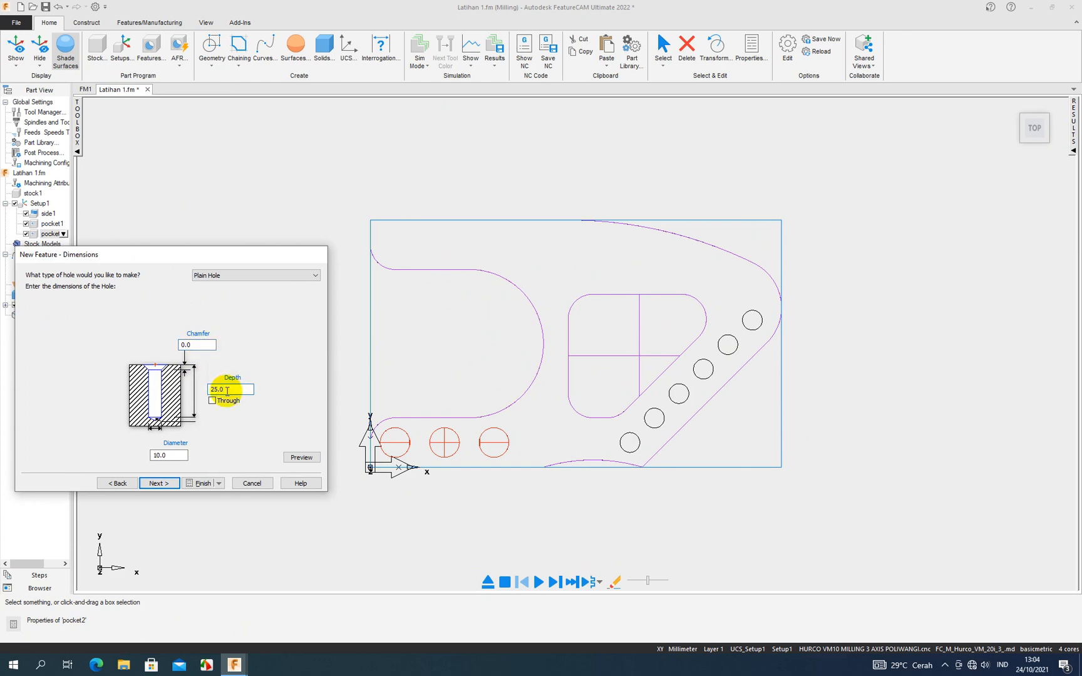
{"action": "left_click_drag", "start_coordinate": [226, 389], "coordinate": [213, 388]}
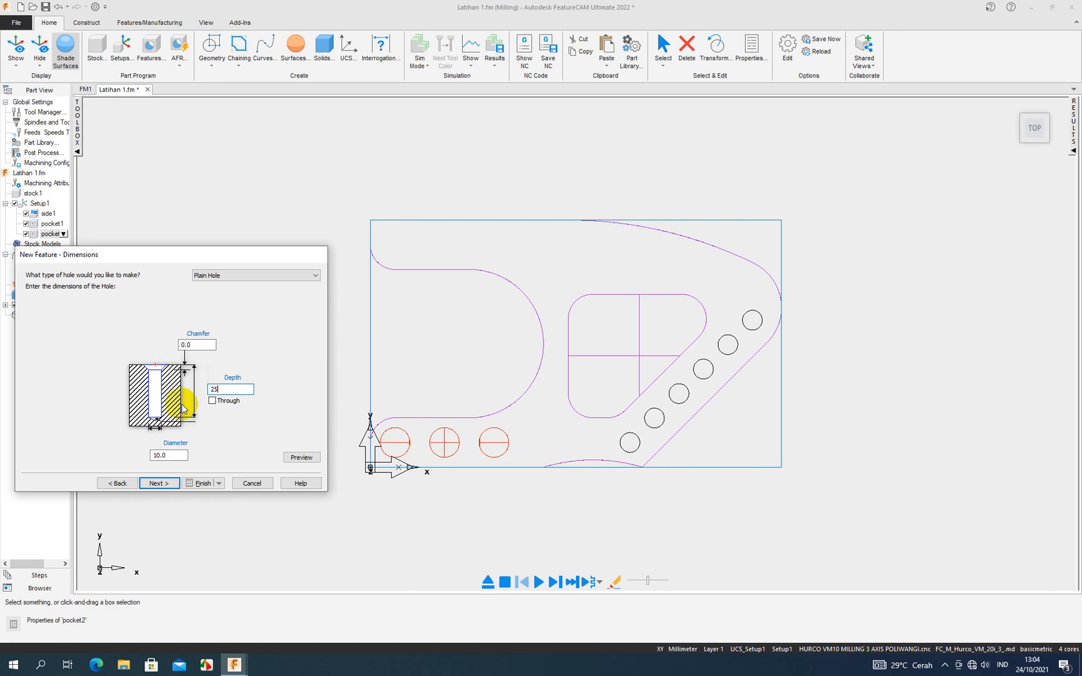
{"action": "left_click", "coordinate": [302, 457]}
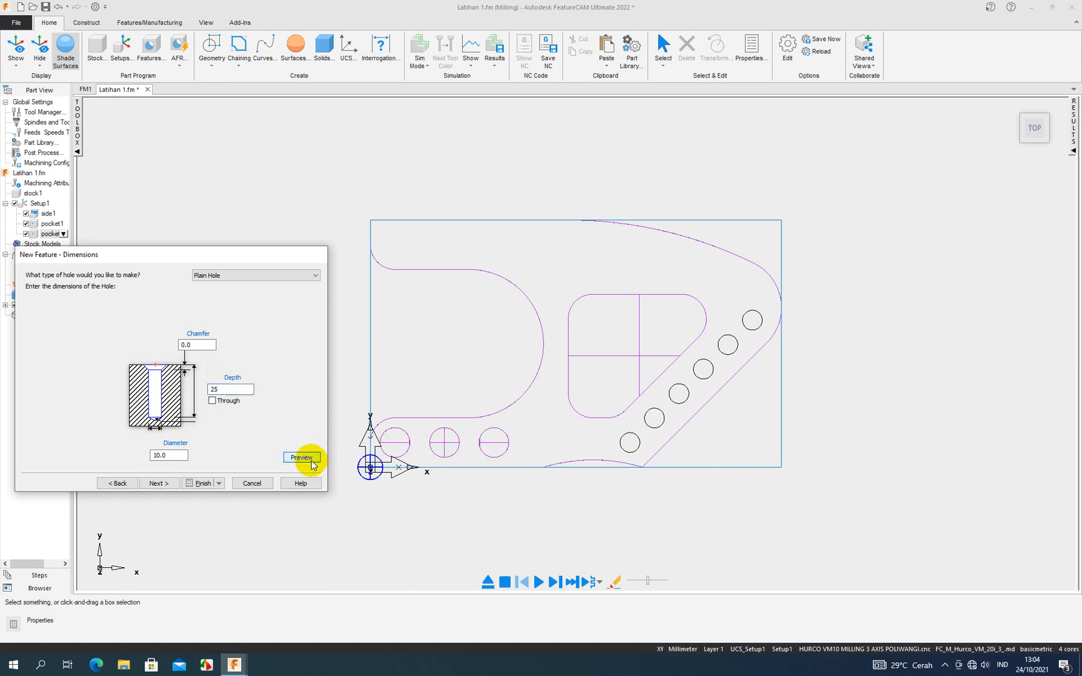
{"action": "double_click", "coordinate": [162, 454]}
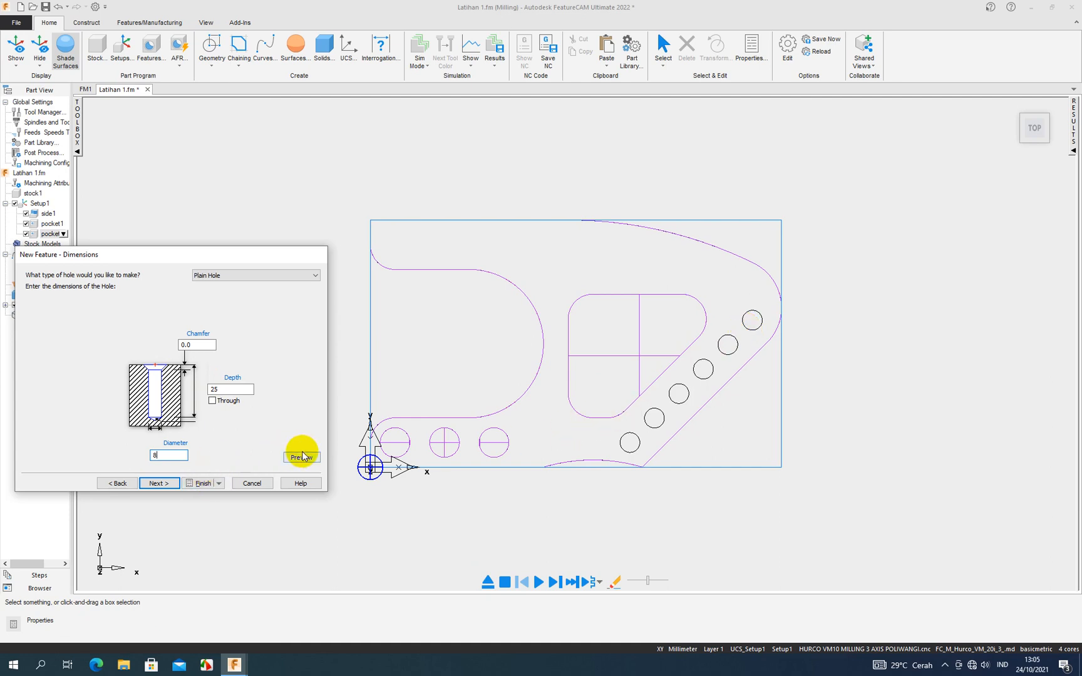
{"action": "left_click", "coordinate": [175, 481]}
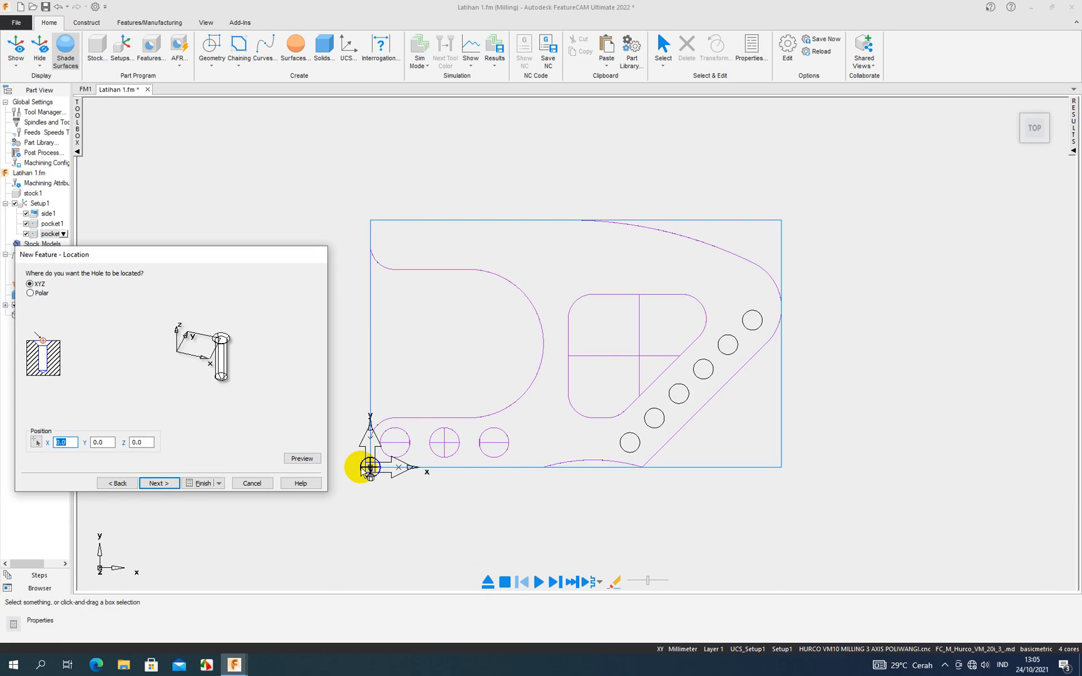
- Turn on snapping to circle centers and locate the hole at the center of the lowest circle in the diagonal row (X 105, Y 10)
{"action": "left_click", "coordinate": [37, 441]}
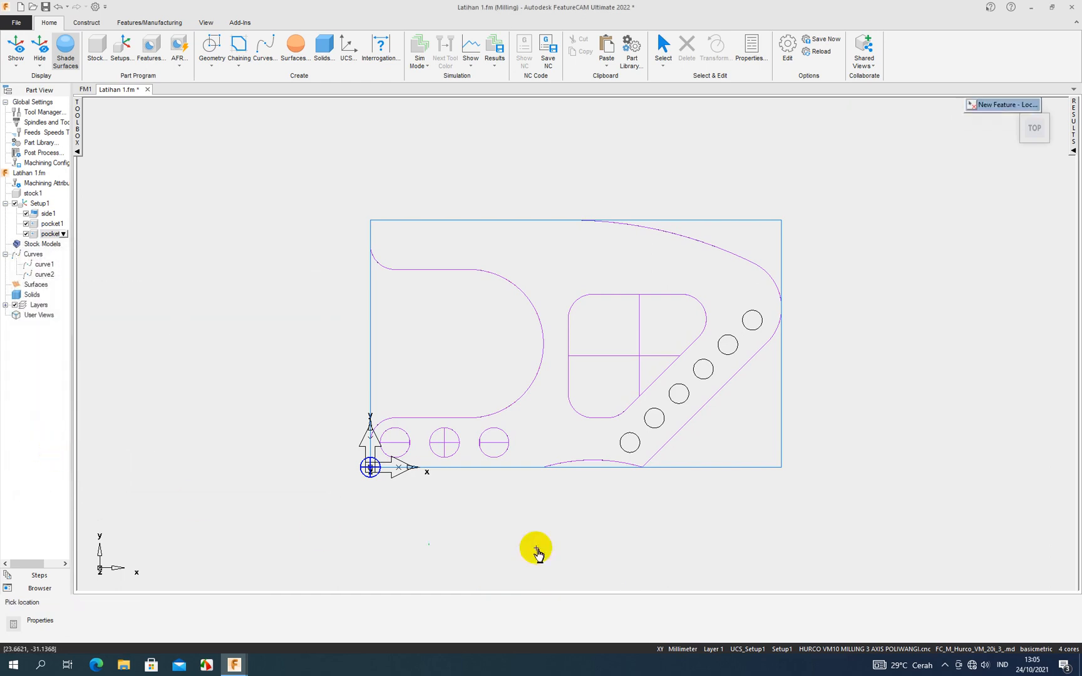
{"action": "left_click", "coordinate": [746, 332]}
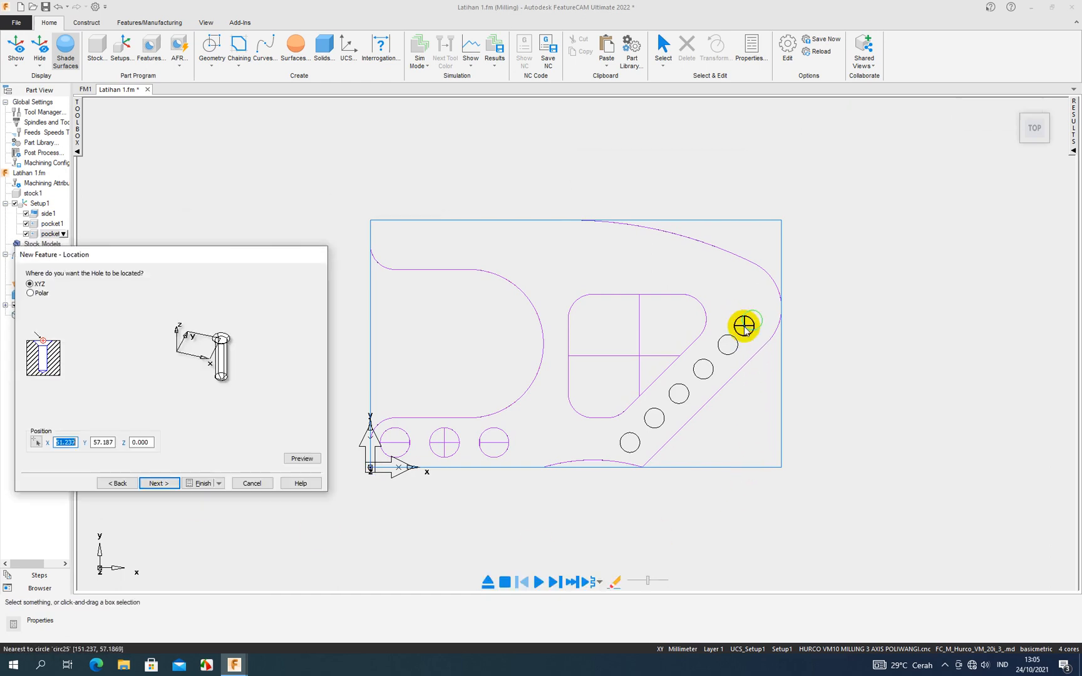
{"action": "left_click", "coordinate": [36, 442]}
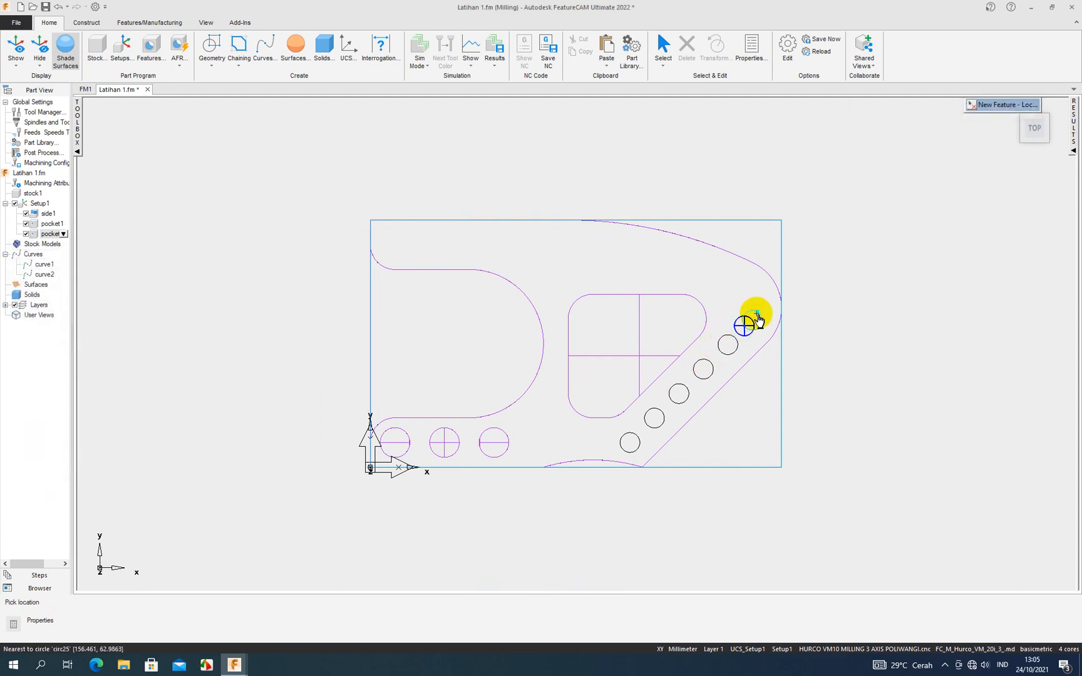
{"action": "scroll", "coordinate": [757, 319], "scroll_direction": "up", "scroll_amount": 2}
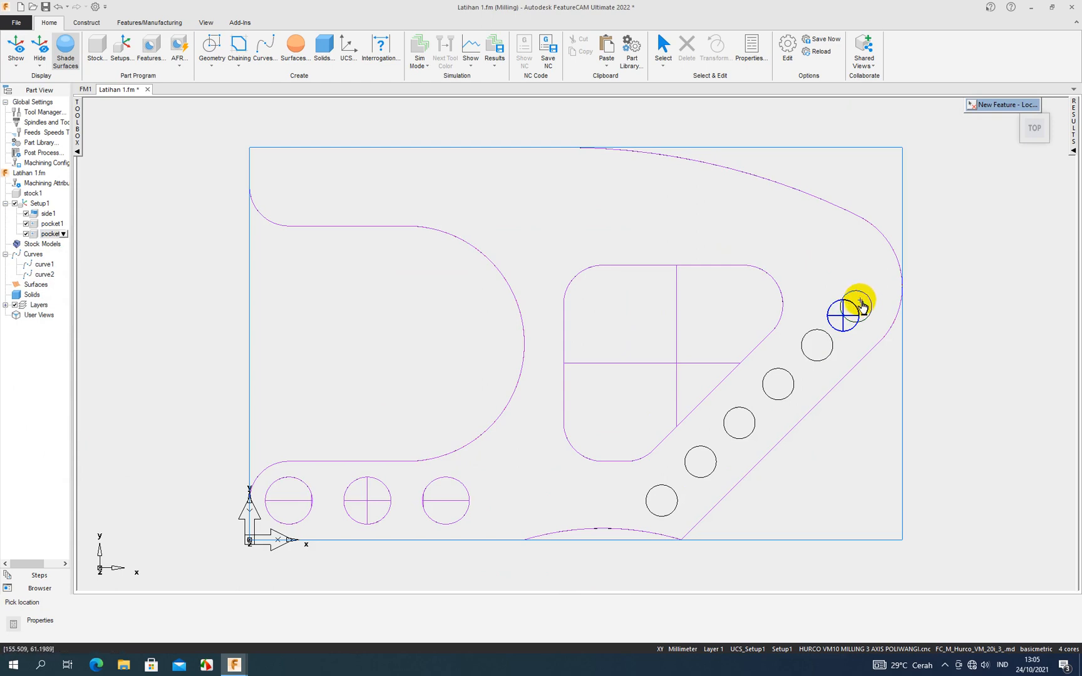
{"action": "scroll", "coordinate": [814, 338], "scroll_direction": "up", "scroll_amount": 1}
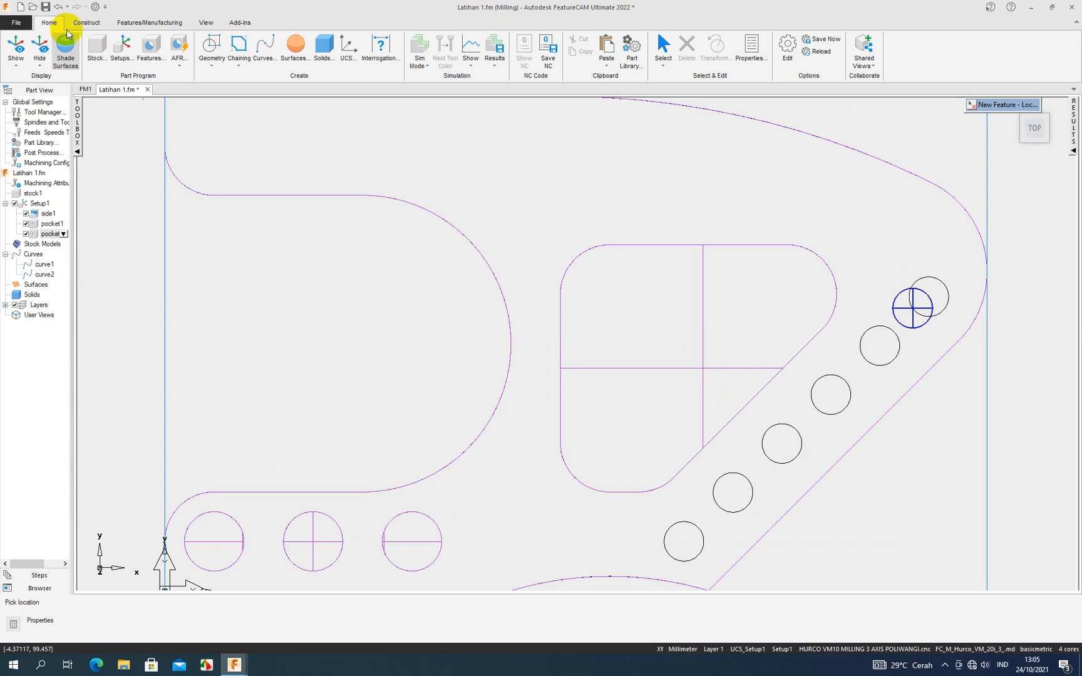
{"action": "left_click", "coordinate": [85, 26]}
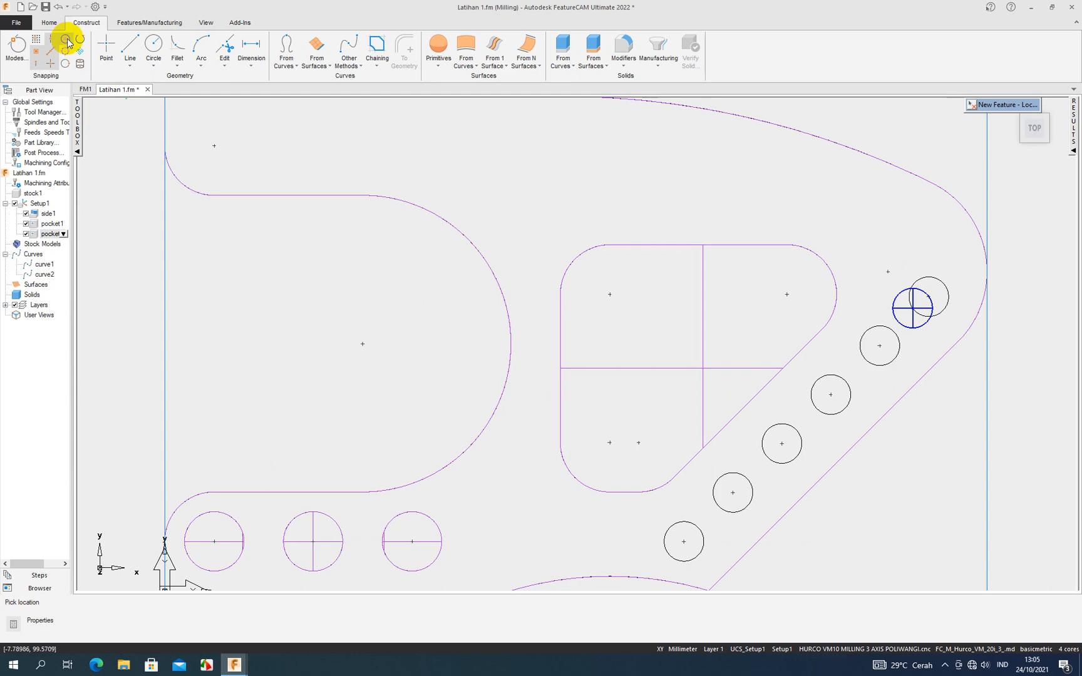
{"action": "left_click", "coordinate": [683, 544]}
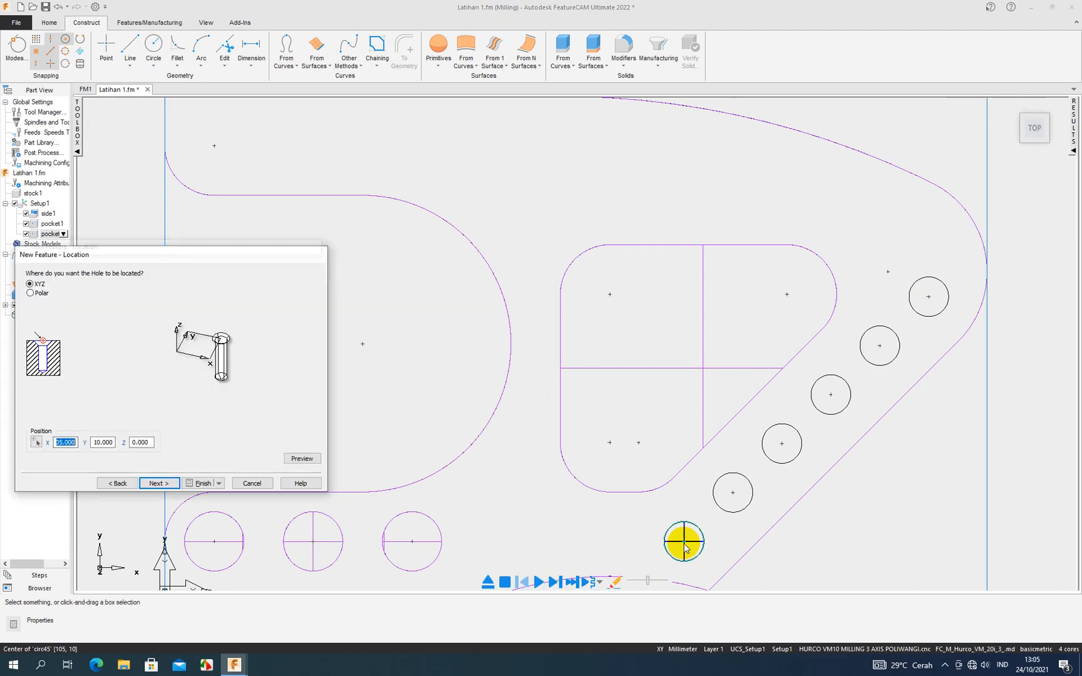
- Use the drill-only strategy for the hole with spot drill and drill, leaving pilot drill, ream and bore off
{"action": "left_click", "coordinate": [173, 487]}
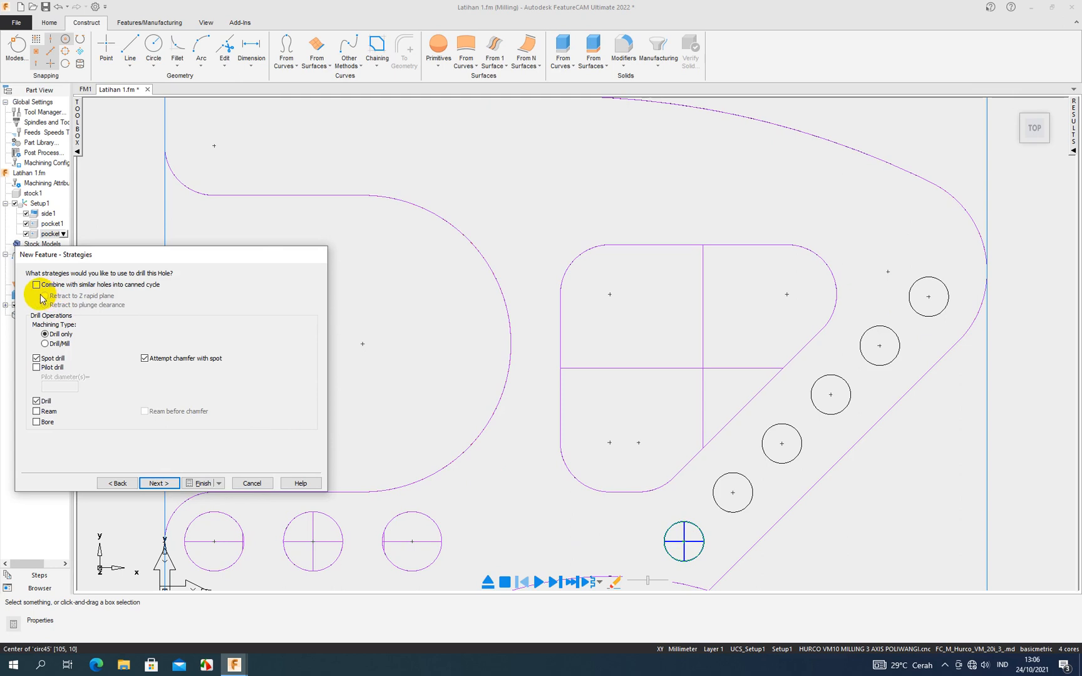
{"action": "left_click", "coordinate": [45, 344]}
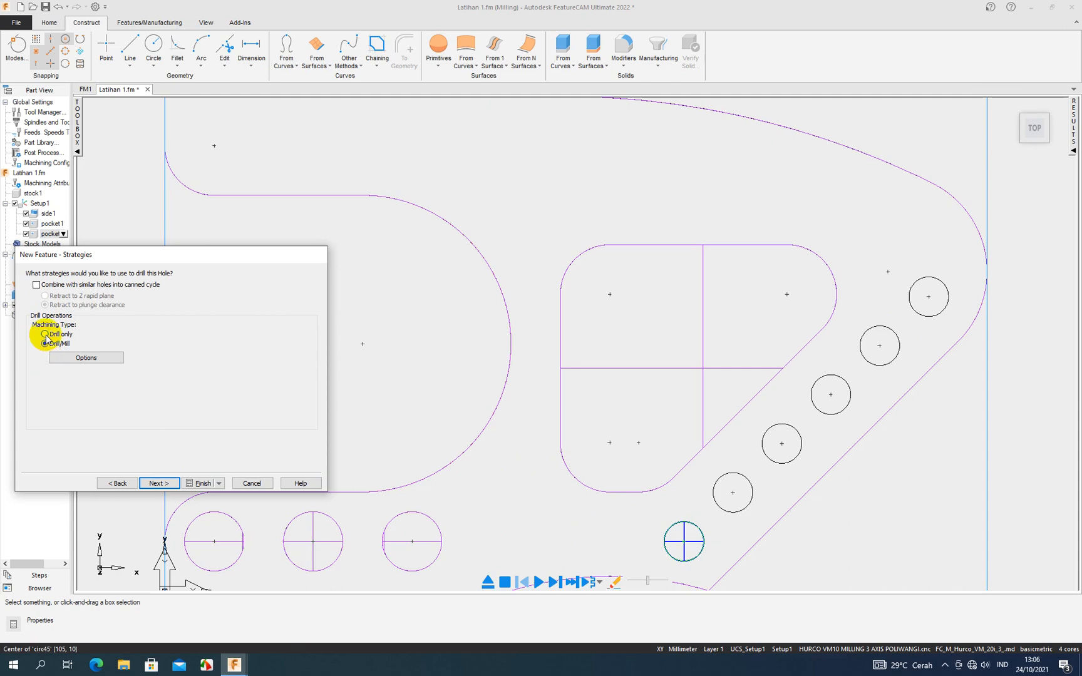
{"action": "left_click", "coordinate": [46, 334]}
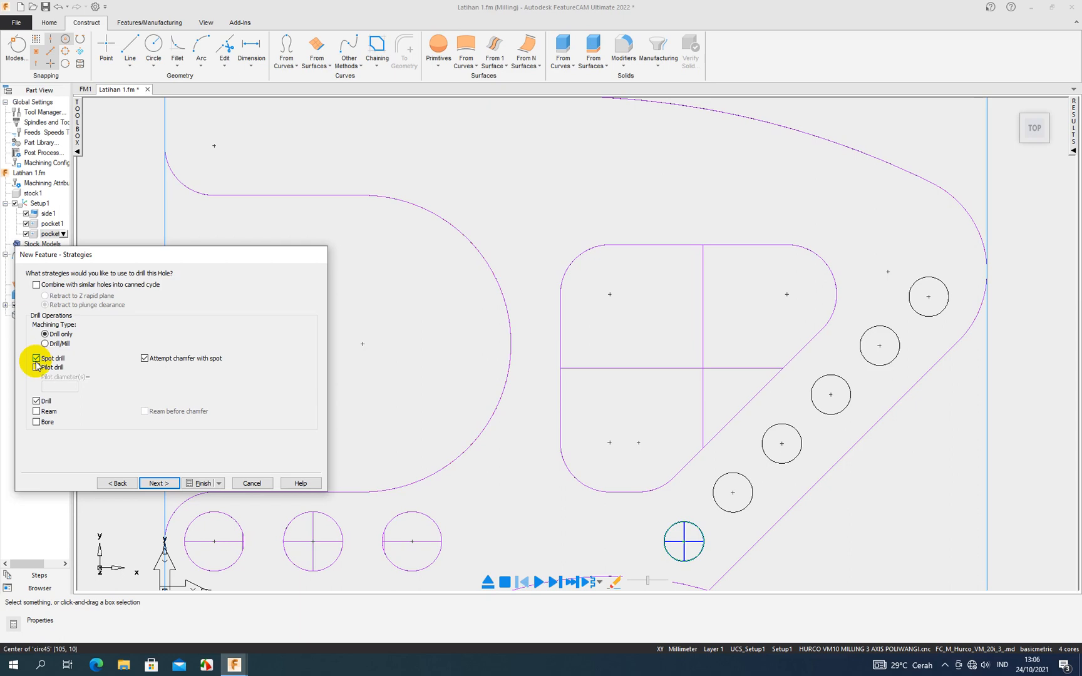
{"action": "left_click", "coordinate": [36, 367]}
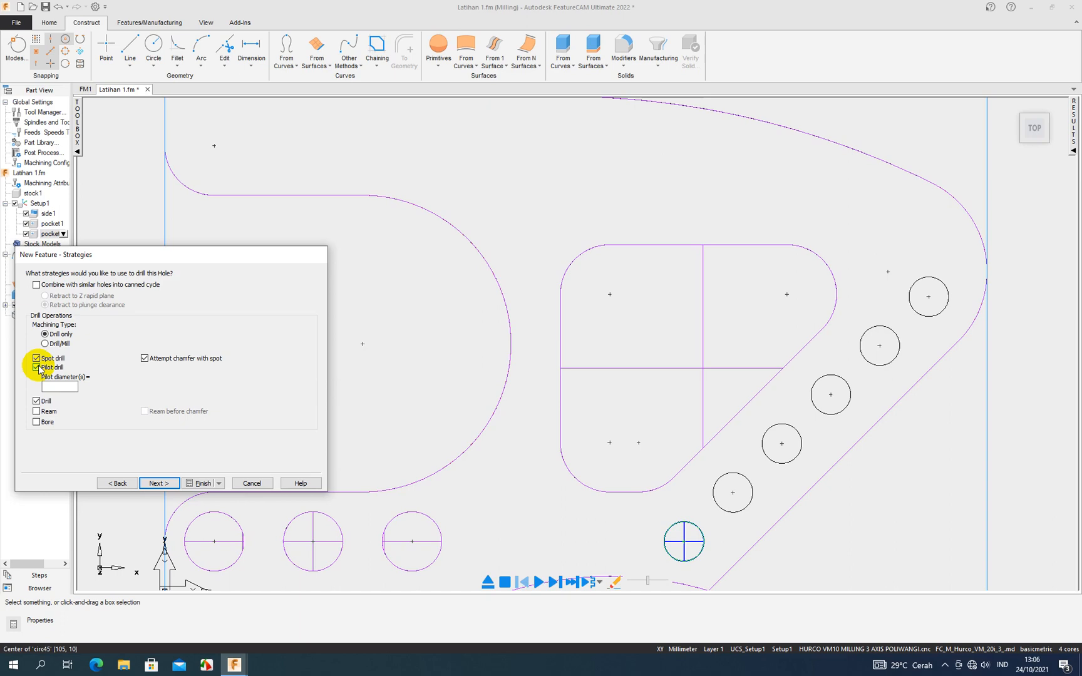
{"action": "left_click", "coordinate": [37, 368]}
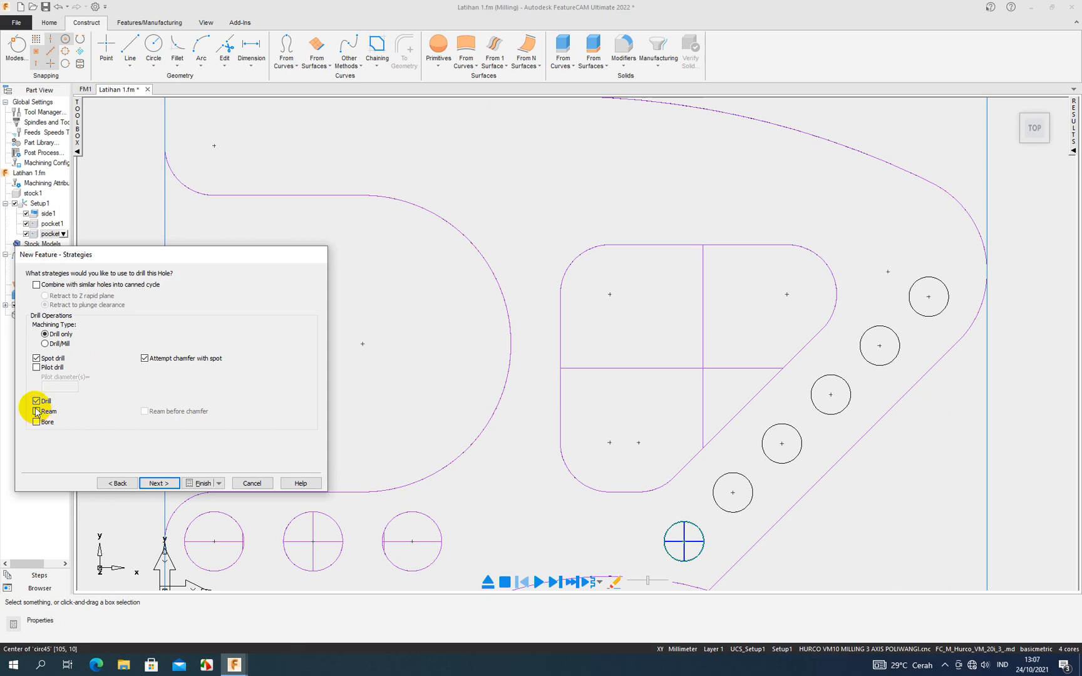
{"action": "left_click", "coordinate": [37, 412]}
{"action": "left_click", "coordinate": [36, 412]}
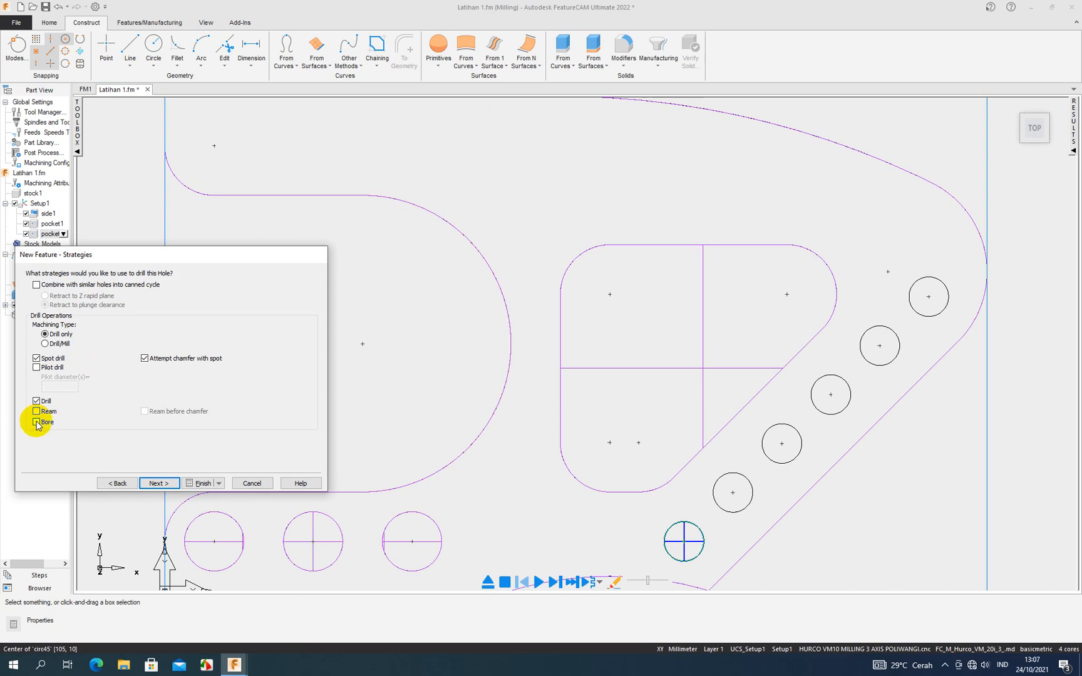
{"action": "left_click", "coordinate": [37, 423]}
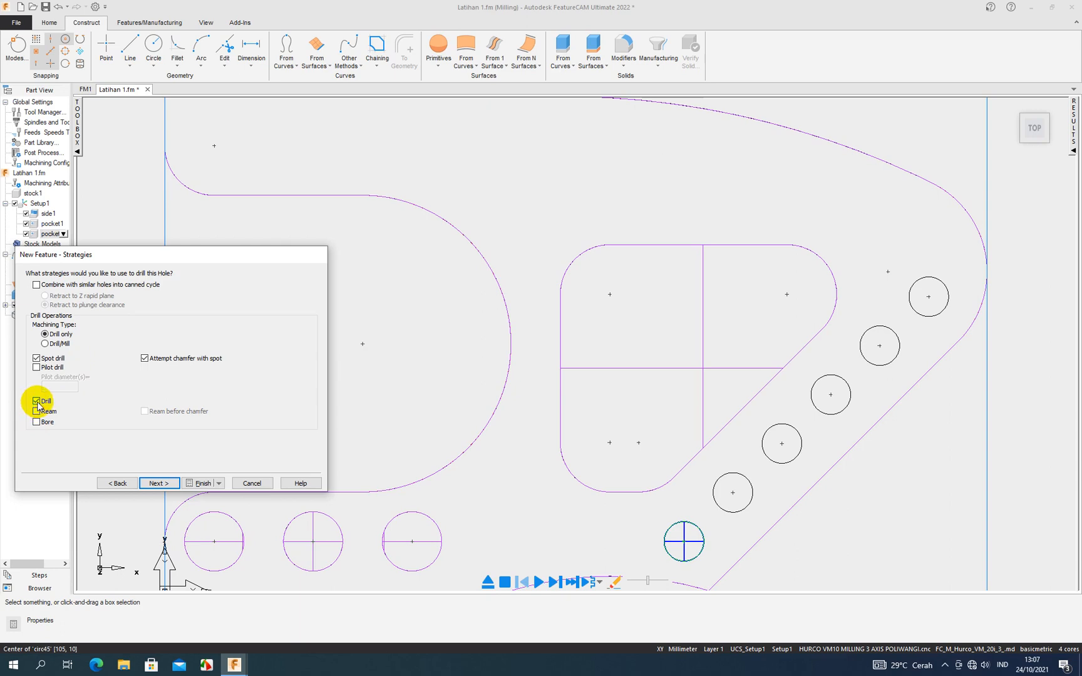
{"action": "left_click", "coordinate": [157, 483]}
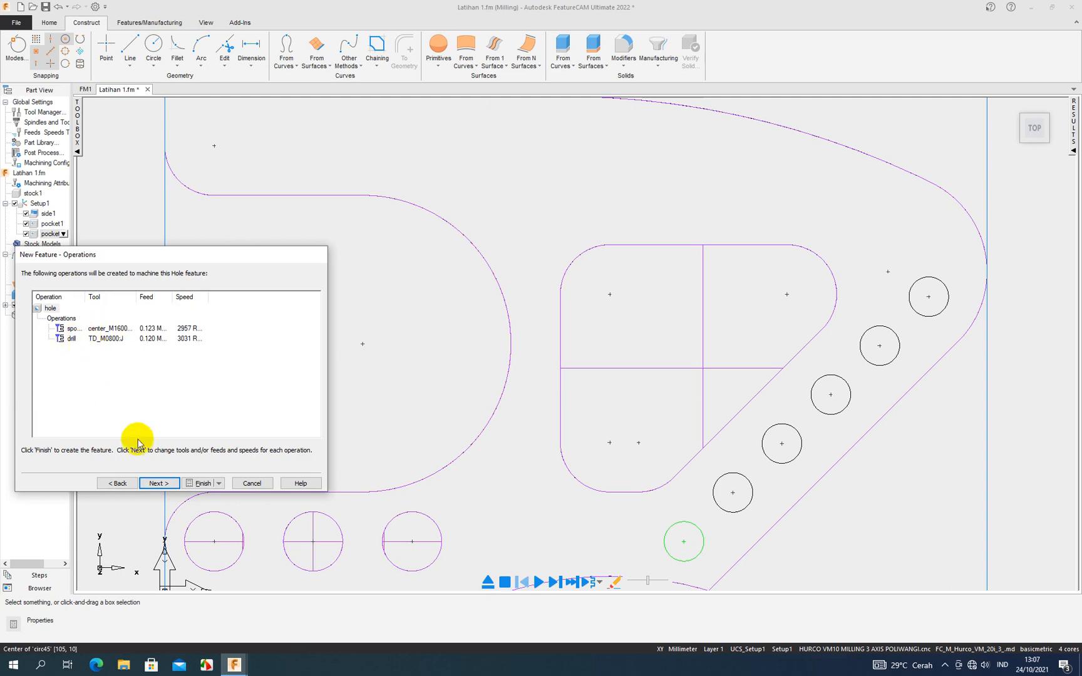
- Accept the default center_M1600-0630 tool, 2958 RPM speed, 363.8 MMPM feed and flood coolant for the hole's spot drill operation
{"action": "left_click", "coordinate": [153, 483]}
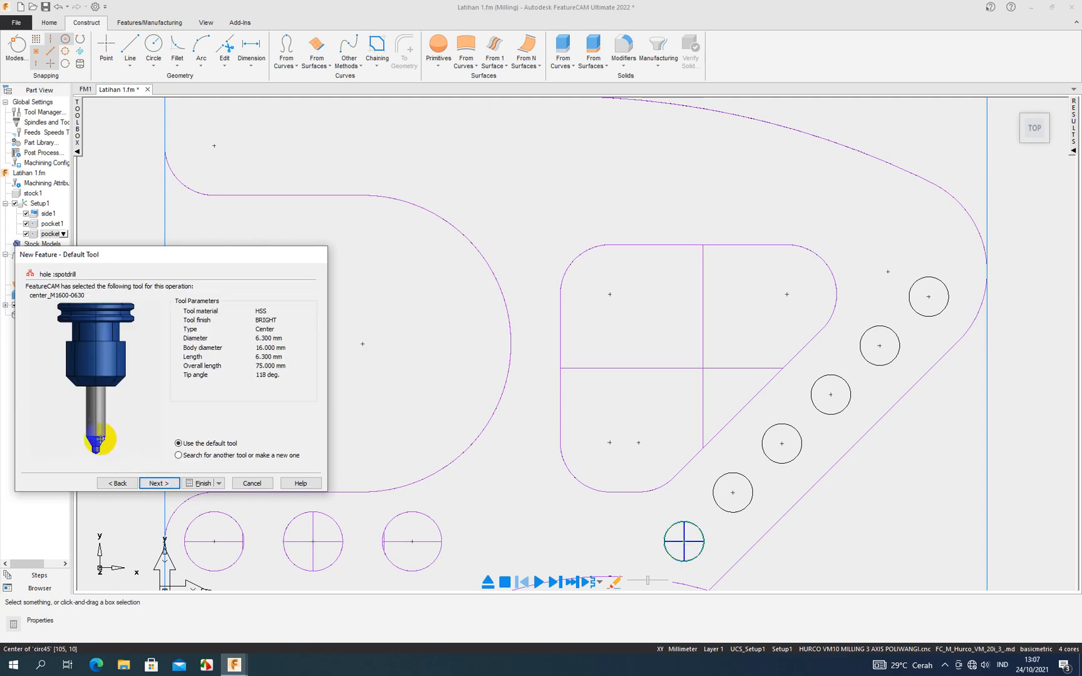
{"action": "scroll", "coordinate": [98, 426], "scroll_direction": "up", "scroll_amount": 3}
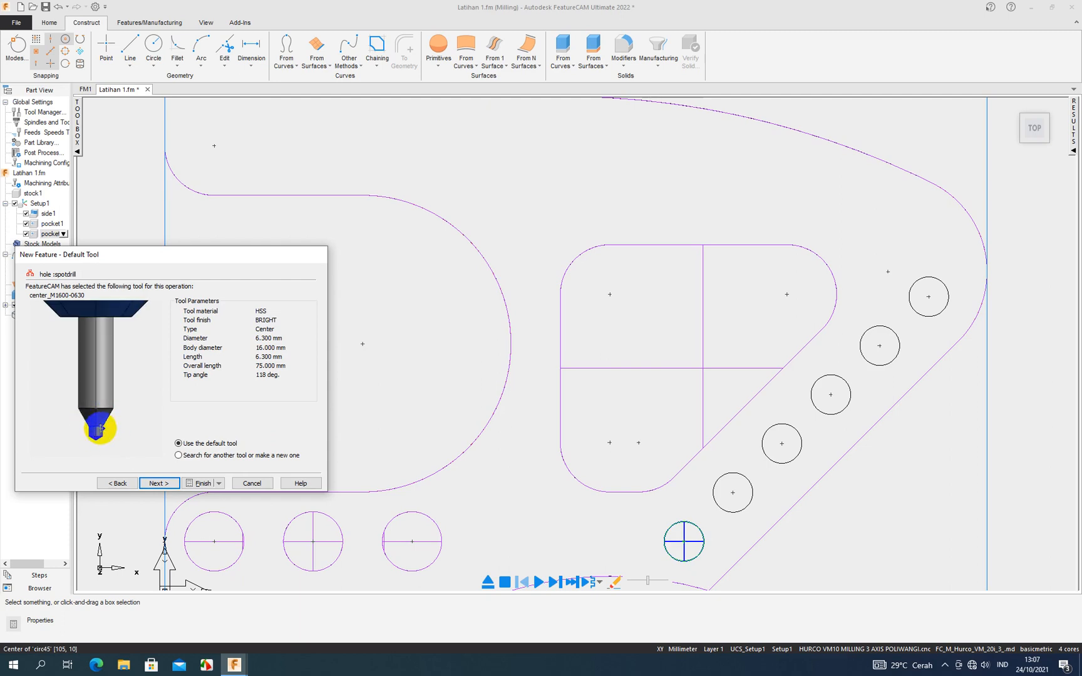
{"action": "left_click", "coordinate": [161, 485]}
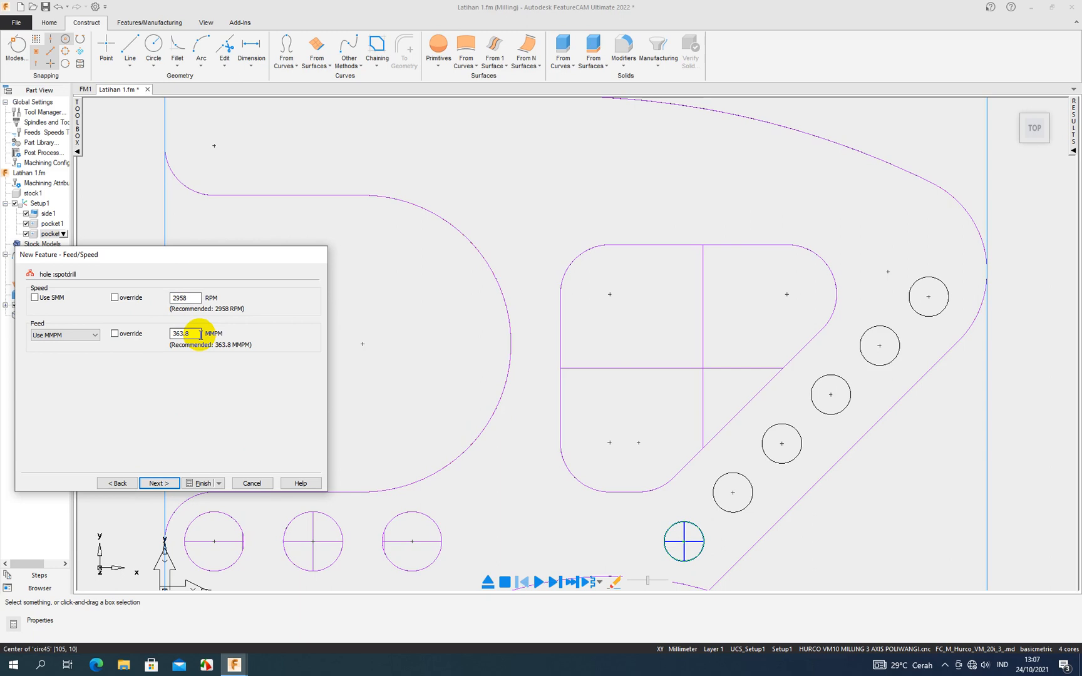
{"action": "left_click", "coordinate": [160, 483]}
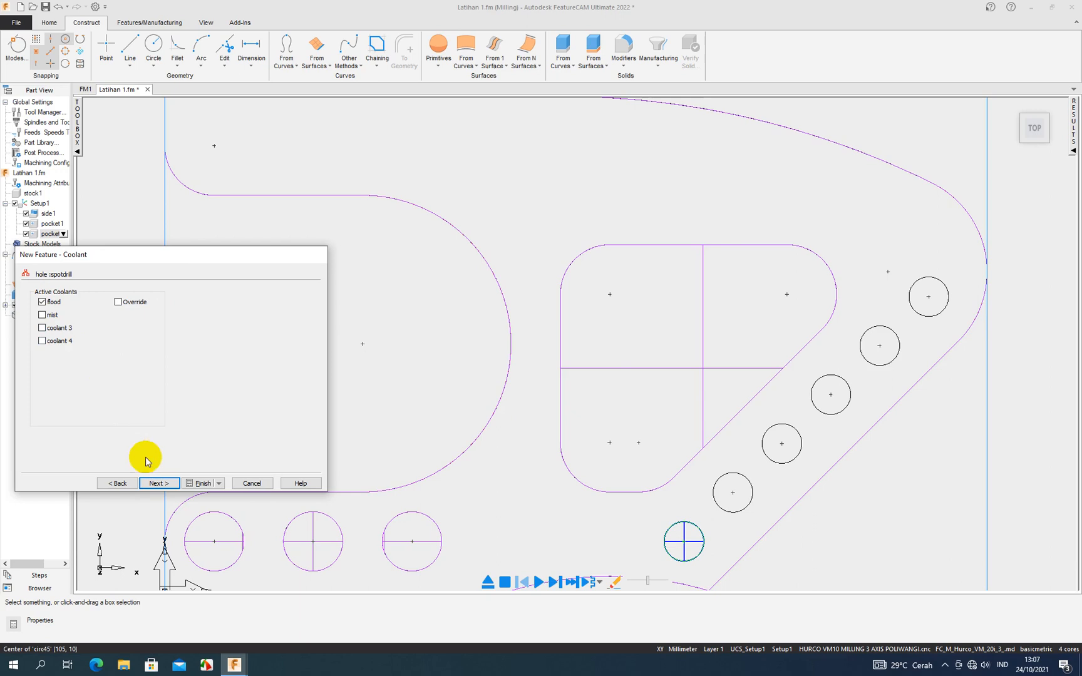
{"action": "left_click", "coordinate": [157, 483]}
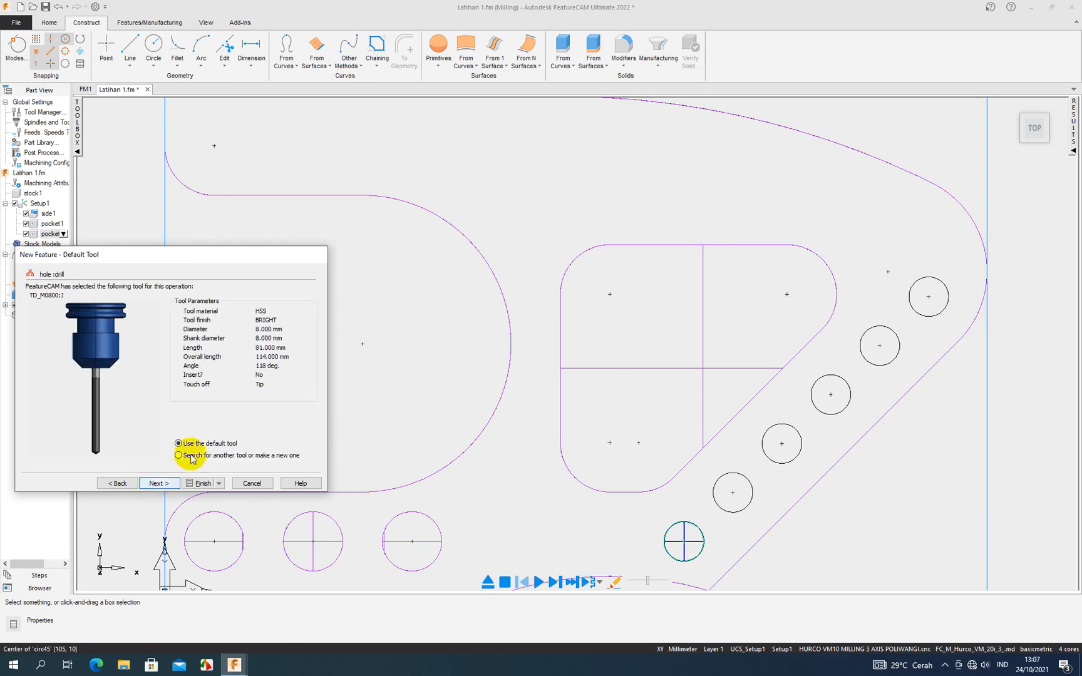
- Accept the default TD_M0800:J tool, 3032 RPM speed, 363.8 MMPM feed and flood coolant for the drill operation, and finish the hole feature
{"action": "scroll", "coordinate": [92, 411], "scroll_direction": "up", "scroll_amount": 3}
{"action": "scroll", "coordinate": [154, 407], "scroll_direction": "down", "scroll_amount": 3}
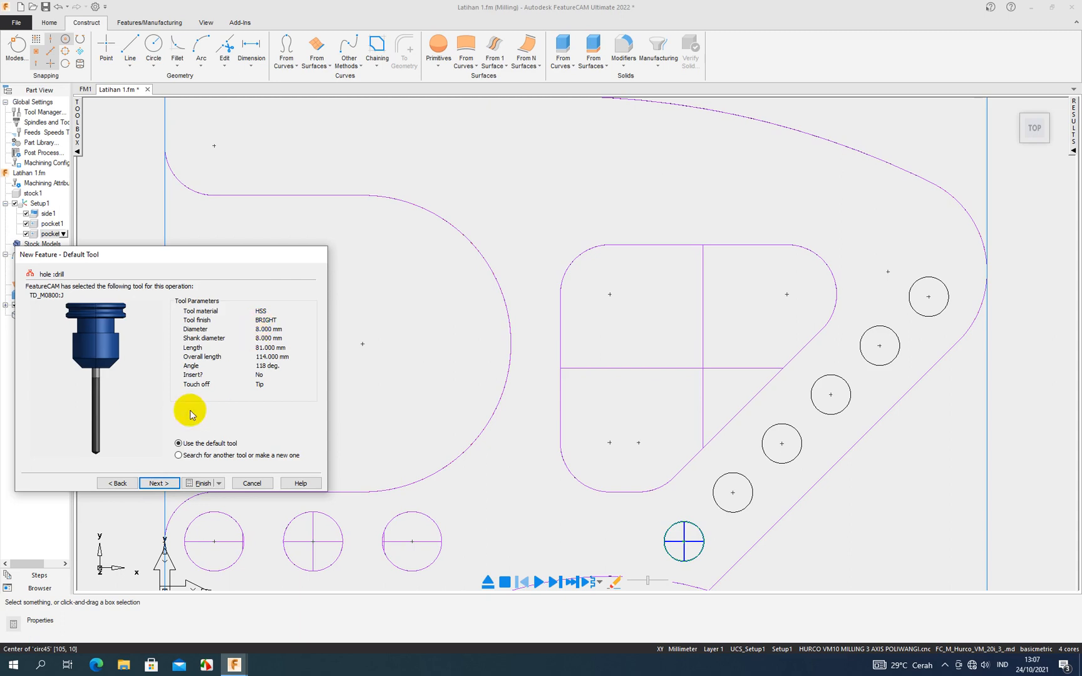
{"action": "left_click", "coordinate": [159, 483]}
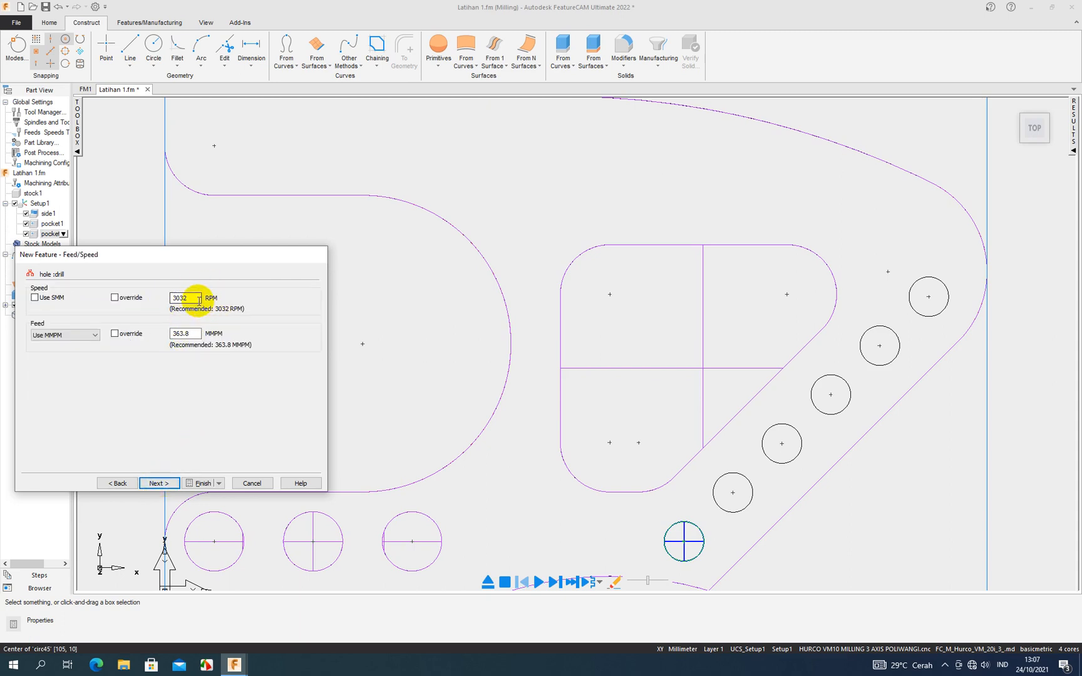
{"action": "left_click", "coordinate": [166, 485]}
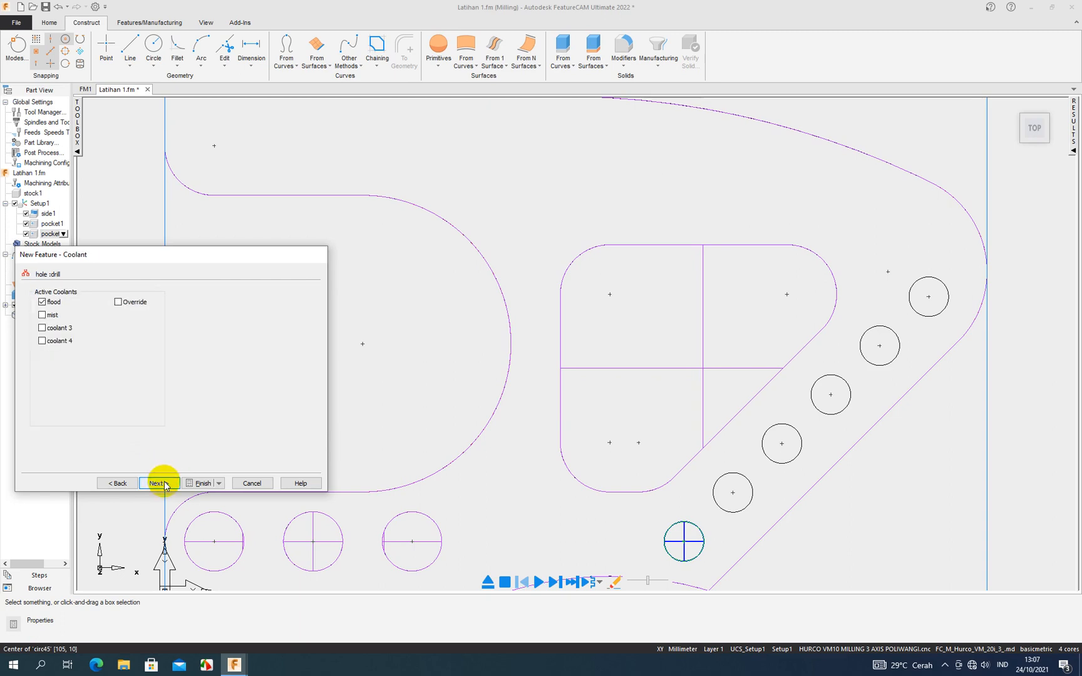
{"action": "left_click", "coordinate": [166, 485]}
{"action": "left_click", "coordinate": [199, 483]}
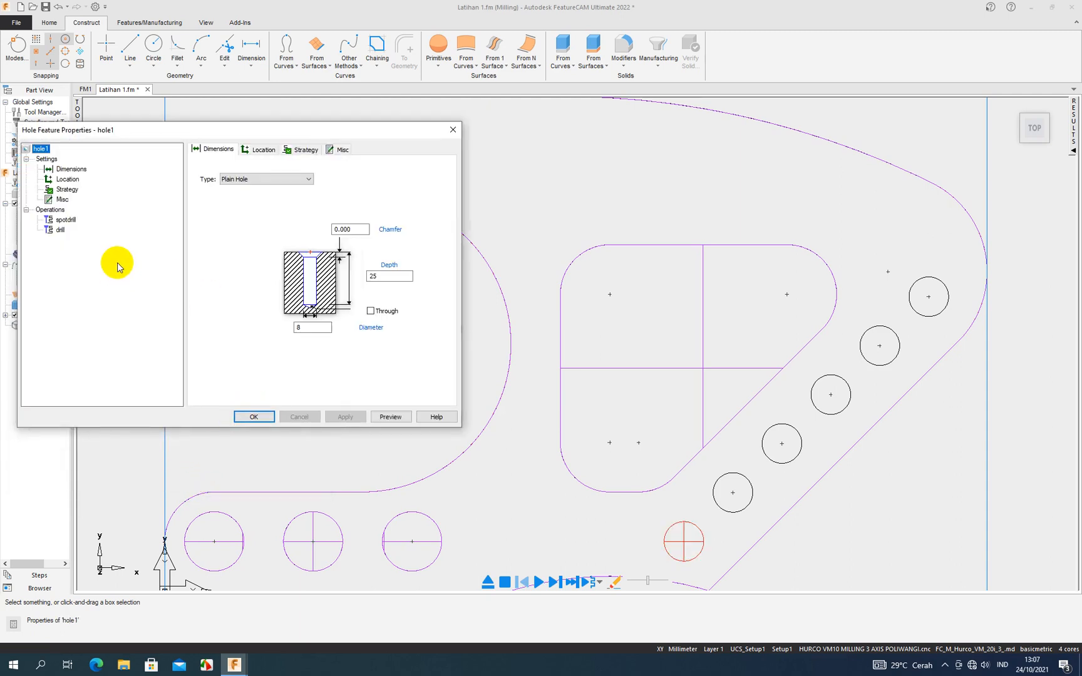
- Review the hole's dimensions and the drilling attributes of its spot drill and drill operations, and close its properties
{"action": "left_click", "coordinate": [69, 220]}
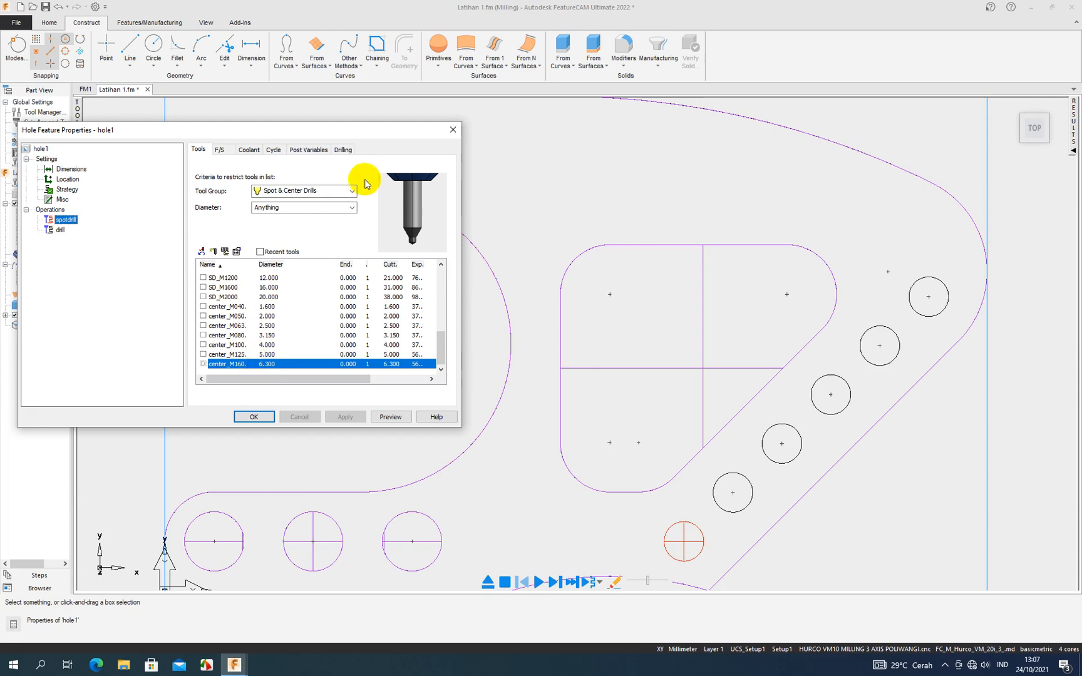
{"action": "left_click", "coordinate": [343, 150]}
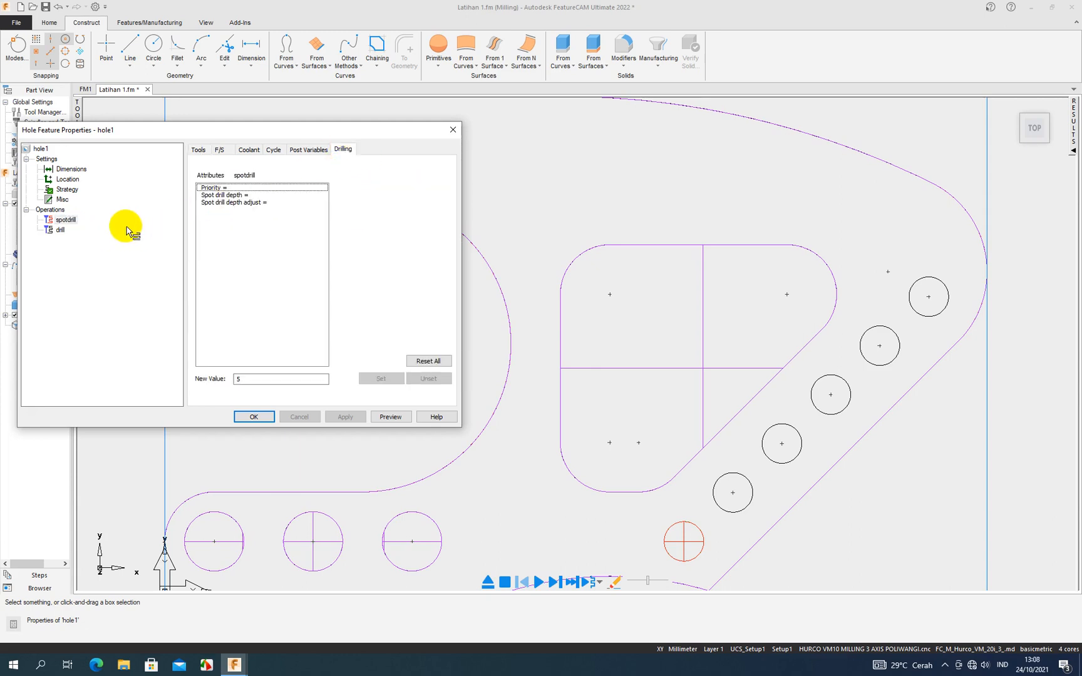
{"action": "mouse_move", "coordinate": [213, 195]}
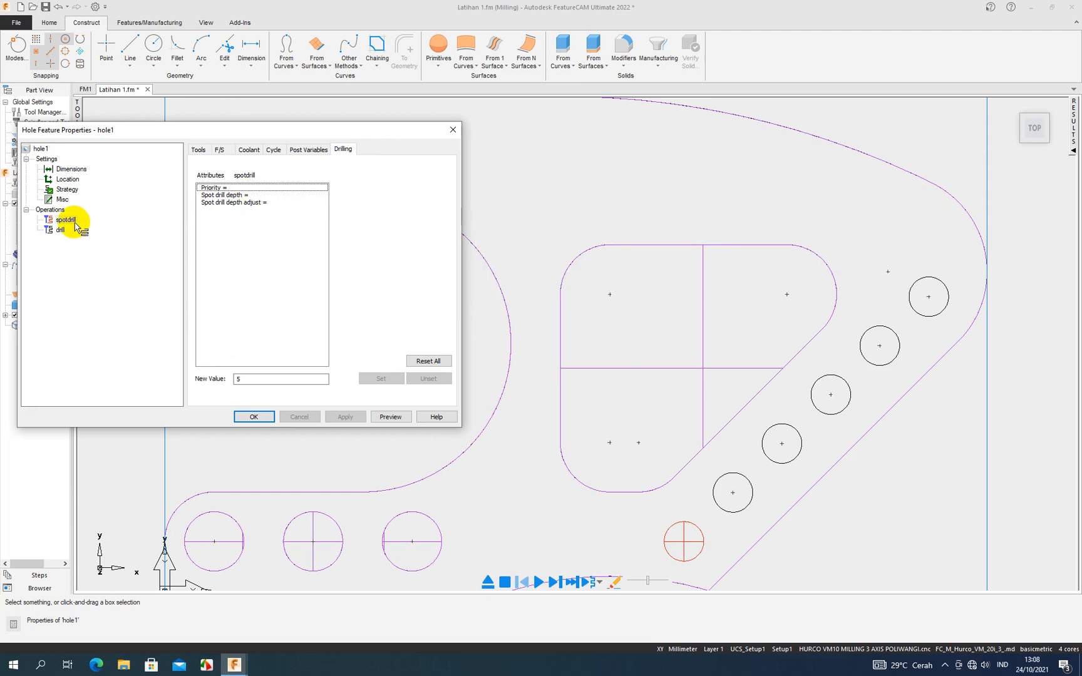
{"action": "left_click", "coordinate": [63, 231]}
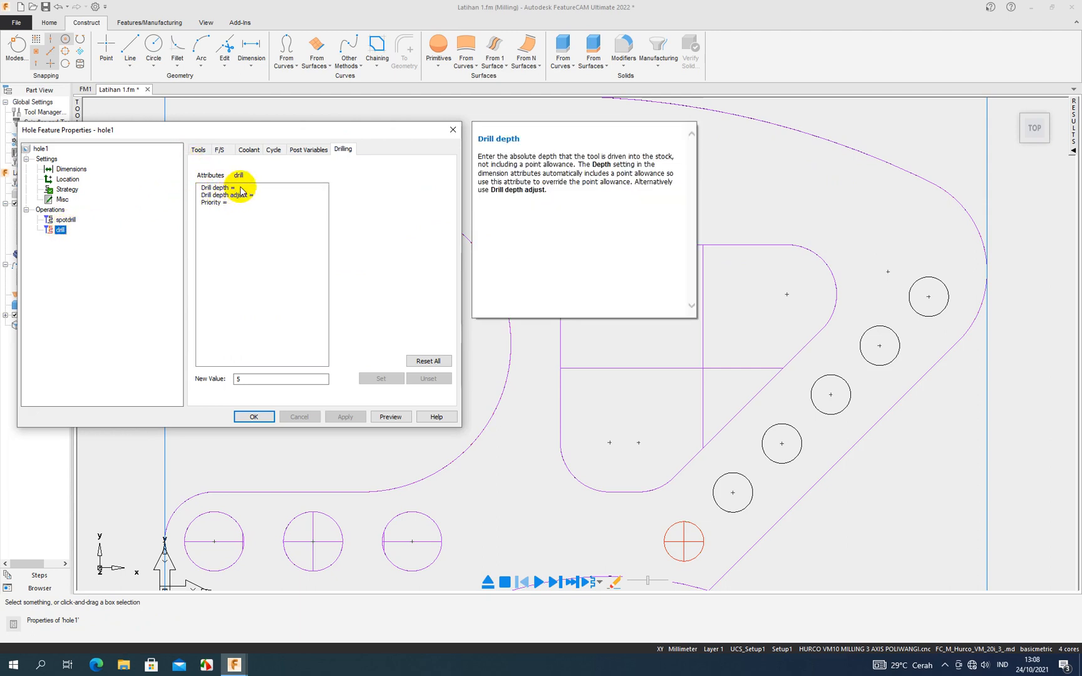
{"action": "mouse_move", "coordinate": [257, 194]}
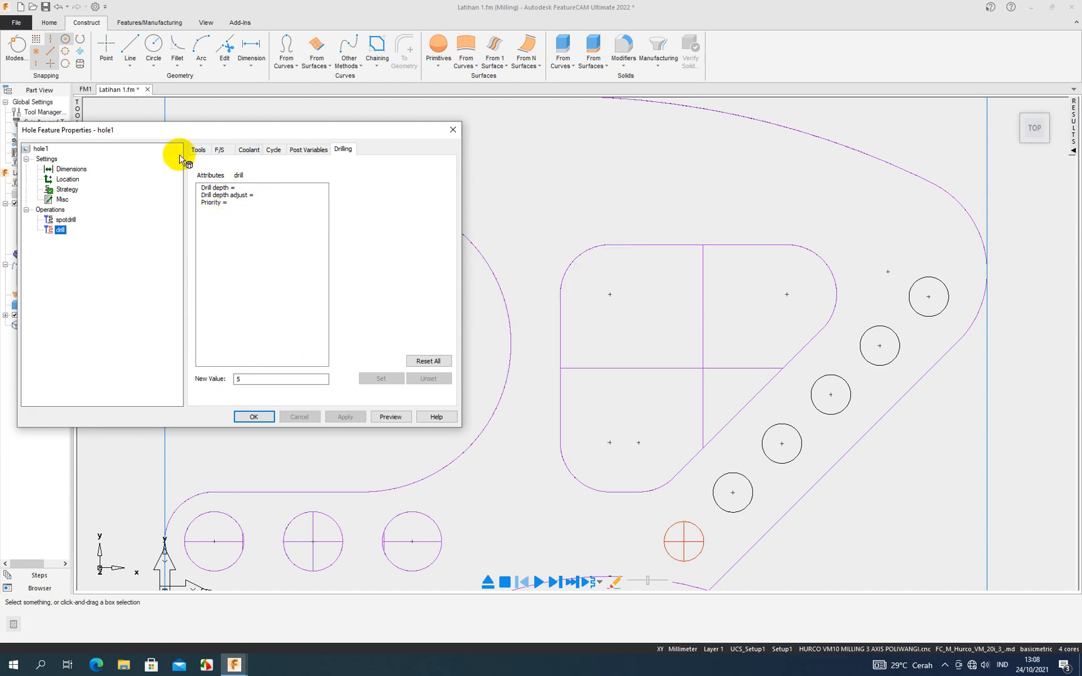
{"action": "left_click", "coordinate": [71, 169]}
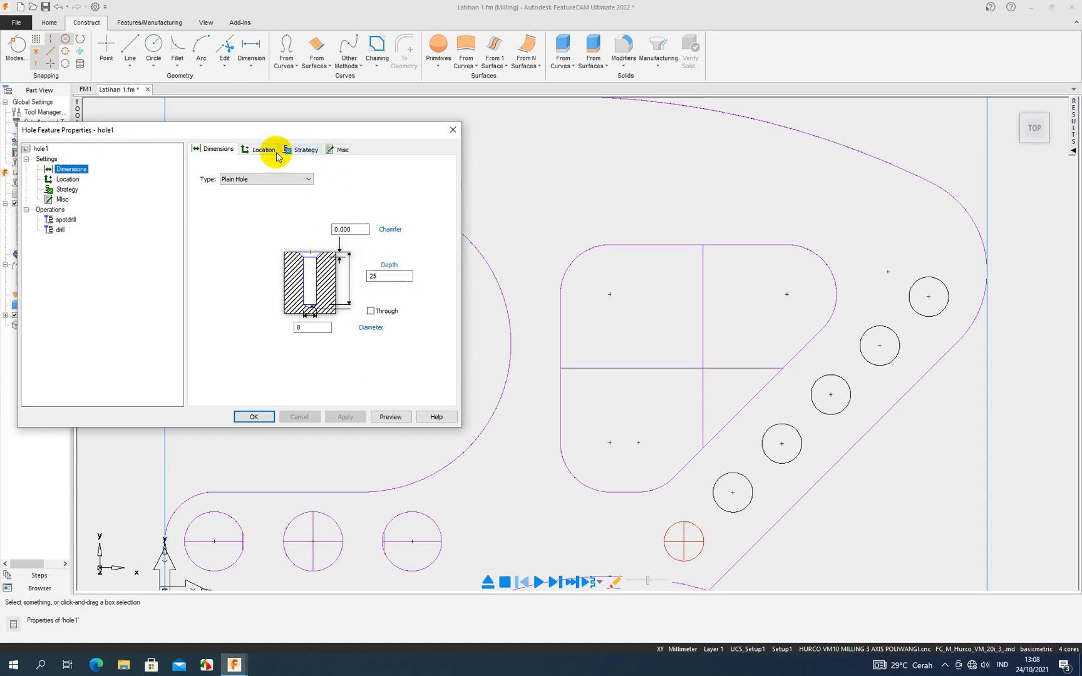
{"action": "left_click", "coordinate": [66, 219]}
{"action": "left_click", "coordinate": [63, 230]}
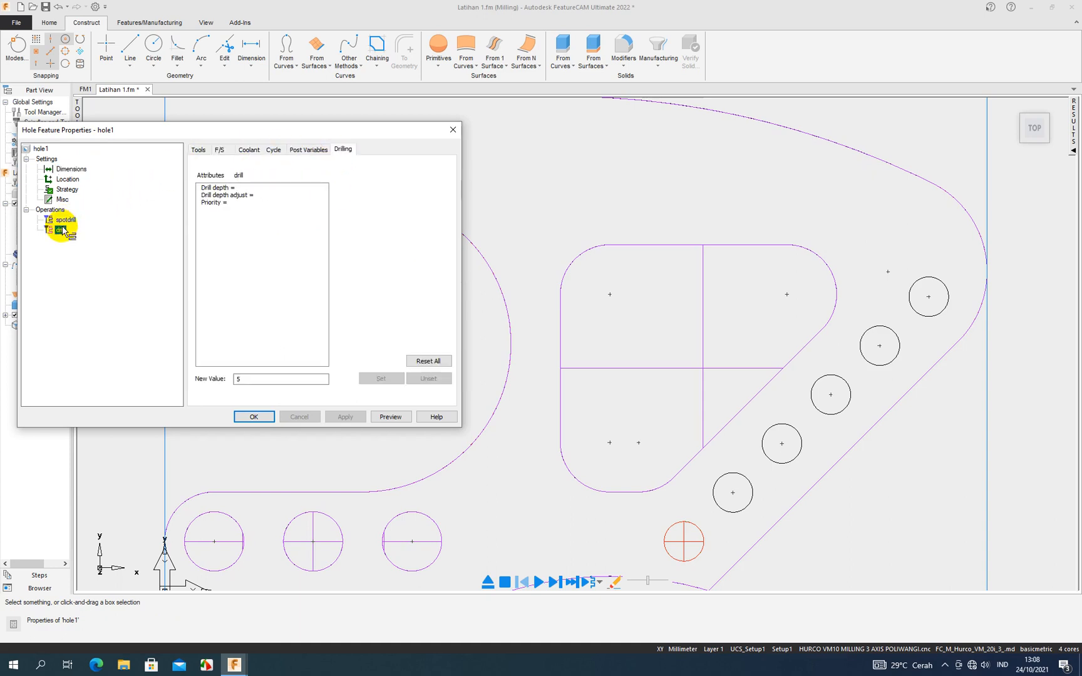
{"action": "left_click", "coordinate": [67, 221]}
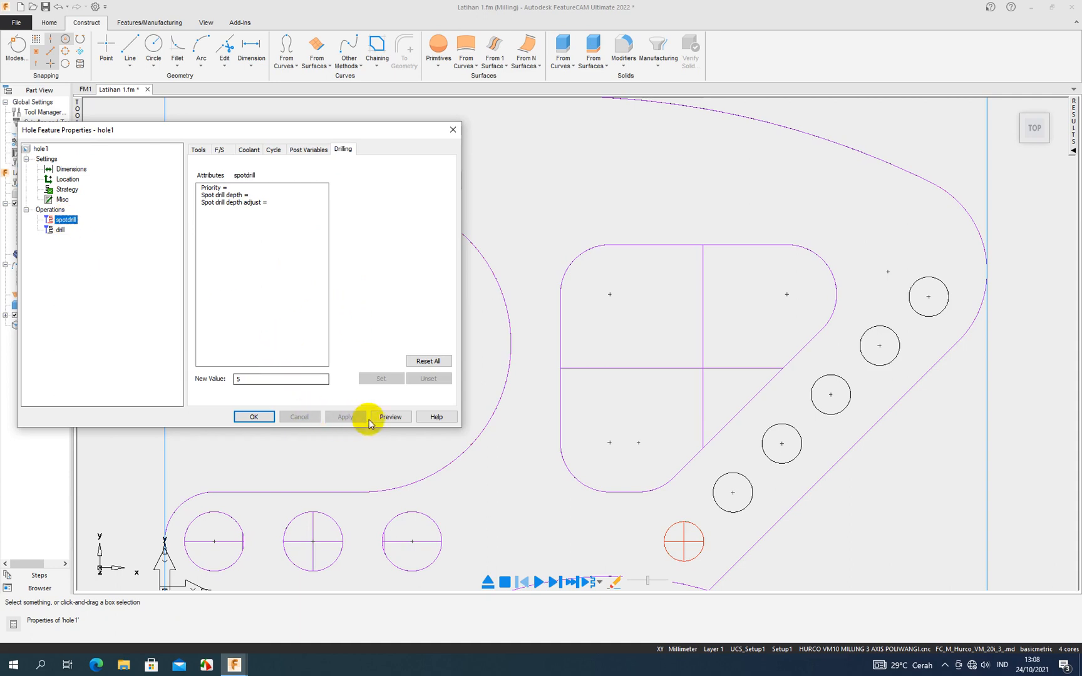
{"action": "left_click", "coordinate": [257, 417]}
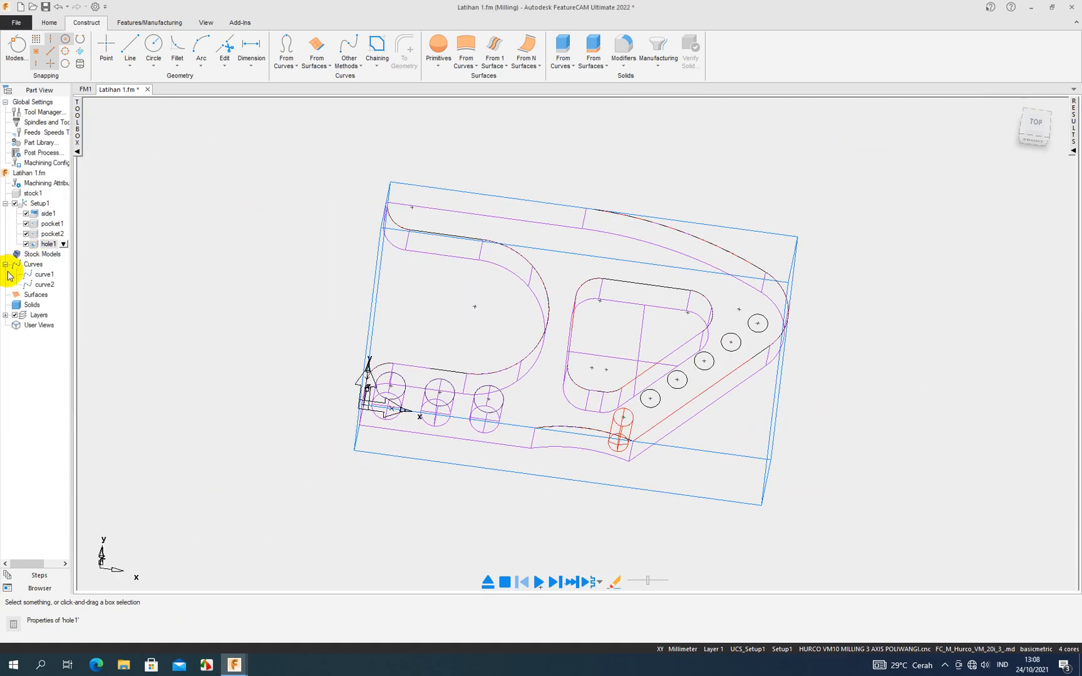
- Exclude side1, pocket1 and pocket2 from machining in Setup1, leaving only hole1 enabled
{"action": "middle_click_drag", "start_coordinate": [520, 396], "coordinate": [457, 343]}
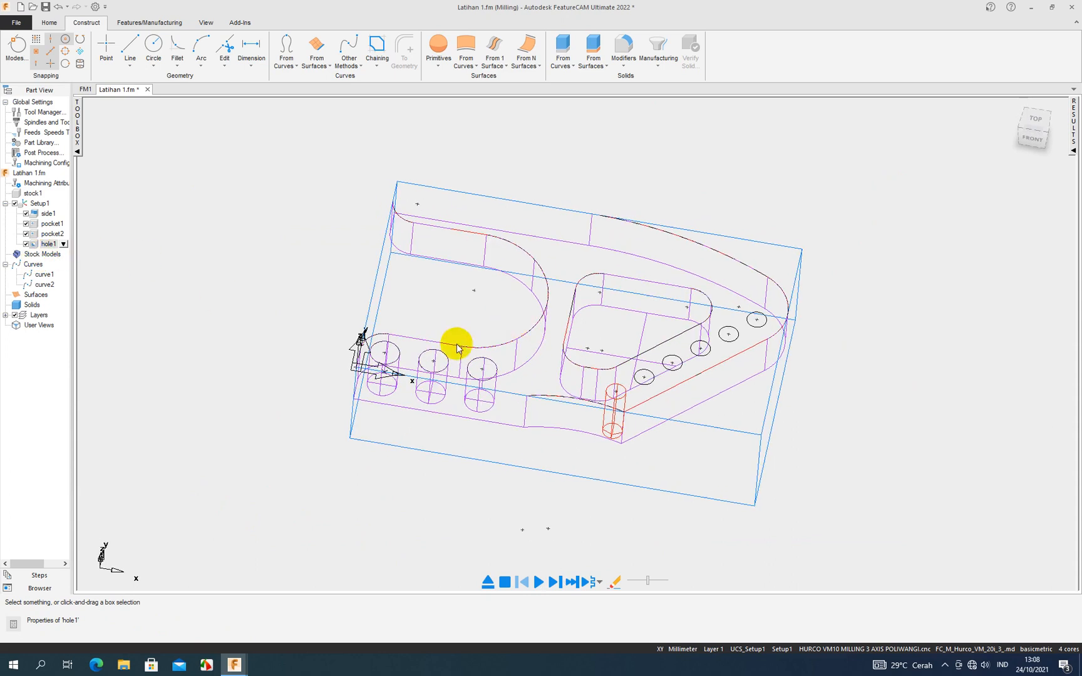
{"action": "left_click", "coordinate": [26, 213]}
{"action": "left_click", "coordinate": [25, 224]}
{"action": "left_click", "coordinate": [26, 234]}
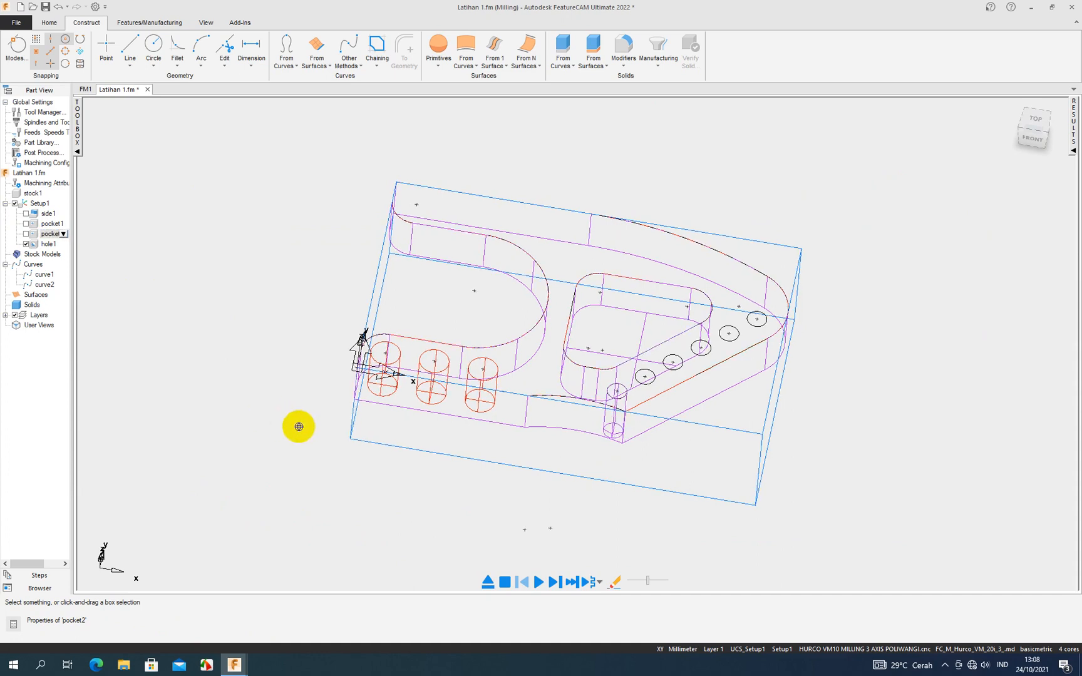
- Run the 3D machining simulation of hole1 alone, examine the drilled hole in the stock, and stop the simulation
{"action": "middle_click_drag", "start_coordinate": [299, 428], "coordinate": [366, 466]}
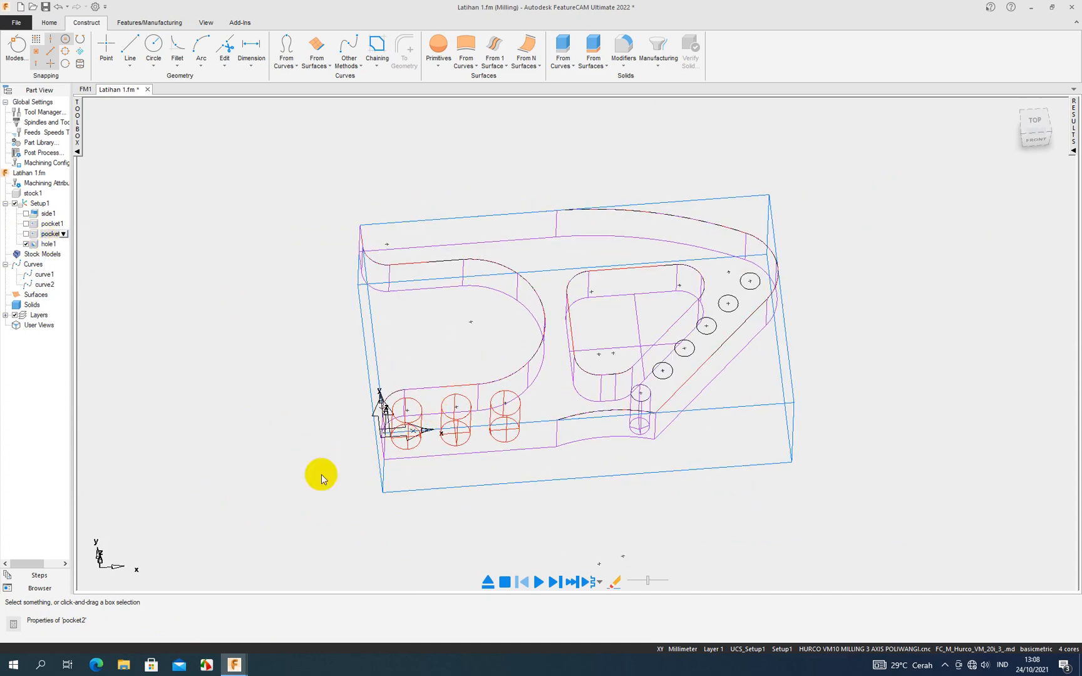
{"action": "left_click", "coordinate": [540, 581]}
{"action": "middle_click_drag", "start_coordinate": [582, 537], "coordinate": [583, 581]}
{"action": "scroll", "coordinate": [651, 456], "scroll_direction": "down", "scroll_amount": 3}
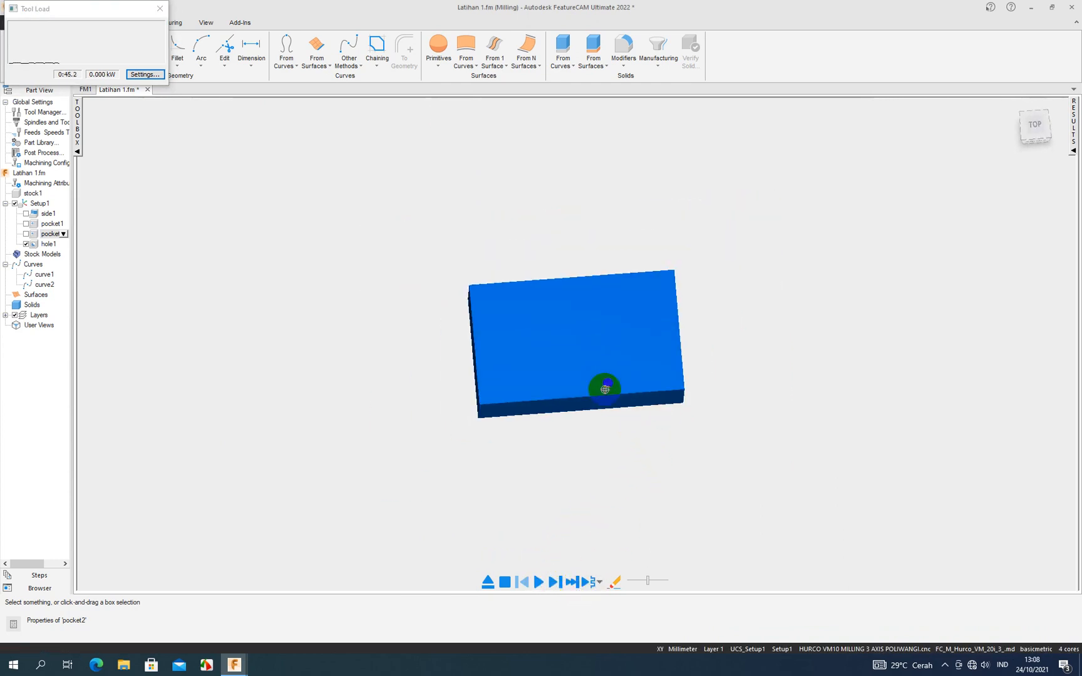
{"action": "middle_click_drag", "start_coordinate": [606, 391], "coordinate": [604, 420]}
{"action": "scroll", "coordinate": [615, 391], "scroll_direction": "up", "scroll_amount": 4}
{"action": "middle_click_drag", "start_coordinate": [717, 518], "coordinate": [721, 451]}
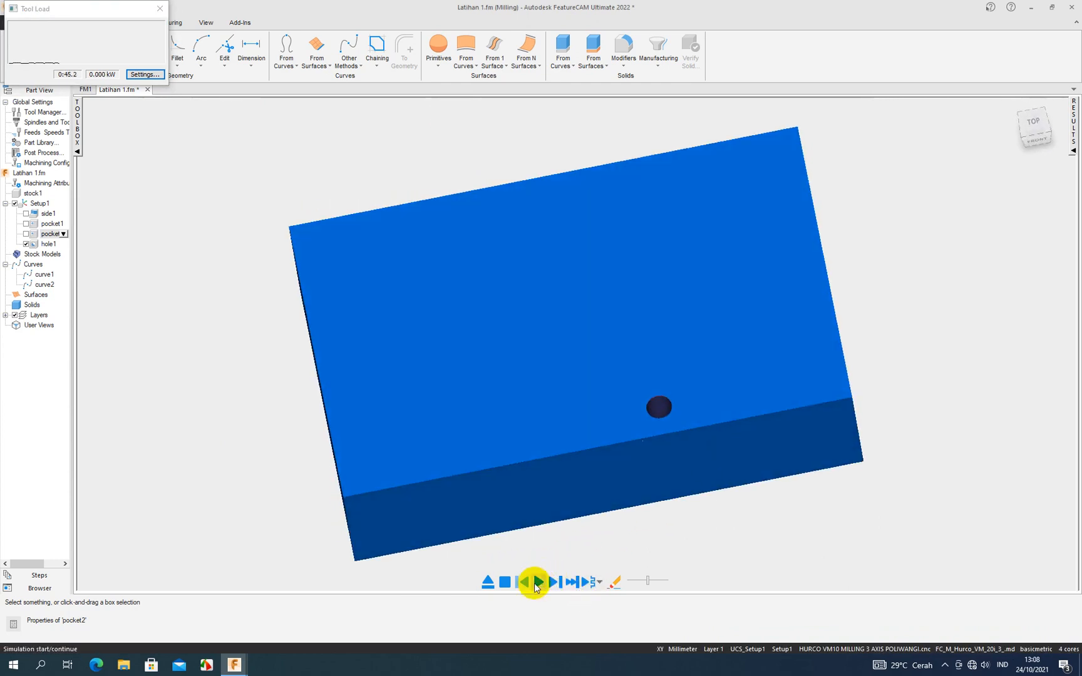
{"action": "left_click", "coordinate": [504, 581]}
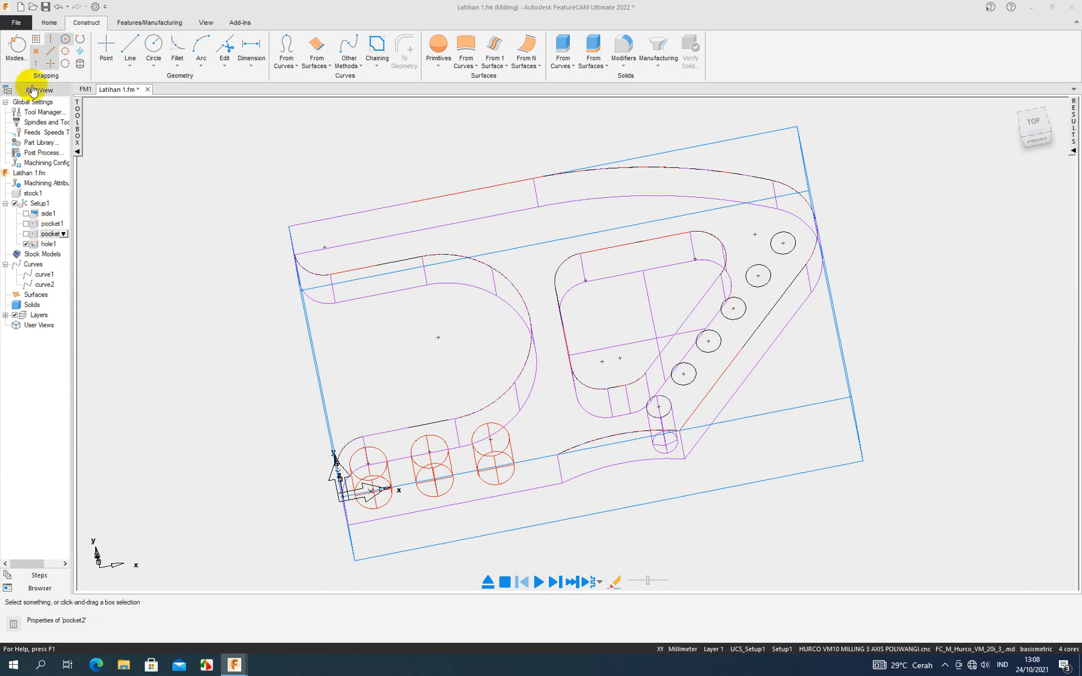
{"action": "left_click", "coordinate": [48, 24]}
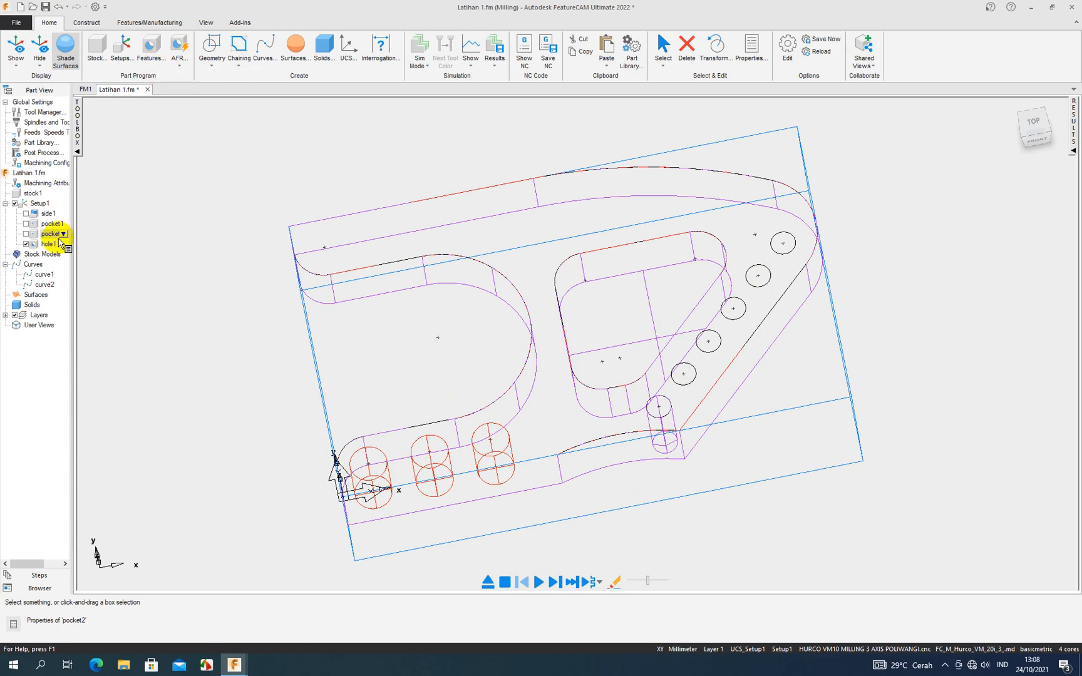
{"action": "left_click", "coordinate": [150, 60]}
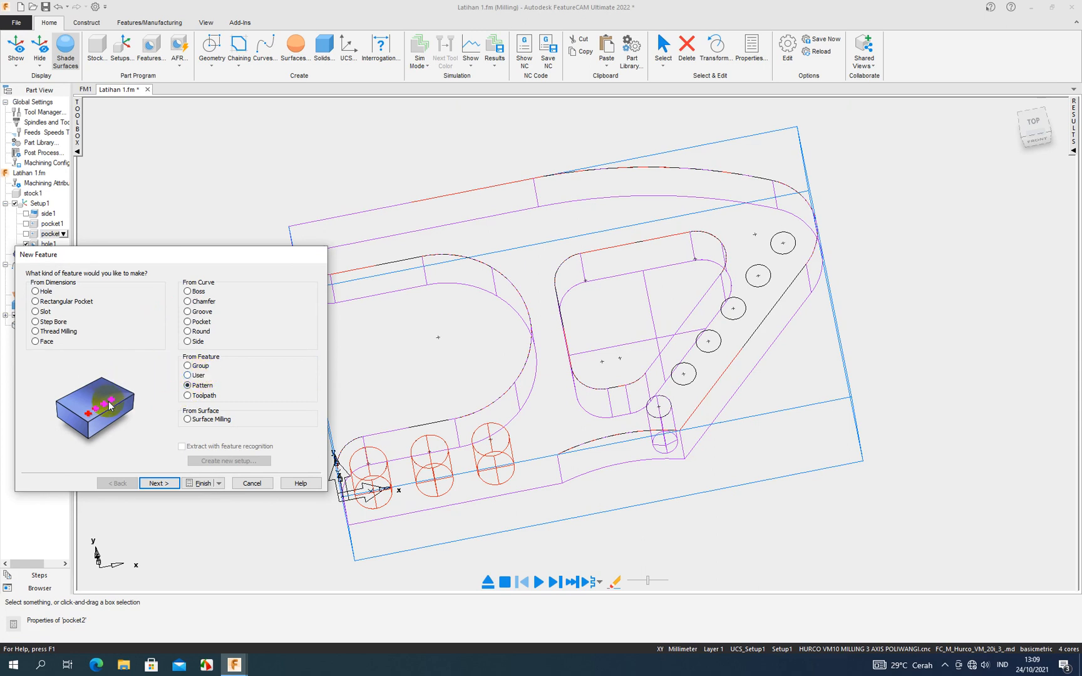
{"action": "left_click_drag", "start_coordinate": [125, 251], "coordinate": [201, 215]}
{"action": "left_click", "coordinate": [52, 245]}
{"action": "left_click", "coordinate": [268, 351]}
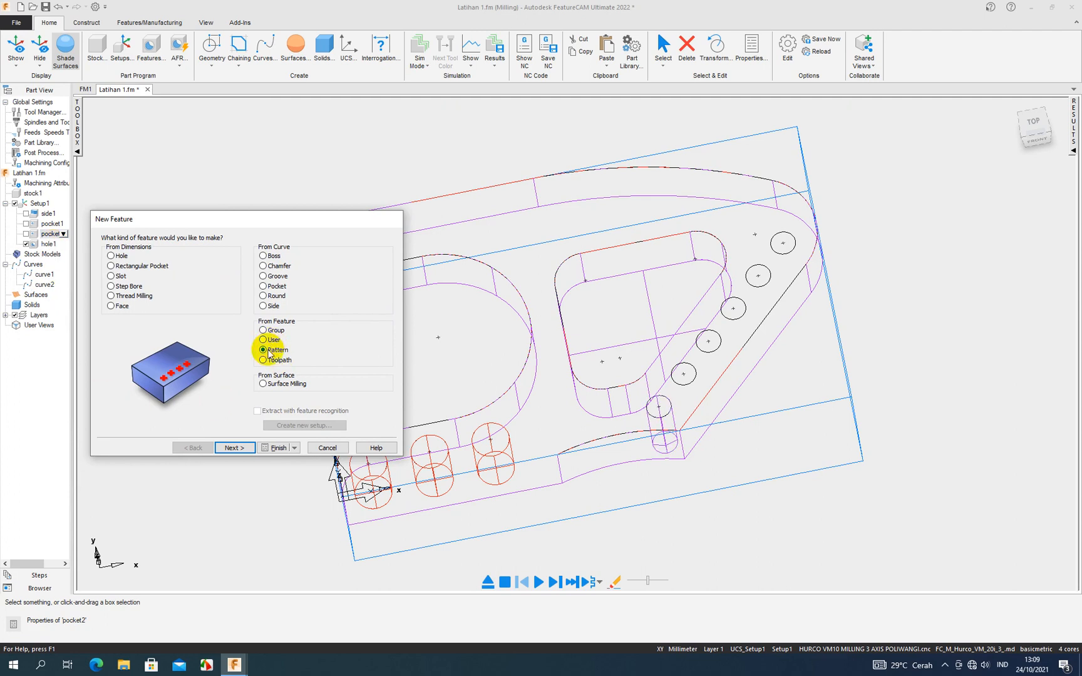
{"action": "left_click", "coordinate": [110, 256]}
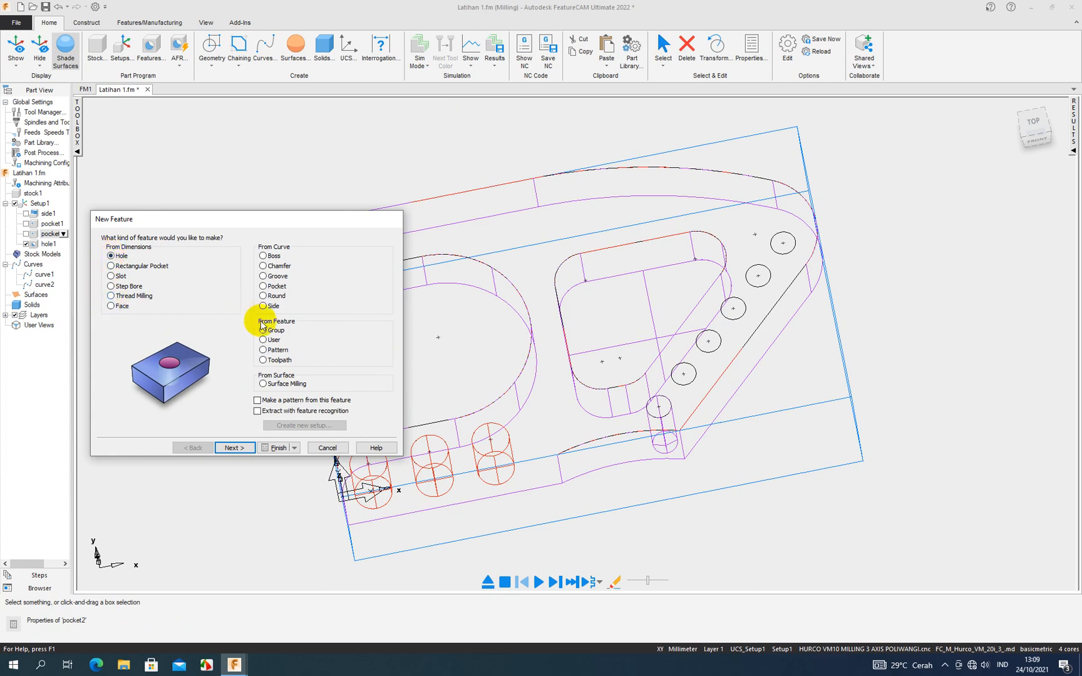
{"action": "left_click", "coordinate": [264, 350]}
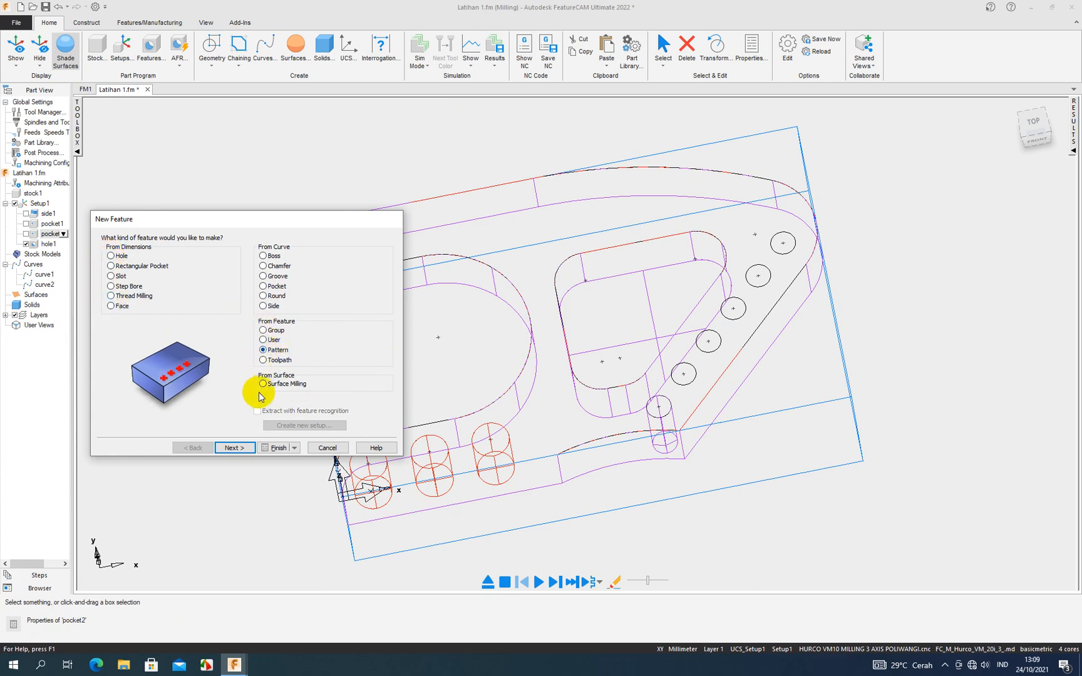
{"action": "left_click", "coordinate": [249, 447]}
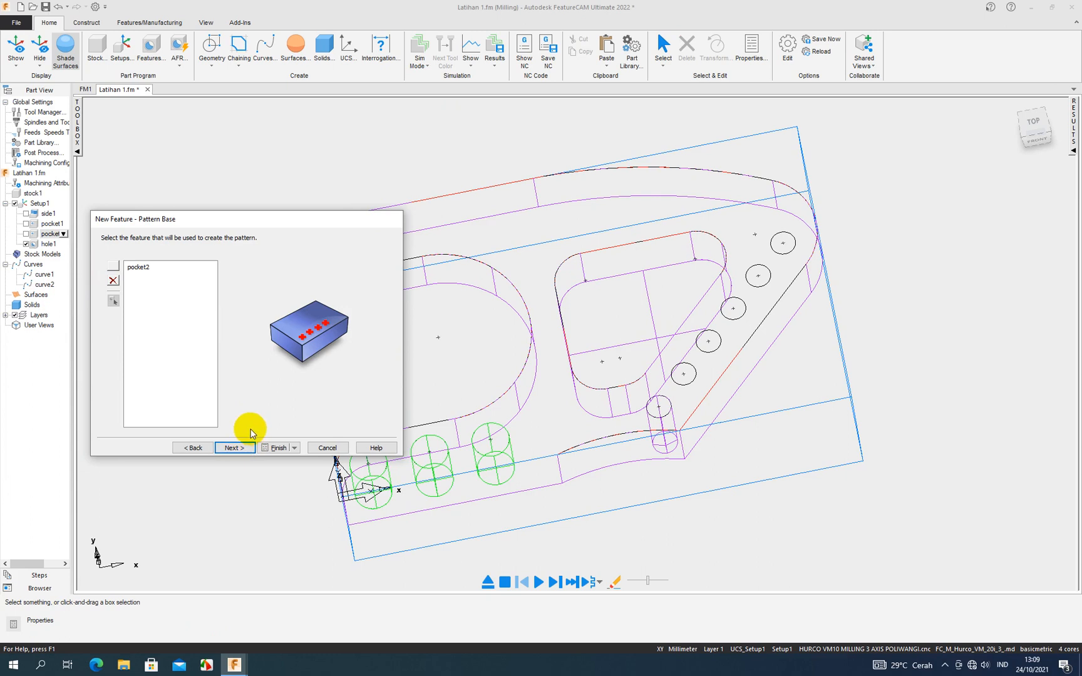
{"action": "left_click", "coordinate": [326, 447]}
- Show the part from the top and start a new pattern feature using hole1 as its base feature
{"action": "key", "text": "ctrl+5"}
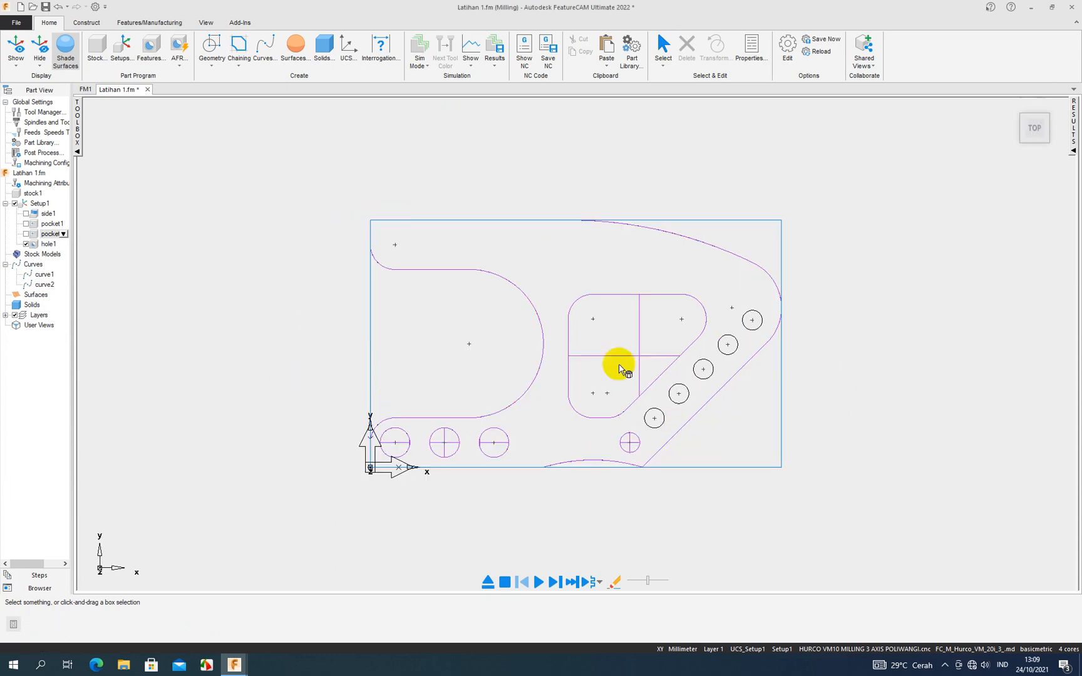
{"action": "left_click", "coordinate": [151, 49]}
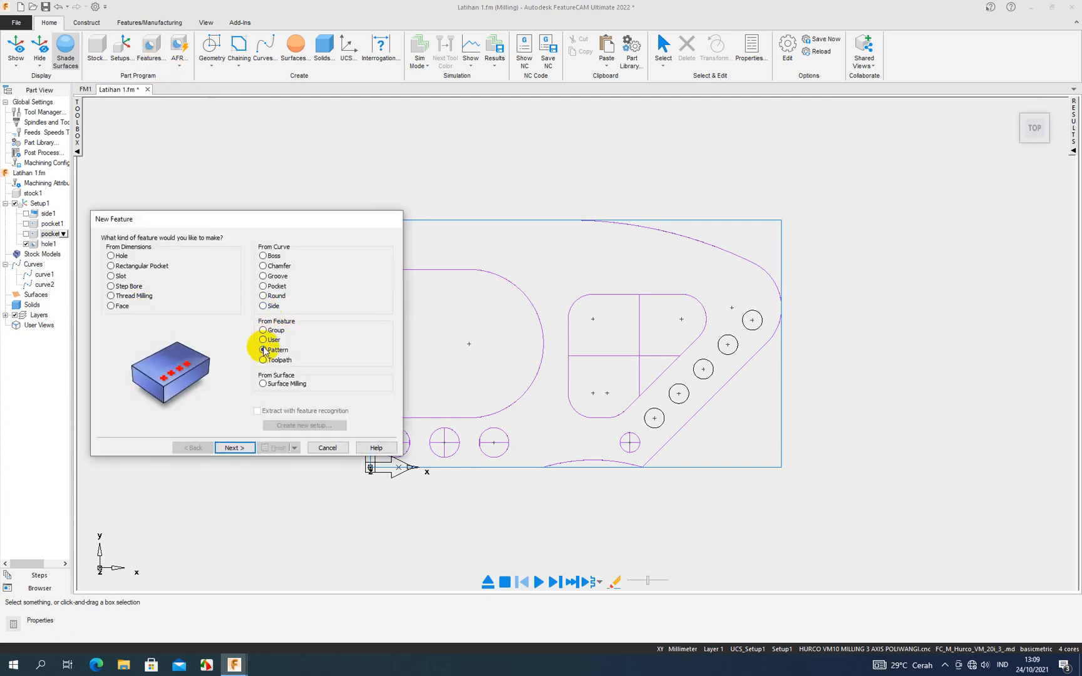
{"action": "left_click", "coordinate": [235, 447]}
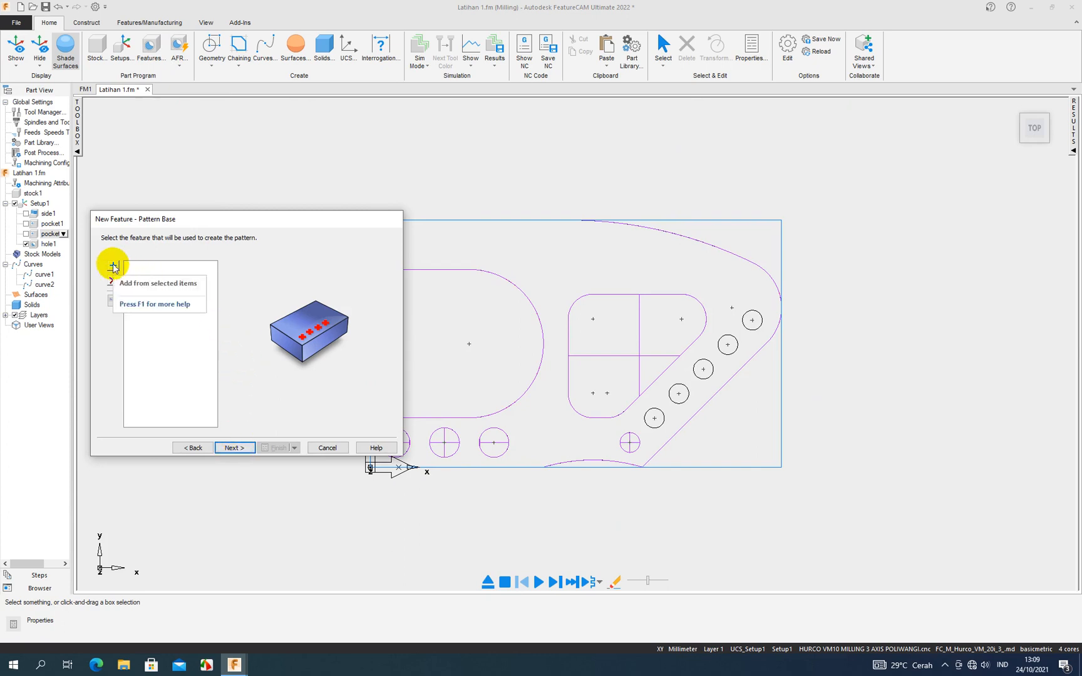
{"action": "left_click", "coordinate": [48, 243]}
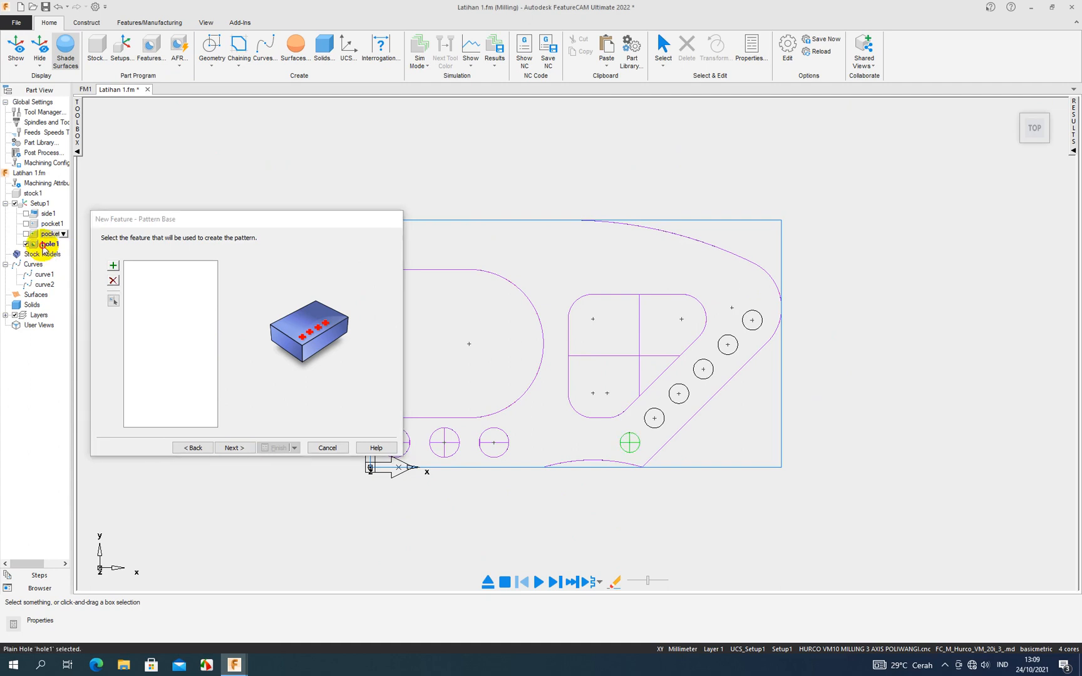
{"action": "left_click", "coordinate": [114, 268]}
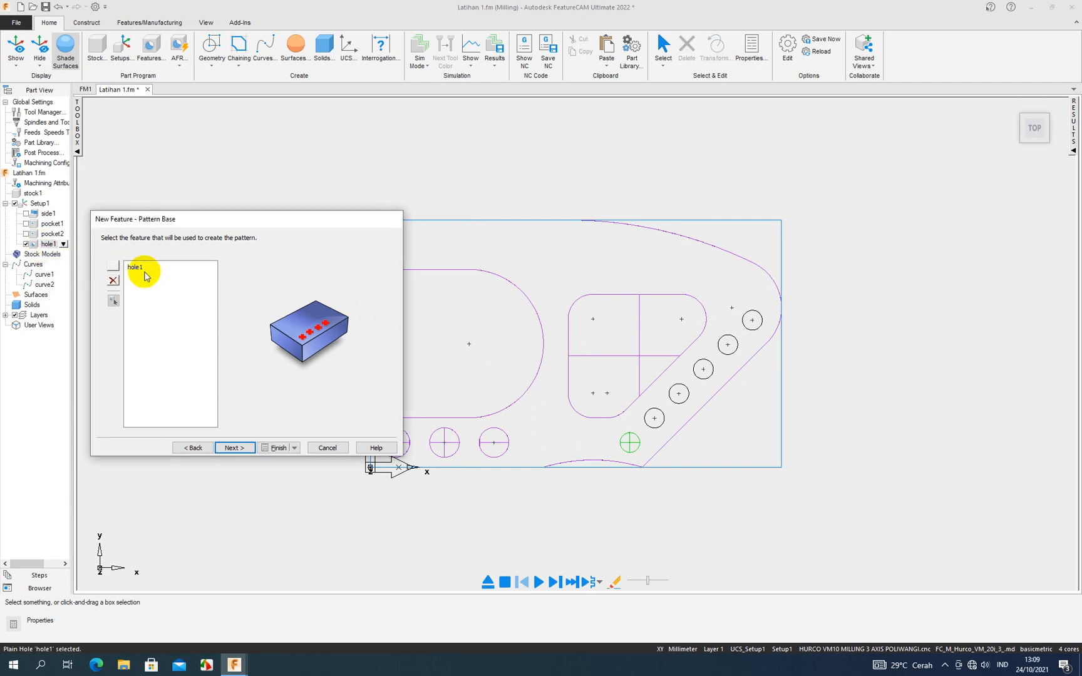
{"action": "left_click", "coordinate": [233, 446]}
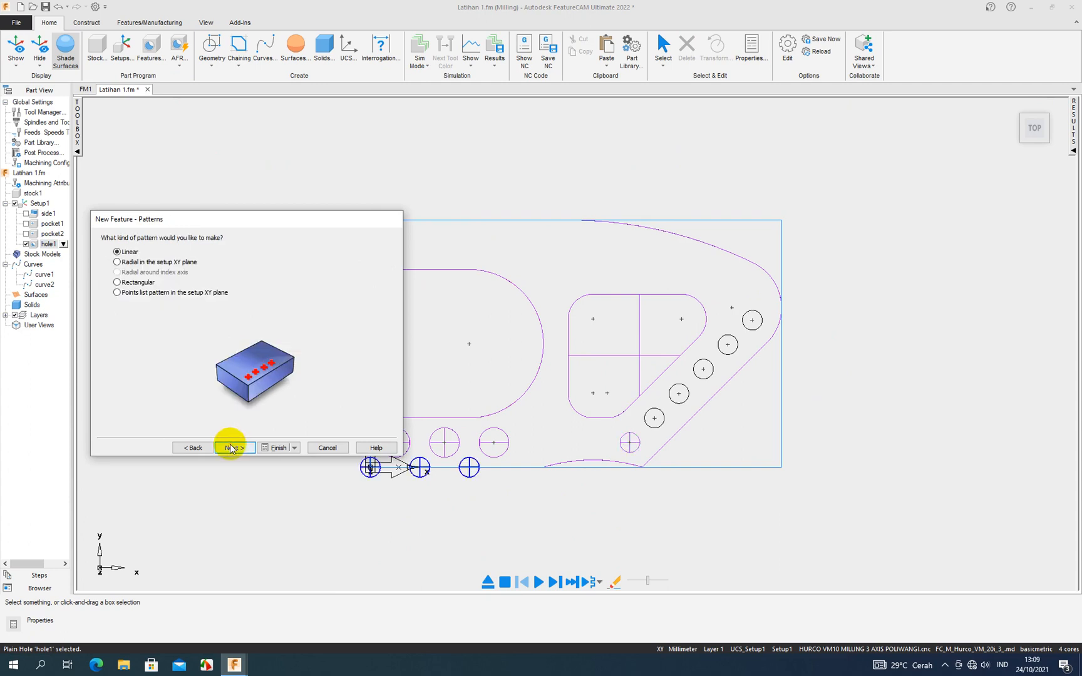
- Make the pattern linear with 5 instances, a spacing of 9 mm and an angle of 45 degrees, and preview it
{"action": "left_click", "coordinate": [117, 262]}
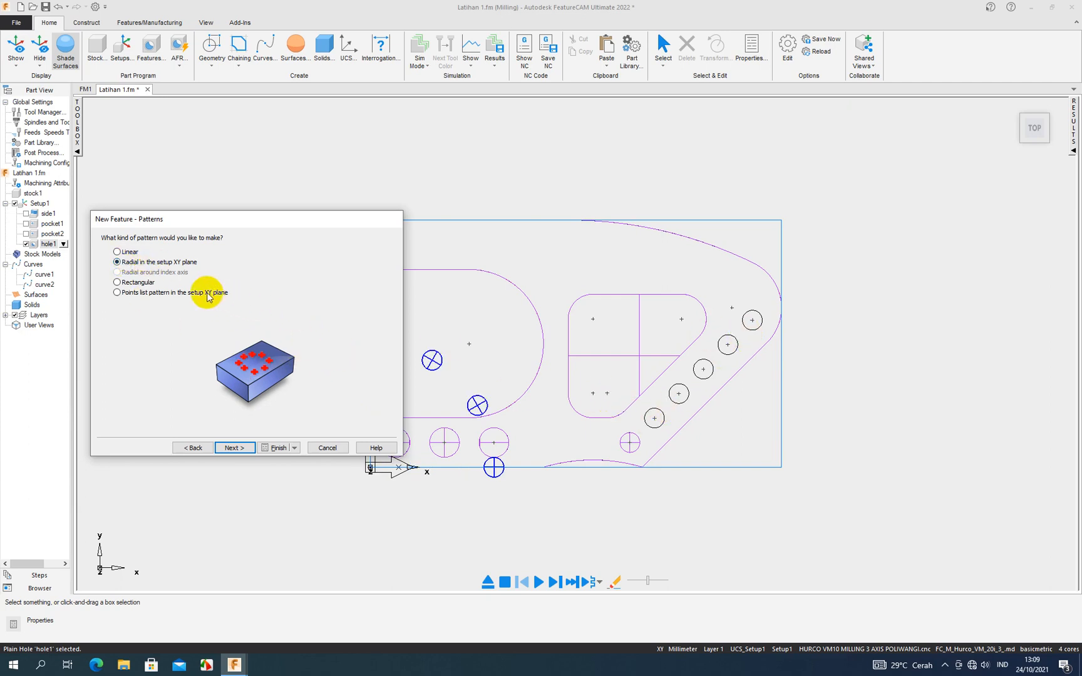
{"action": "left_click", "coordinate": [117, 252]}
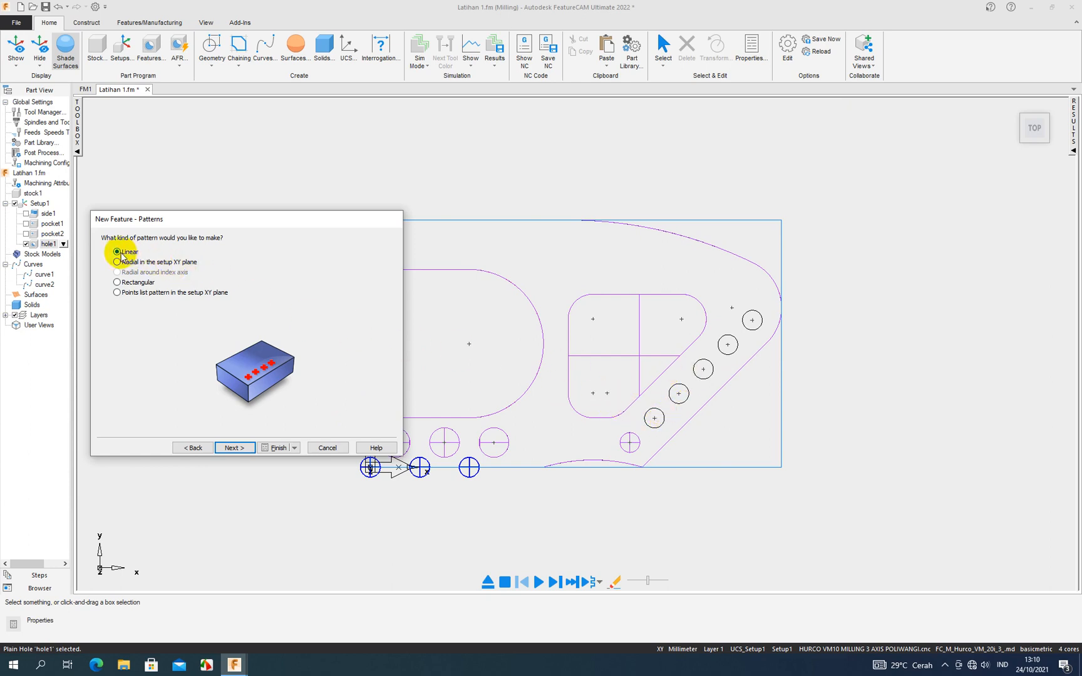
{"action": "left_click", "coordinate": [243, 449]}
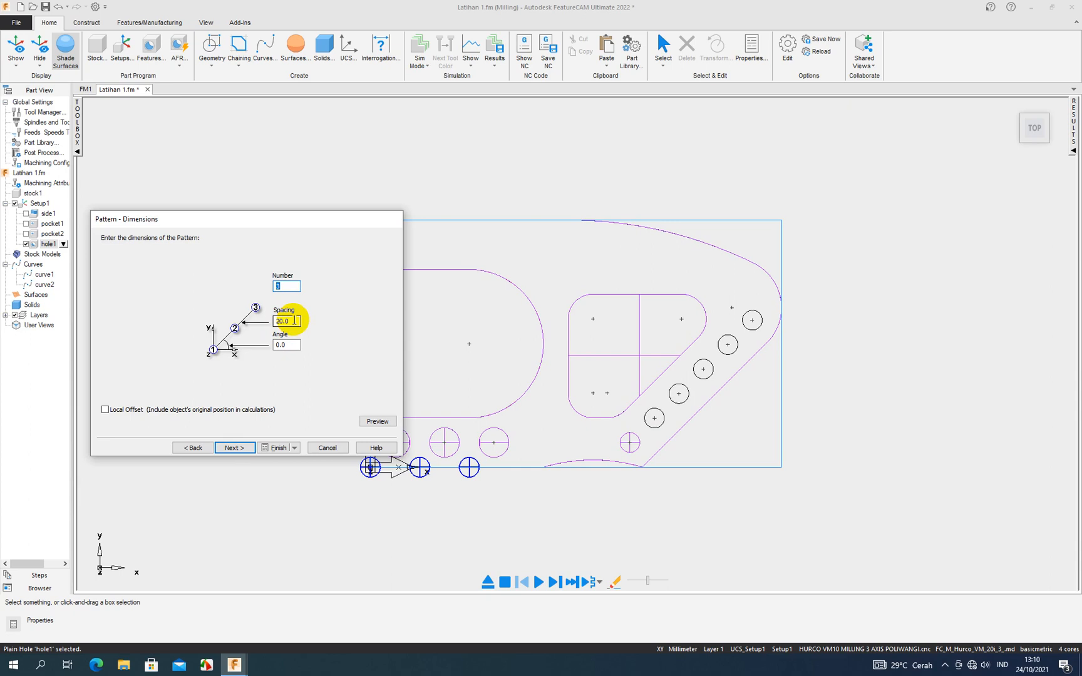
{"action": "double_click", "coordinate": [277, 286]}
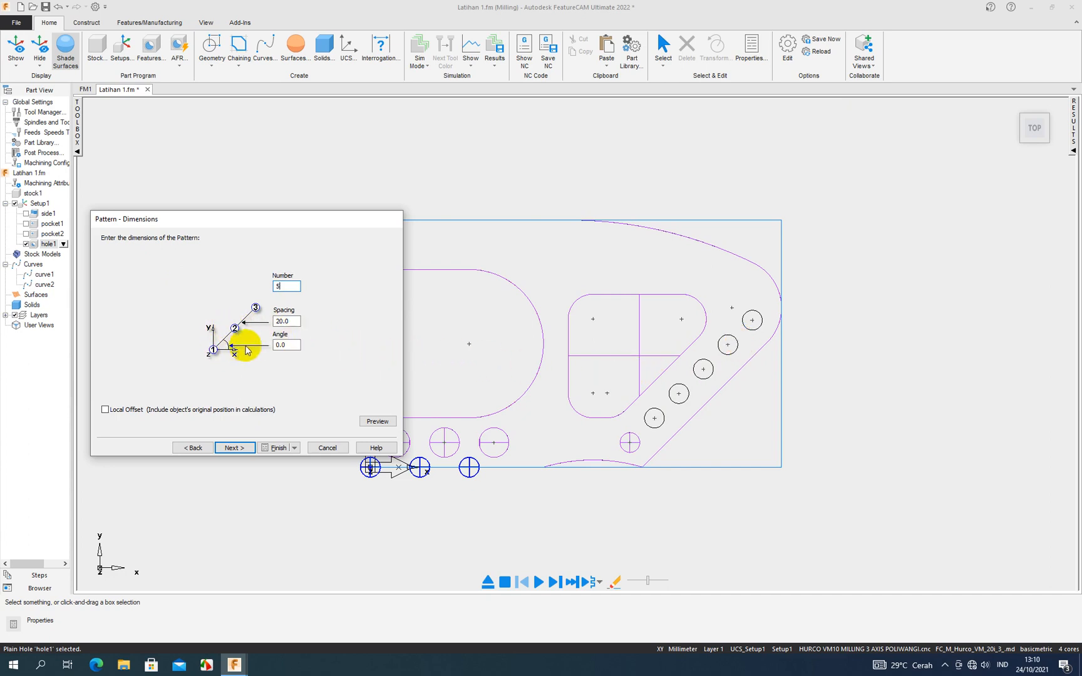
{"action": "double_click", "coordinate": [276, 345]}
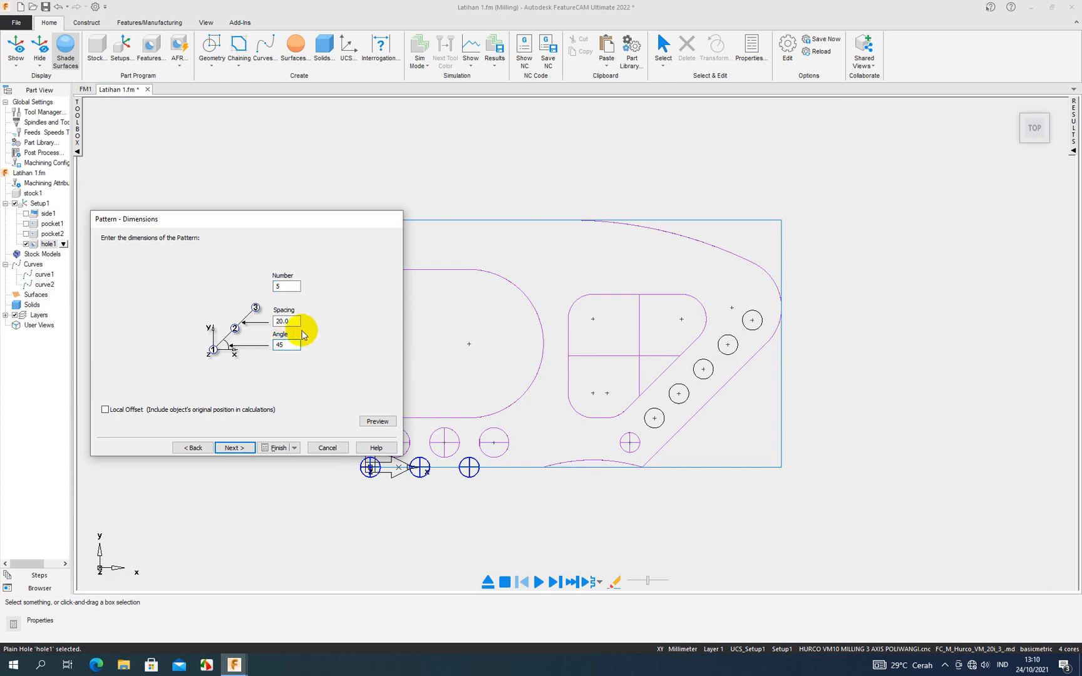
{"action": "double_click", "coordinate": [277, 324]}
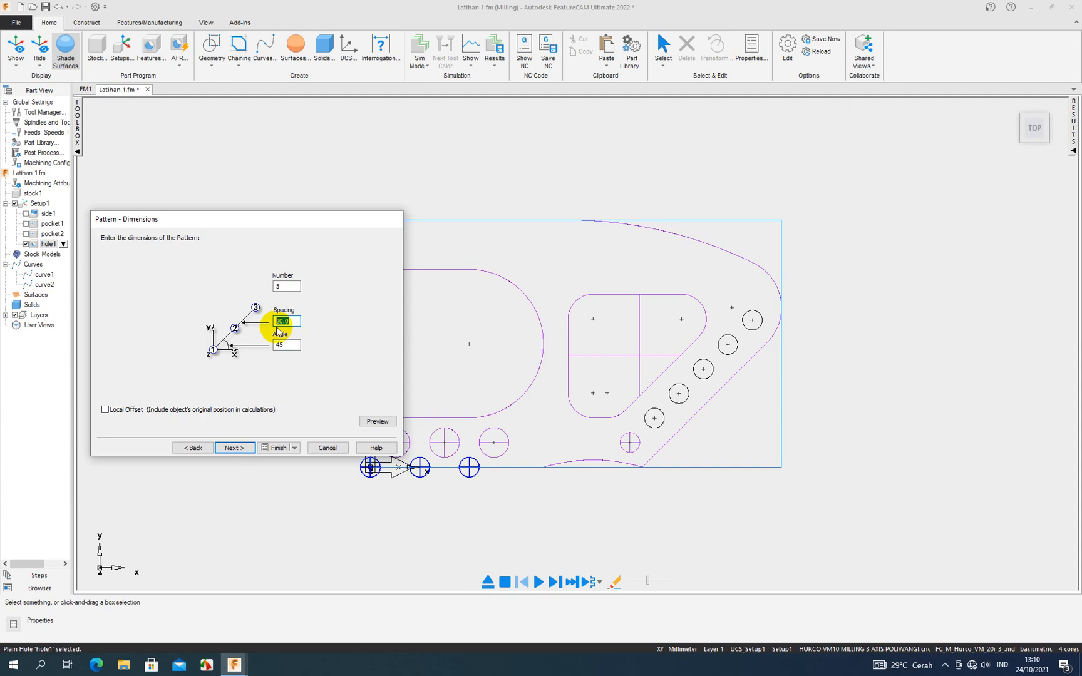
{"action": "left_click", "coordinate": [365, 424]}
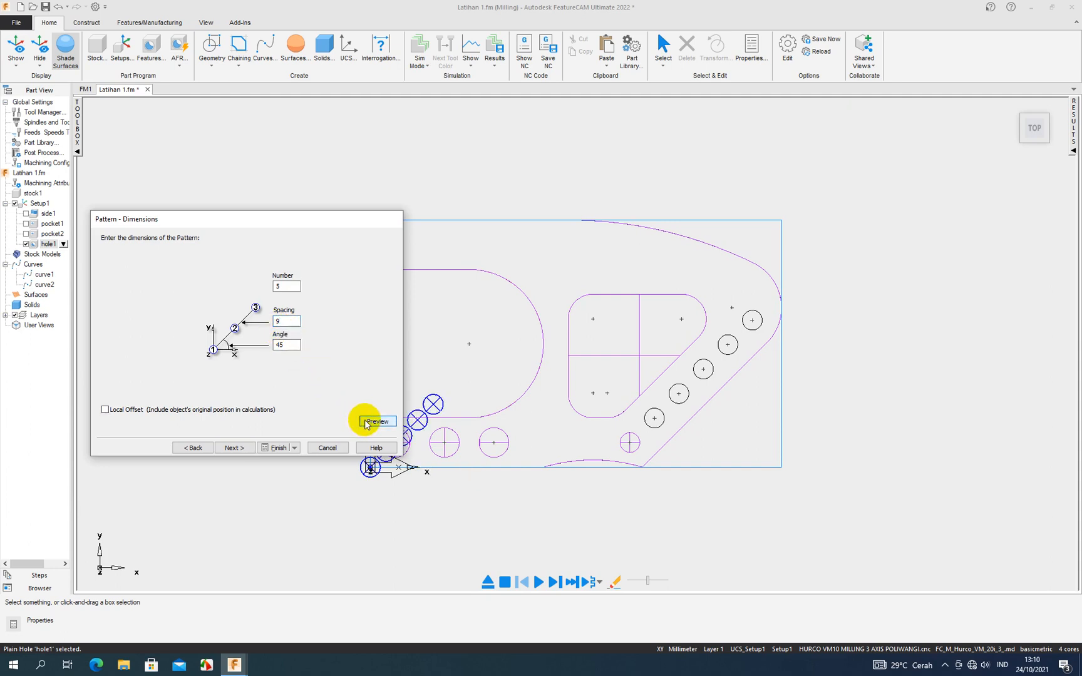
- Locate the pattern's start at the centre of the lowest circle in the diagonal row, at X 105, Y 10
{"action": "left_click_drag", "start_coordinate": [347, 225], "coordinate": [284, 215]}
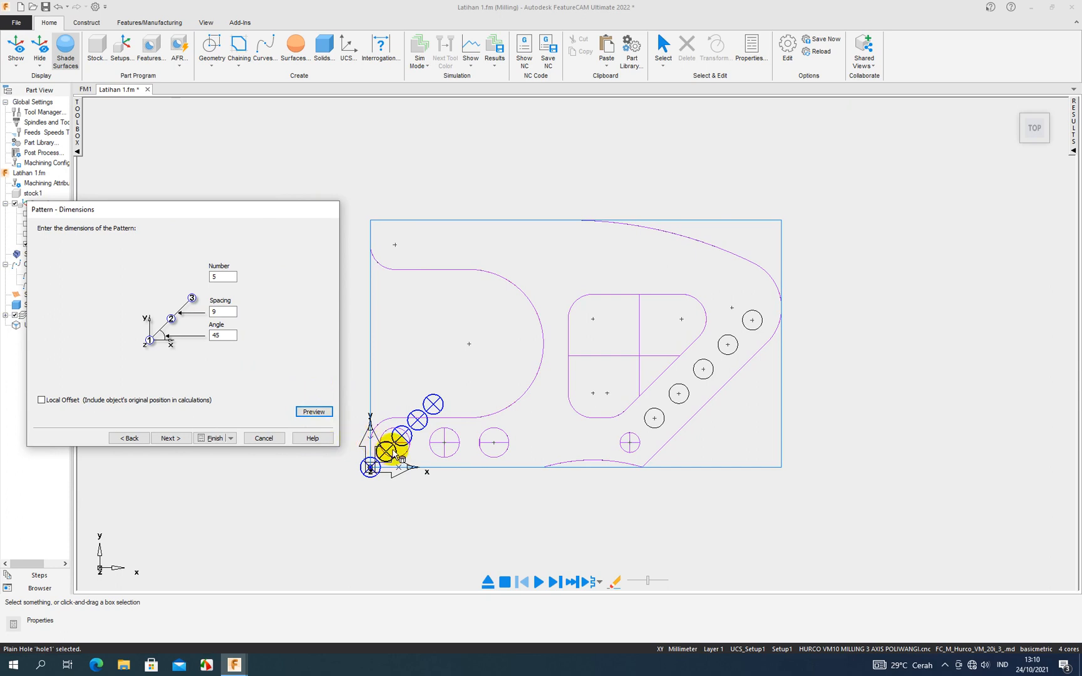
{"action": "scroll", "coordinate": [401, 442], "scroll_direction": "down", "scroll_amount": 1}
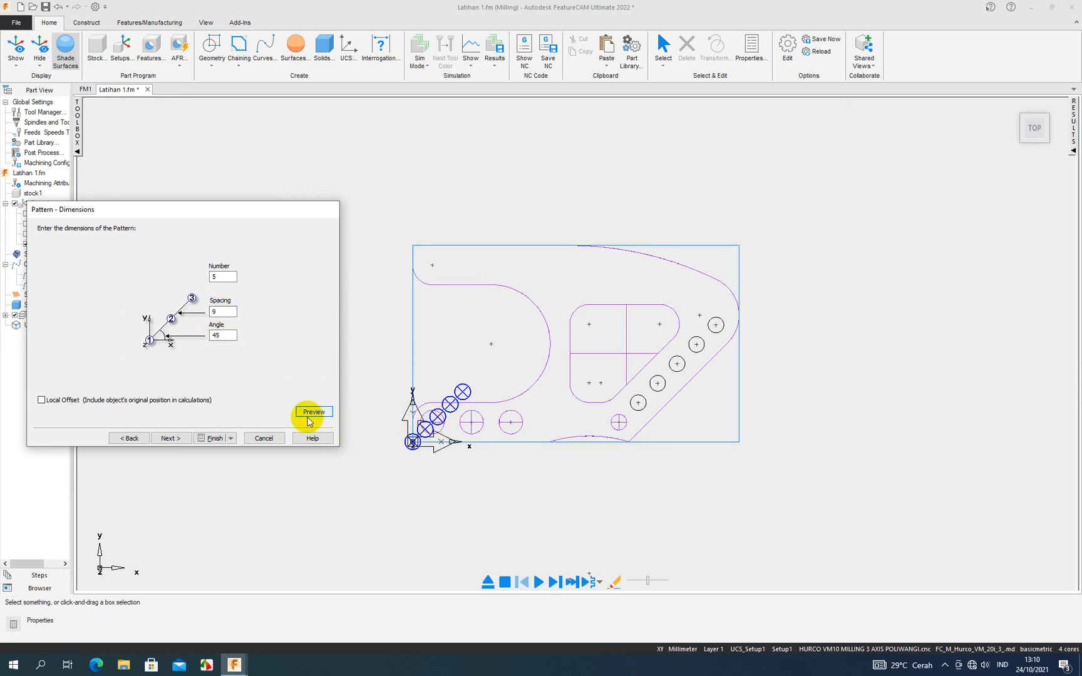
{"action": "left_click", "coordinate": [186, 439]}
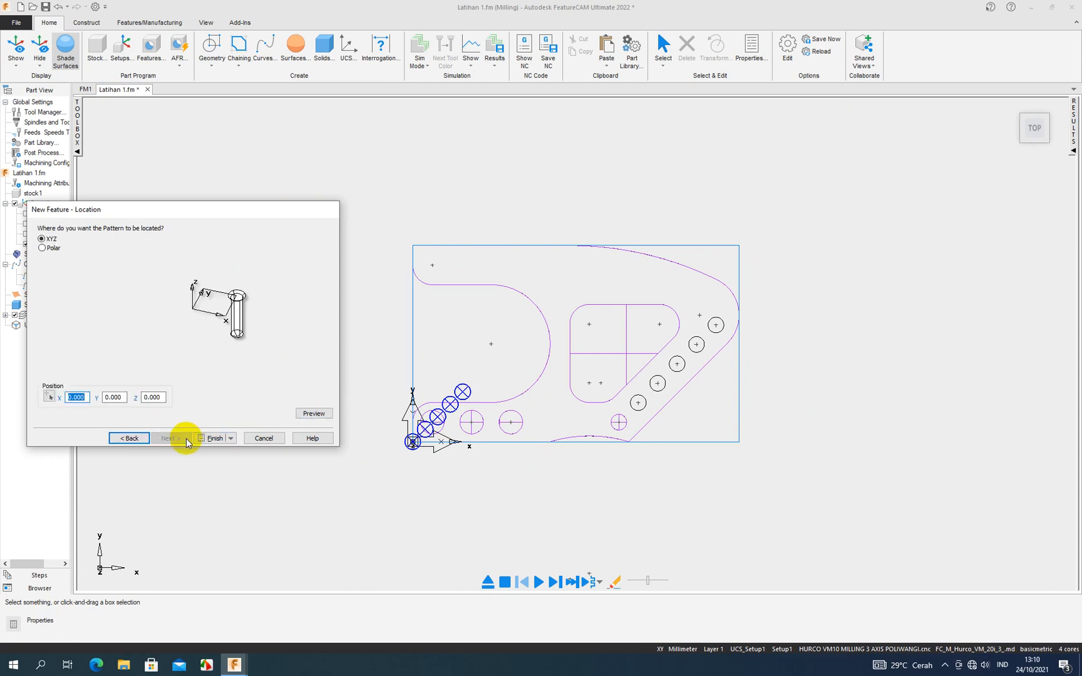
{"action": "left_click", "coordinate": [49, 398]}
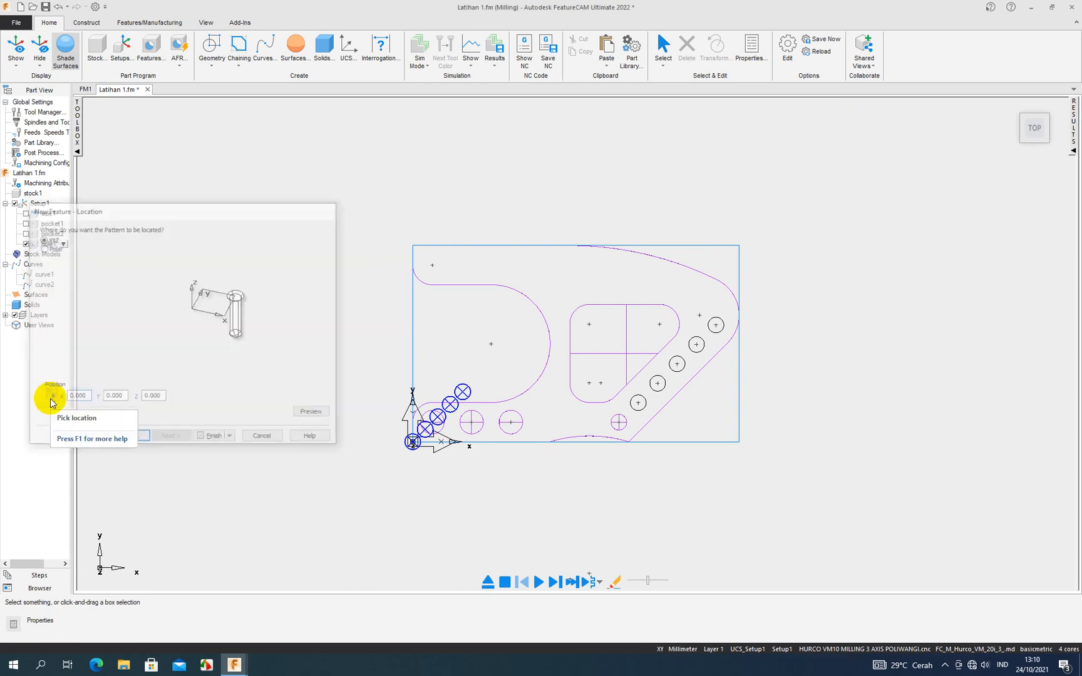
{"action": "left_click", "coordinate": [637, 408]}
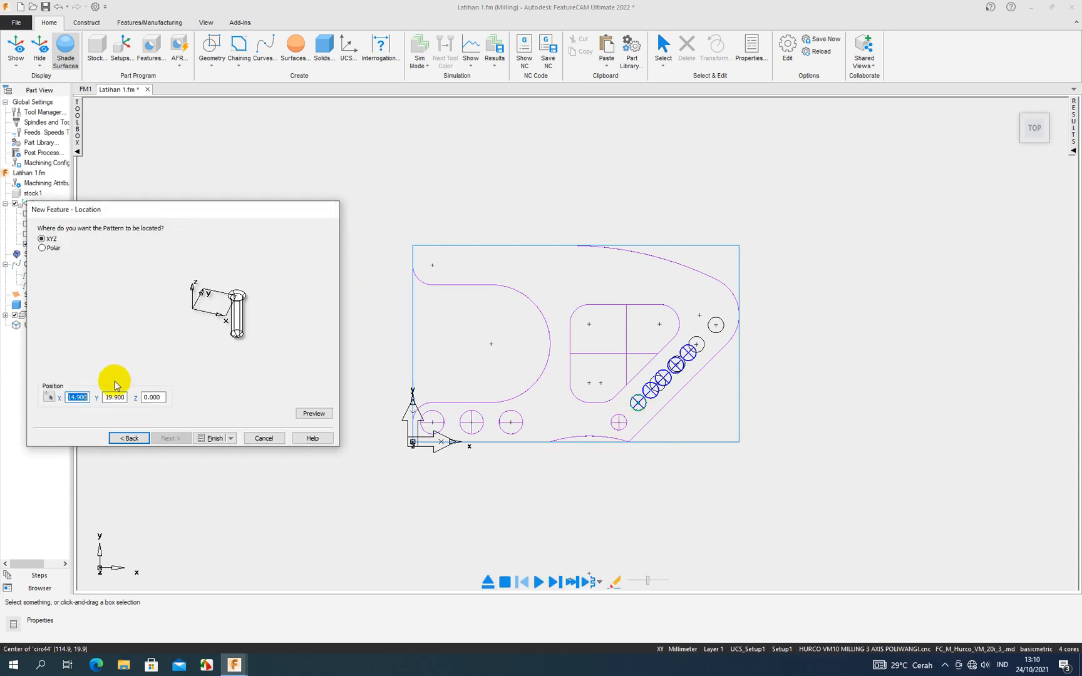
{"action": "left_click", "coordinate": [50, 399]}
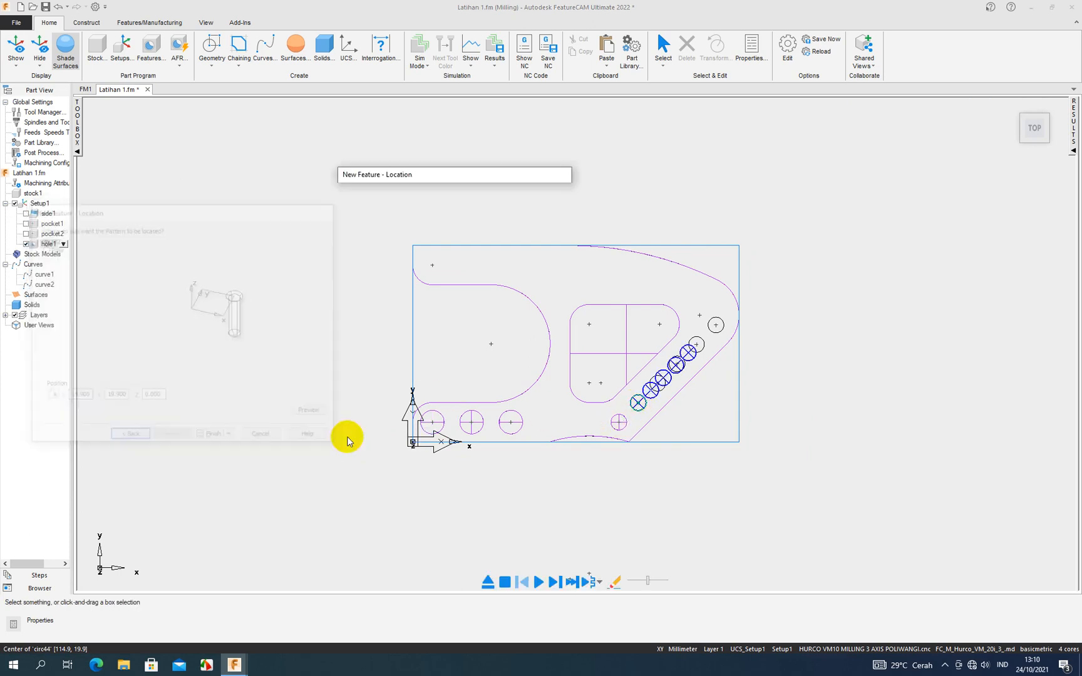
{"action": "left_click", "coordinate": [619, 424]}
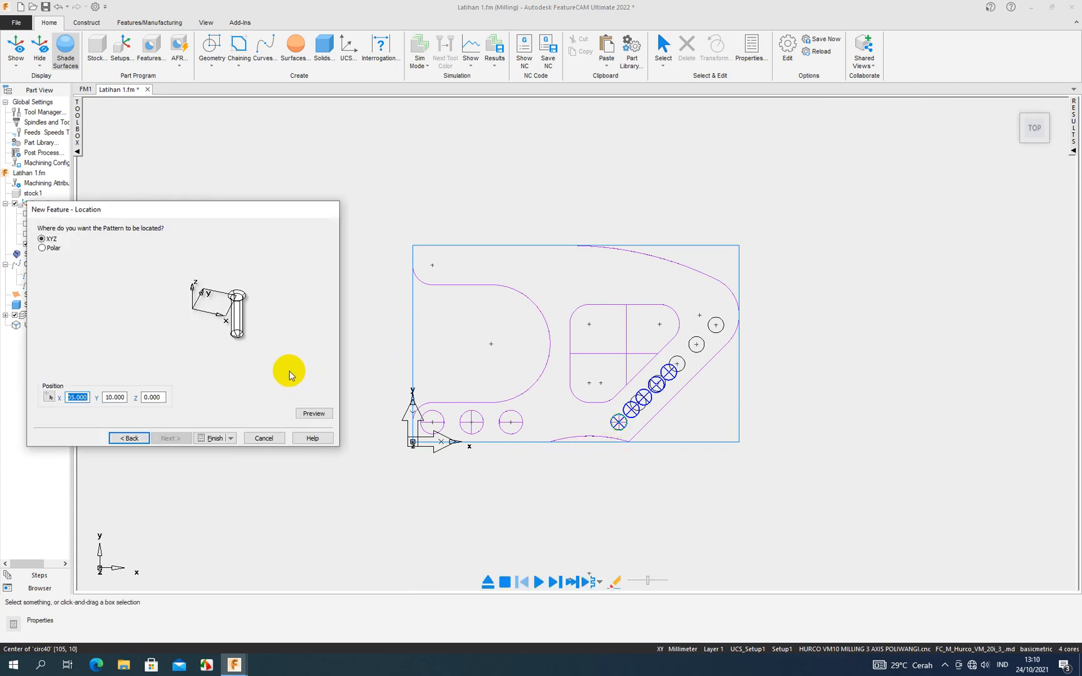
- Return to the pattern dimensions, try a spacing of 10 mm, set it to 14 mm, and preview it against the drawn circles
{"action": "left_click", "coordinate": [129, 437]}
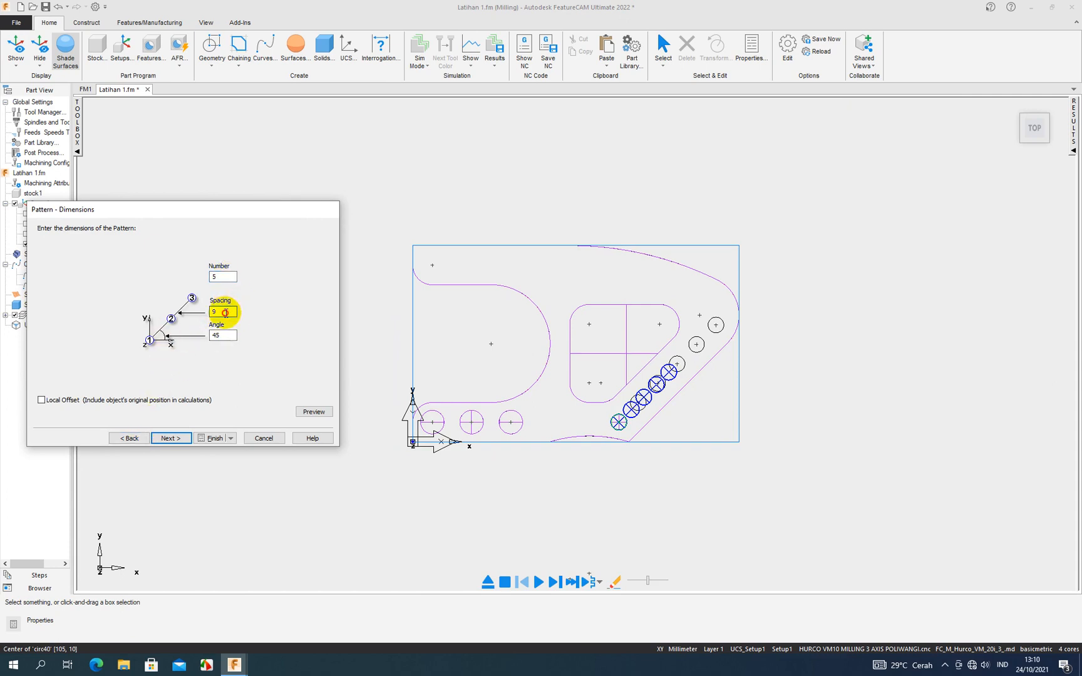
{"action": "left_click_drag", "start_coordinate": [225, 313], "coordinate": [214, 316]}
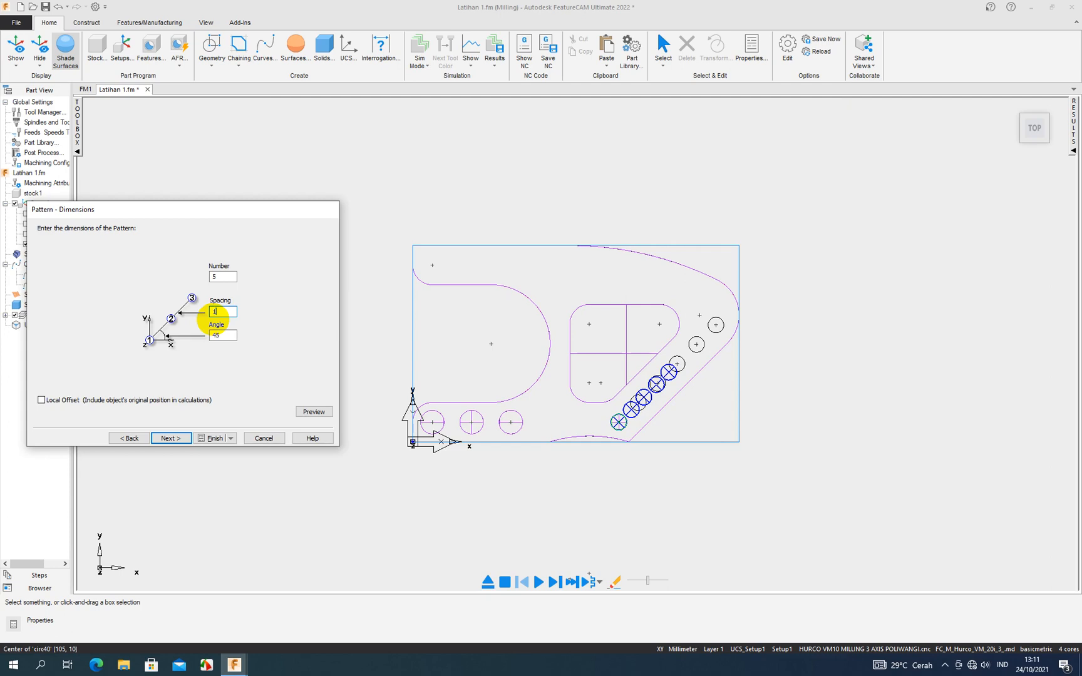
{"action": "left_click", "coordinate": [294, 409]}
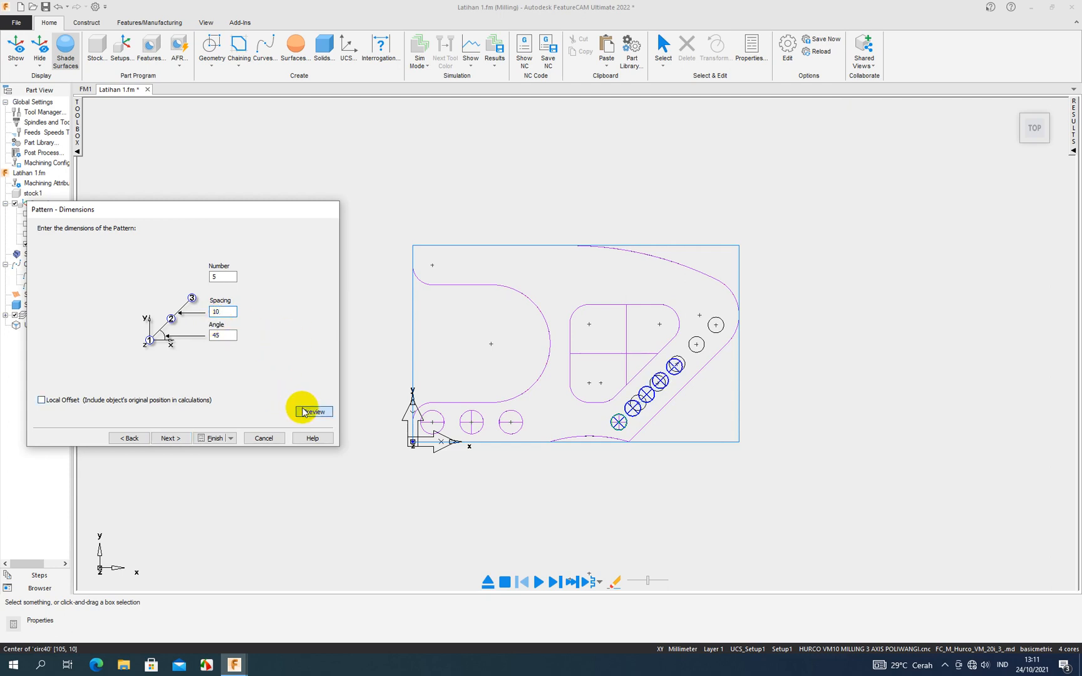
{"action": "left_click", "coordinate": [215, 312]}
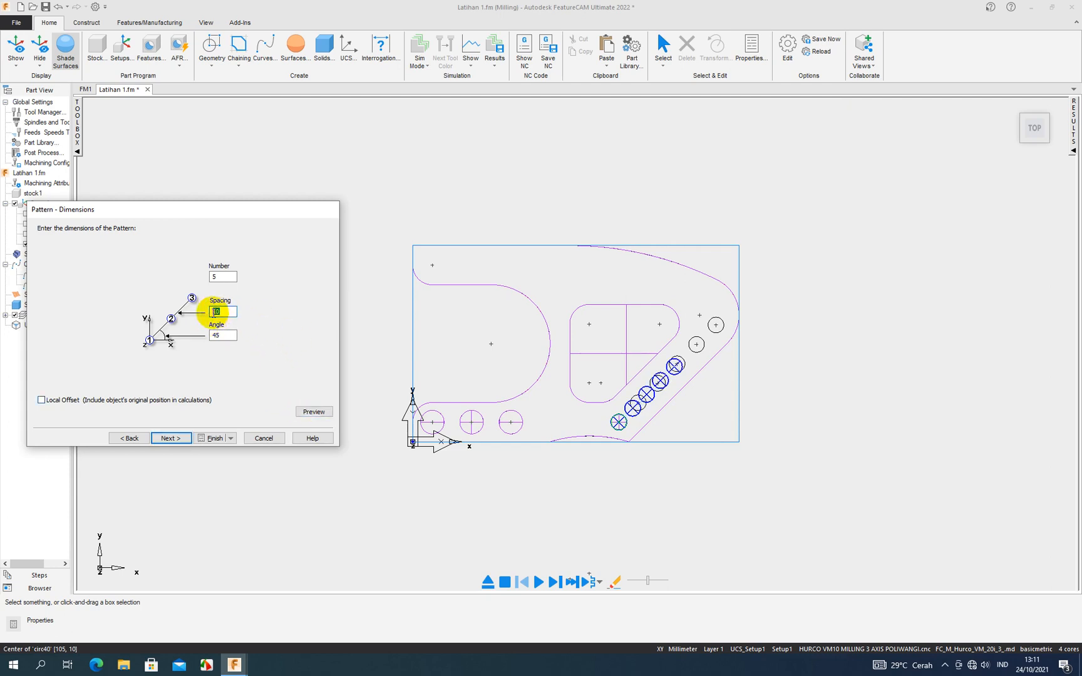
{"action": "type", "text": "5"}
{"action": "left_click", "coordinate": [311, 413]}
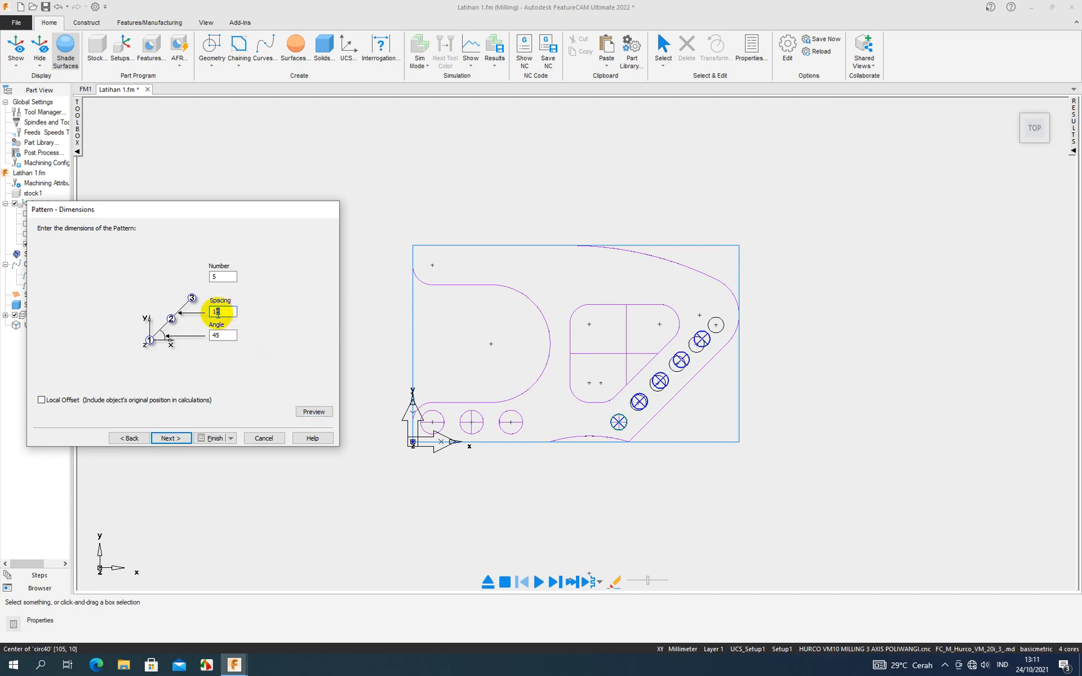
{"action": "left_click", "coordinate": [311, 413]}
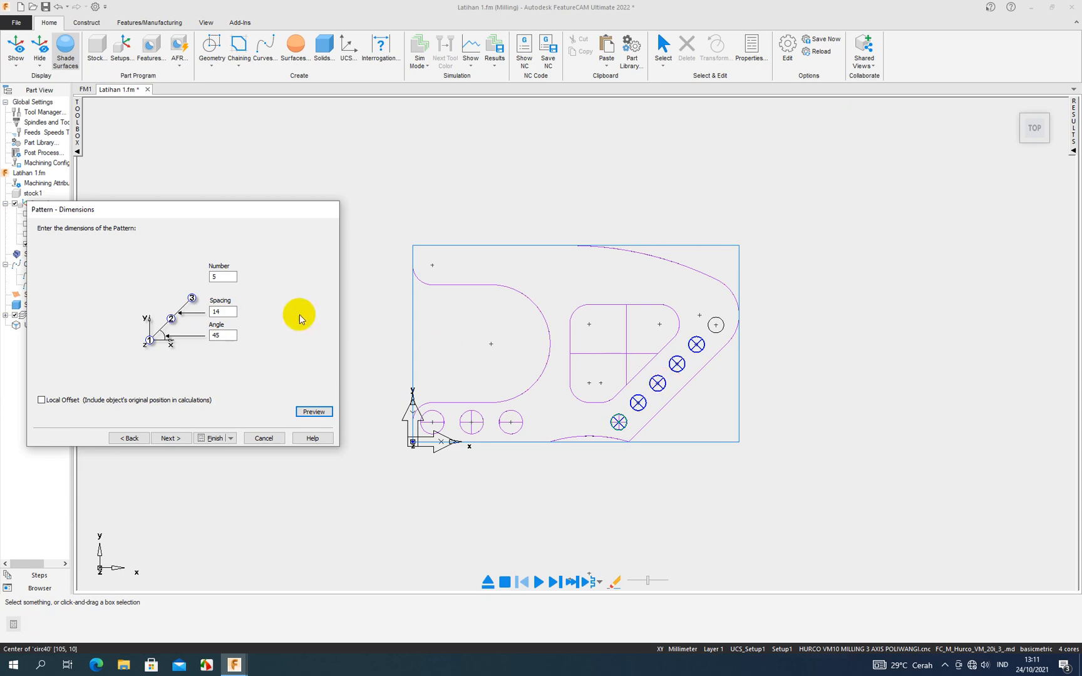
- Set the number of pattern instances to 6, finish the pattern feature, and accept its properties
{"action": "double_click", "coordinate": [213, 276]}
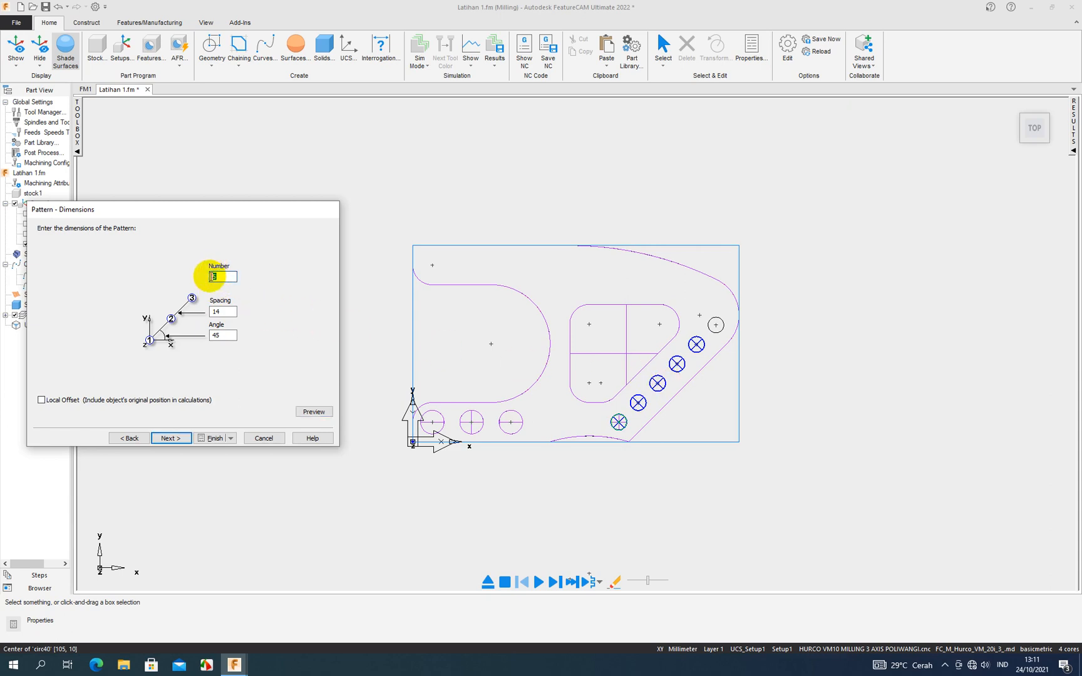
{"action": "left_click", "coordinate": [303, 411]}
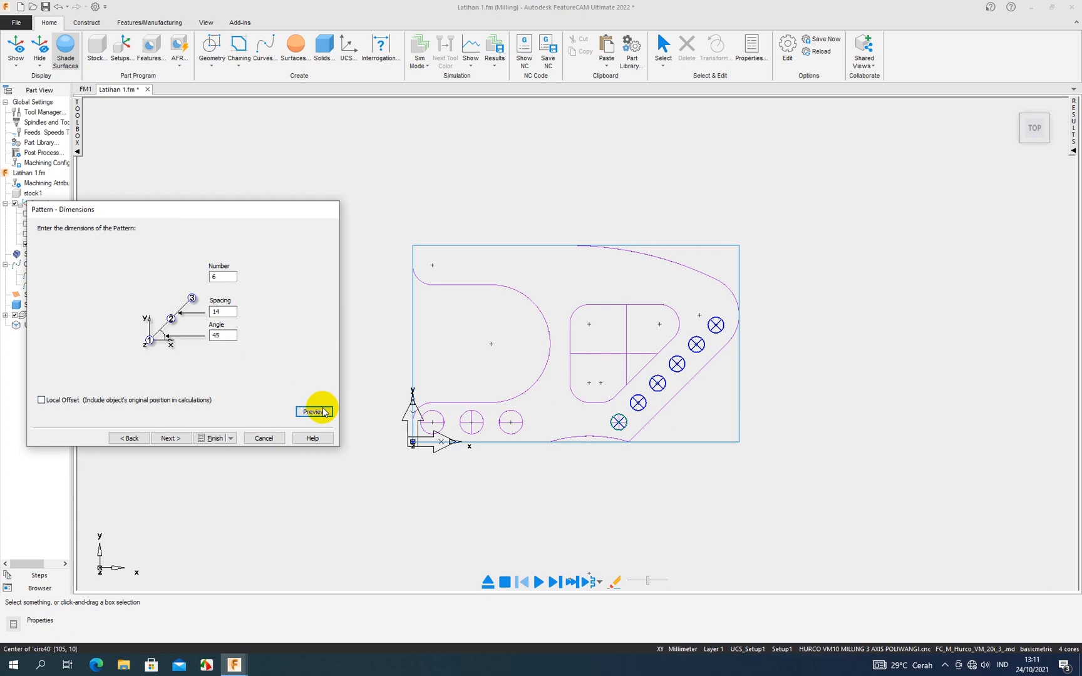
{"action": "left_click", "coordinate": [164, 439]}
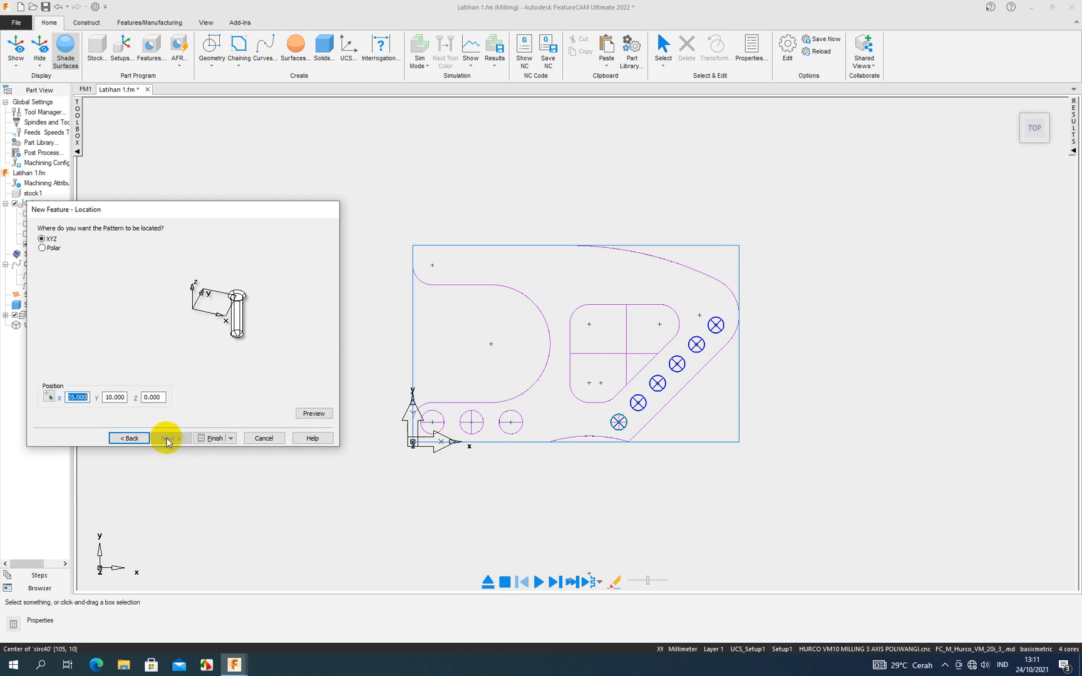
{"action": "left_click", "coordinate": [204, 440]}
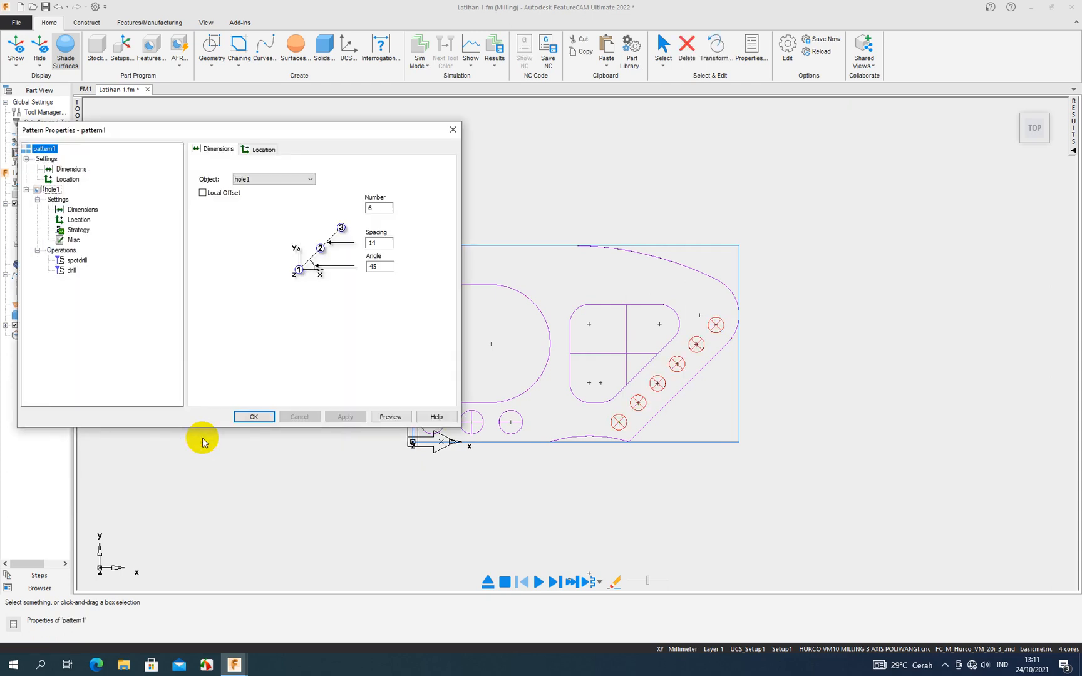
{"action": "left_click", "coordinate": [254, 416]}
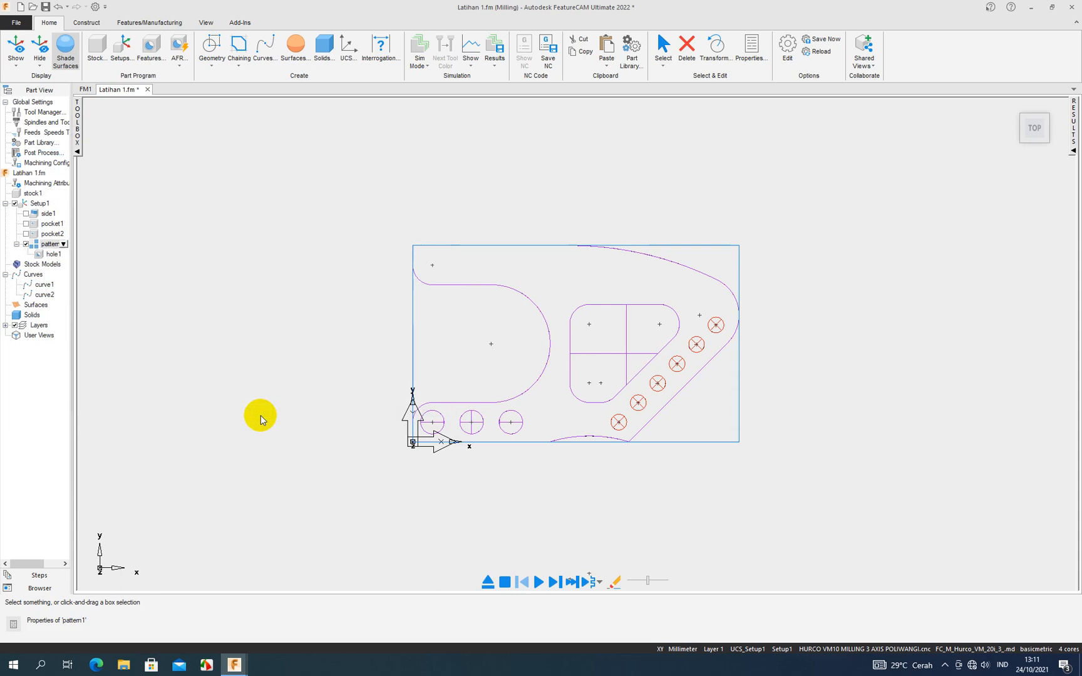
- Simulate the machining of the hole pattern alone, examine the drilled holes in the stock, and stop the simulation
{"action": "left_click", "coordinate": [52, 255]}
{"action": "left_click", "coordinate": [50, 245]}
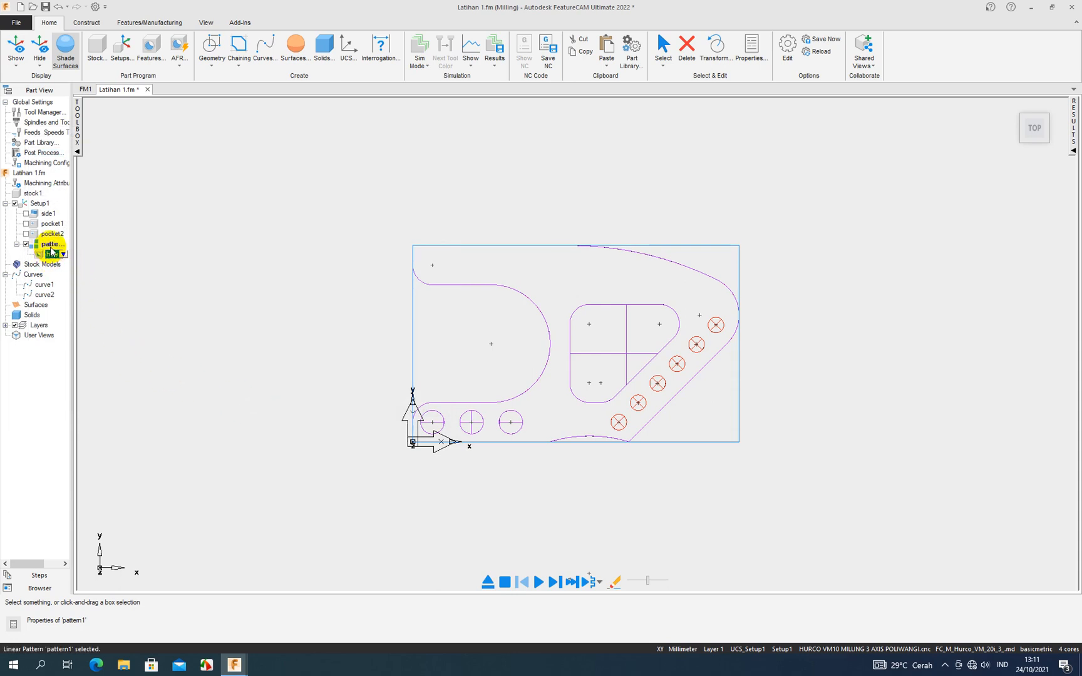
{"action": "middle_click_drag", "start_coordinate": [622, 475], "coordinate": [622, 377]}
{"action": "left_click", "coordinate": [537, 582]}
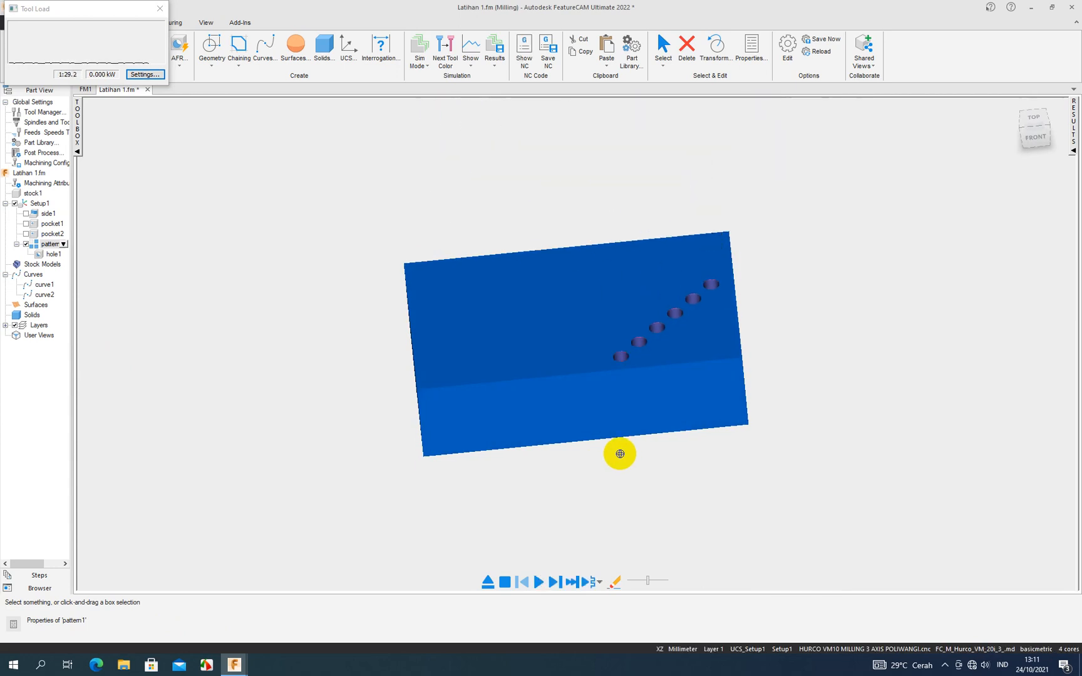
{"action": "middle_click_drag", "start_coordinate": [618, 454], "coordinate": [616, 510]}
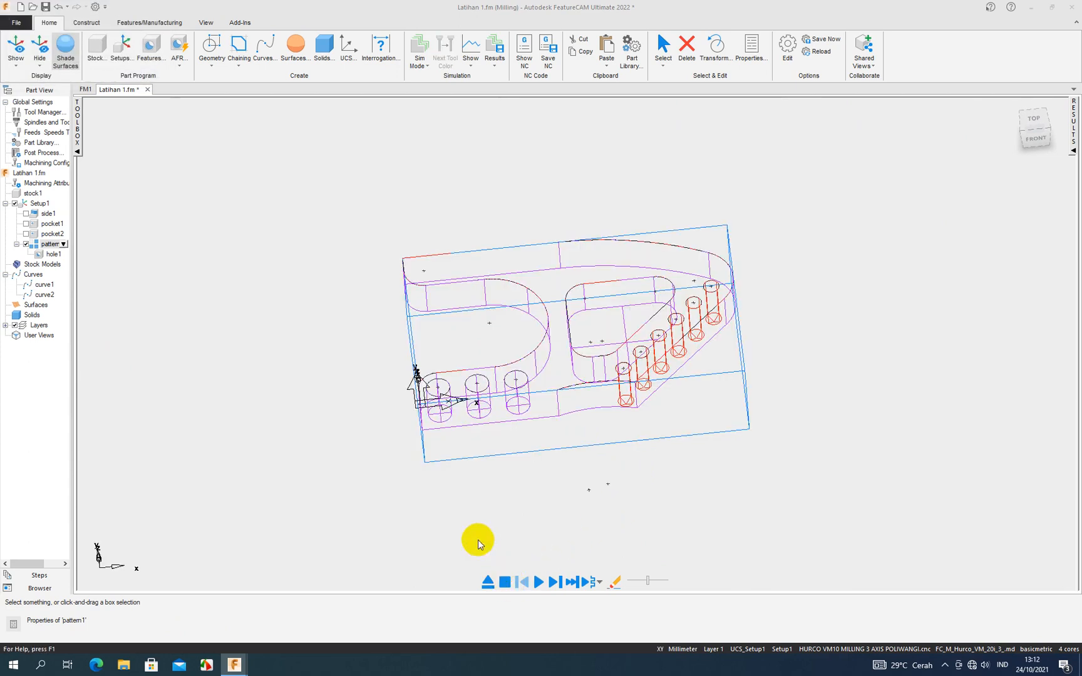
- Enable side1, pocket1 and pocket2 in Setup1, simulate all features with adjusted playback speed, and stop the simulation
{"action": "left_click", "coordinate": [25, 214]}
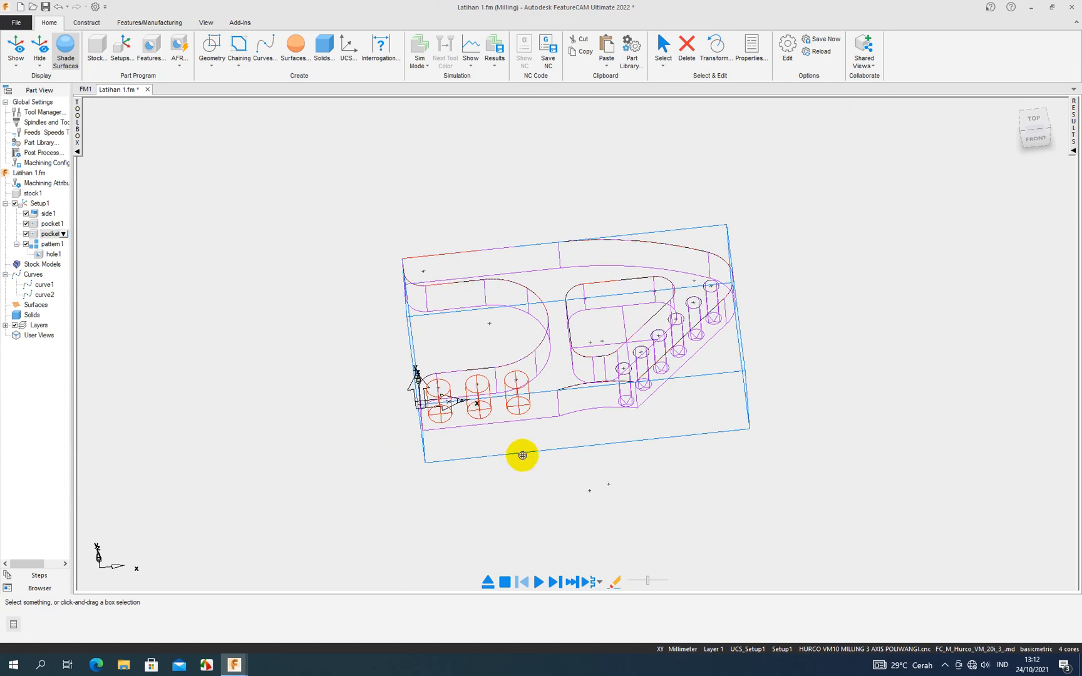
{"action": "middle_click_drag", "start_coordinate": [519, 452], "coordinate": [562, 477]}
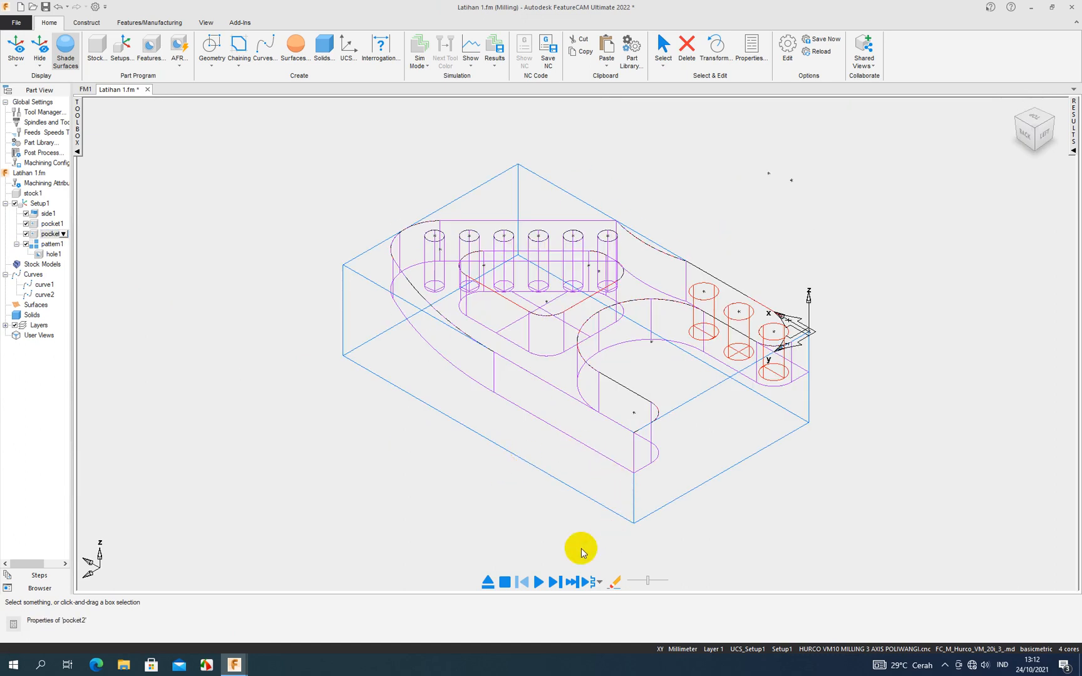
{"action": "left_click", "coordinate": [538, 581]}
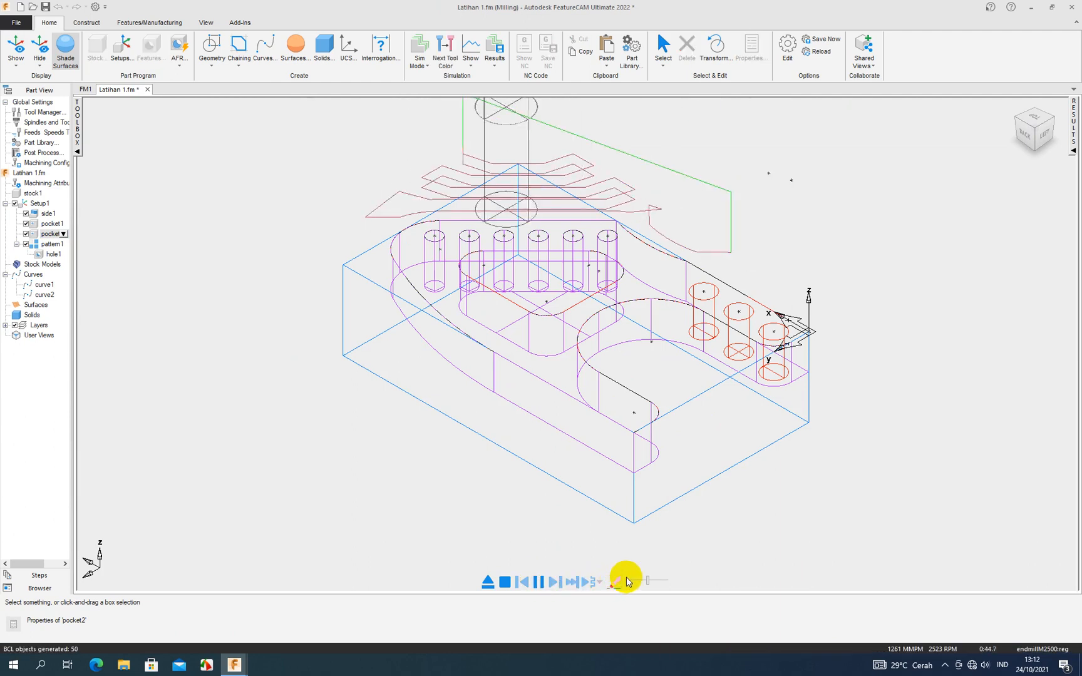
{"action": "left_click_drag", "start_coordinate": [648, 580], "coordinate": [639, 582]}
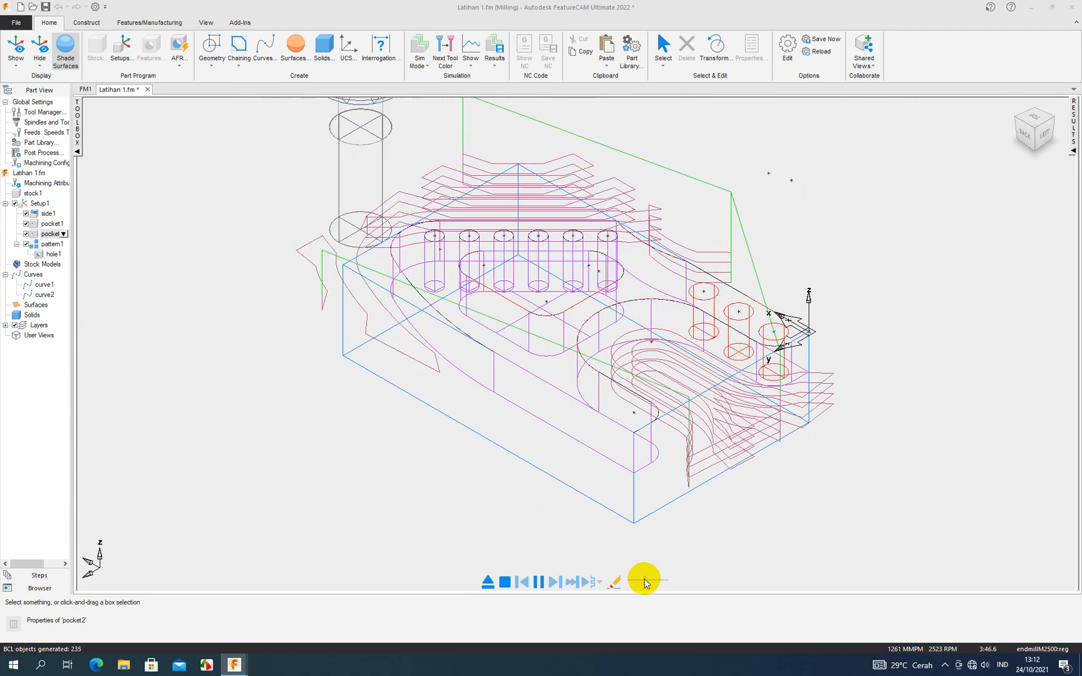
{"action": "left_click_drag", "start_coordinate": [646, 581], "coordinate": [658, 580]}
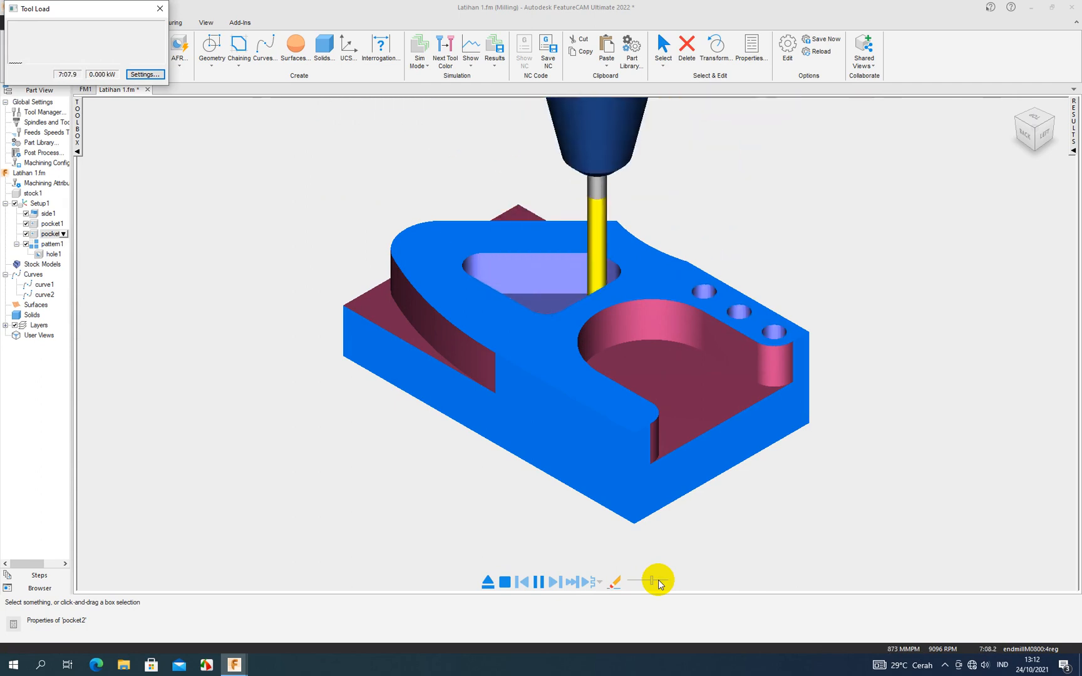
{"action": "left_click", "coordinate": [505, 582]}
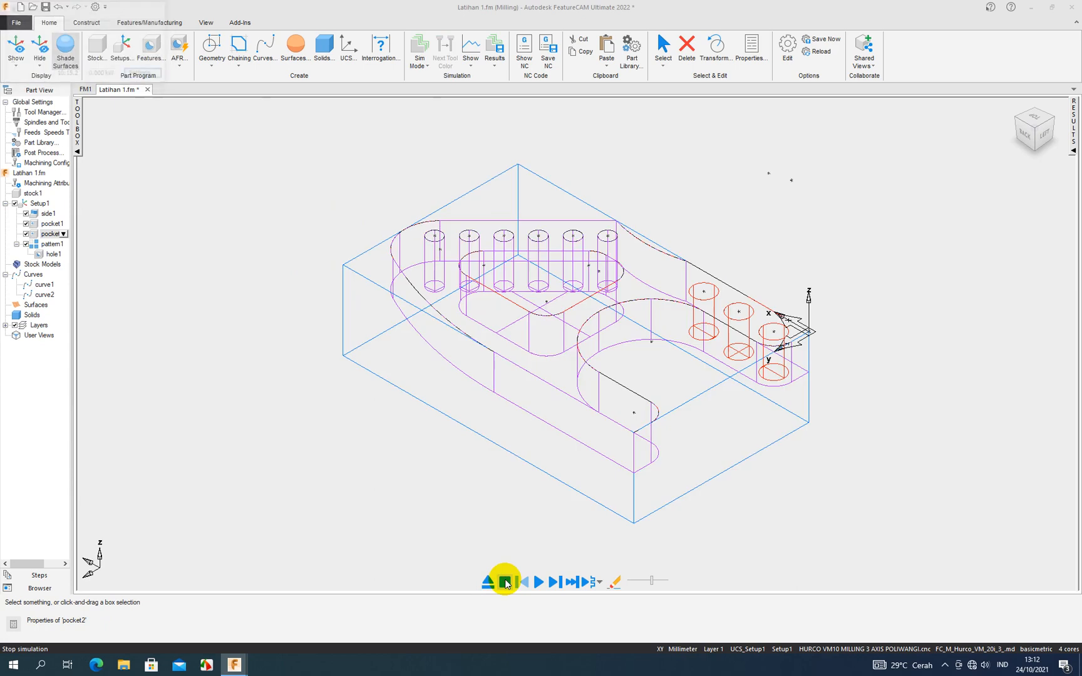
- Change to a solid simulation mode, simulate the complete machining of the part, and adjust the playback speed while it runs
{"action": "left_click", "coordinate": [428, 65]}
{"action": "left_click", "coordinate": [436, 129]}
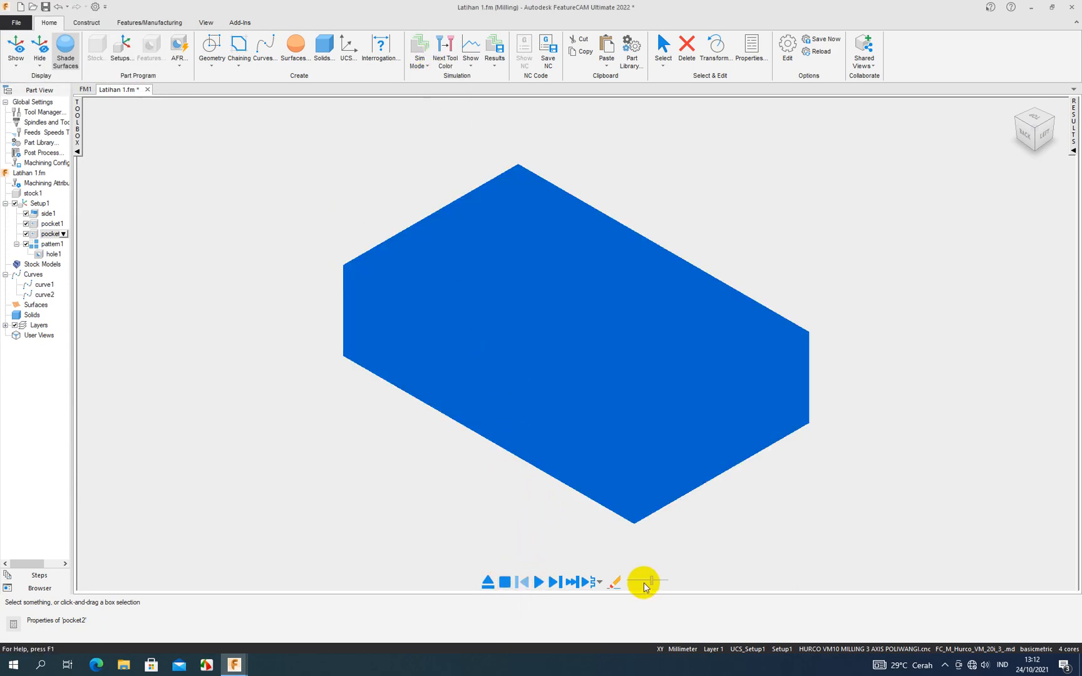
{"action": "left_click", "coordinate": [543, 587]}
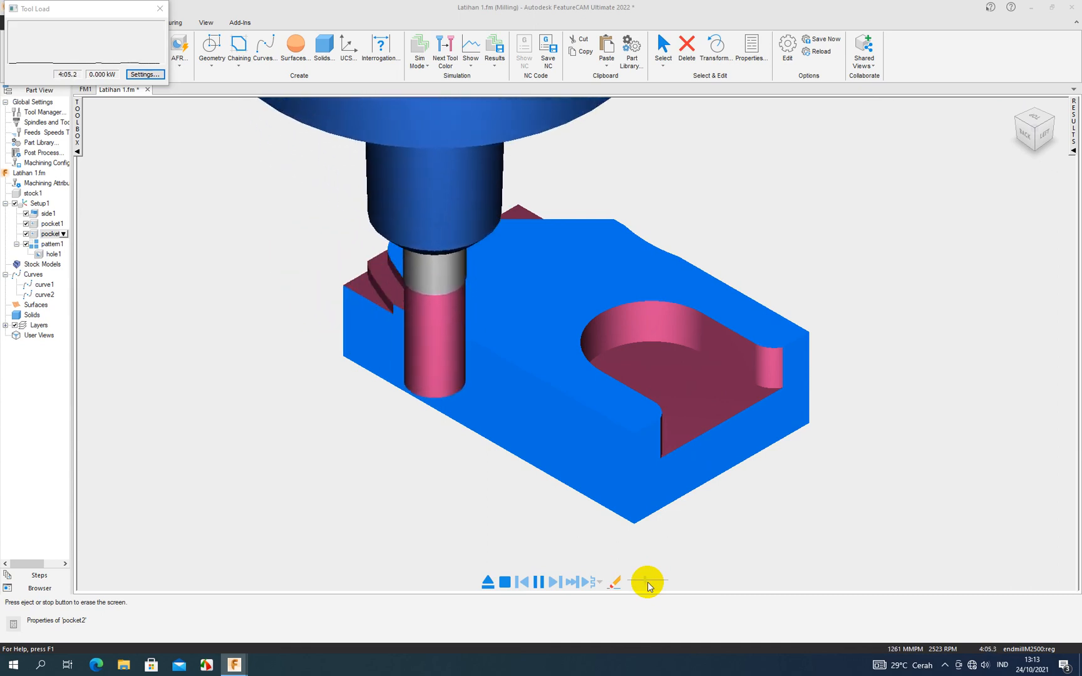
{"action": "left_click", "coordinate": [647, 581]}
{"action": "left_click_drag", "start_coordinate": [646, 580], "coordinate": [649, 581]}
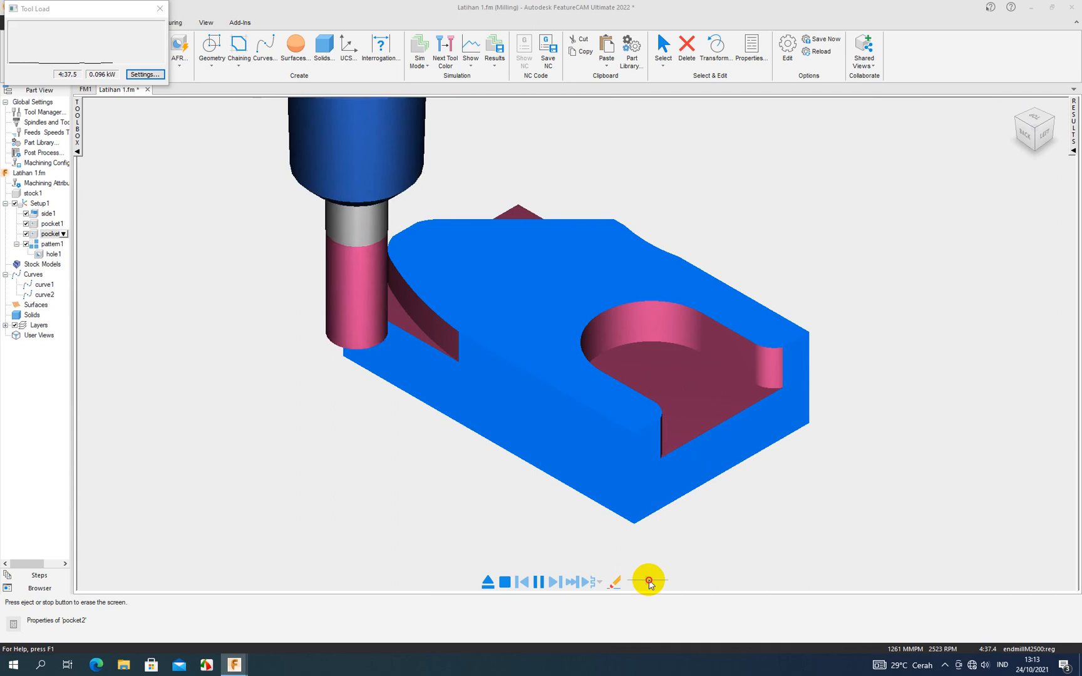
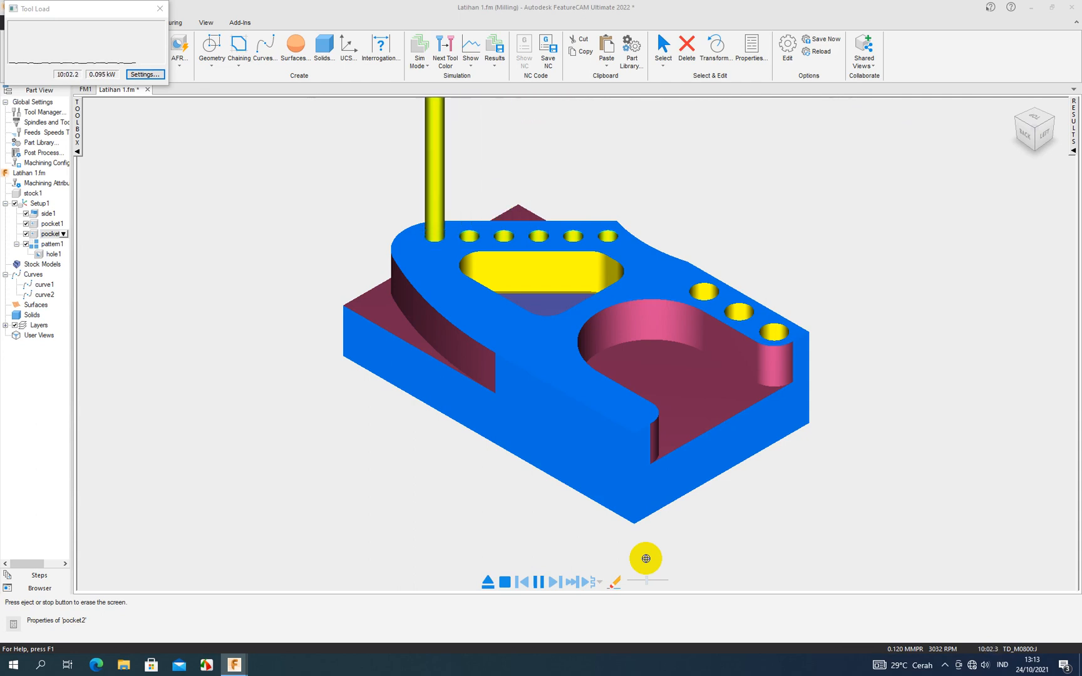
- Stop the simulation, view the part from the top, and examine the pocket2 roughing and pocket1 finishing entries in the operation list
{"action": "left_click", "coordinate": [504, 582]}
{"action": "key", "text": "ctrl+5"}
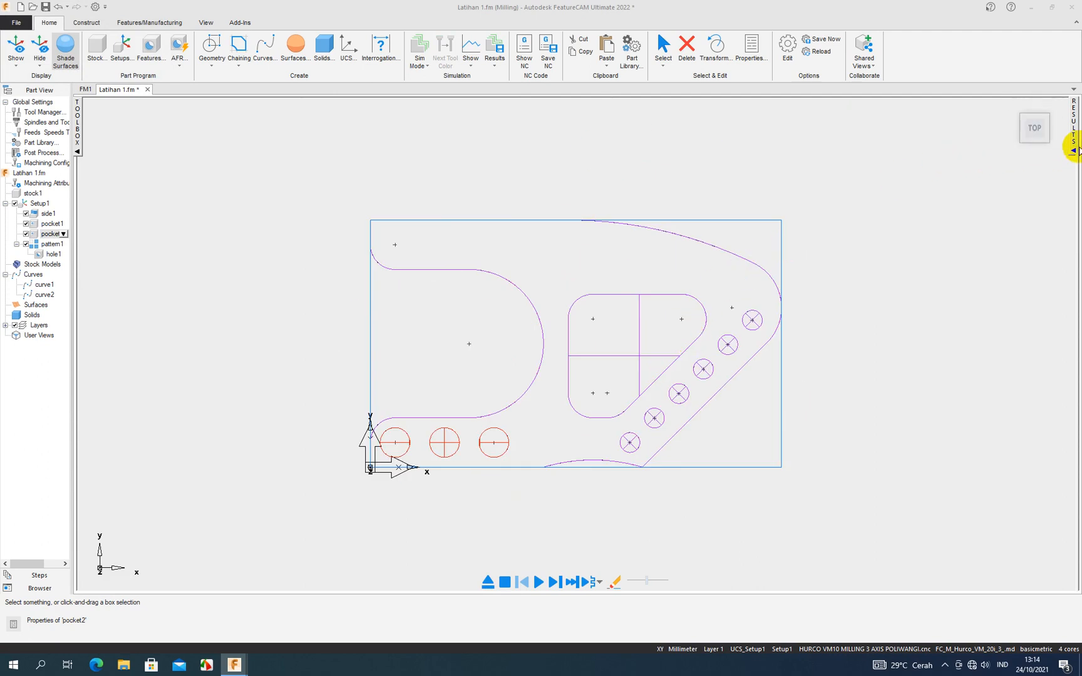
{"action": "left_click", "coordinate": [1074, 150]}
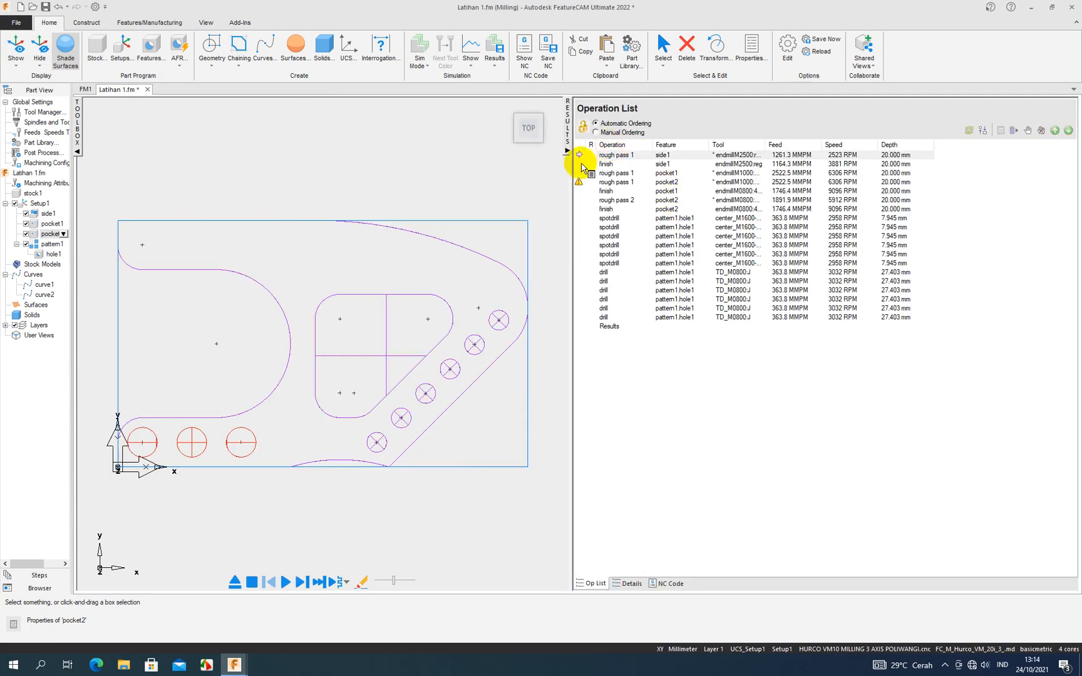
{"action": "left_click", "coordinate": [607, 183]}
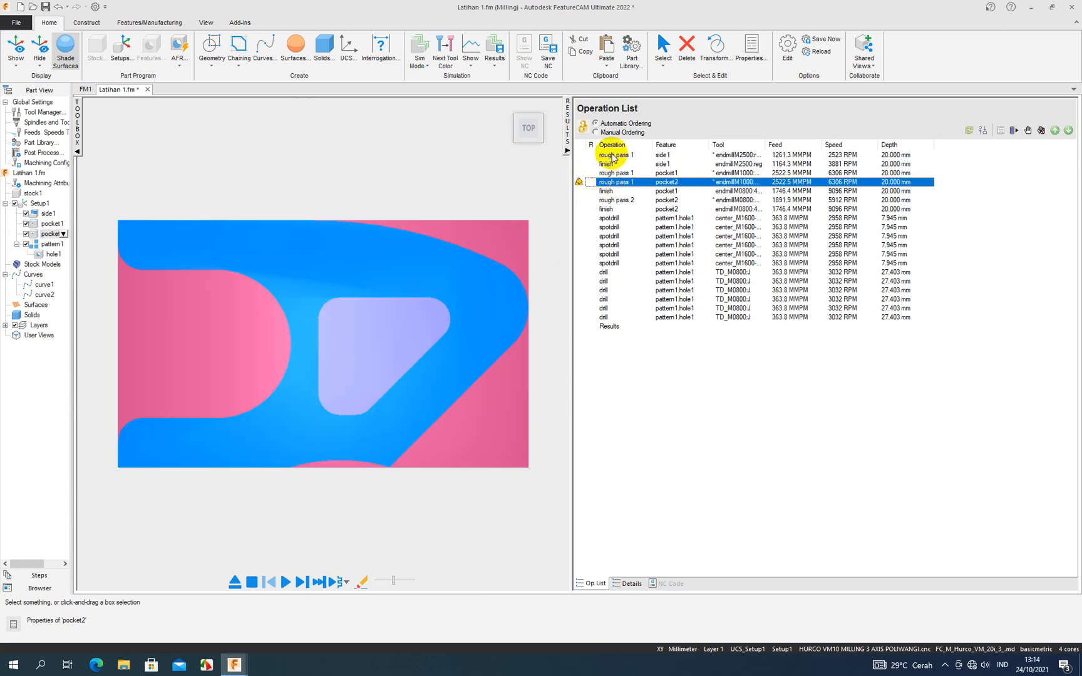
{"action": "left_click", "coordinate": [579, 191]}
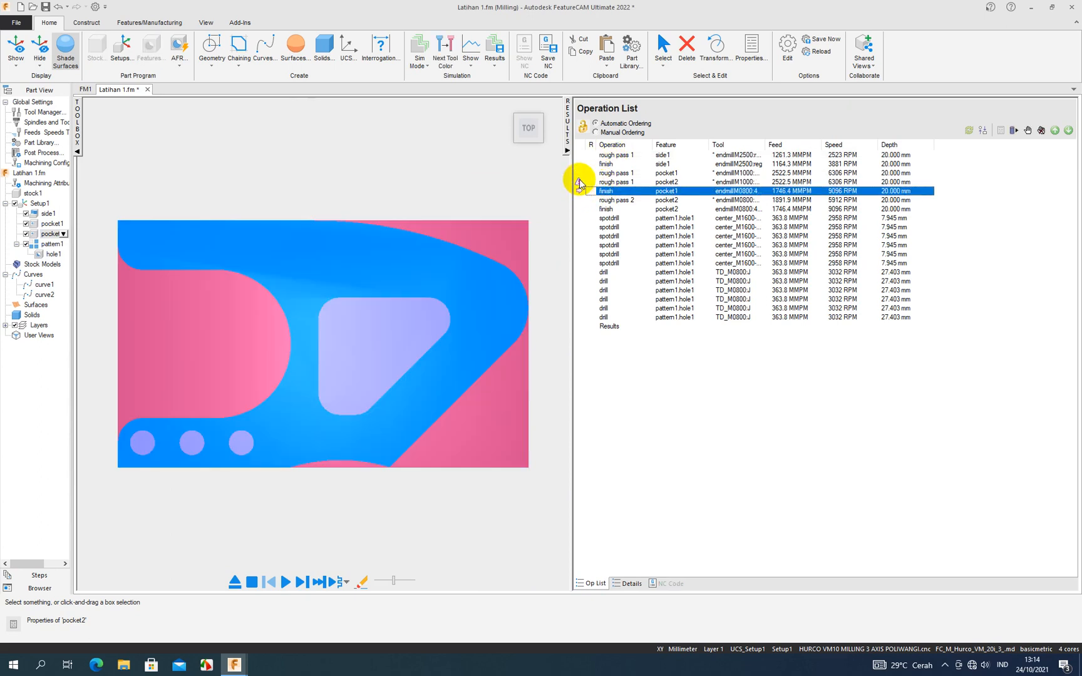
{"action": "left_click", "coordinate": [579, 181]}
{"action": "left_click", "coordinate": [582, 191]}
- Read the manufacturing operation sheet for the tools, depths and warnings of the side, pocket and hole operations
{"action": "left_click", "coordinate": [629, 582]}
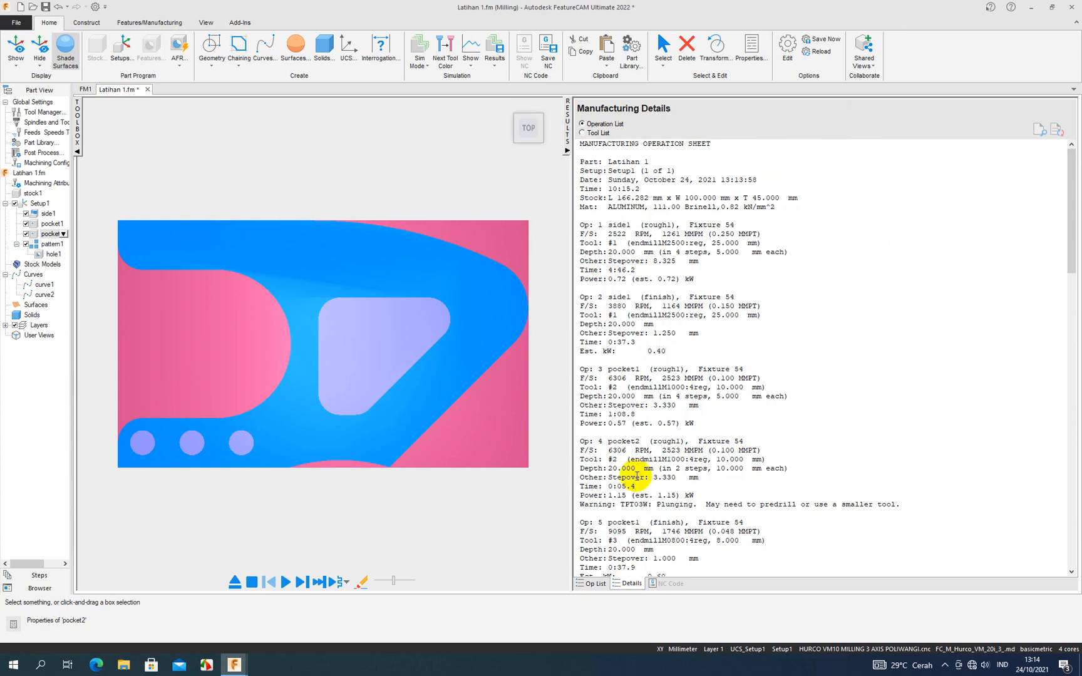
{"action": "scroll", "coordinate": [679, 411], "scroll_direction": "down", "scroll_amount": 2}
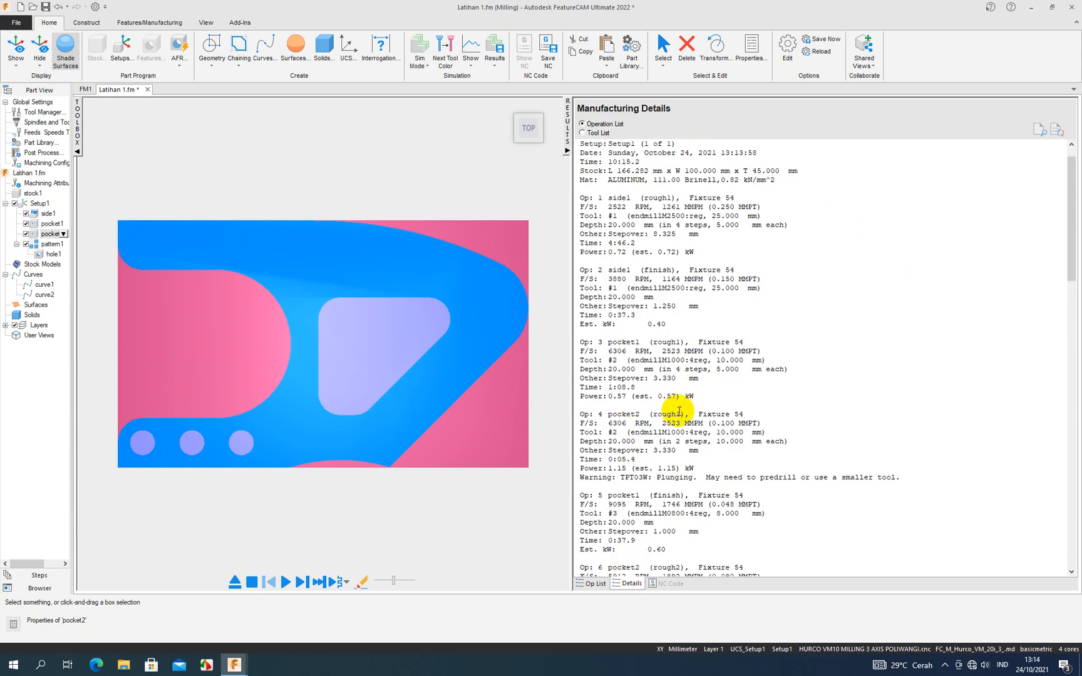
{"action": "scroll", "coordinate": [677, 410], "scroll_direction": "down", "scroll_amount": 5}
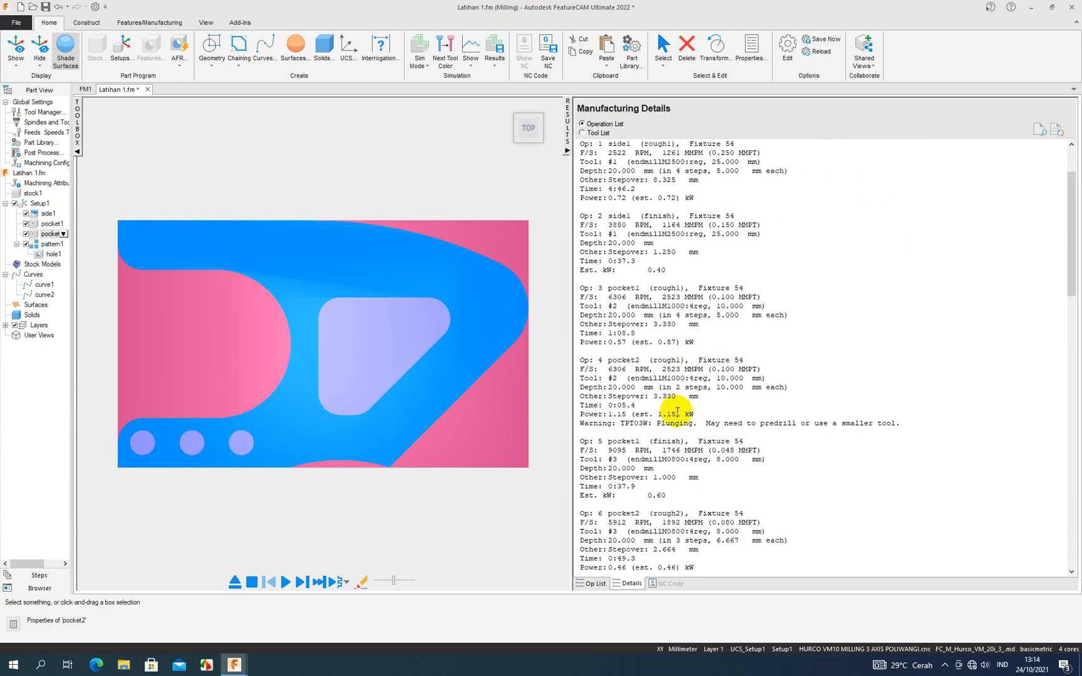
{"action": "scroll", "coordinate": [677, 411], "scroll_direction": "up", "scroll_amount": 7}
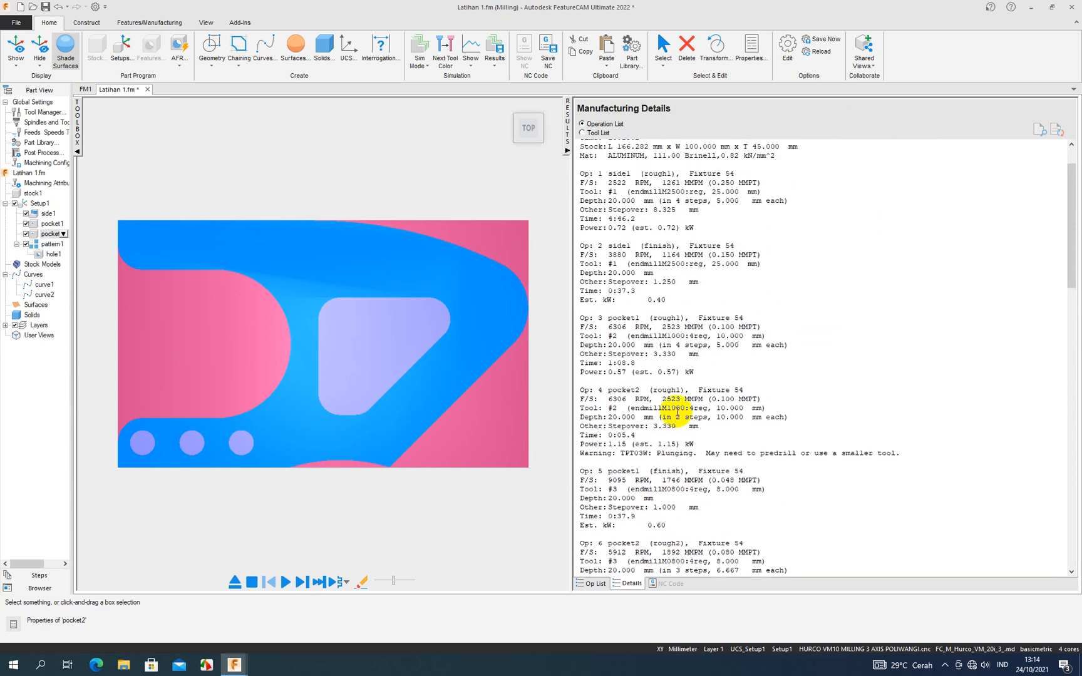
{"action": "scroll", "coordinate": [677, 412], "scroll_direction": "down", "scroll_amount": 9}
{"action": "scroll", "coordinate": [677, 411], "scroll_direction": "down", "scroll_amount": 11}
{"action": "scroll", "coordinate": [749, 428], "scroll_direction": "up", "scroll_amount": 4}
{"action": "scroll", "coordinate": [752, 427], "scroll_direction": "down", "scroll_amount": 9}
{"action": "scroll", "coordinate": [919, 459], "scroll_direction": "down", "scroll_amount": 3}
{"action": "left_click_drag", "start_coordinate": [1071, 441], "coordinate": [1074, 301]}
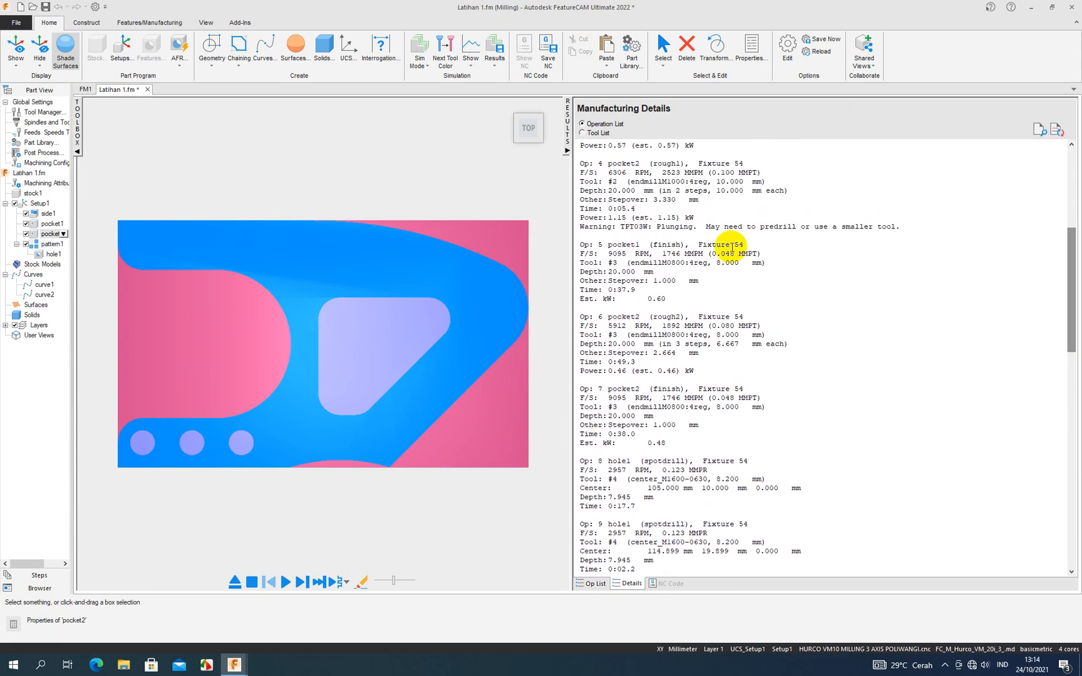
{"action": "scroll", "coordinate": [731, 250], "scroll_direction": "up", "scroll_amount": 1}
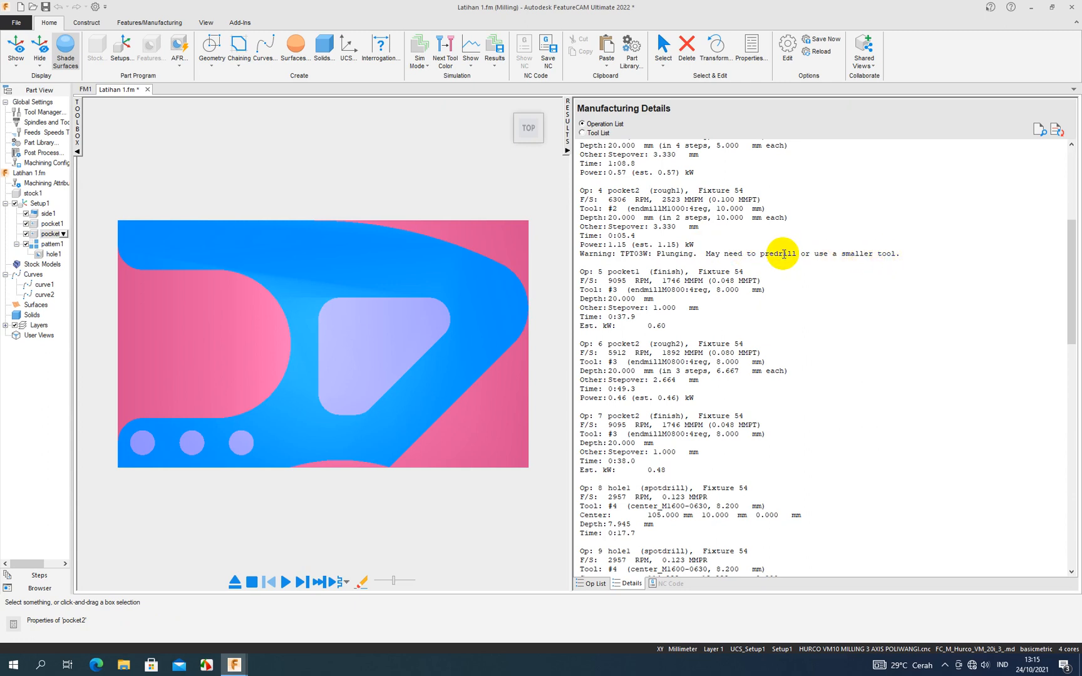
- Return to the operation list and view the simulated result up to rough pass 1 of pocket2
{"action": "left_click", "coordinate": [566, 152]}
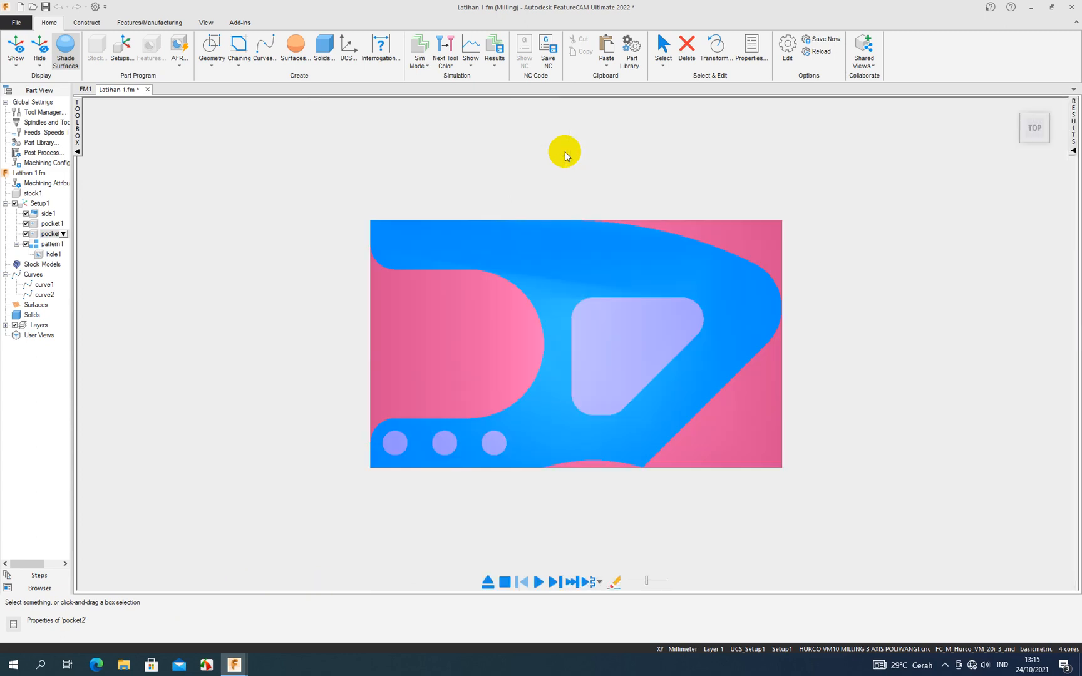
{"action": "left_click", "coordinate": [1071, 152]}
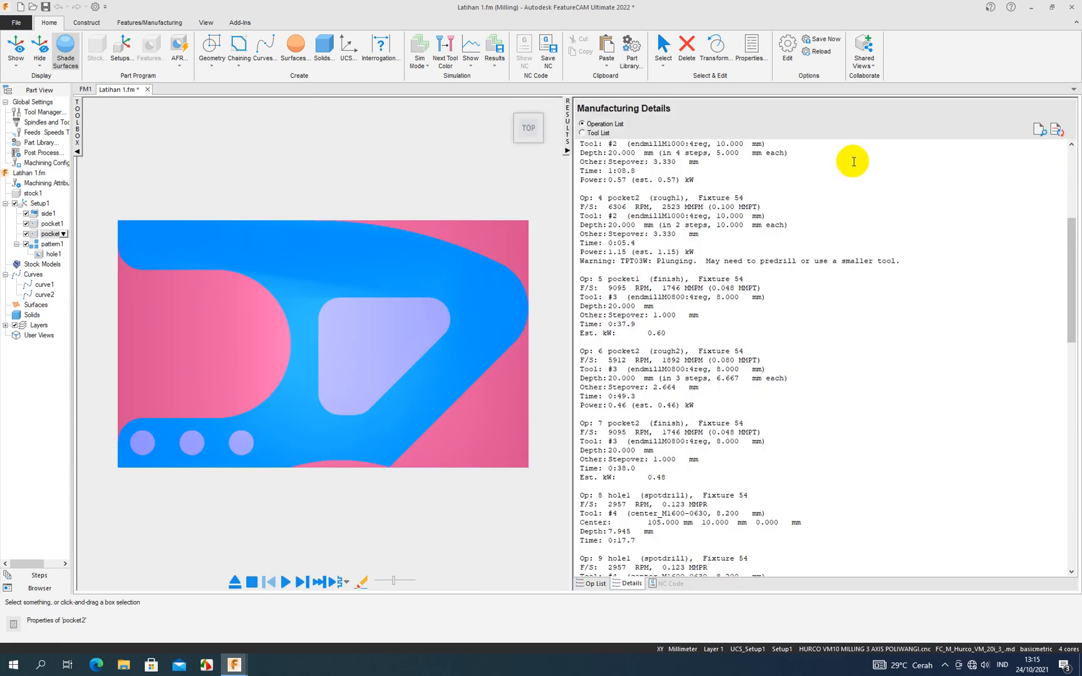
{"action": "left_click", "coordinate": [590, 583]}
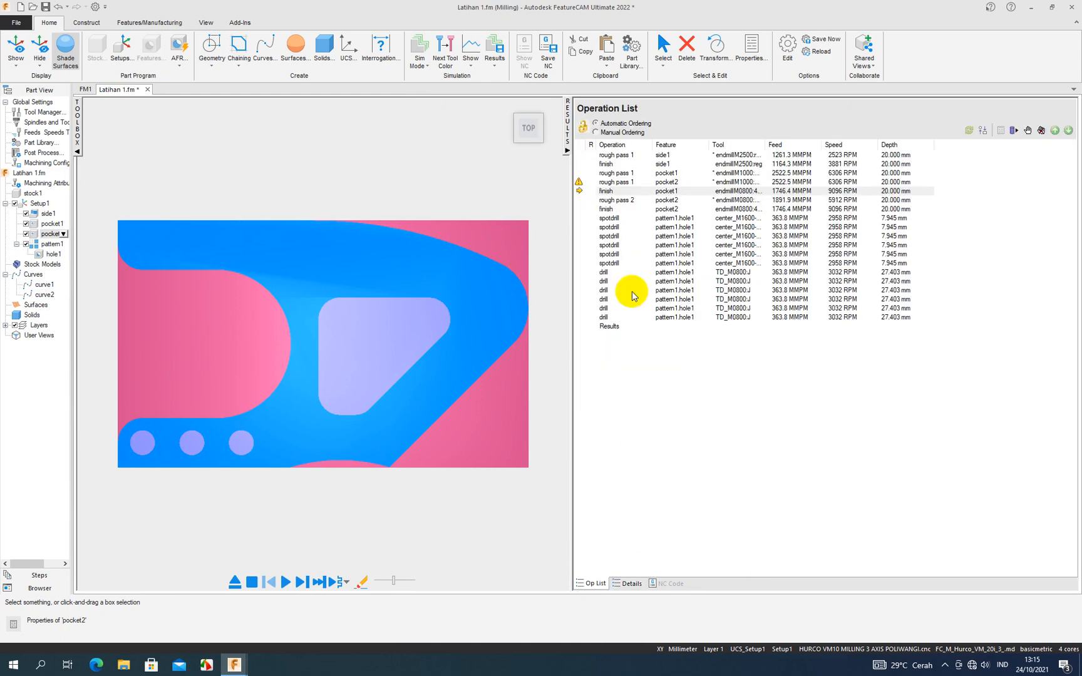
{"action": "left_click", "coordinate": [611, 174]}
{"action": "left_click", "coordinate": [610, 182]}
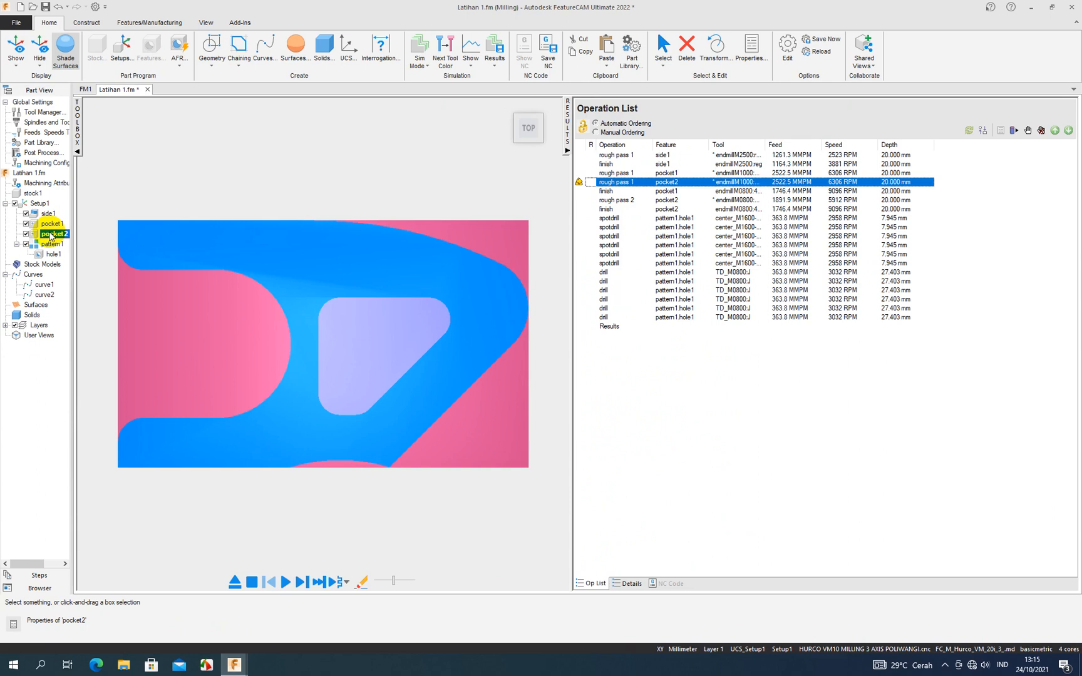
- Assign the 8 mm four-flute flat endmill to rough pass 1 of pocket2 and accept the pocket properties
{"action": "double_click", "coordinate": [54, 234]}
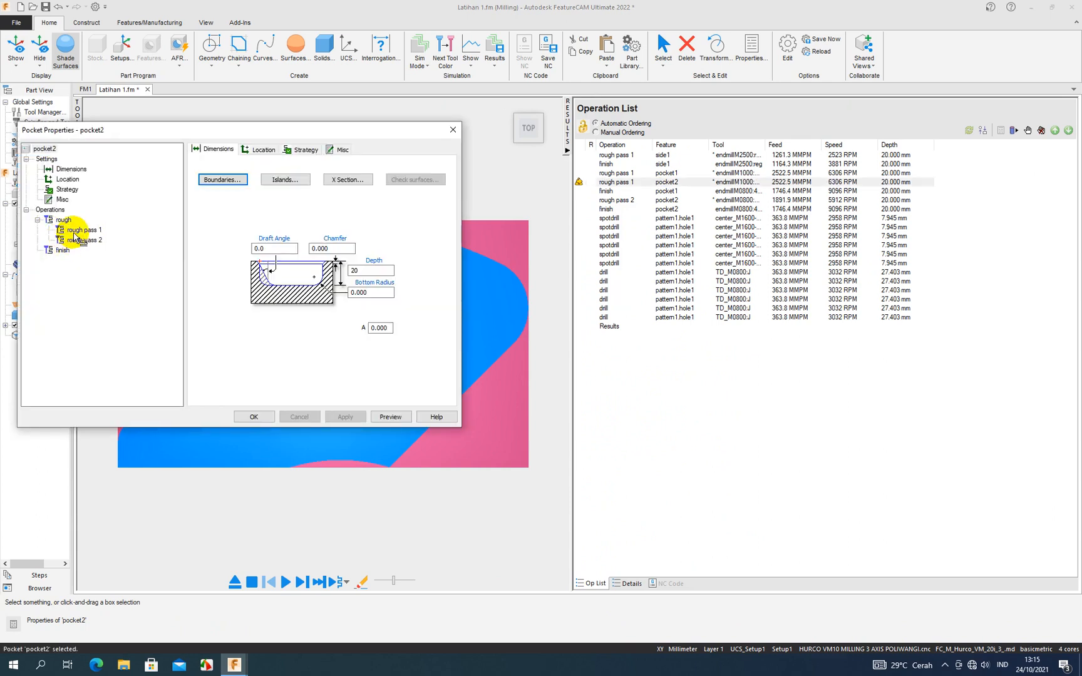
{"action": "left_click", "coordinate": [73, 230]}
{"action": "left_click", "coordinate": [72, 239]}
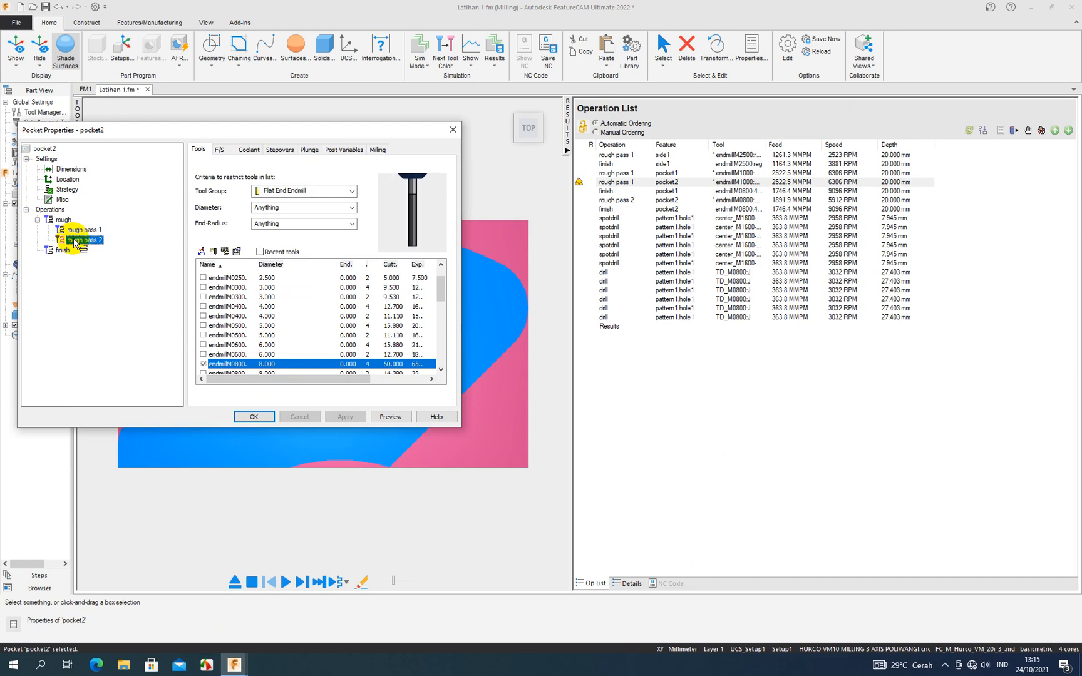
{"action": "left_click", "coordinate": [88, 231]}
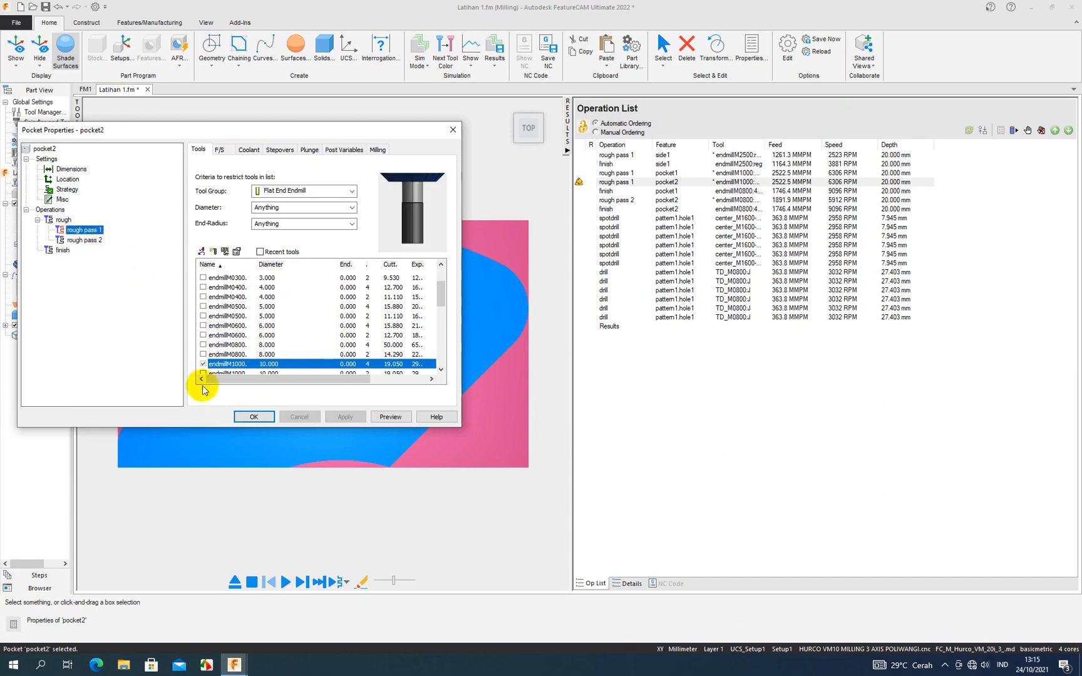
{"action": "left_click", "coordinate": [203, 345]}
{"action": "left_click", "coordinate": [342, 417]}
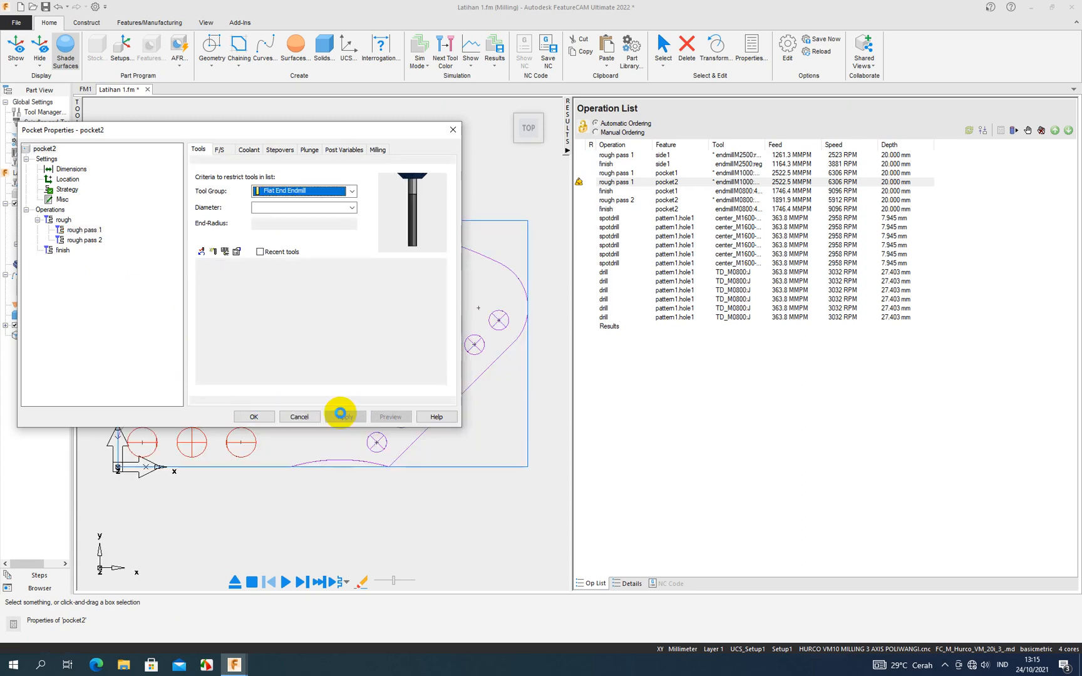
{"action": "left_click", "coordinate": [254, 416]}
- Simulate the complete machining at an adjusted playback speed to check the changed pocket2 roughing, and stop the simulation
{"action": "left_click", "coordinate": [285, 582]}
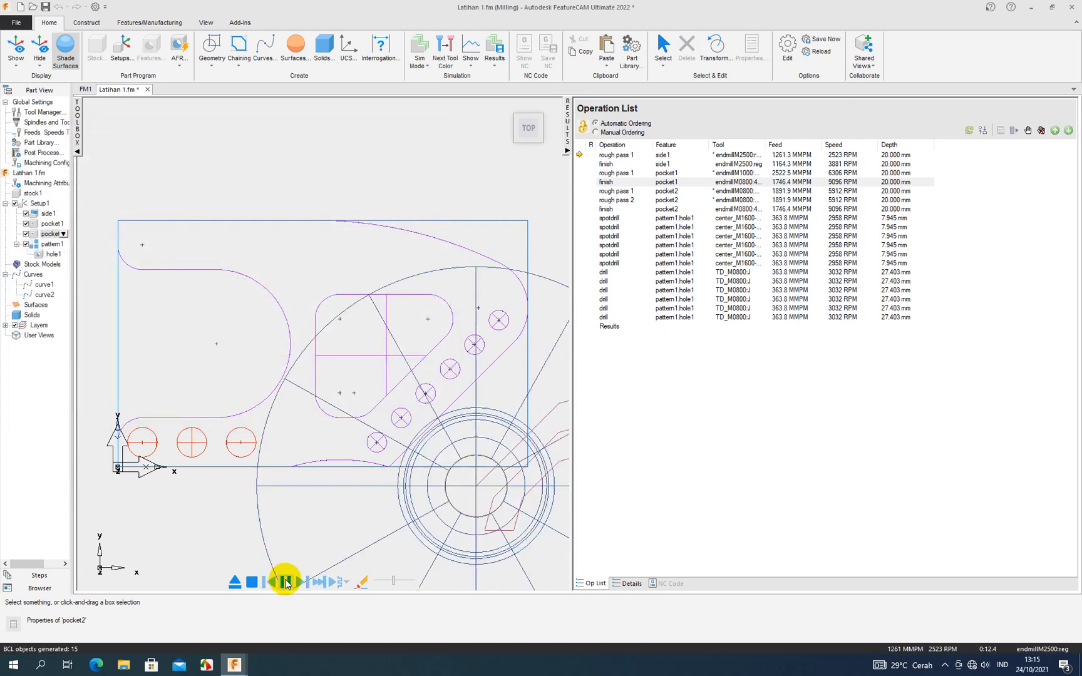
{"action": "left_click", "coordinate": [405, 580]}
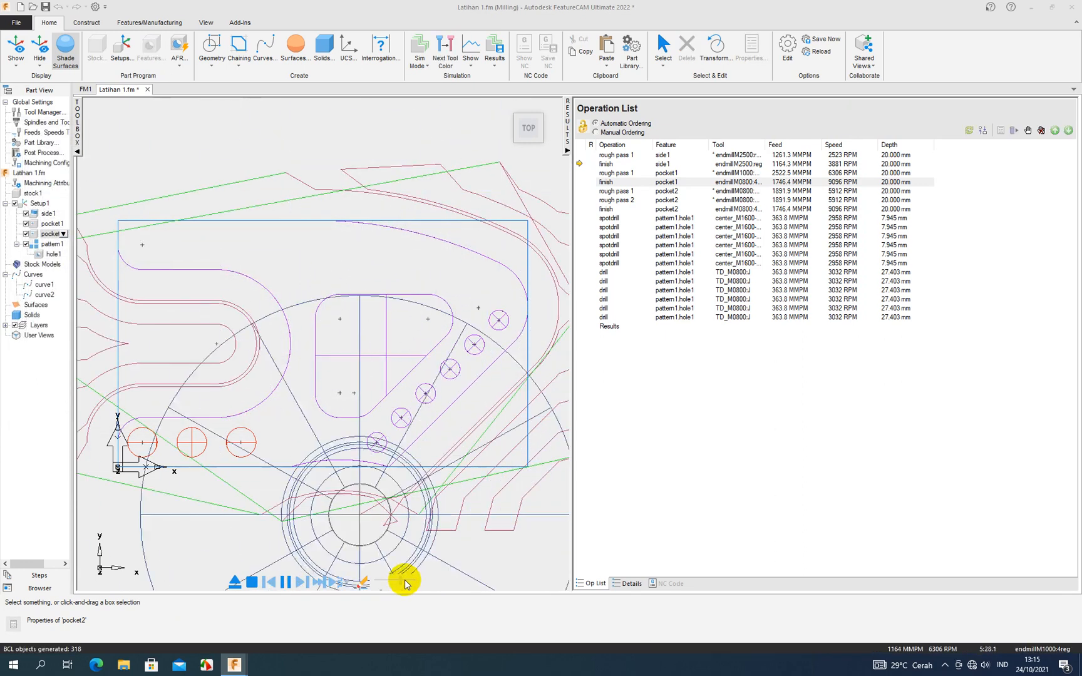
{"action": "left_click", "coordinate": [410, 581]}
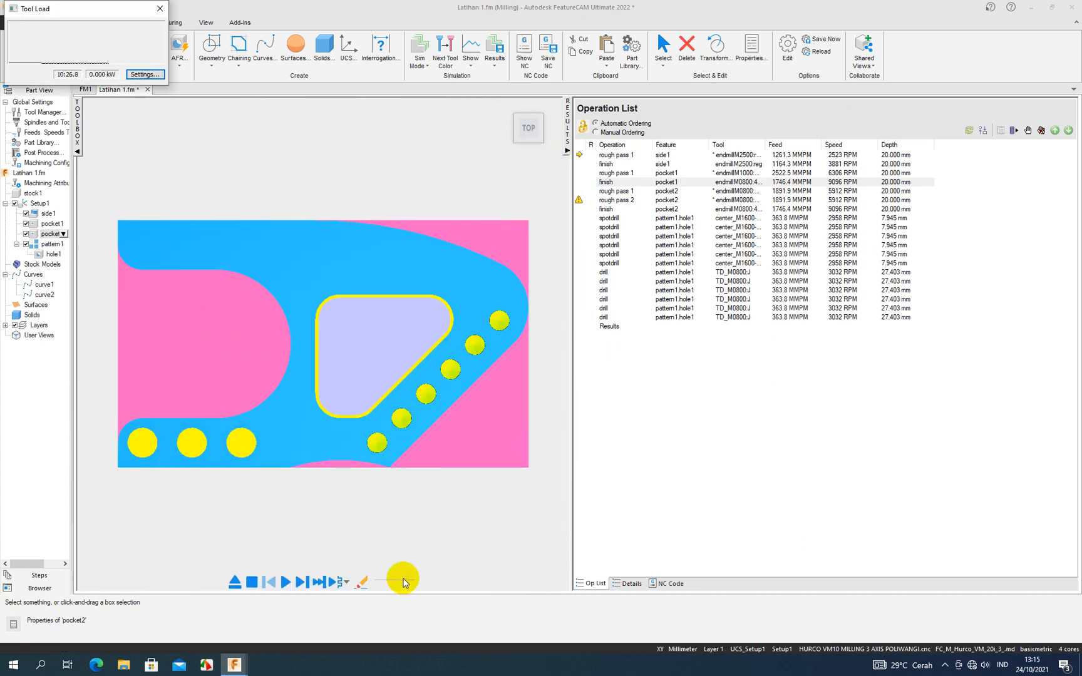
{"action": "left_click", "coordinate": [258, 584]}
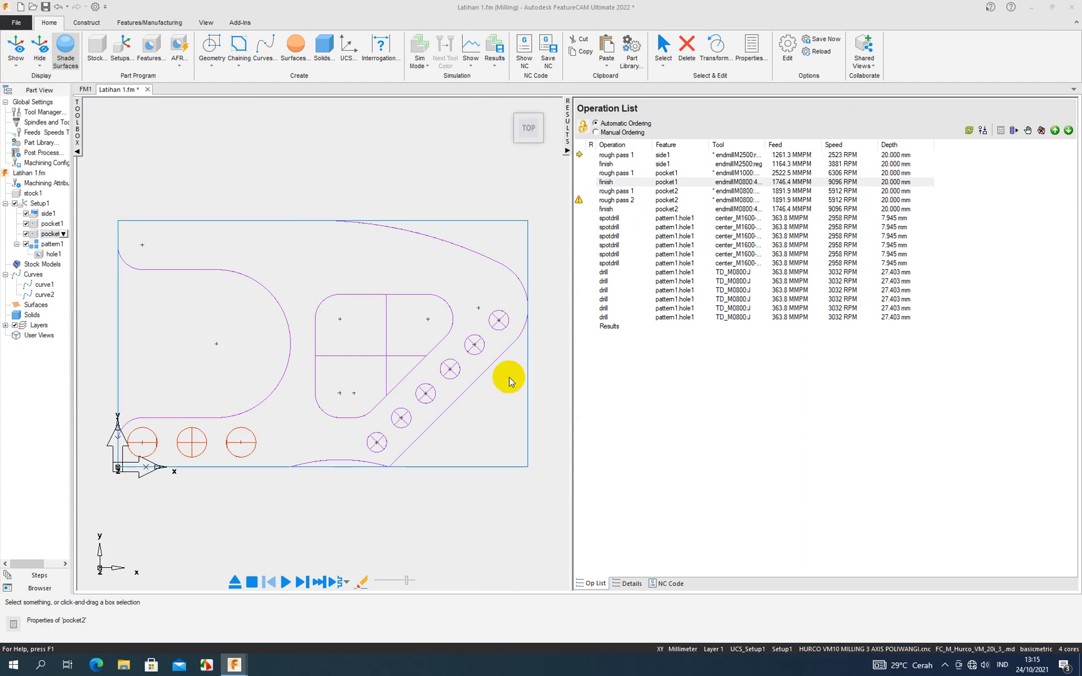
- Assign the 6 mm flat endmill endmillM0600:4reg to rough pass 2 of pocket2 and apply the change
{"action": "double_click", "coordinate": [617, 200]}
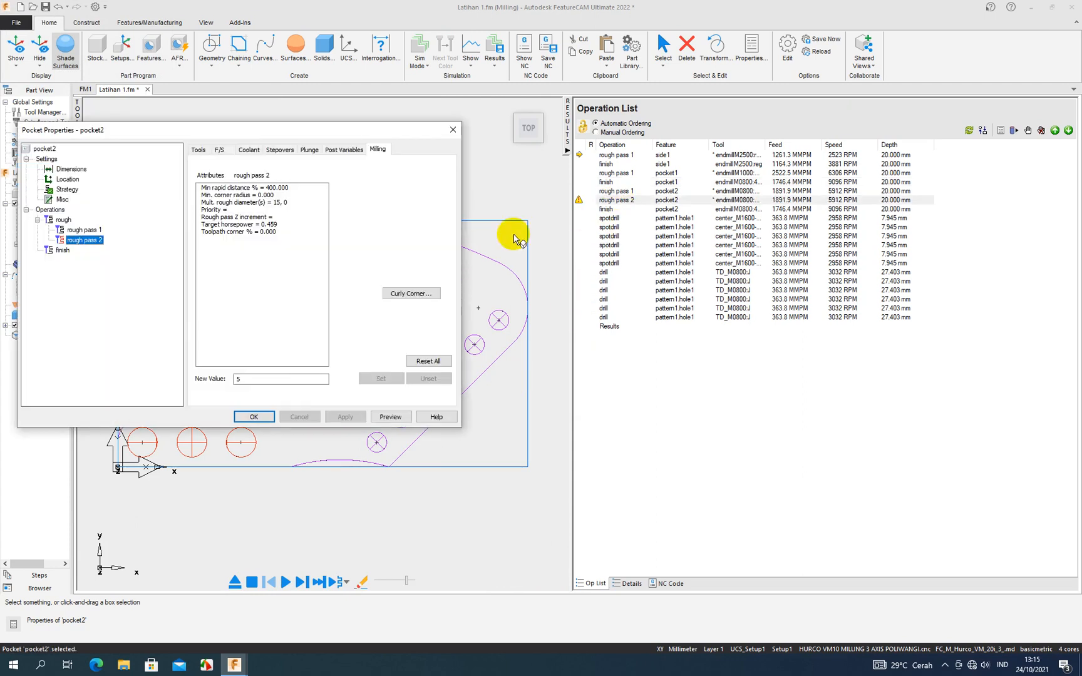
{"action": "left_click", "coordinate": [198, 150]}
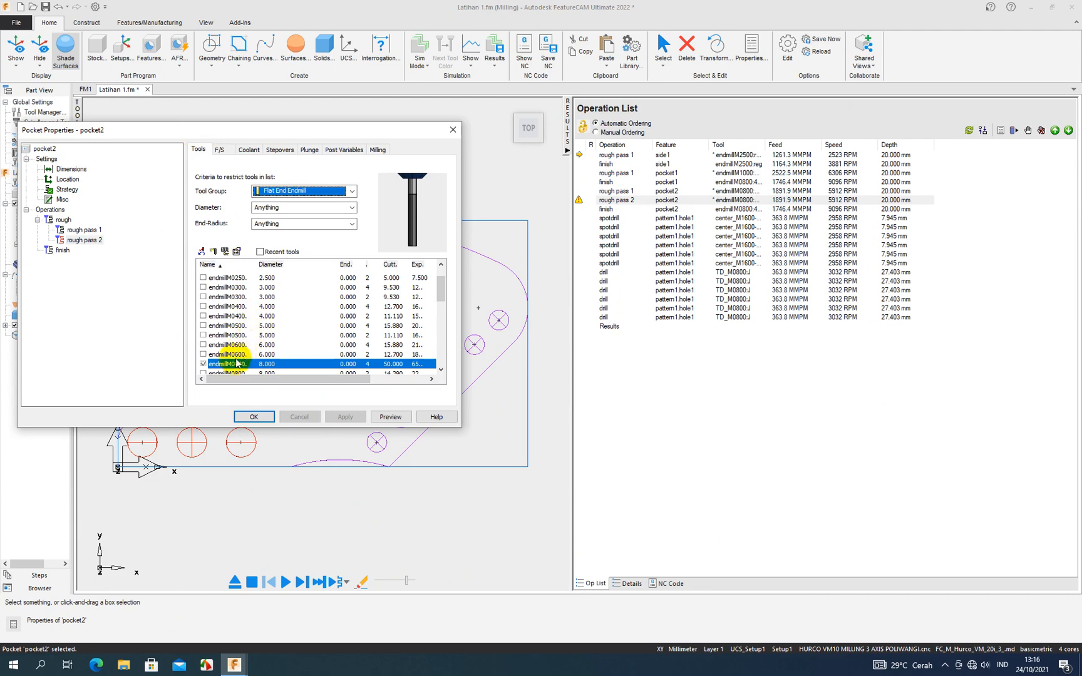
{"action": "left_click", "coordinate": [216, 354]}
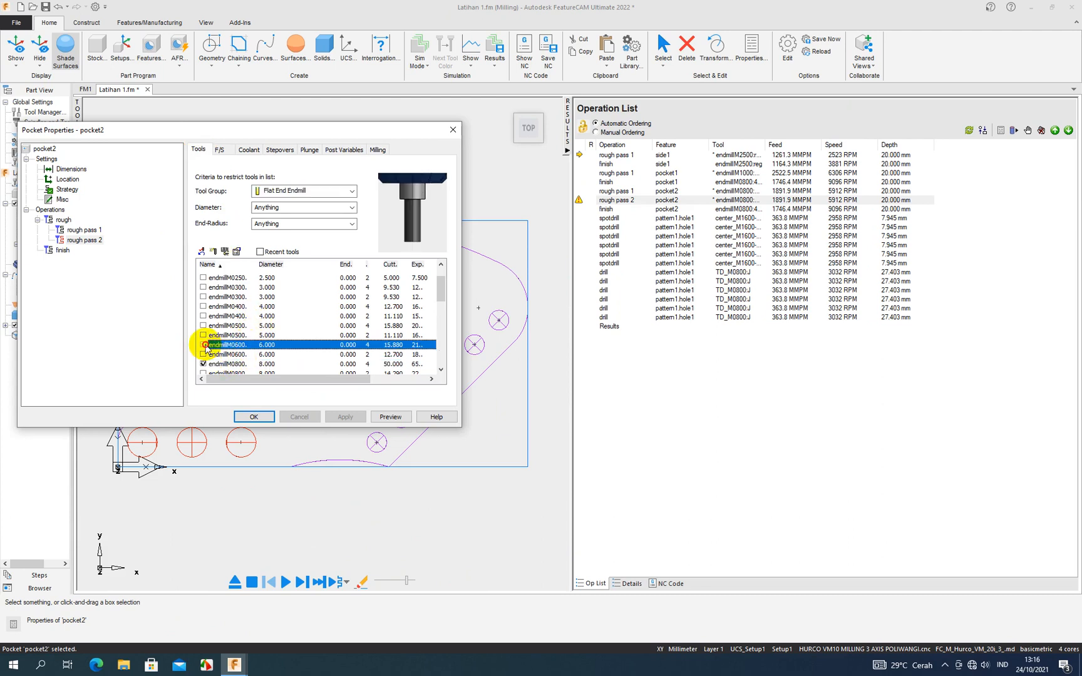
{"action": "left_click", "coordinate": [343, 417]}
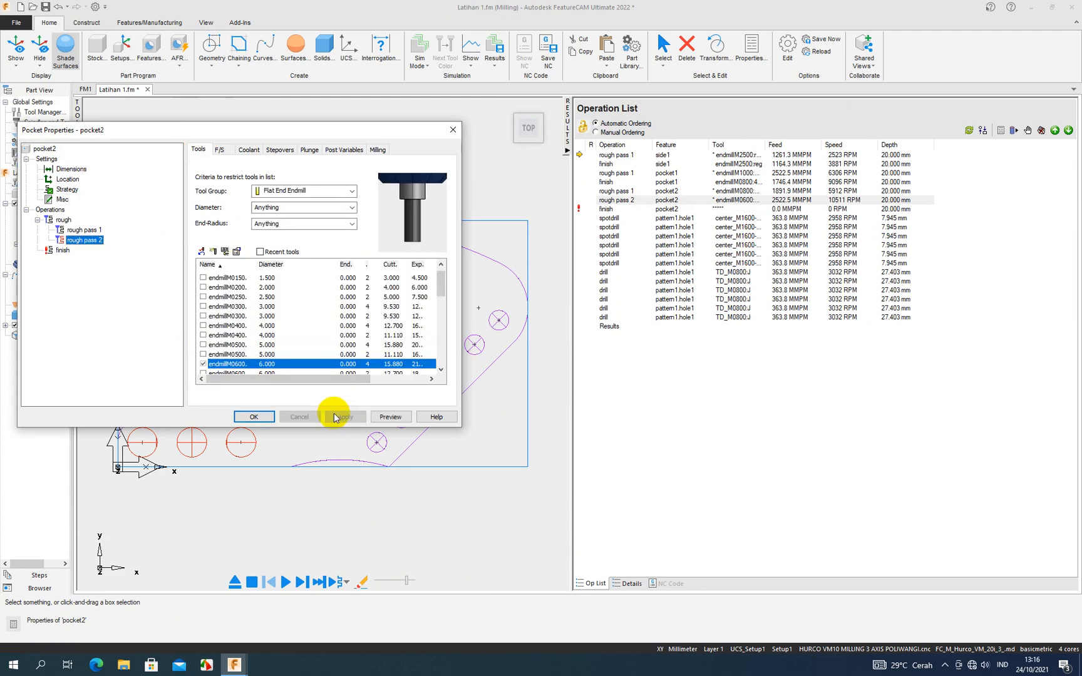
- Give endmillM0600:4reg an 80 mm overall length, 50 mm exposed length, 35 mm cutter length and 6 mm shank diameter, and accept the pocket2 properties
{"action": "double_click", "coordinate": [259, 367]}
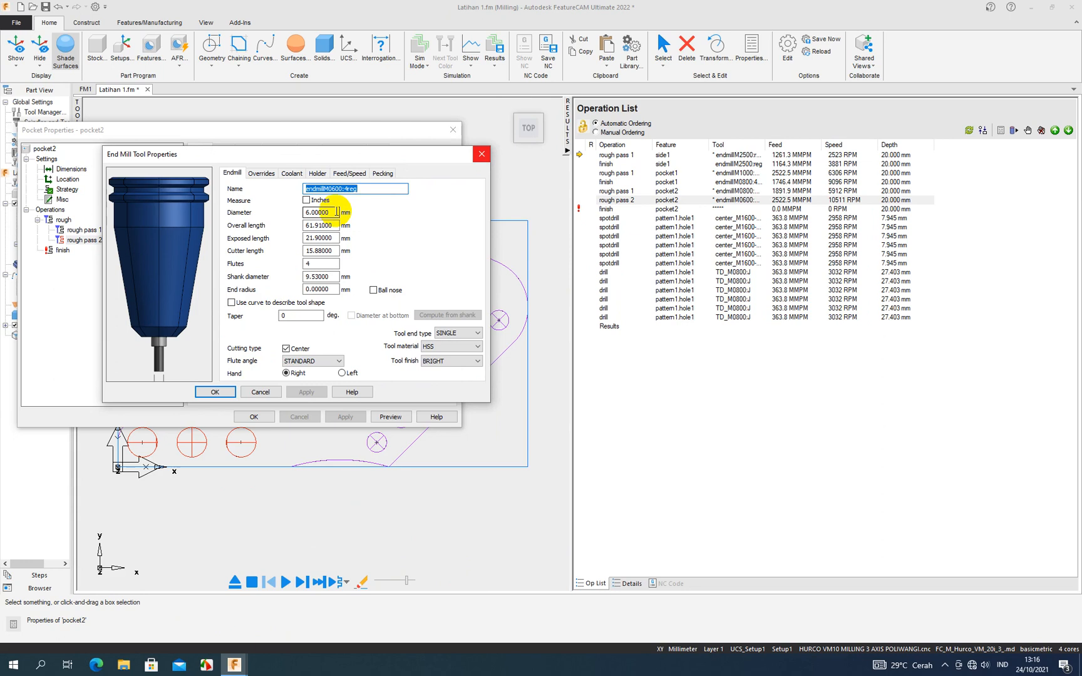
{"action": "double_click", "coordinate": [320, 226]}
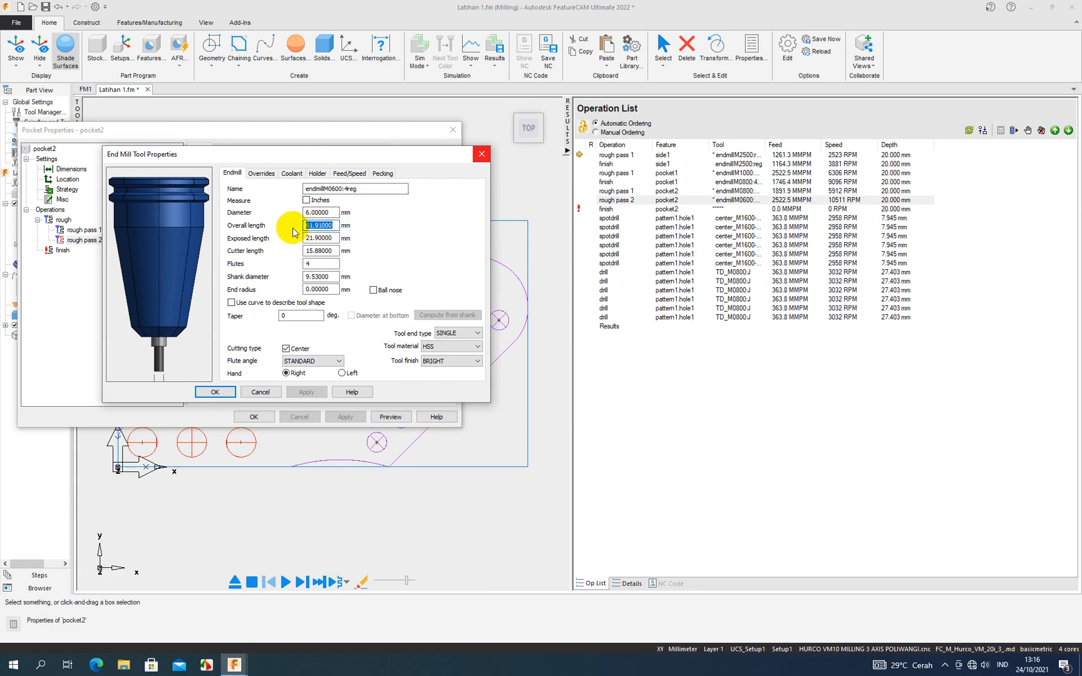
{"action": "type", "text": "80"}
{"action": "double_click", "coordinate": [305, 239]}
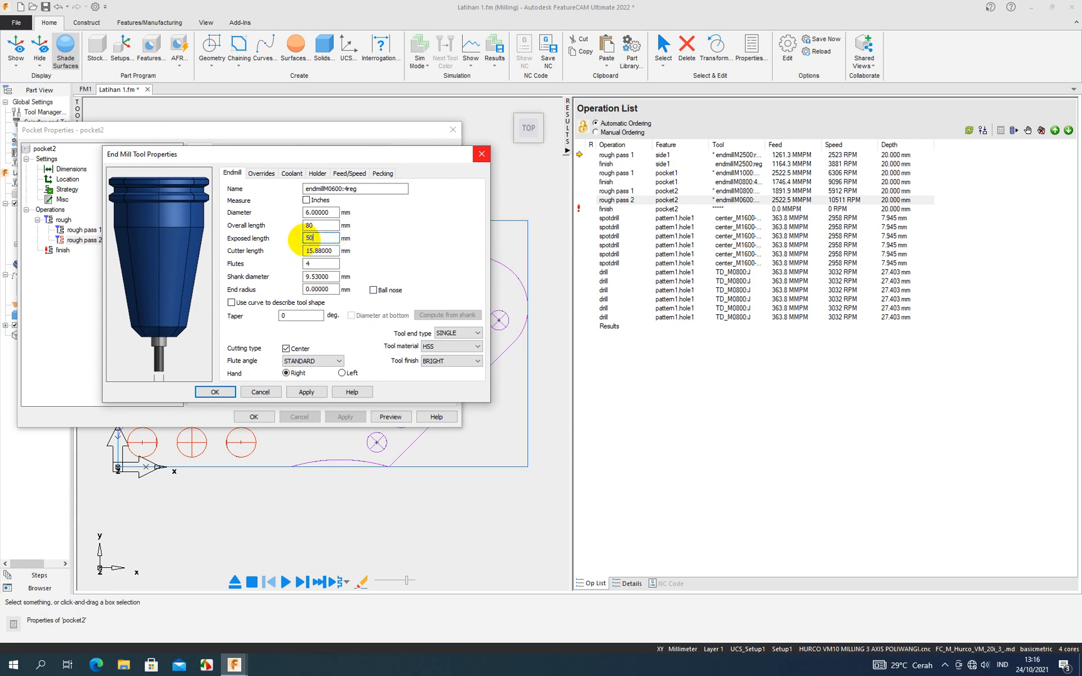
{"action": "type", "text": "50"}
{"action": "double_click", "coordinate": [313, 251]}
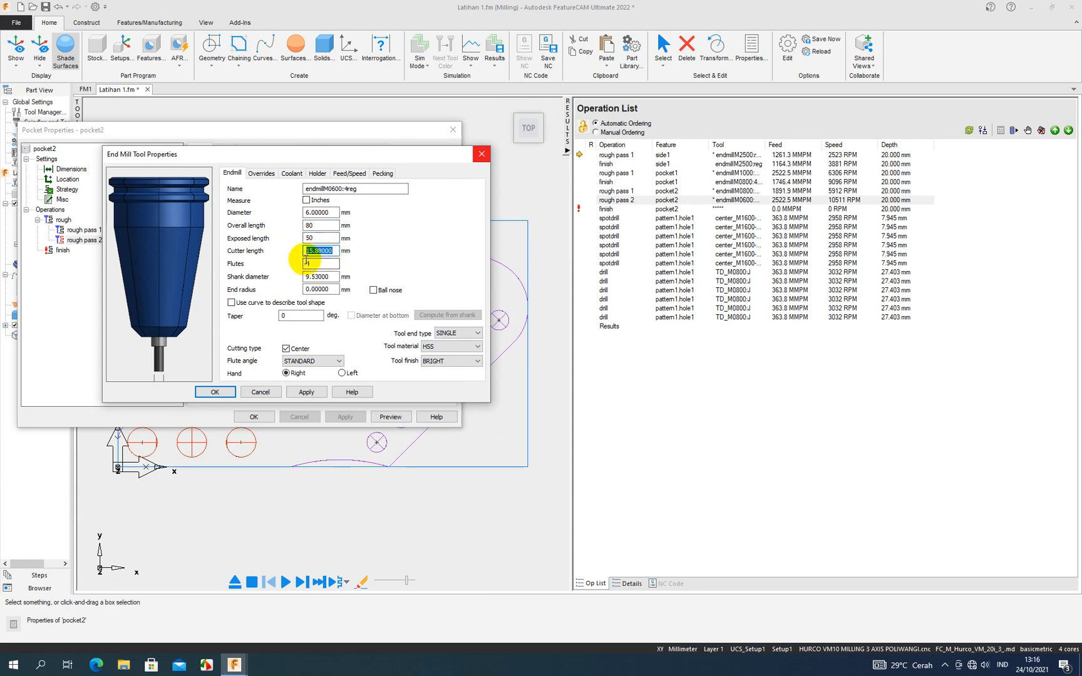
{"action": "type", "text": "35"}
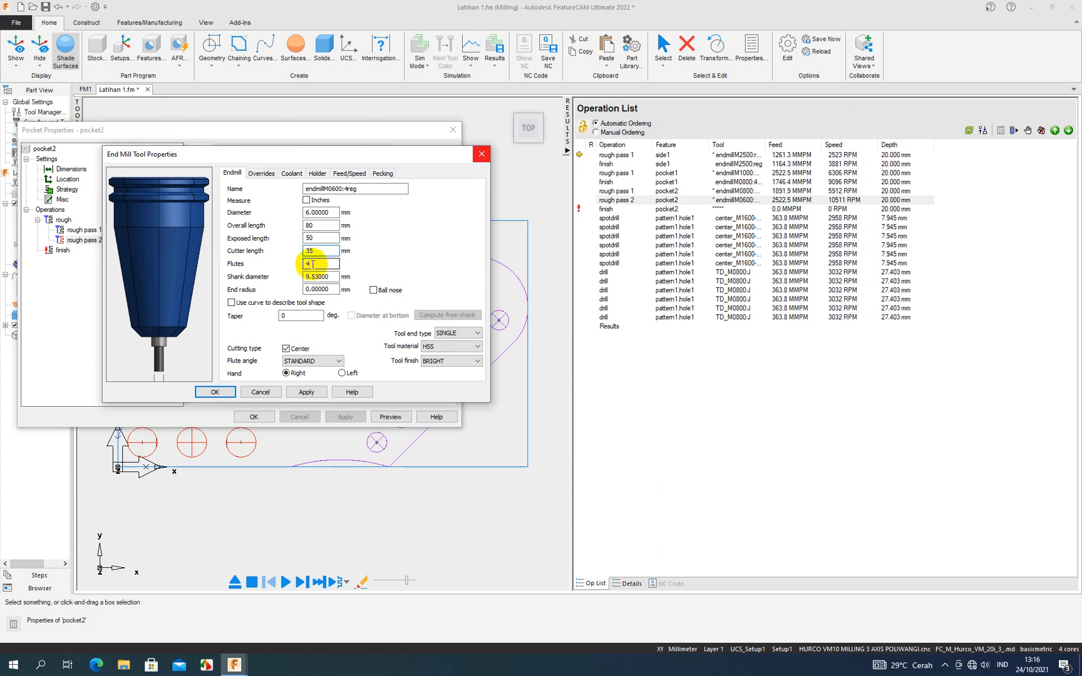
{"action": "double_click", "coordinate": [322, 277]}
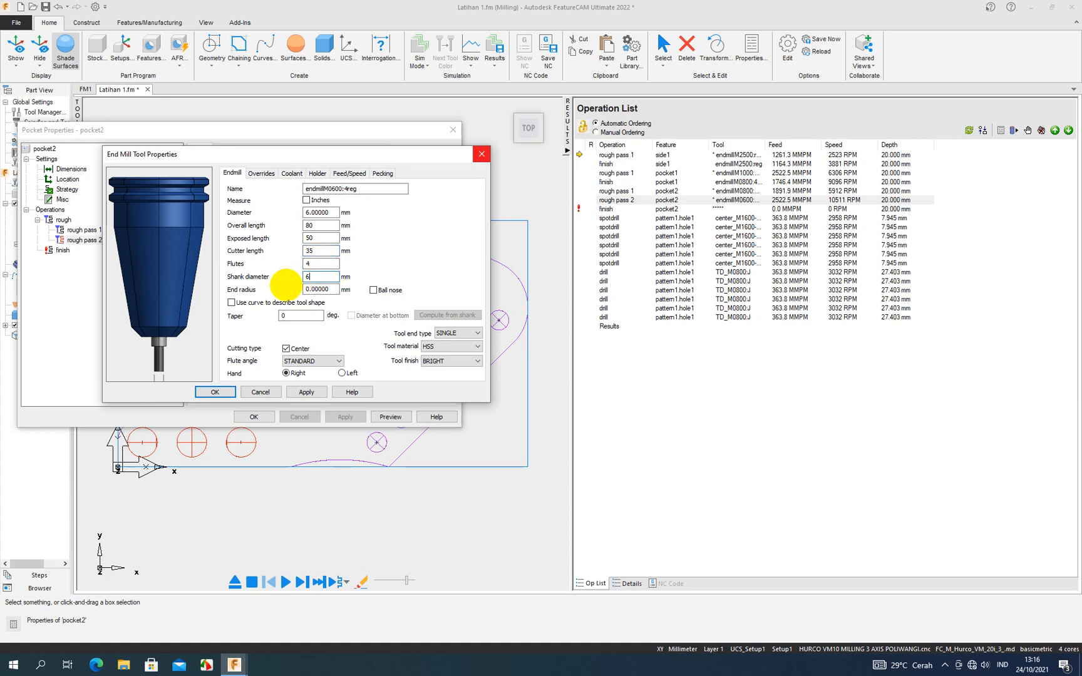
{"action": "left_click", "coordinate": [306, 392]}
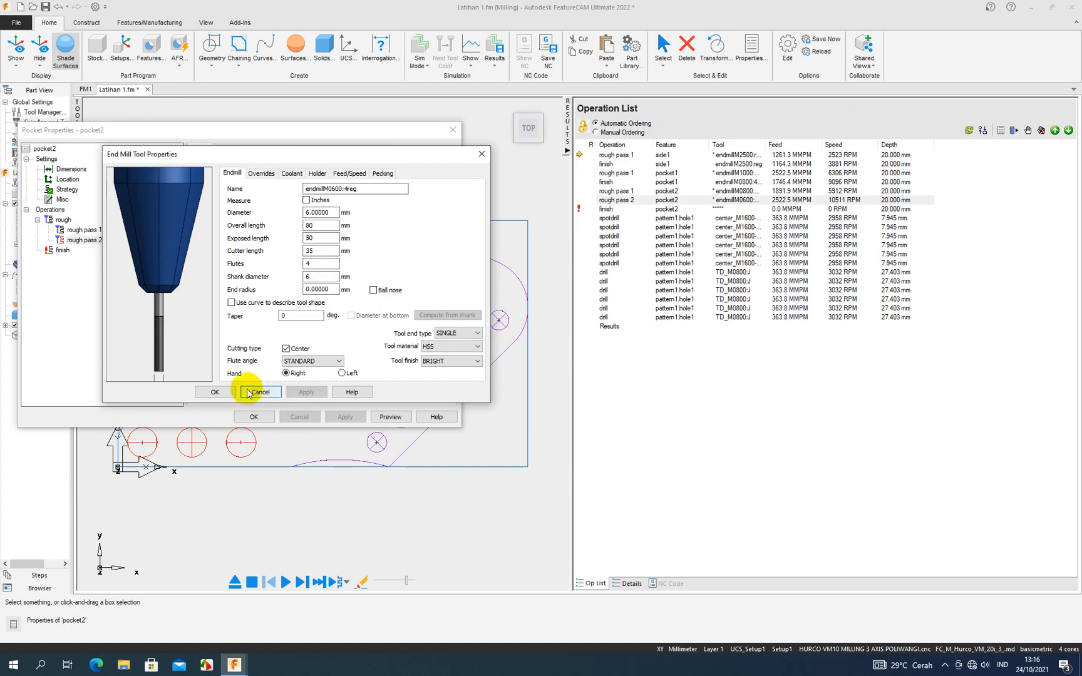
{"action": "left_click", "coordinate": [248, 393]}
{"action": "left_click", "coordinate": [328, 414]}
{"action": "left_click", "coordinate": [254, 416]}
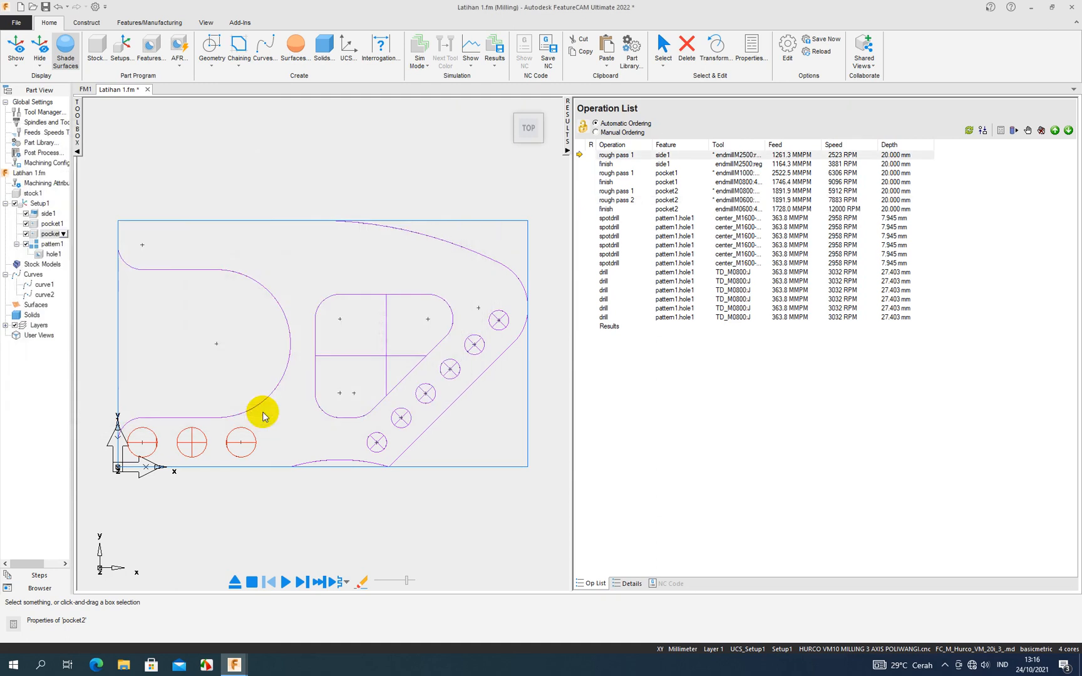
- Simulate the complete machining, inspect the pocket2 cut, and look at the properties of pocket2's rough pass 2
{"action": "left_click", "coordinate": [284, 582]}
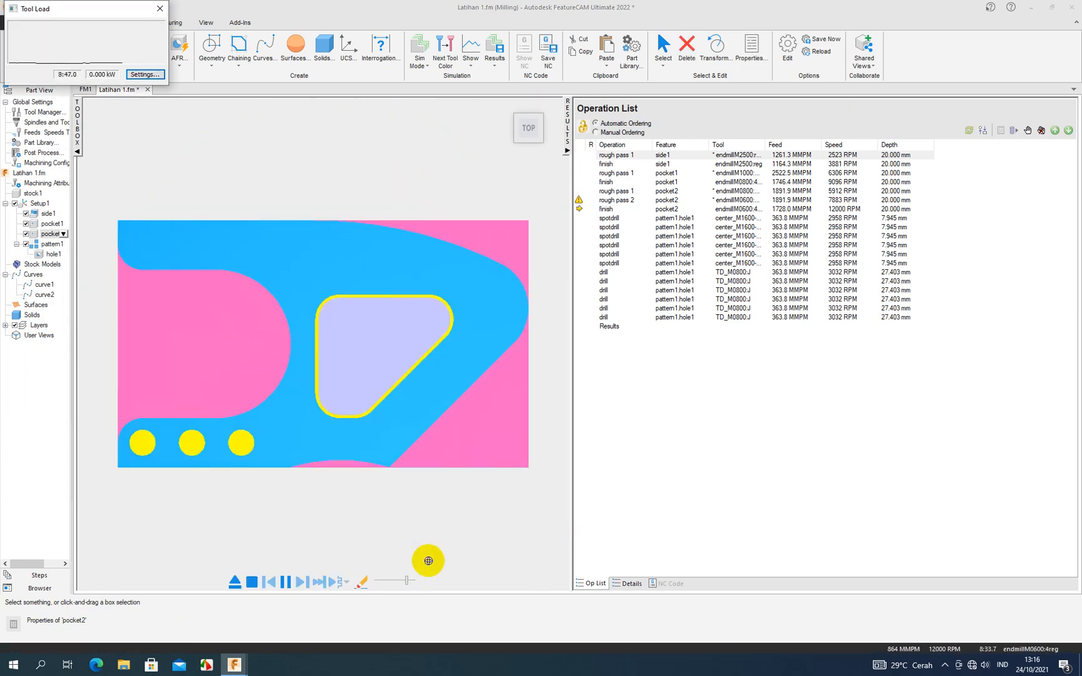
{"action": "middle_click_drag", "start_coordinate": [429, 499], "coordinate": [422, 423]}
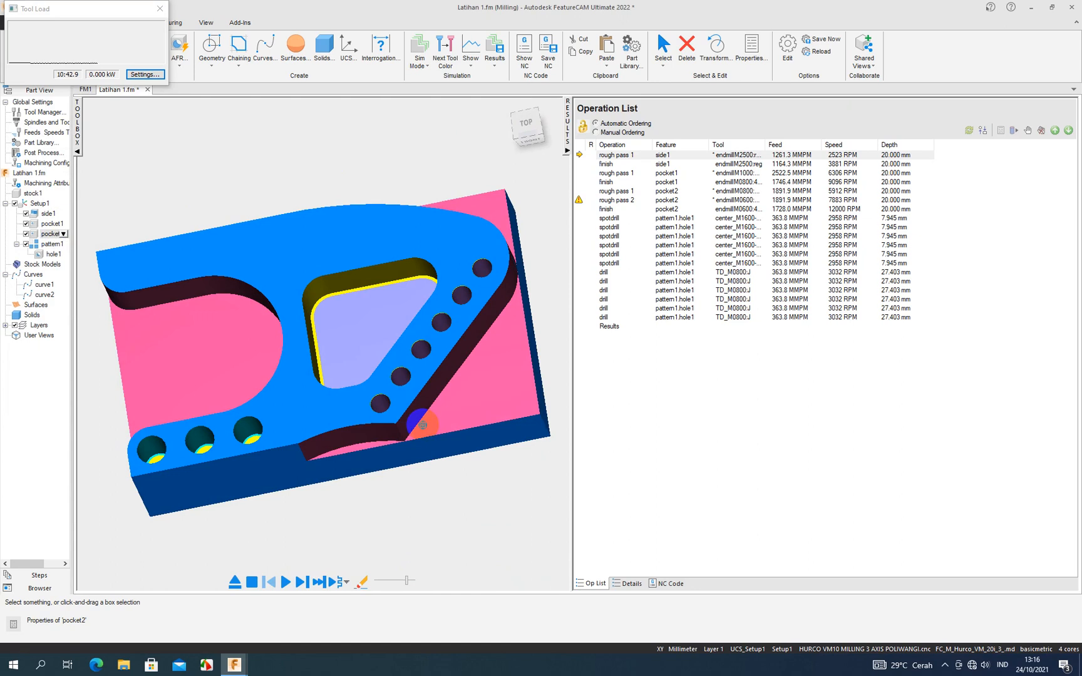
{"action": "double_click", "coordinate": [615, 200]}
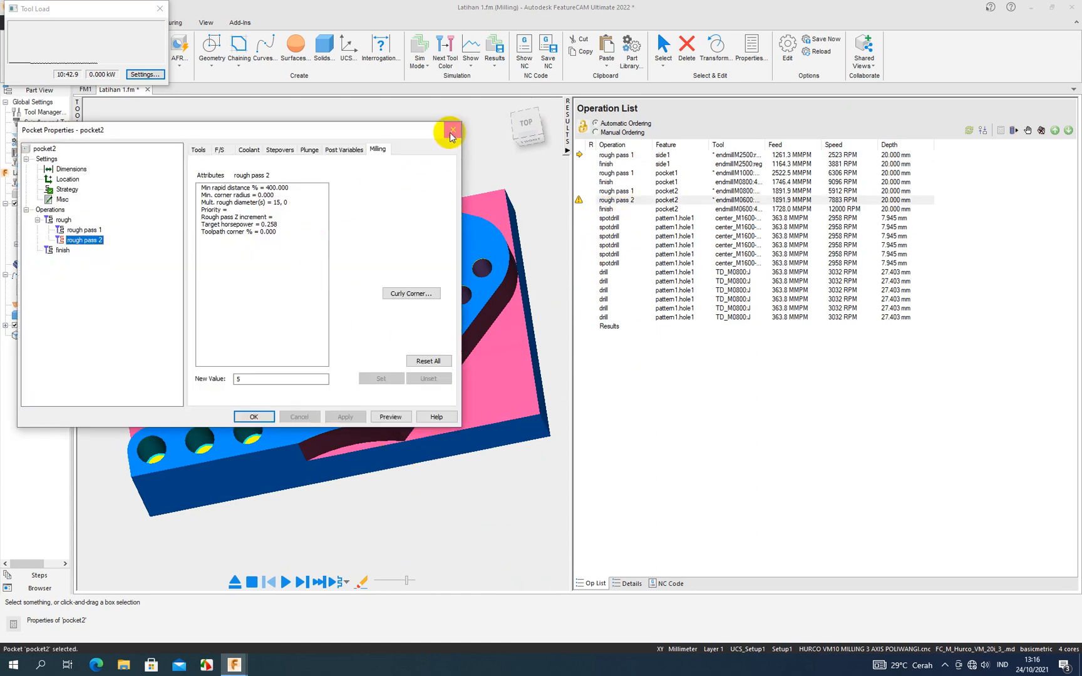
{"action": "left_click", "coordinate": [452, 130]}
- Read the manufacturing details for pocket2's rough pass 2 to find the cause of its warning, and return to the operation list
{"action": "left_click", "coordinate": [628, 583]}
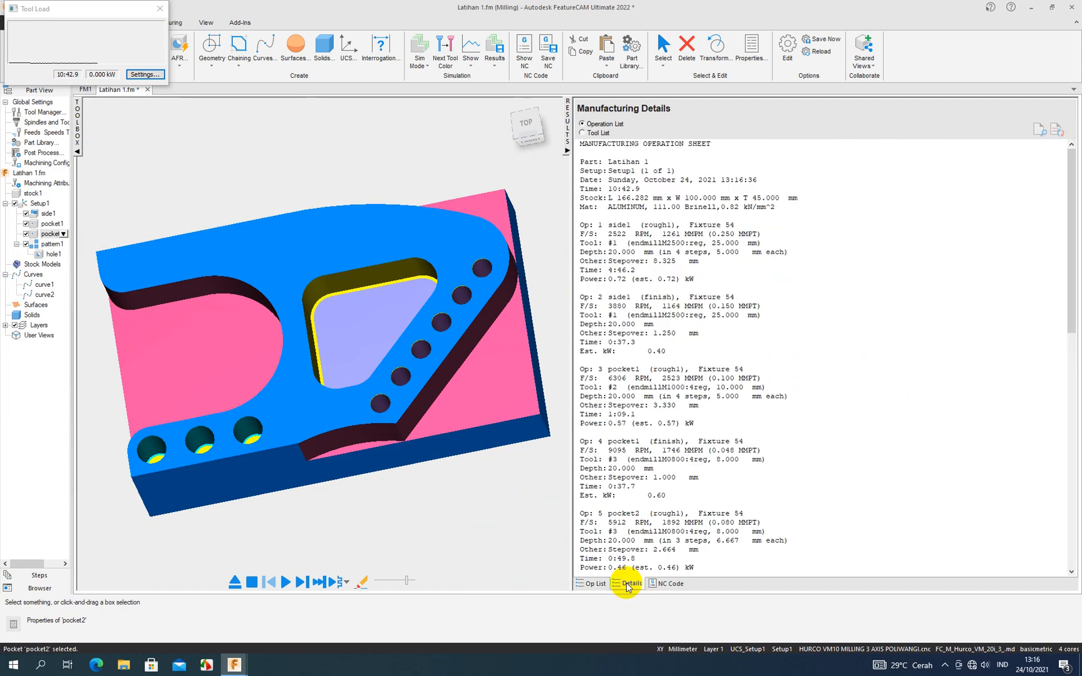
{"action": "scroll", "coordinate": [661, 460], "scroll_direction": "down", "scroll_amount": 3}
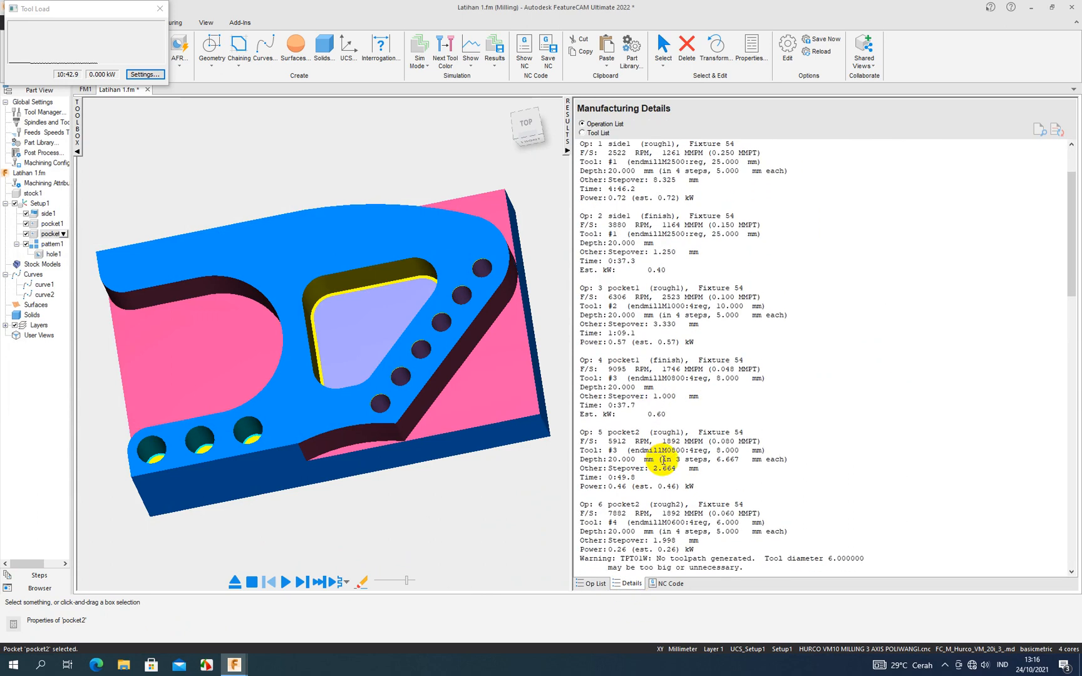
{"action": "scroll", "coordinate": [719, 525], "scroll_direction": "down", "scroll_amount": 2}
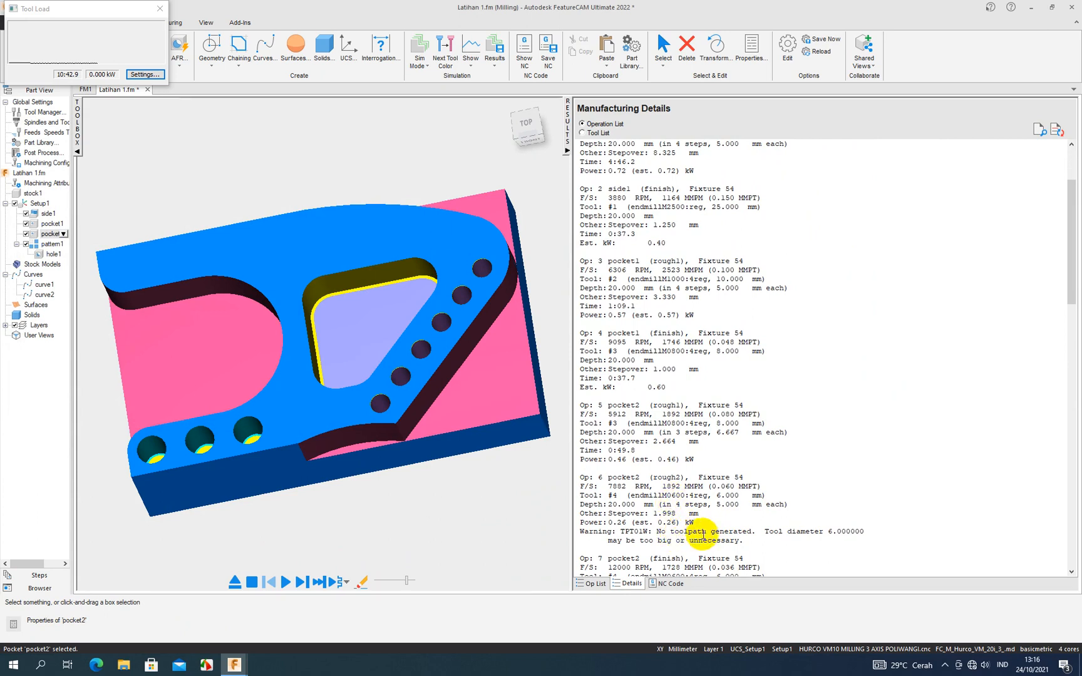
{"action": "scroll", "coordinate": [639, 306], "scroll_direction": "up", "scroll_amount": 7}
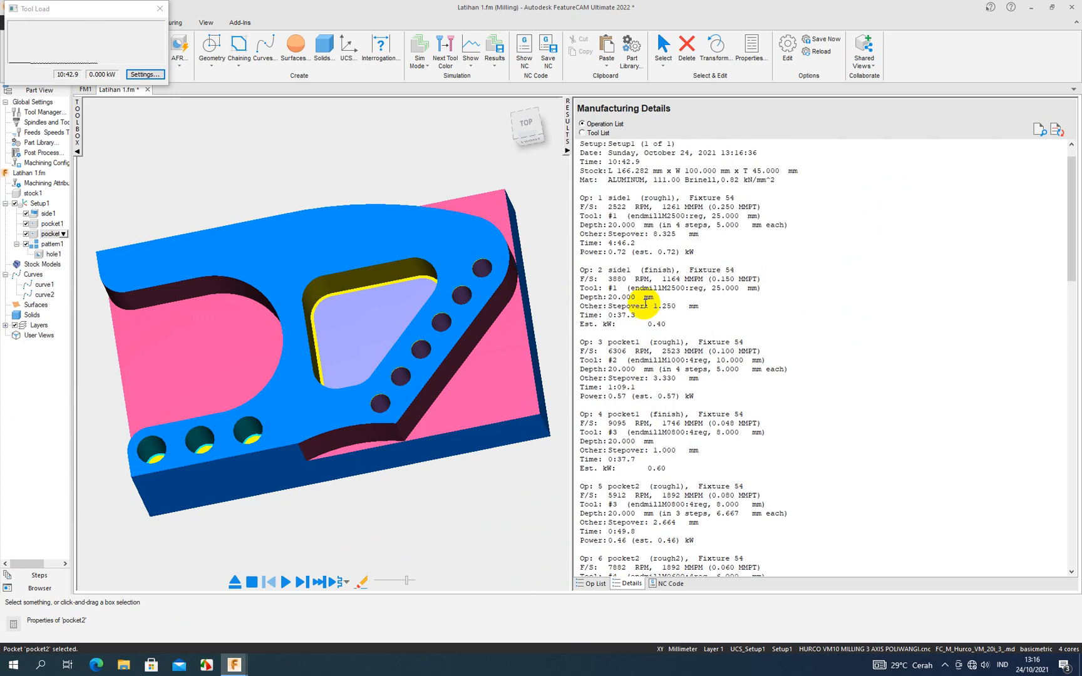
{"action": "scroll", "coordinate": [644, 304], "scroll_direction": "down", "scroll_amount": 7}
{"action": "scroll", "coordinate": [645, 304], "scroll_direction": "down", "scroll_amount": 13}
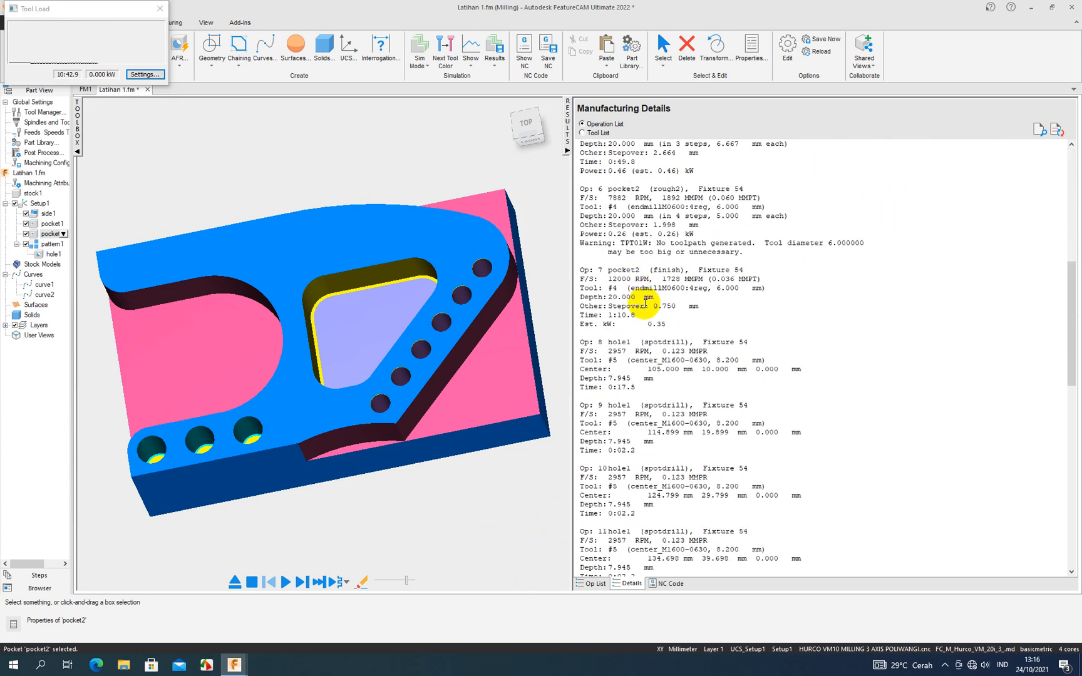
{"action": "left_click", "coordinate": [568, 149]}
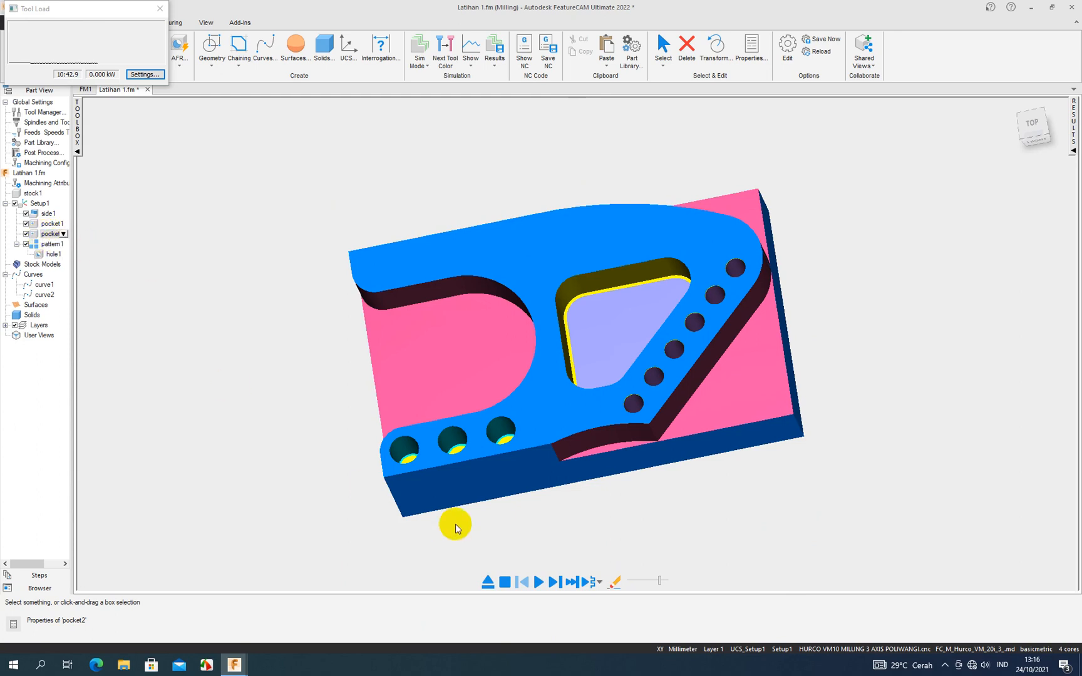
{"action": "left_click", "coordinate": [1074, 151]}
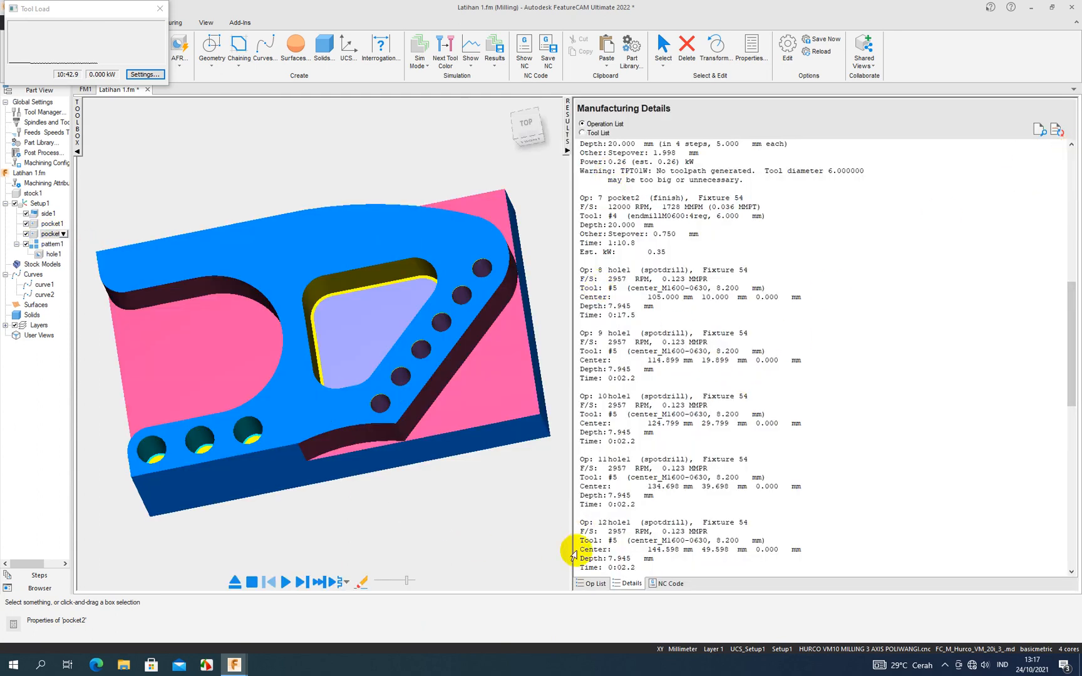
{"action": "left_click", "coordinate": [595, 582]}
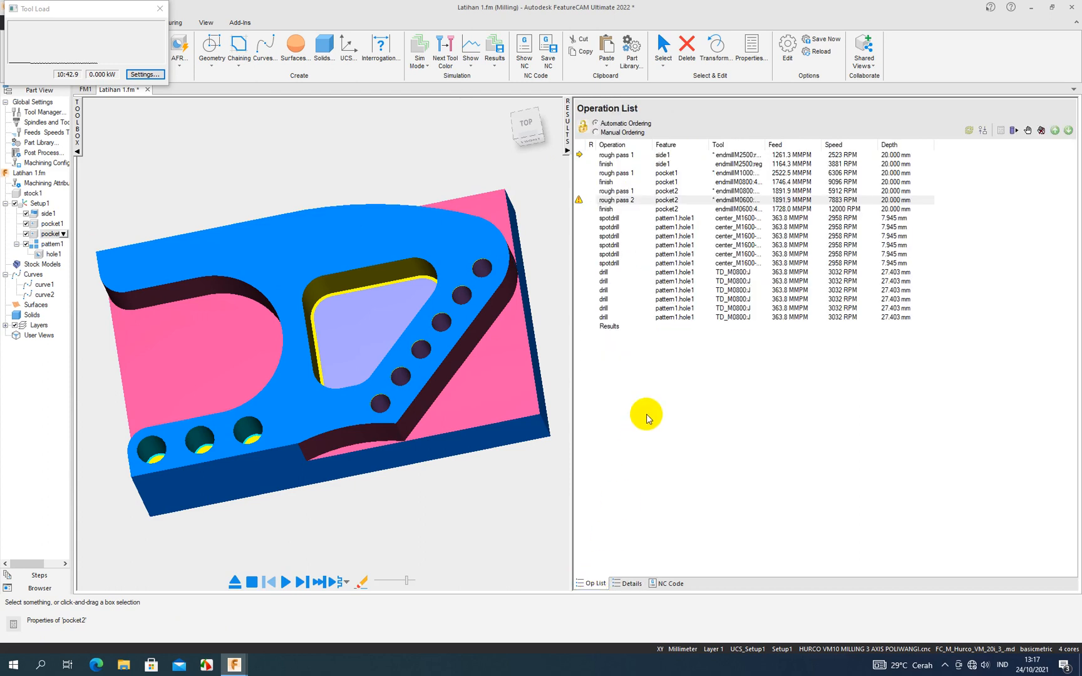
- Review pocket2's dimension and strategy settings, and try enabling the Pre-drill operation
{"action": "double_click", "coordinate": [647, 200]}
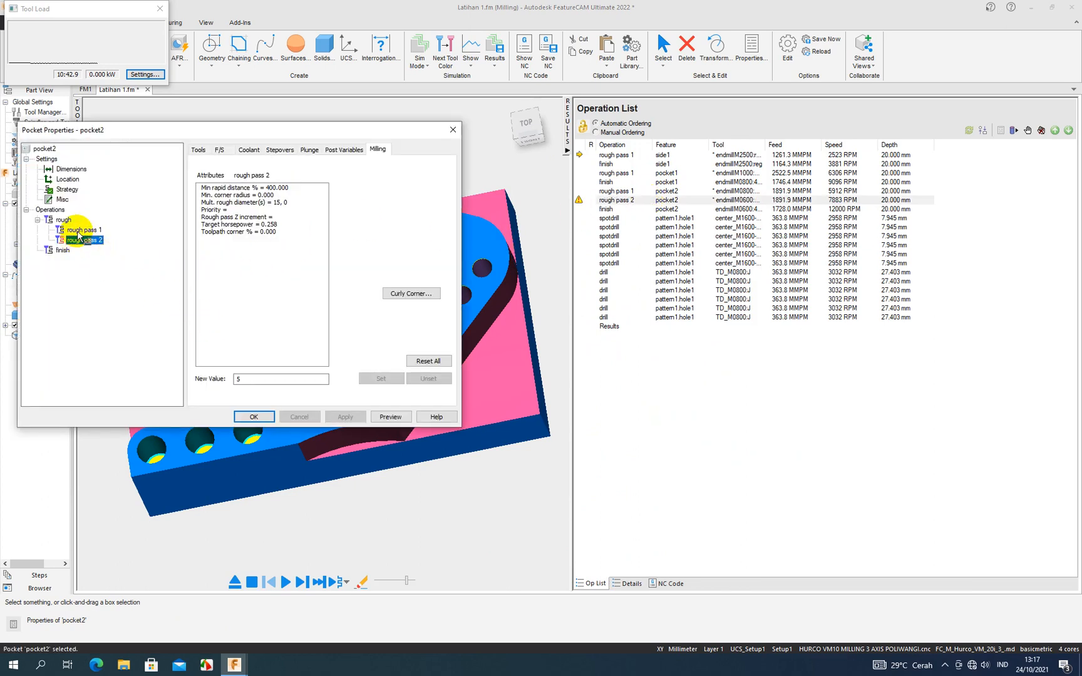
{"action": "left_click", "coordinate": [68, 168]}
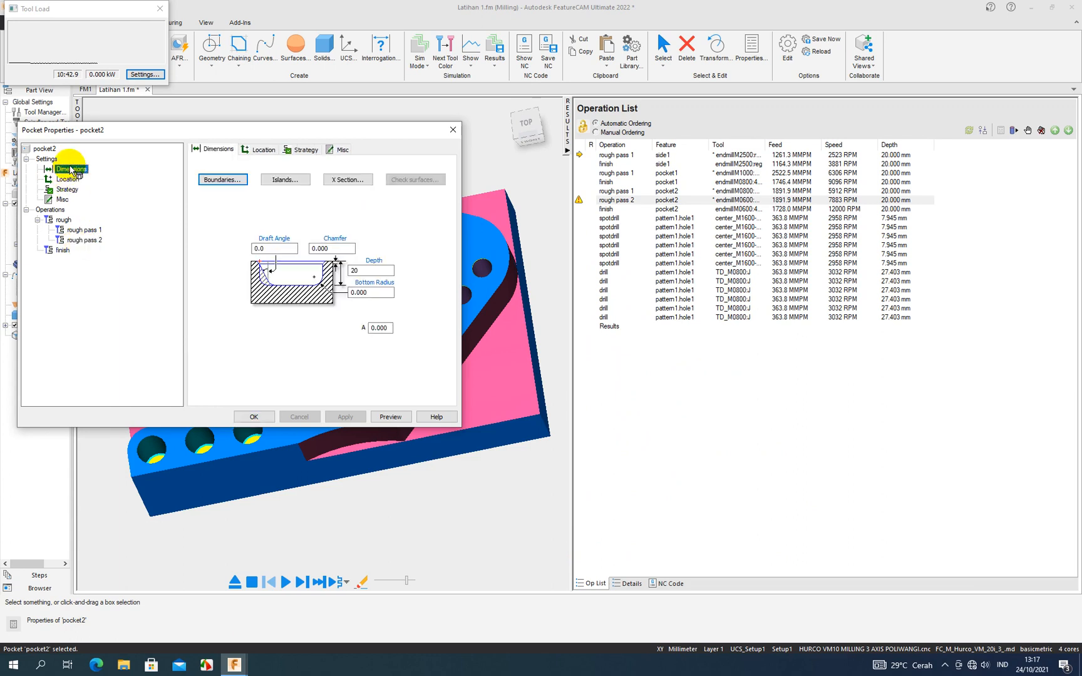
{"action": "left_click", "coordinate": [67, 189]}
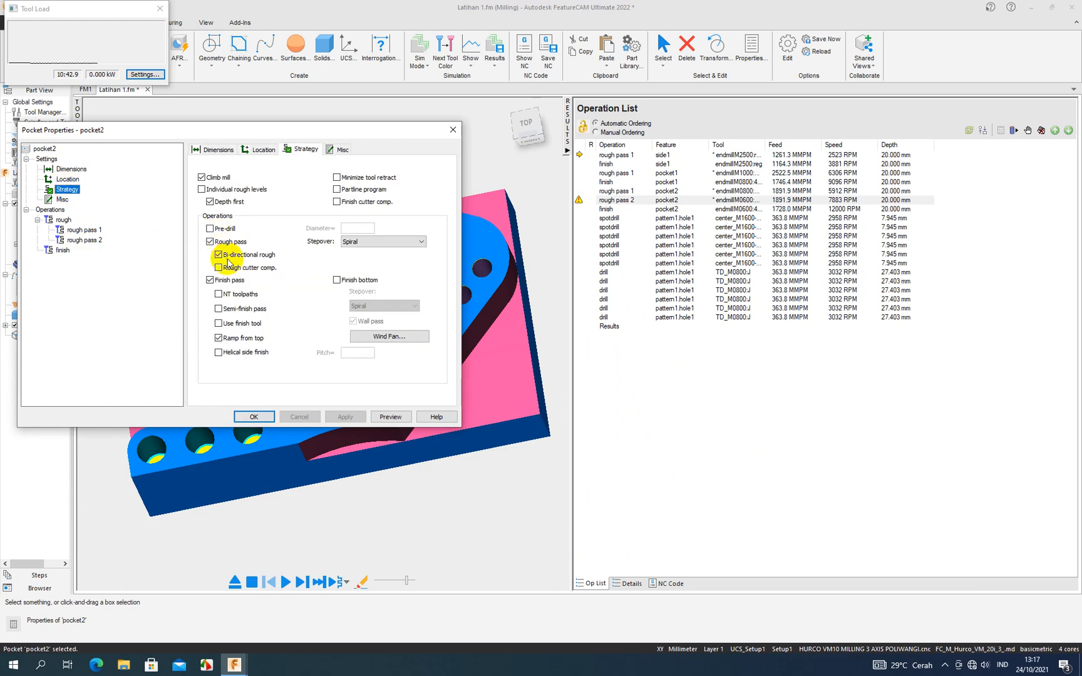
{"action": "left_click", "coordinate": [211, 230]}
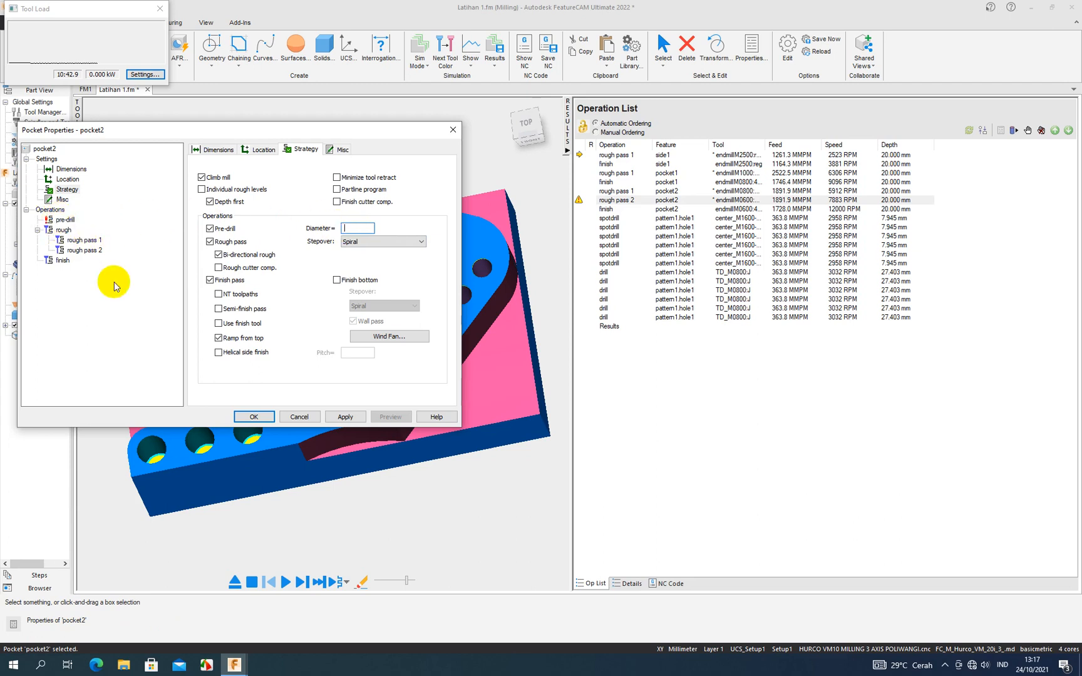
{"action": "left_click", "coordinate": [292, 418]}
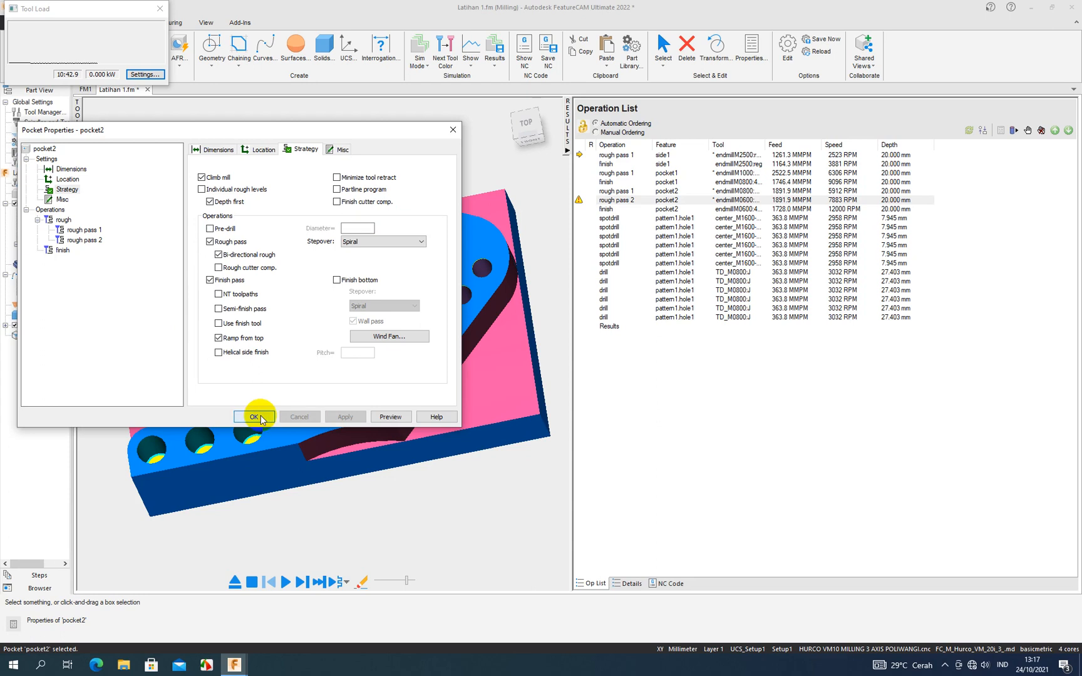
{"action": "left_click", "coordinate": [261, 415]}
{"action": "left_click", "coordinate": [298, 305]}
{"action": "left_click", "coordinate": [452, 130]}
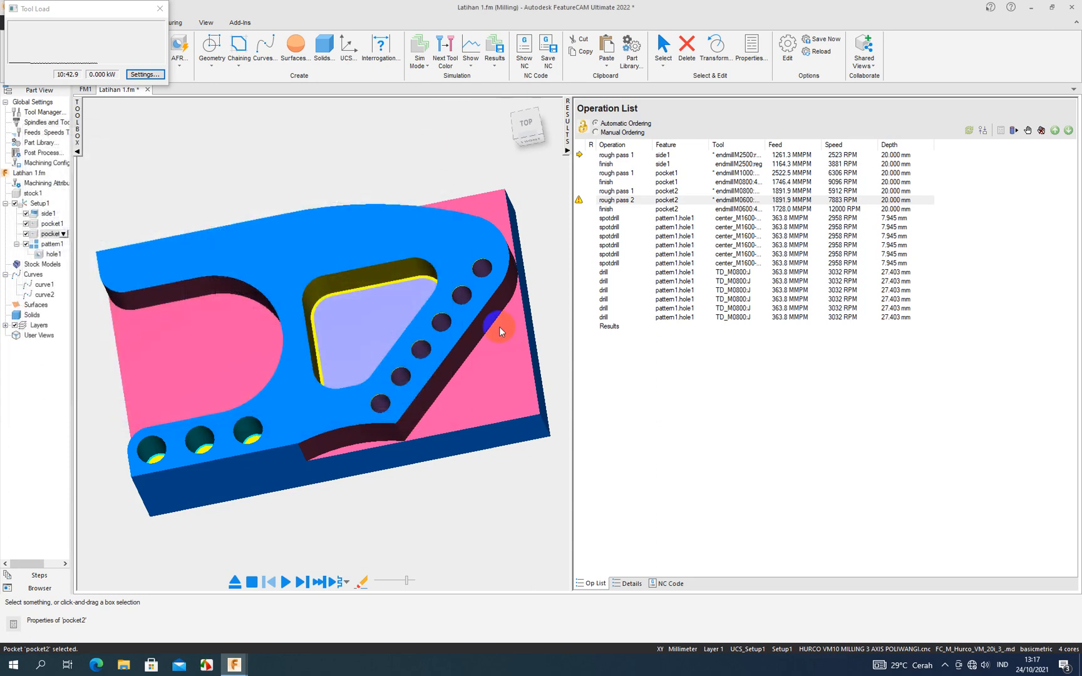
- Examine the simulated part at full width in the back-left isometric view, and stop the simulation
{"action": "left_click", "coordinate": [566, 152]}
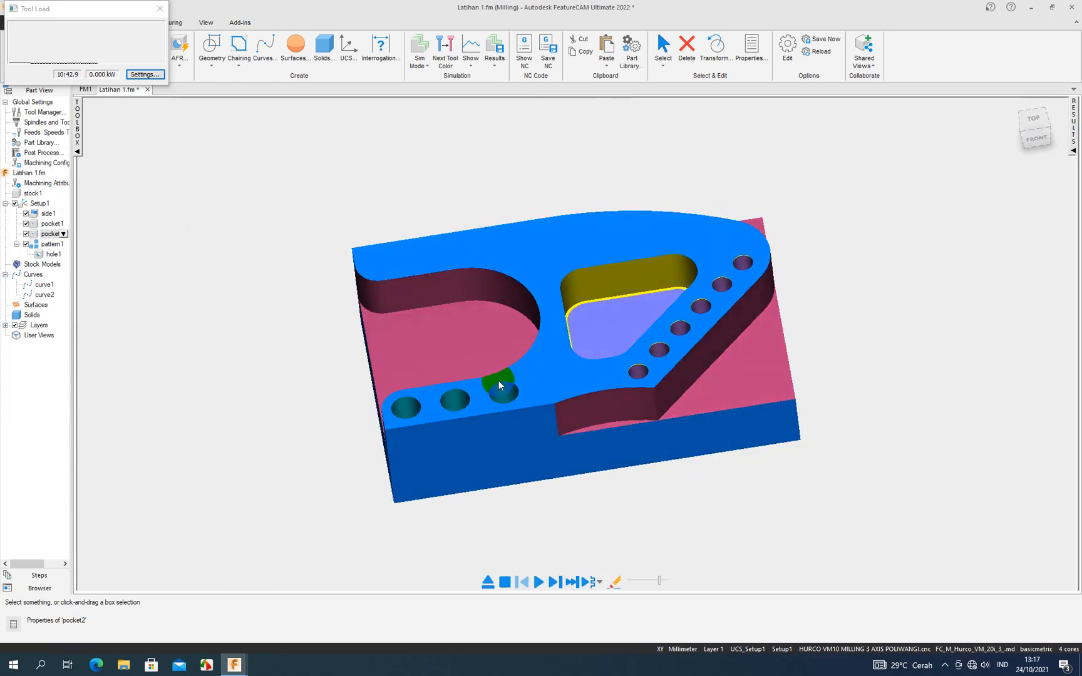
{"action": "key", "text": "ctrl+7"}
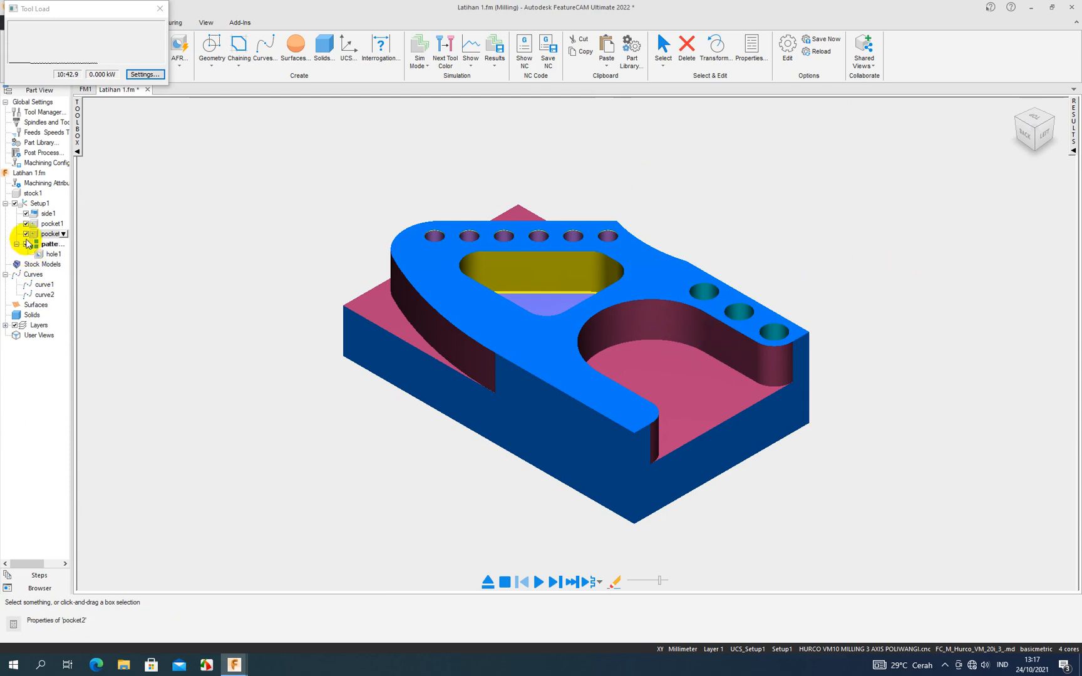
{"action": "left_click", "coordinate": [154, 9]}
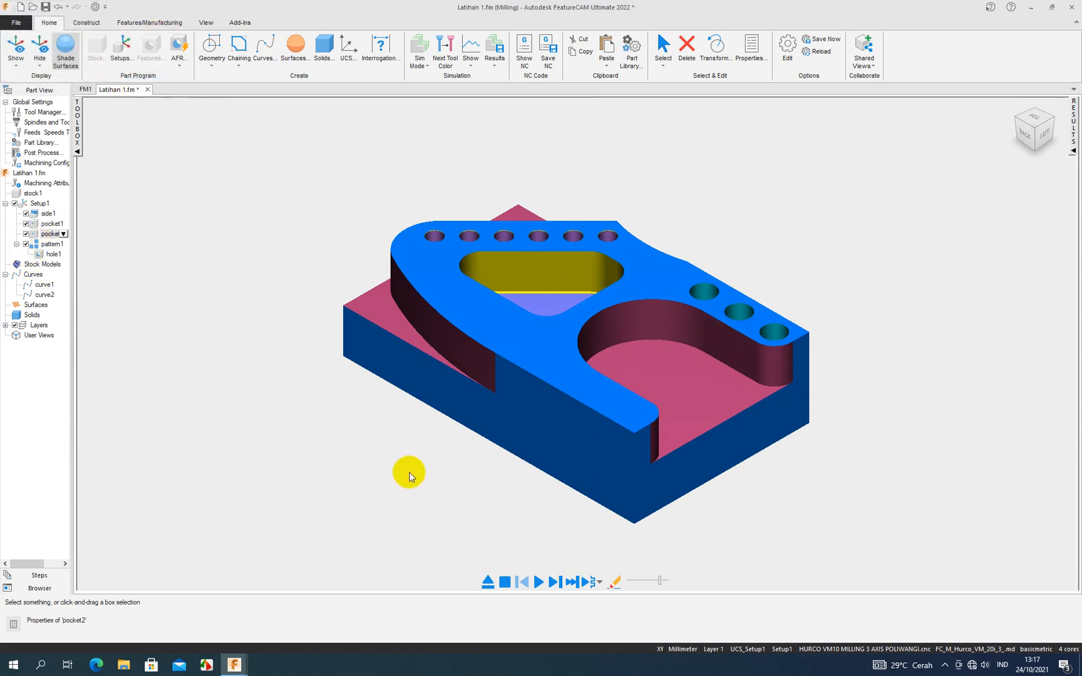
{"action": "left_click", "coordinate": [504, 582]}
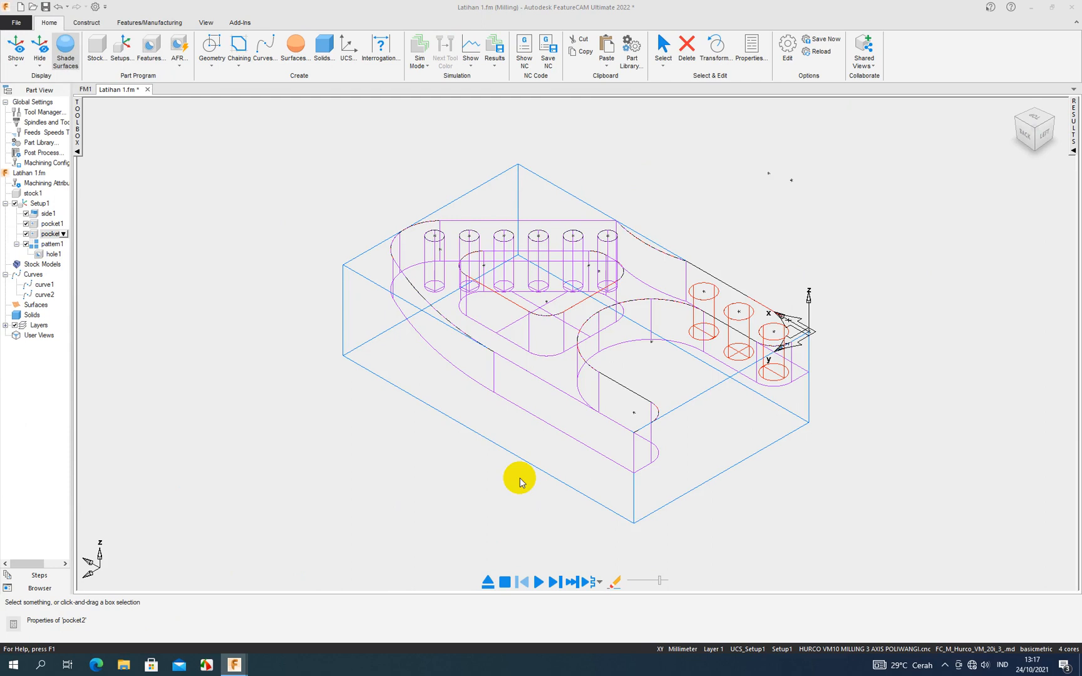
- Compare the operation list and tool list views of the manufacturing details, and go back to the operation list
{"action": "left_click", "coordinate": [1073, 152]}
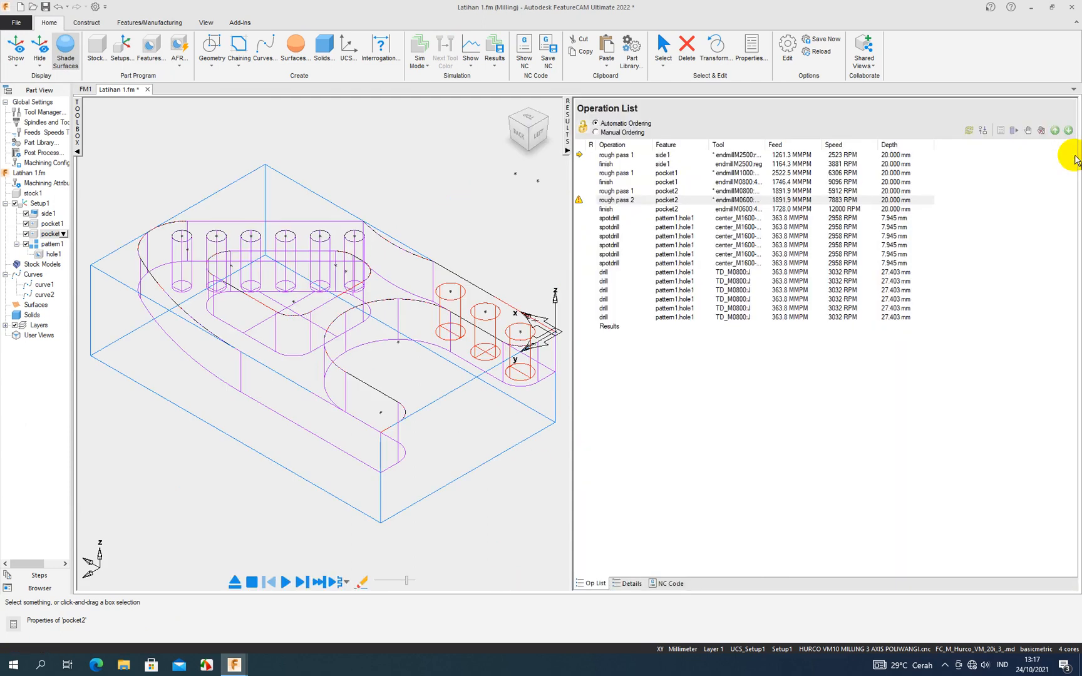
{"action": "left_click", "coordinate": [631, 584]}
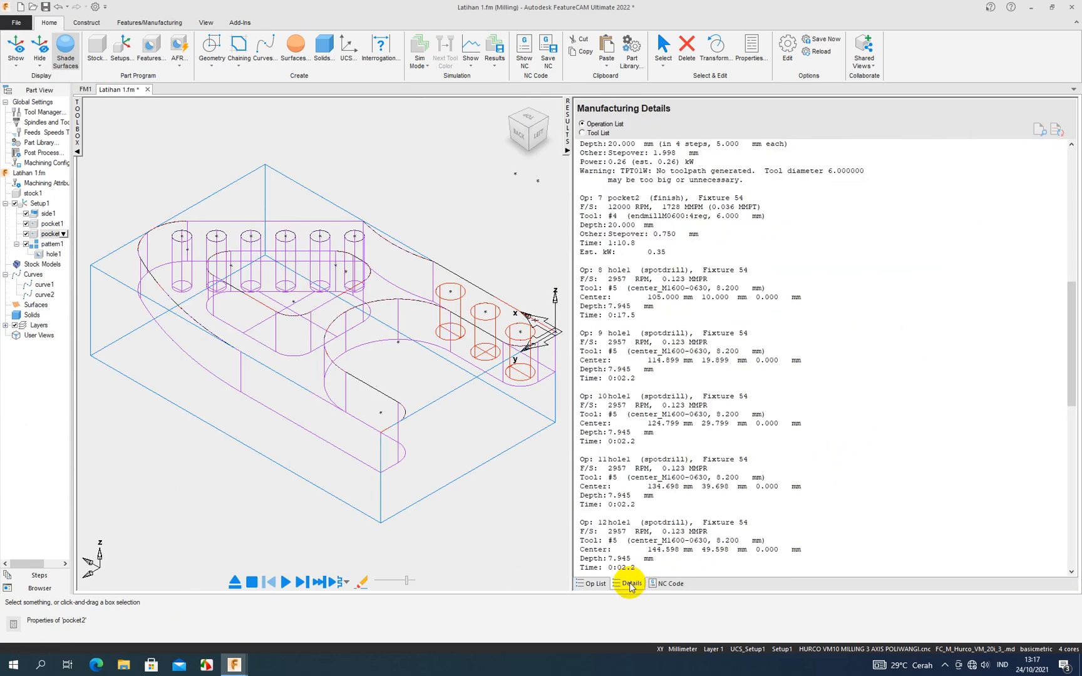
{"action": "left_click", "coordinate": [582, 134]}
{"action": "left_click", "coordinate": [582, 125]}
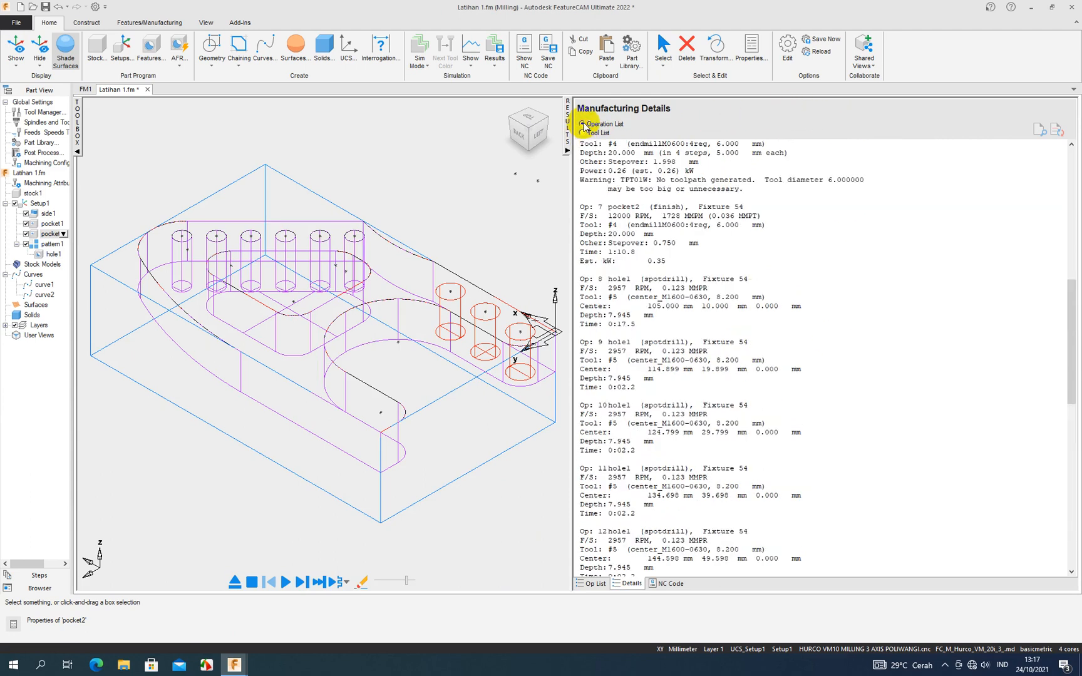
{"action": "left_click", "coordinate": [602, 584]}
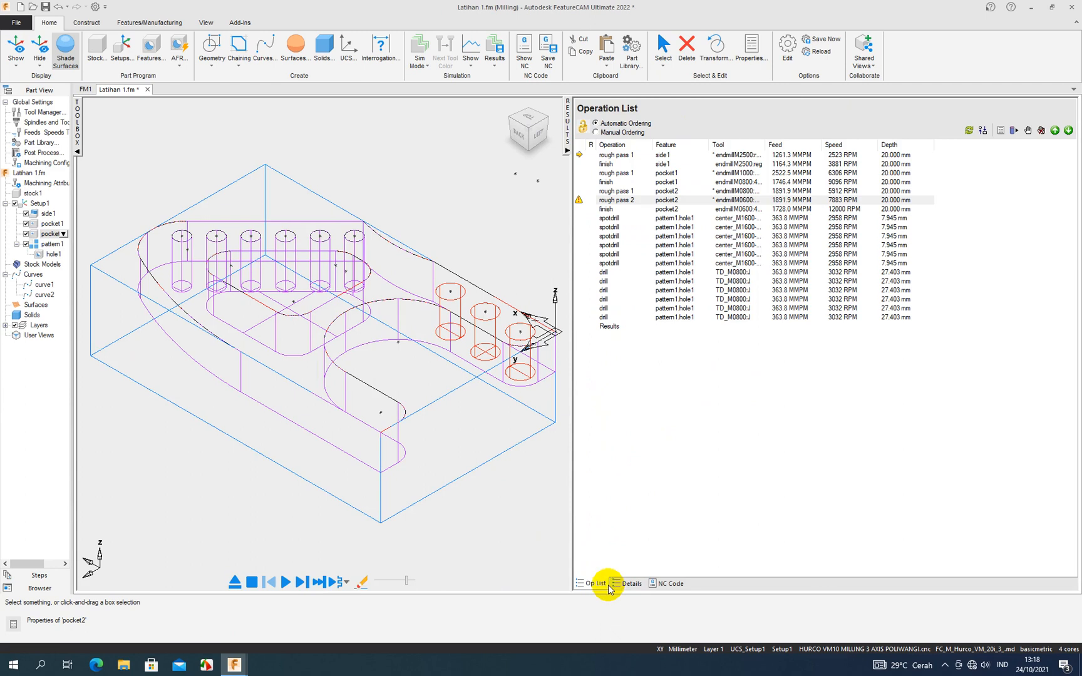
- Accept the automatic operation ordering with Minimize tool changes enabled, and check the manufacturing operation sheet
{"action": "left_click", "coordinate": [983, 130]}
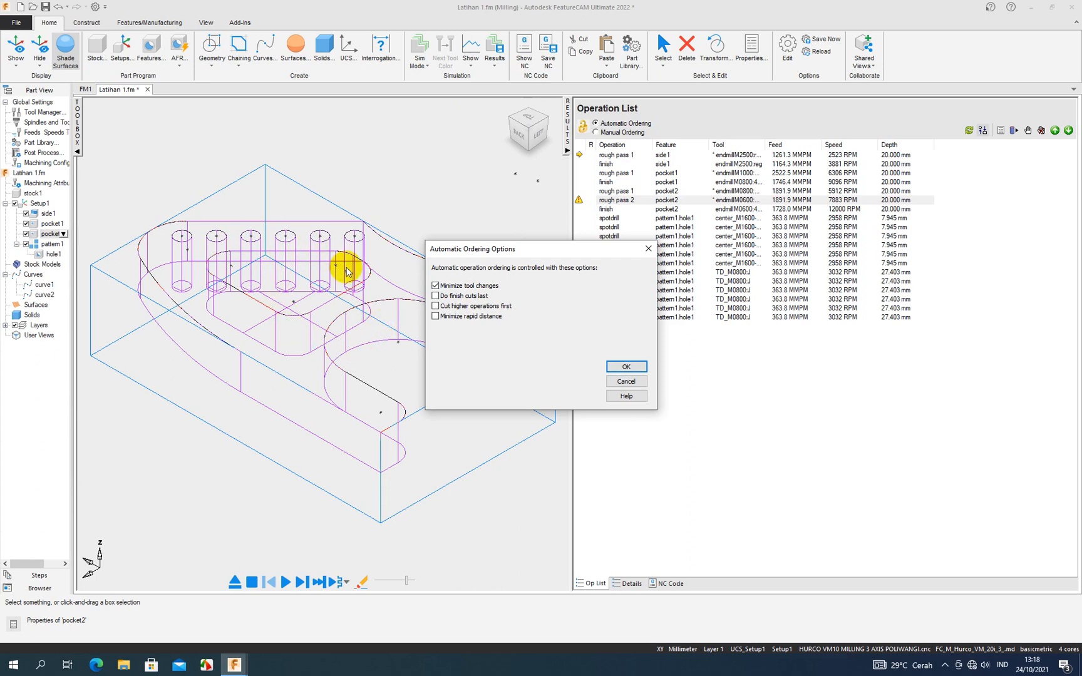
{"action": "left_click", "coordinate": [625, 368]}
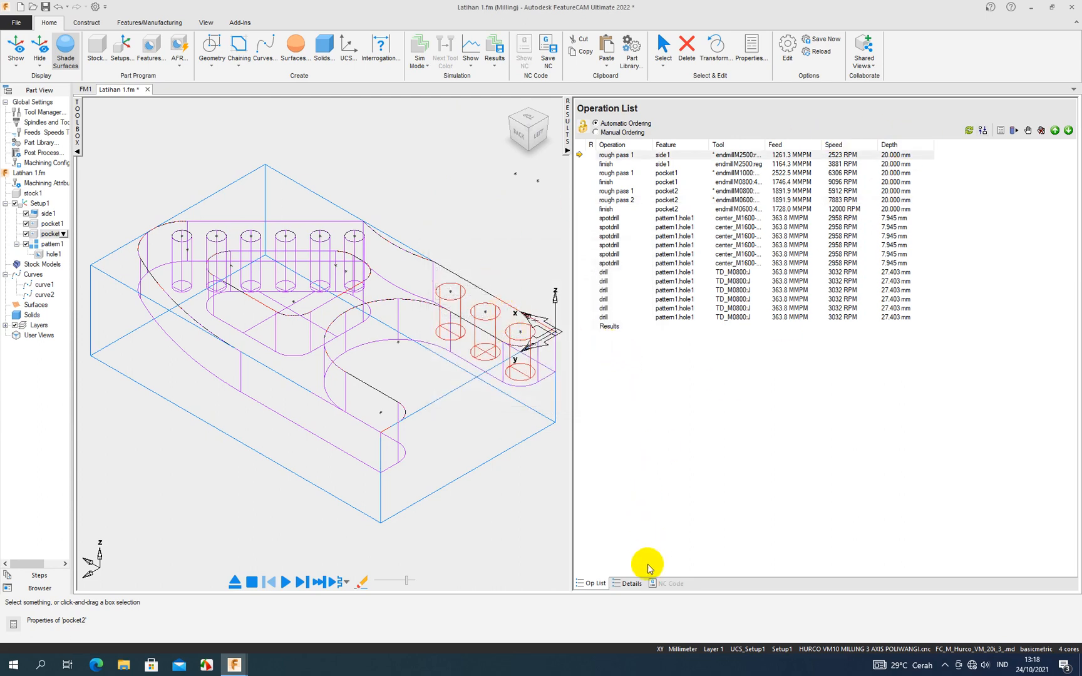
{"action": "left_click", "coordinate": [629, 583]}
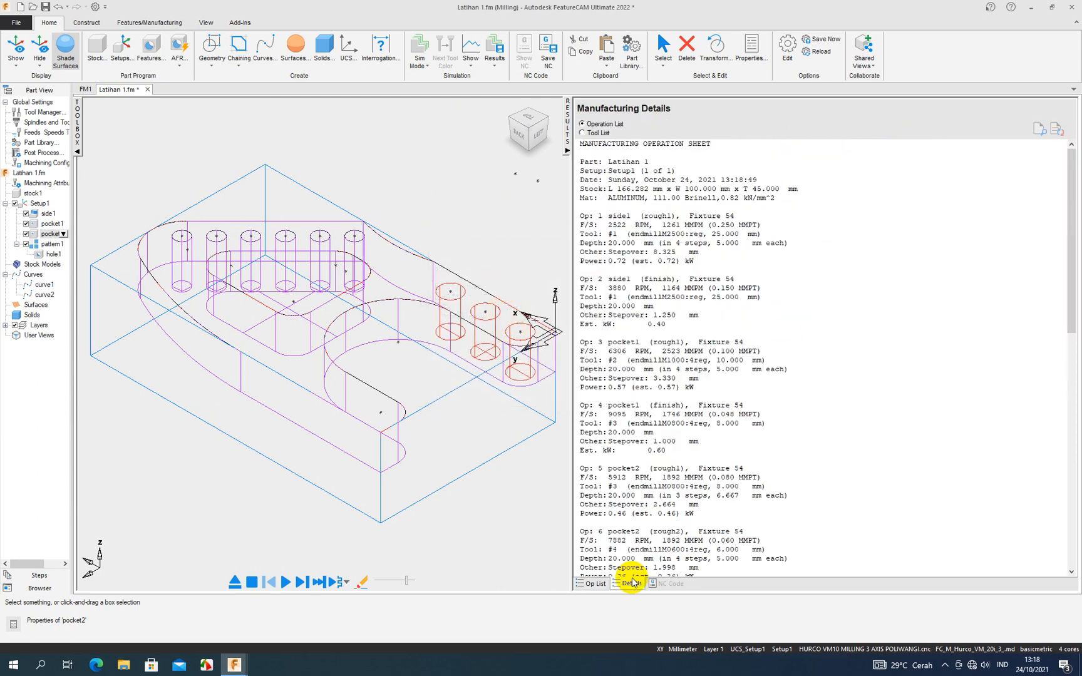
{"action": "left_click", "coordinate": [566, 151]}
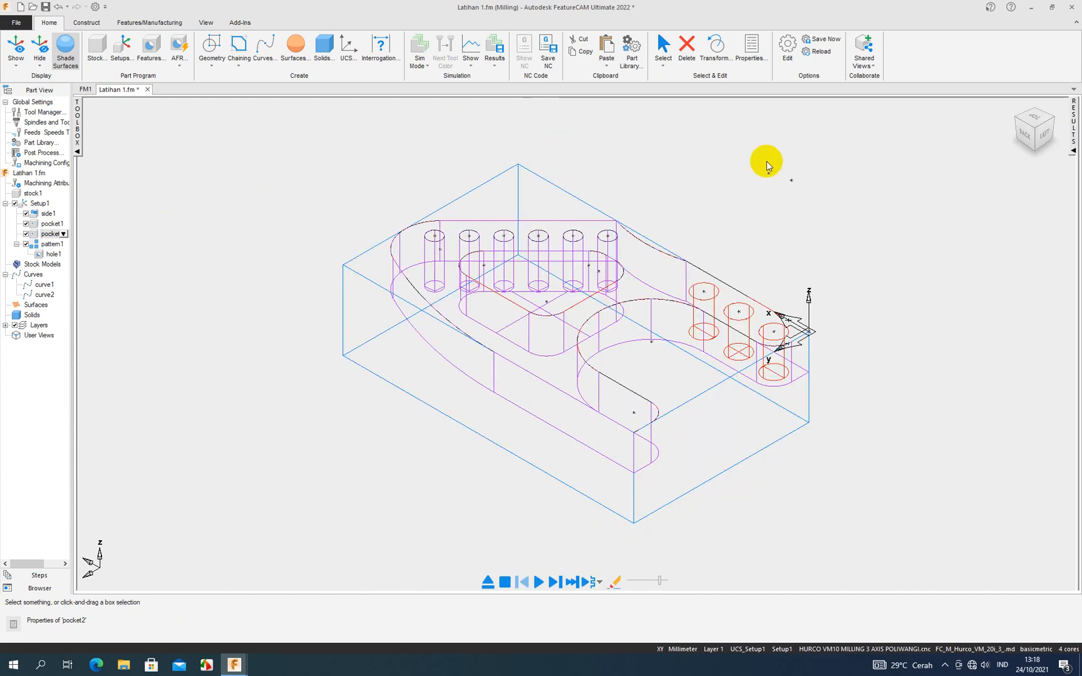
- Review the tool number and offset registers of the end mills in Tool Mapping, and accept the mapping
{"action": "left_click", "coordinate": [177, 25]}
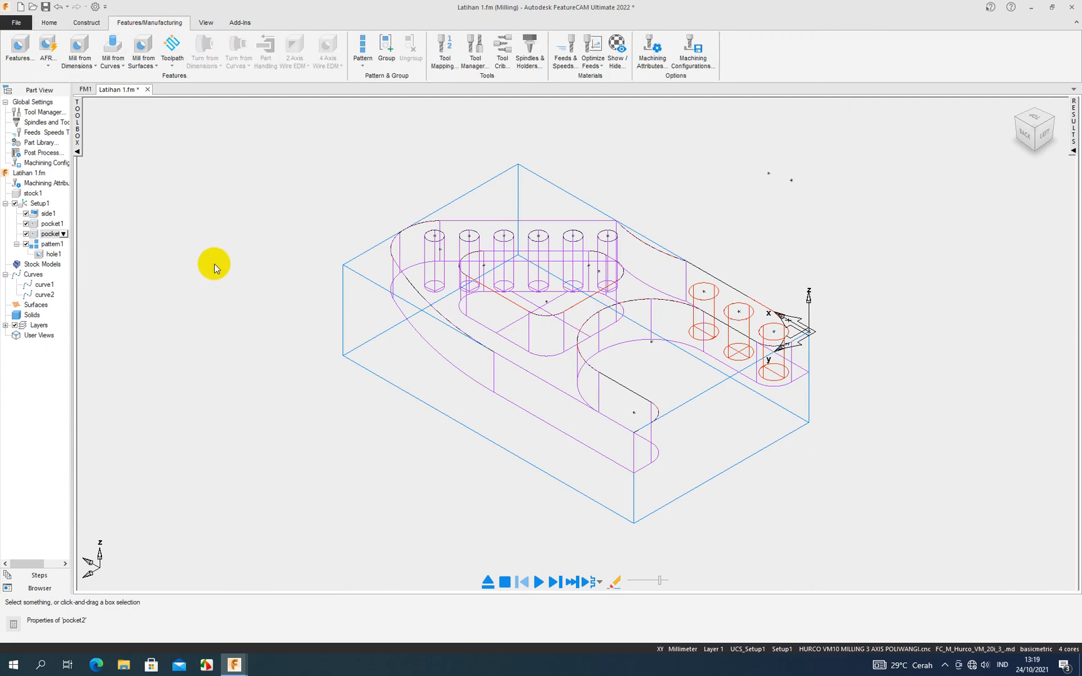
{"action": "left_click", "coordinate": [445, 58]}
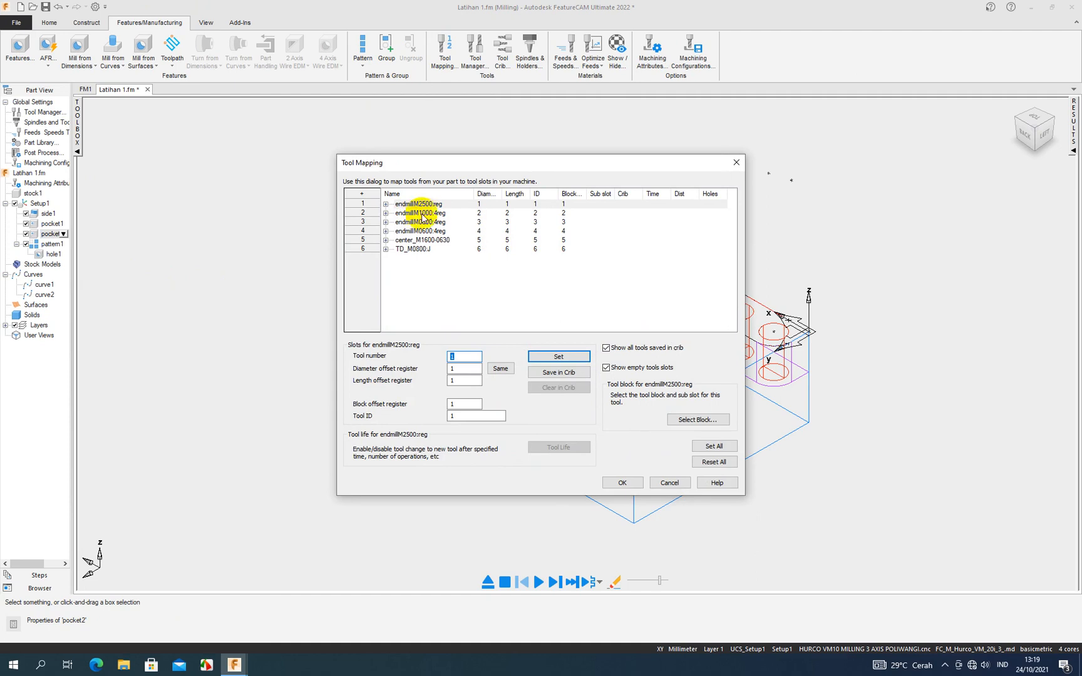
{"action": "left_click", "coordinate": [474, 203]}
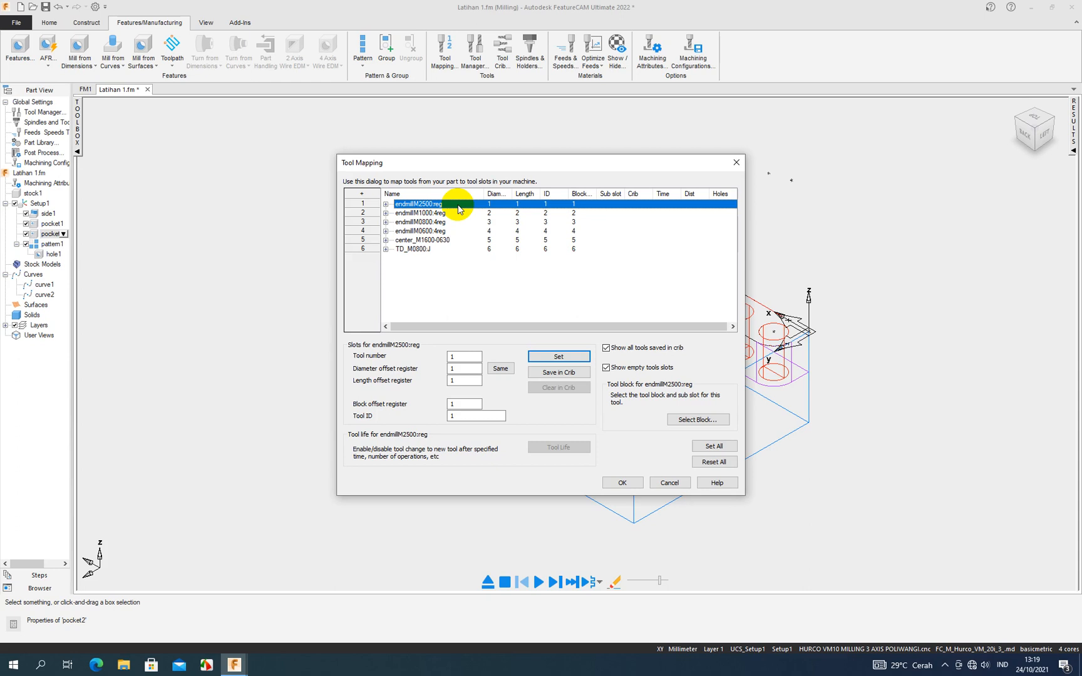
{"action": "left_click", "coordinate": [452, 213]}
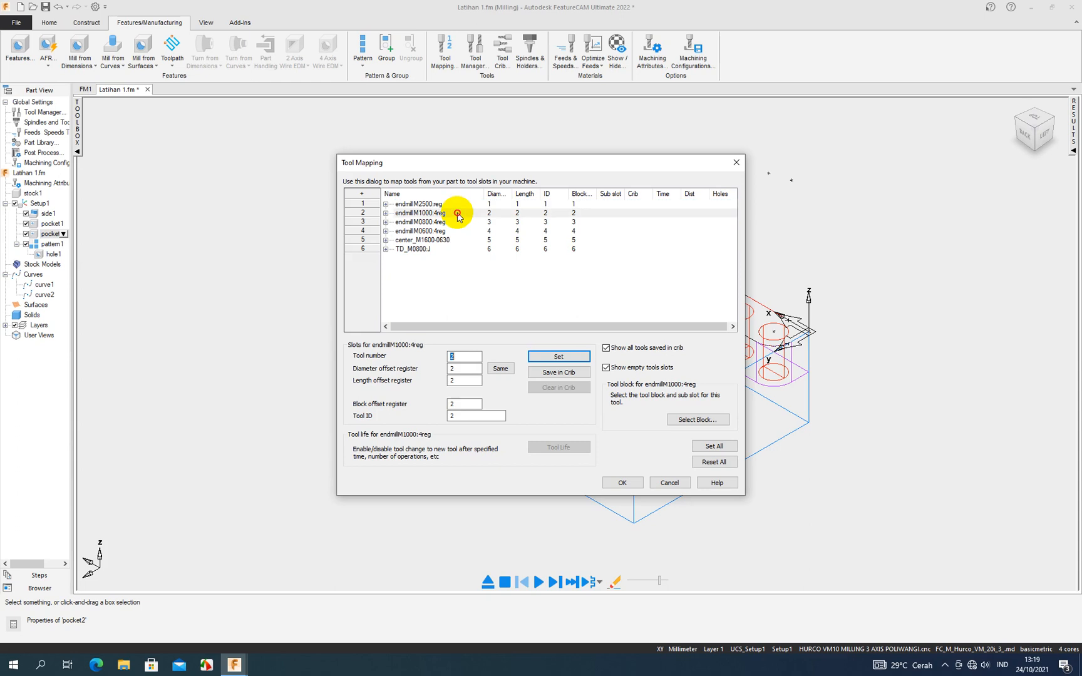
{"action": "left_click", "coordinate": [491, 222]}
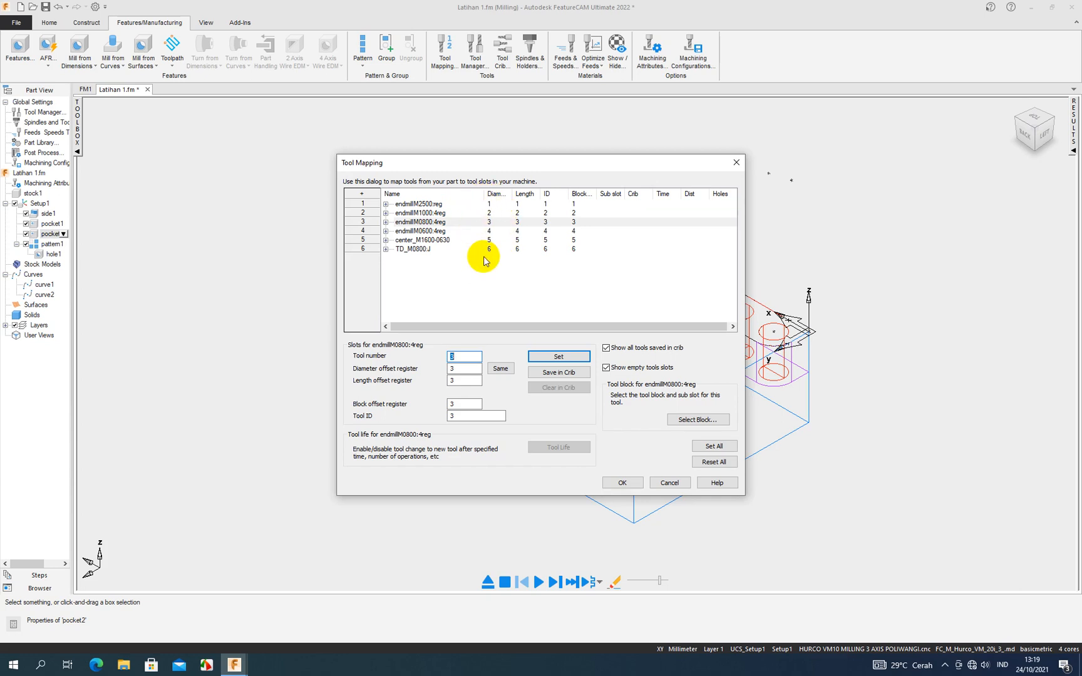
{"action": "left_click", "coordinate": [492, 206]}
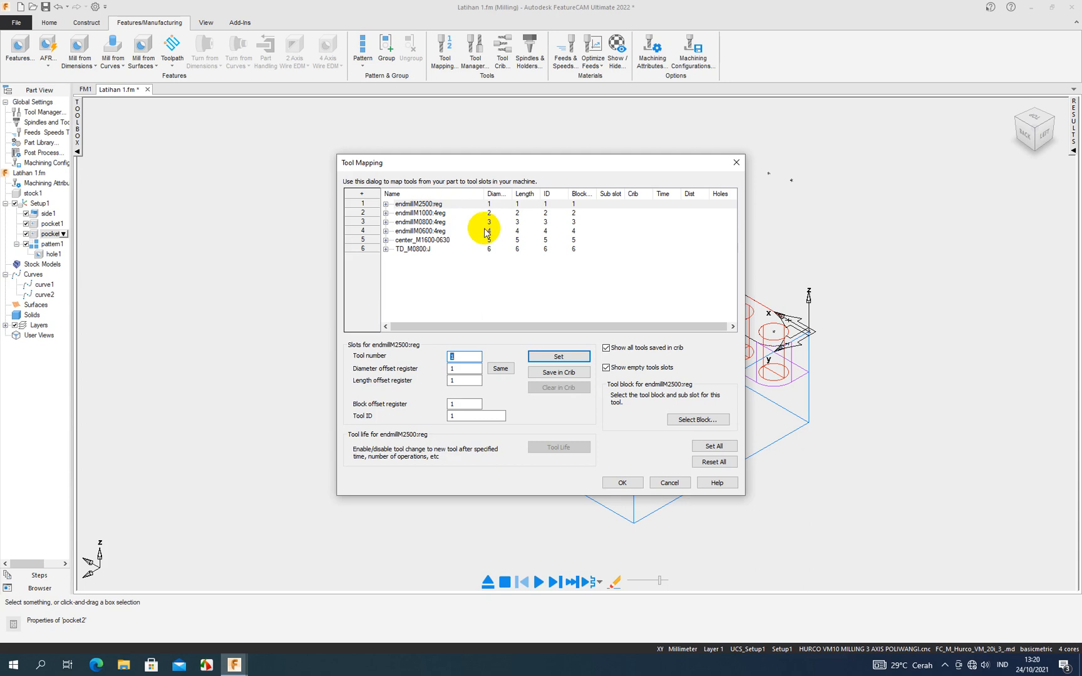
{"action": "left_click", "coordinate": [440, 205]}
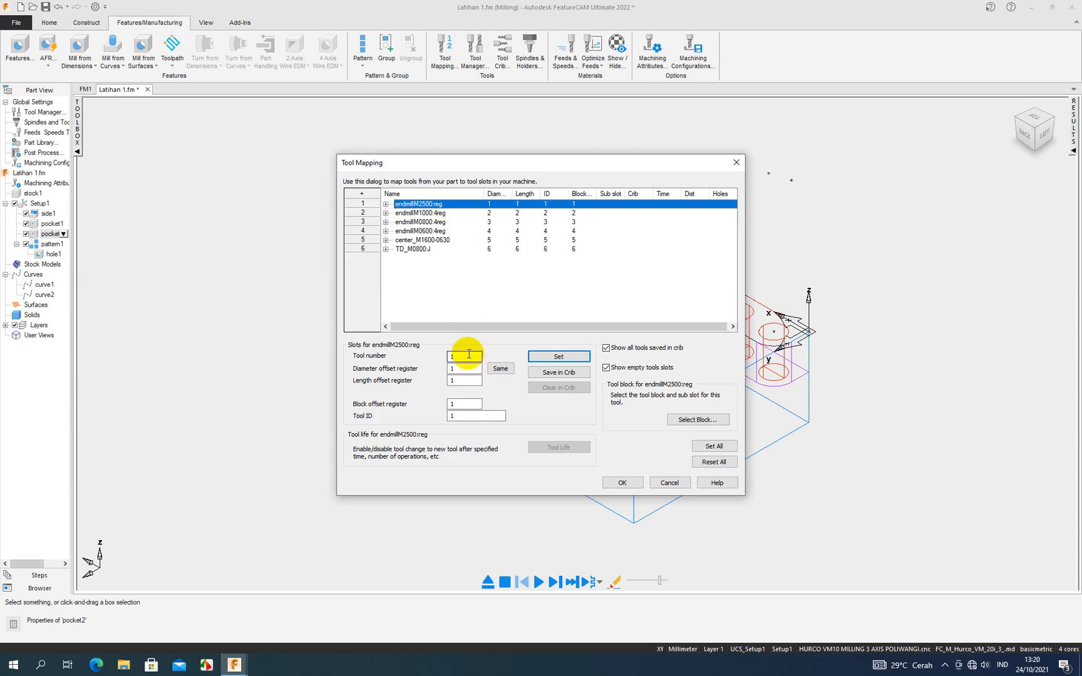
{"action": "left_click_drag", "start_coordinate": [468, 355], "coordinate": [449, 356]}
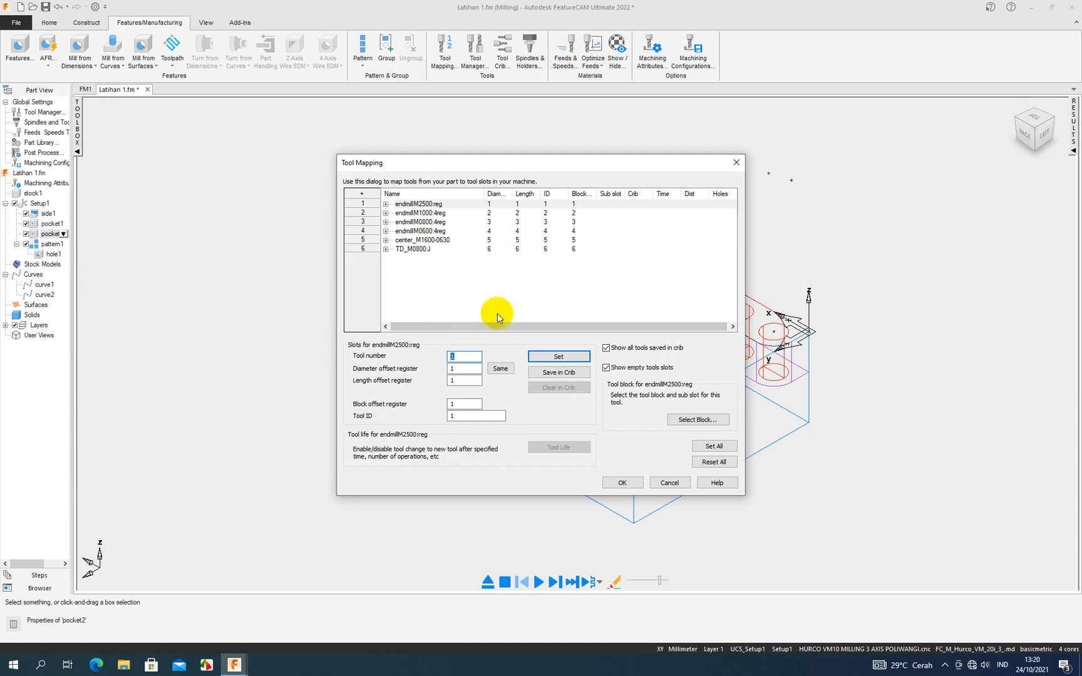
{"action": "left_click", "coordinate": [612, 482]}
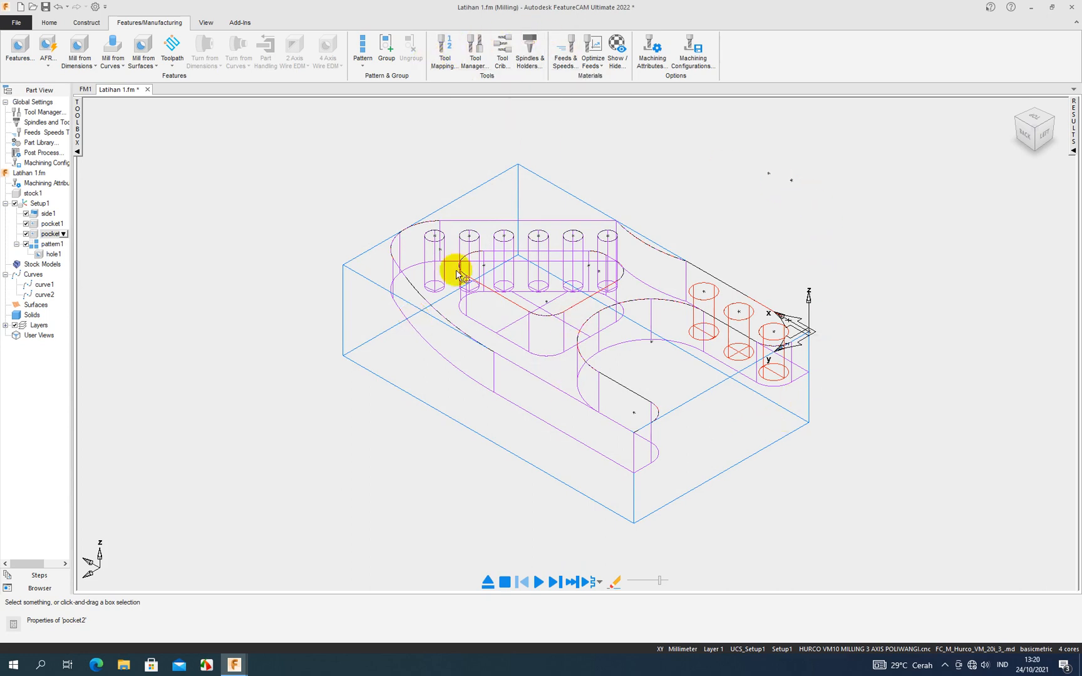
- Simulate the part with the manufacturing details displayed to generate the operation sheet, and stop the simulation
{"action": "left_click", "coordinate": [1073, 148]}
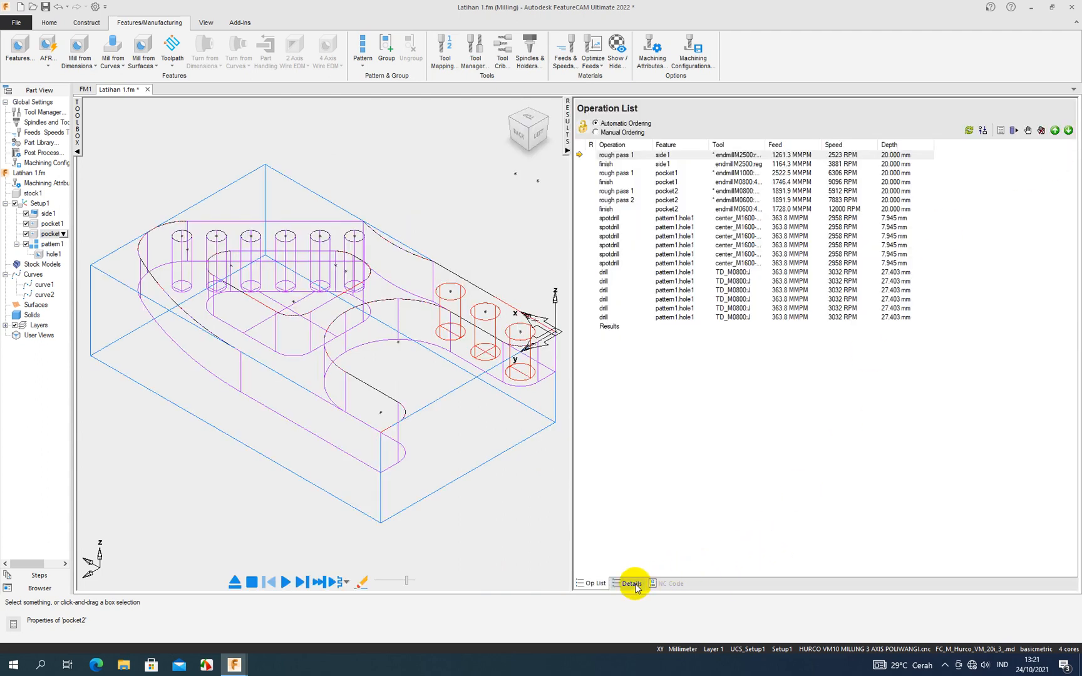
{"action": "left_click", "coordinate": [629, 583]}
{"action": "left_click", "coordinate": [287, 580]}
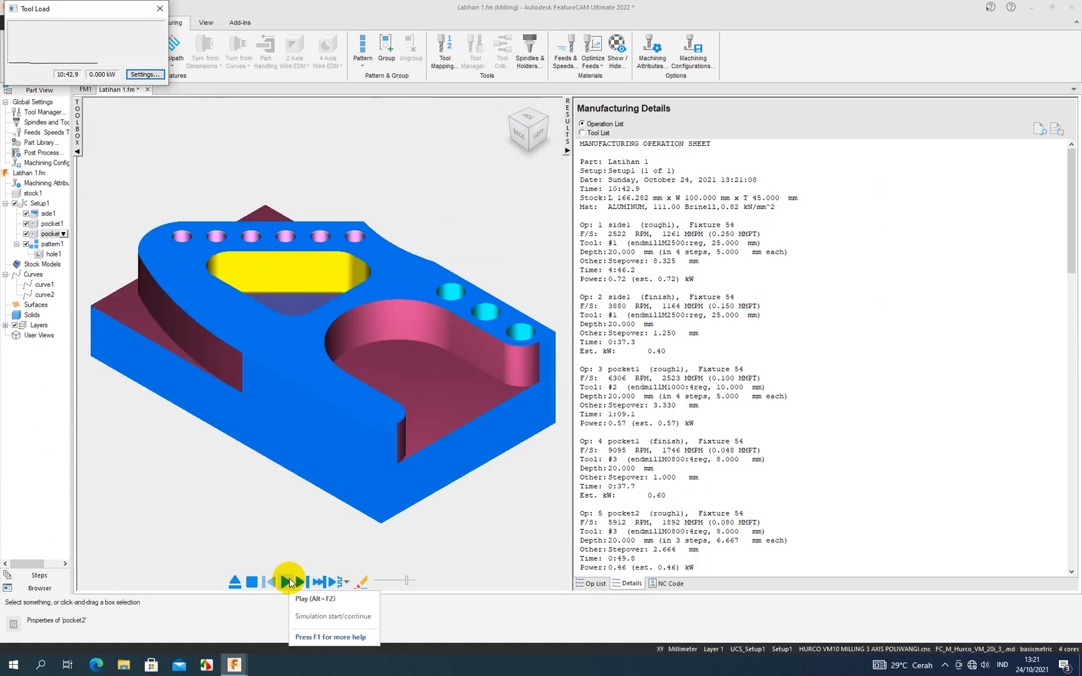
{"action": "left_click", "coordinate": [253, 581]}
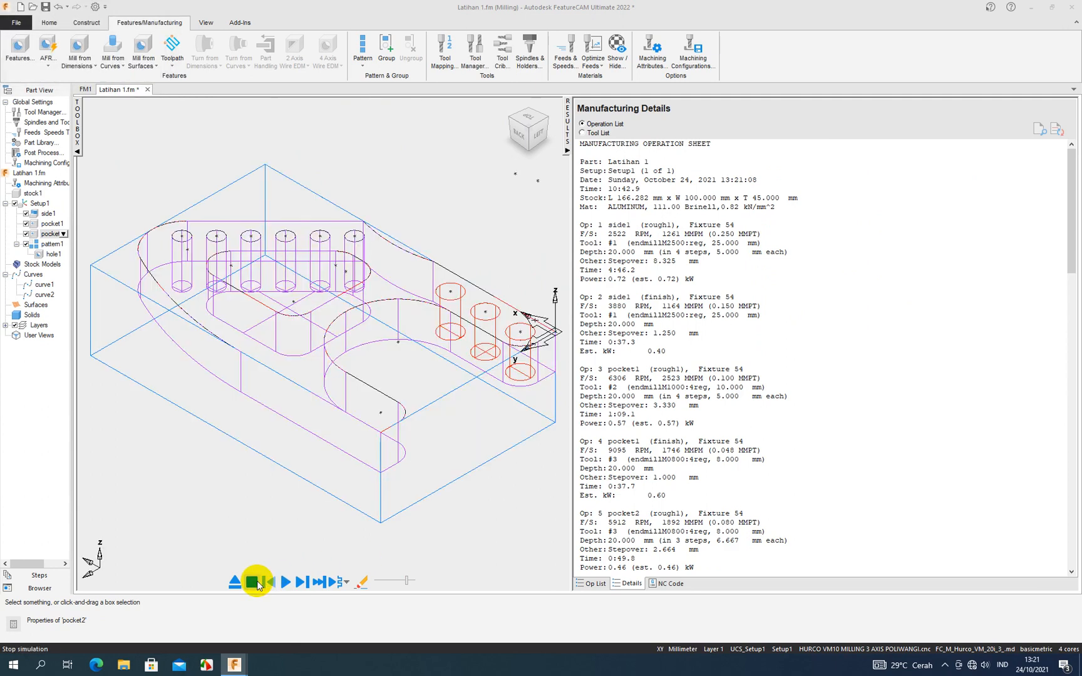
- Examine the generated NC code from the program header through the side1 roughing passes, and return to its beginning
{"action": "left_click", "coordinate": [666, 584]}
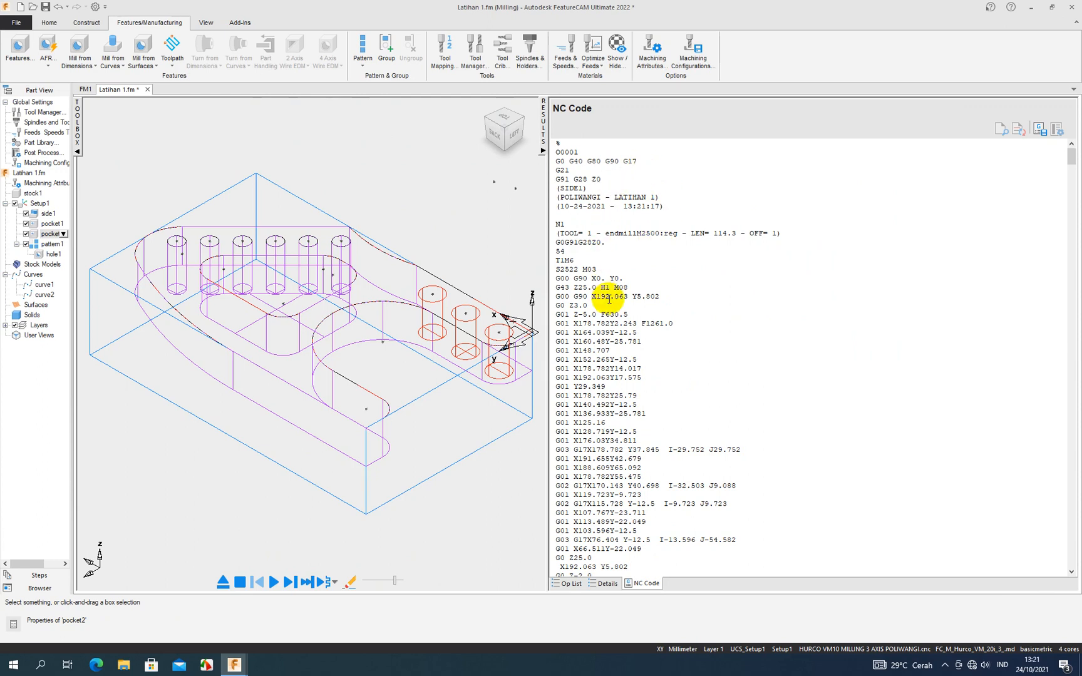
{"action": "scroll", "coordinate": [605, 294], "scroll_direction": "down", "scroll_amount": 7}
{"action": "scroll", "coordinate": [600, 282], "scroll_direction": "down", "scroll_amount": 11}
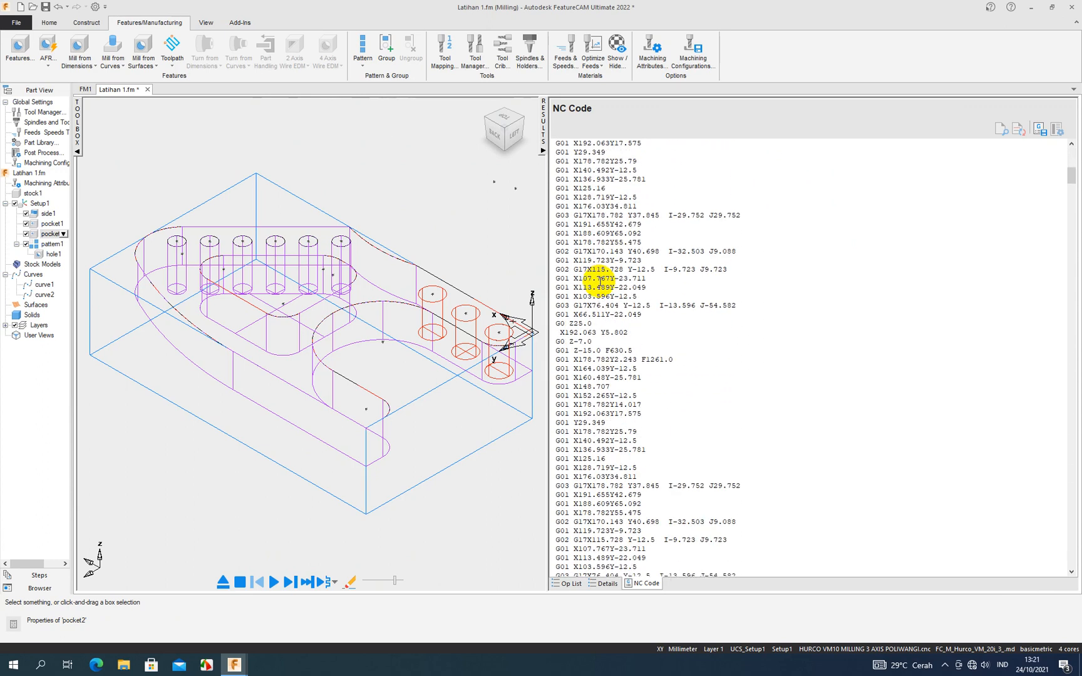
{"action": "scroll", "coordinate": [599, 281], "scroll_direction": "down", "scroll_amount": 6}
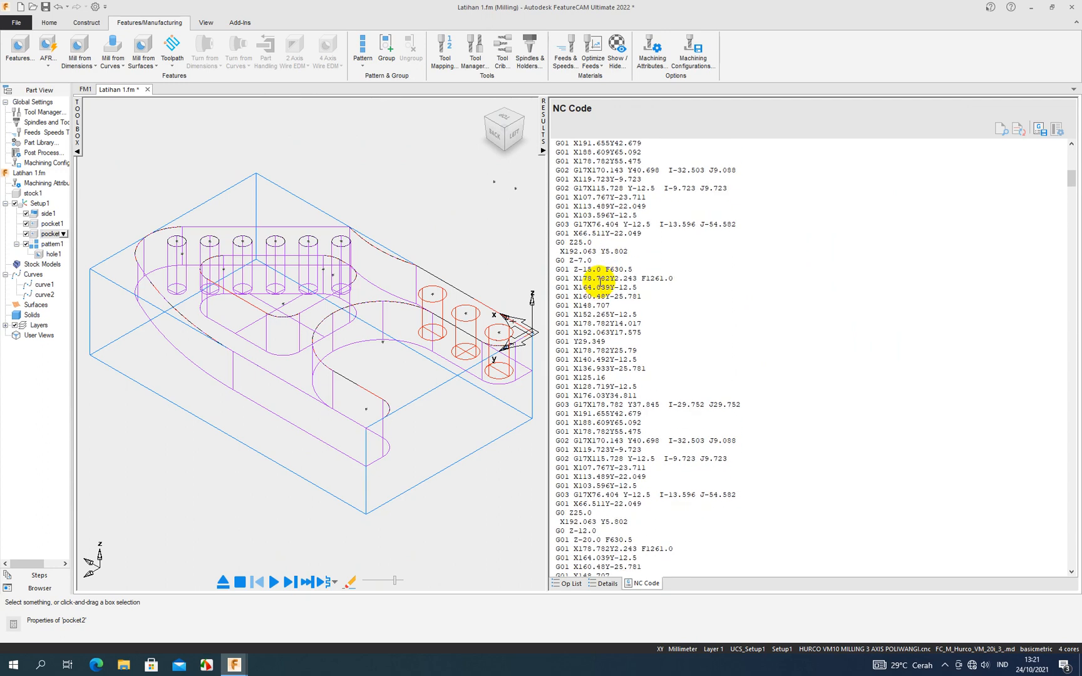
{"action": "scroll", "coordinate": [601, 281], "scroll_direction": "down", "scroll_amount": 3}
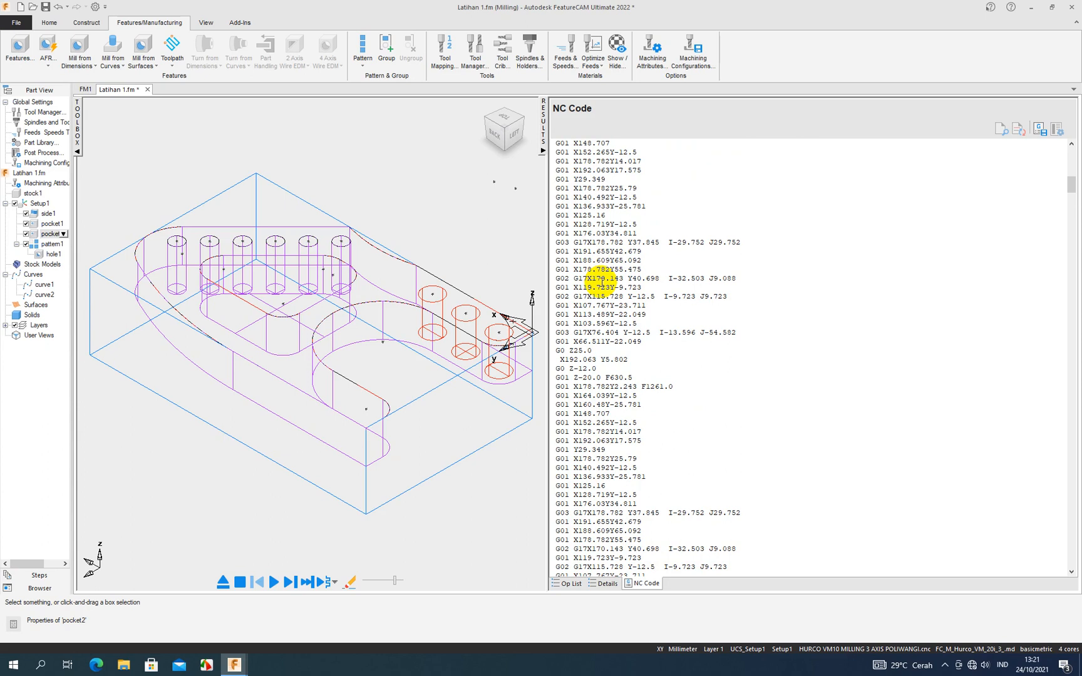
{"action": "scroll", "coordinate": [601, 283], "scroll_direction": "down", "scroll_amount": 12}
{"action": "scroll", "coordinate": [617, 283], "scroll_direction": "down", "scroll_amount": 6}
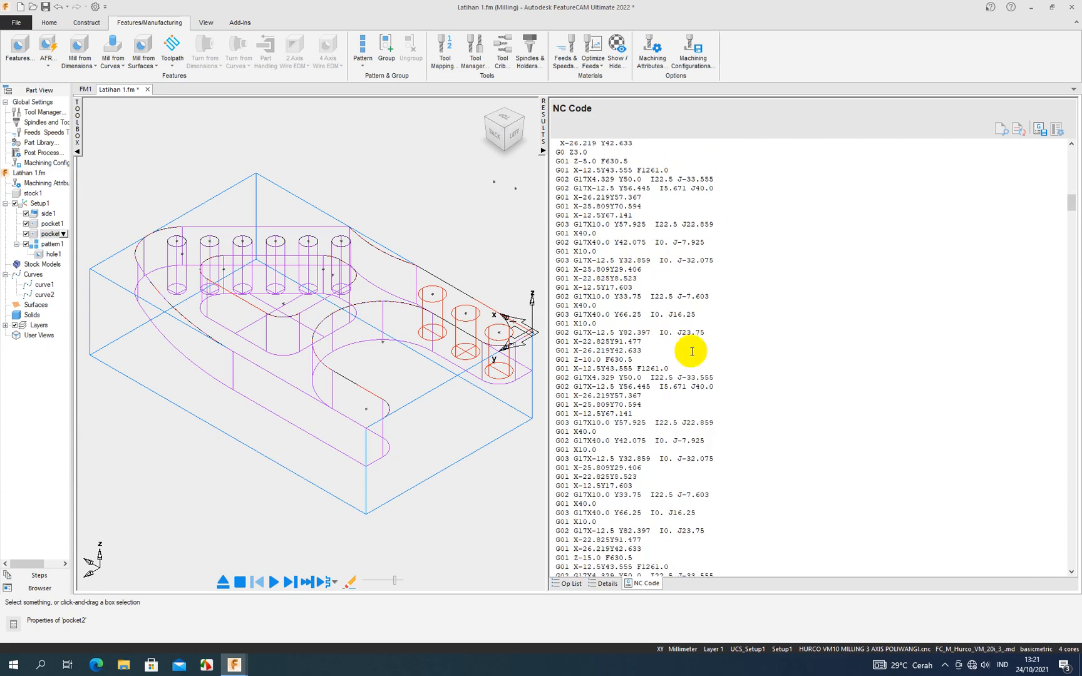
{"action": "left_click_drag", "start_coordinate": [1071, 203], "coordinate": [1070, 154]}
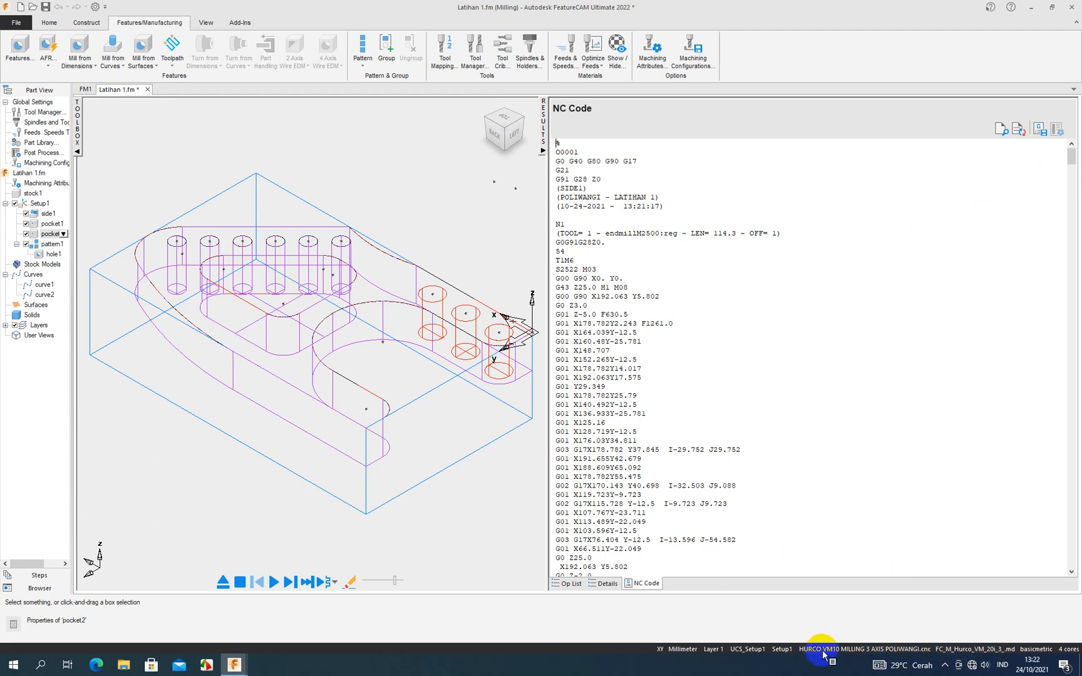
{"action": "double_click", "coordinate": [880, 655]}
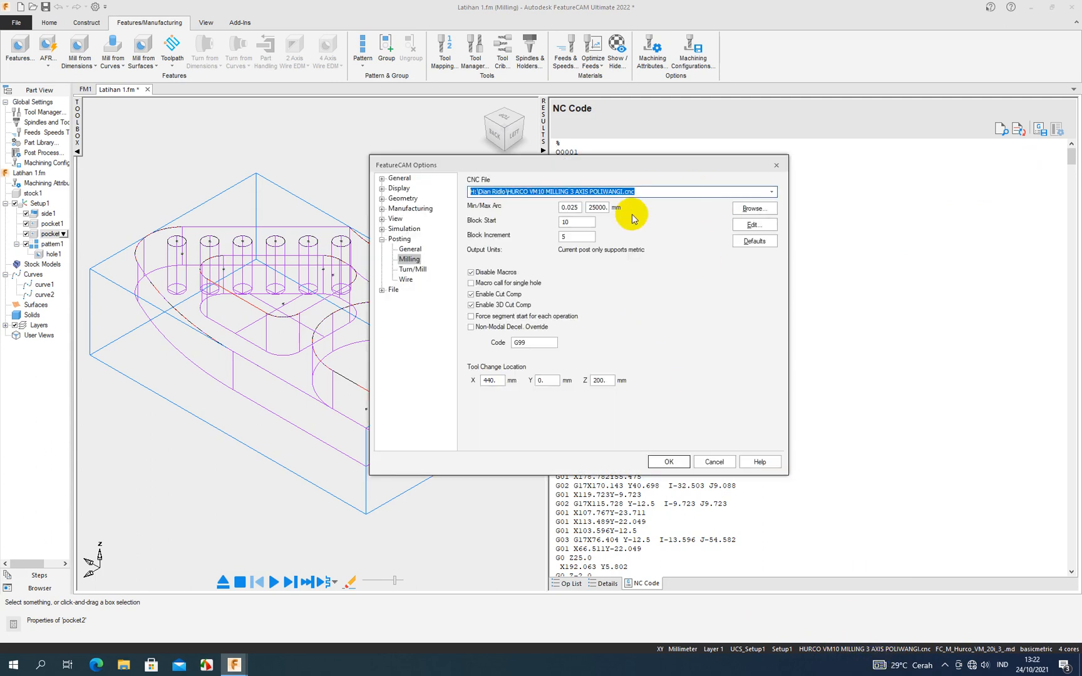
{"action": "left_click", "coordinate": [754, 207]}
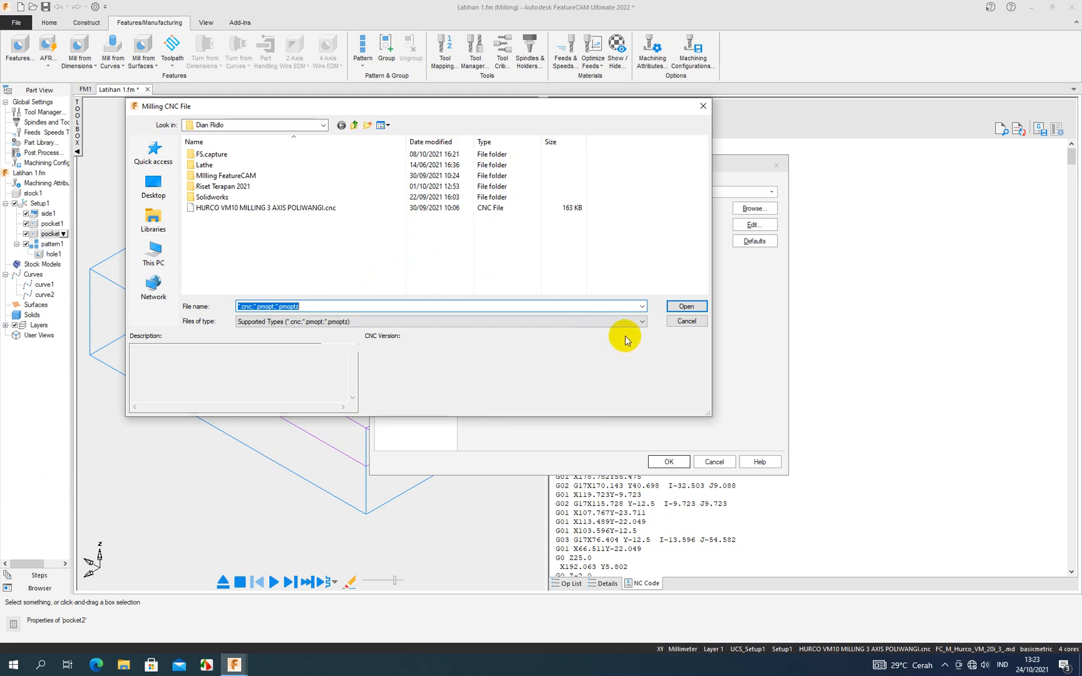
{"action": "left_click", "coordinate": [677, 321]}
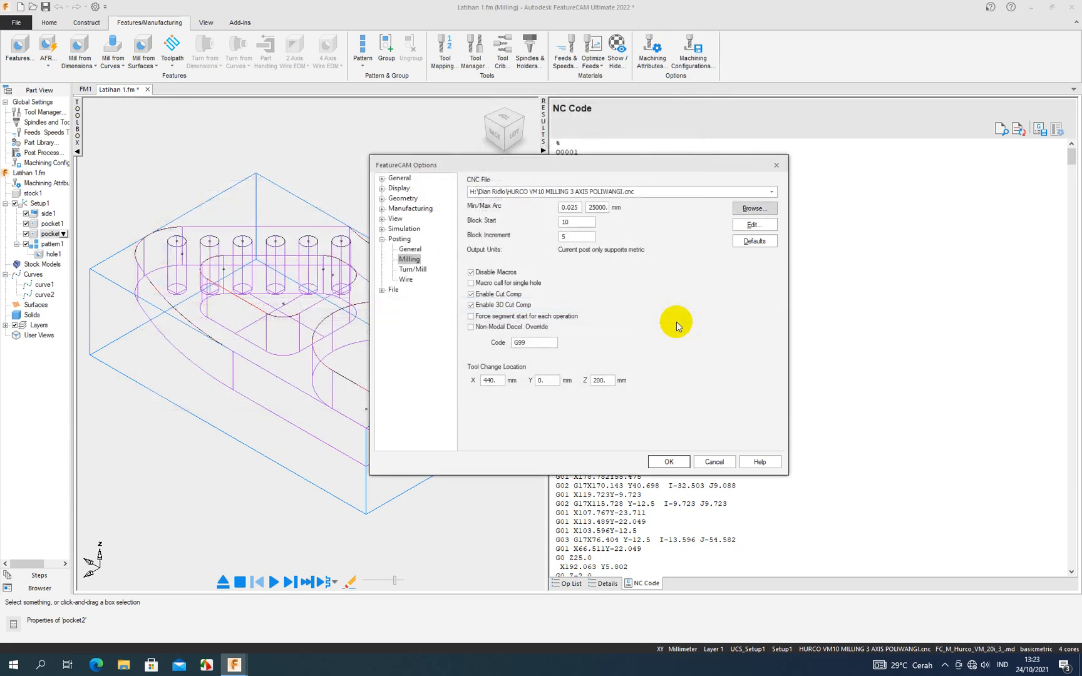
{"action": "left_click", "coordinate": [776, 165]}
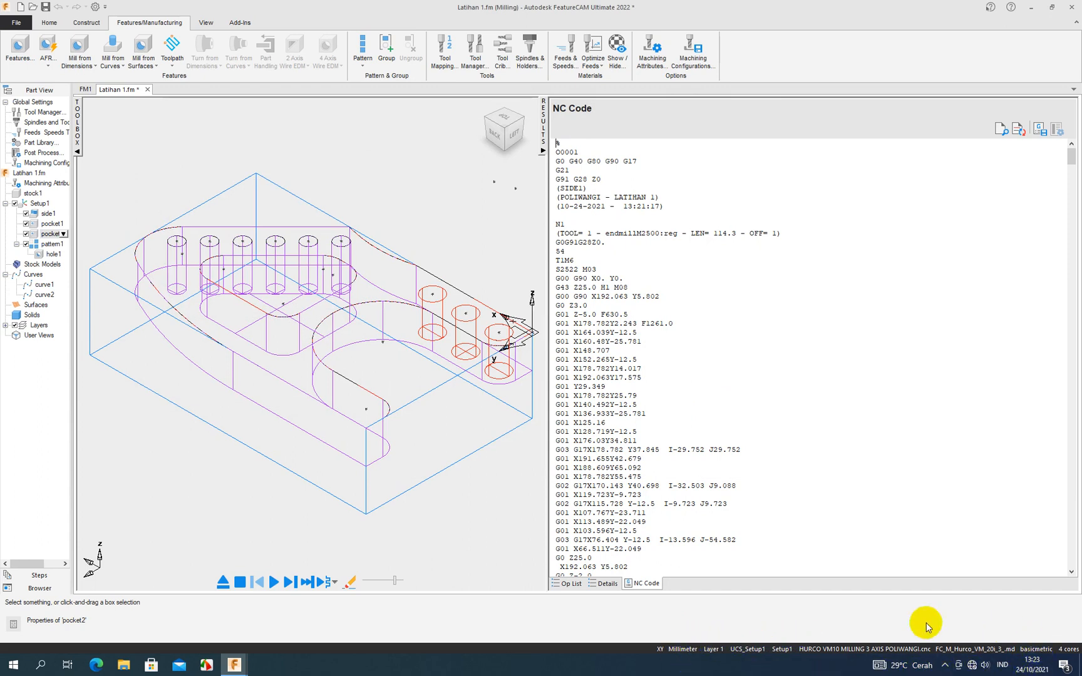
- Load HURCO VM10 MILLING 3 AXIS POLIWANGI.cnc as the milling post file, and accept the posting options
{"action": "double_click", "coordinate": [861, 654]}
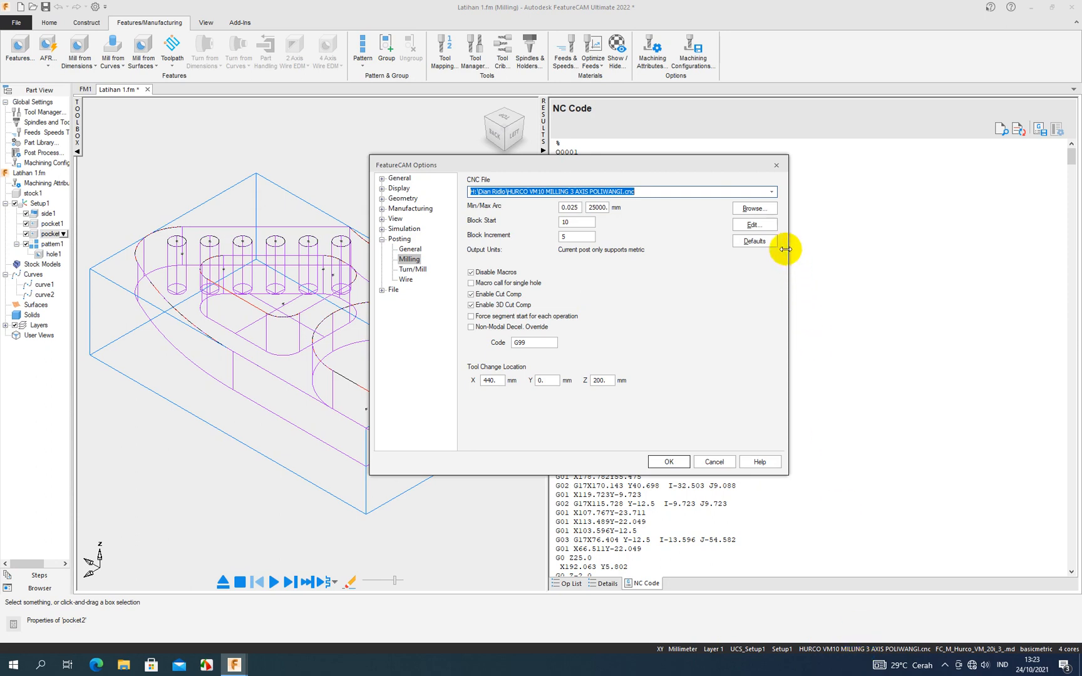
{"action": "left_click", "coordinate": [774, 215]}
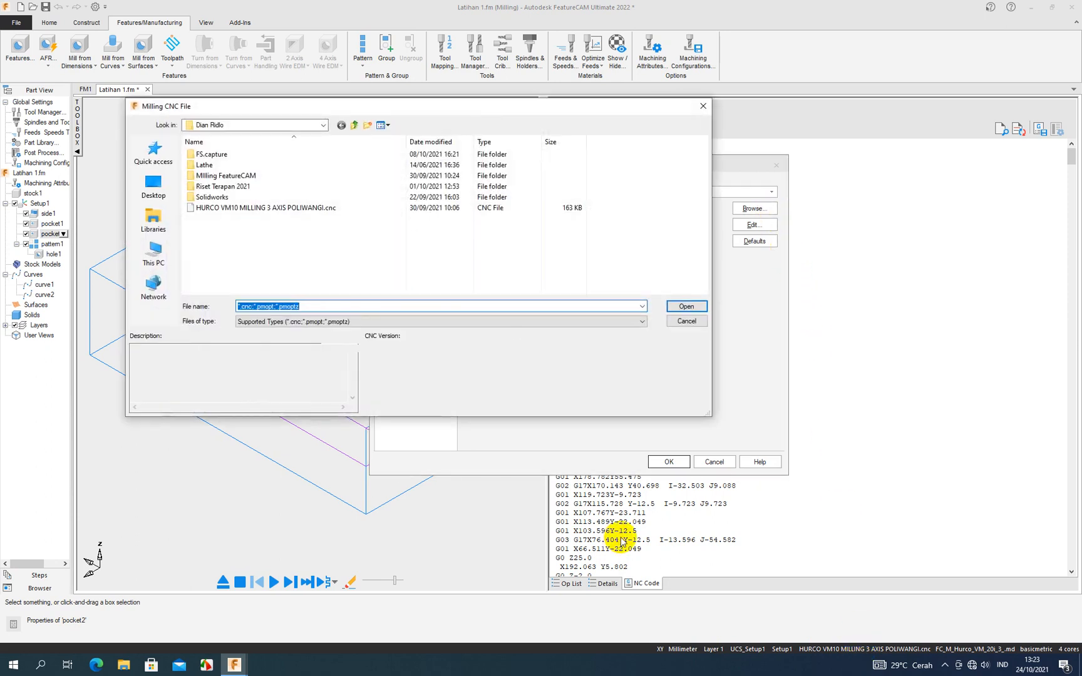
{"action": "left_click", "coordinate": [328, 208]}
{"action": "left_click", "coordinate": [677, 307]}
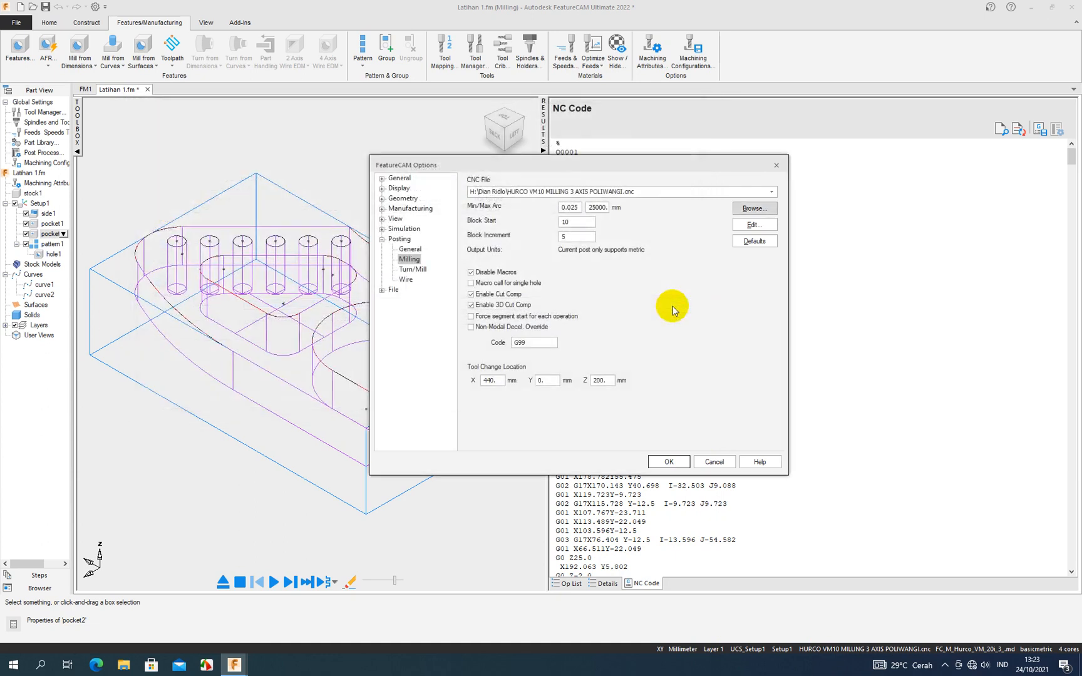
{"action": "left_click", "coordinate": [667, 462]}
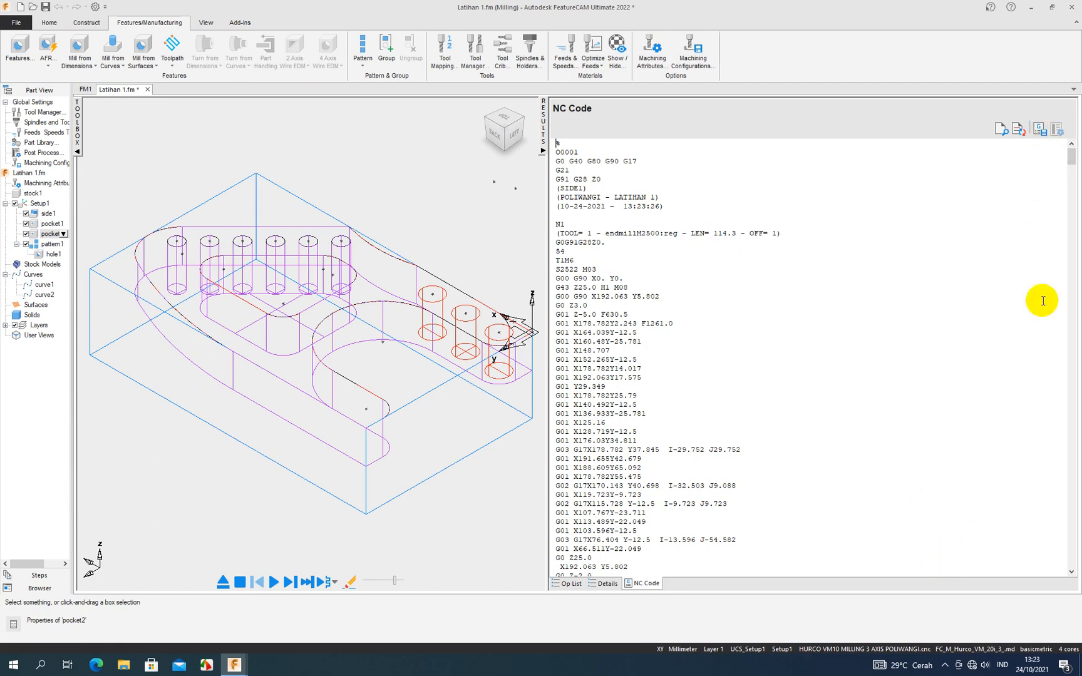
- Save the NC program of all setups under the base name Latihan 1.NC in the personal folder on drive H
{"action": "left_click", "coordinate": [1040, 136]}
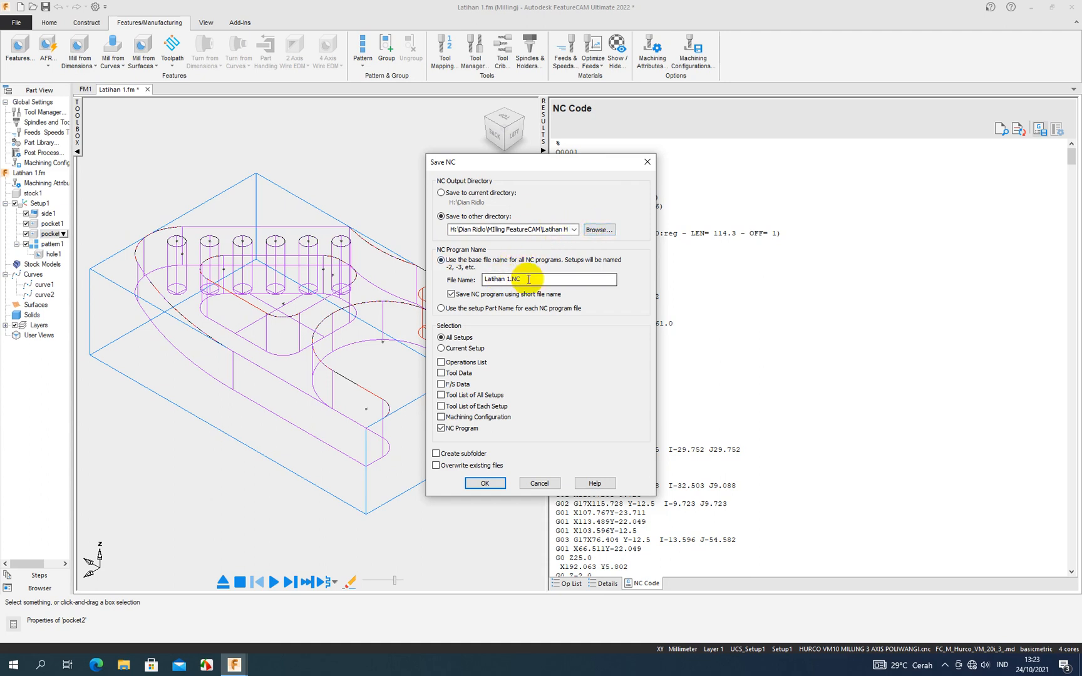
{"action": "left_click", "coordinate": [599, 230]}
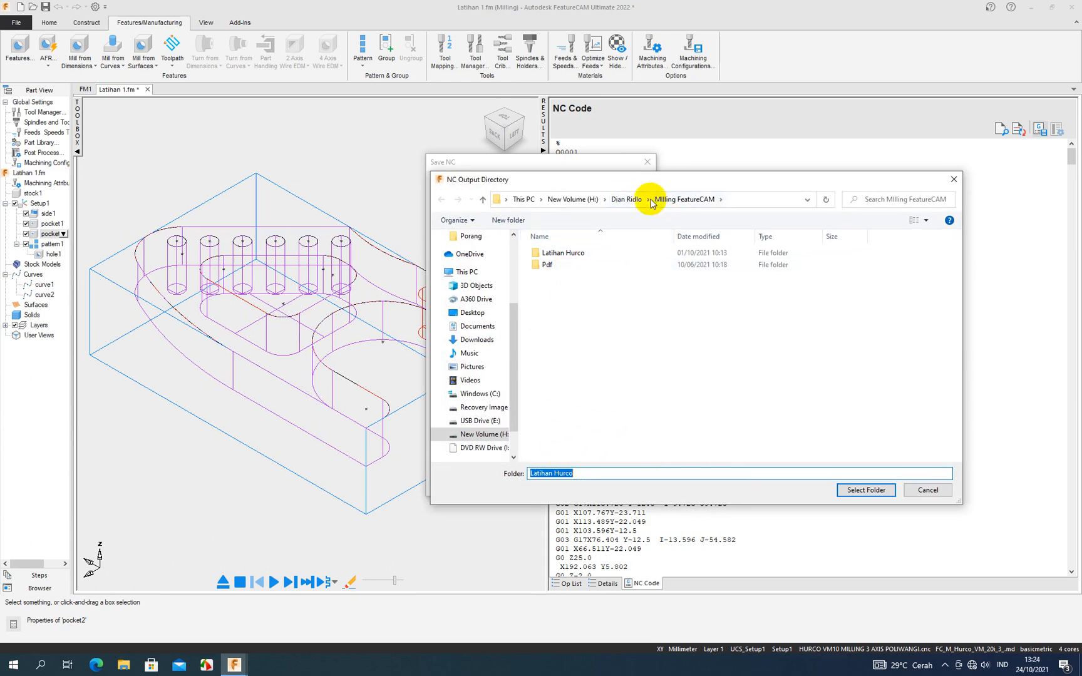
{"action": "left_click", "coordinate": [637, 200]}
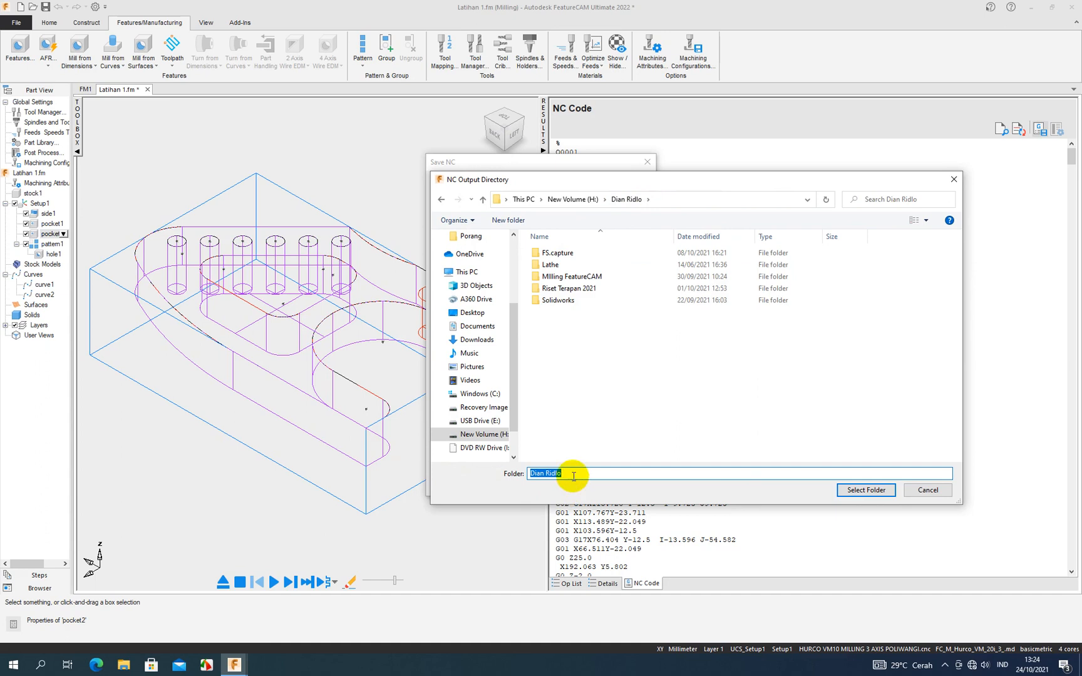
{"action": "left_click", "coordinate": [847, 490]}
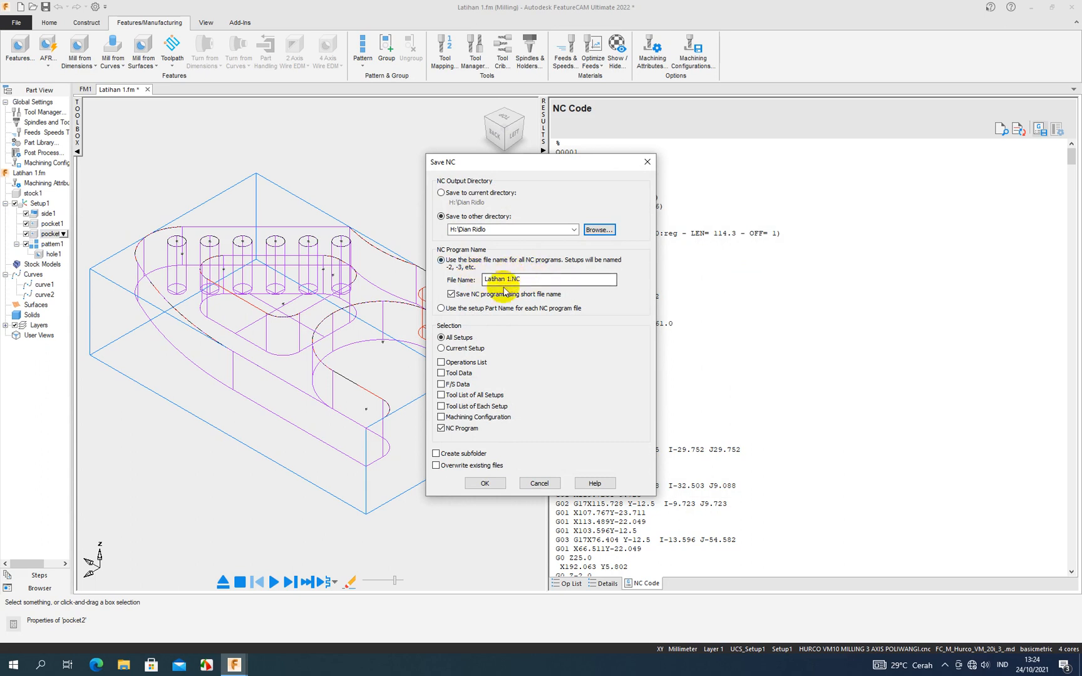
{"action": "left_click", "coordinate": [480, 487]}
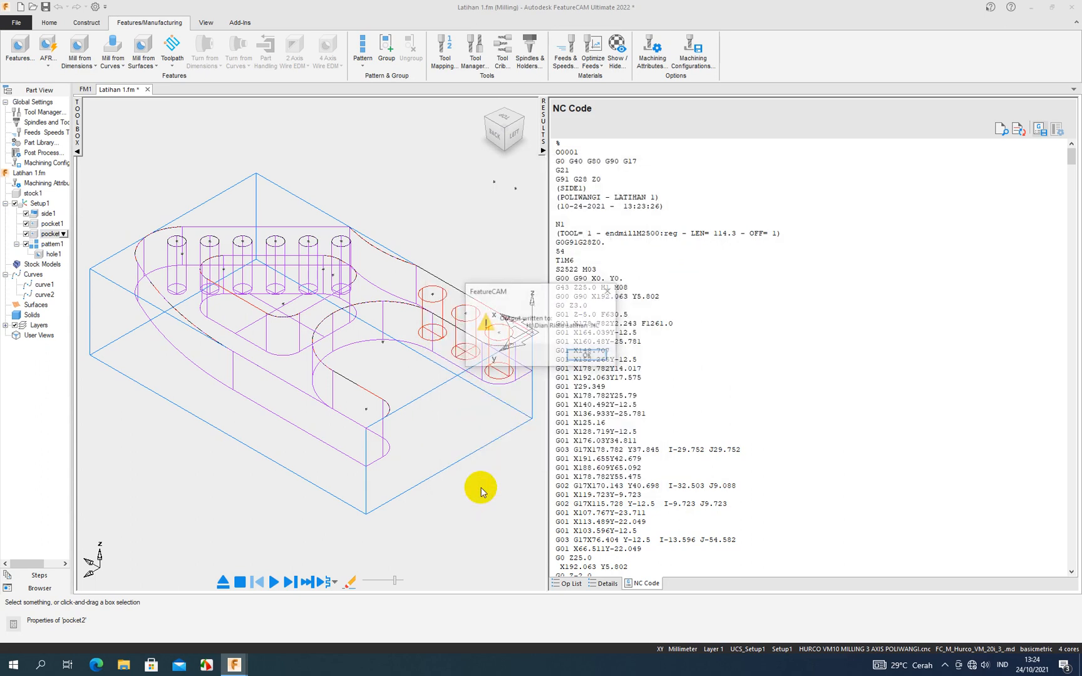
{"action": "left_click", "coordinate": [581, 354]}
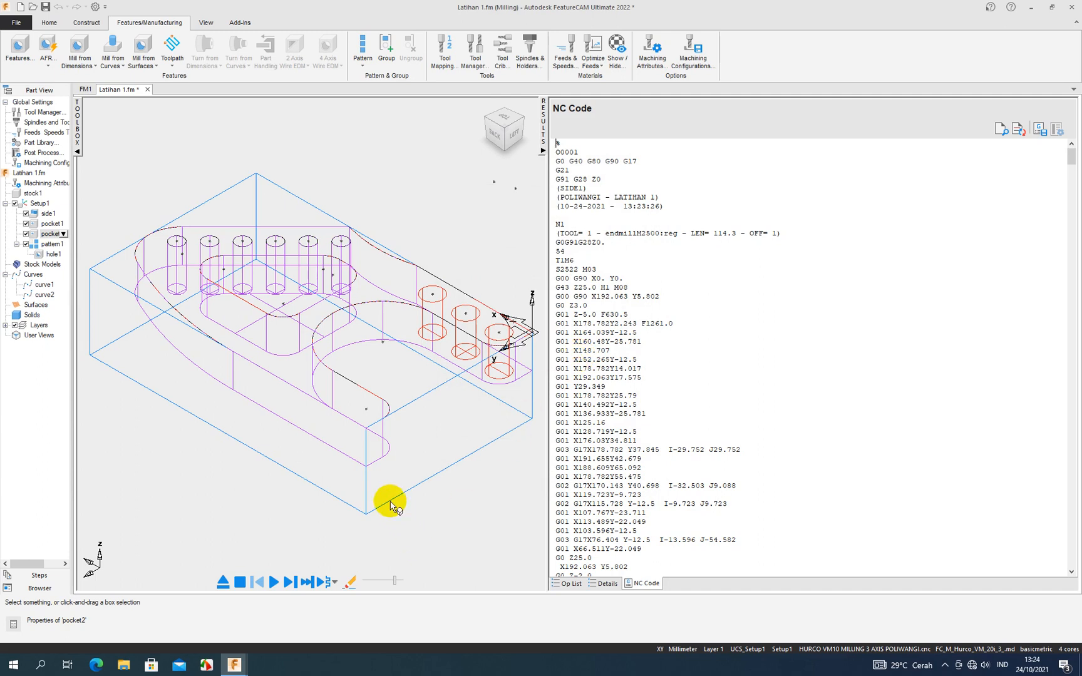
- Switch to File Explorer and check the personal folder on New Volume (H:) for the saved NC file
{"action": "left_click", "coordinate": [123, 664]}
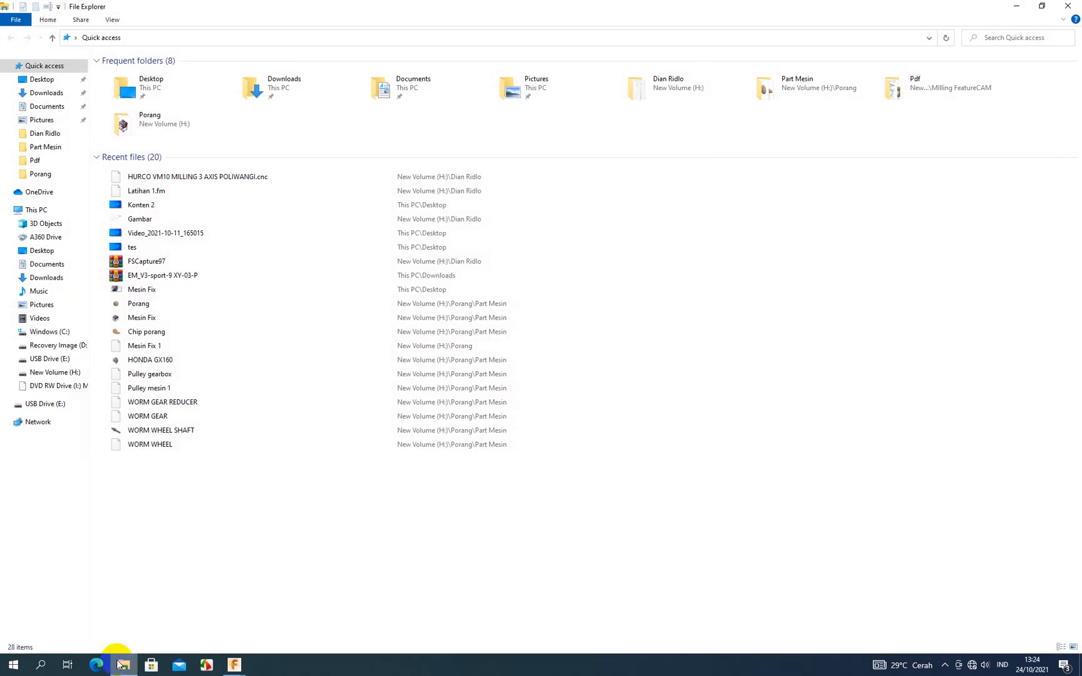
{"action": "left_click", "coordinate": [55, 371]}
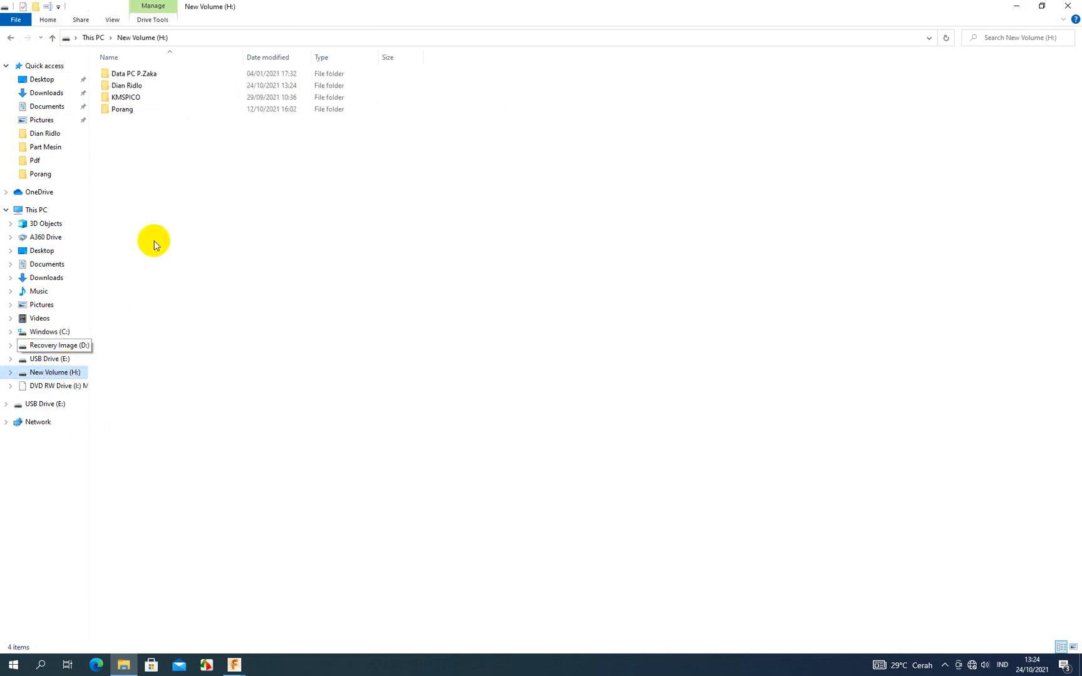
{"action": "double_click", "coordinate": [146, 85]}
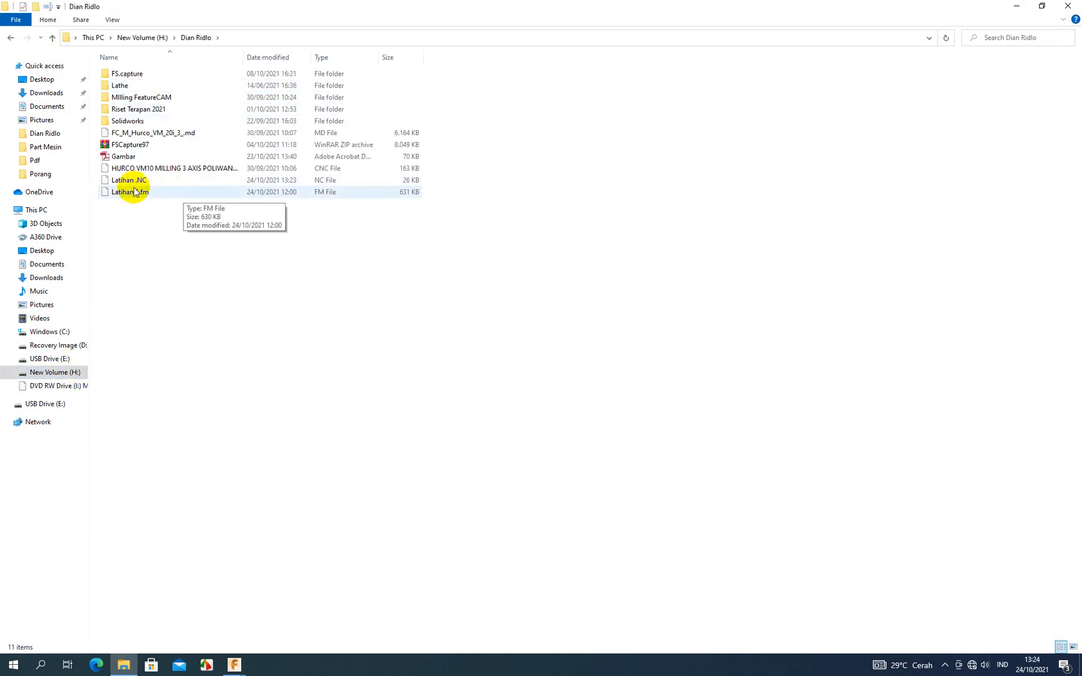
- Compare the saved Latihan .NC file with the Latihan 1.fm project file, and check the NC file's available actions
{"action": "left_click", "coordinate": [119, 181]}
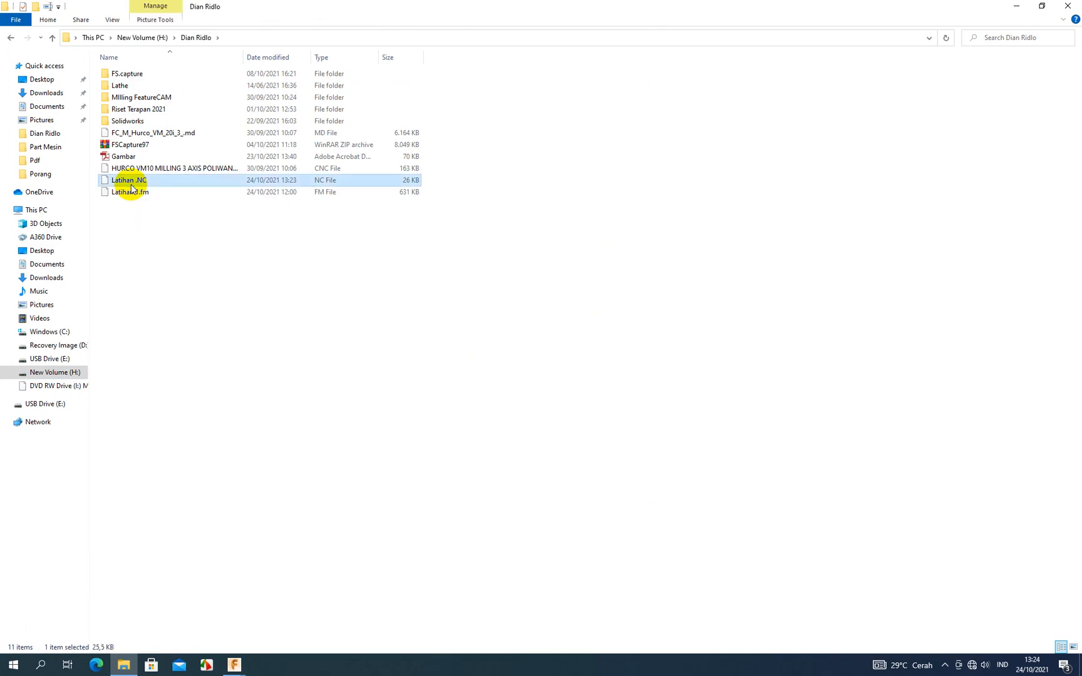
{"action": "left_click", "coordinate": [112, 193]}
{"action": "left_click", "coordinate": [122, 179]}
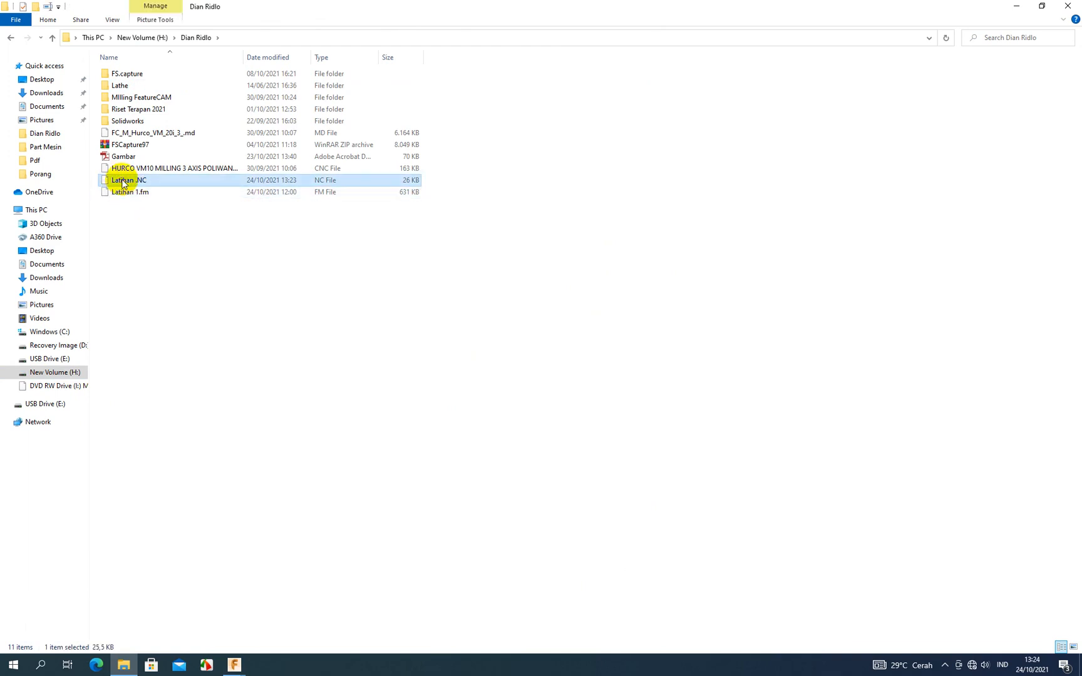
{"action": "left_click", "coordinate": [122, 194]}
{"action": "left_click", "coordinate": [121, 181]}
{"action": "left_click", "coordinate": [122, 191]}
{"action": "left_click", "coordinate": [126, 184]}
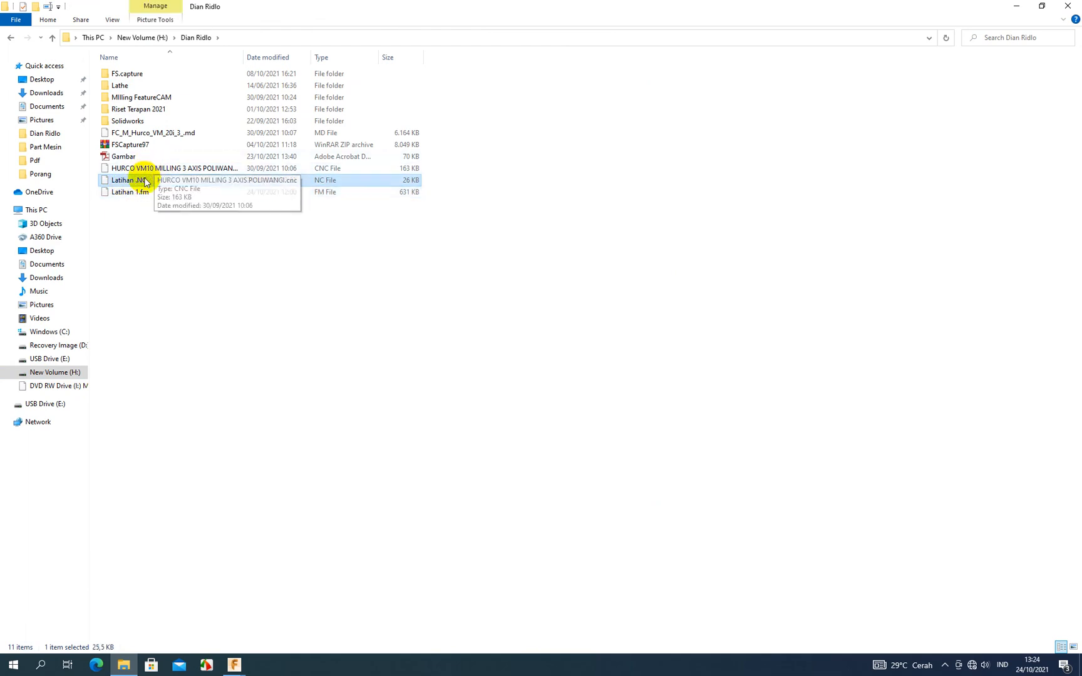
{"action": "right_click", "coordinate": [146, 183]}
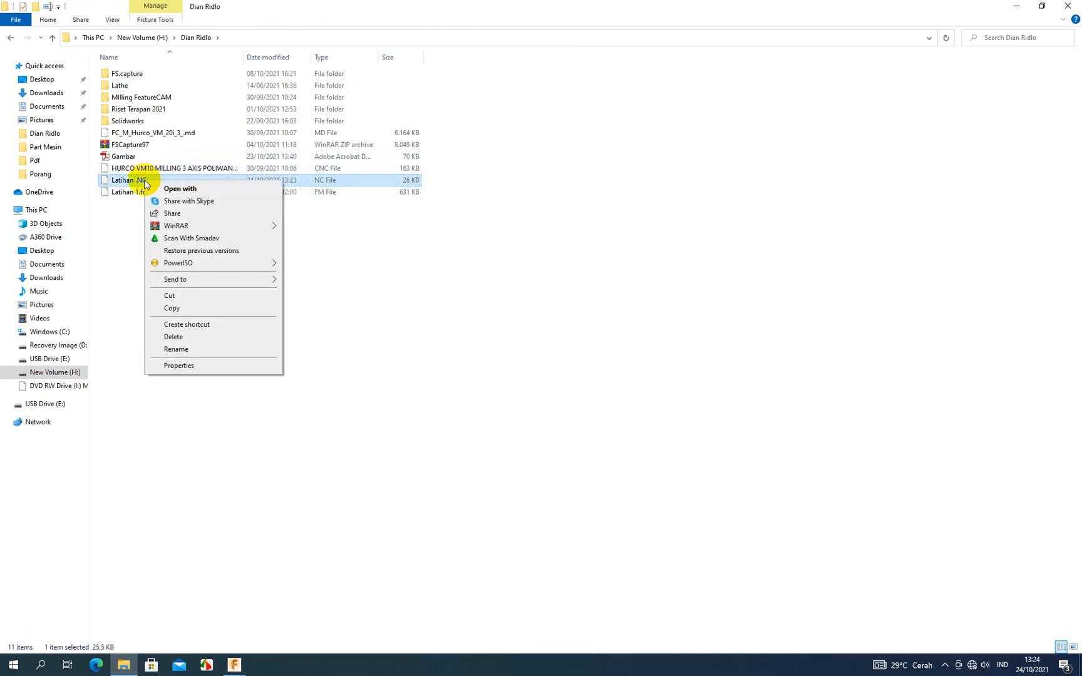
{"action": "left_click", "coordinate": [128, 203]}
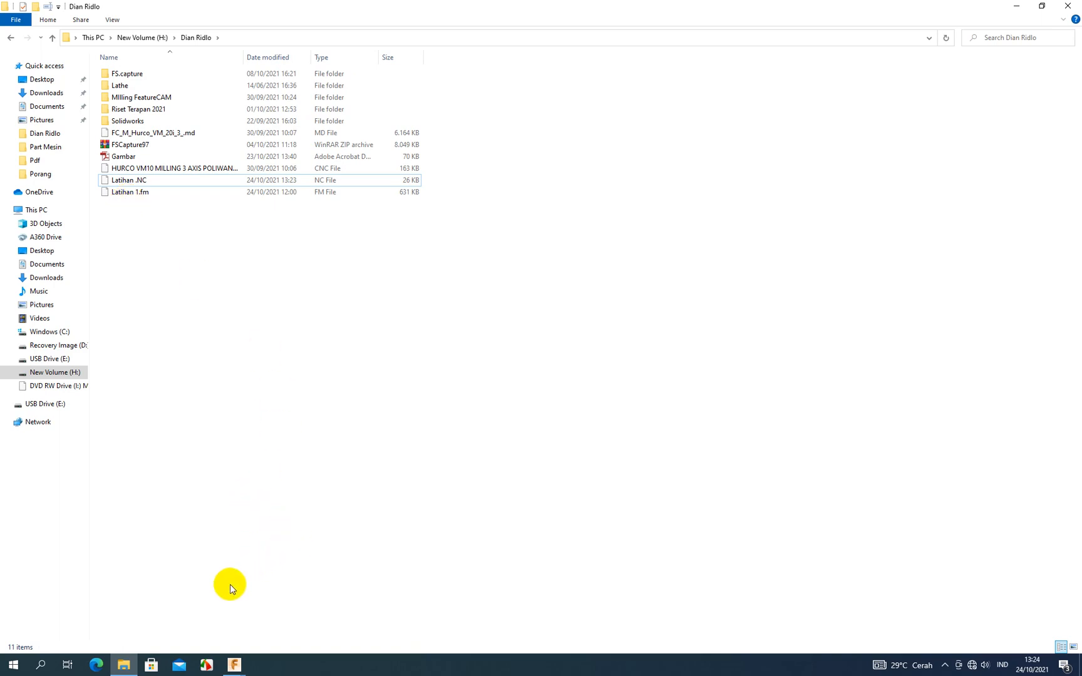
- Switch back to the Latihan 1.fm document in FeatureCAM and collapse the NC code results to enlarge the part view
{"action": "mouse_move", "coordinate": [236, 661]}
{"action": "left_click", "coordinate": [258, 629]}
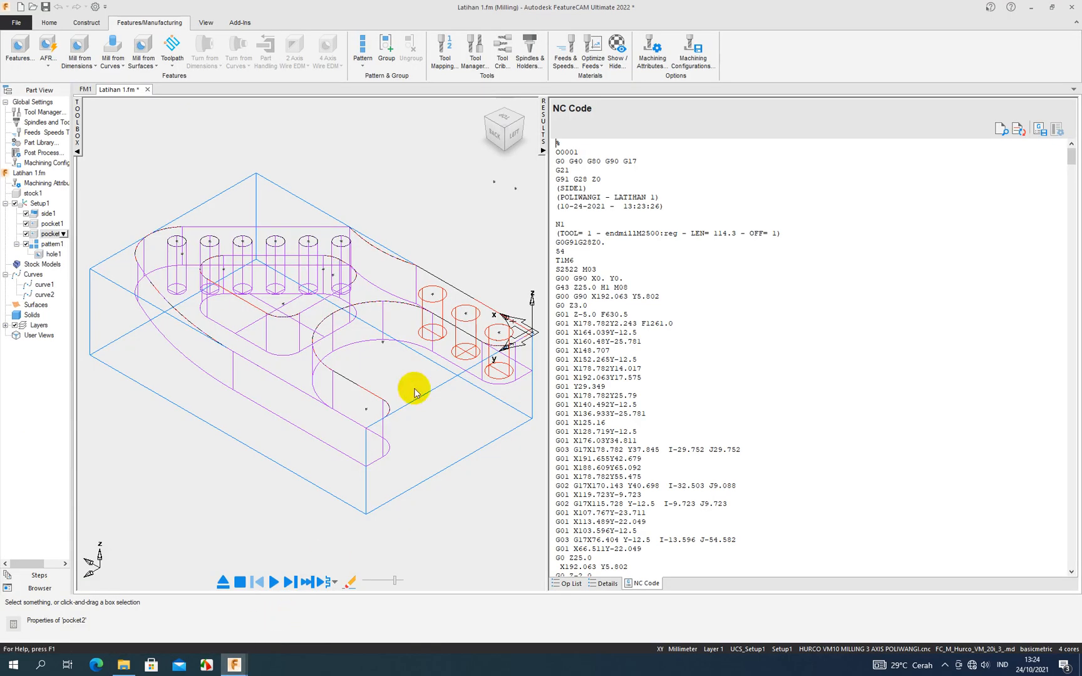
{"action": "left_click", "coordinate": [542, 151]}
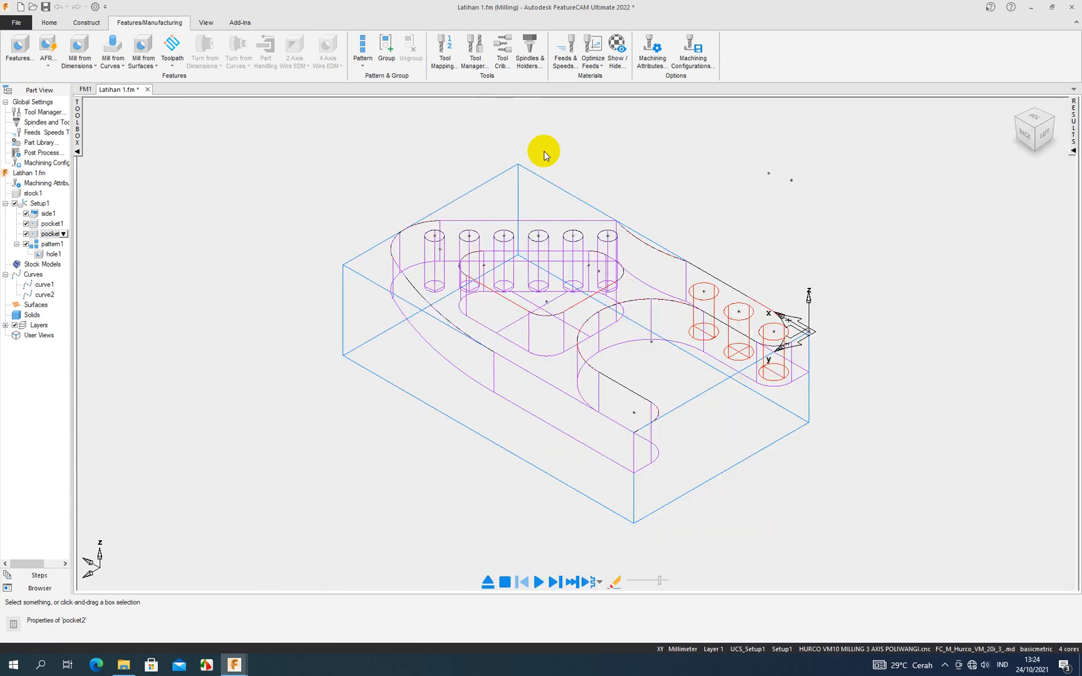